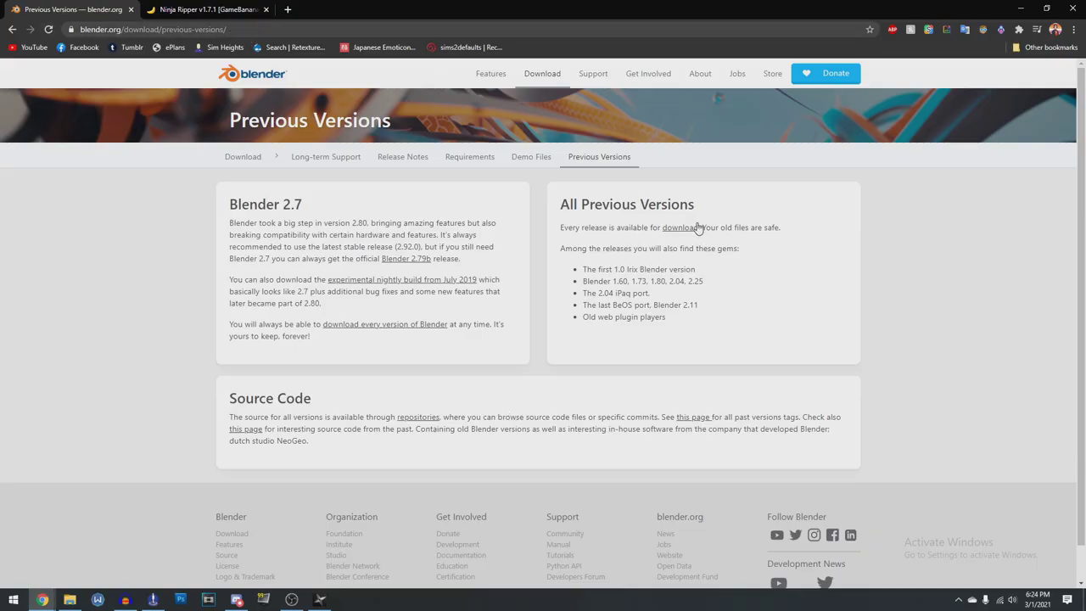
Open the download index of all previous Blender releases and view the builds available for Blender 2.83
click(692, 227)
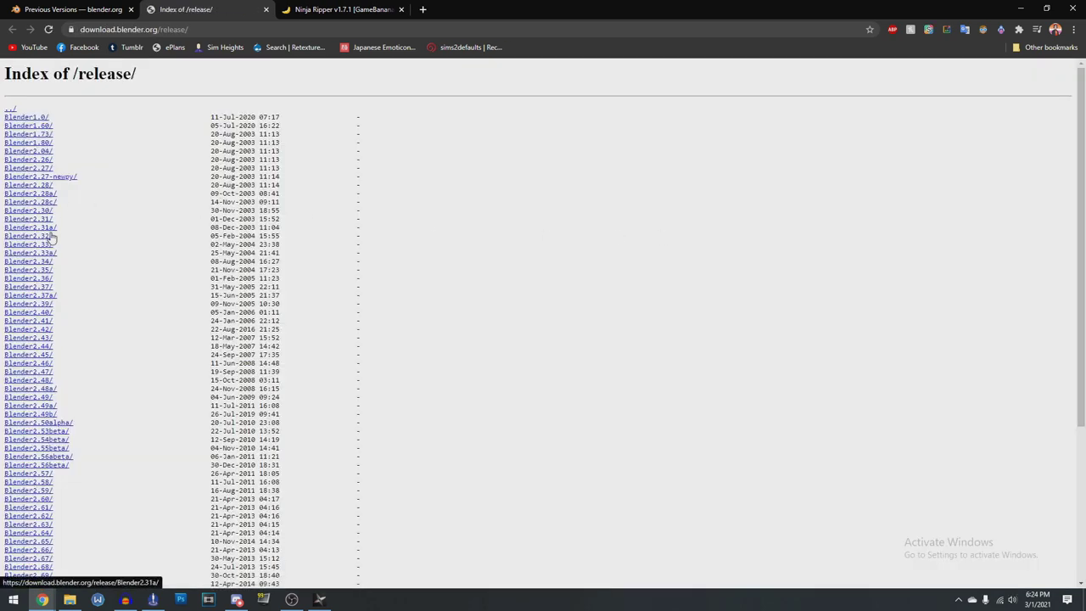
scroll(54, 246, down, 3)
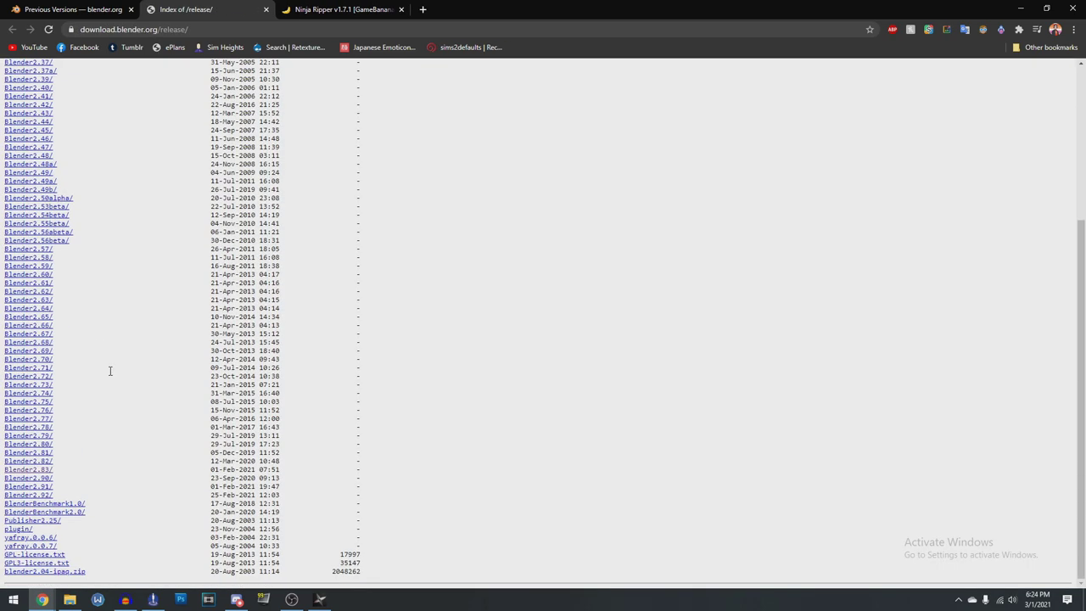
click(30, 470)
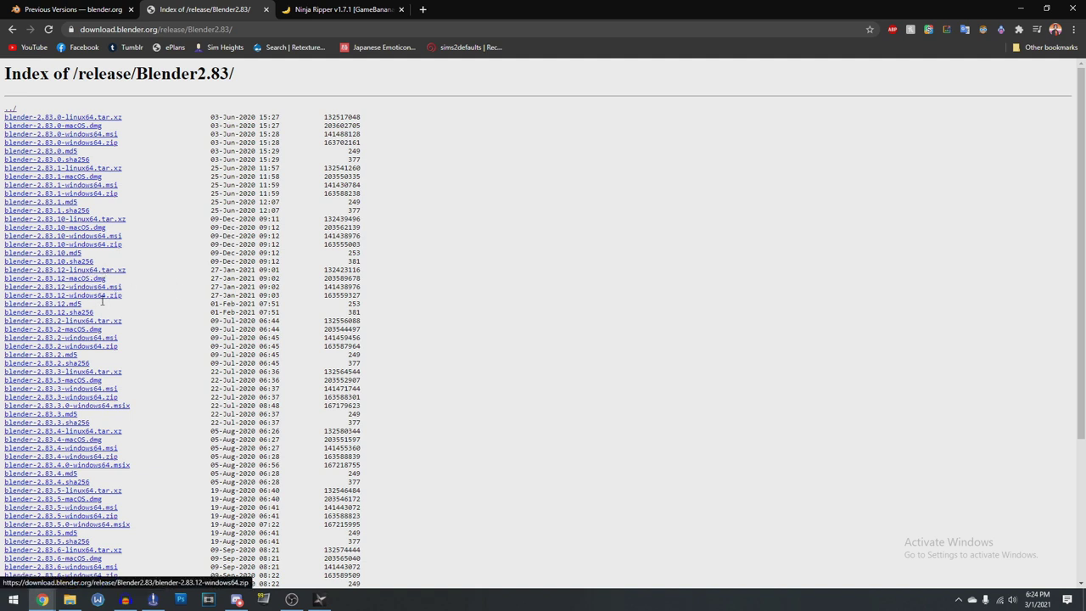
click(268, 10)
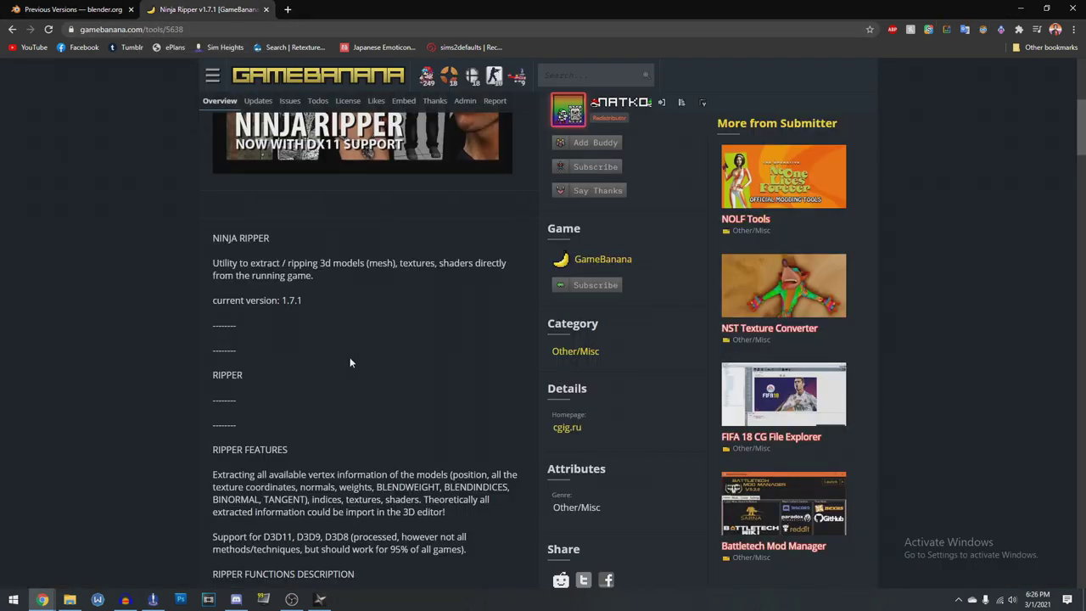
Download the ninjaripper171.7z file from the Ninja Ripper v1.7.1 page on GameBanana
scroll(351, 363, down, 10)
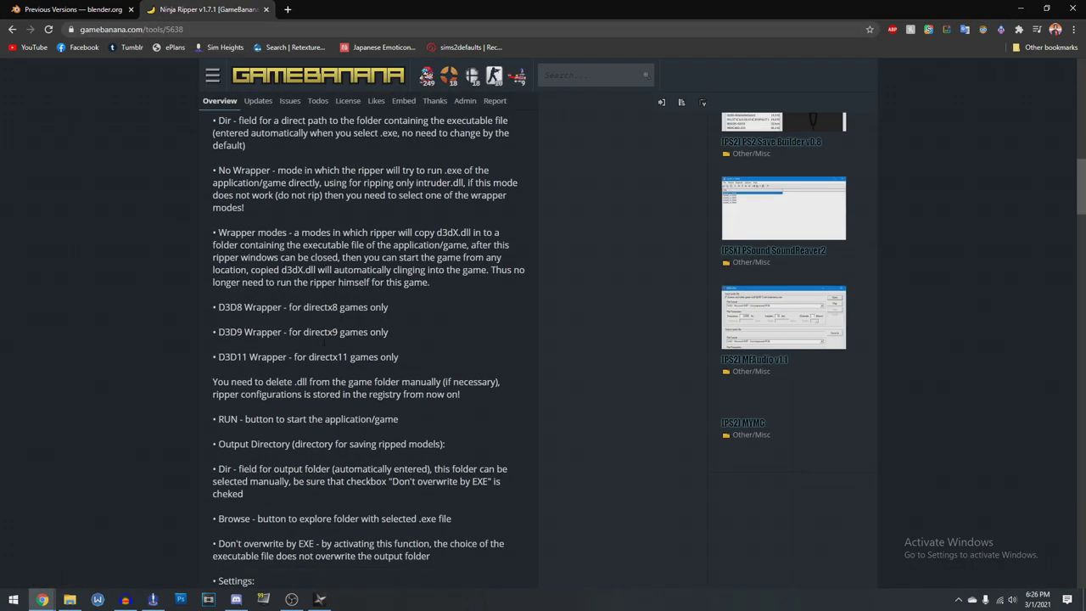
scroll(326, 341, down, 15)
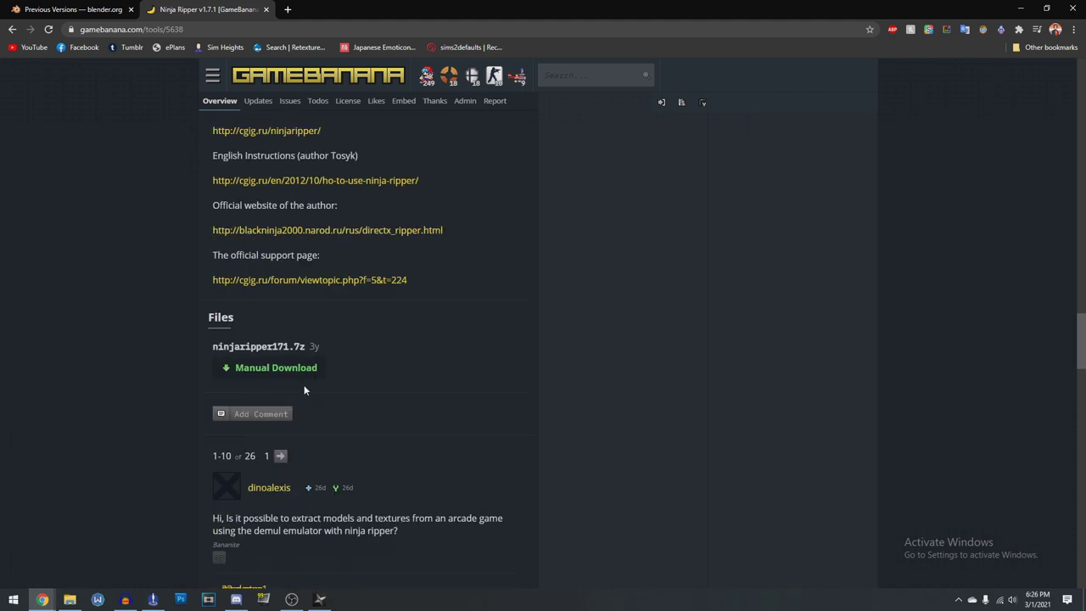
click(254, 370)
click(276, 450)
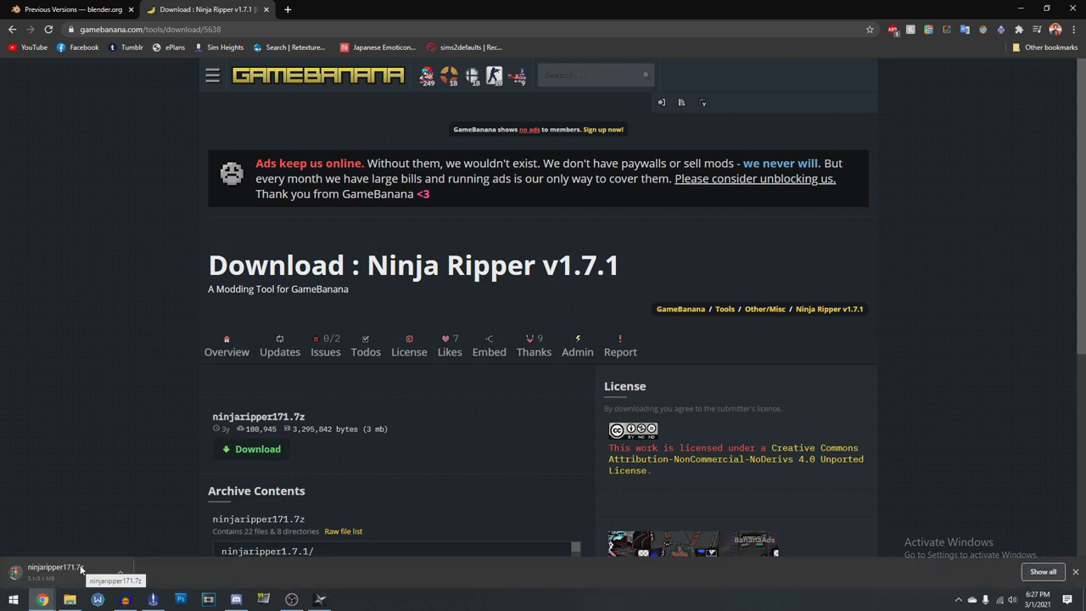
Try to extract the ninjaripper1.7.1 folder from the downloaded archive into Documents
click(51, 568)
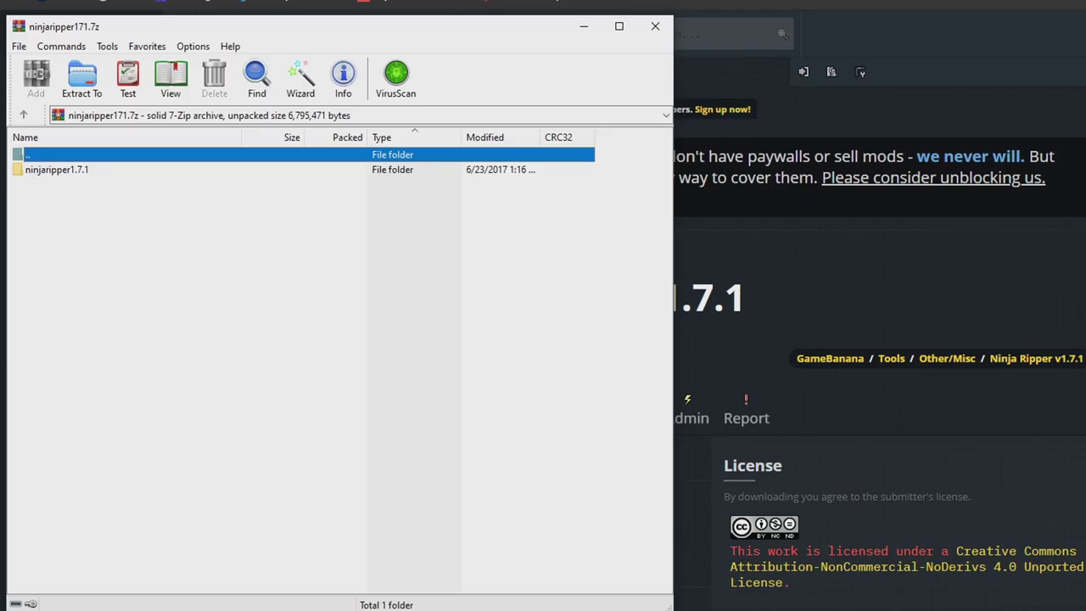
click(72, 599)
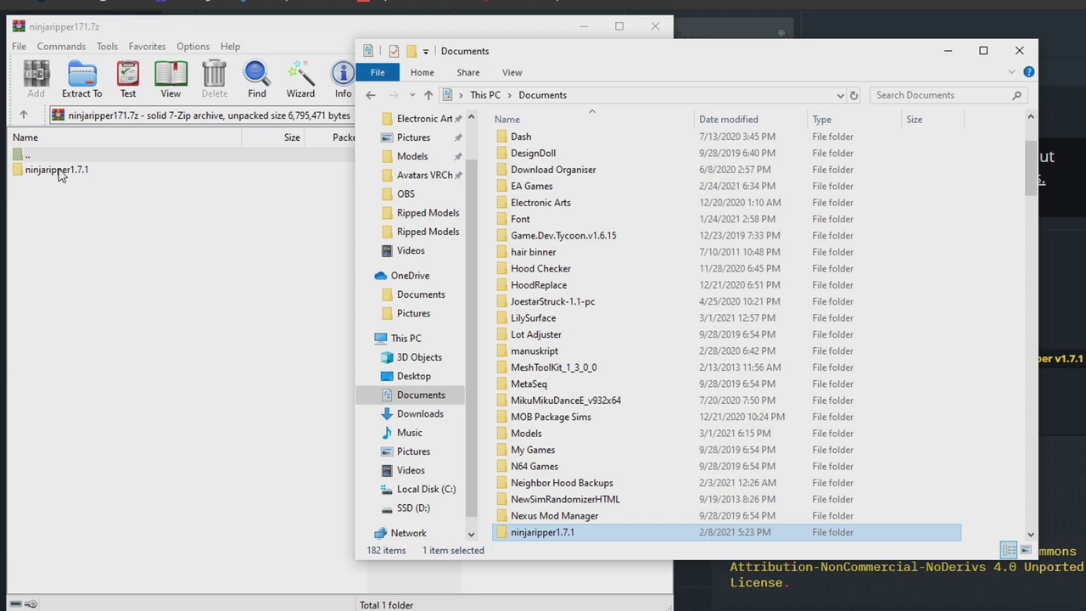
drag(60, 170, 1002, 406)
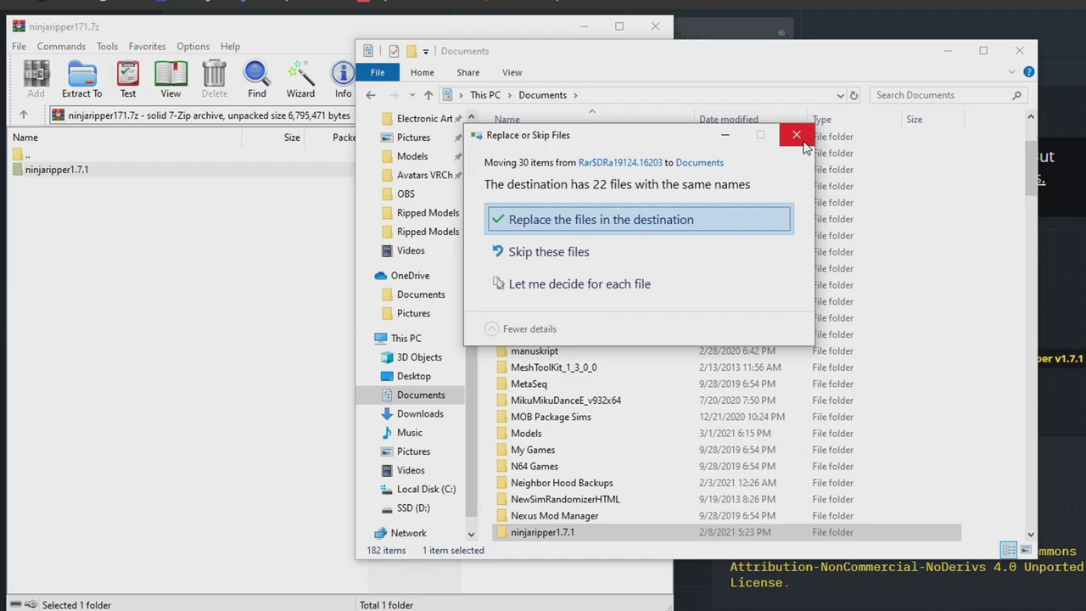
click(795, 135)
Launch NinjaRipper.exe from inside the existing ninjaripper1.7.1 folder in Documents
double_click(547, 532)
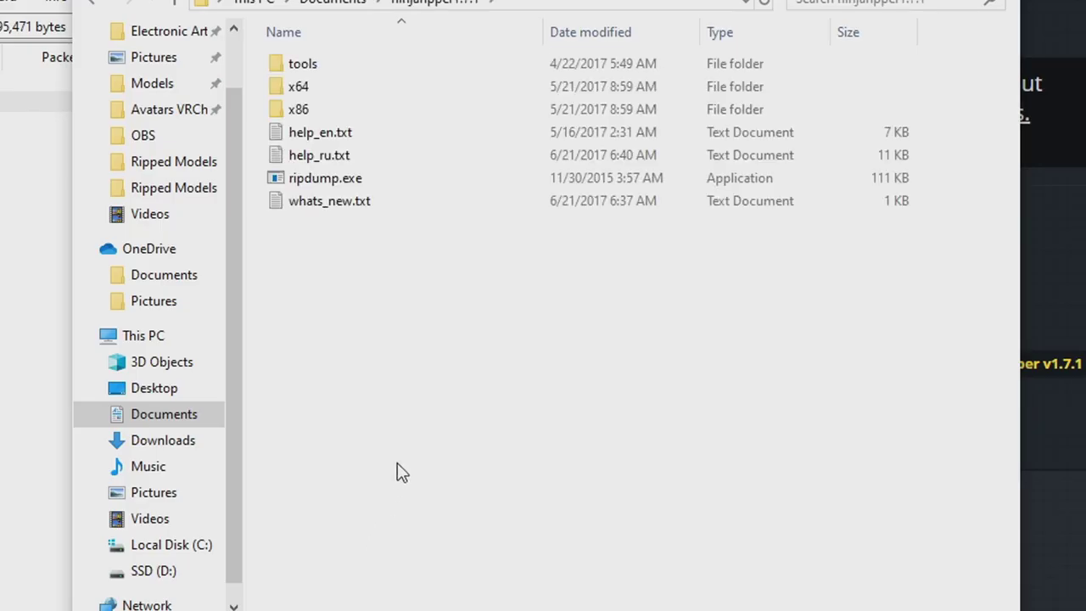
double_click(307, 88)
double_click(339, 135)
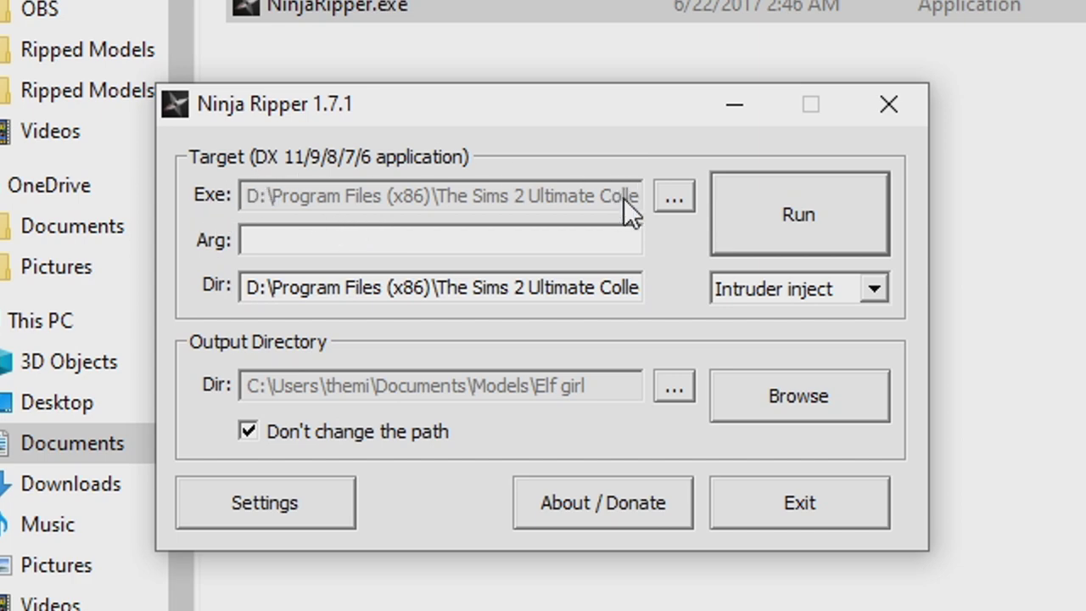
Set the target executable to TS2BodyShop.exe in The Sims 2 Ultimate Collection, under Fun with Pets, SP9, CSBin
click(690, 204)
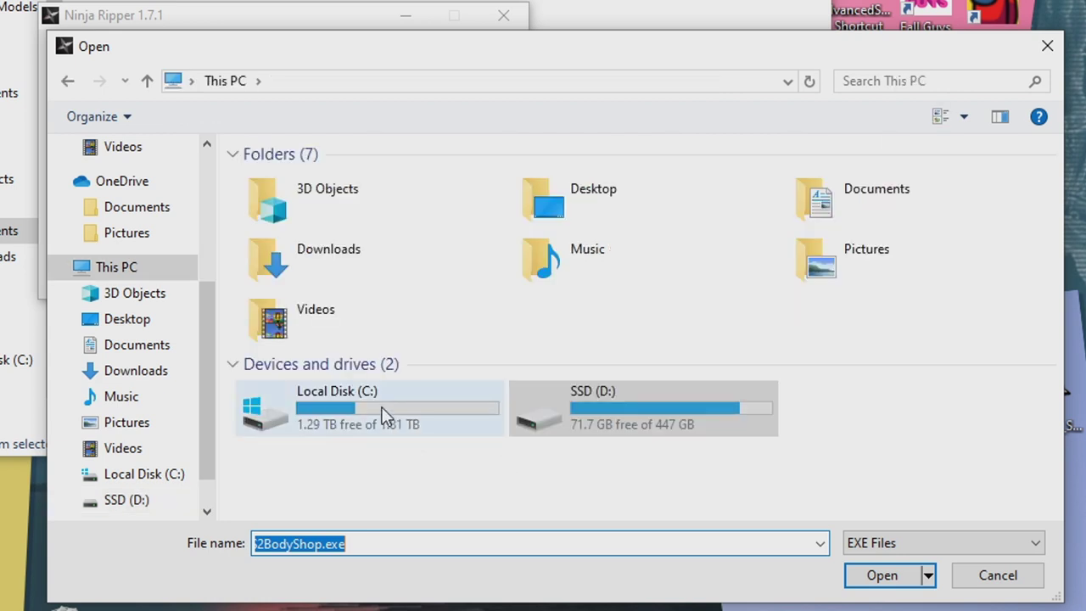
double_click(645, 434)
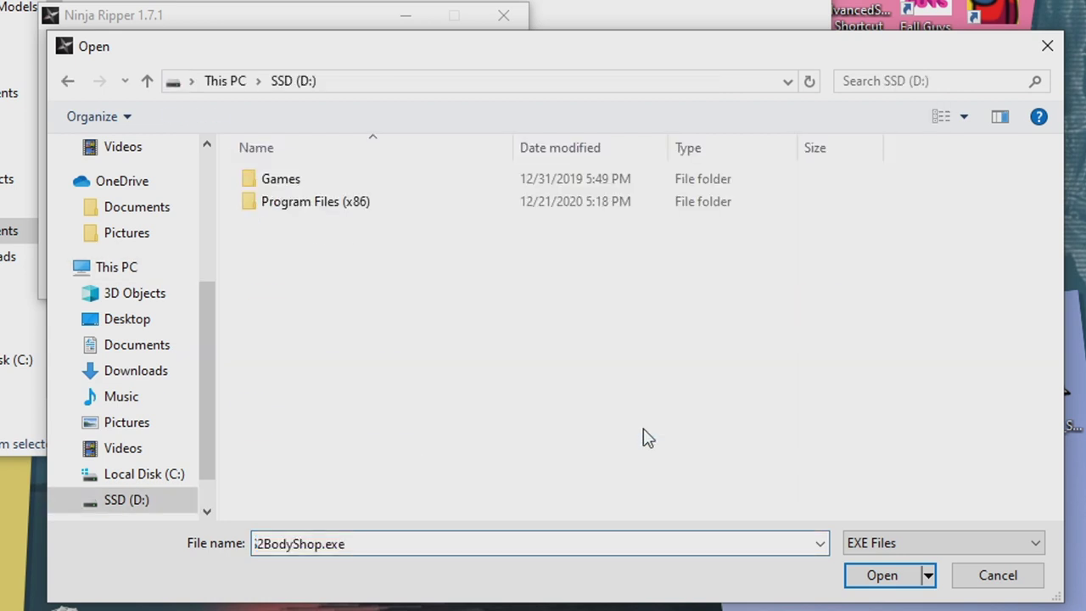
double_click(304, 218)
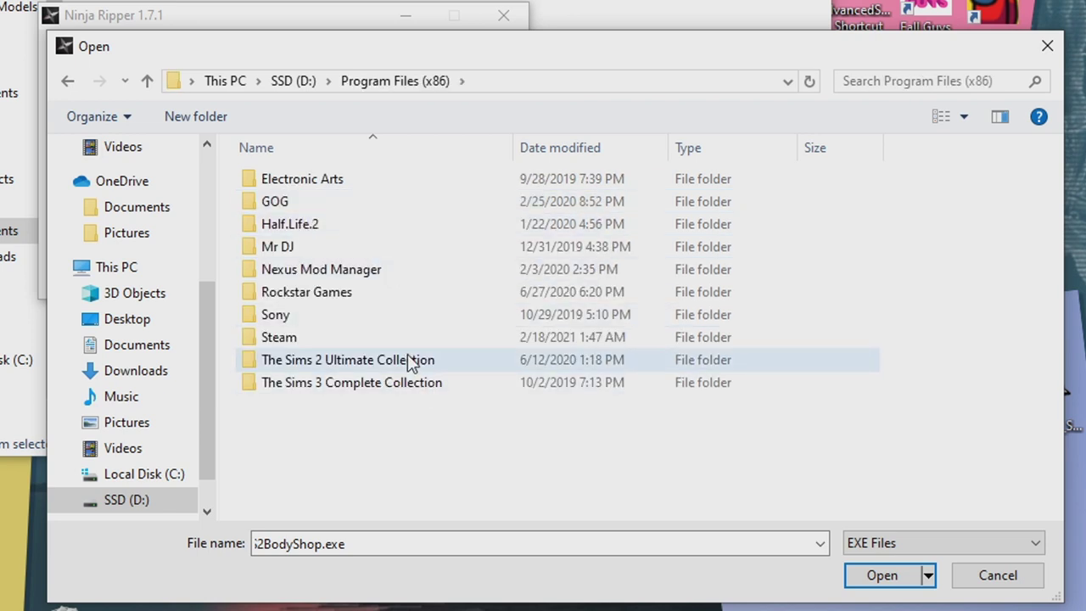
double_click(409, 365)
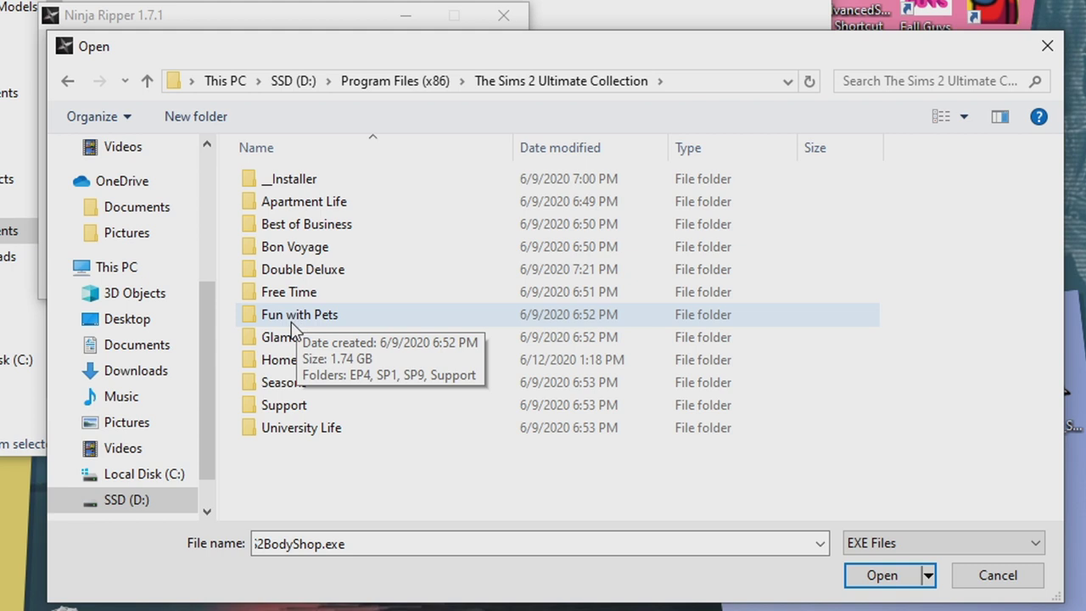
double_click(347, 313)
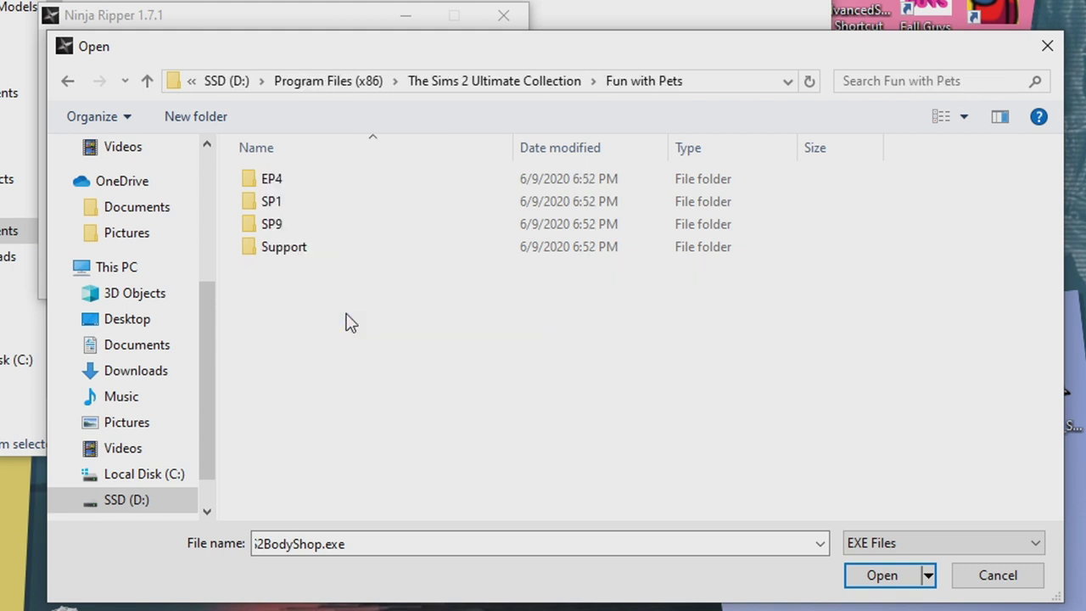
double_click(323, 230)
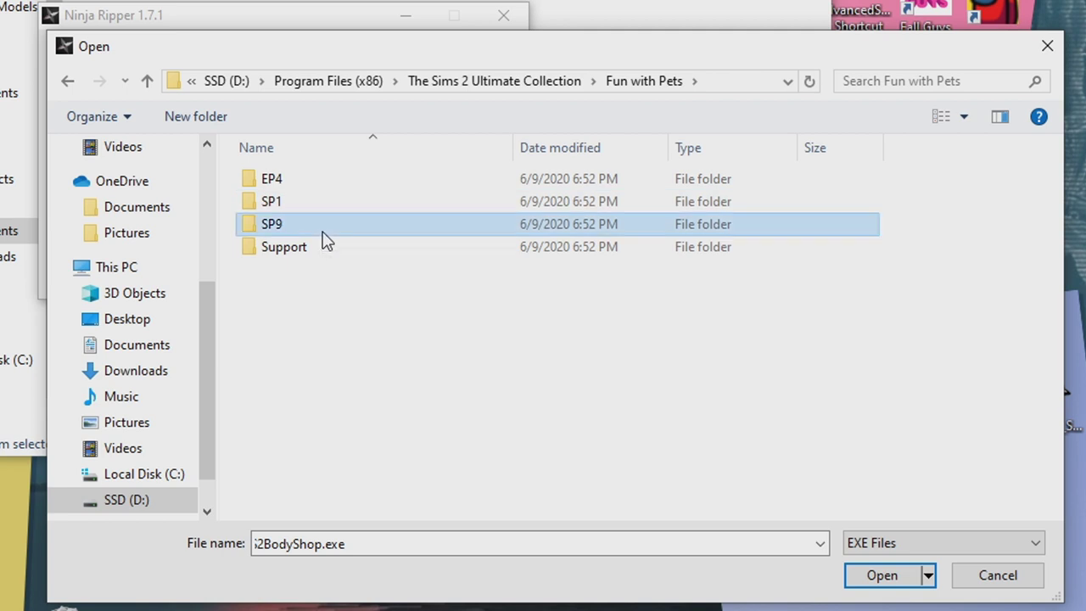
double_click(294, 180)
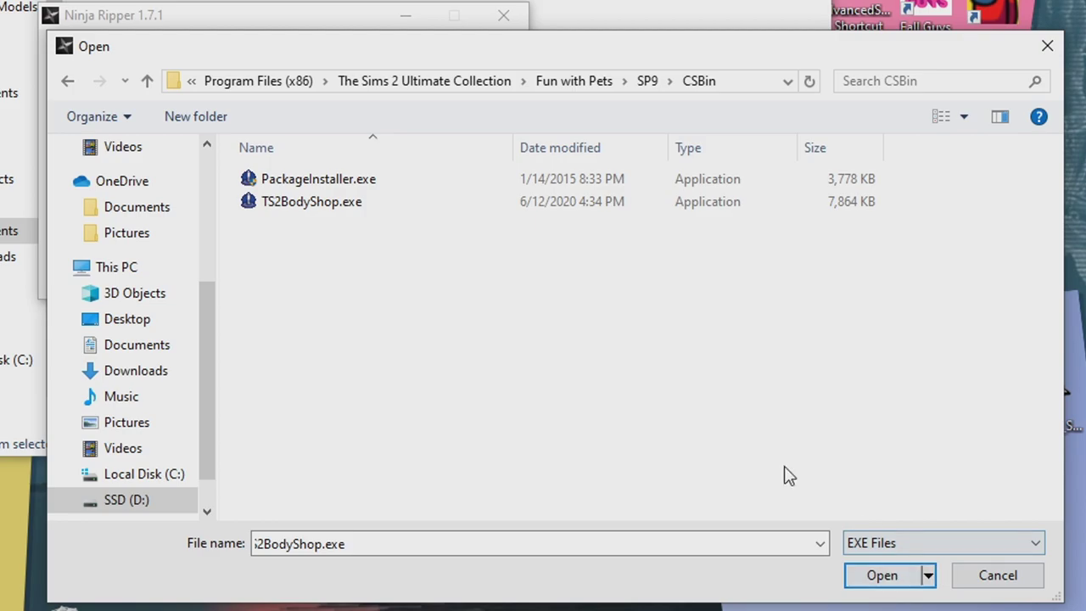
click(859, 579)
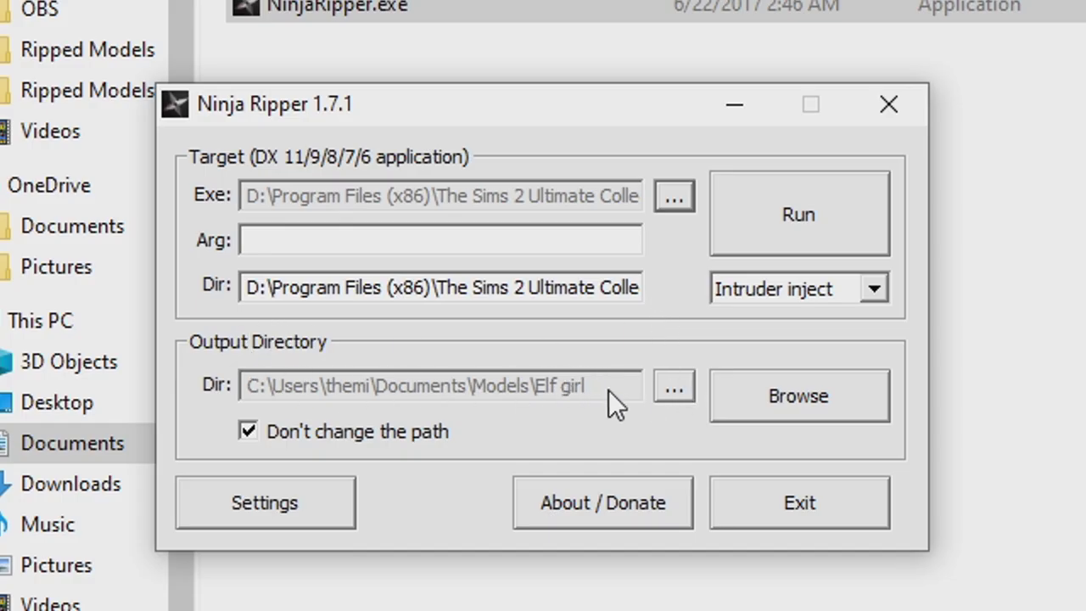
click(675, 387)
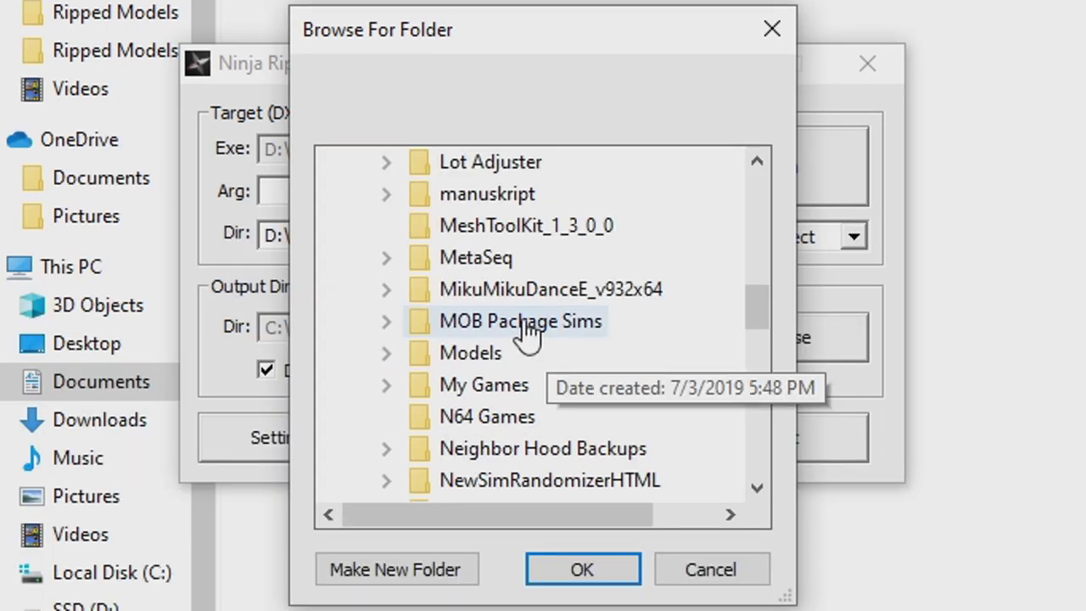
scroll(523, 329, up, 1)
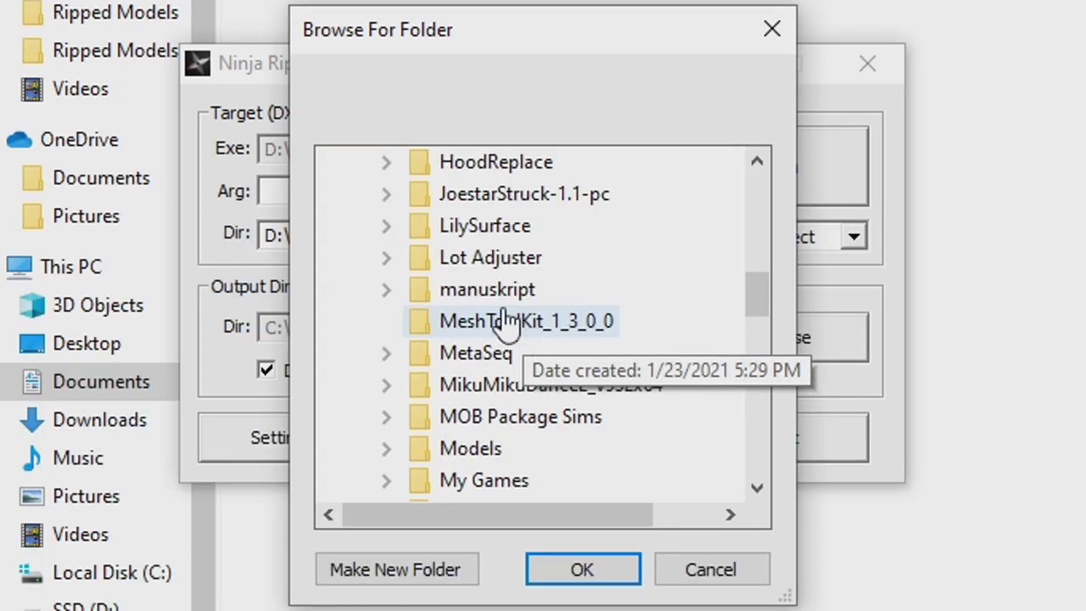
click(385, 450)
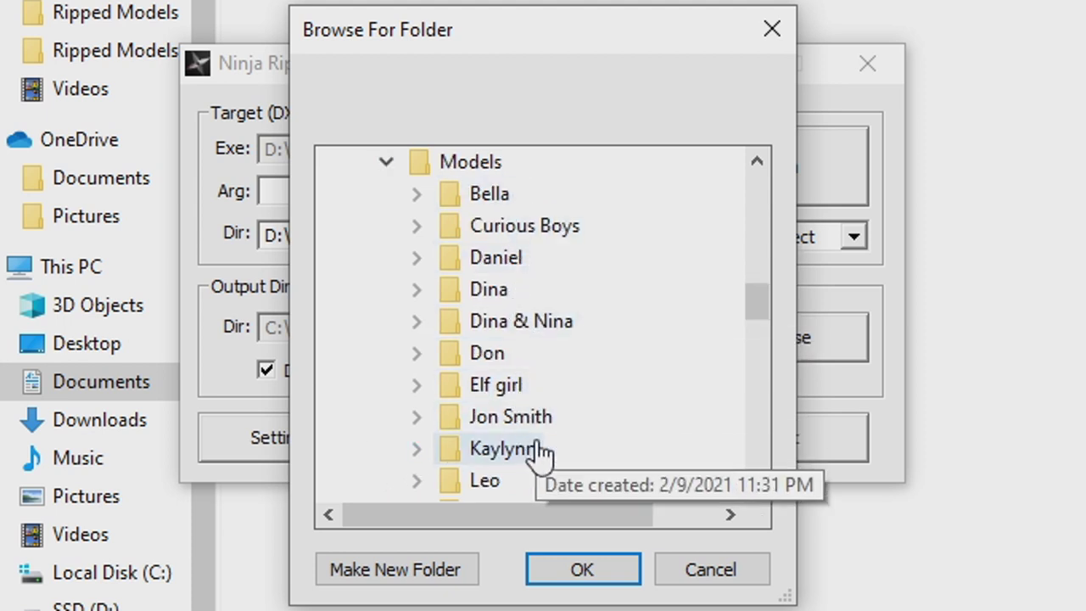
scroll(537, 451, down, 1)
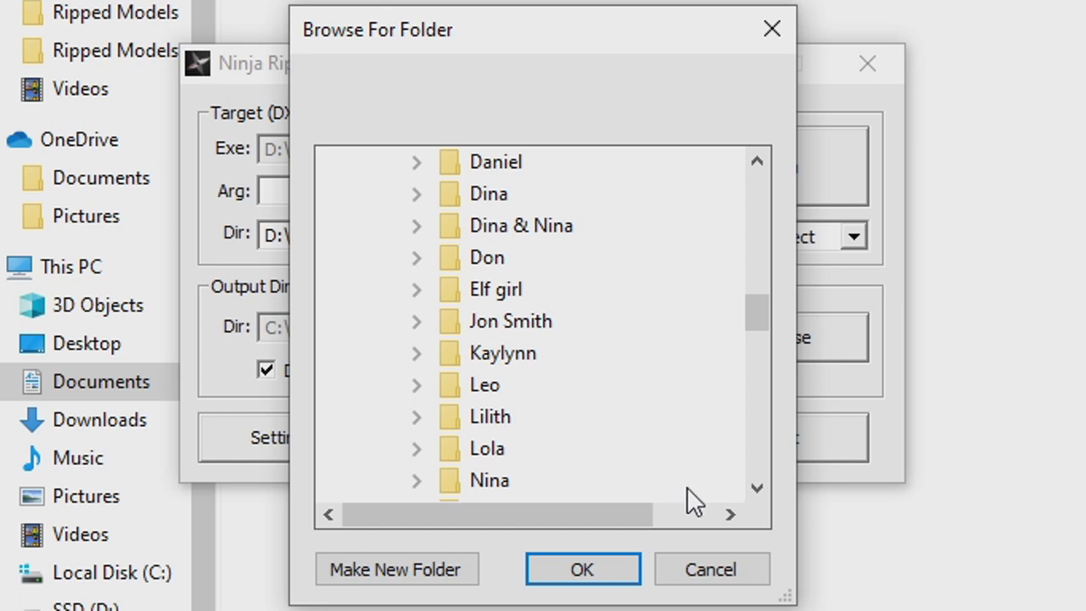
click(710, 566)
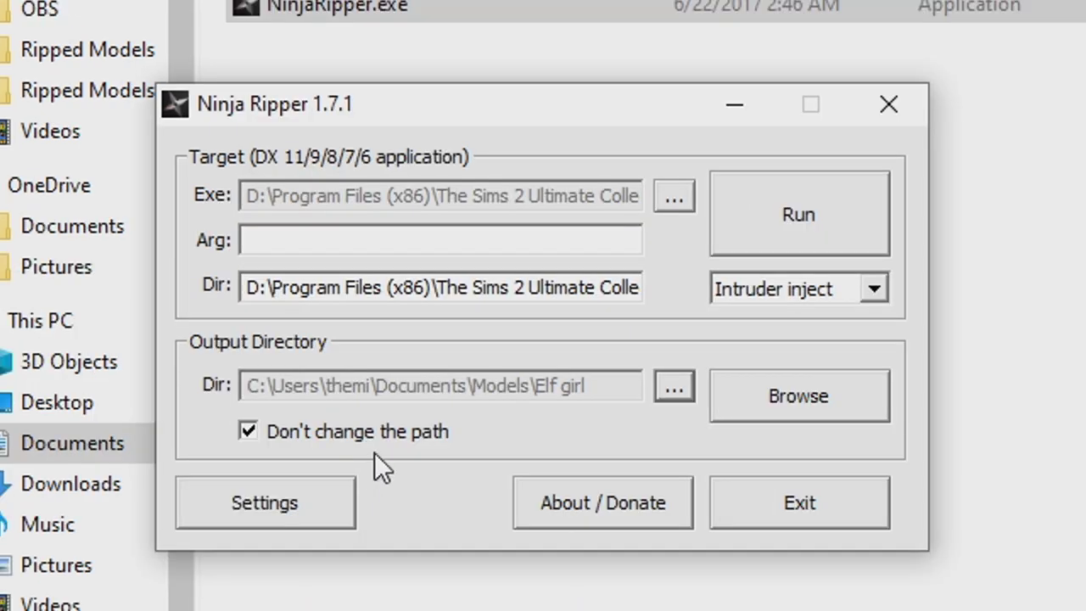
Accept the rip key settings and run the Body Shop target through Ninja Ripper
click(319, 513)
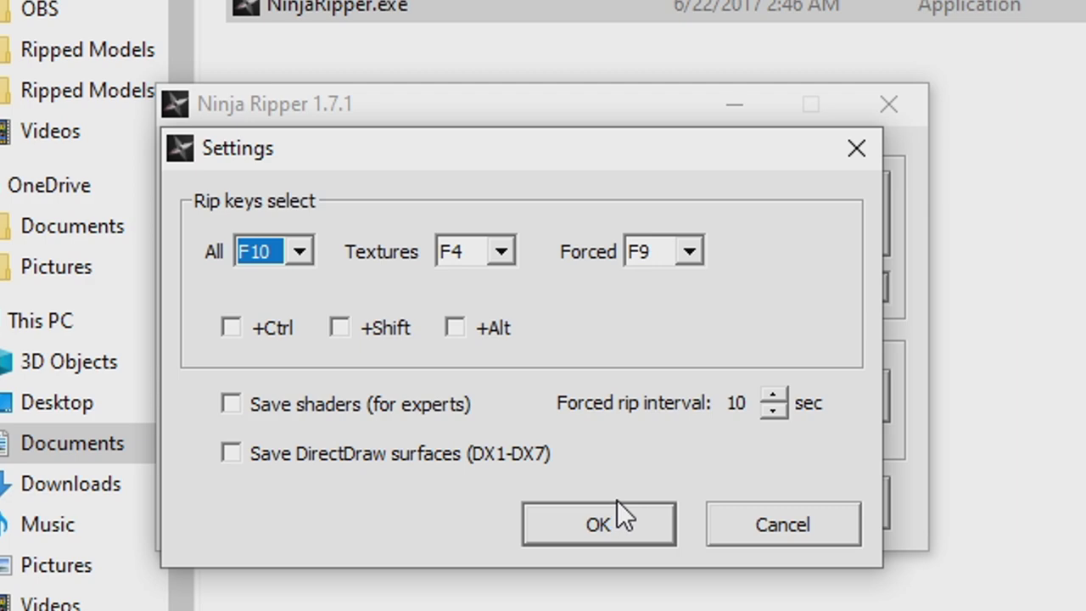
click(623, 526)
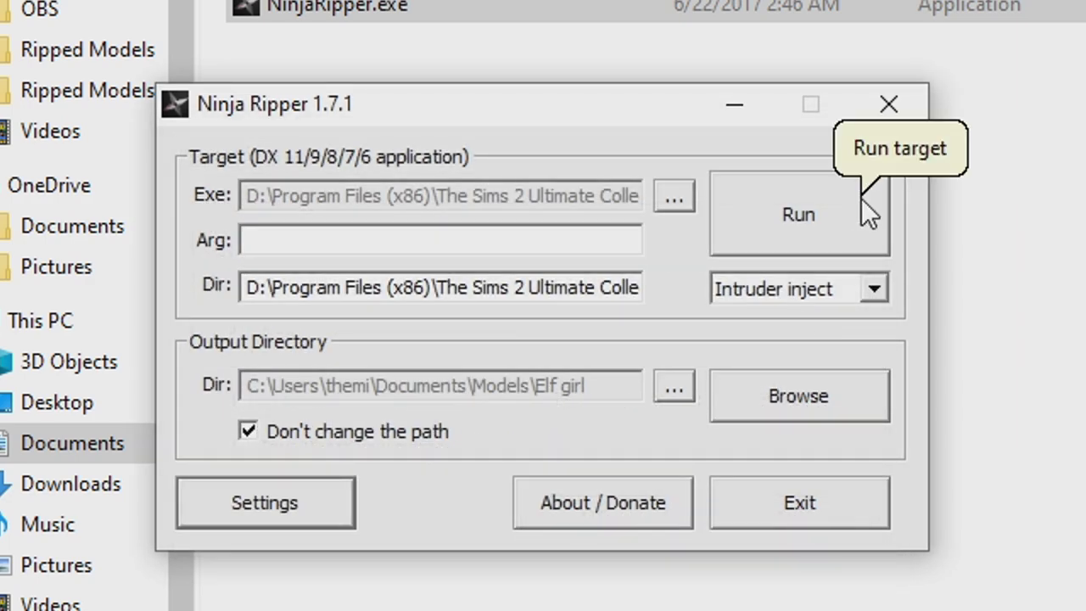
click(861, 198)
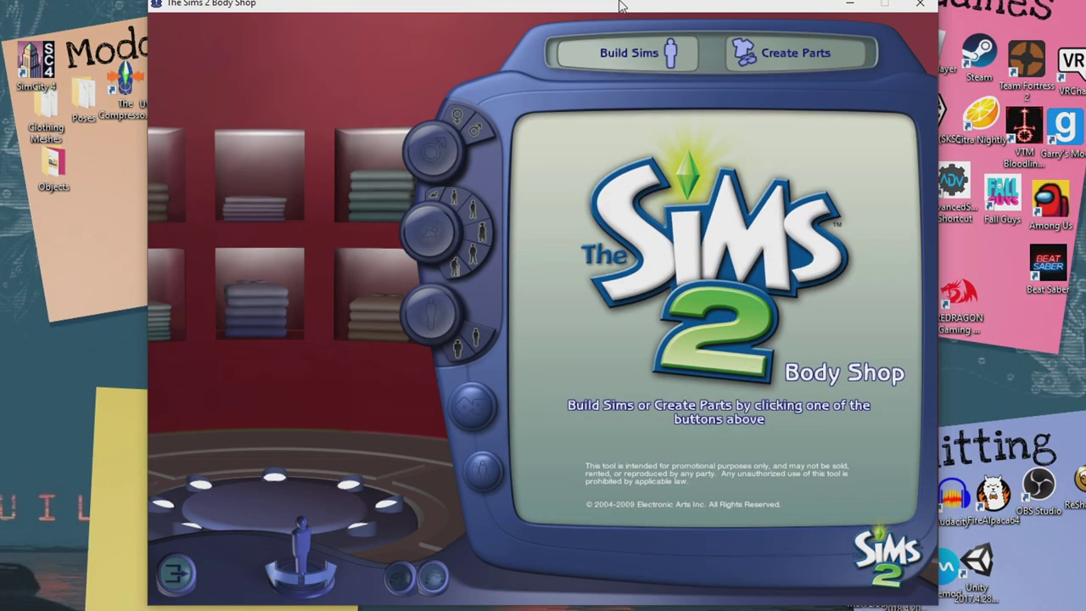
Go to building or cloning Sims in Body Shop and open the green-haired female Sim for editing
click(677, 44)
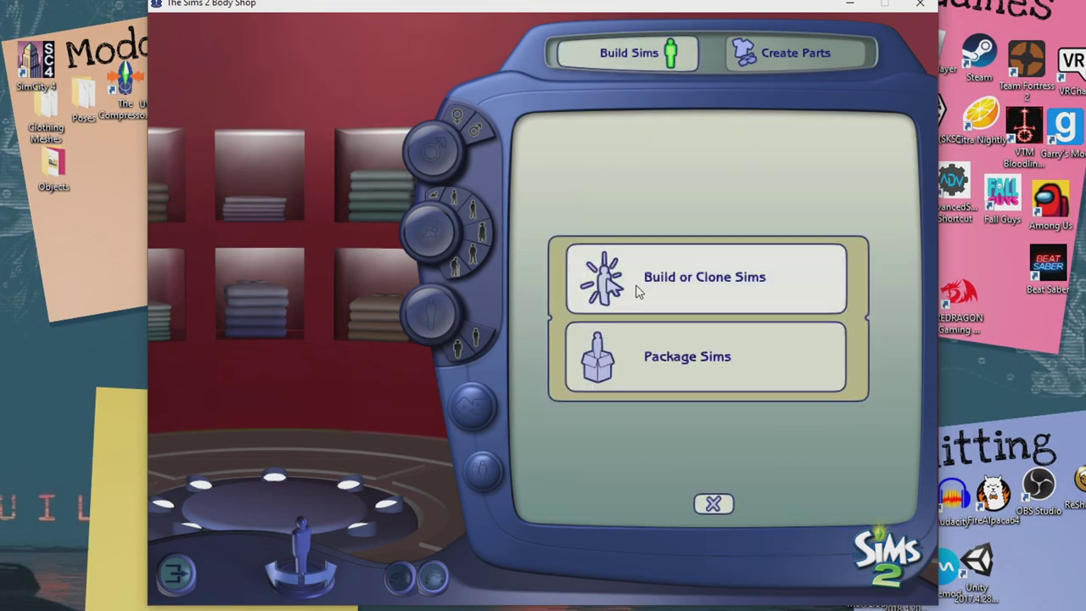
click(638, 294)
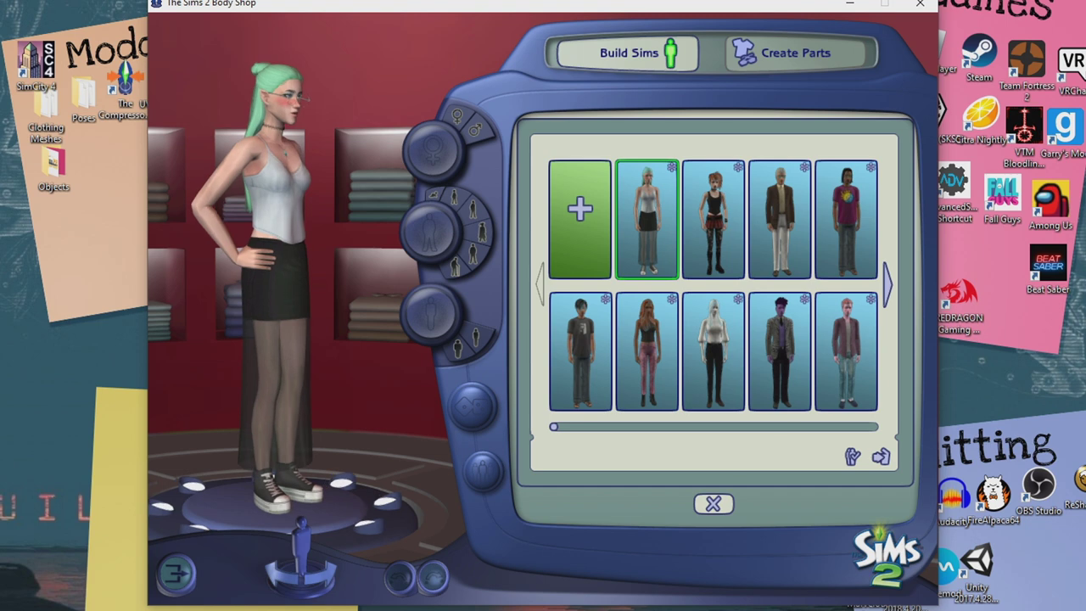
click(853, 457)
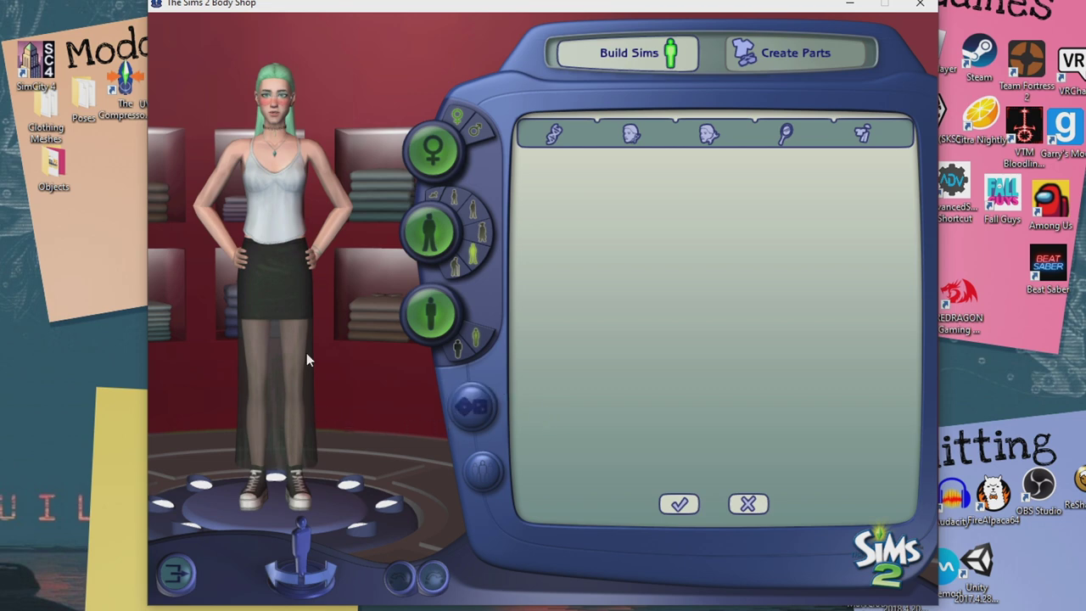
Examine the Sim's full body, and view her head from several angles in the hair genetics category
drag(306, 353, 285, 353)
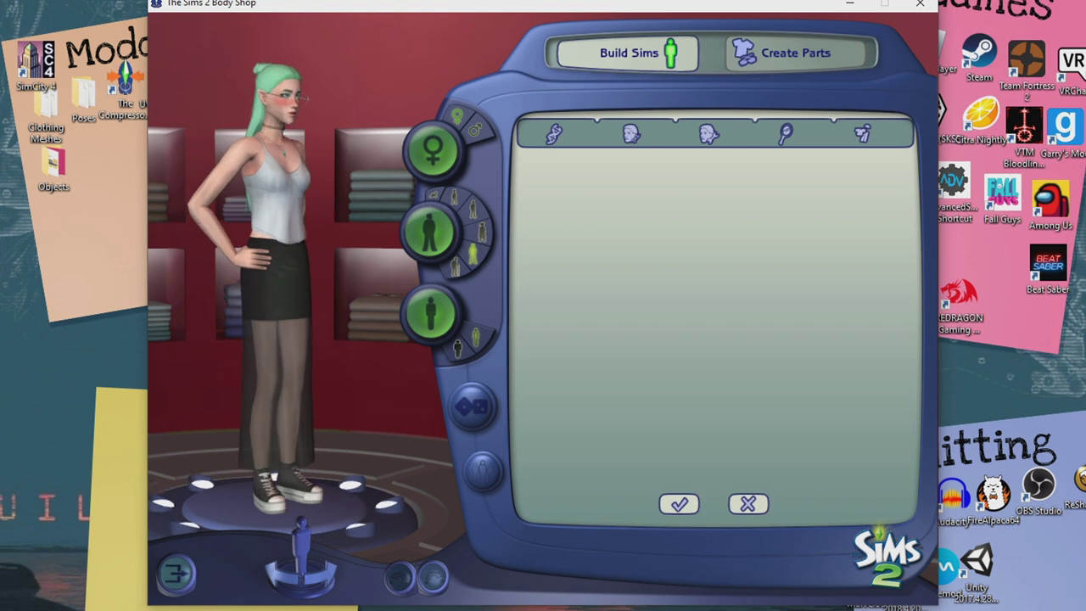
click(553, 134)
click(660, 163)
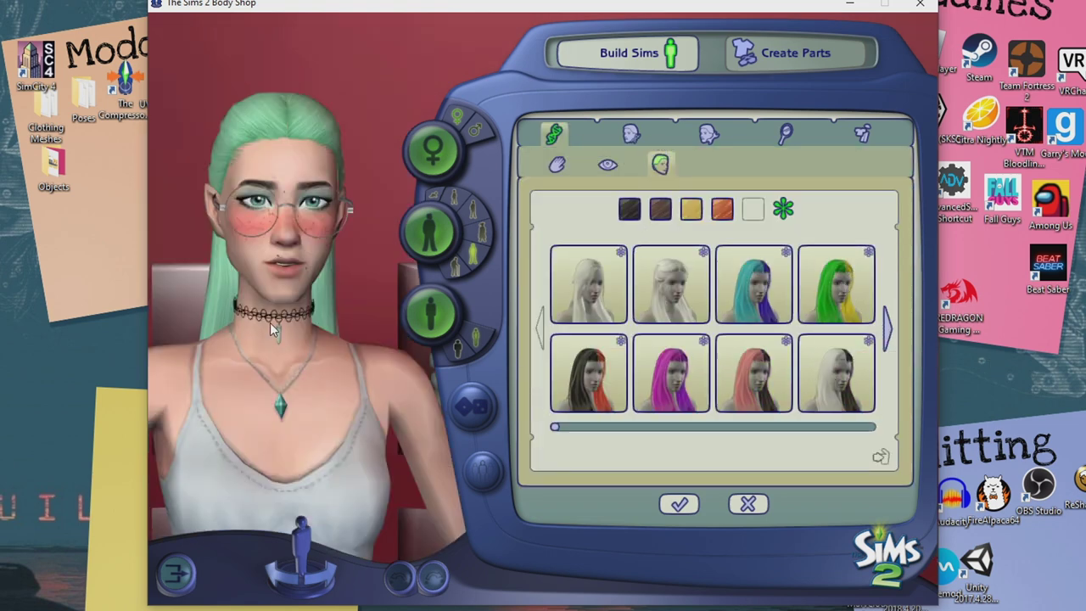
drag(342, 209, 394, 127)
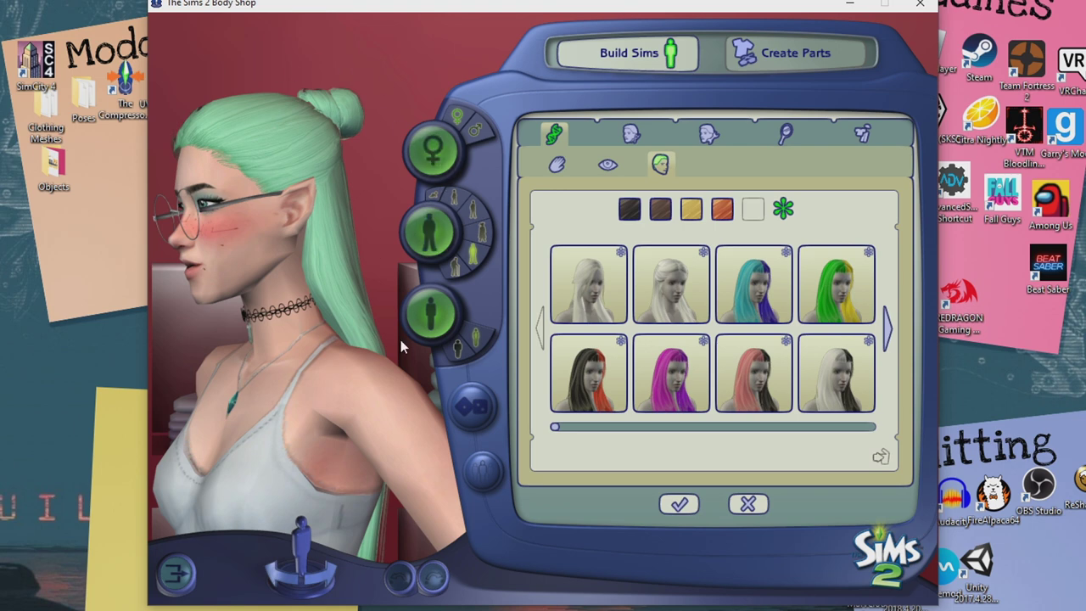
drag(421, 436, 341, 489)
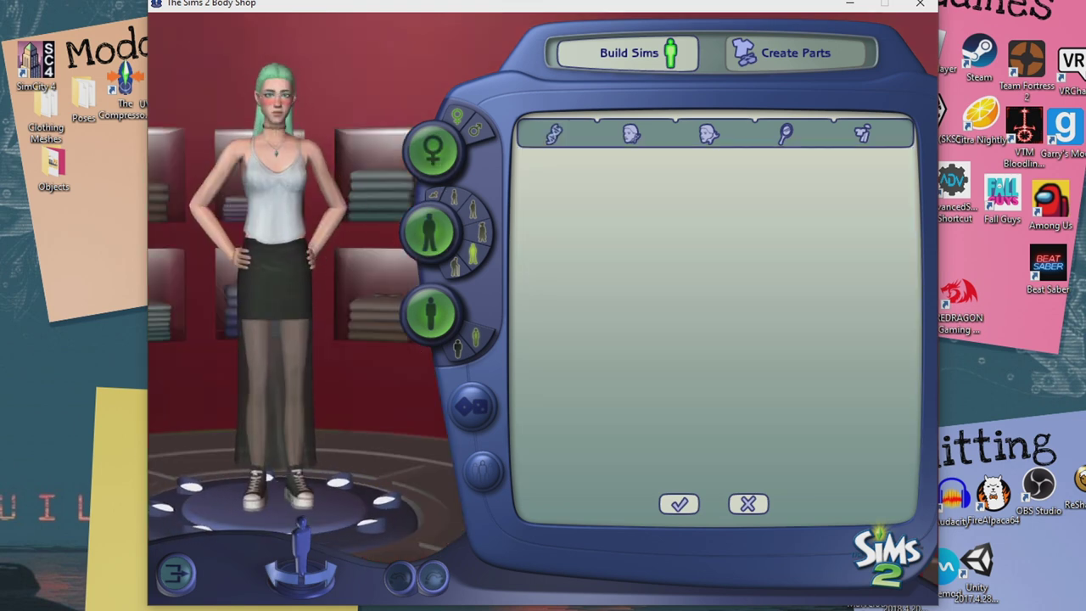
Save the green-haired Sim, and close both Body Shop and Ninja Ripper
click(683, 505)
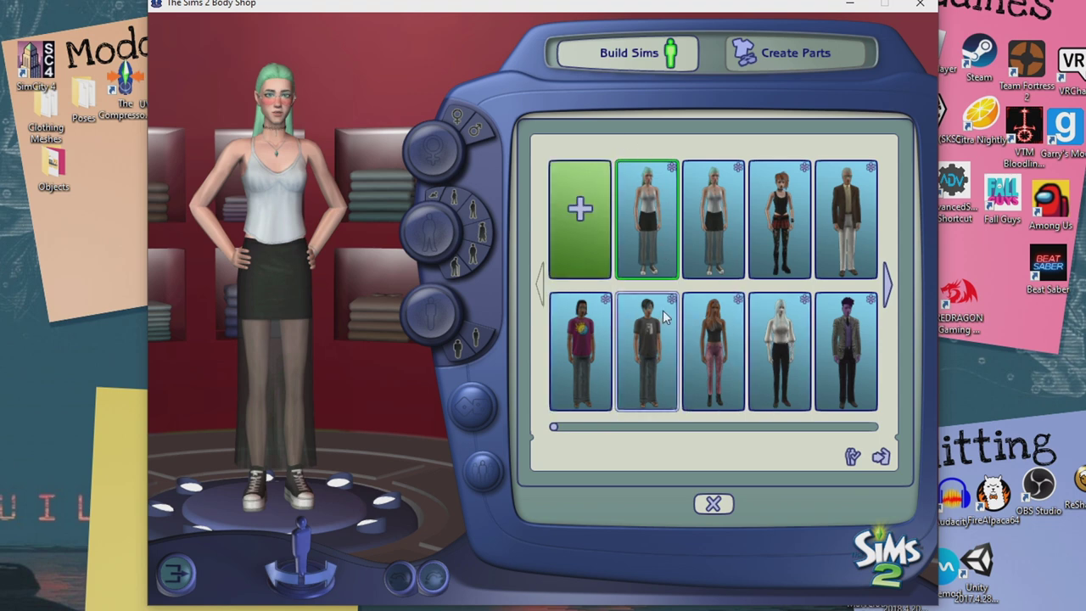
click(929, 8)
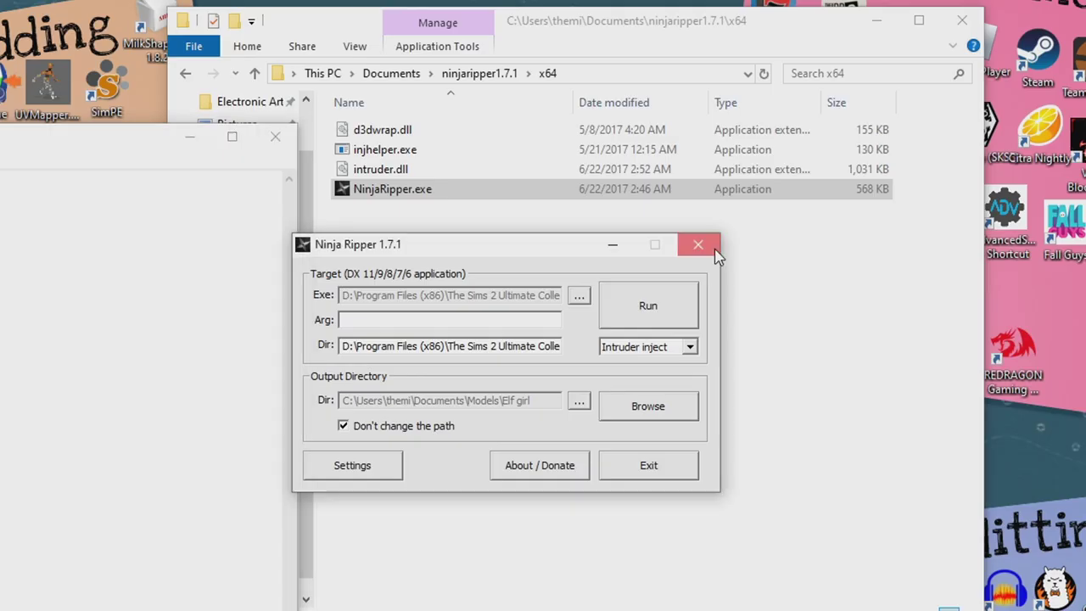
click(712, 251)
Open the ripped Textures folder in Documents > Models > Elf girl > _NinjaRipper > 2021.03.01_18.15.48_TS2BodyShop.exe_3024
click(409, 84)
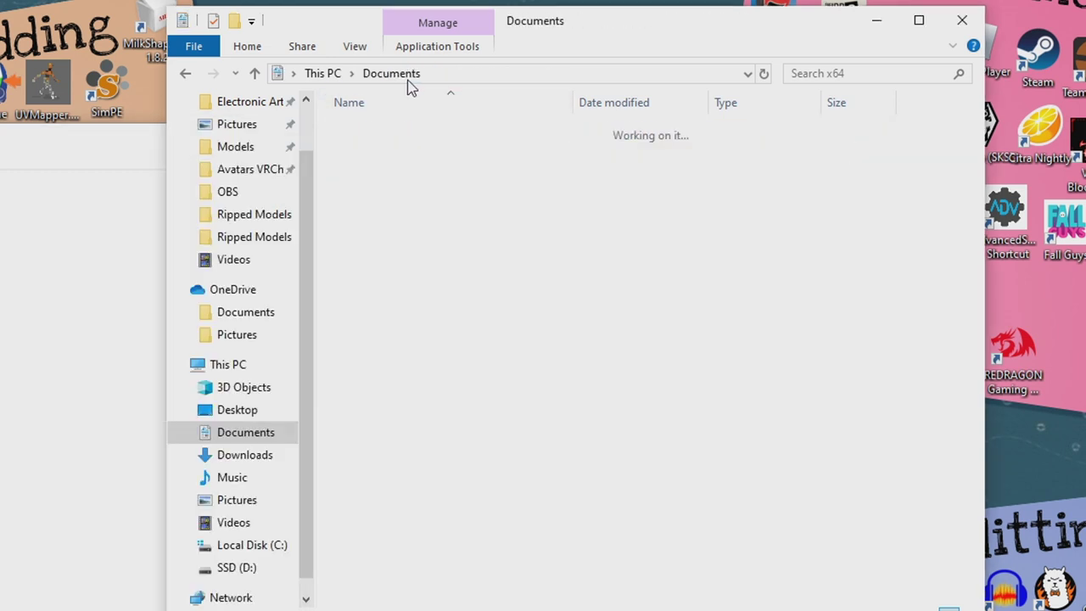
scroll(466, 365, down, 2)
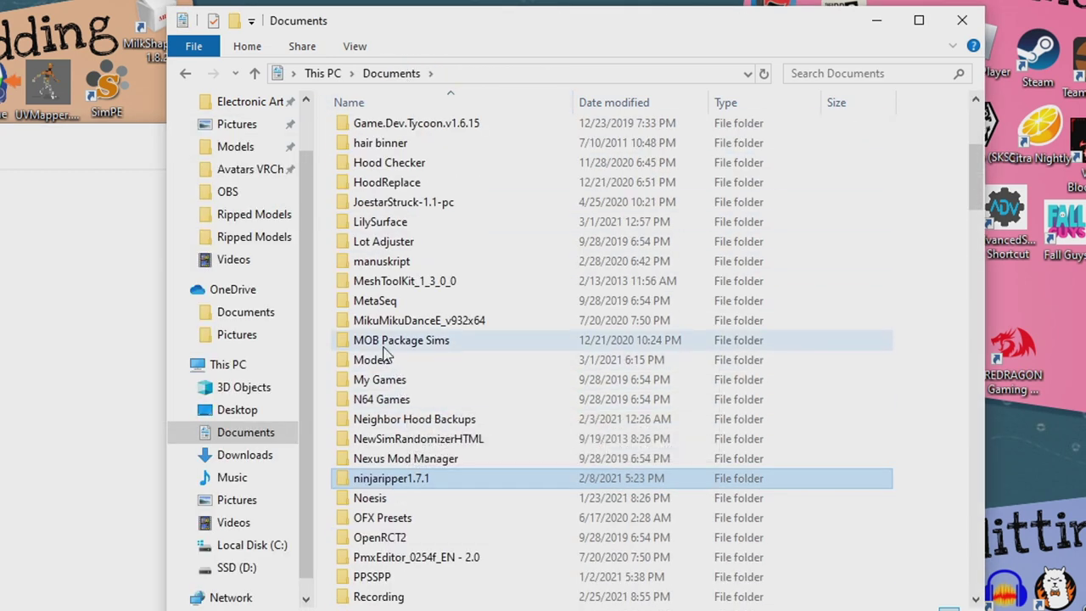
double_click(379, 361)
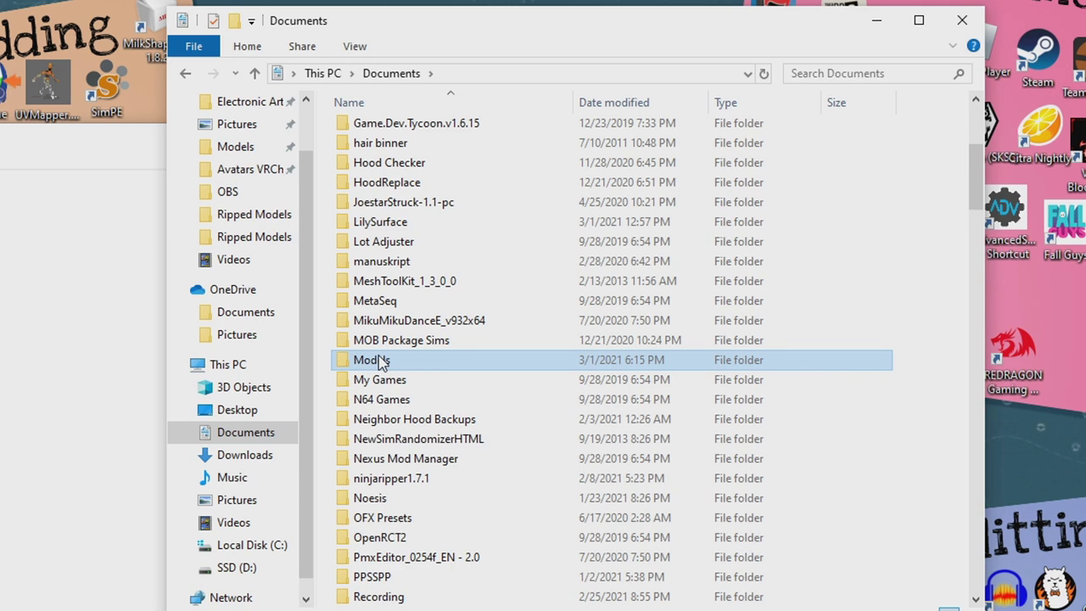
double_click(373, 136)
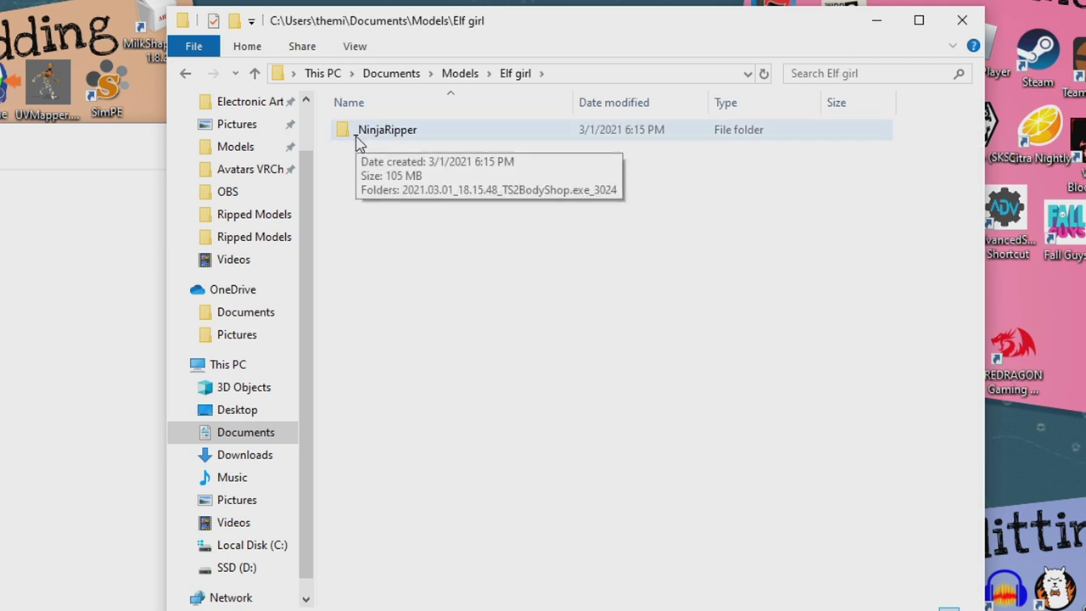
double_click(415, 141)
double_click(415, 141)
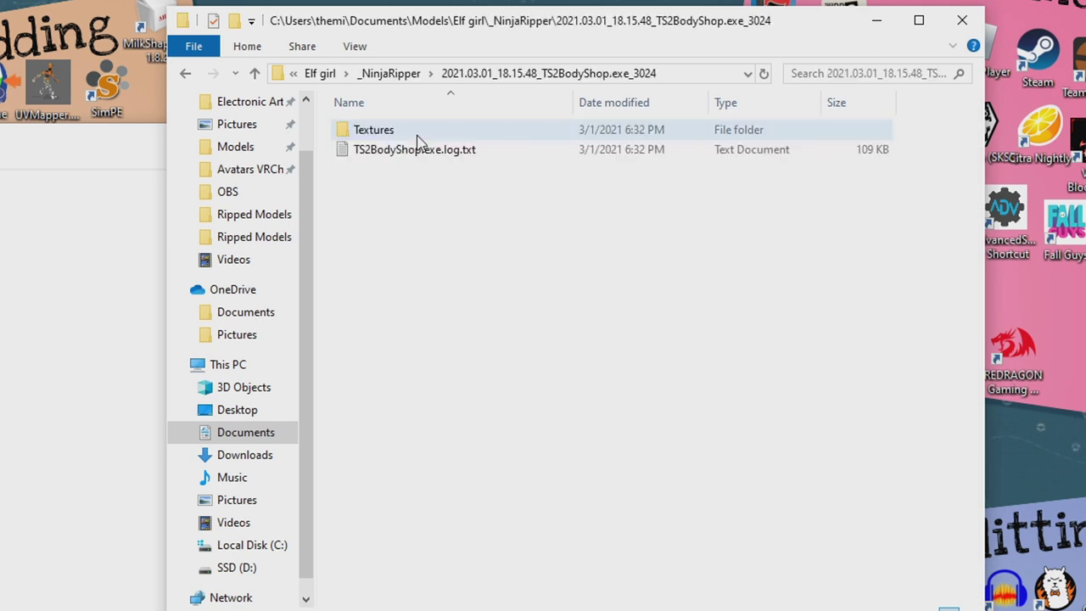
double_click(416, 136)
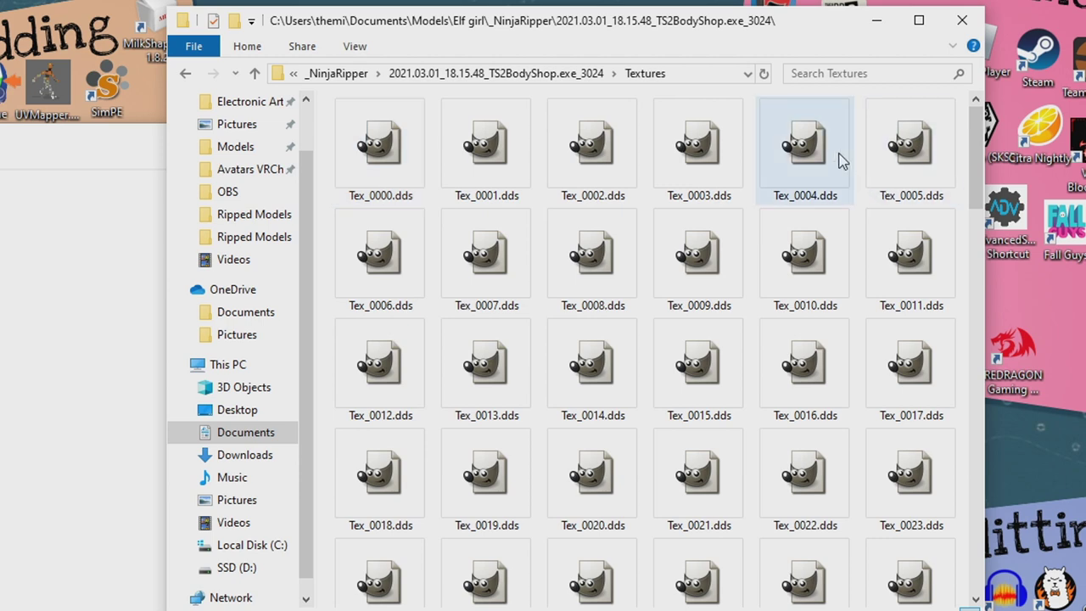
Show the ripped textures as a detailed list sorted by size, and select the largest files
right_click(859, 203)
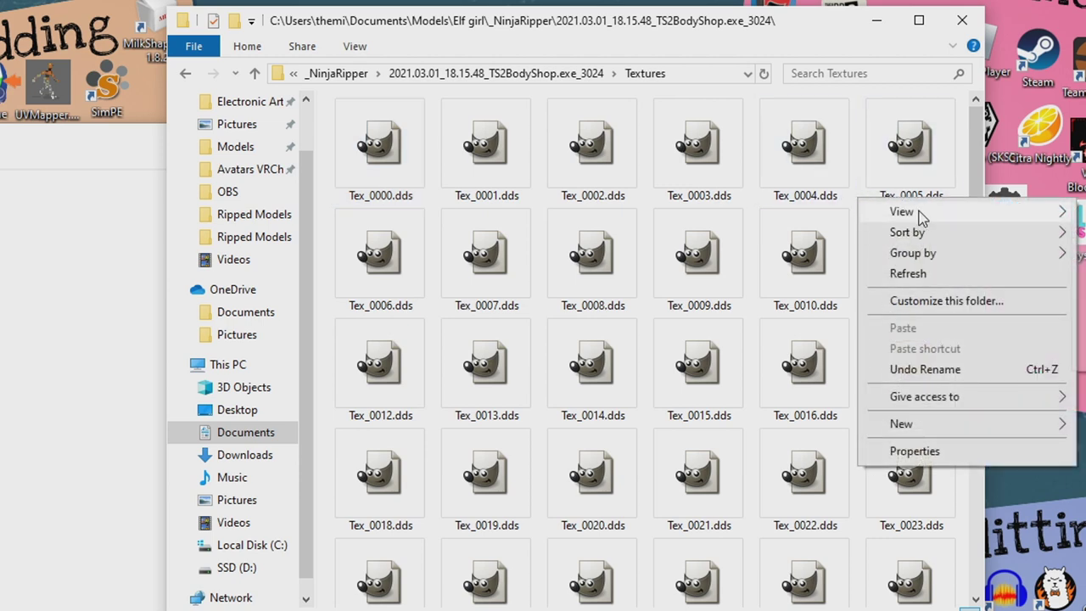
click(1084, 315)
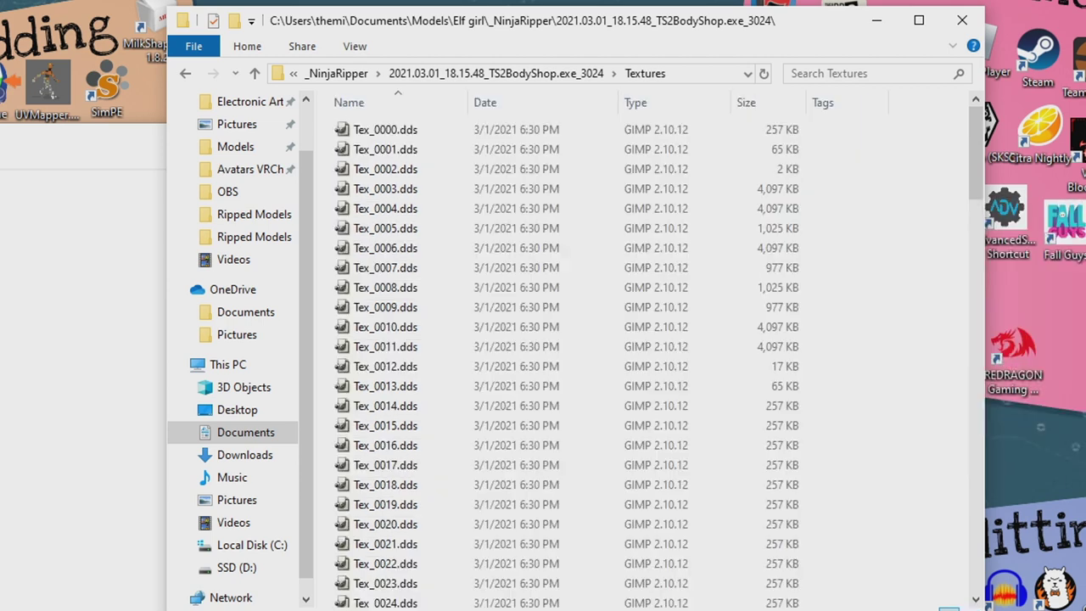
click(767, 103)
drag(924, 119, 571, 511)
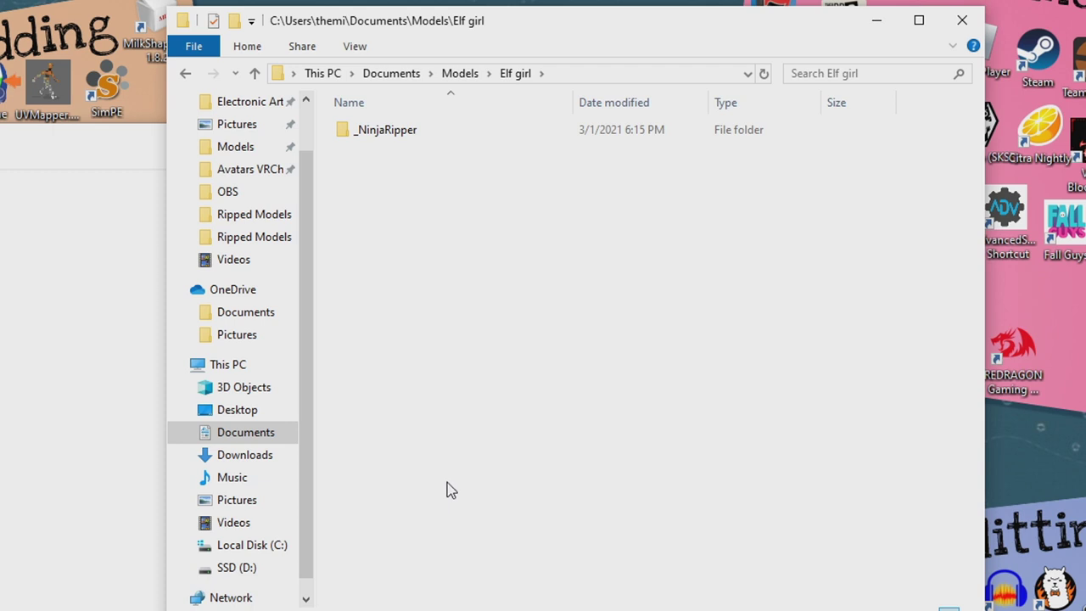
Create two folders named Ripped Models and Textures inside the Elf girl folder
key(ctrl+shift+n)
text(Ripped Models)
key(Return)
key(ctrl+shift+n)
text(Textures)
key(Return)
Open the new Textures folder and paste the selected ripped textures into it
key(Return)
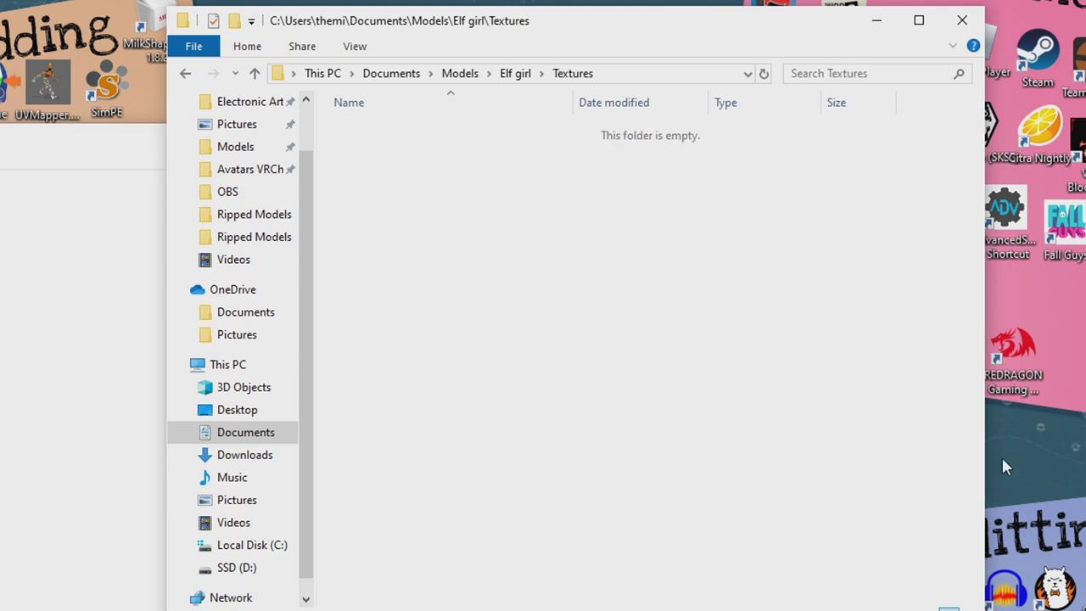
right_click(443, 350)
click(521, 485)
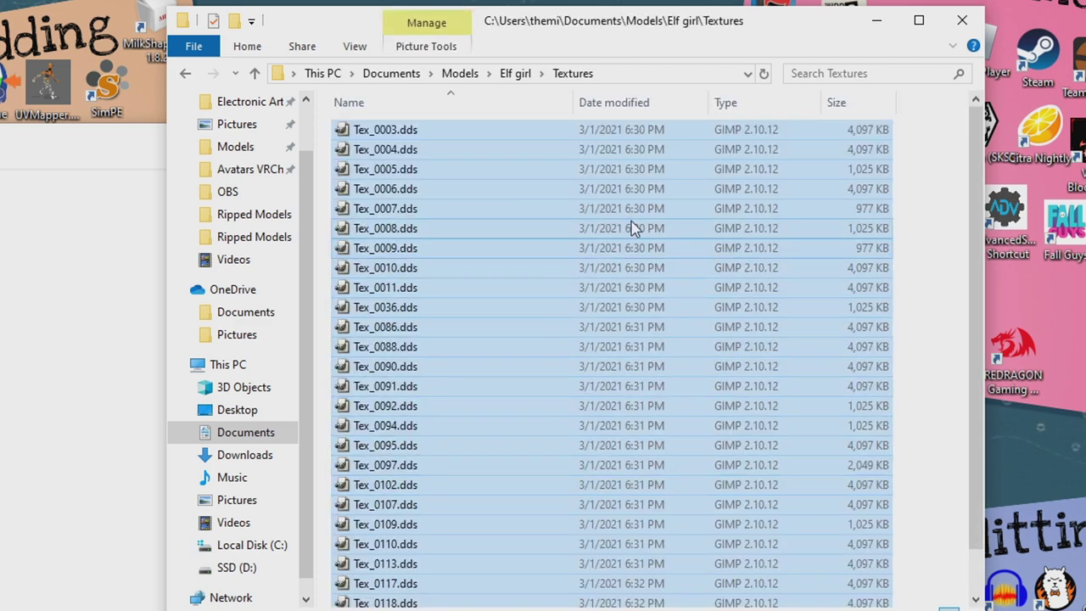
Open Tex_0003.dds in GIMP, keeping the default DDS load options
right_click(419, 129)
click(413, 129)
right_click(414, 129)
click(564, 291)
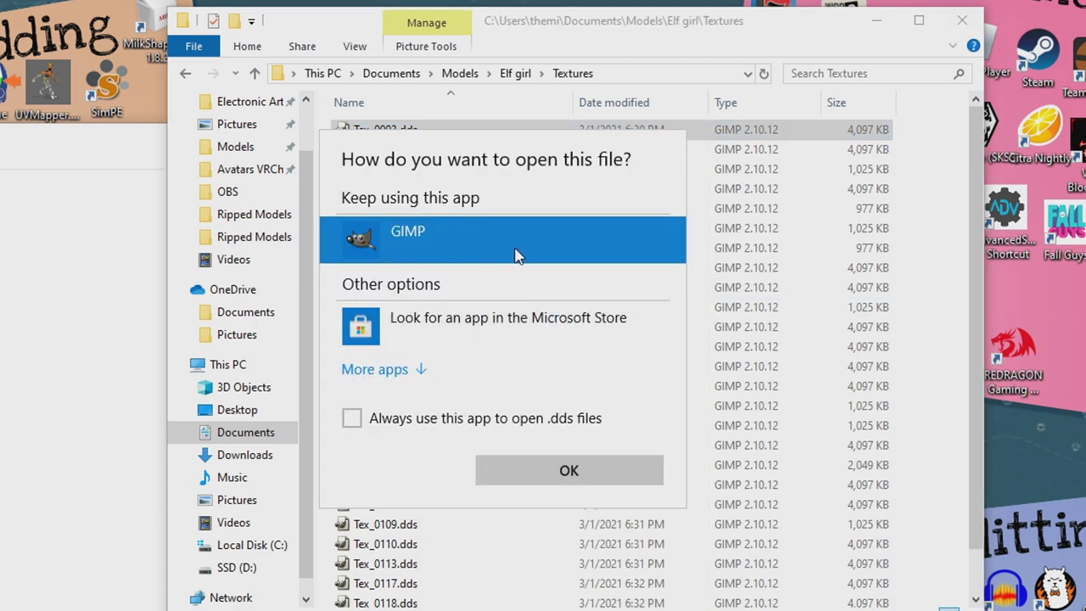
click(569, 470)
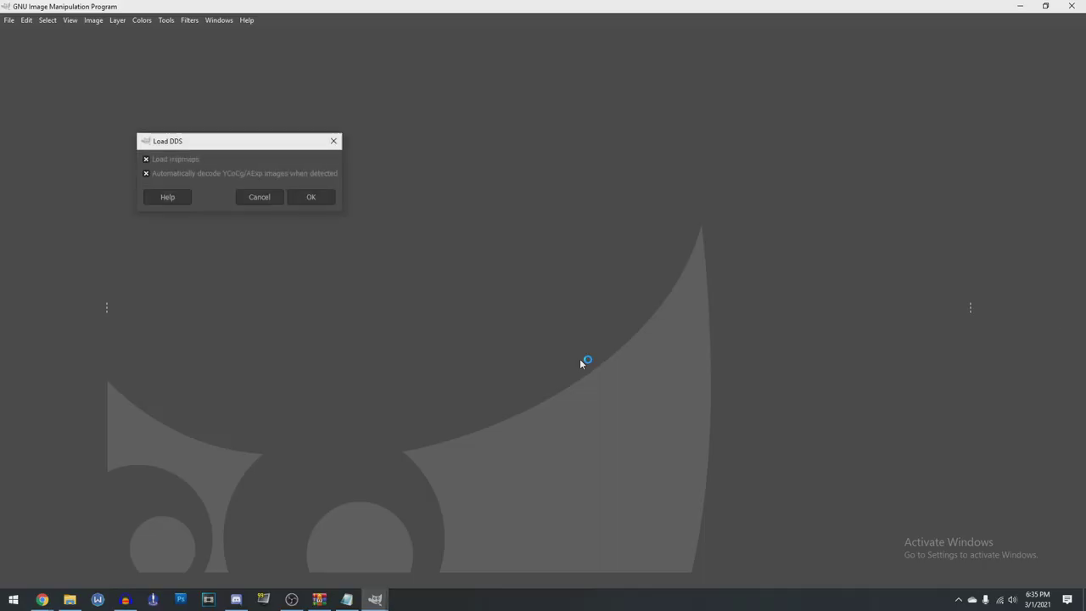
click(313, 196)
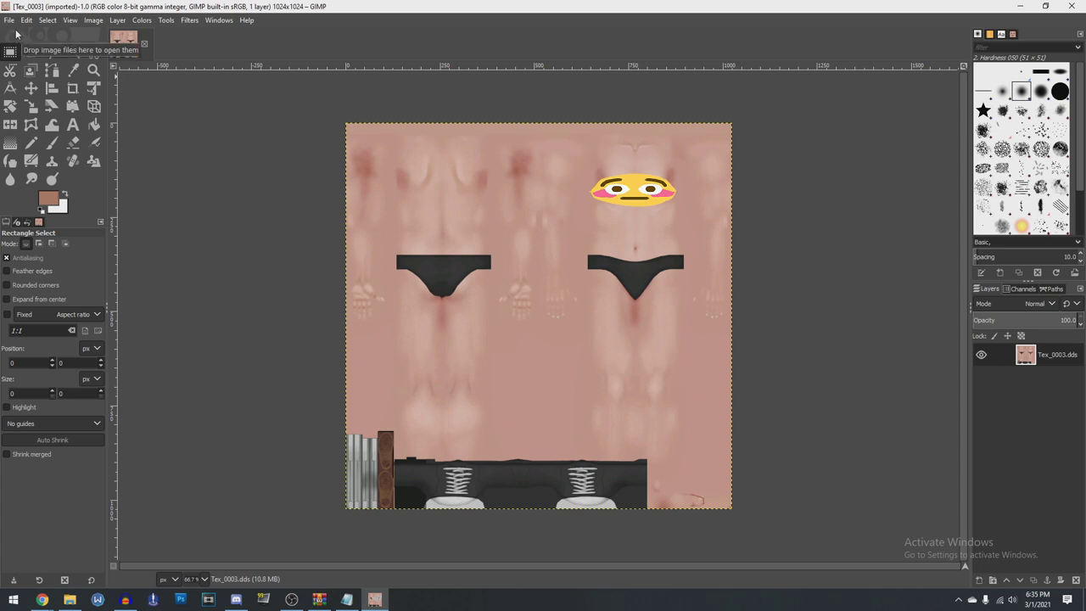
Export the open body and shoes texture as shoes.png in the Textures folder with the default PNG options
click(10, 21)
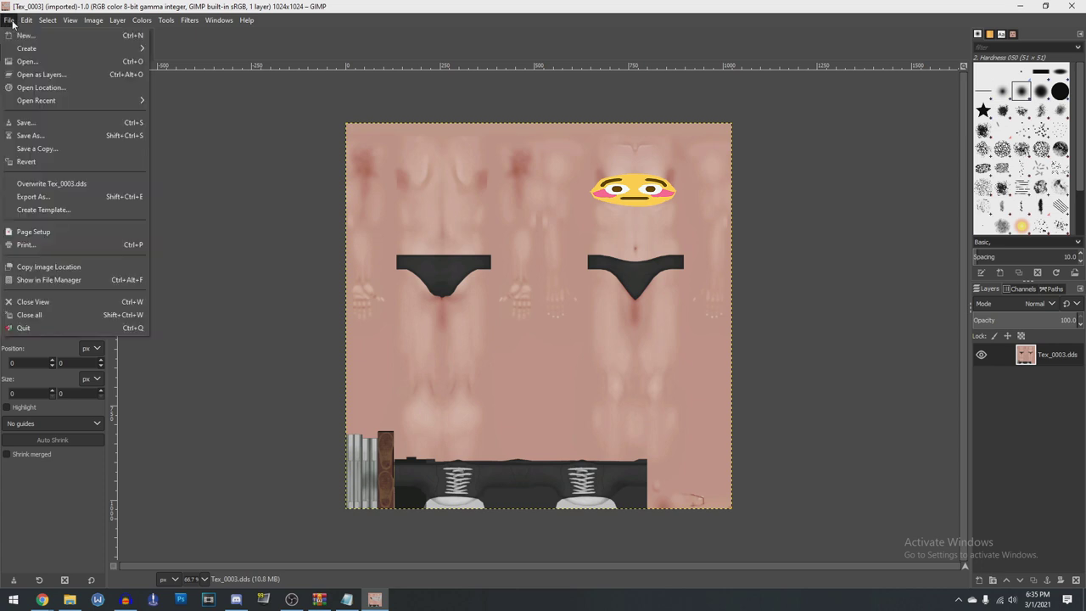
click(34, 196)
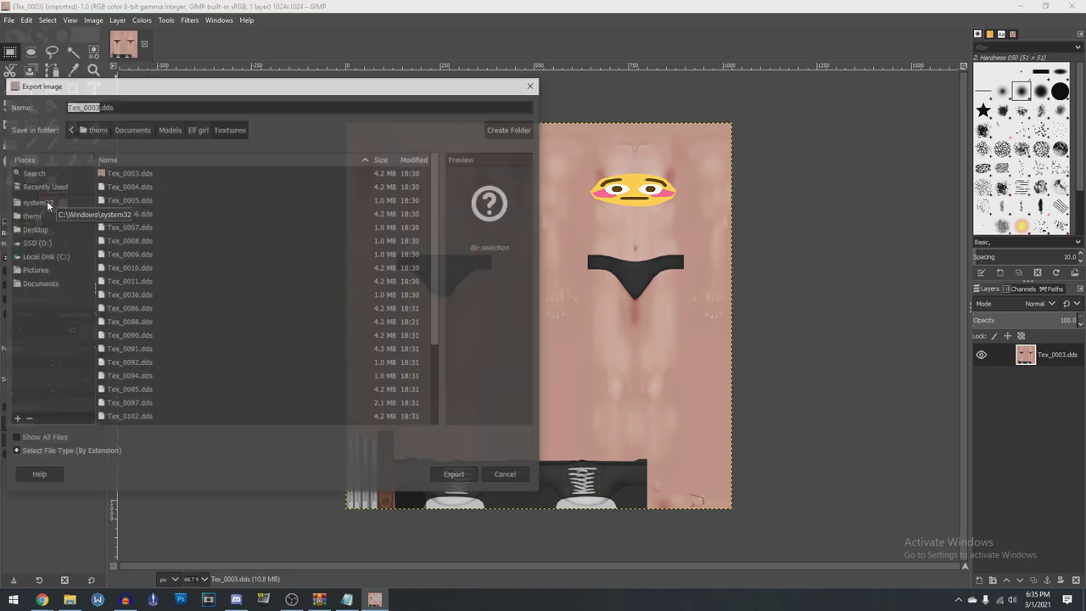
drag(139, 110, 59, 100)
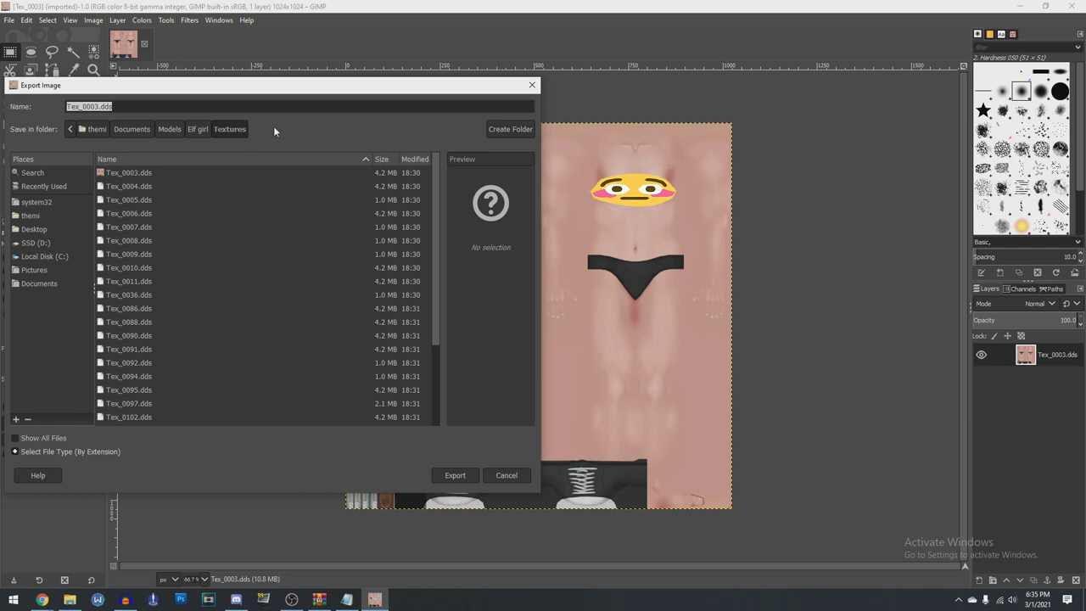
text(Tex_0003.png)
key(Return)
click(546, 434)
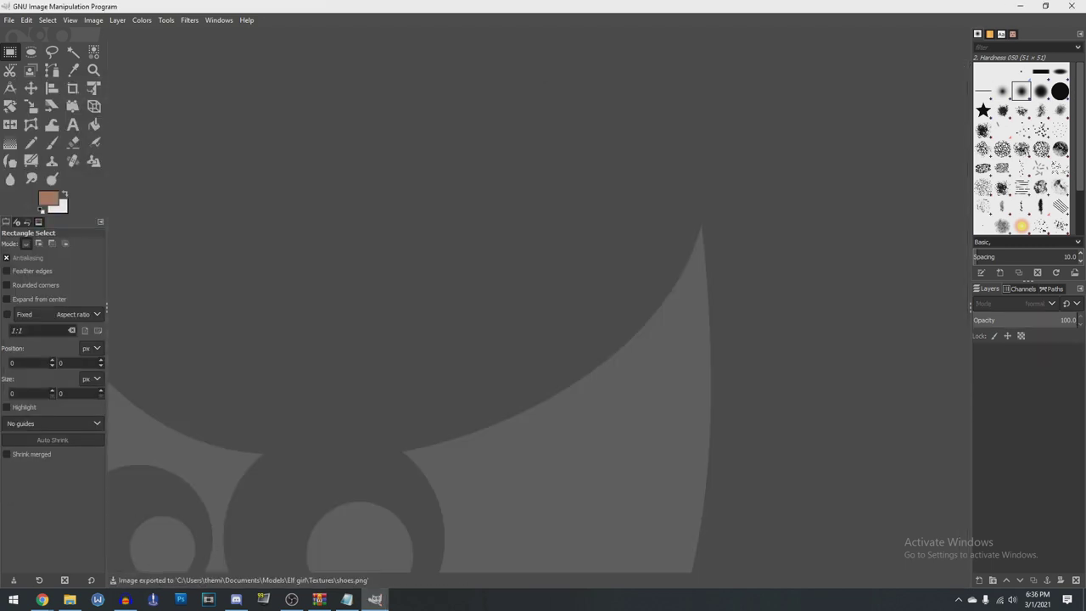
Open Tex_0004.dds, export it as top.png with the default PNG options, and close the image
click(69, 599)
drag(473, 176, 272, 162)
click(231, 110)
click(8, 19)
click(6, 171)
text(top.png)
key(Return)
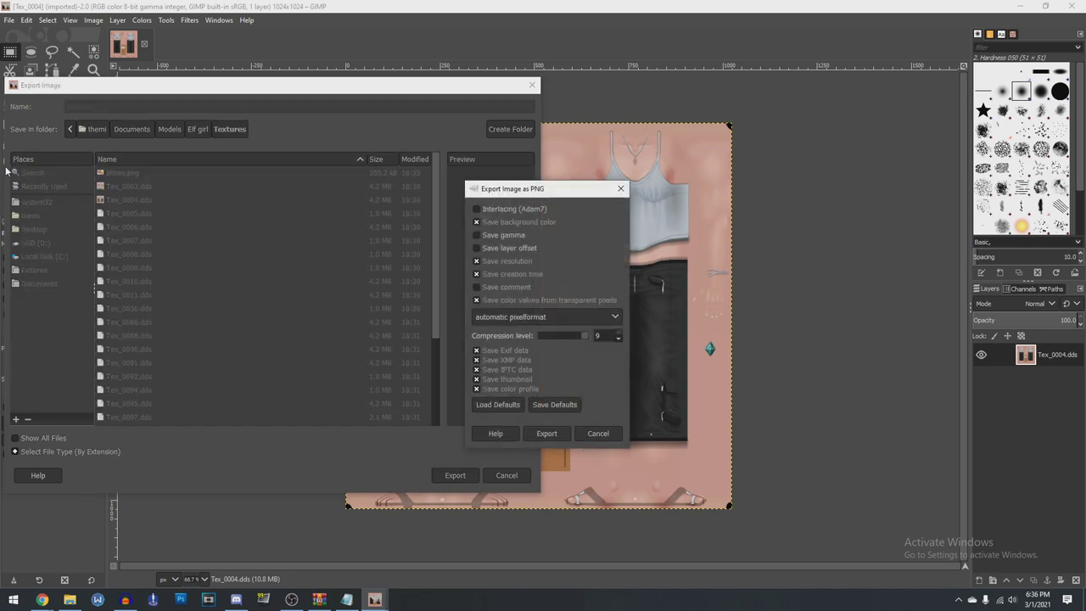
key(Return)
click(144, 44)
Open Tex_0005.dds, export it as face.png with the default PNG options, and close the image
click(79, 597)
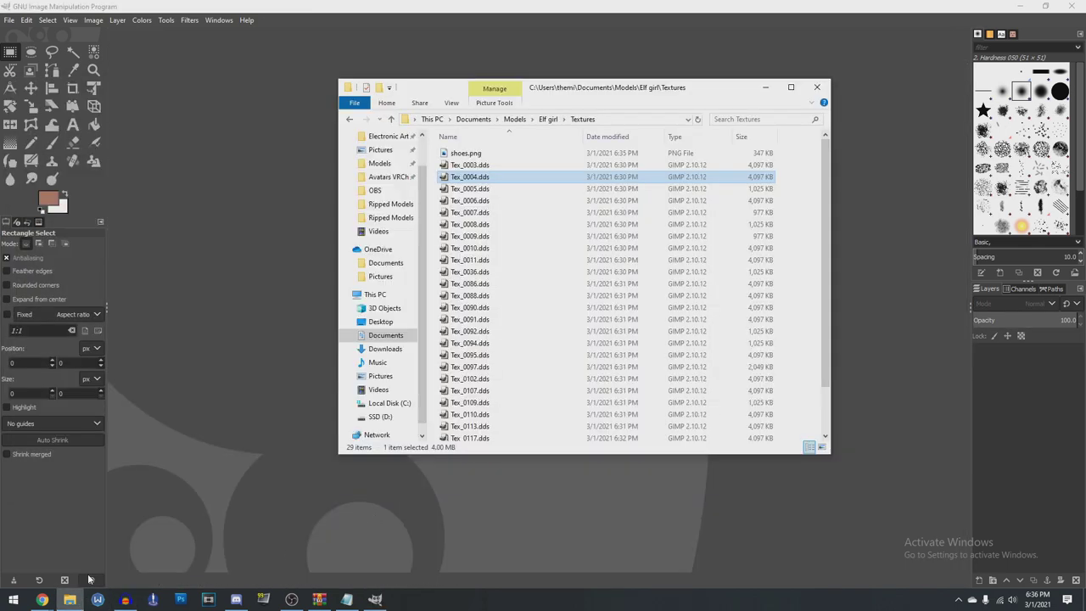
double_click(469, 189)
click(269, 151)
click(8, 19)
click(34, 197)
key(ctrl+a)
text(face.png)
key(Return)
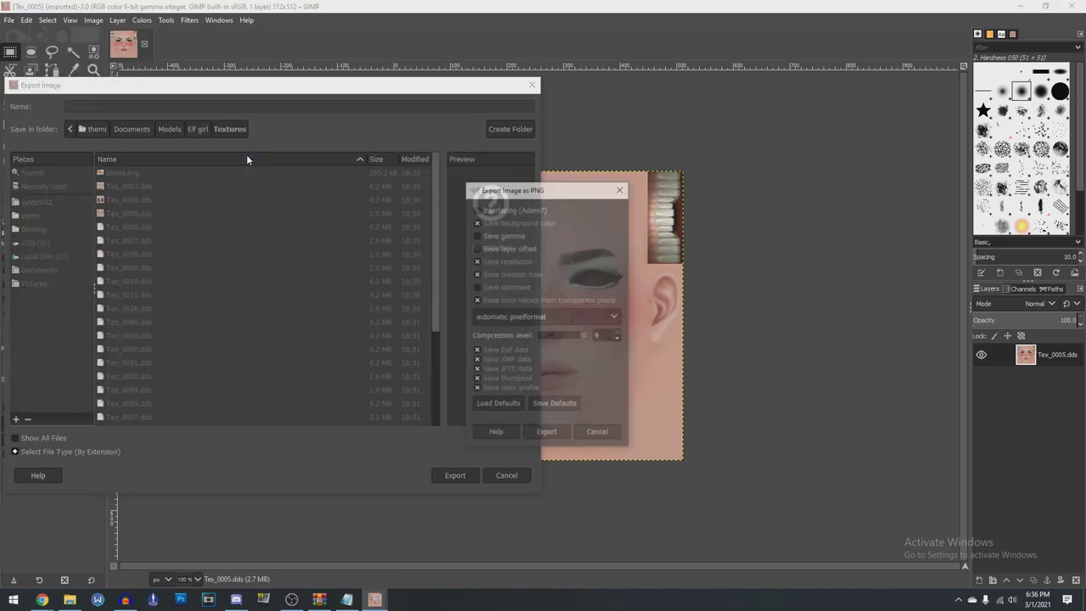
click(556, 433)
click(144, 43)
Open Tex_0006.dds, Tex_0007.dds and Tex_0008.dds in turn to check their contents, closing each without exporting
click(70, 598)
double_click(499, 216)
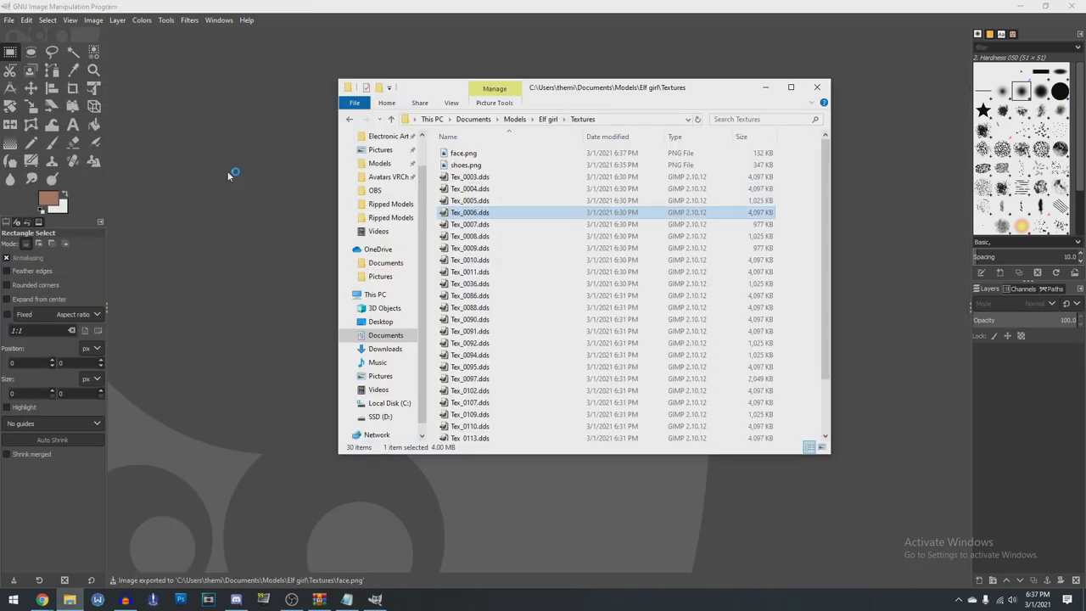
key(ctrl+w)
key(alt+Tab)
click(473, 225)
double_click(473, 226)
click(204, 82)
click(143, 44)
key(alt+Tab)
double_click(475, 238)
key(Return)
key(ctrl+w)
Open Tex_0009.dds, export it as gem.png with the default PNG options, and close the image
key(alt+Tab)
key(Down)
key(Return)
key(Return)
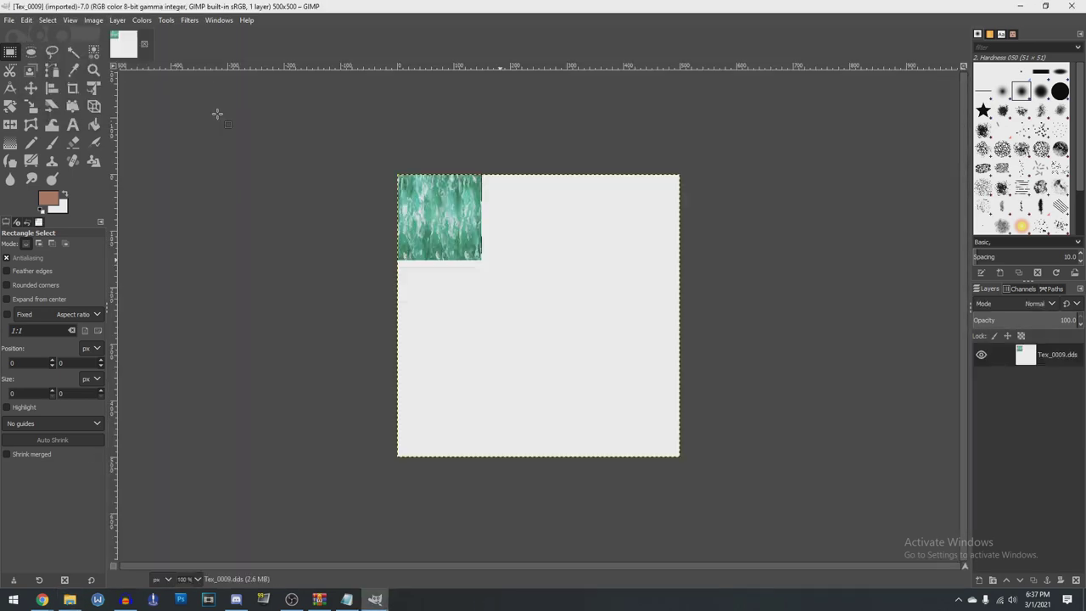
click(13, 21)
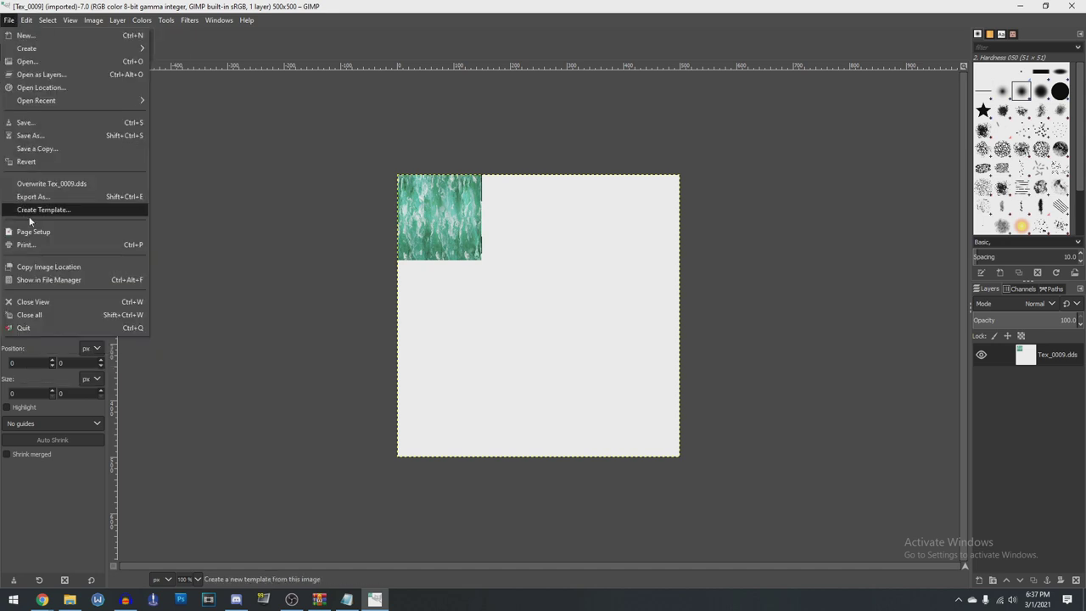
click(25, 212)
text(gem)
key(Return)
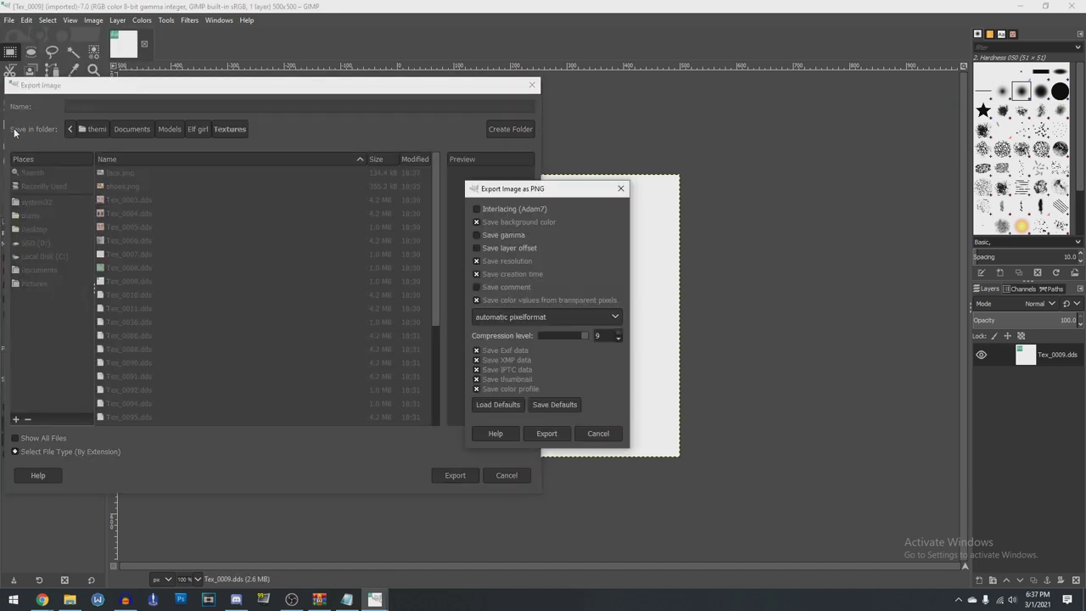
key(Return)
key(ctrl+w)
Open Tex_0010.dds to check its contents, and close it without exporting
key(alt+Tab)
click(472, 271)
double_click(472, 271)
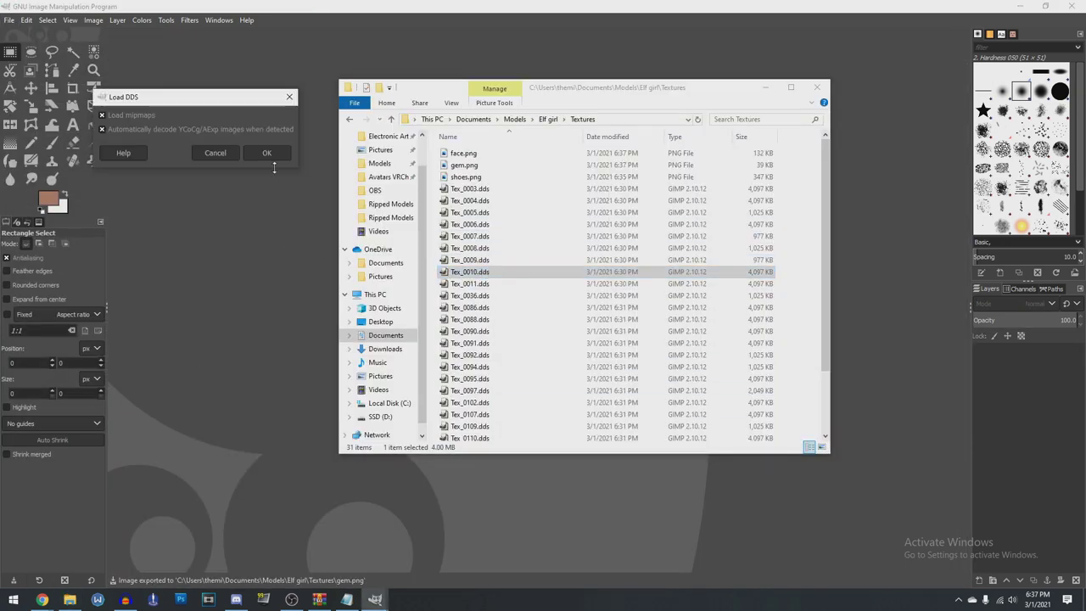
click(274, 155)
click(141, 37)
Delete all the DDS files from the Elf girl Textures folder, keeping only the exported PNG files
click(70, 598)
drag(508, 289, 387, 246)
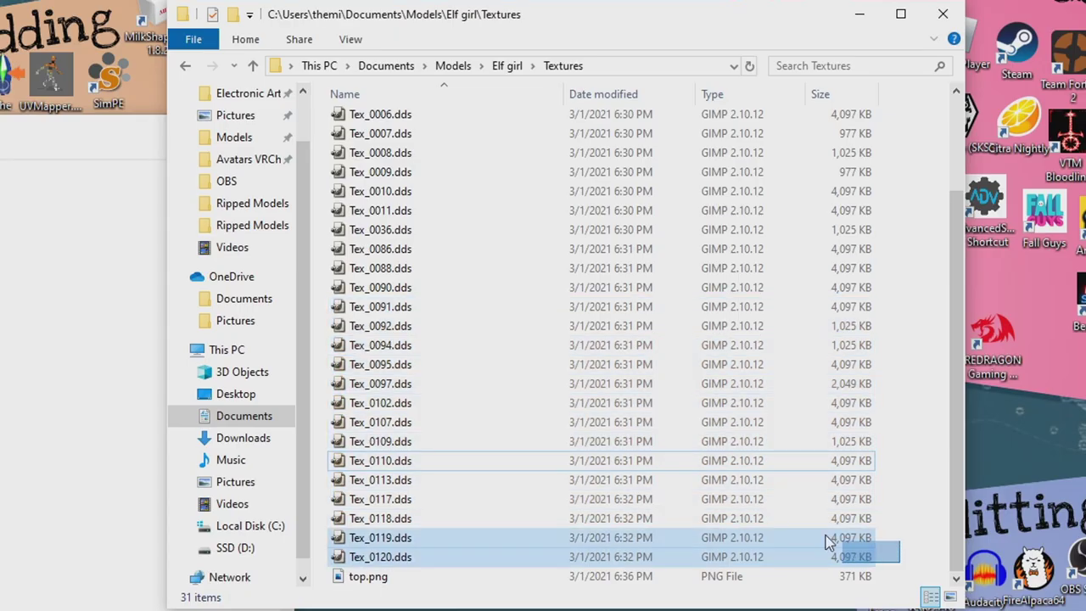
drag(827, 543, 4, 182)
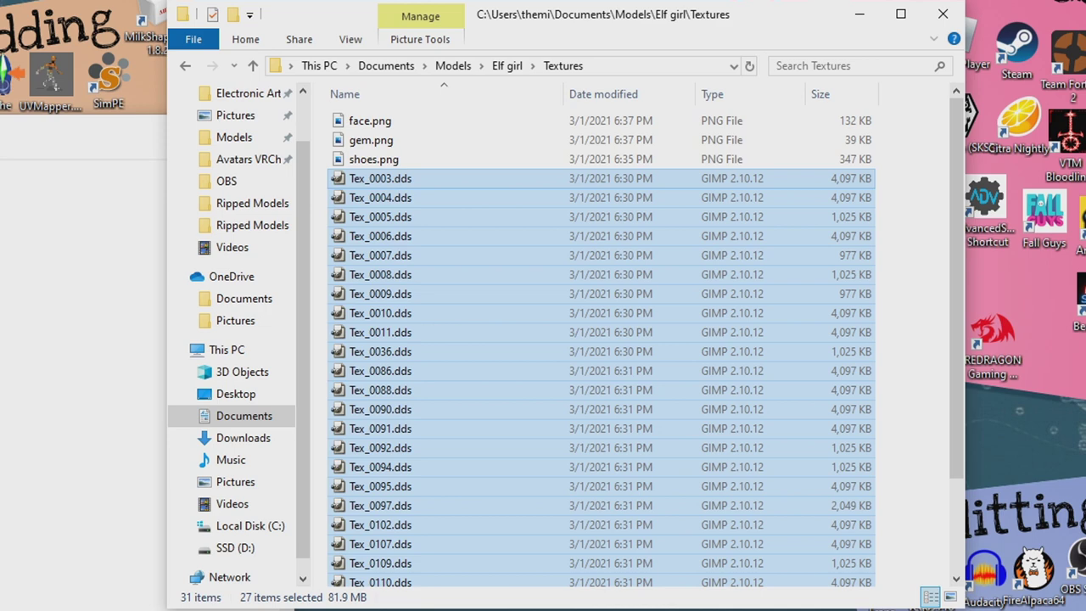
key(Delete)
Open the SavedSims folder in EA Games > The Sims 2 Ultimate Collection
scroll(257, 163, up, 1)
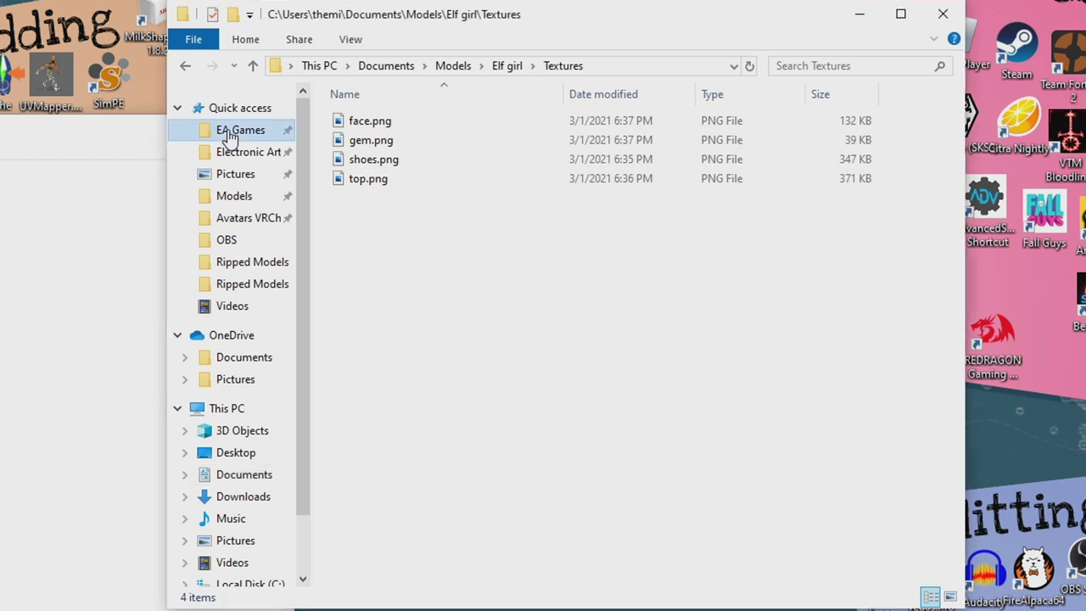
click(230, 136)
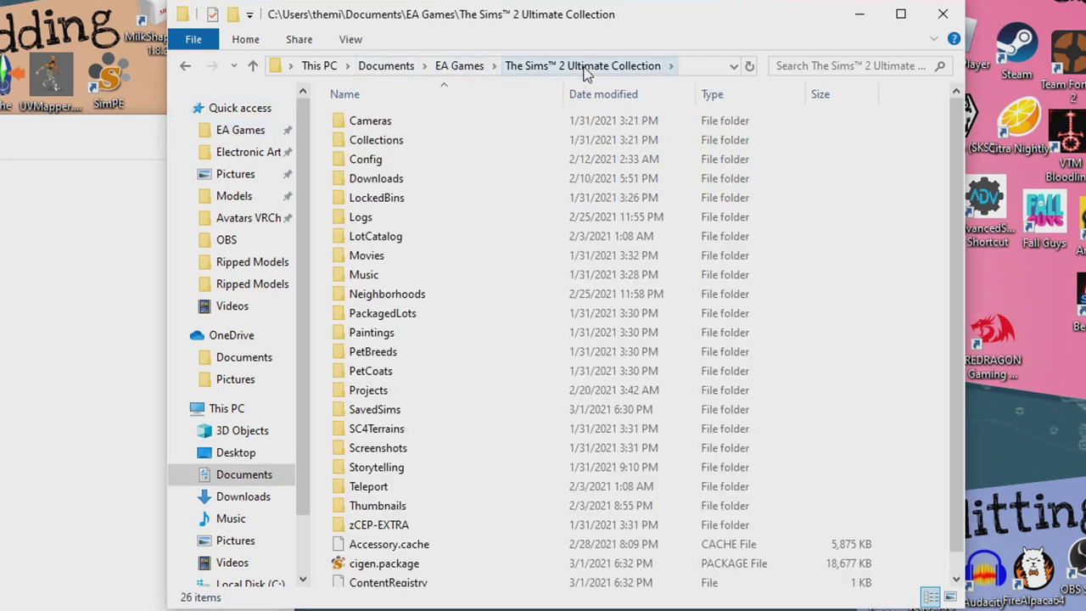
click(391, 410)
double_click(388, 410)
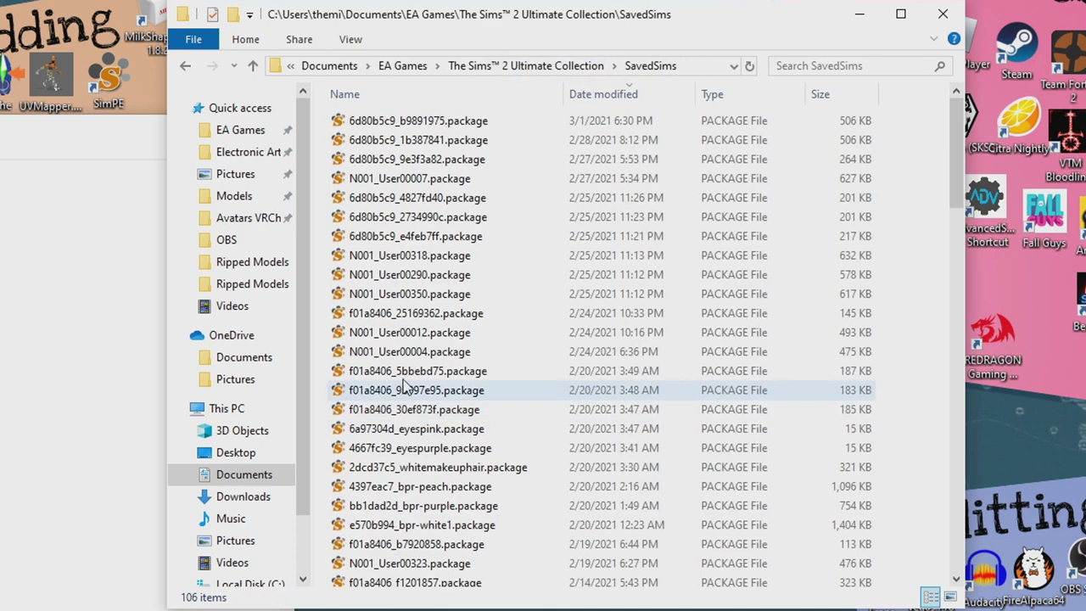
Open the newest saved Sim, 6d80b5c9_b9891975.package, in SimPe and list its Geometric Data Container (GMDC) resources
double_click(540, 127)
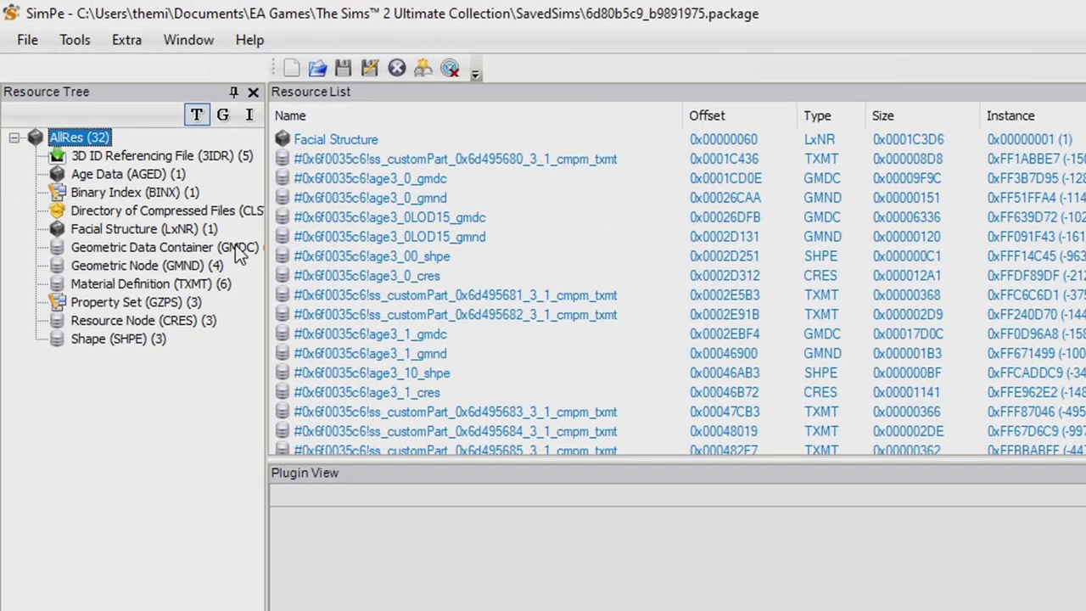
click(215, 227)
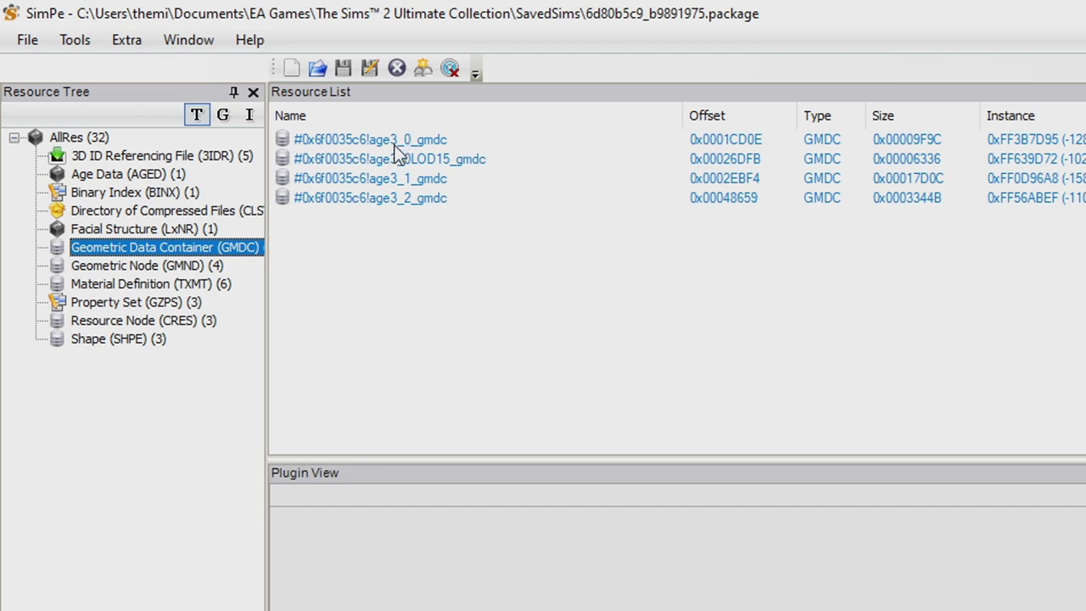
Extract the age3_0 GMDC mesh as face.5gd into the Ripped Models folder under Models > Elf girl
click(454, 144)
right_click(460, 140)
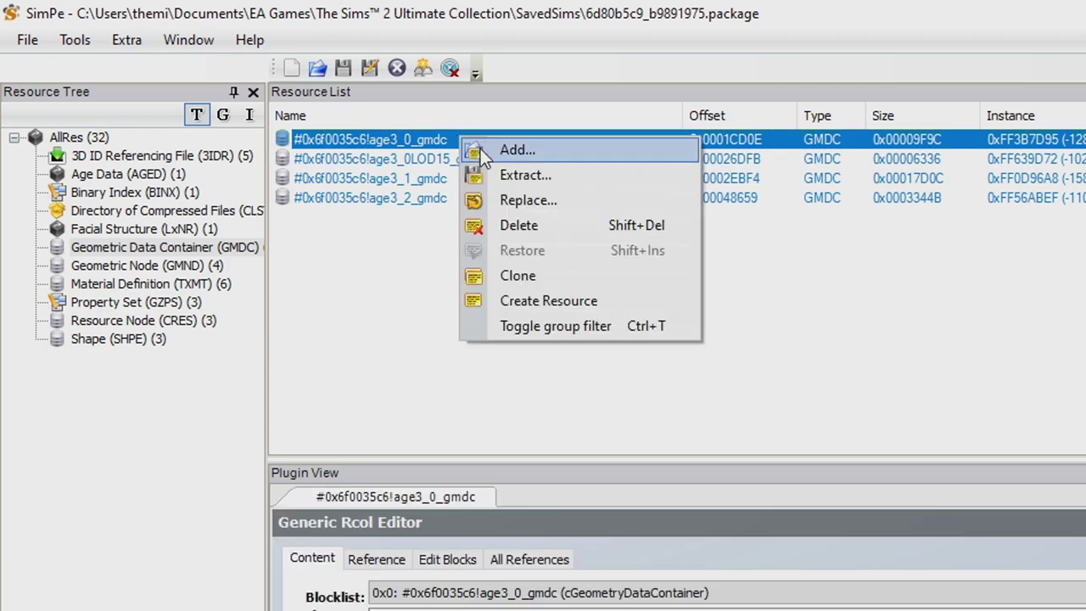
click(521, 176)
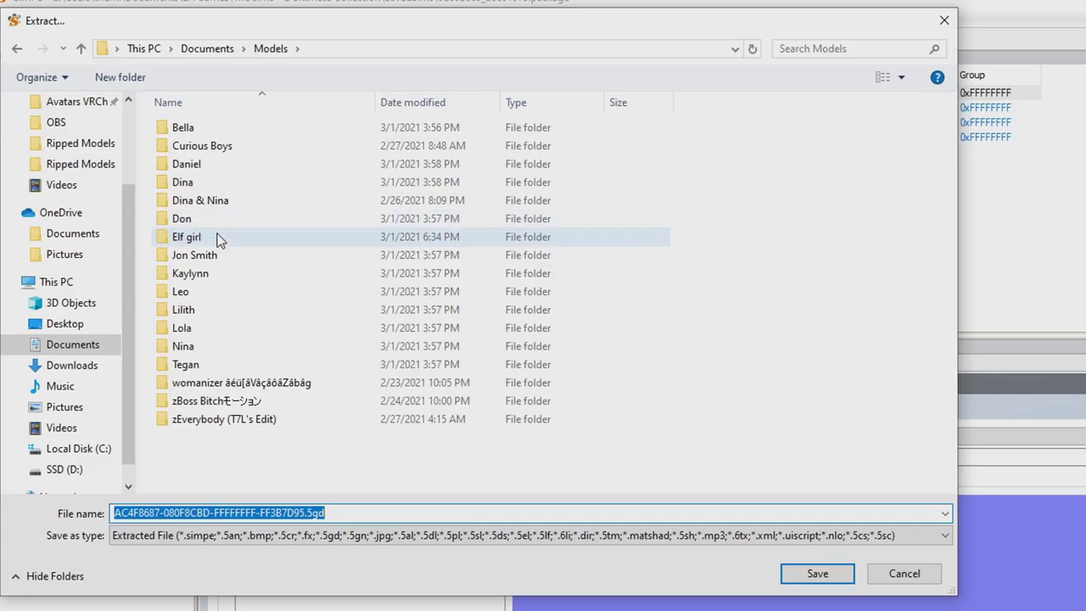
click(217, 238)
double_click(216, 237)
double_click(230, 146)
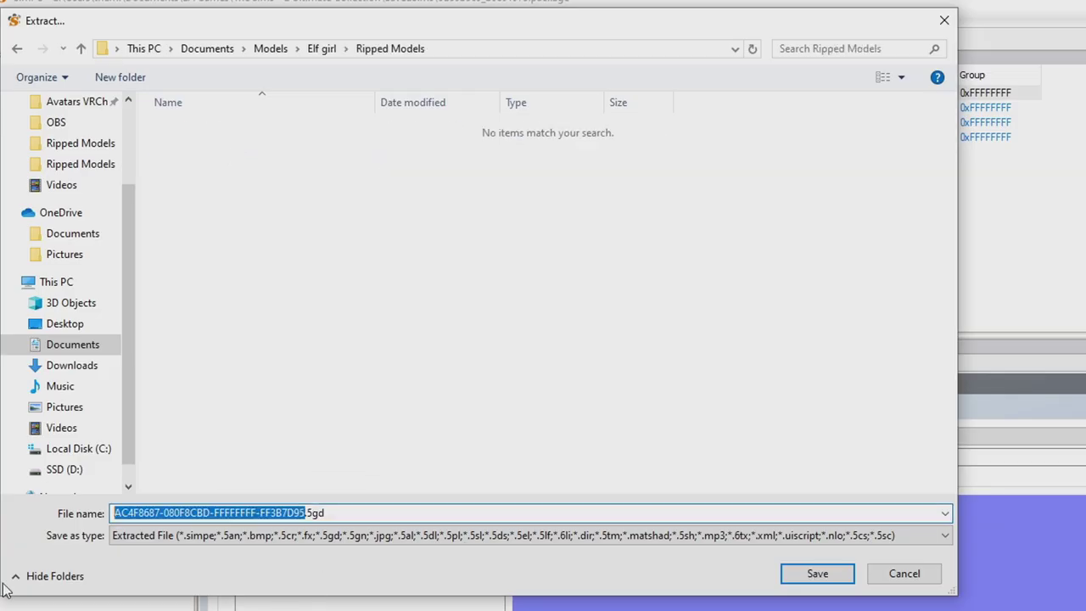
text(face)
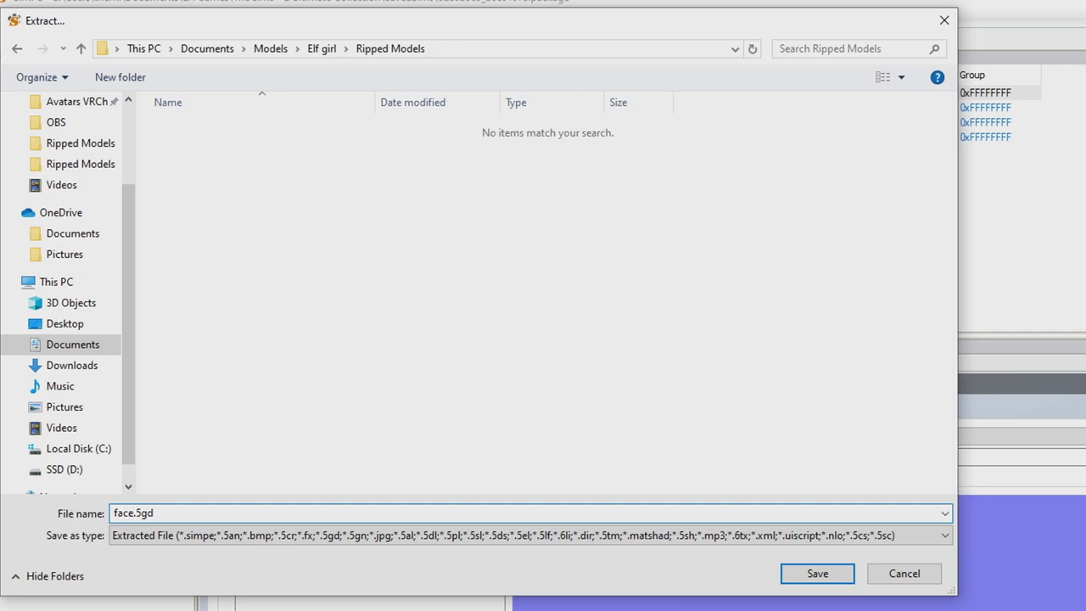
key(Return)
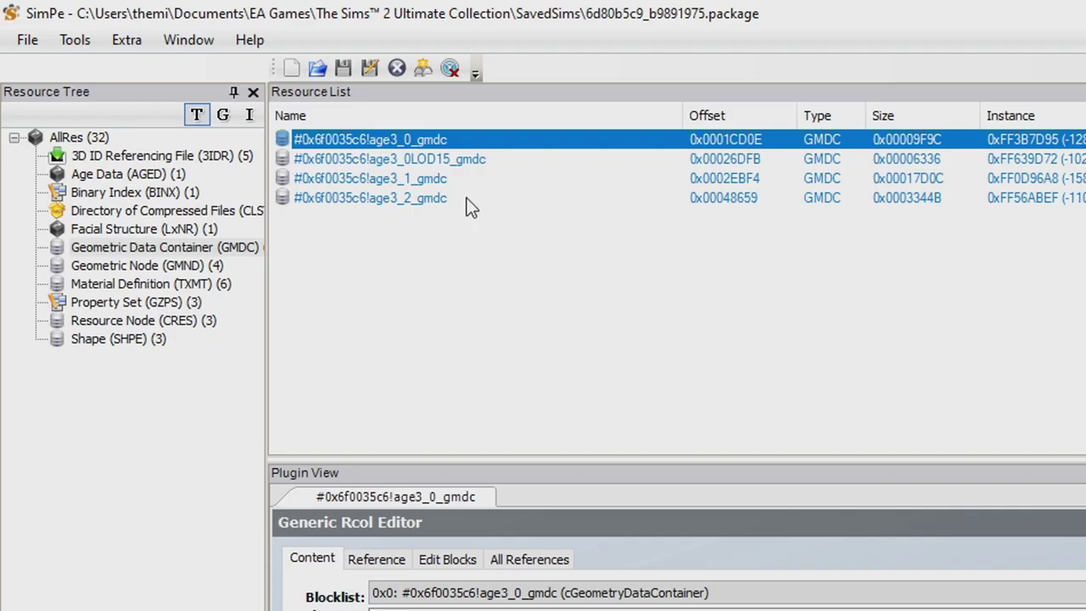
Extract the age3_1 GMDC mesh into the Ripped Models folder under the name glasses
click(421, 182)
right_click(422, 183)
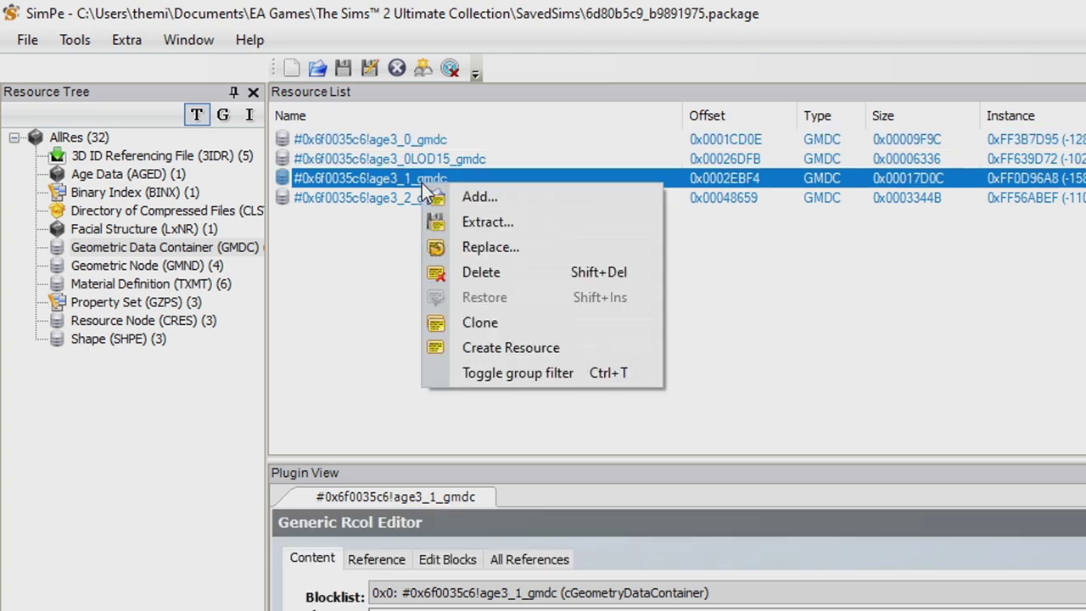
click(479, 221)
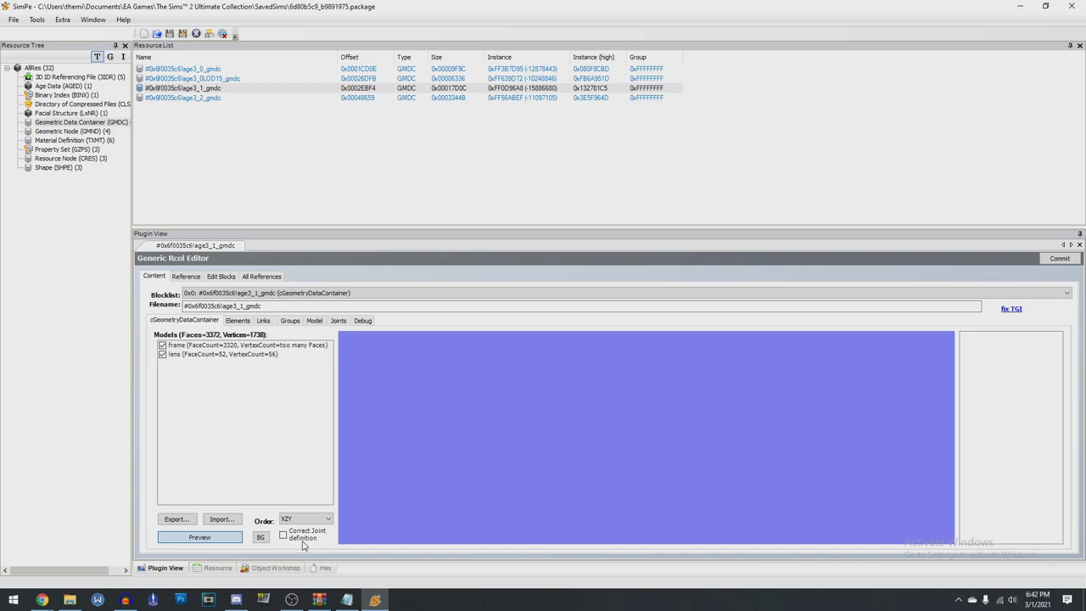
right_click(223, 91)
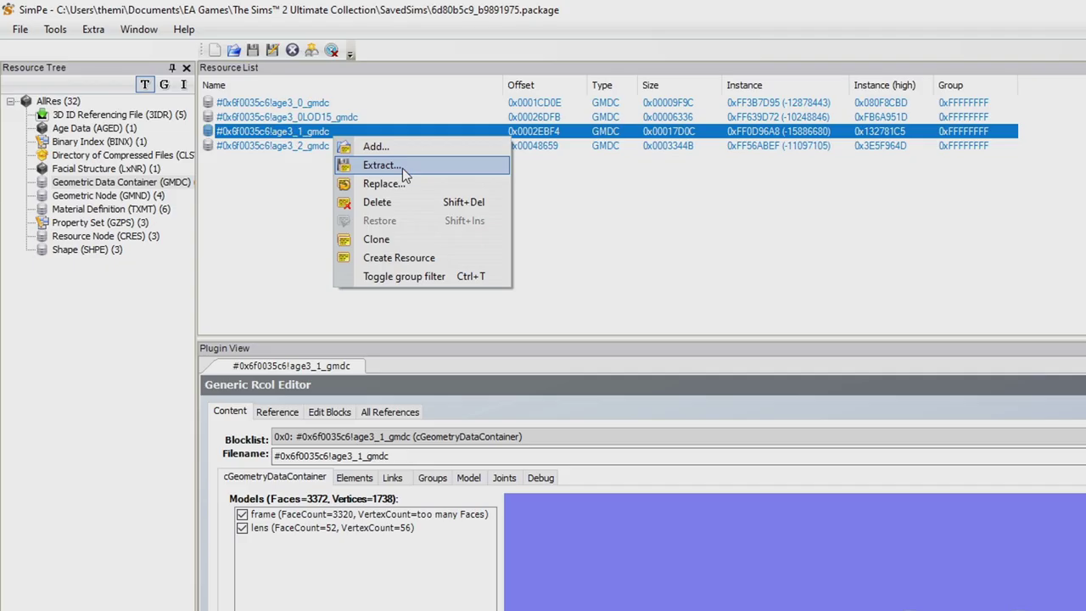
click(403, 166)
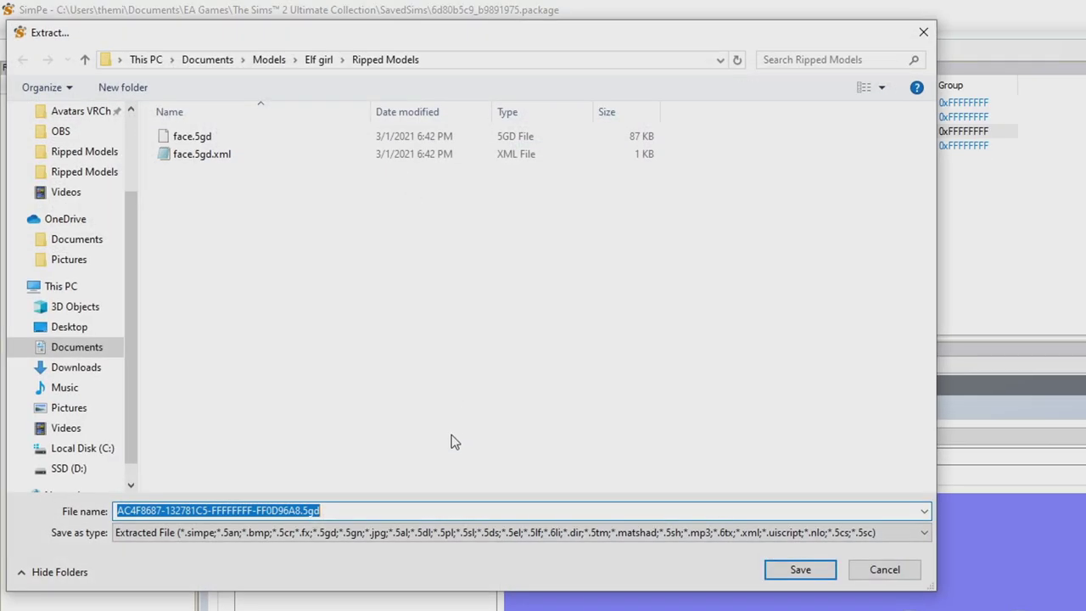
text(glasses.)
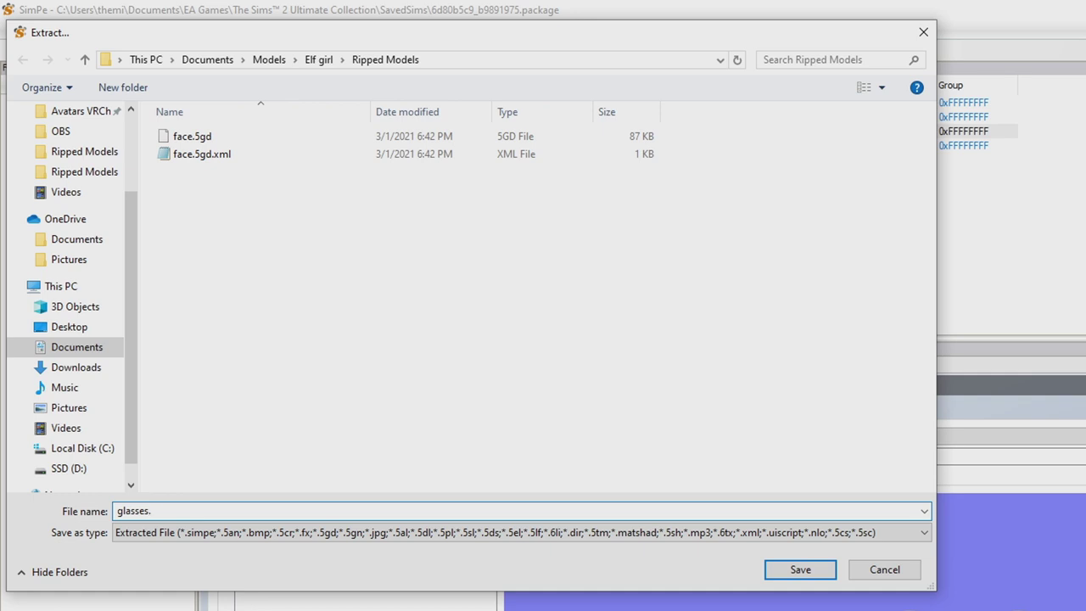
key(Return)
Extract the age3_2 GMDC mesh into the Ripped Models folder as chocer.5gd
click(319, 147)
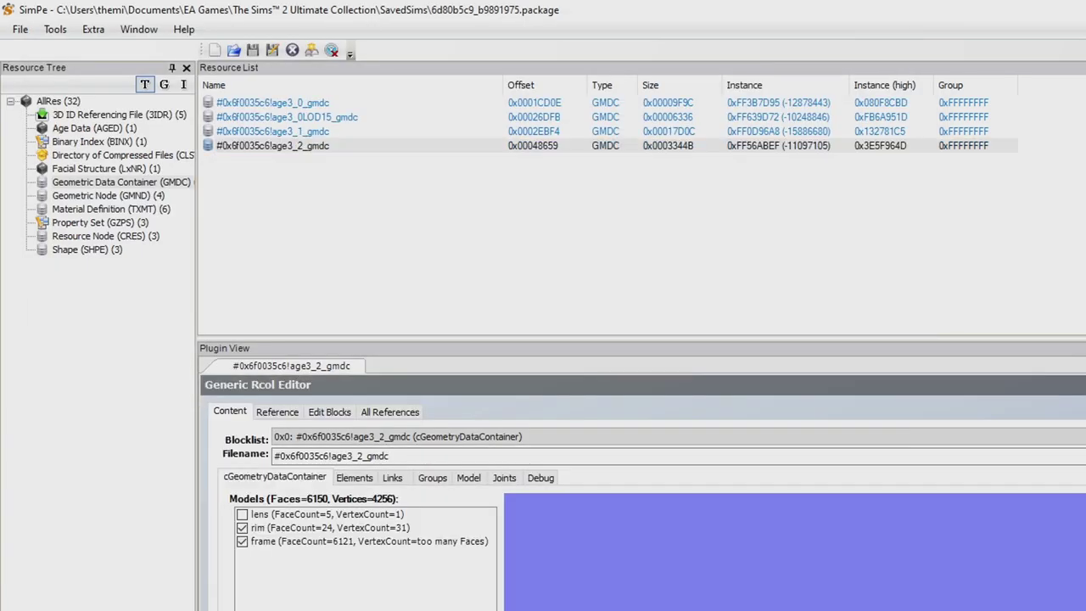
right_click(288, 143)
click(340, 169)
text(chocer.5gd)
key(Return)
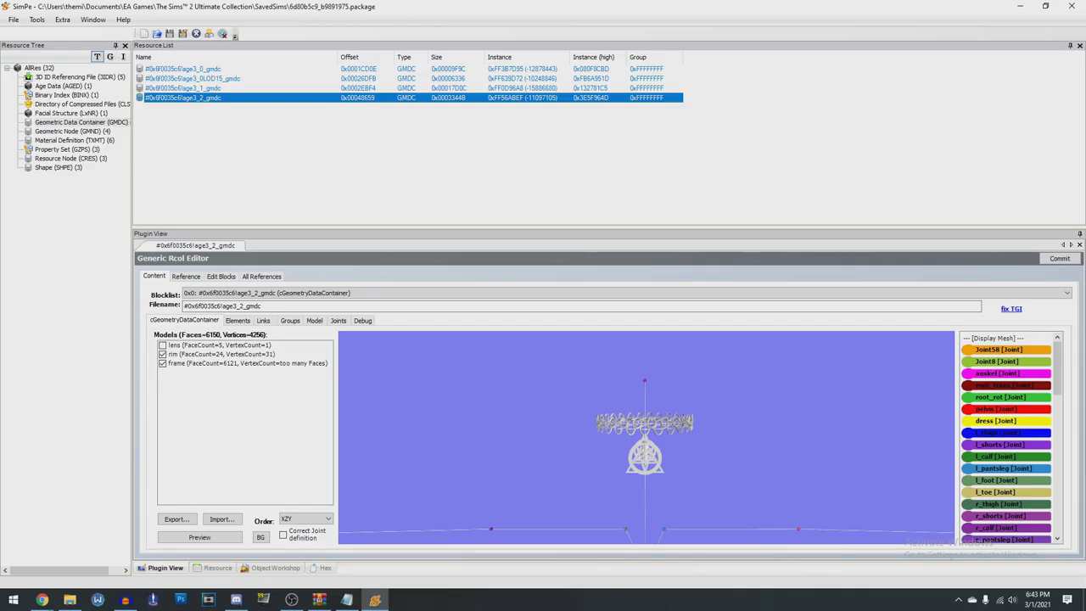
Open The Sims 2 Ultimate Collection's Downloads folder in File Explorer and bring up the Notepad note with the hair's name
key(alt+Tab)
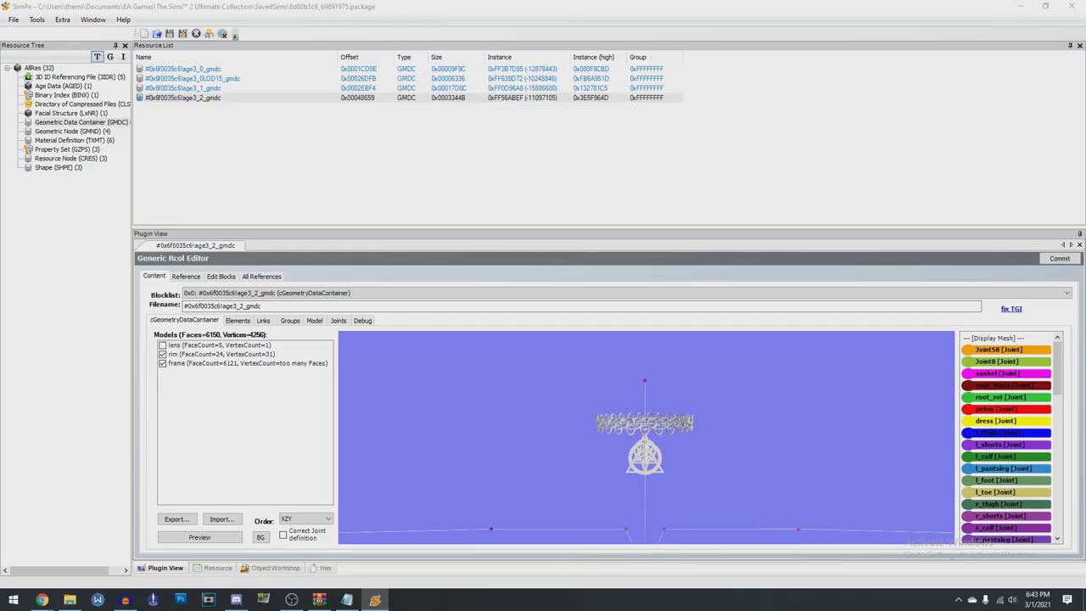
click(562, 119)
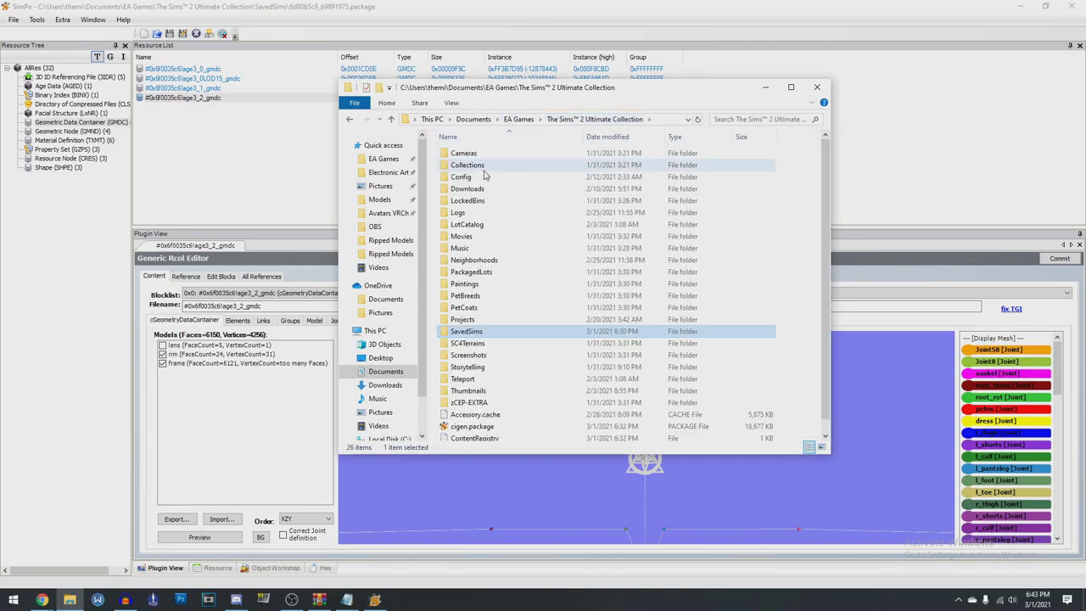
double_click(475, 188)
key(alt+Tab)
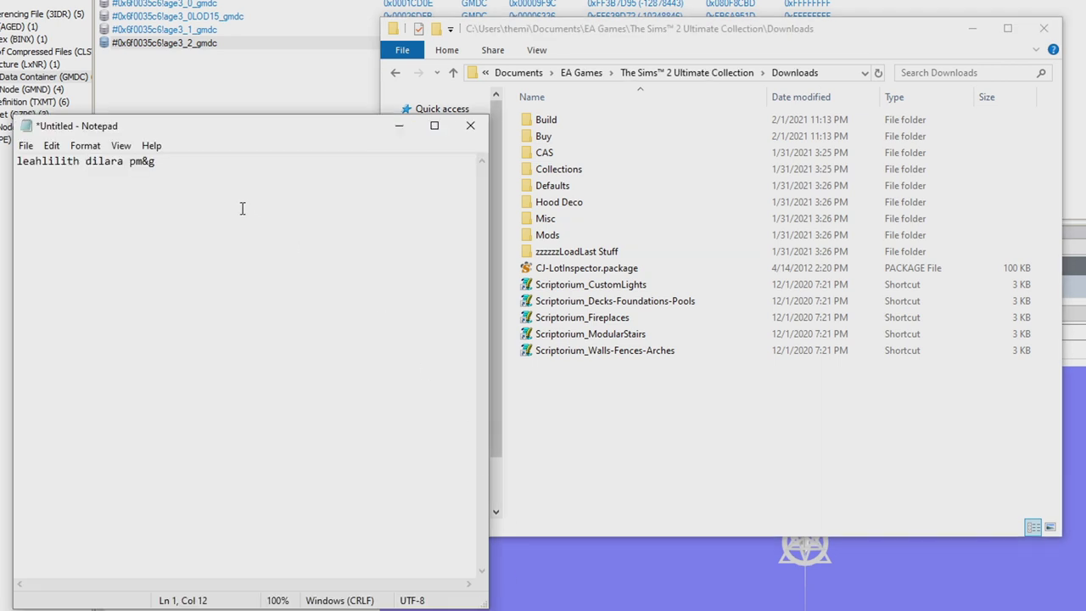
key(ctrl+a)
click(359, 206)
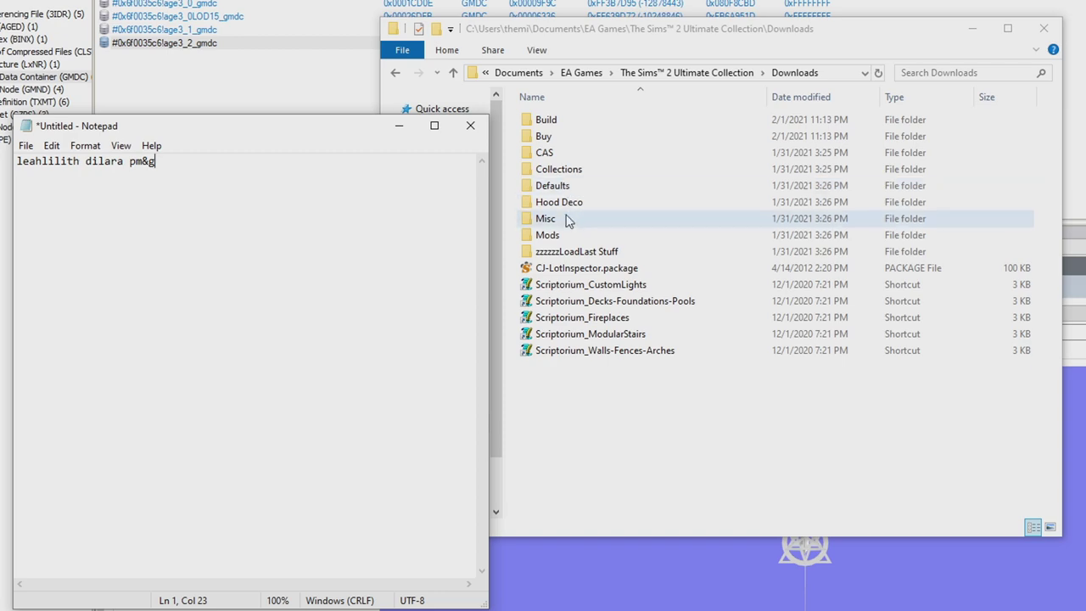
Find and open the hair folder suratan_Leahlillith_Dilara_4t2_by_pm&g under CAS > Hair
double_click(562, 149)
double_click(568, 185)
scroll(593, 340, down, 20)
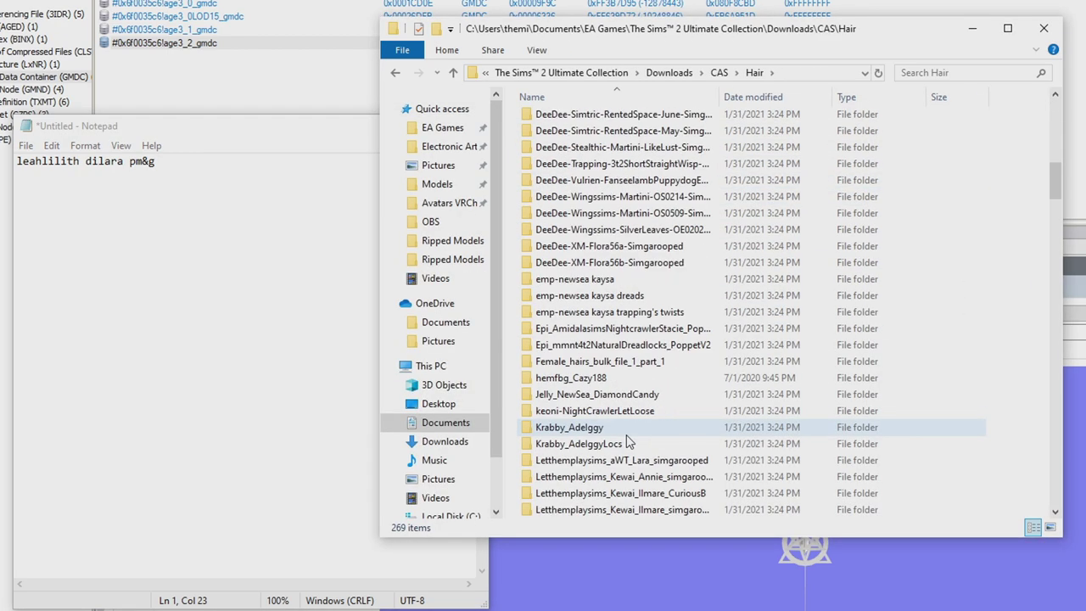
scroll(632, 444, down, 2)
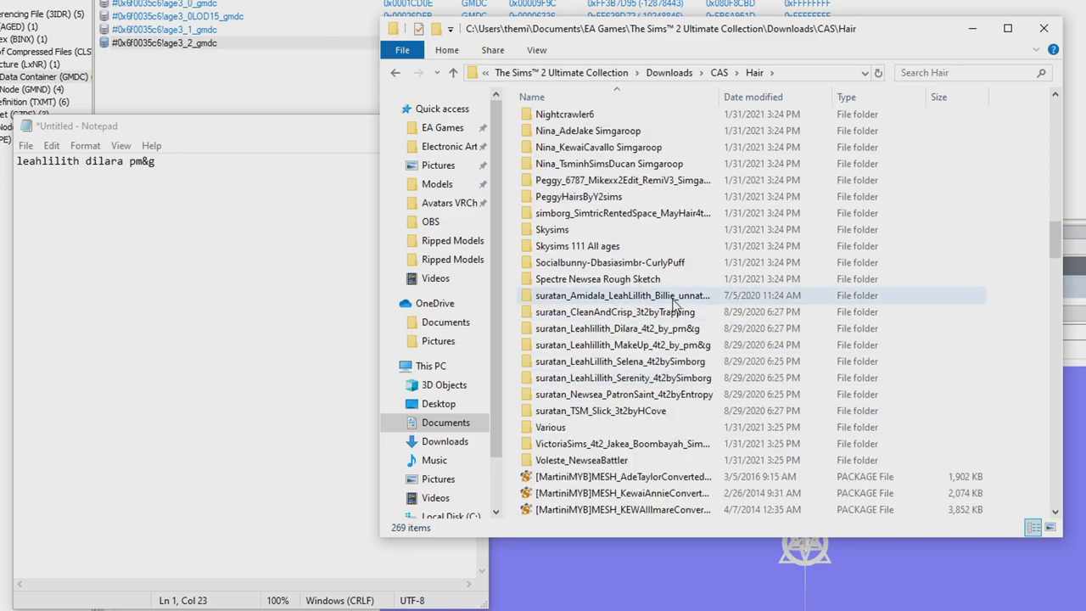
double_click(628, 331)
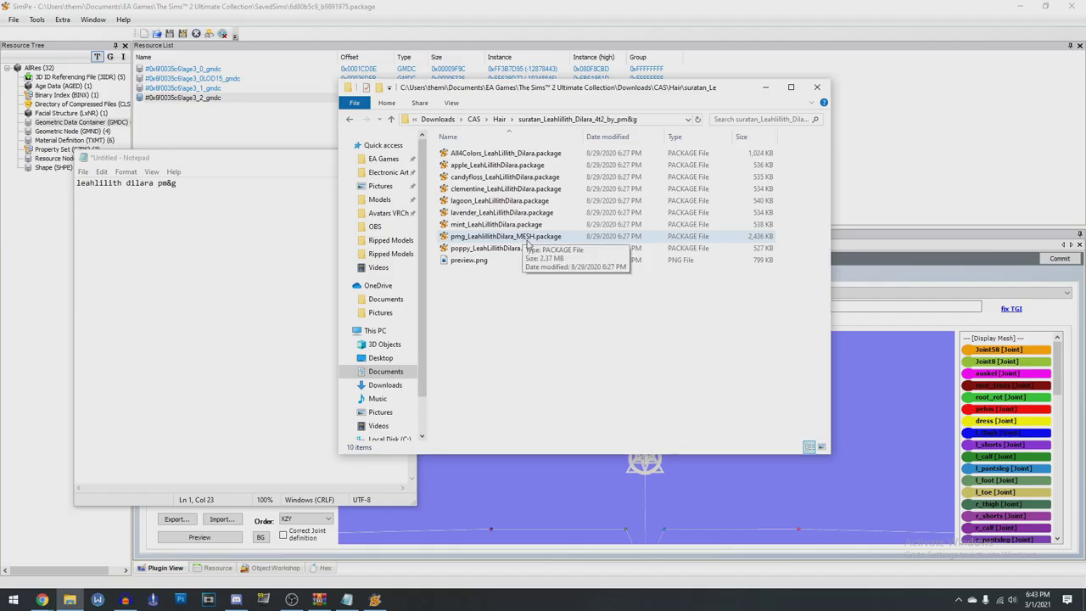
Load pmg_LeahlillithDilara_MESH.package into SimPe and extract its amhairrocker GMDC mesh as hair.5gd
drag(527, 240, 66, 230)
drag(65, 230, 49, 225)
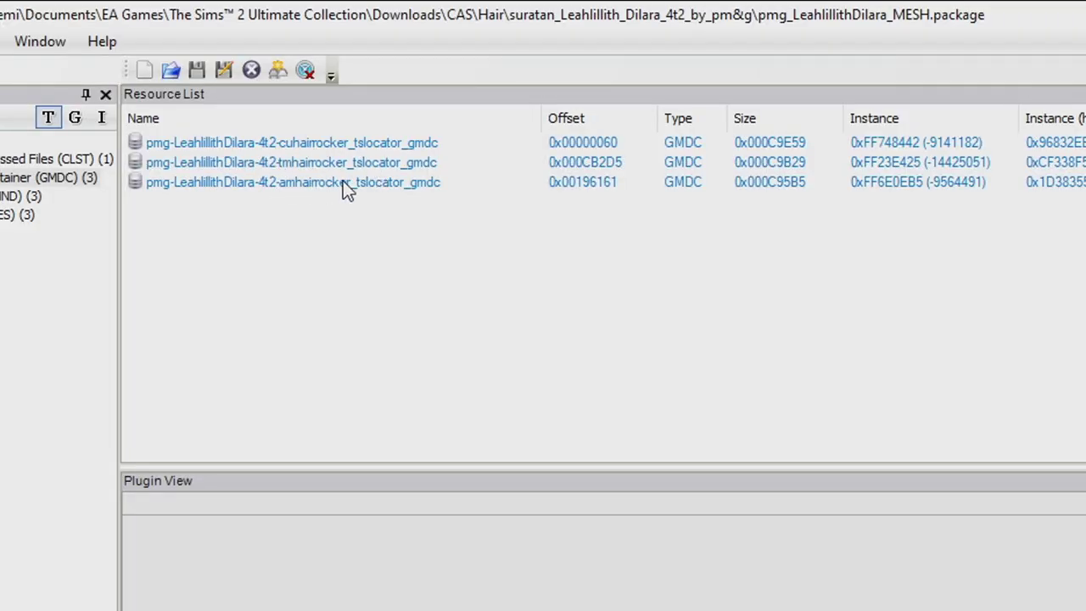
click(371, 184)
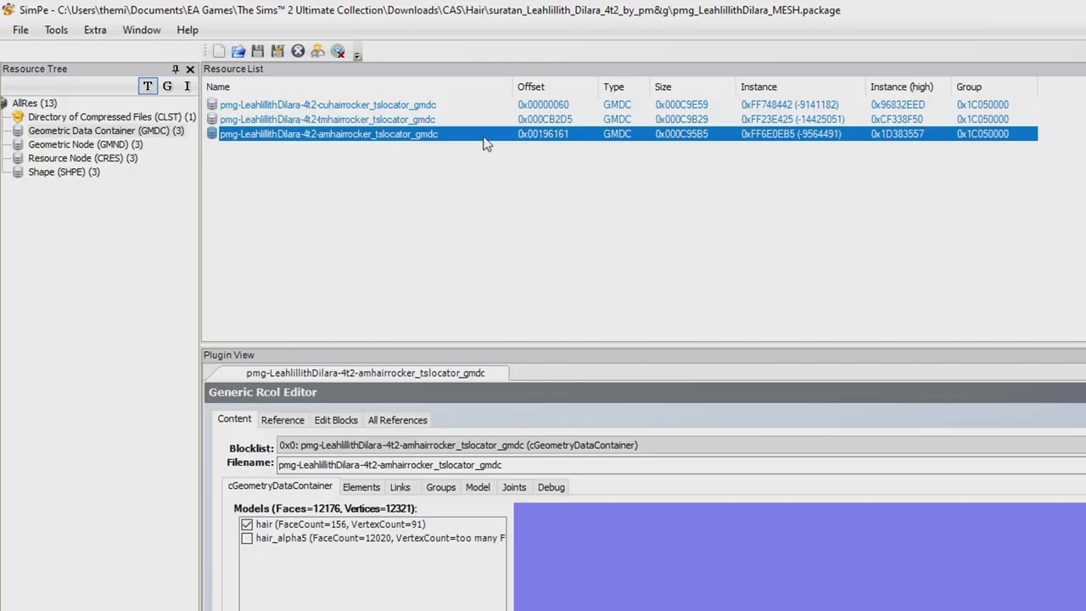
right_click(343, 135)
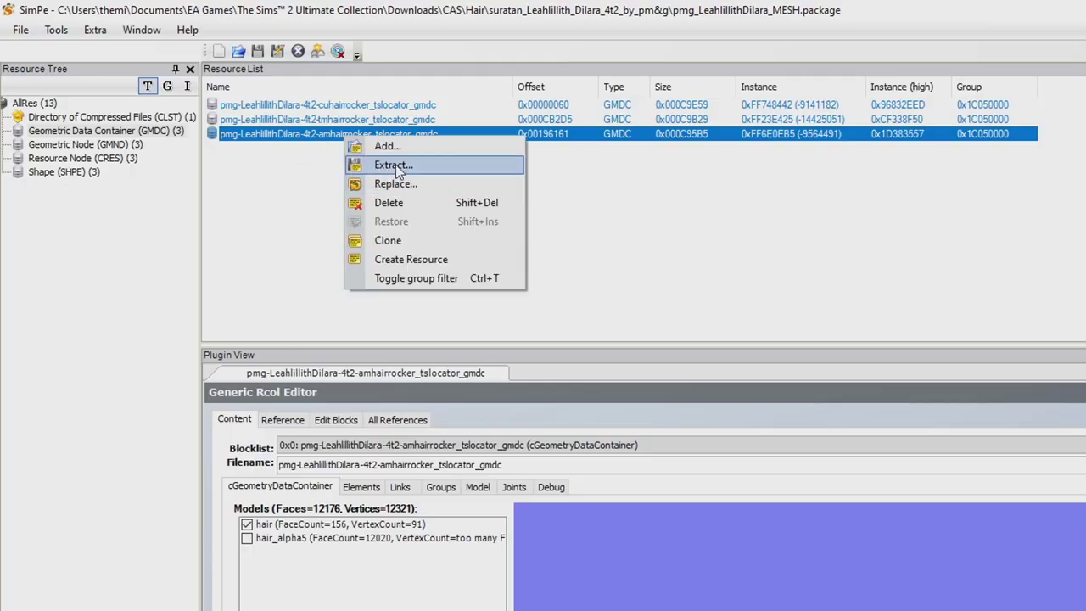
click(396, 167)
text(hair.5gd)
key(Return)
Load mint_LeahLillithDilara.package into SimPe and preview its Texture Image (TXTR) resources, ending on the one named 0x1c78c039
key(alt+Tab)
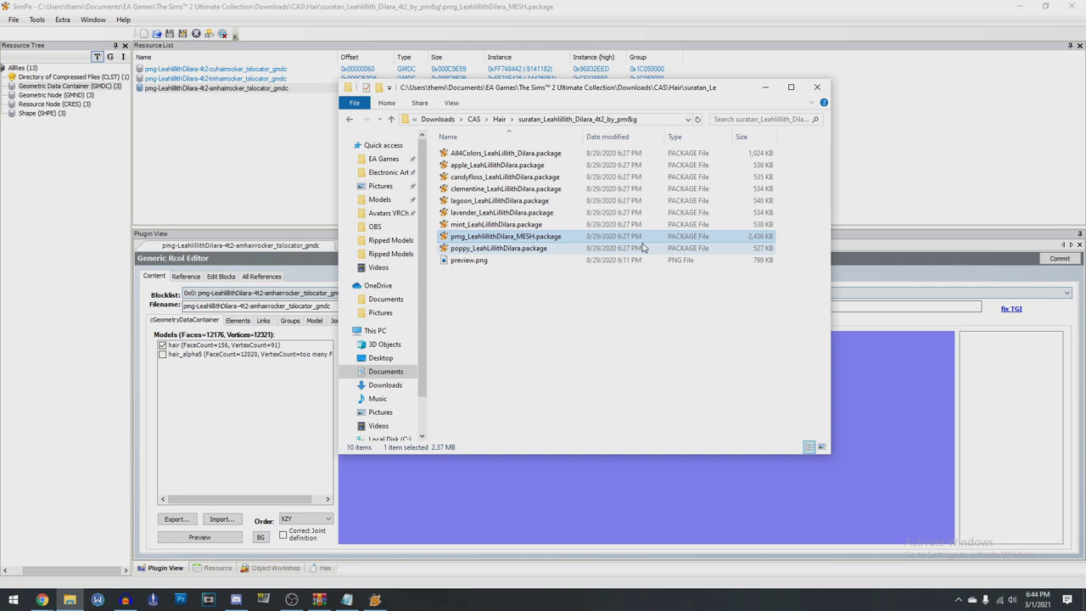
drag(500, 224, 156, 205)
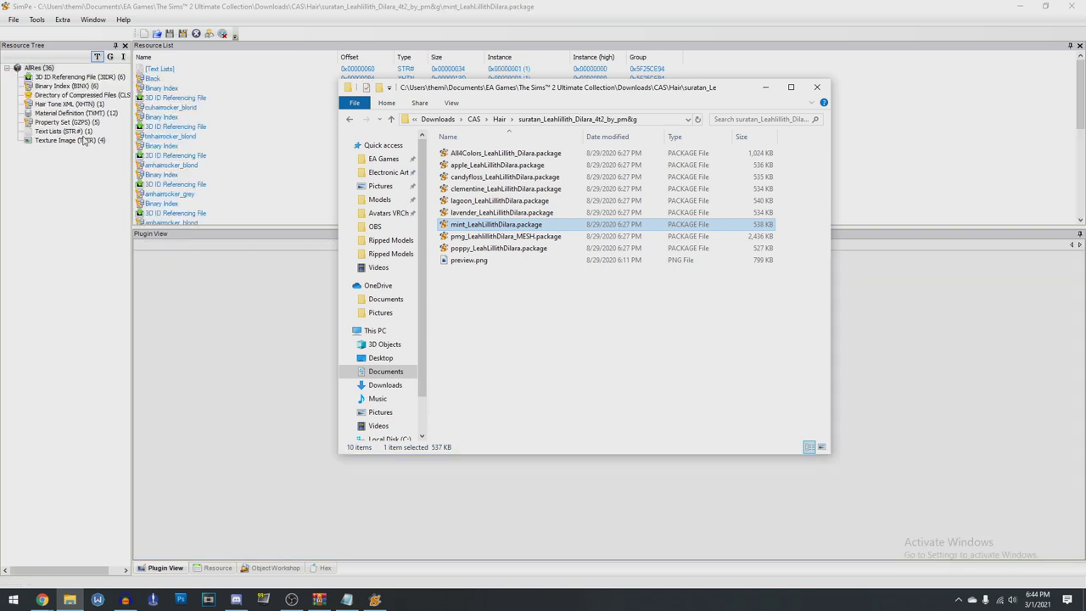
click(85, 140)
click(207, 69)
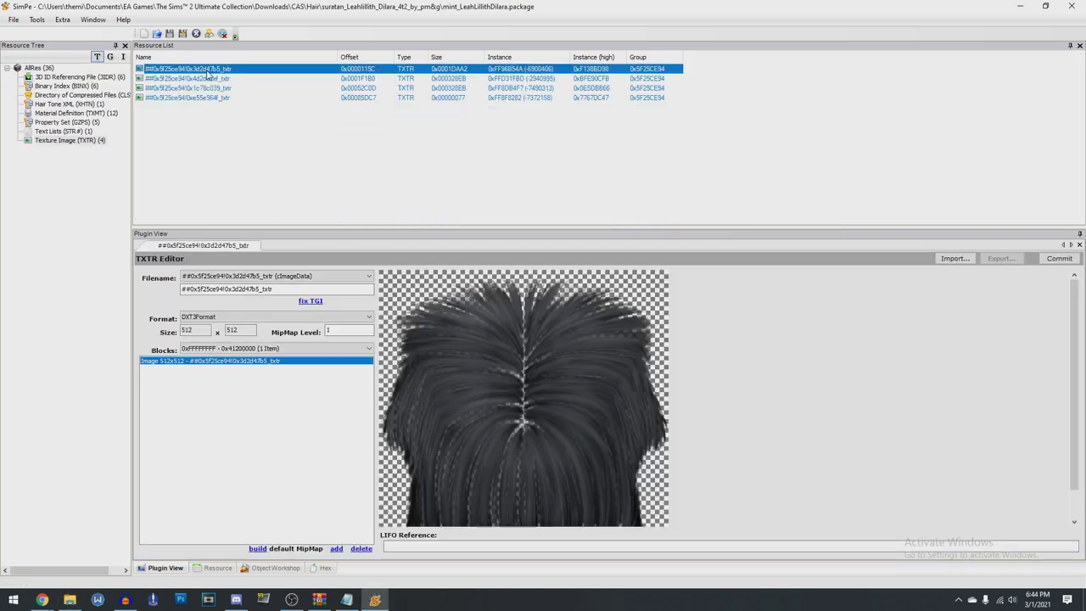
click(204, 78)
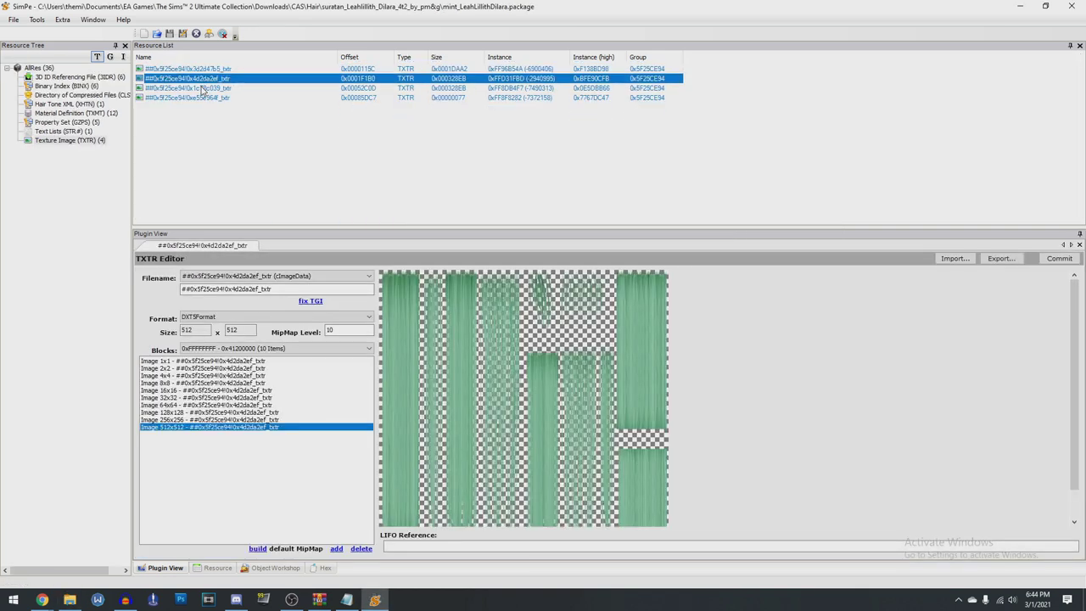
click(222, 88)
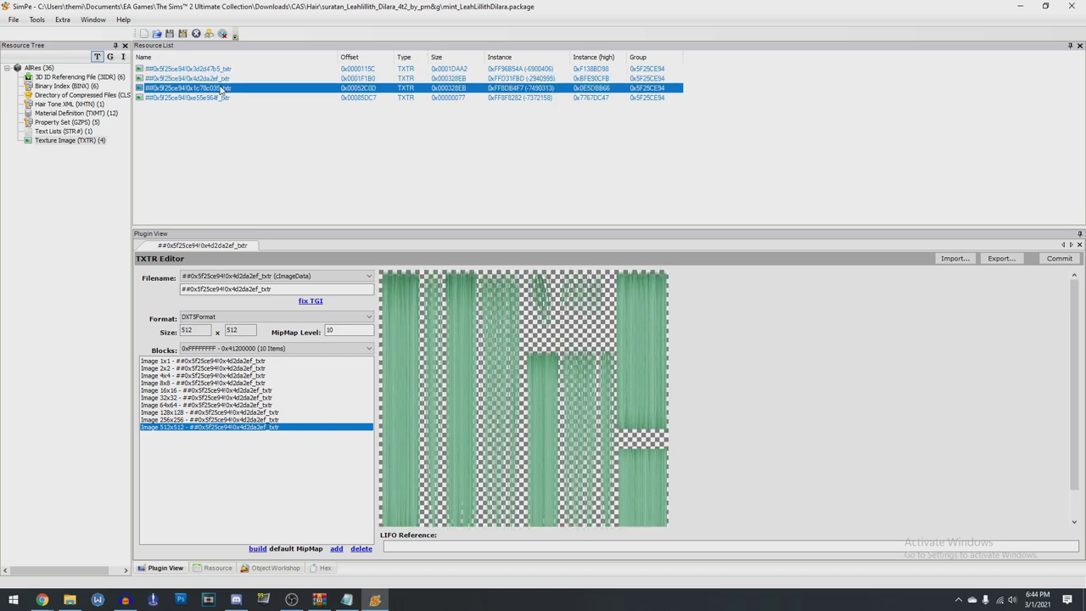
click(222, 80)
click(220, 89)
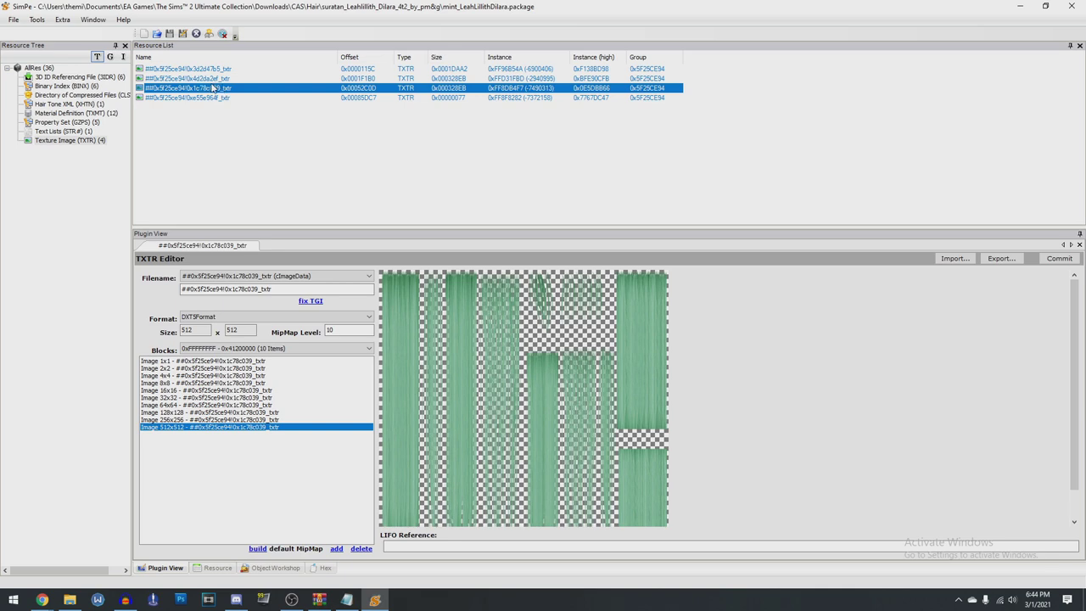
Export the 512x512 green hair texture as a PNG named hair into the Elf girl Textures folder
right_click(501, 354)
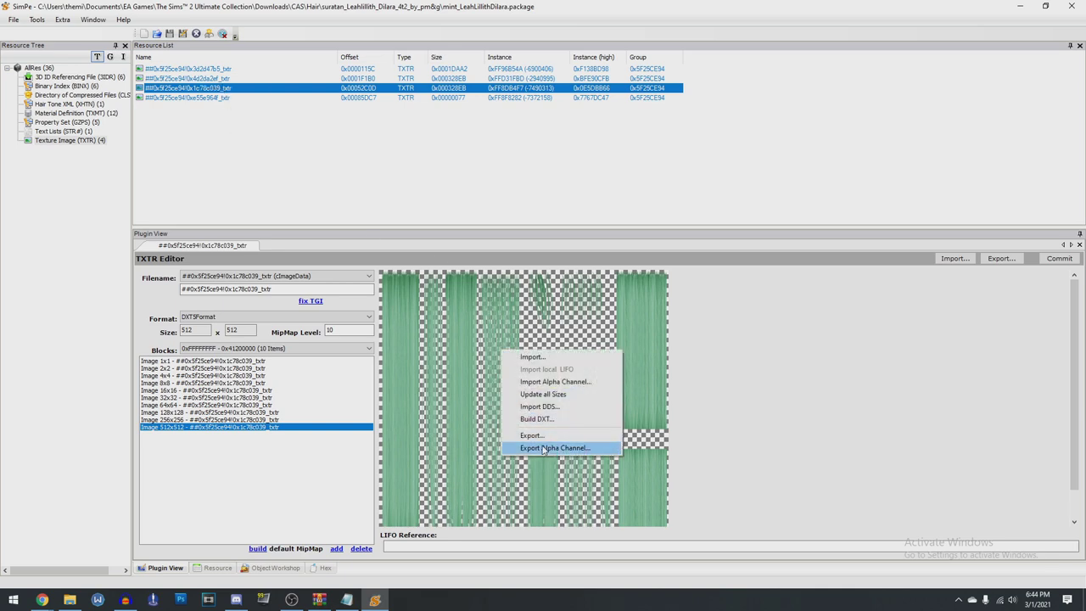
click(543, 436)
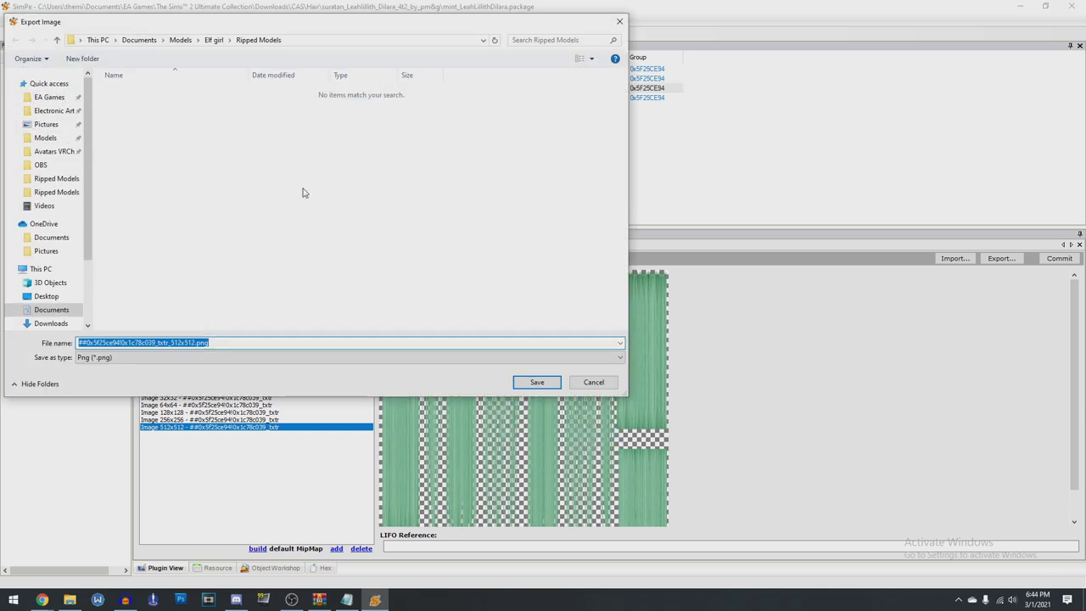
click(216, 41)
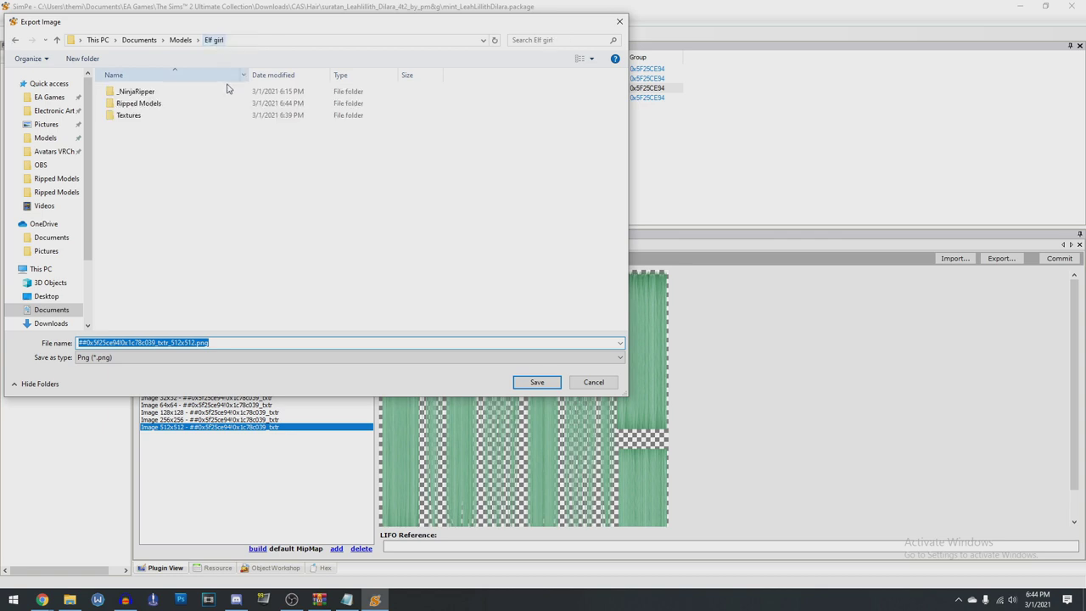
click(168, 117)
double_click(242, 342)
text(hair)
key(Return)
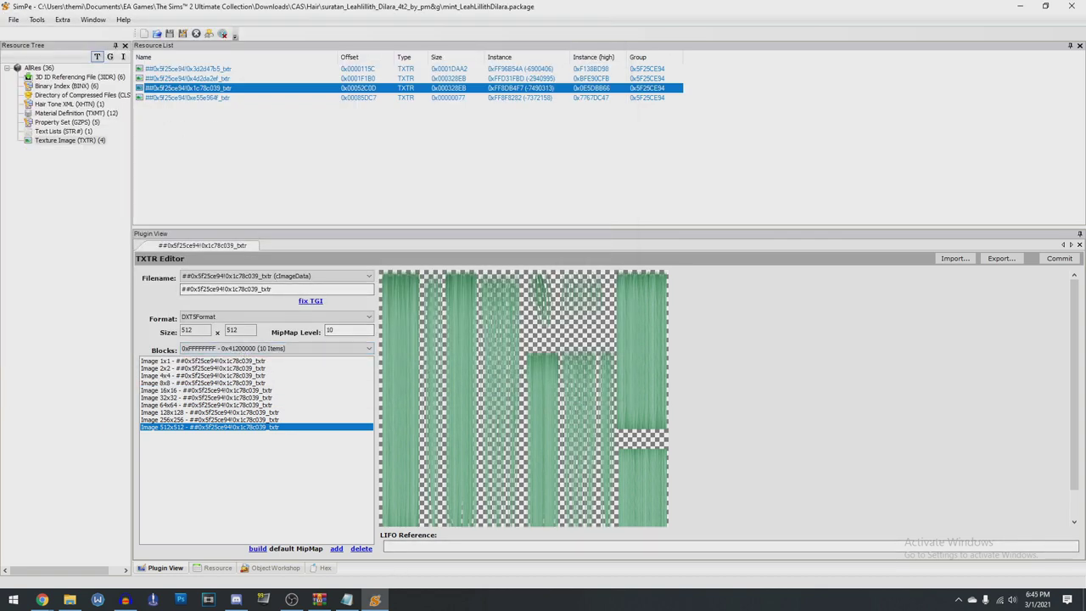
Open Downloads > CAS > Clothes > F > 4-Adult in File Explorer and look through the adult female clothing files
click(69, 599)
click(443, 121)
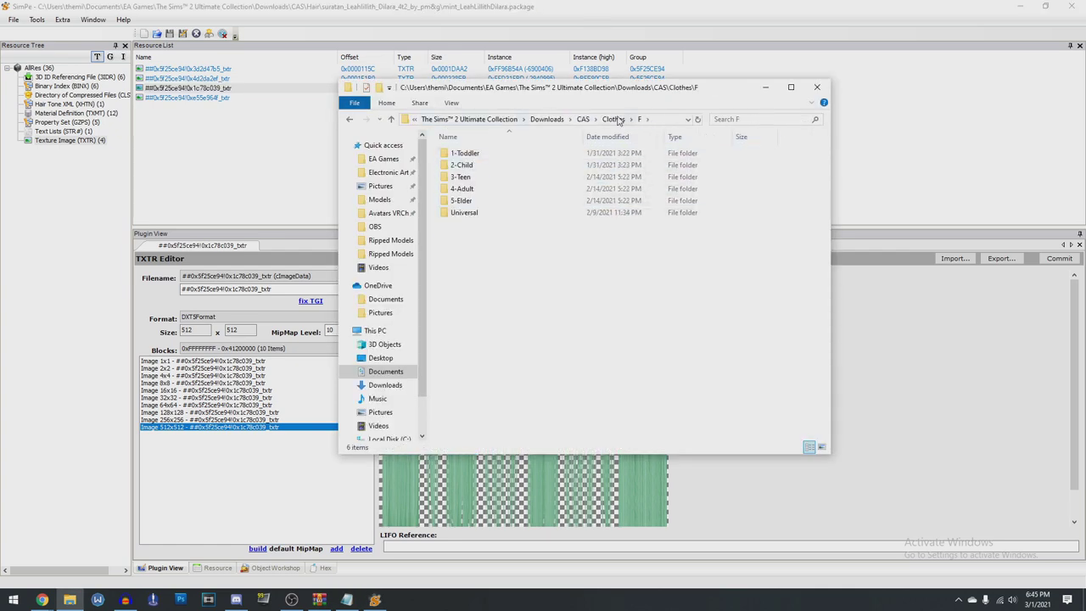
double_click(471, 189)
scroll(582, 289, down, 5)
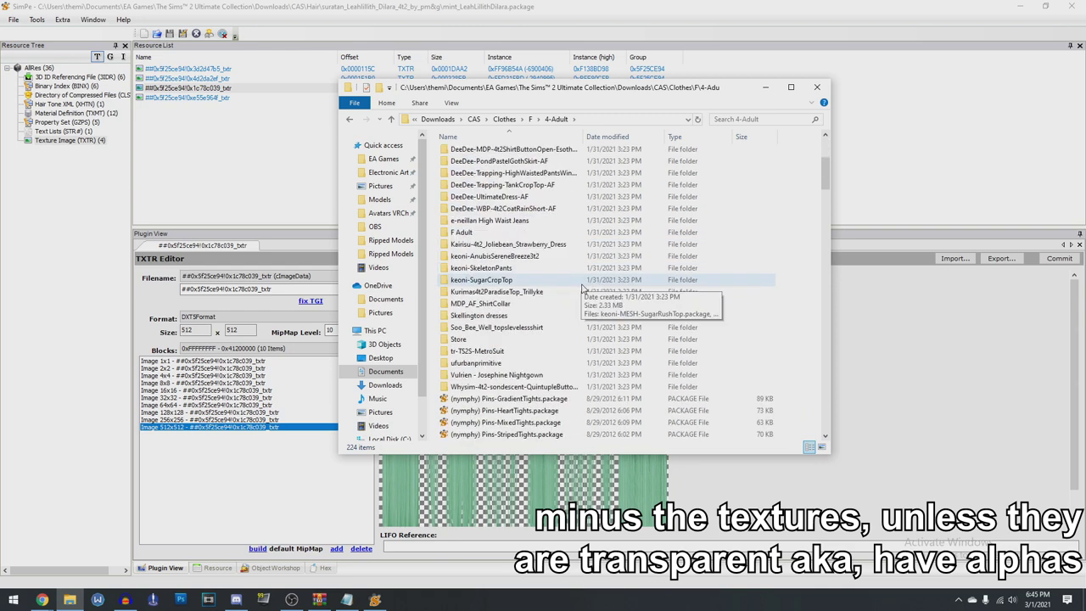
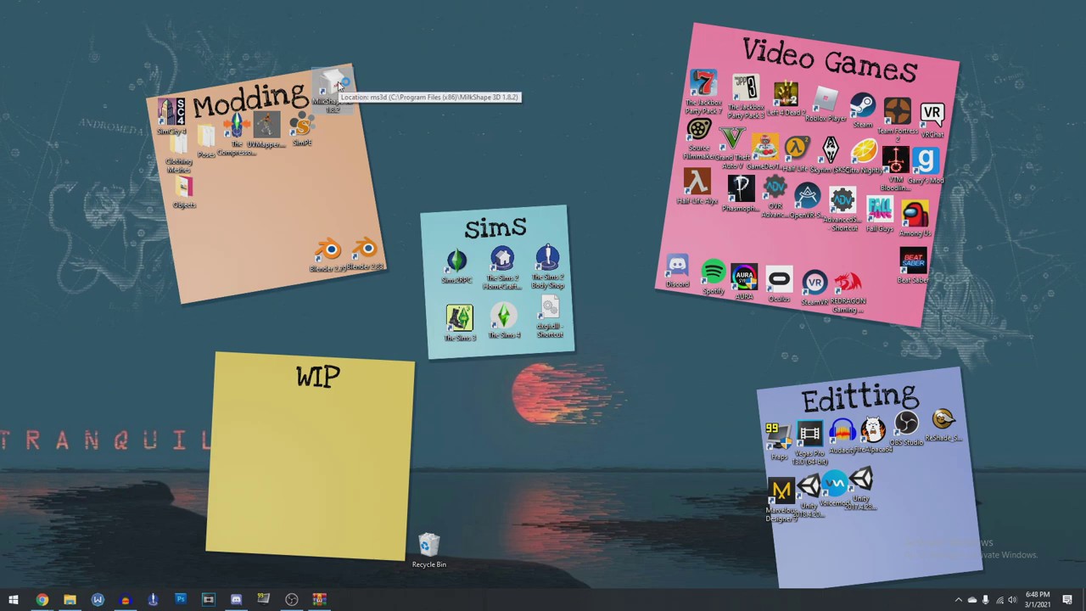
Open MilkShape 3D and import choker.5gd from Elf girl > Ripped Models with Sims2 UniMesh Import V4.09A, correcting the skin weights
double_click(335, 83)
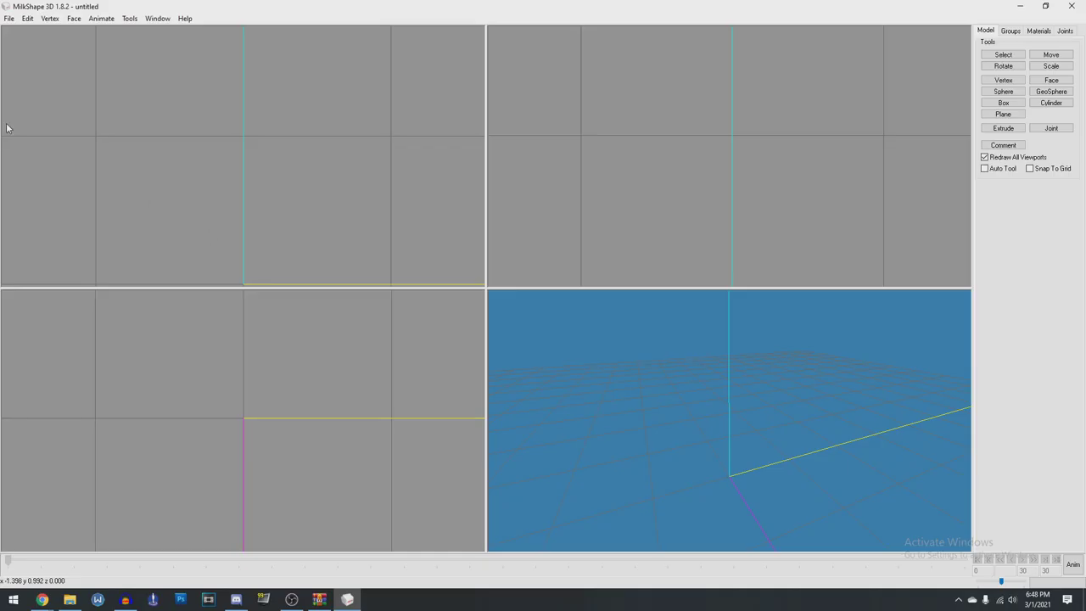
click(8, 18)
mouse_move(44, 98)
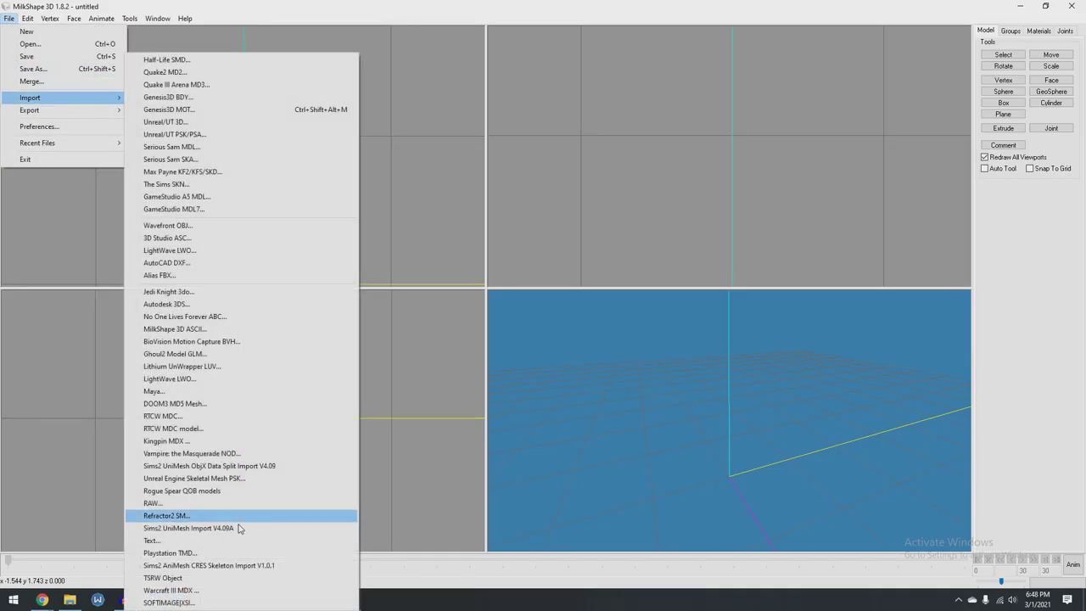
click(239, 528)
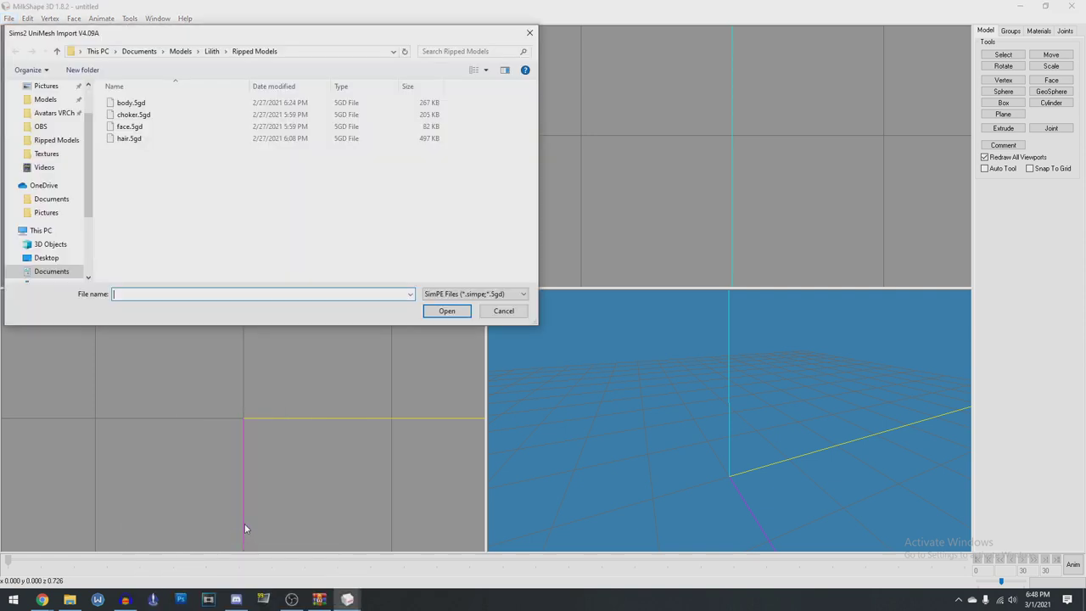
click(179, 51)
double_click(145, 176)
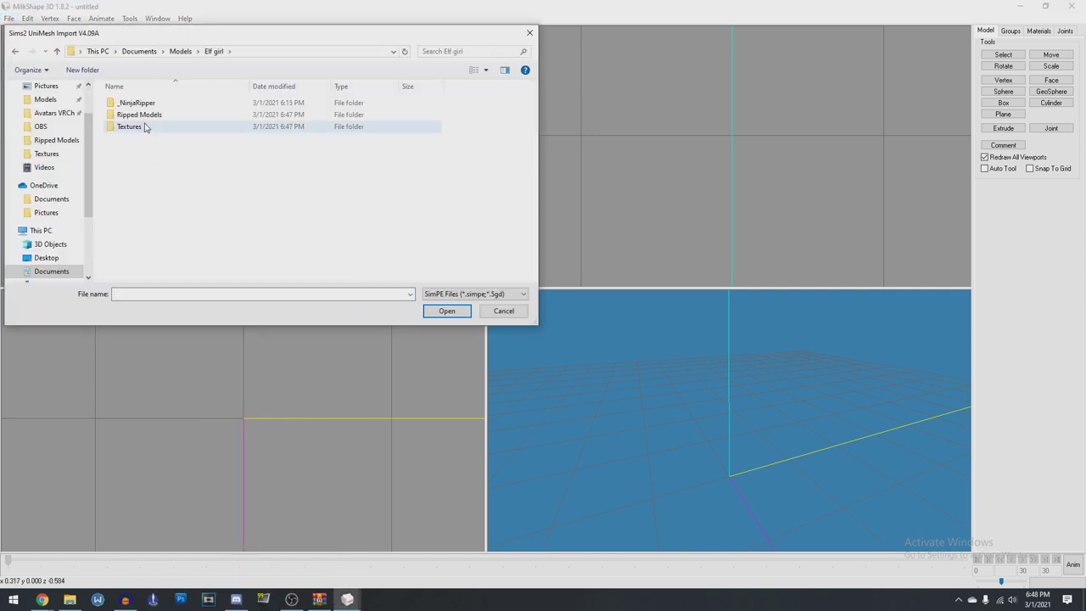
click(144, 116)
double_click(144, 115)
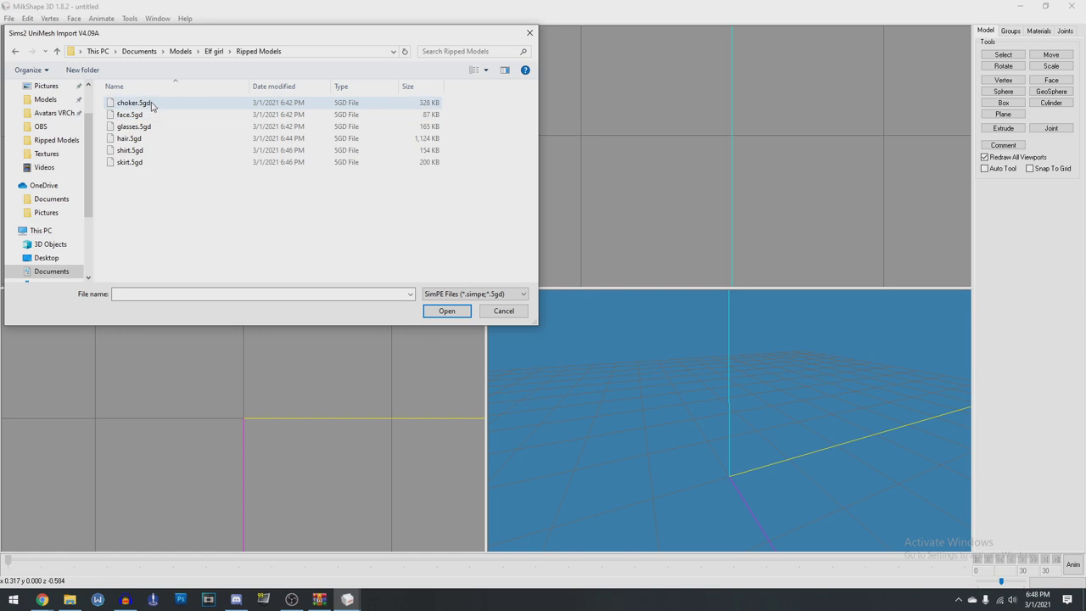
double_click(134, 103)
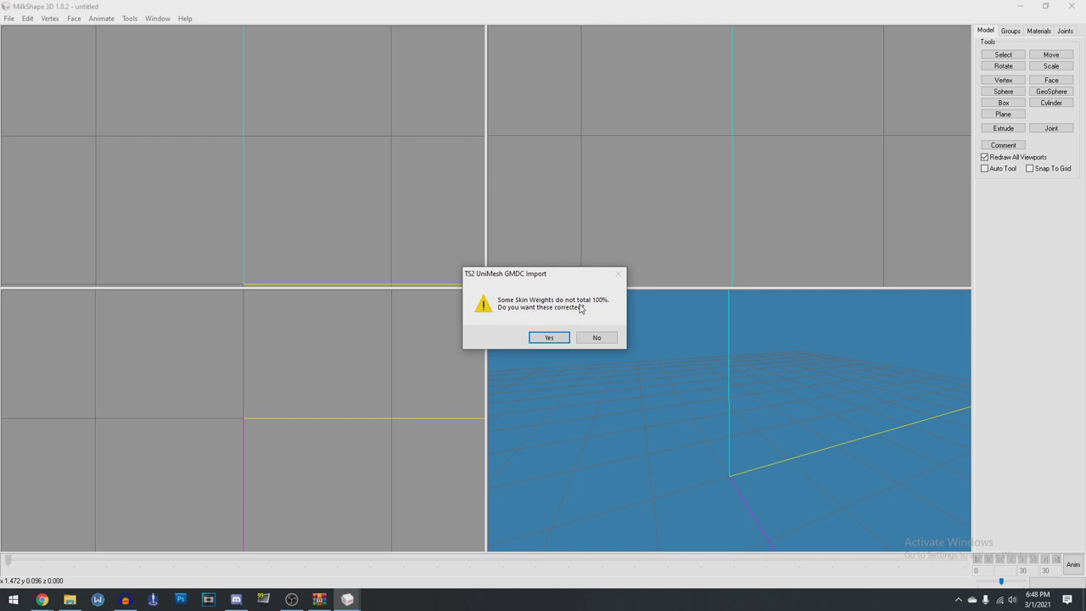
click(549, 338)
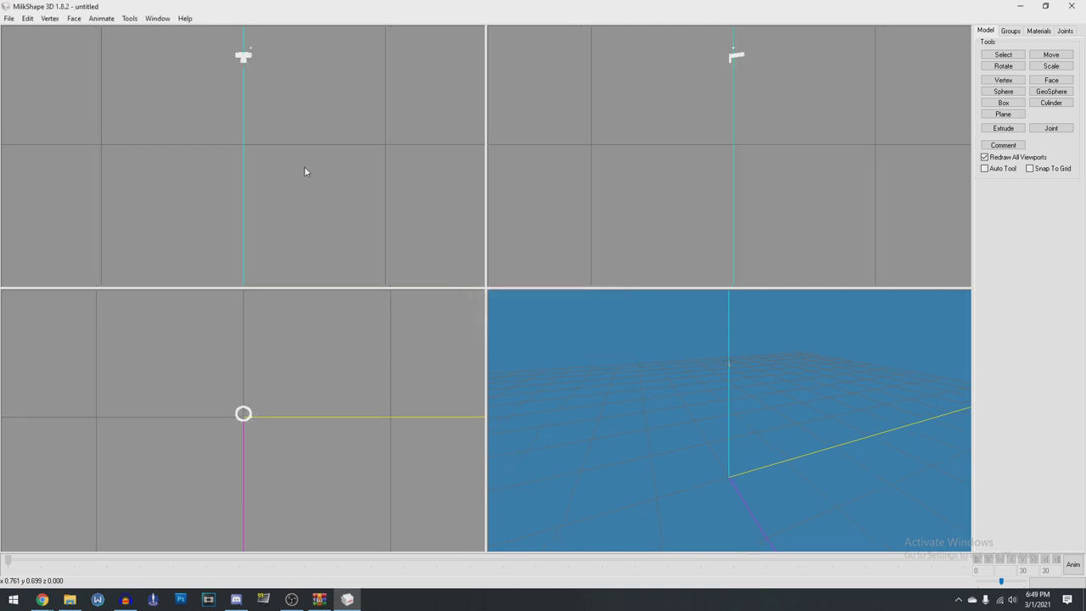
Import face.5gd alongside the choker with Sims2 UniMesh Import V4.09A, without creating blend groups
click(9, 18)
mouse_move(49, 98)
click(243, 524)
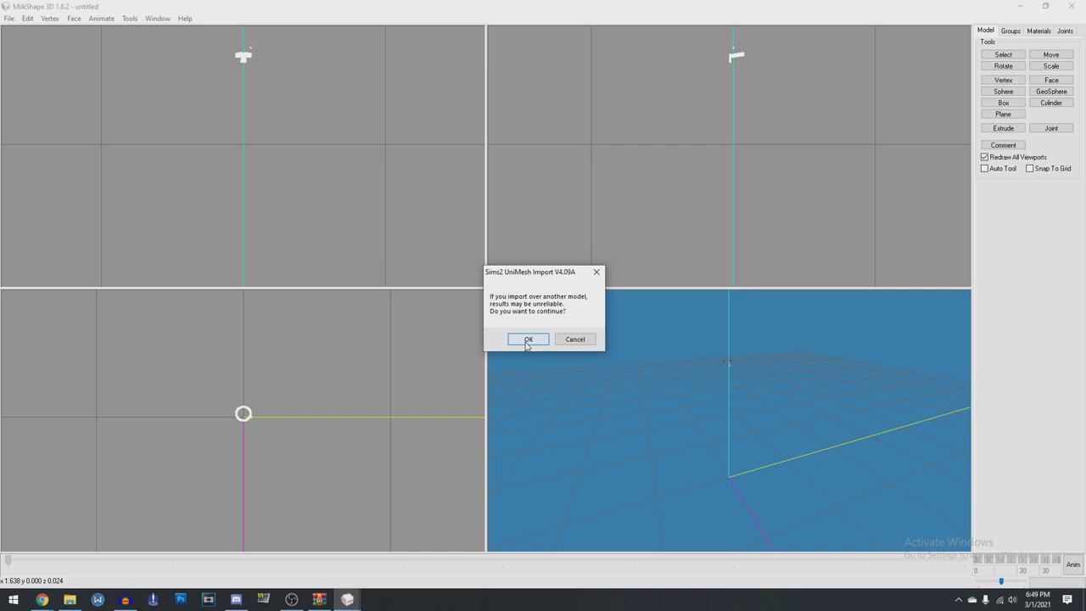
click(527, 339)
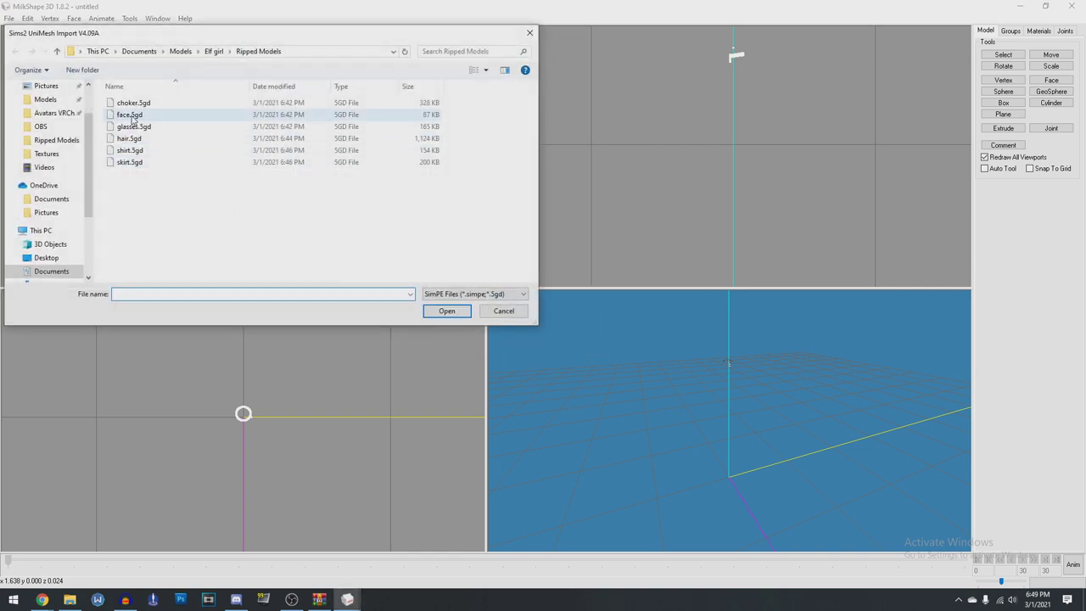
double_click(129, 115)
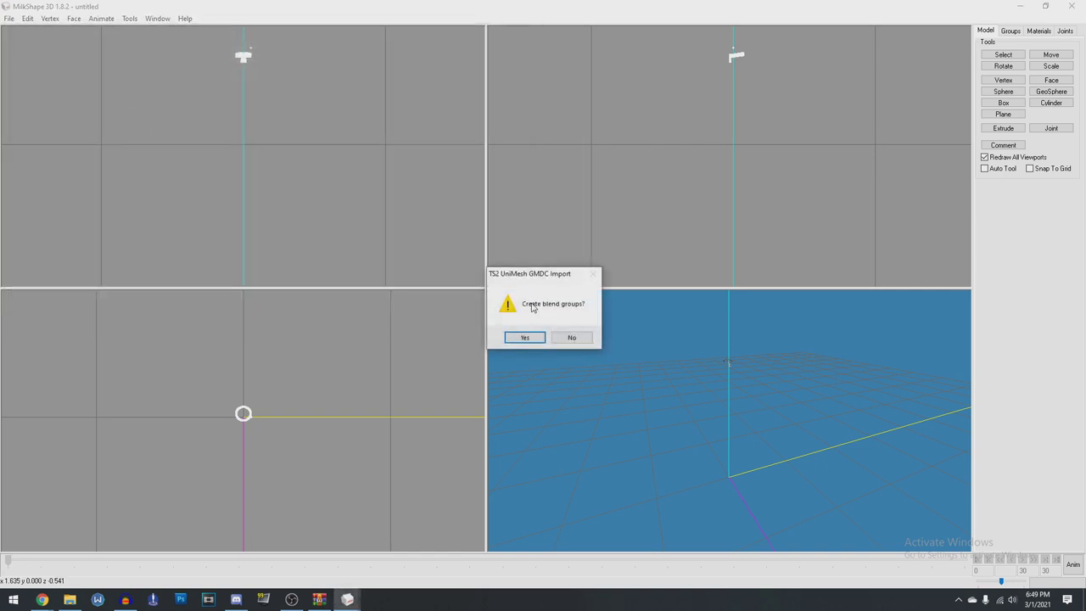
click(574, 340)
click(550, 338)
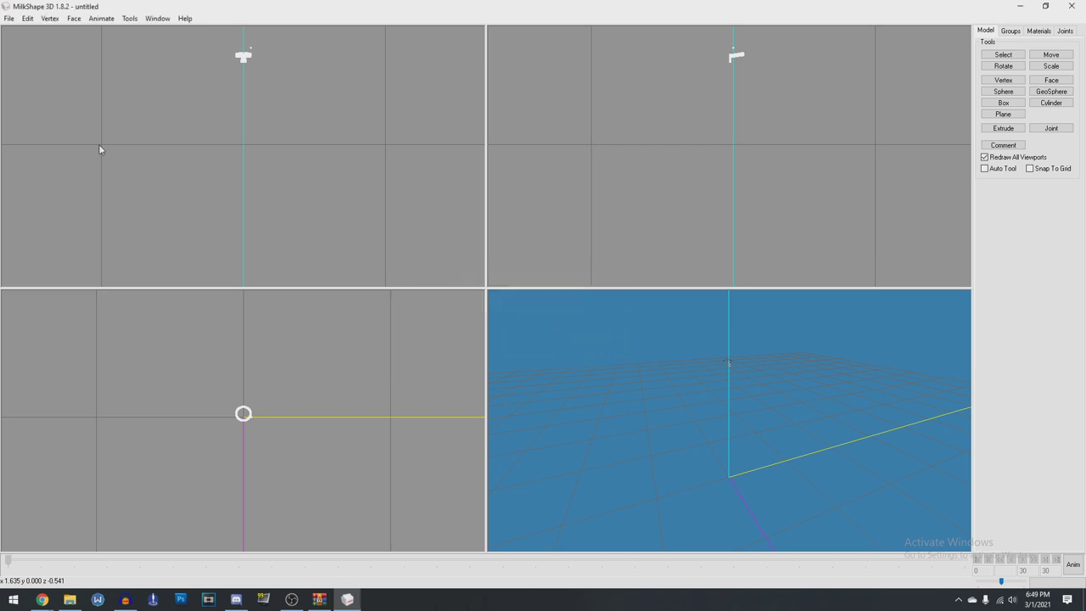
Import the glasses.5gd mesh into the same scene with Sims2 UniMesh Import V4.09A
click(10, 18)
click(42, 98)
click(232, 524)
click(527, 339)
double_click(132, 127)
Add the hair.5gd mesh to the model with Sims2 UniMesh Import V4.09A
click(9, 18)
click(30, 97)
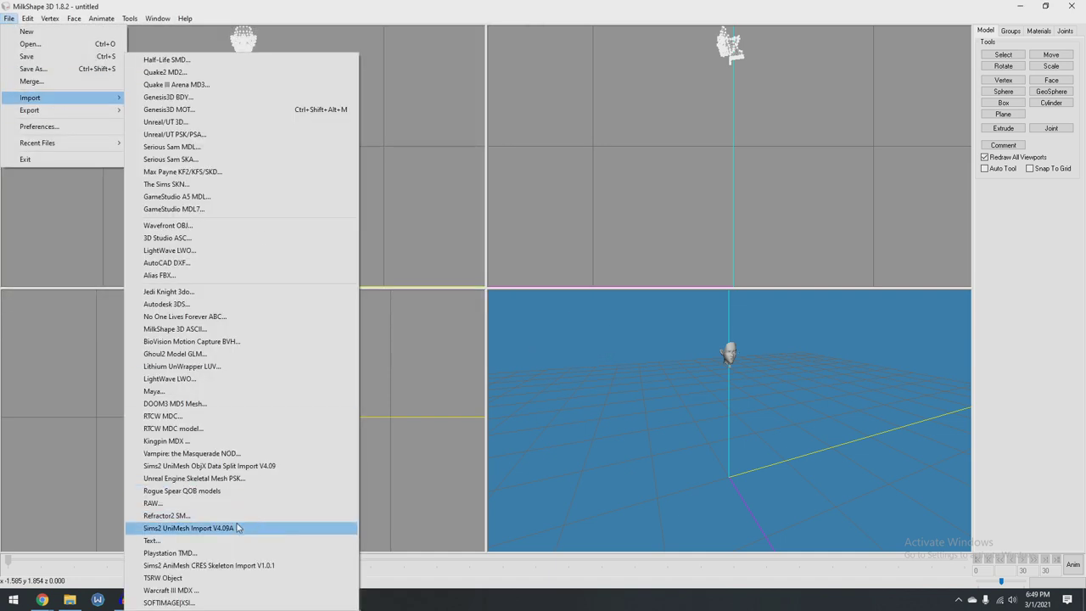
click(242, 531)
double_click(151, 138)
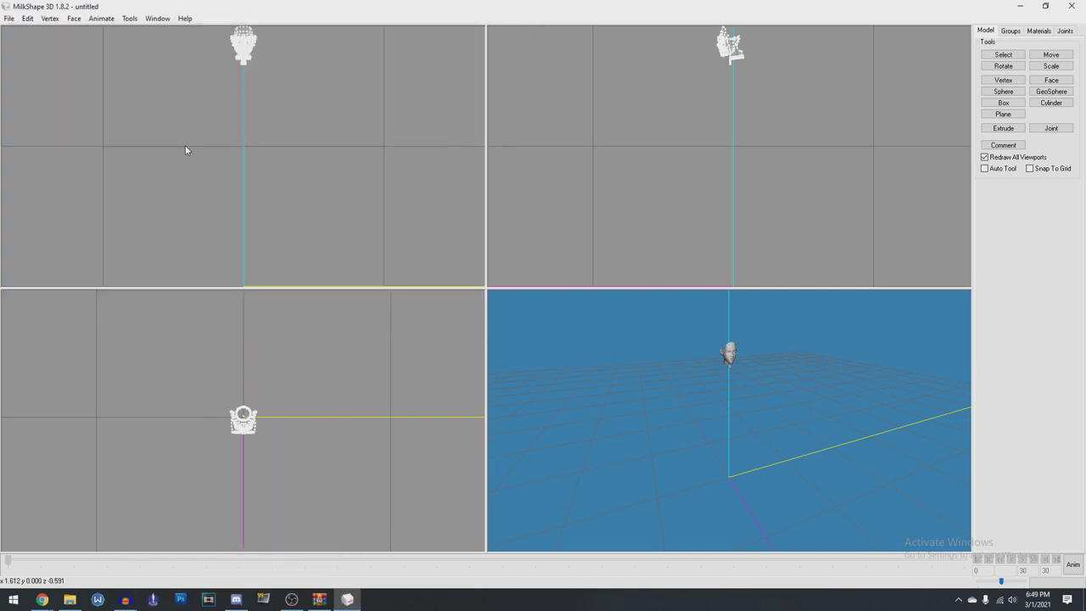
Import shirt.5gd over the existing model with Sims2 UniMesh Import, declining blend groups
click(10, 18)
click(30, 98)
click(237, 436)
click(521, 339)
double_click(218, 153)
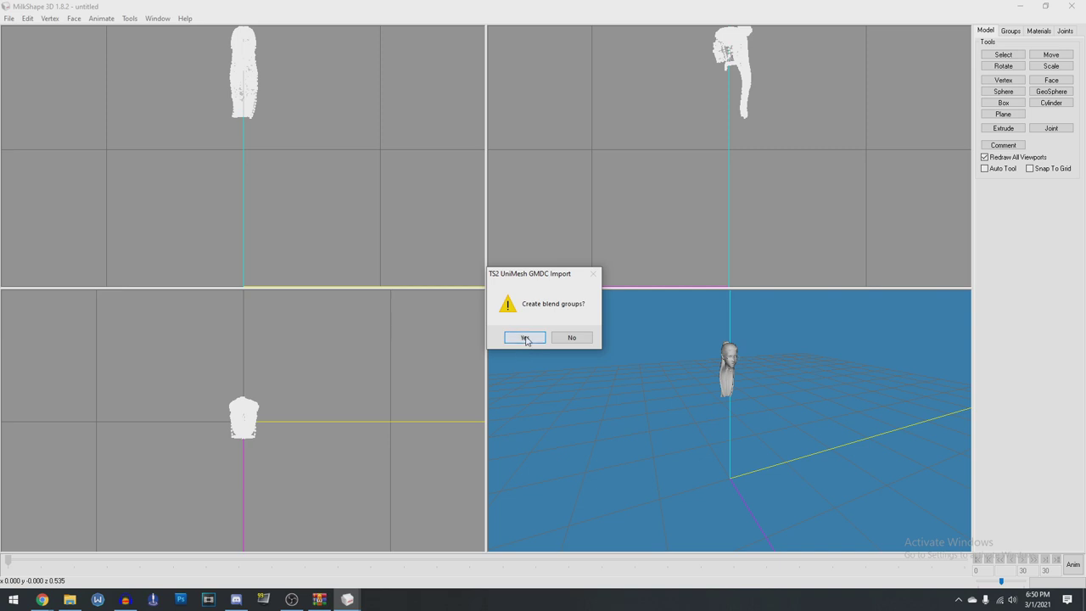
click(572, 337)
Import skirt.5gd with Sims2 UniMesh Import to complete the figure, without creating blend groups
click(9, 18)
mouse_move(75, 110)
click(244, 526)
click(535, 340)
double_click(144, 164)
click(574, 341)
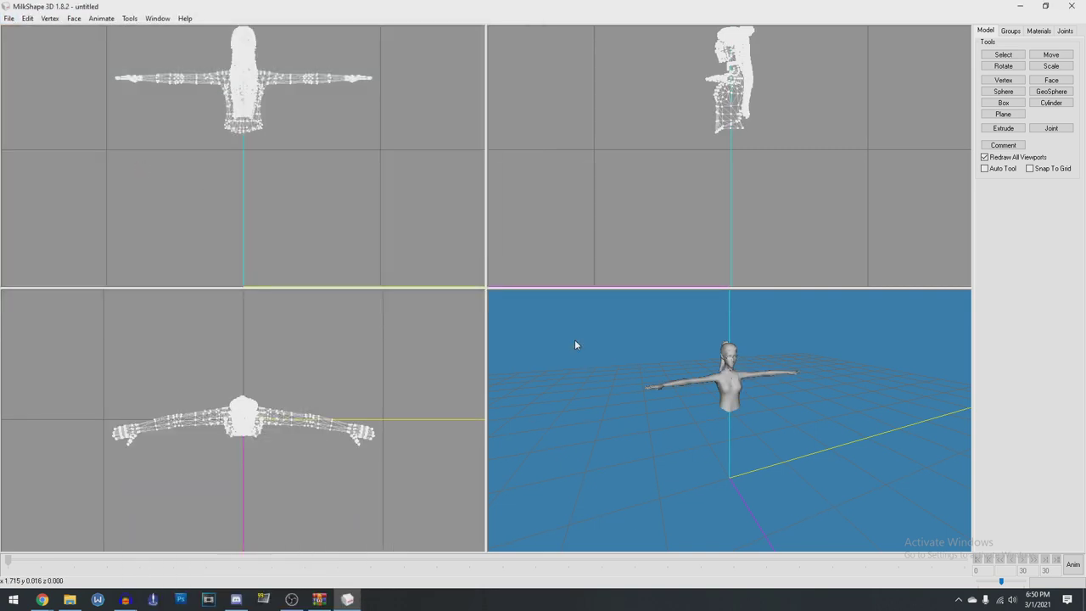
drag(773, 453, 797, 460)
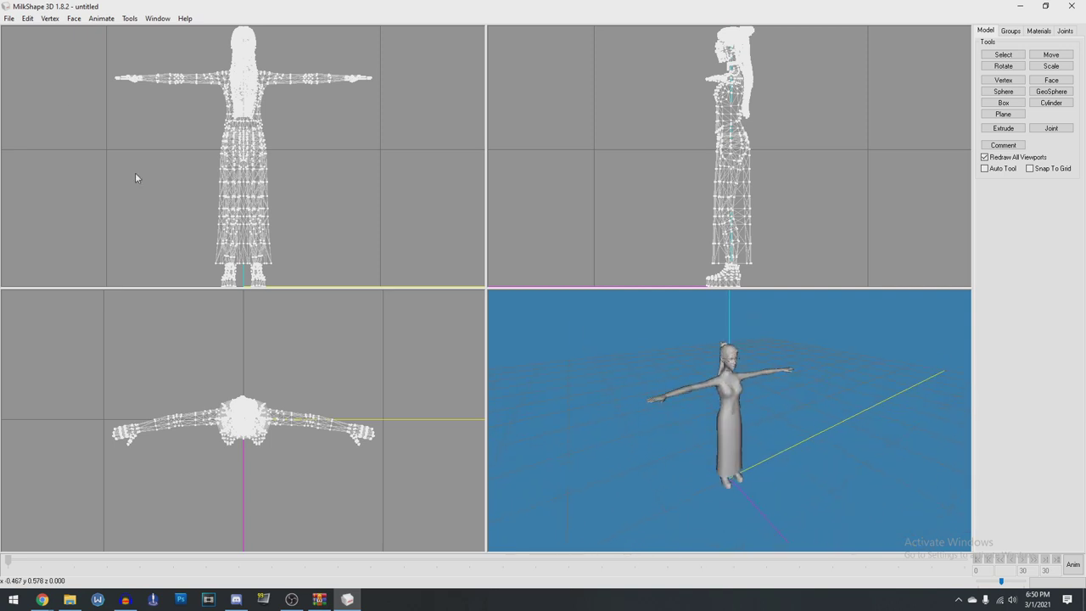
Export the assembled model as a Wavefront OBJ named elf into the Elf girl > Ripped Models folder
click(10, 20)
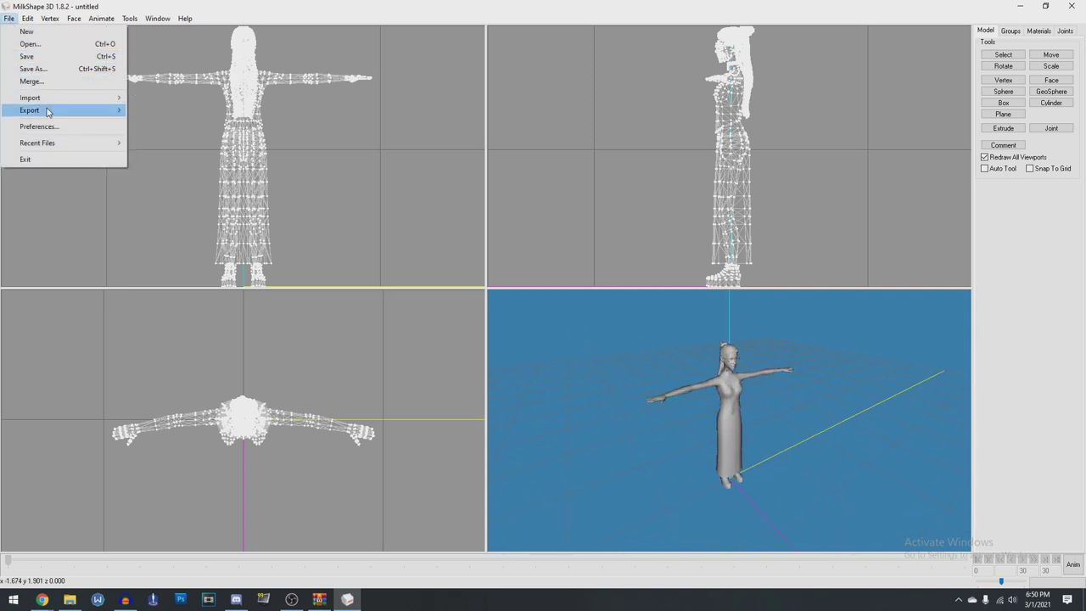
mouse_move(49, 113)
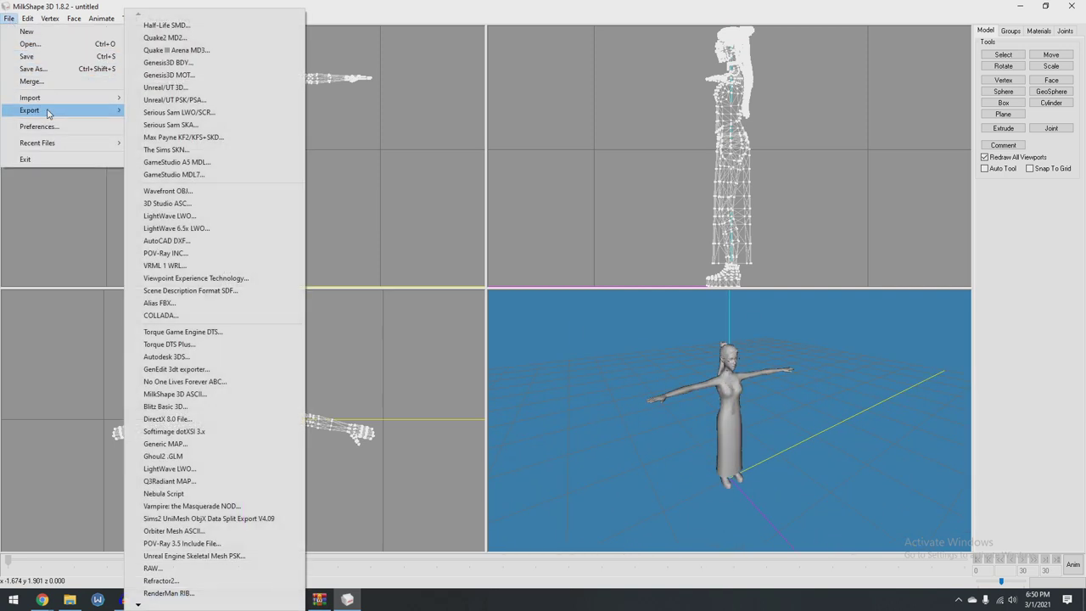
click(180, 196)
click(180, 52)
double_click(134, 175)
double_click(149, 115)
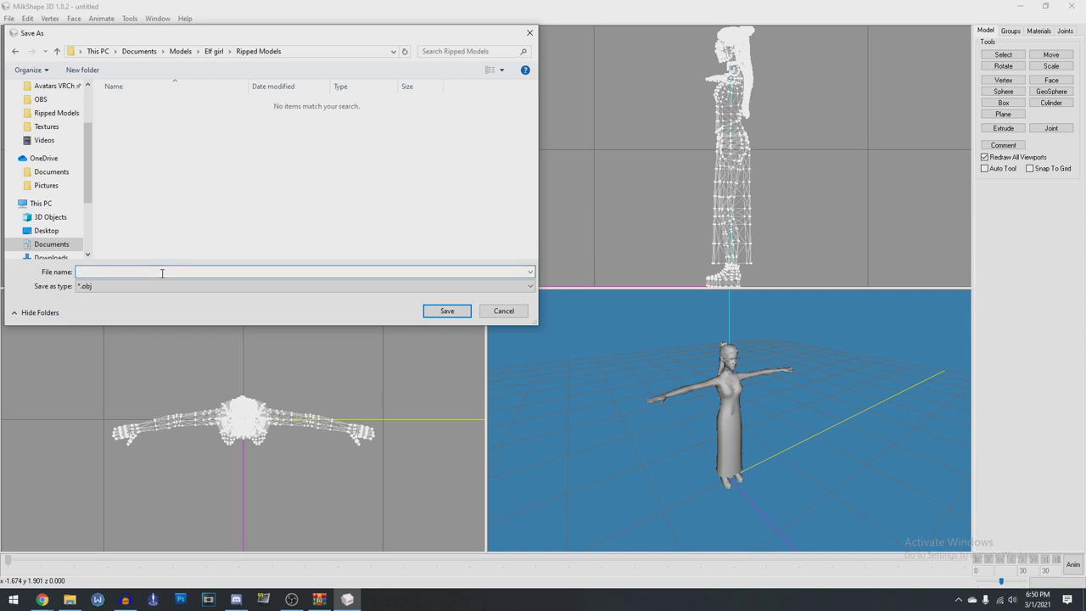
key(Return)
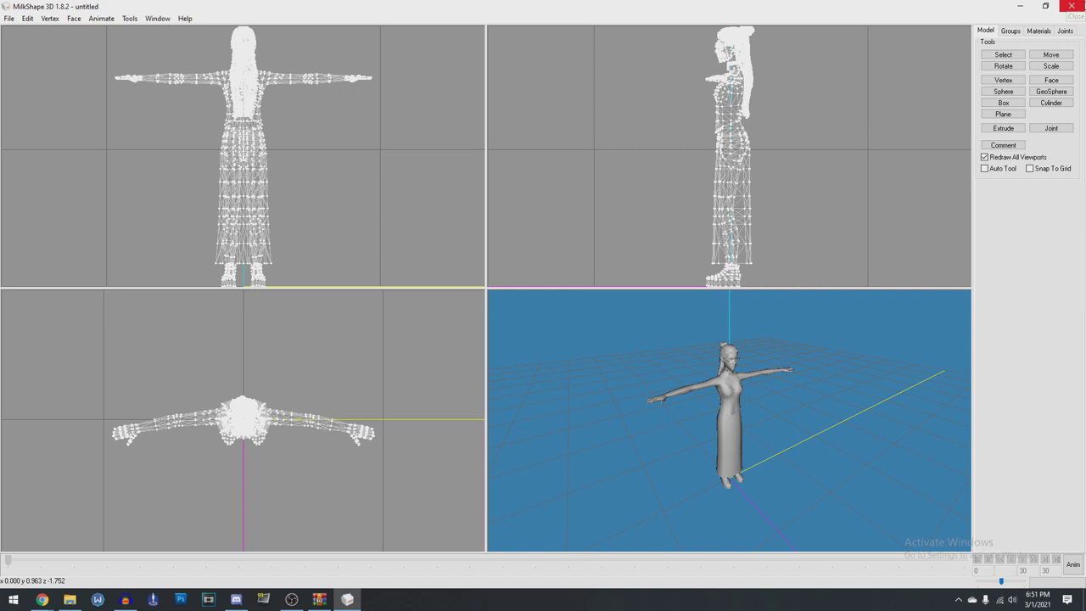
Close MilkShape 3D without saving the model and open Blender 2.83 to an empty scene
click(1071, 6)
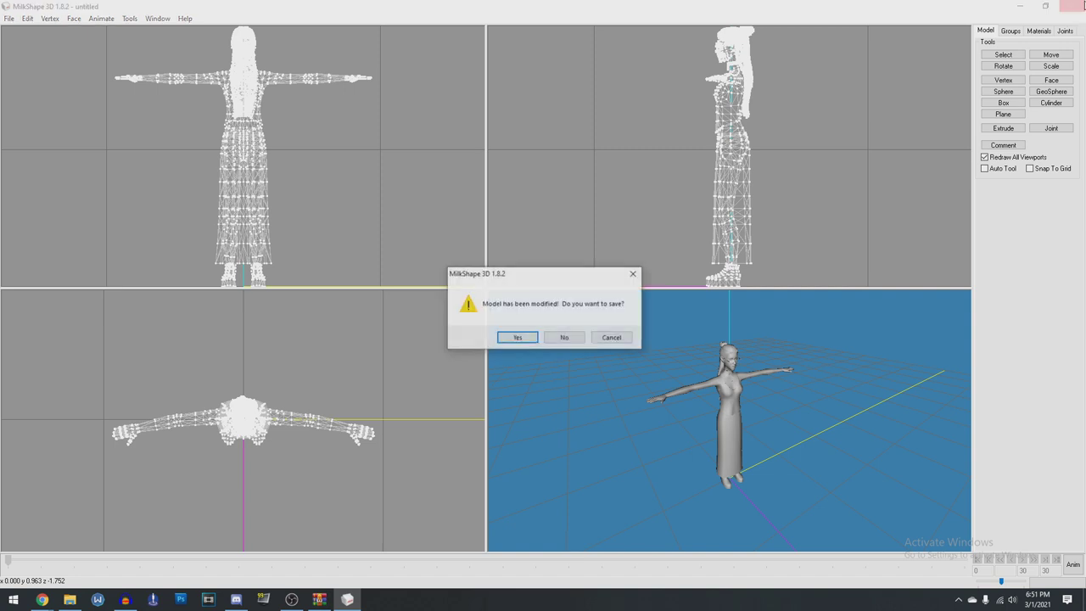
click(562, 337)
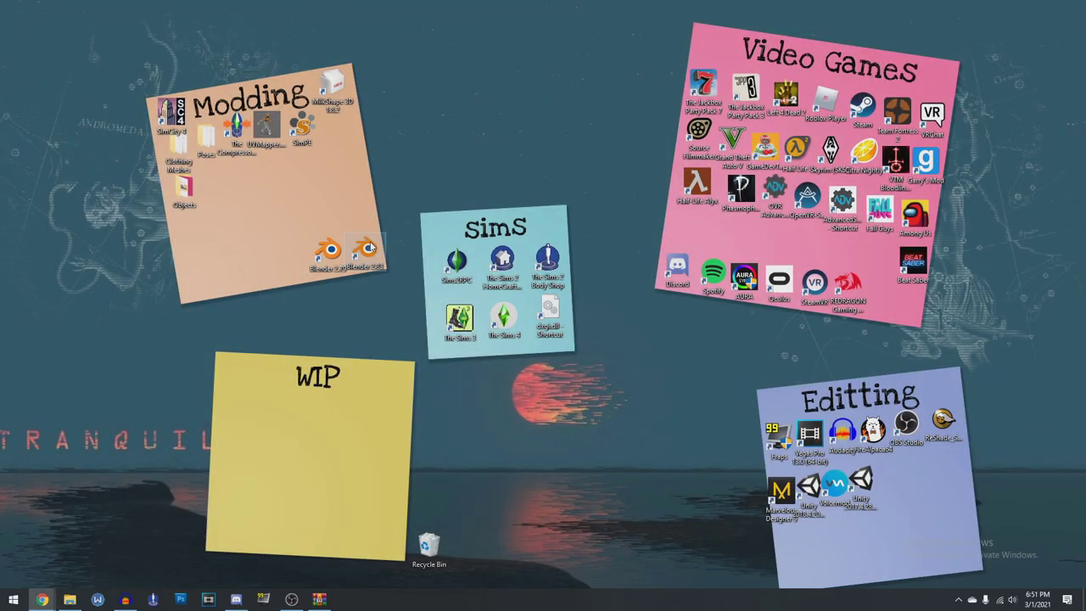
double_click(370, 244)
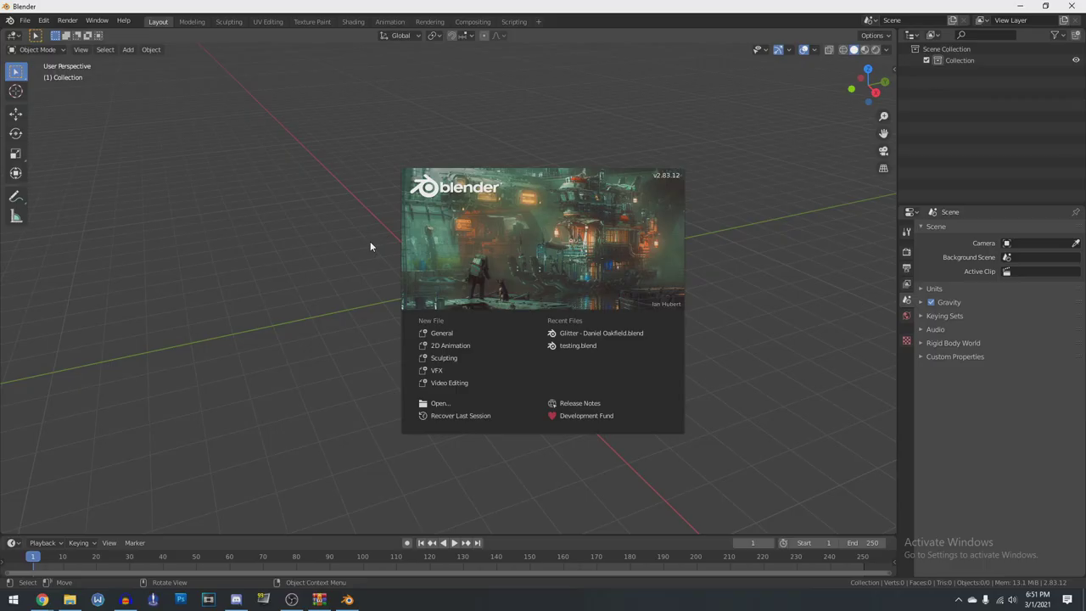
click(383, 211)
Import elf.obj from Documents > Models > Elf girl > Ripped Models as Wavefront, keeping Split by Object and Split by Group enabled
click(24, 19)
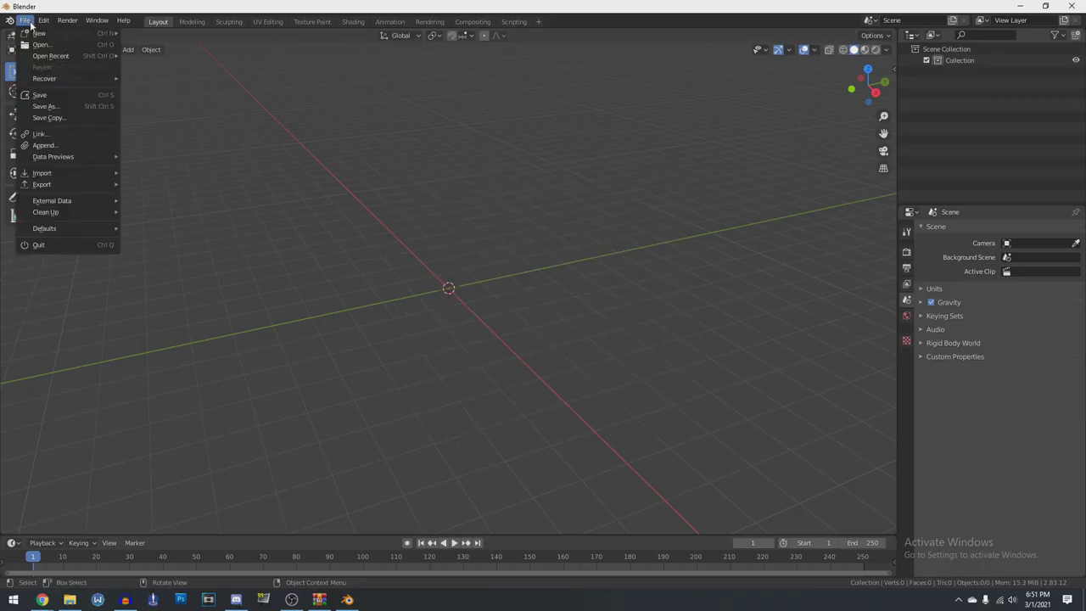
mouse_move(46, 174)
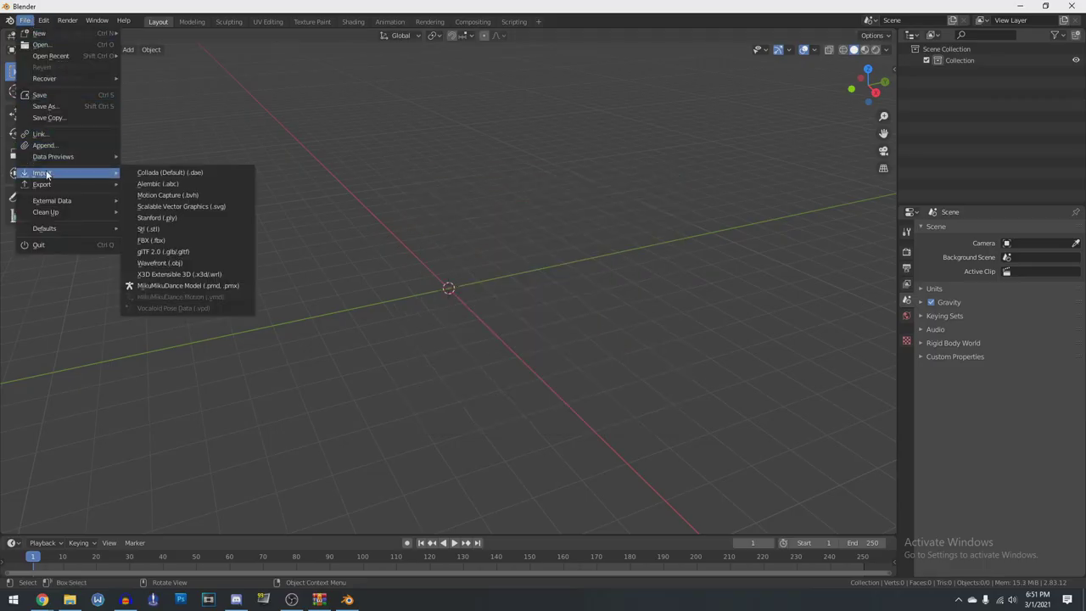
click(176, 266)
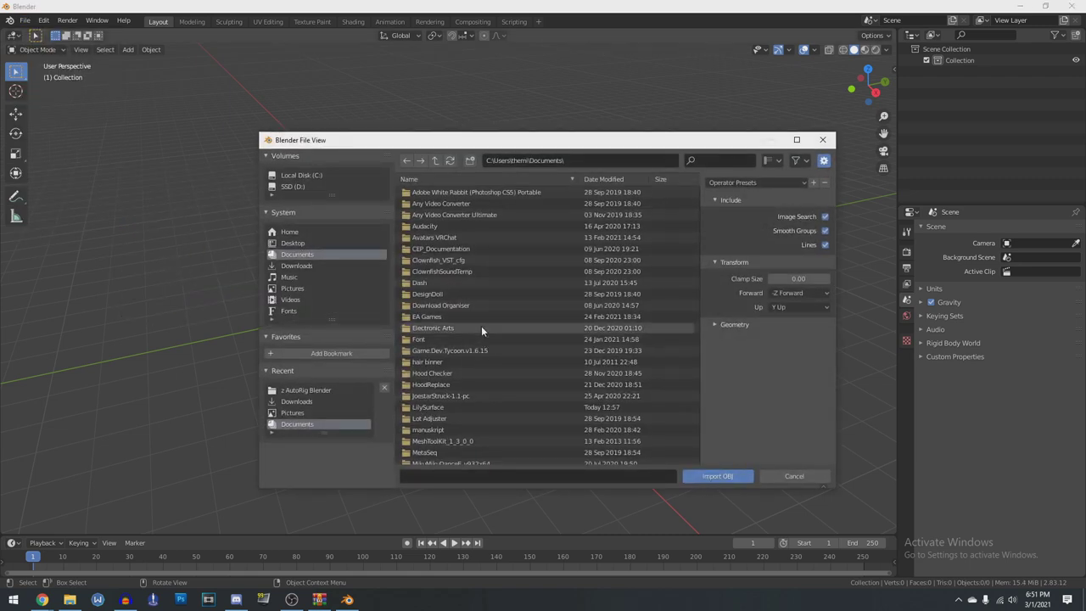
scroll(475, 365, down, 2)
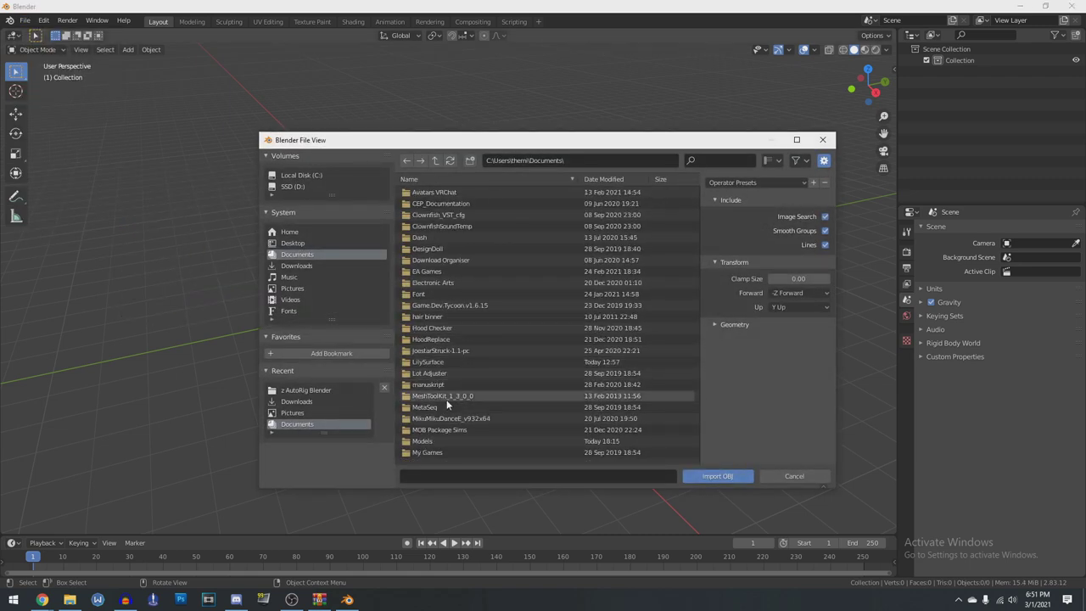
double_click(433, 441)
double_click(446, 265)
double_click(450, 207)
click(447, 192)
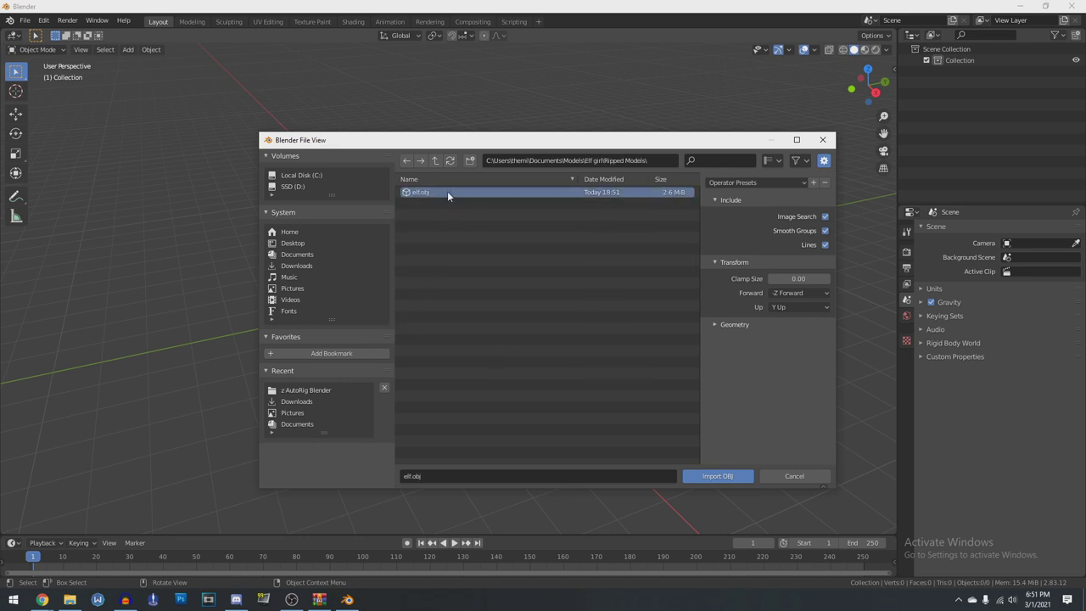
click(717, 325)
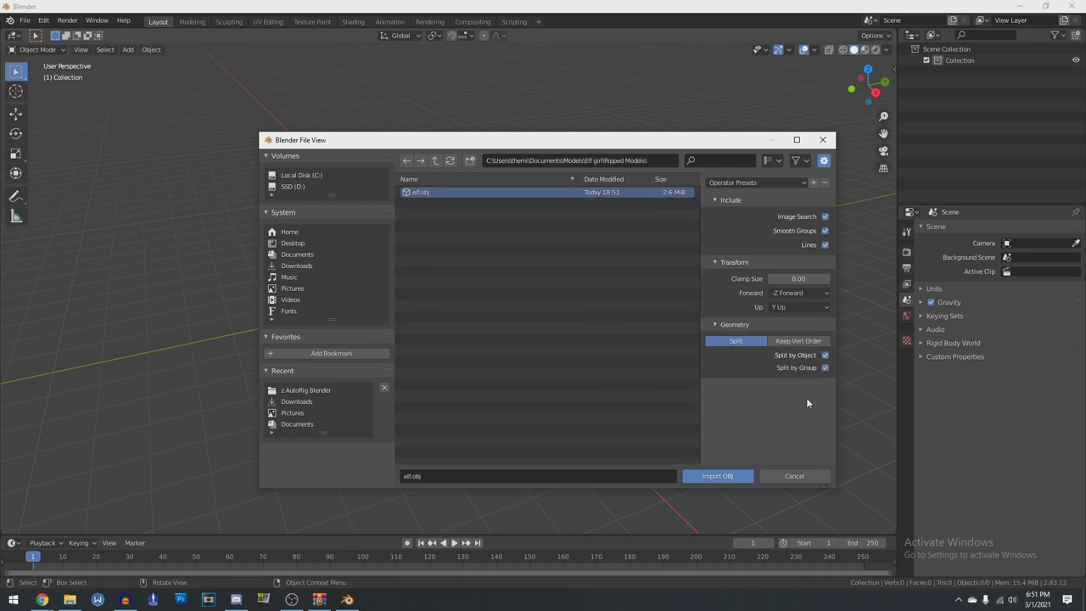
click(740, 476)
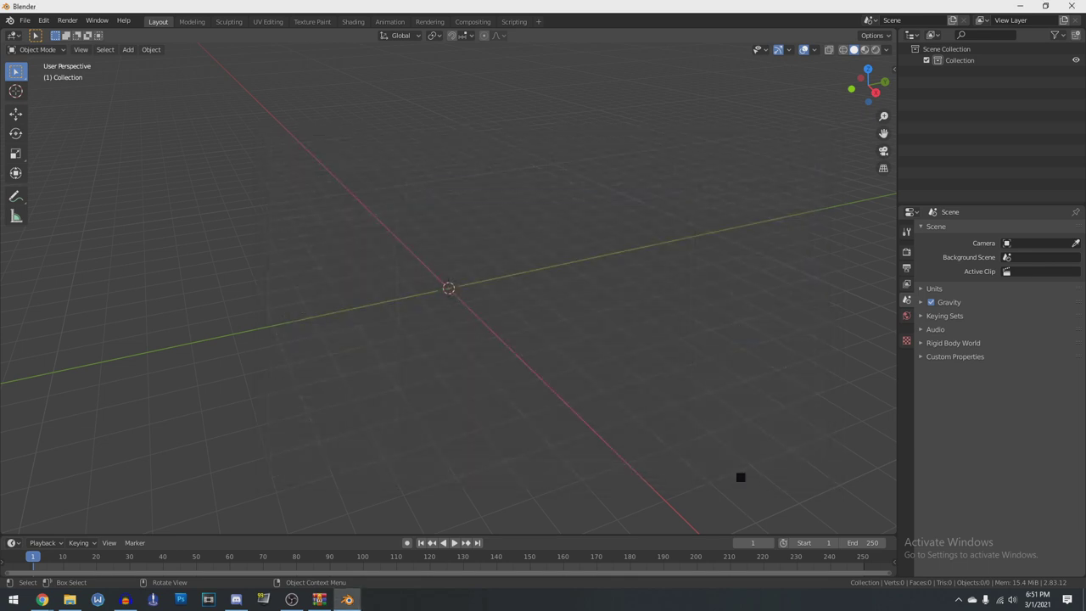
Frame the imported elf model and examine its face, glasses and choker up close
key(KP_Decimal)
middle_drag(650, 322, 677, 307)
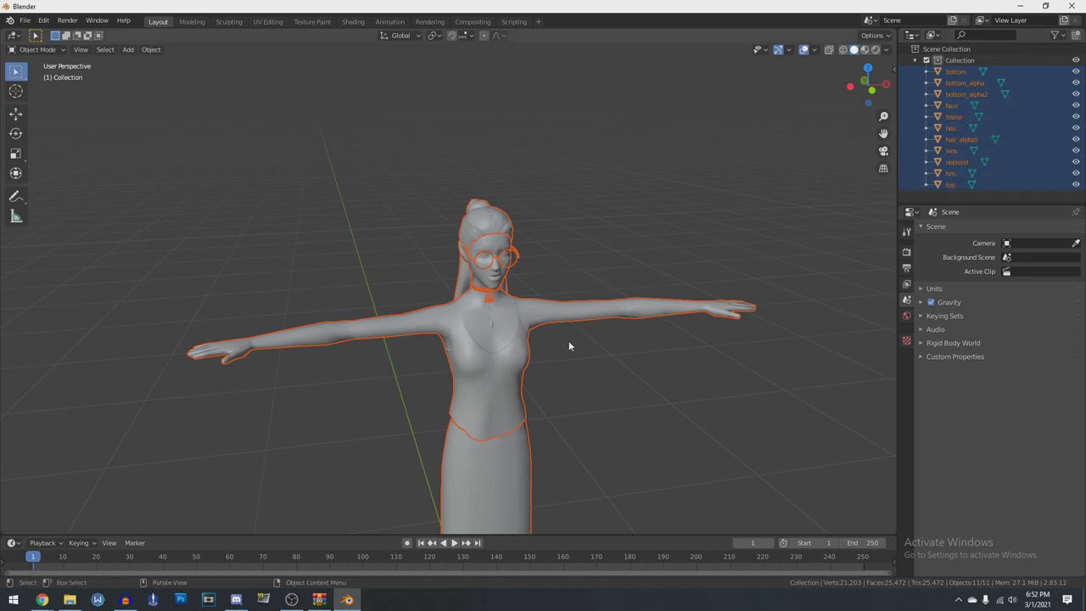
scroll(568, 346, up, 4)
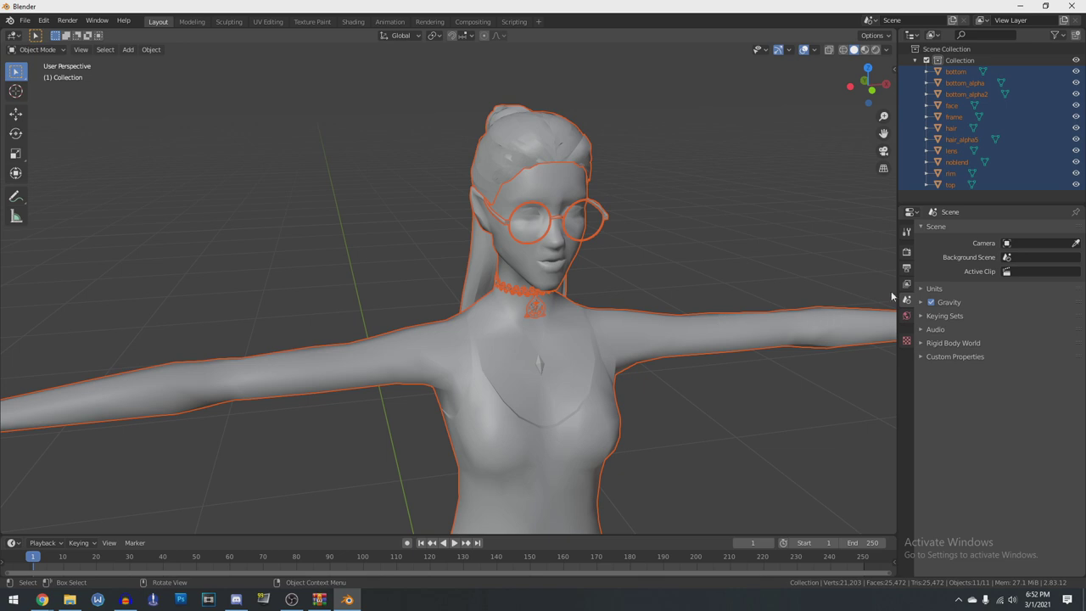
scroll(546, 307, up, 6)
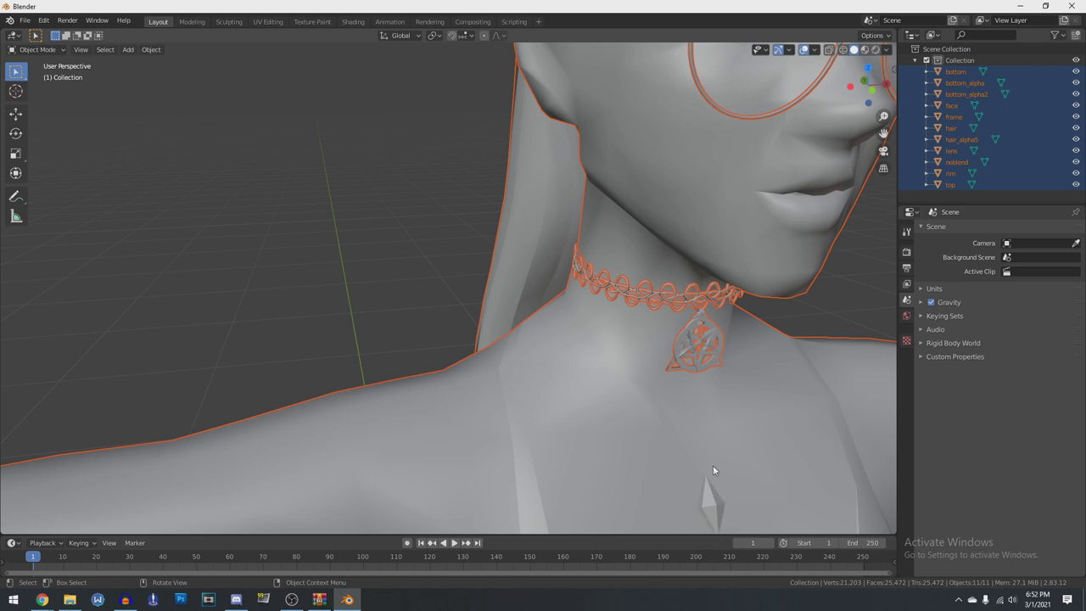
scroll(683, 351, down, 6)
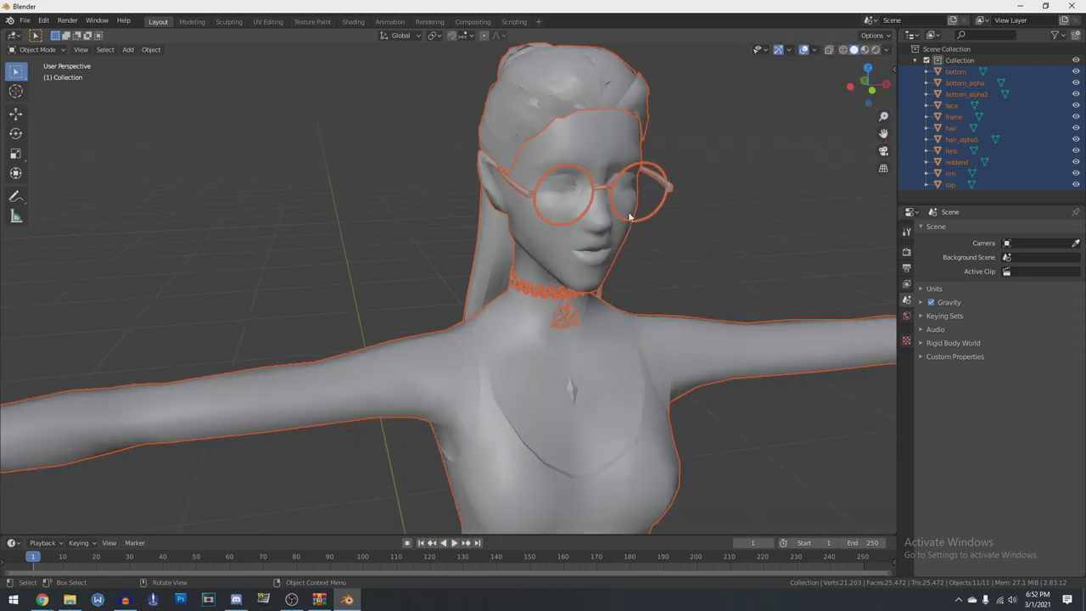
scroll(645, 230, down, 5)
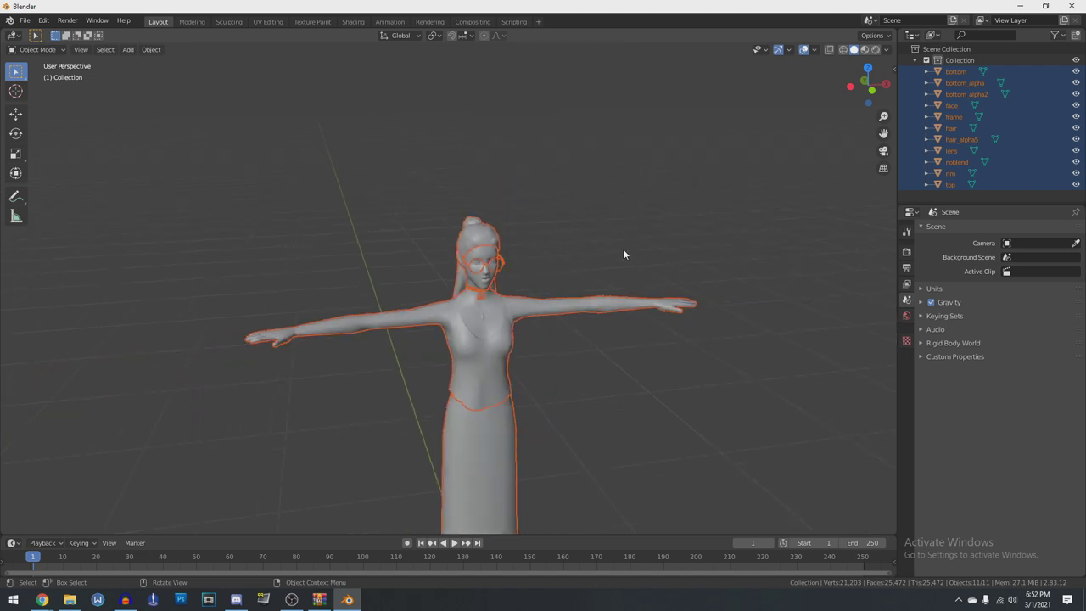
Delete the lens object from the imported elf model
scroll(768, 279, up, 5)
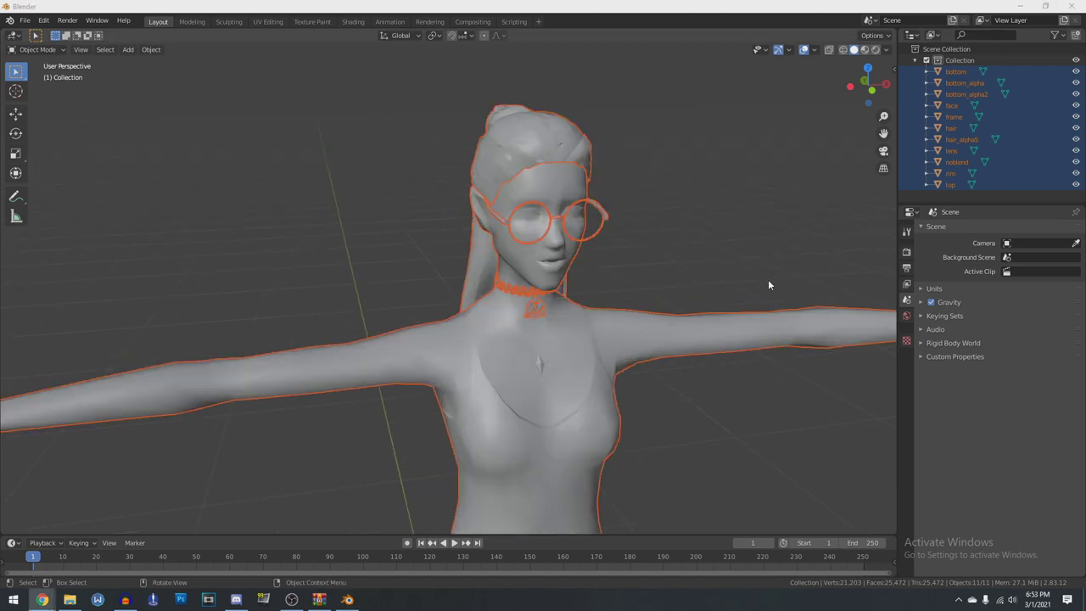
click(952, 105)
click(951, 127)
click(962, 151)
key(Delete)
Select the rim, top and noblend objects in turn and examine which parts around the neck and chest they cover
click(962, 162)
scroll(727, 341, up, 6)
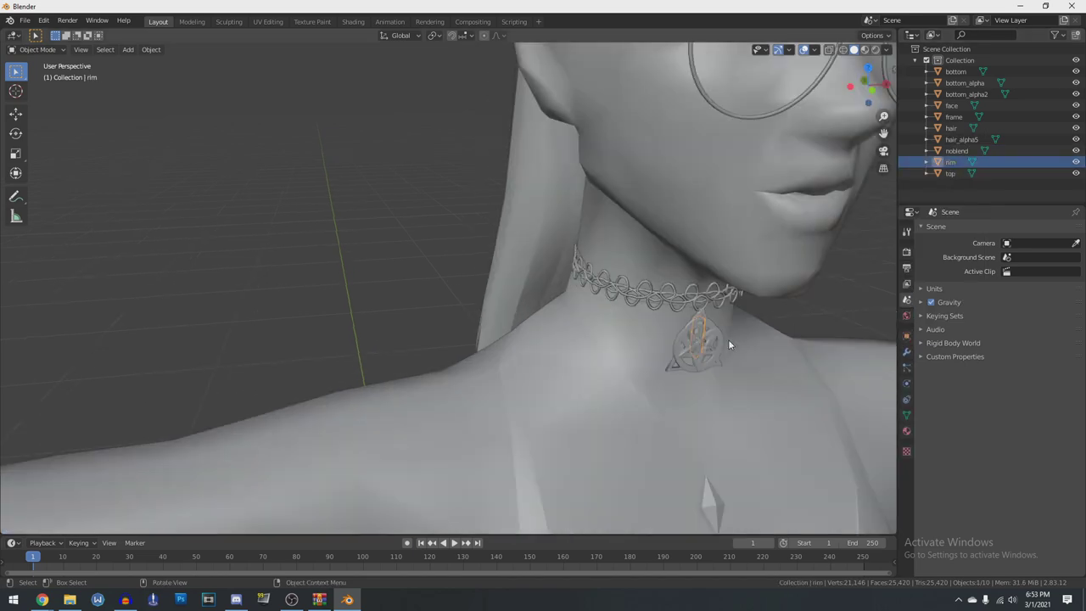
click(956, 173)
scroll(628, 360, down, 7)
middle_drag(629, 360, 704, 339)
shift+middle_drag(644, 356, 678, 195)
click(958, 151)
middle_drag(721, 272, 627, 356)
scroll(628, 340, up, 4)
Separate the choker geometry from the glasses in the frame object into its own object, then return to Object Mode
click(954, 117)
key(KP_1)
shift+middle_drag(596, 285, 556, 509)
scroll(622, 342, up, 3)
key(Tab)
key(z)
drag(365, 191, 637, 365)
key(p)
click(577, 336)
key(z)
key(Tab)
Edit the separated choker object in face selection and pick out connected pieces of its pendant
click(960, 128)
scroll(627, 331, down, 2)
key(Tab)
shift+middle_drag(586, 373, 542, 331)
scroll(577, 339, up, 10)
key(z)
click(684, 289)
key(l)
key(ctrl+z)
key(3)
key(l)
key(l)
Select the emblem pendant geometry hanging from the choker in a wireframe side view and delete it
middle_drag(652, 361, 587, 258)
key(KP_3)
shift+middle_drag(315, 334, 545, 412)
scroll(545, 412, up, 2)
key(z)
drag(572, 486, 265, 161)
key(z)
mouse_move(488, 297)
middle_down()
mouse_move(543, 326)
mouse_move(613, 330)
mouse_move(531, 370)
mouse_move(761, 368)
mouse_move(528, 219)
mouse_move(722, 251)
mouse_move(660, 279)
mouse_move(585, 275)
middle_up()
key(x)
click(613, 331)
key(l)
click(586, 275)
Save the scene as elf.blend in the Documents > Models > Elf girl folder
click(26, 20)
click(42, 115)
click(297, 255)
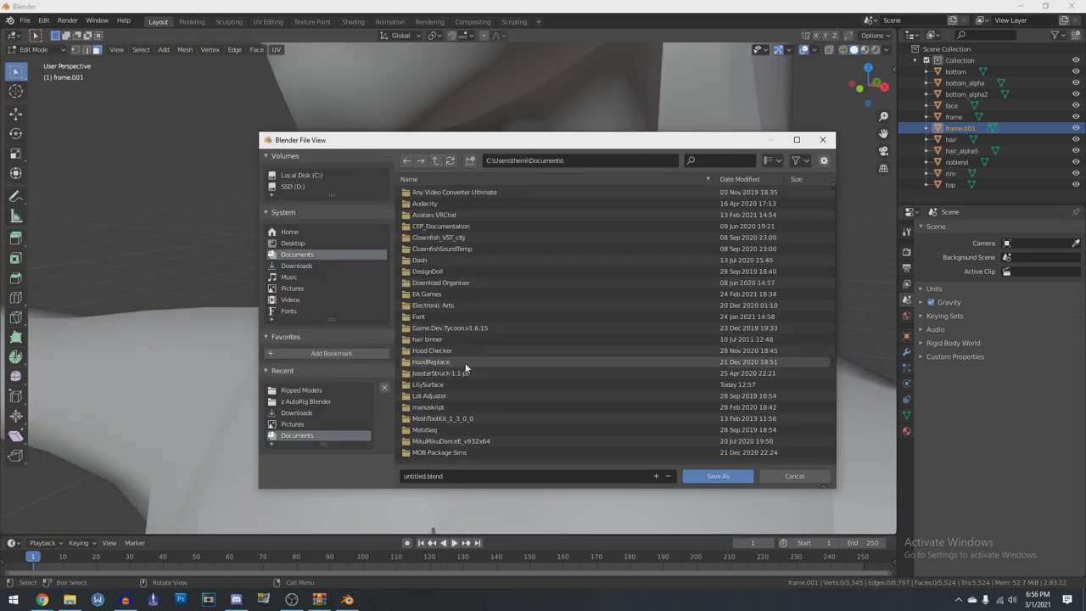
double_click(431, 453)
double_click(432, 351)
click(503, 475)
text(elf)
key(Return)
key(Return)
Clean up the whole choker mesh by merging its overlapping vertices, then deselect everything
scroll(613, 376, down, 3)
middle_drag(614, 377, 620, 348)
key(a)
click(185, 50)
mouse_move(222, 296)
click(332, 388)
key(alt+a)
Delete a connected piece of the choker mesh near the crystal pendant
middle_drag(449, 288, 650, 375)
scroll(649, 376, up, 8)
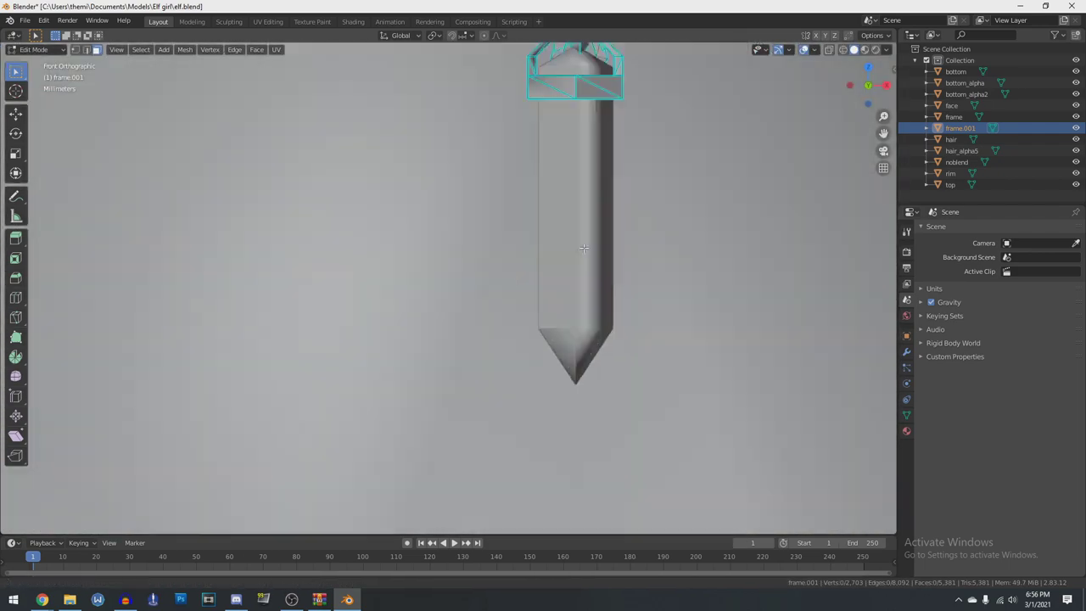
key(l)
key(x)
click(548, 190)
Delete further leftover connected pieces beside the pendant, working from the right side view
key(KP_3)
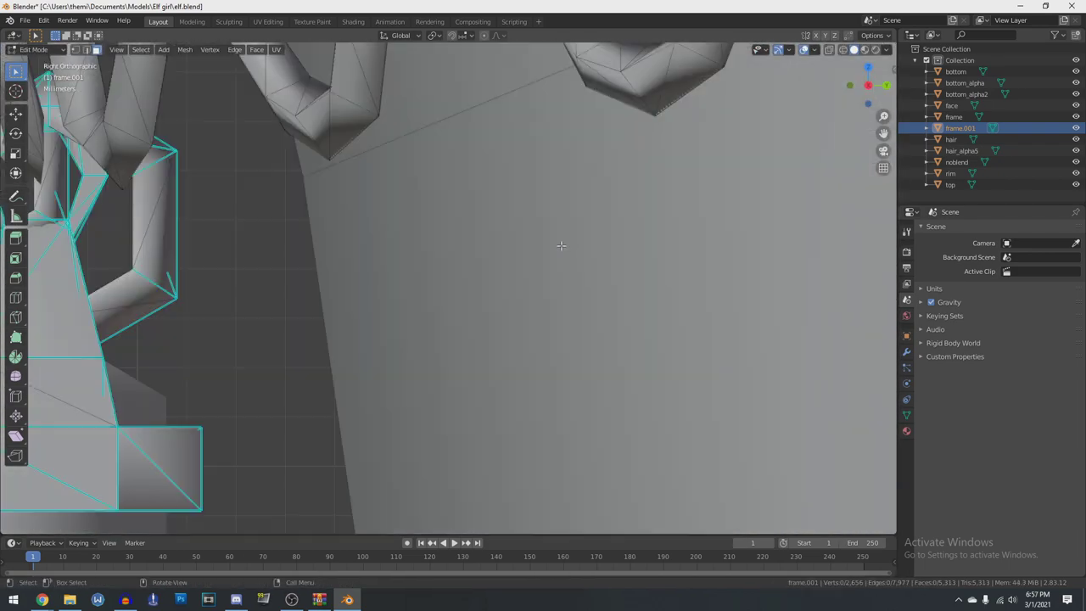
scroll(560, 245, down, 2)
key(l)
key(g)
key(x)
key(l)
key(x)
click(548, 303)
Save the Blender file and look over the cleaned choker on the full head
scroll(565, 294, down, 15)
middle_drag(548, 303, 596, 348)
key(ctrl+s)
scroll(596, 348, down, 4)
scroll(599, 349, up, 4)
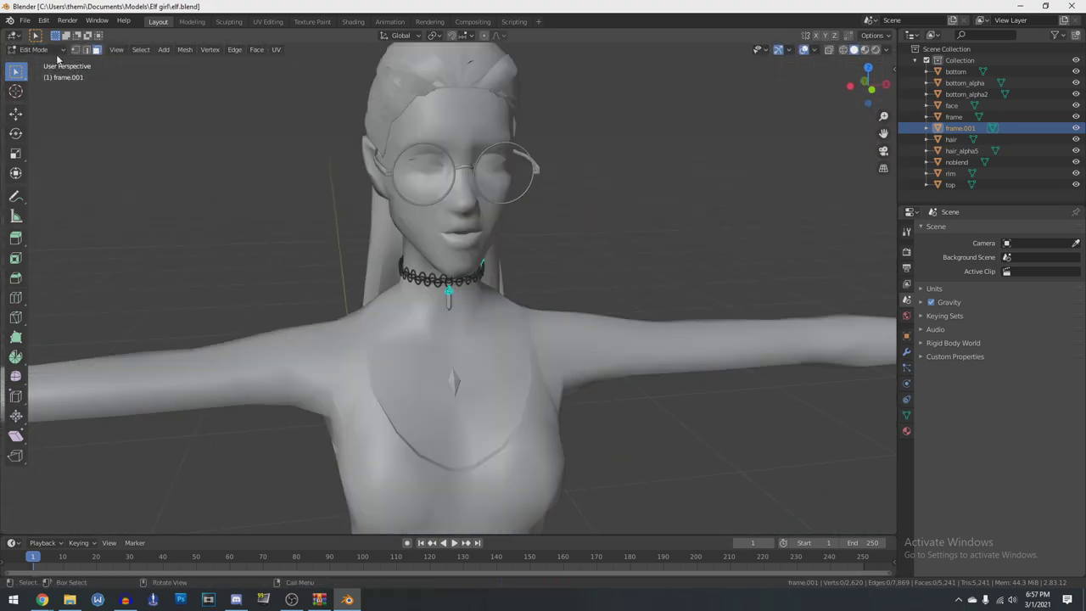
Examine the choker and pendant from below in Object Mode and return to editing the choker mesh
click(38, 50)
click(43, 63)
scroll(593, 359, up, 8)
middle_drag(592, 358, 455, 215)
click(38, 50)
click(40, 74)
key(c)
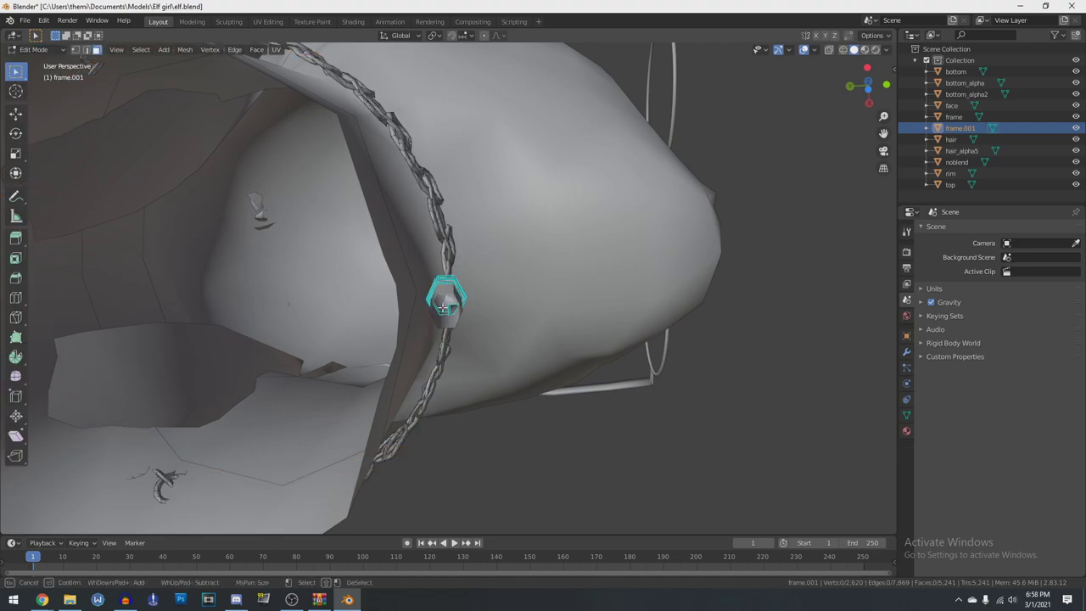
key(Escape)
Delete the remaining cap piece around the top of the crystal pendant and return to Object Mode
middle_drag(443, 308, 461, 266)
scroll(526, 342, up, 6)
key(KP_1)
key(z)
click(502, 305)
key(z)
mouse_move(534, 283)
middle_down()
mouse_move(582, 369)
mouse_move(614, 396)
mouse_move(565, 313)
mouse_move(564, 327)
mouse_move(604, 332)
mouse_move(615, 170)
middle_up()
key(x)
click(583, 369)
scroll(583, 369, down, 3)
key(z)
scroll(613, 395, down, 9)
click(38, 50)
click(40, 63)
Delete all the skirt geometry inside the bottom_alpha object
scroll(560, 356, down, 5)
click(969, 95)
click(967, 83)
click(38, 50)
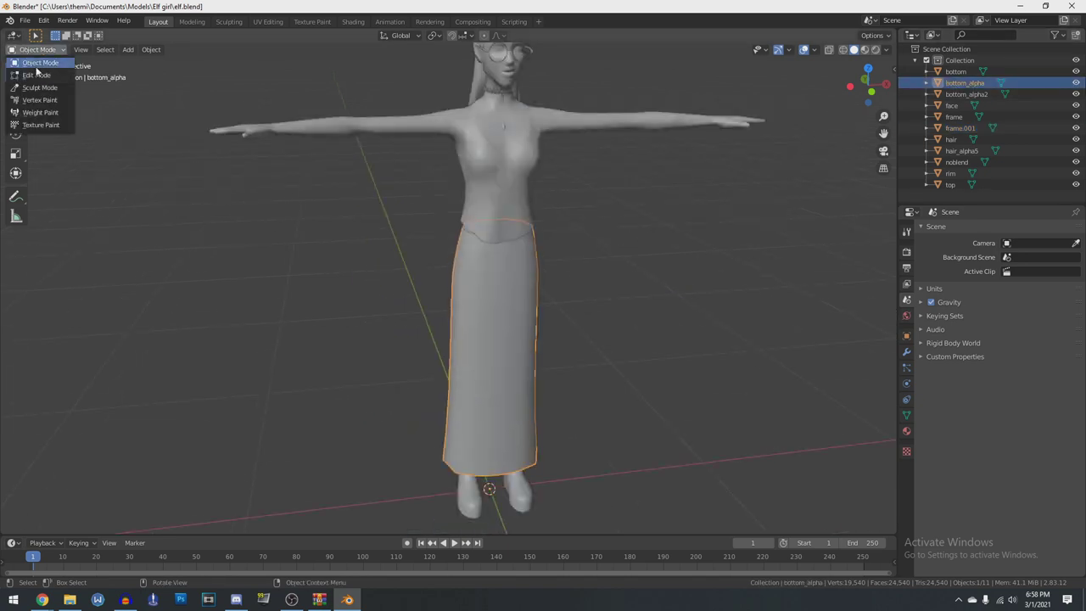
click(37, 75)
key(g)
right_click(637, 310)
middle_drag(637, 311, 635, 199)
key(x)
click(691, 341)
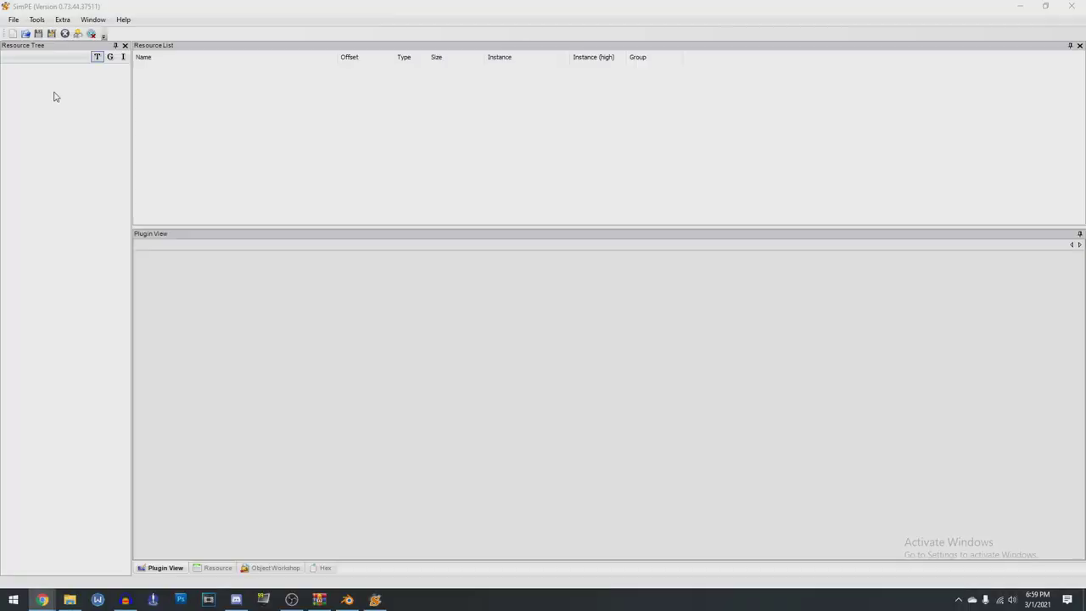
Switch to SimPE and search for the afTopNaked body mesh
click(36, 17)
click(330, 52)
text(afTopNaked)
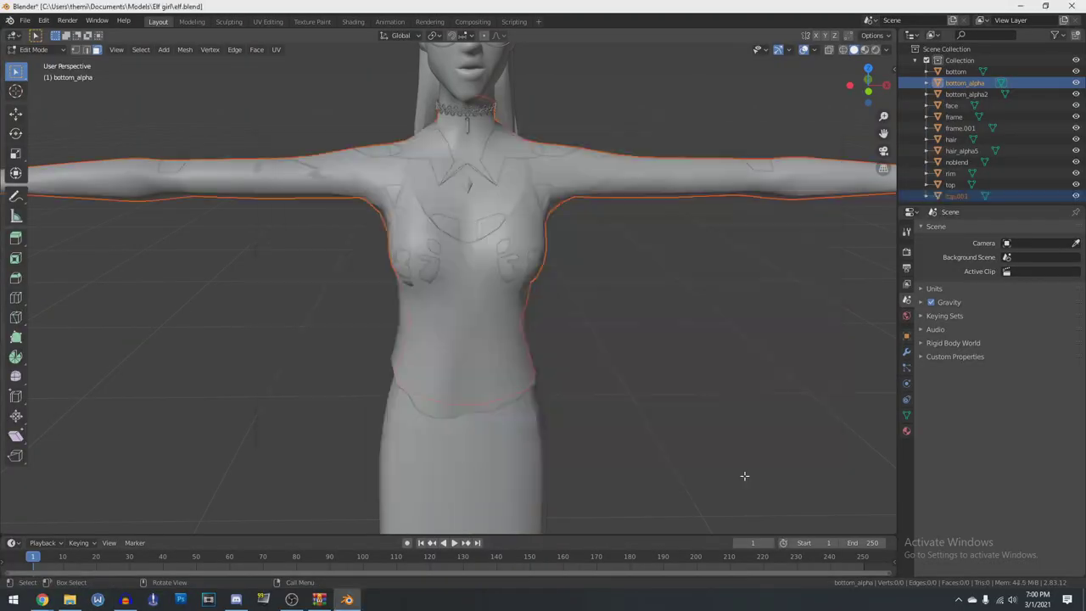
Import the extracted top mesh into the Blender scene and toggle the noblend object's visibility to compare them
click(718, 476)
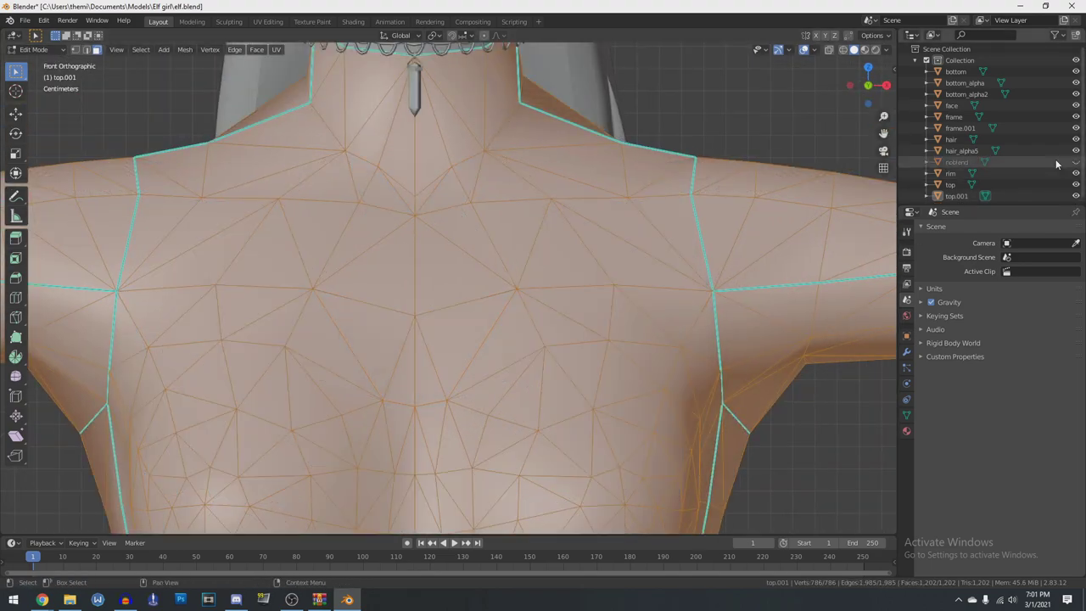
click(1075, 162)
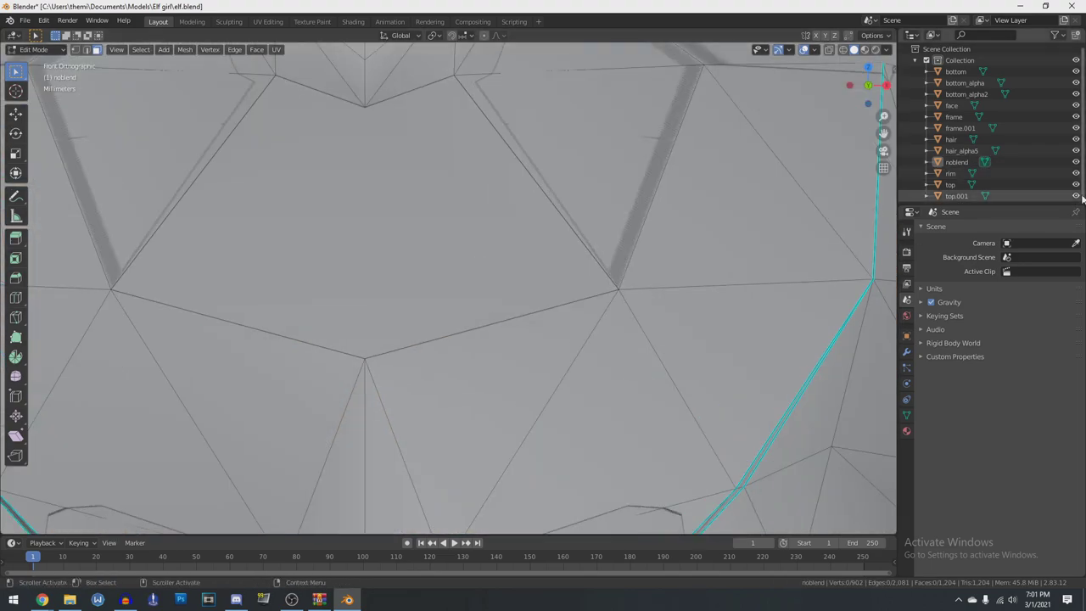
click(1075, 162)
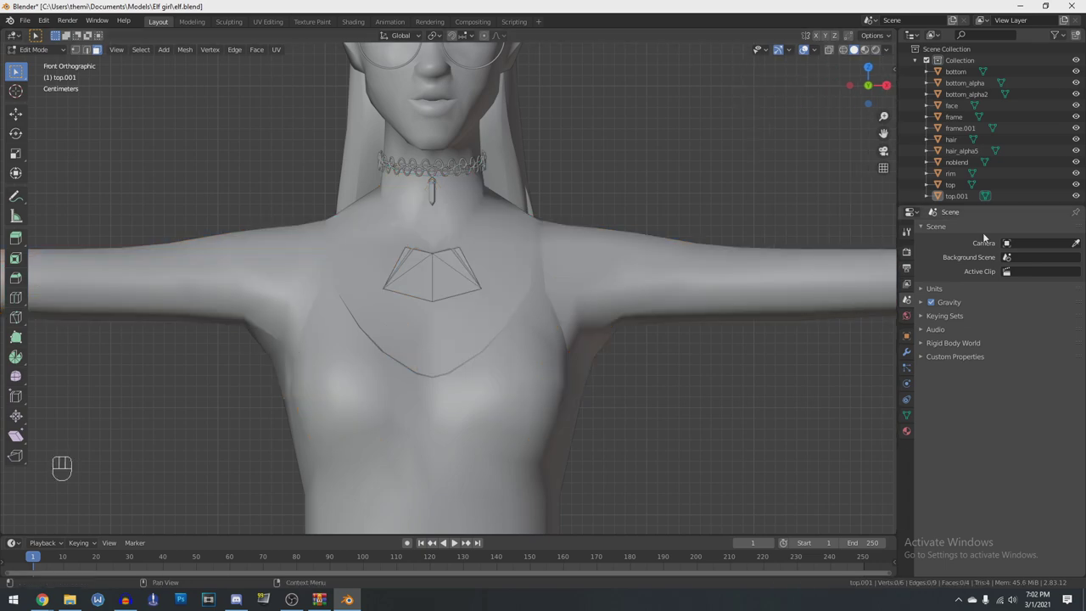
Join the trimmed chest patch top.001 into the noblend body object and open the combined mesh for editing
key(Tab)
ctrl+click(959, 166)
key(ctrl+j)
key(Tab)
Merge the overlapping vertices at the lower centre point of the chest patch
drag(434, 316, 394, 339)
key(ctrl+m)
right_click(515, 342)
key(alt+m)
key(shift+m)
key(m)
click(417, 363)
Merge the overlapping vertices at the two upper corners of the chest patch with the surrounding body mesh
scroll(417, 363, up, 4)
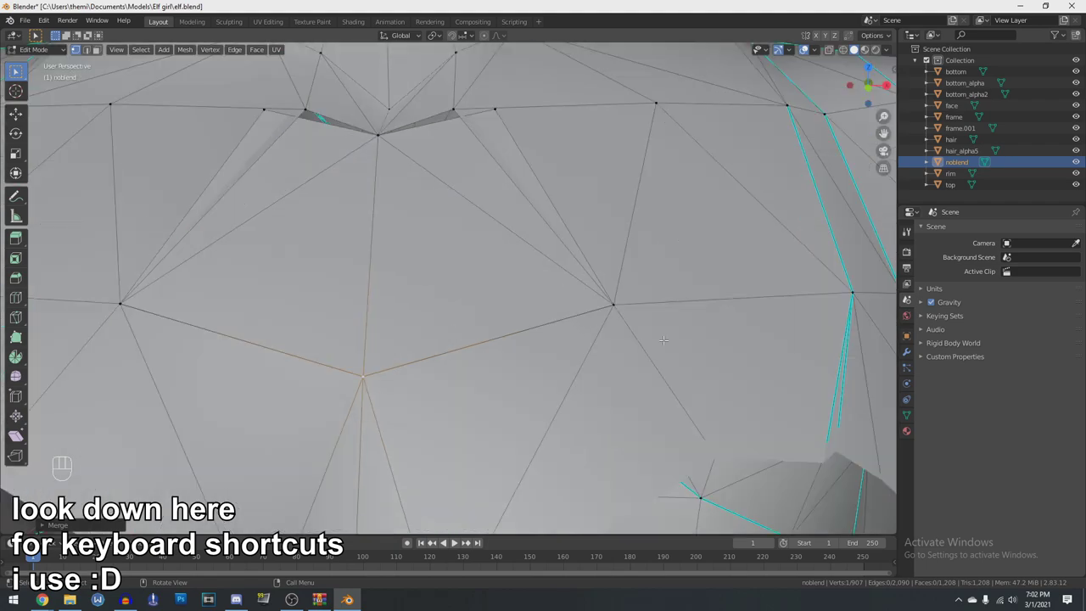
middle_drag(424, 323, 526, 340)
key(alt+a)
key(m)
click(599, 167)
middle_drag(599, 167, 543, 172)
drag(360, 161, 415, 193)
key(m)
click(418, 195)
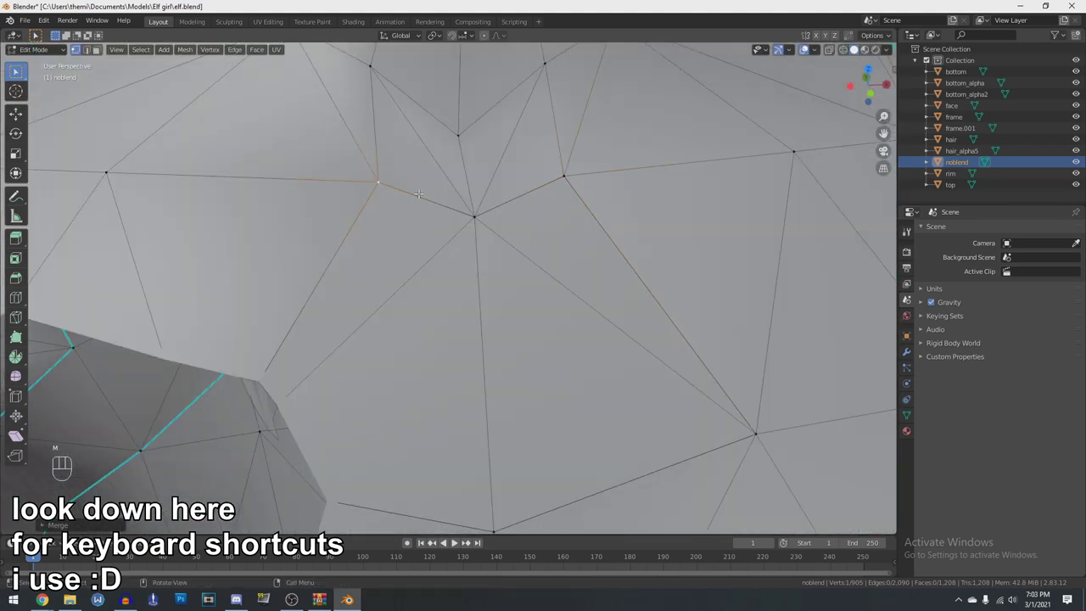
Merge the two vertices at the centre notch in the chest patch's upper edge
scroll(475, 190, down, 5)
mouse_move(475, 191)
middle_down()
mouse_move(704, 252)
mouse_move(523, 232)
middle_up()
drag(441, 194, 523, 233)
key(z)
scroll(468, 217, up, 4)
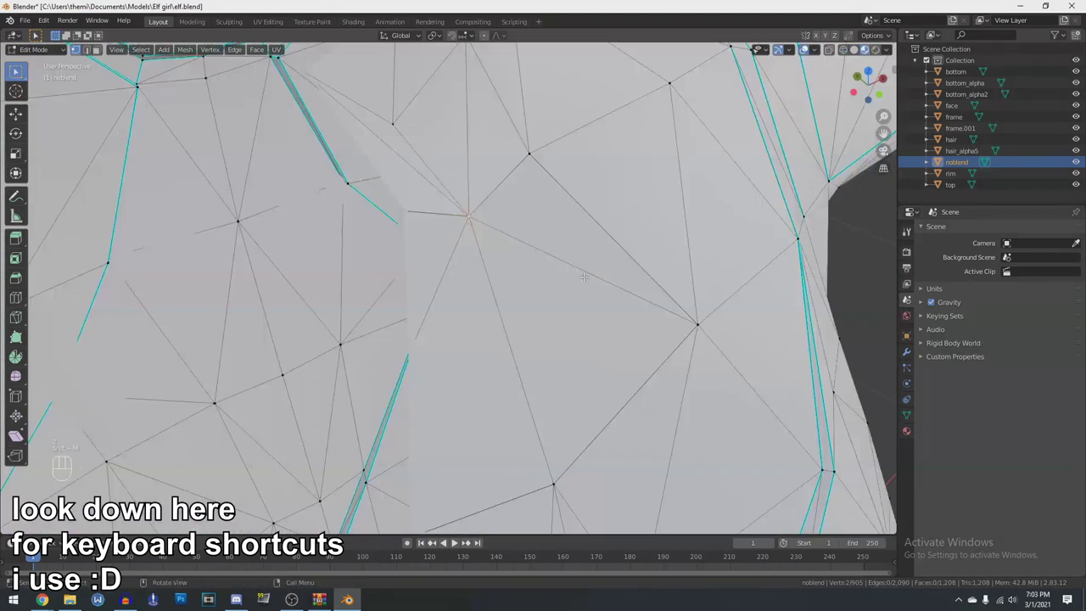
key(m)
click(698, 424)
Merge the remaining overlapping vertices at the outer side corners of the chest patch in wireframe view
scroll(694, 361, down, 3)
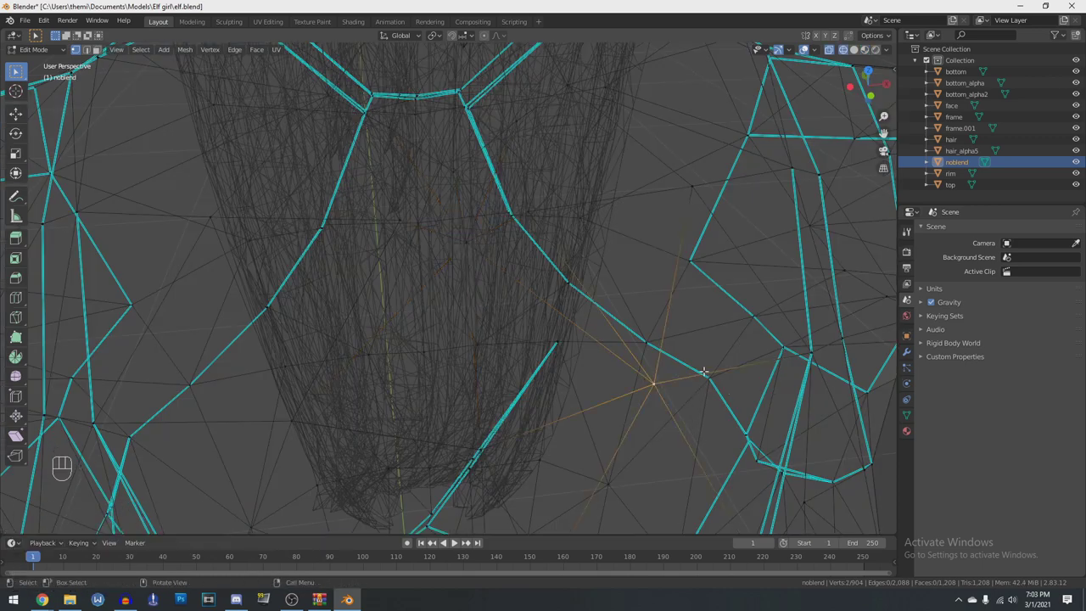
drag(264, 440, 325, 401)
key(m)
click(325, 400)
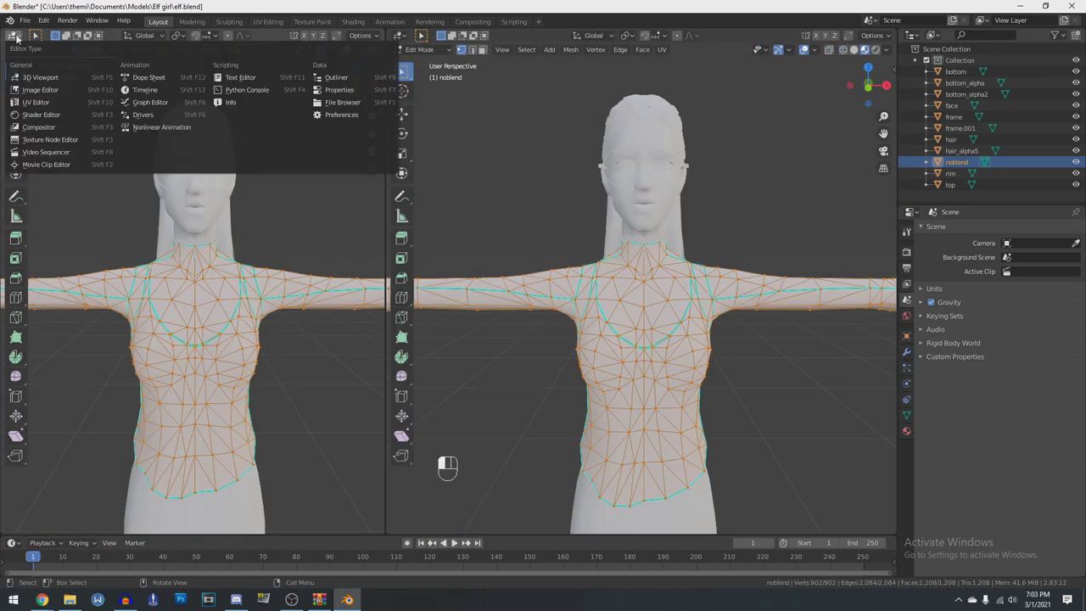
Show the body mesh in a UV Editor beside the 3D view and turn on vertex snapping for UVs
click(42, 95)
scroll(205, 182, up, 3)
shift+middle_drag(277, 285, 270, 328)
scroll(170, 284, up, 7)
click(245, 291)
click(235, 35)
click(251, 36)
click(252, 81)
Move the misplaced UV vertices of the chest patch so they snap onto the adjoining vertices
key(g)
shift+middle_drag(288, 209, 222, 266)
click(181, 256)
key(g)
click(184, 257)
scroll(184, 257, down, 7)
shift+middle_drag(184, 178, 300, 347)
scroll(272, 331, up, 7)
click(281, 372)
scroll(263, 339, down, 5)
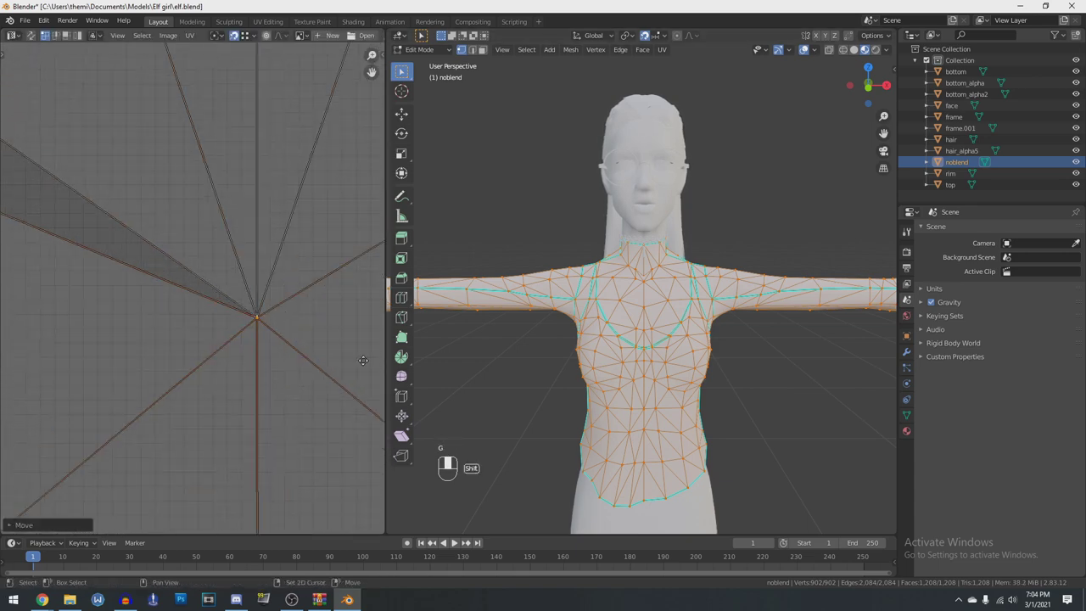
click(12, 35)
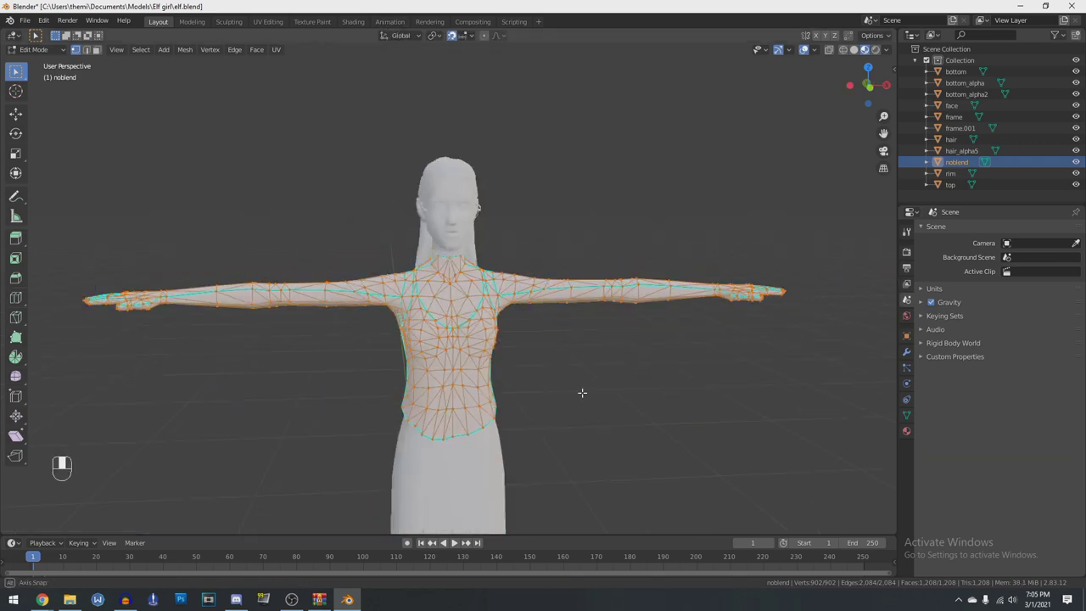
Leave mesh editing, rename the neck accessory object frame.001 as choker, and save the file
key(Tab)
scroll(558, 338, down, 2)
scroll(626, 383, up, 5)
click(954, 116)
shift+middle_drag(509, 212, 520, 331)
scroll(520, 331, up, 2)
double_click(959, 128)
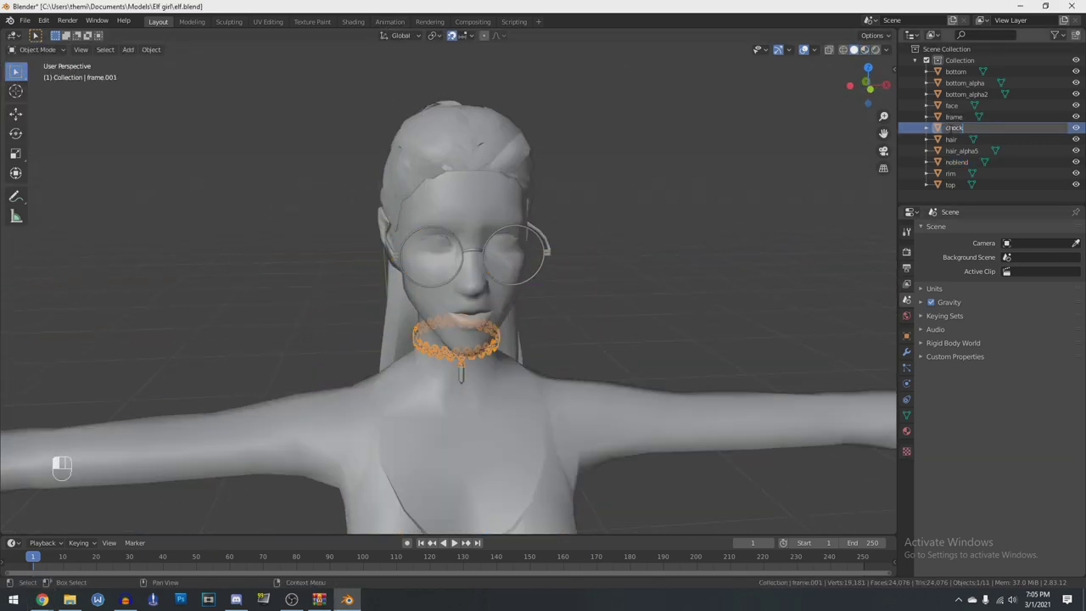
text(choker)
key(Return)
key(ctrl+s)
scroll(653, 406, down, 10)
click(965, 94)
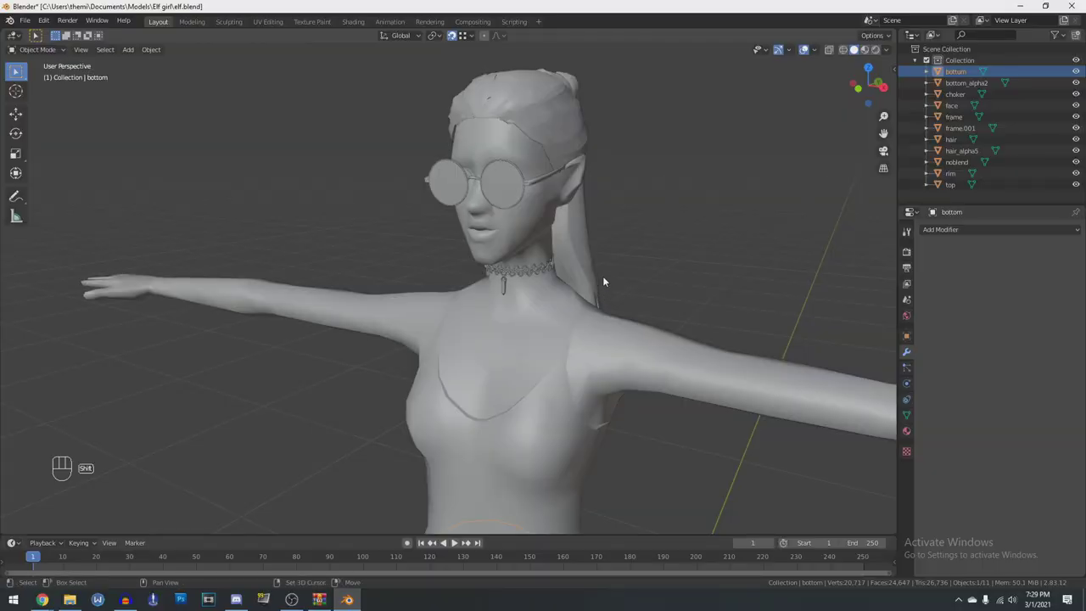
Convert all triangles of the bottom mesh to quads with Tris to Quads
shift+middle_drag(602, 276, 590, 347)
scroll(569, 375, up, 4)
scroll(570, 375, down, 5)
shift+middle_drag(567, 393, 628, 93)
click(38, 49)
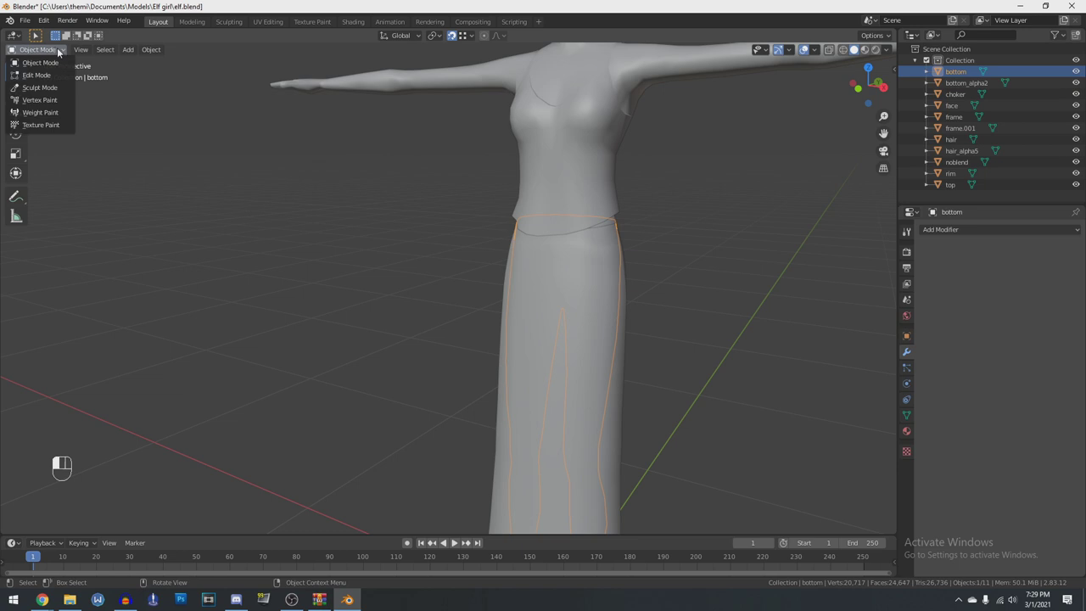
click(36, 73)
middle_drag(397, 316, 526, 337)
scroll(526, 337, down, 4)
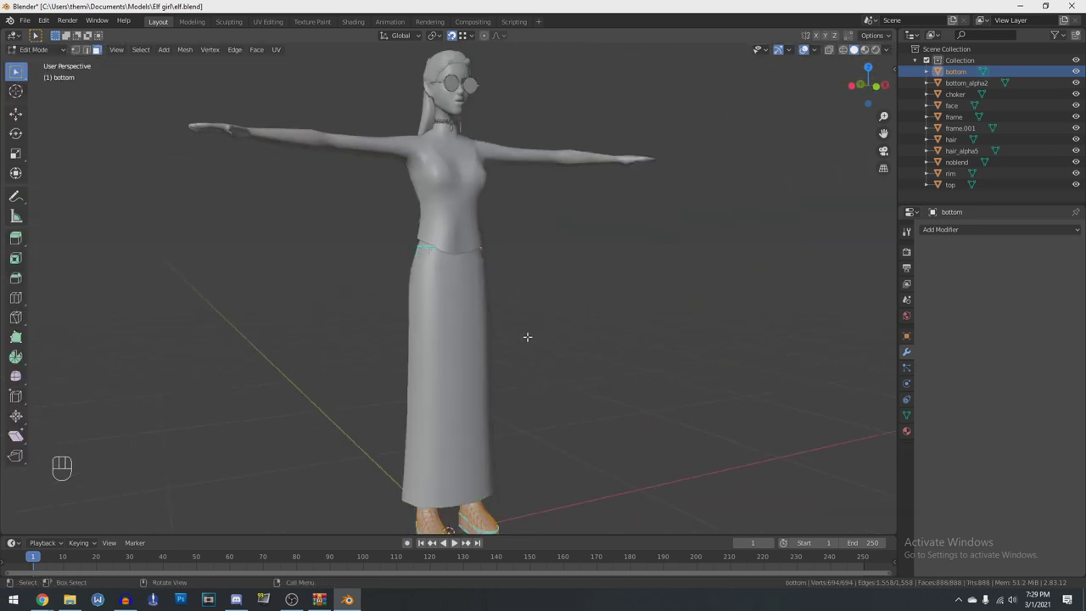
shift+middle_drag(552, 435, 574, 328)
scroll(574, 335, up, 3)
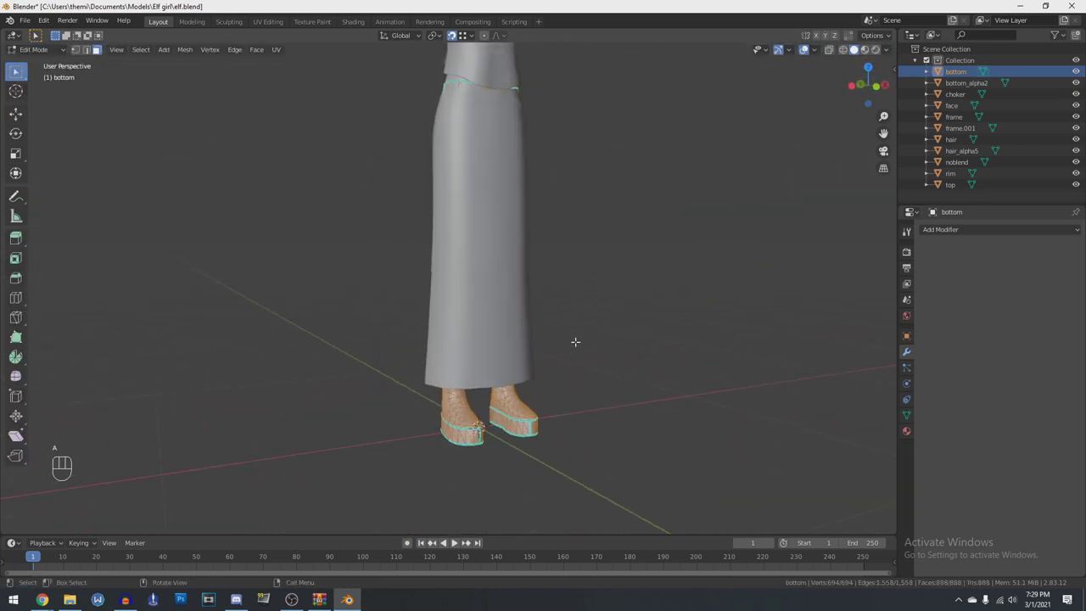
key(F3)
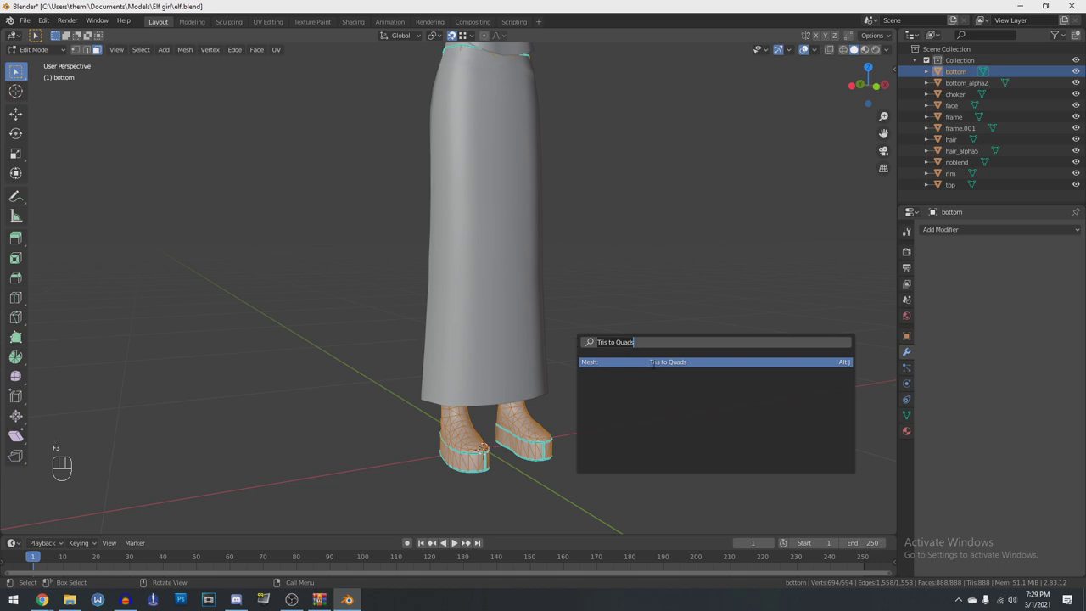
click(653, 362)
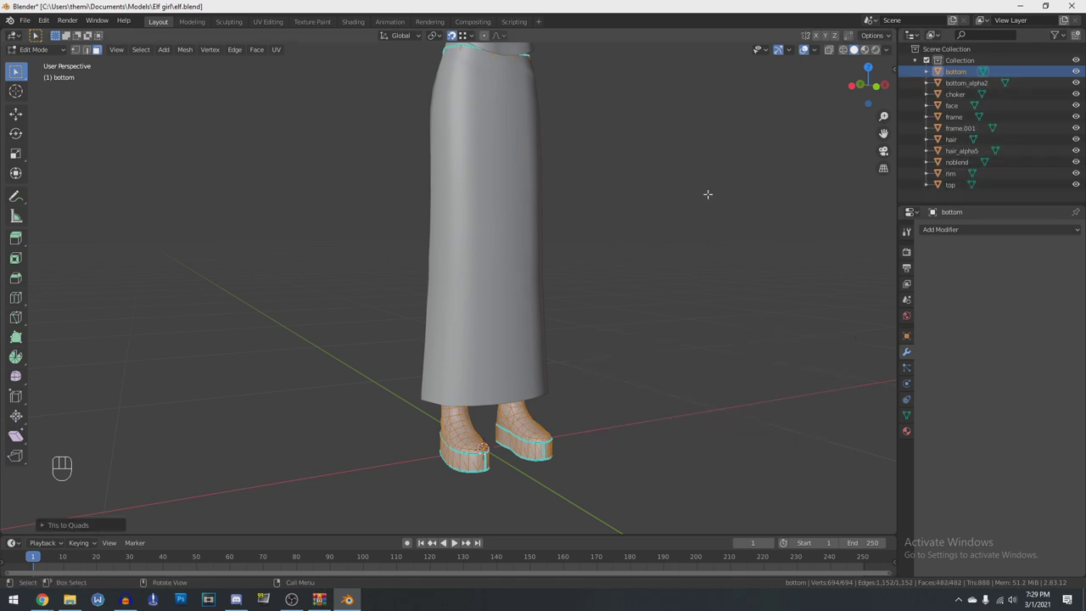
shift+middle_drag(616, 134, 628, 362)
key(Tab)
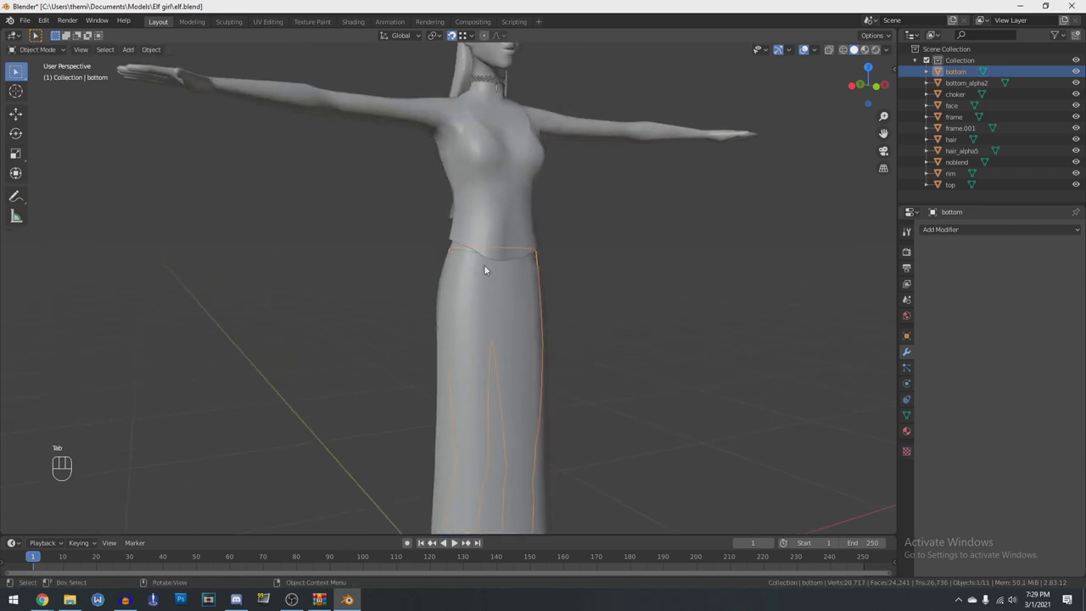
Convert all triangles of the bottom_alpha2 mesh to quads
click(972, 84)
key(Tab)
shift+middle_drag(650, 252, 657, 319)
key(F3)
click(672, 329)
click(36, 50)
click(40, 62)
Convert all triangles of the choker mesh to quads
click(957, 94)
shift+middle_drag(641, 181, 637, 308)
scroll(637, 308, up, 8)
click(37, 51)
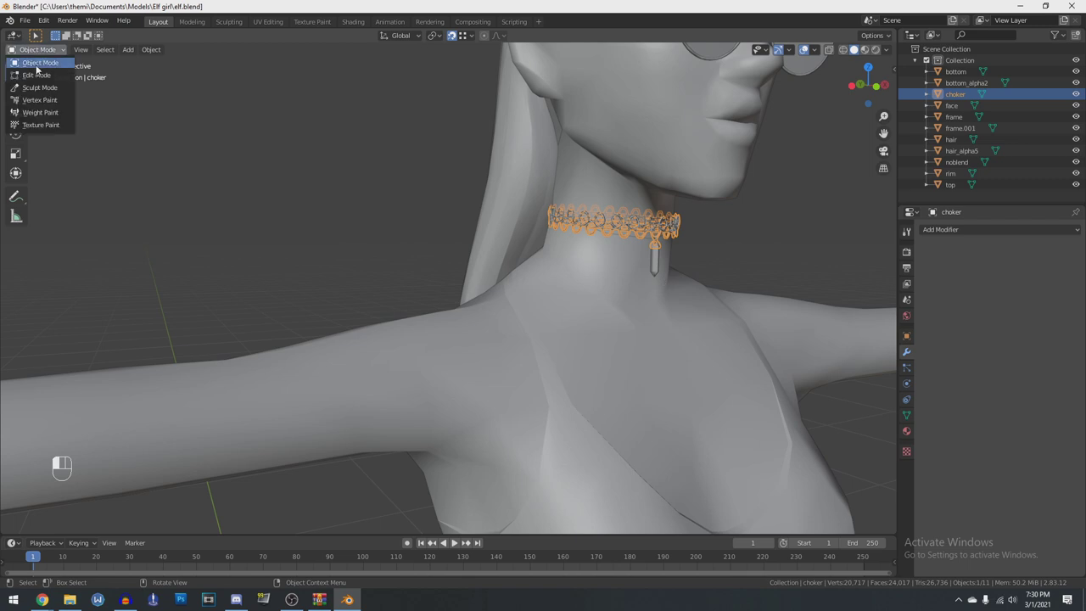
click(38, 75)
key(a)
key(F3)
key(Return)
click(34, 49)
click(38, 60)
Convert all triangles of the face mesh to quads
click(951, 105)
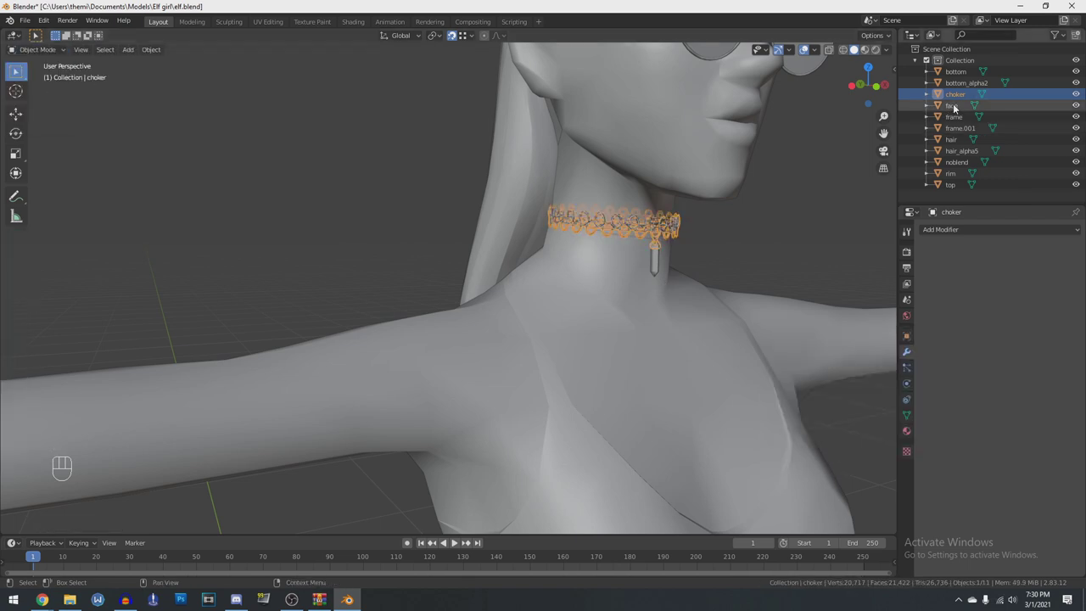
key(Tab)
scroll(666, 229, down, 4)
key(F3)
click(677, 316)
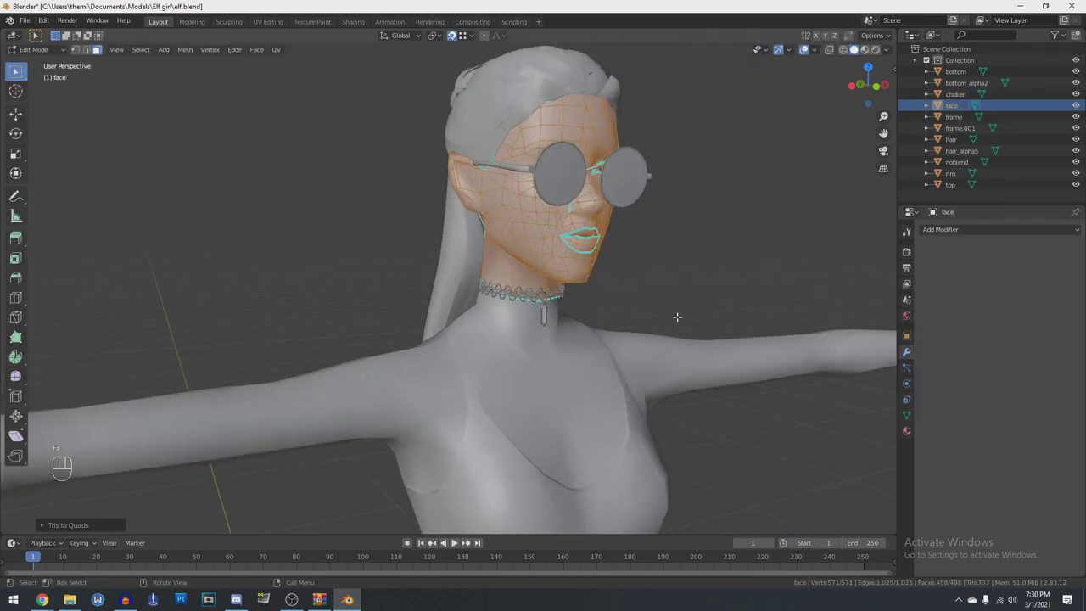
key(Tab)
Convert the triangles of the frame.001 glasses mesh and the hair mesh to quads
click(626, 180)
click(626, 180)
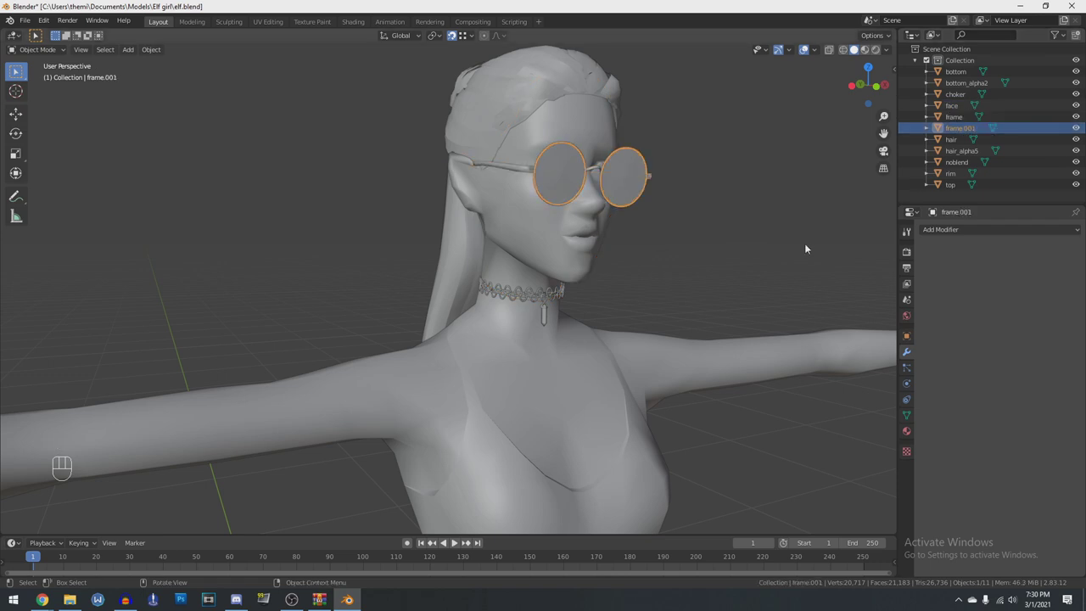
key(Tab)
middle_drag(693, 277, 703, 334)
key(Tab)
key(a)
key(alt+a)
key(Tab)
key(alt+j)
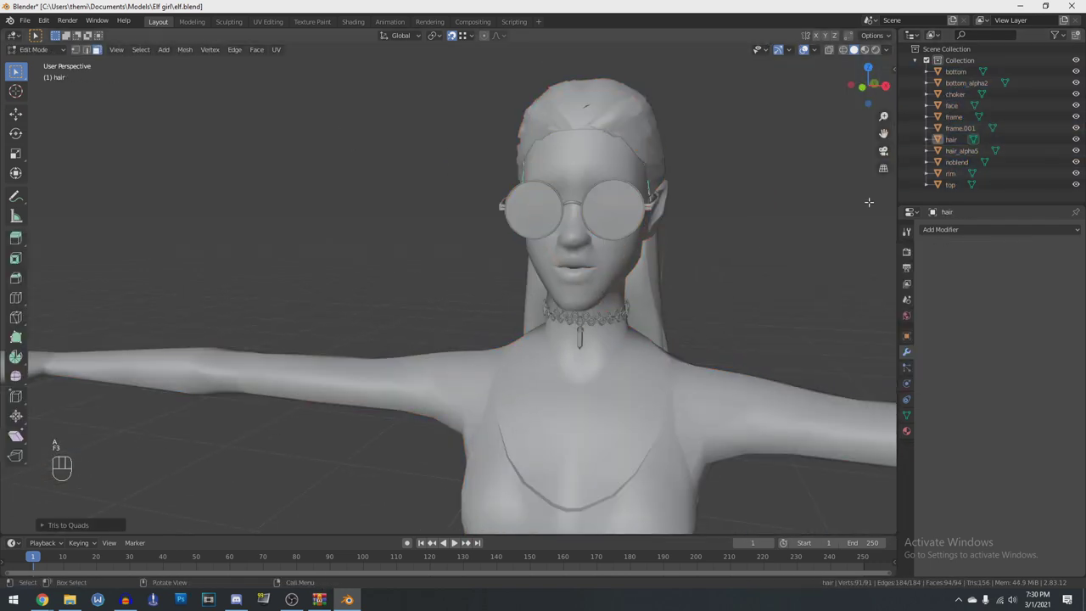
key(Tab)
Convert all triangles of the hair_alpha5 mesh to quads
click(961, 150)
key(Tab)
key(alt+j)
middle_drag(722, 323, 603, 397)
scroll(654, 349, up, 4)
scroll(509, 378, down, 3)
key(Tab)
Convert all triangles of the noblend body mesh to quads
scroll(604, 397, down, 4)
click(956, 162)
middle_drag(507, 428, 567, 336)
key(Tab)
key(F3)
key(Return)
key(Tab)
Convert all triangles of the rim mesh to quads
click(951, 173)
key(Tab)
key(F3)
key(Return)
key(Tab)
Convert all triangles of the top mesh to quads
click(950, 185)
shift+middle_drag(613, 430, 777, 375)
key(Tab)
key(F3)
key(Return)
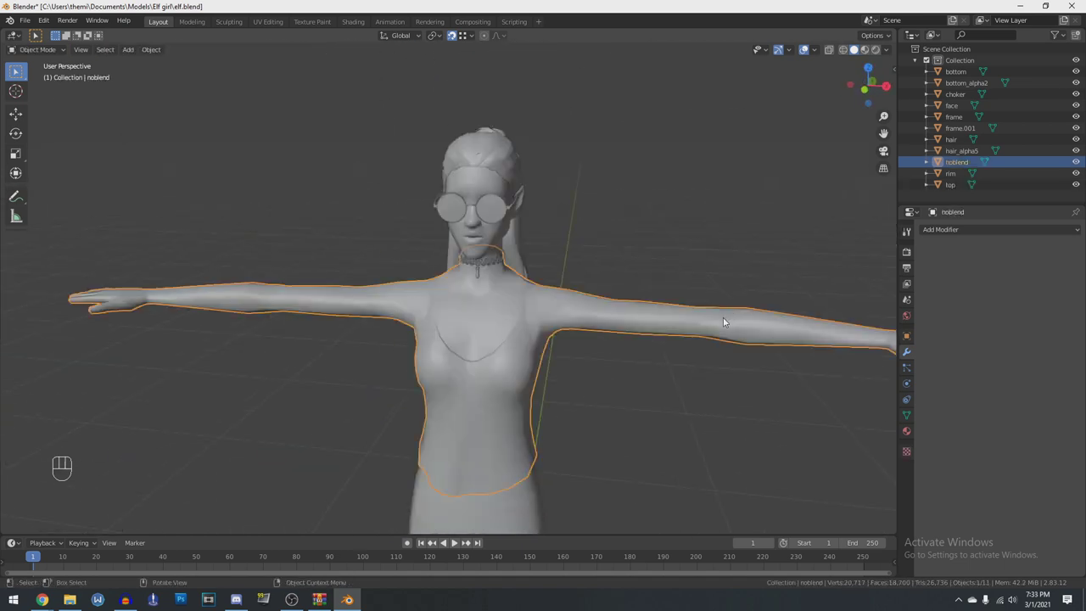
Show the noblend object's materials and put its mesh in Edit Mode
middle_drag(722, 317, 711, 295)
scroll(717, 318, up, 3)
scroll(728, 339, up, 1)
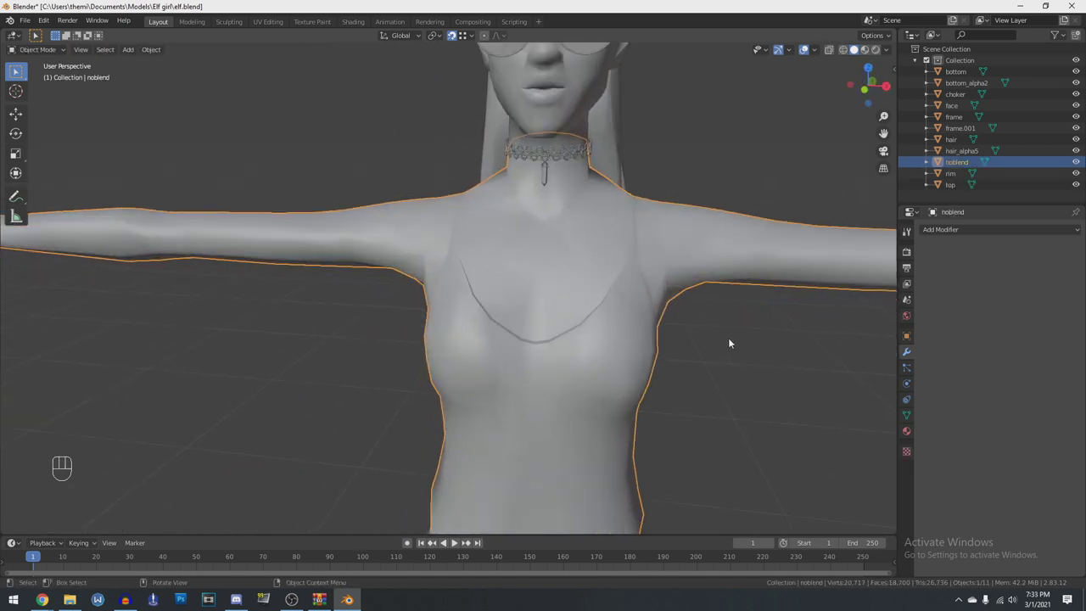
scroll(728, 339, down, 2)
scroll(763, 350, up, 1)
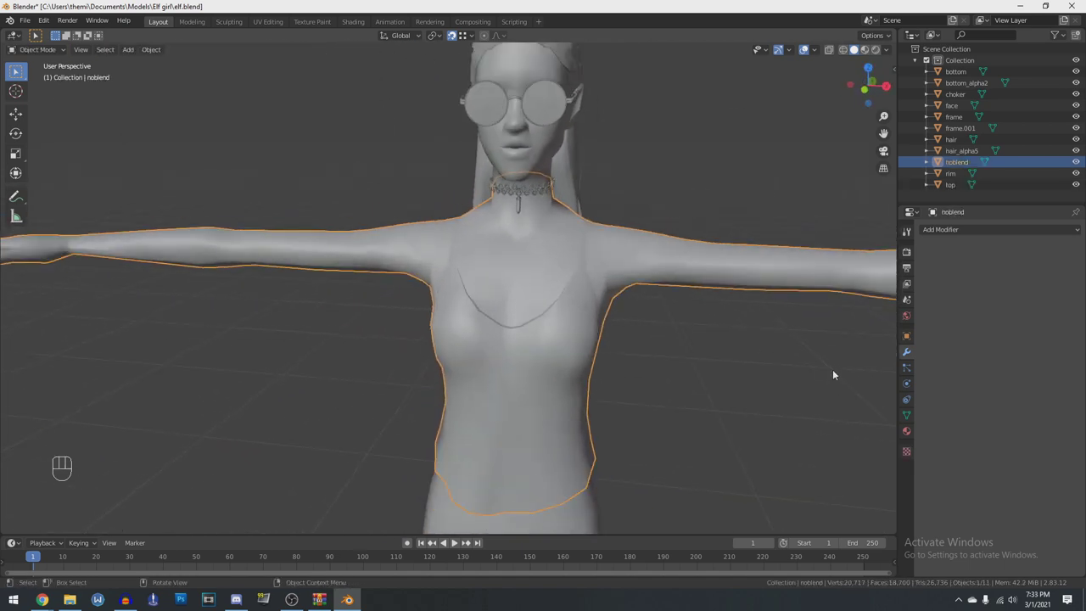
click(906, 431)
shift+middle_drag(695, 384, 609, 294)
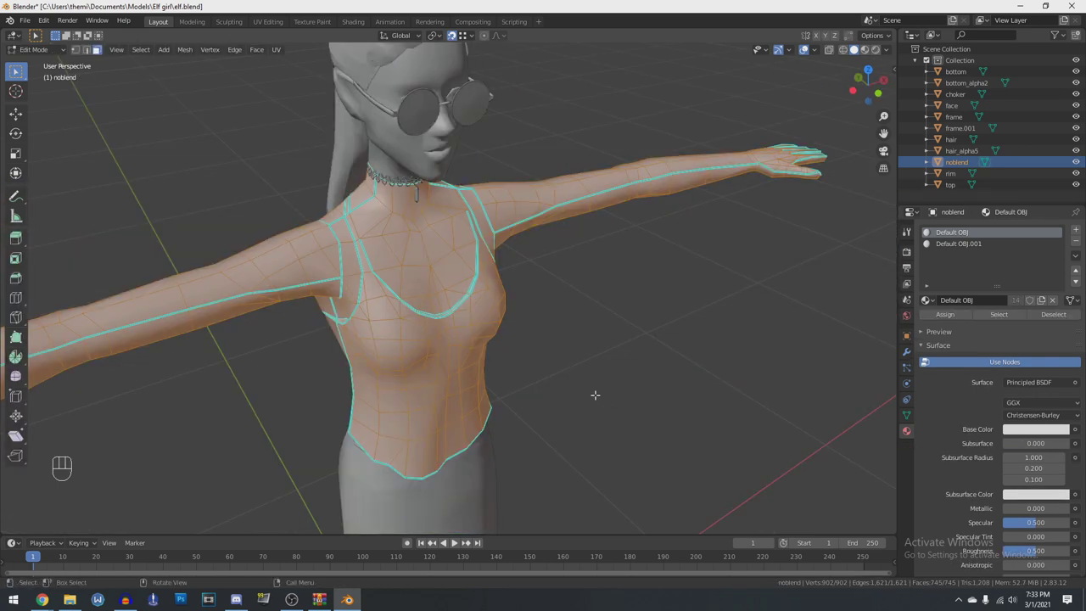
scroll(585, 377, up, 2)
middle_drag(578, 365, 603, 379)
mouse_move(537, 303)
middle_down()
mouse_move(620, 315)
mouse_move(538, 313)
middle_up()
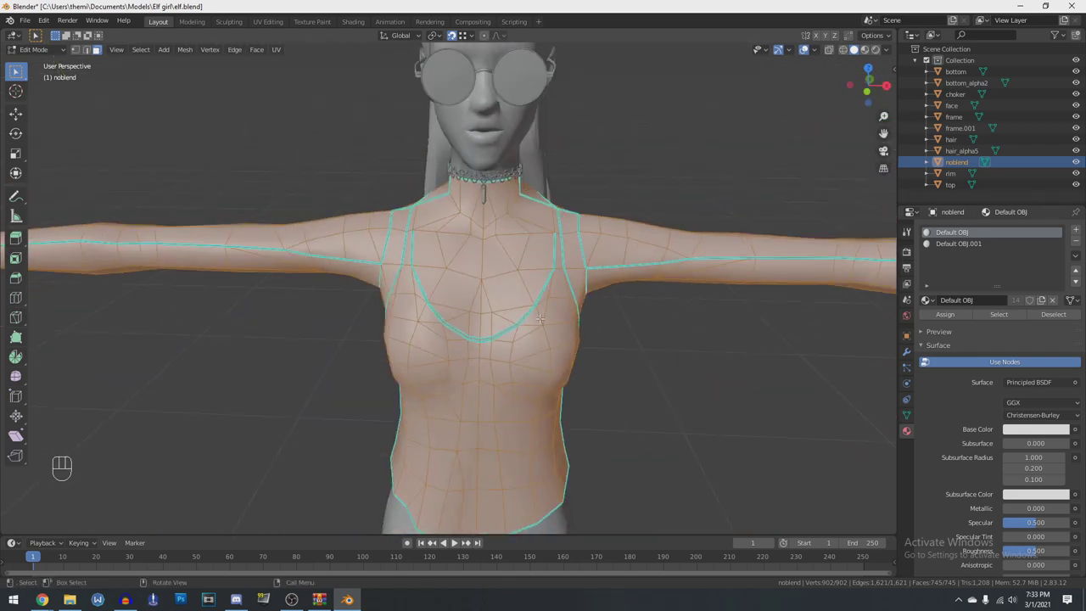
Deselect the whole noblend mesh and select the linked faces of the tank top's front section
key(alt+a)
key(l)
scroll(475, 331, up, 2)
shift+middle_drag(462, 318, 611, 362)
scroll(593, 365, down, 5)
key(l)
middle_drag(404, 406, 586, 397)
Hide hair_alpha5 and add further linked sections of the tank top to the face selection
click(1075, 151)
scroll(585, 331, up, 5)
middle_drag(585, 331, 524, 322)
key(l)
key(l)
key(l)
middle_drag(432, 357, 314, 320)
scroll(516, 318, up, 5)
scroll(509, 318, down, 4)
key(l)
key(l)
Complete the tank top face selection with its remaining linked pieces, leaving the skin areas unselected
middle_drag(226, 320, 627, 373)
middle_drag(627, 373, 589, 445)
key(l)
key(l)
key(l)
middle_drag(554, 403, 657, 335)
scroll(500, 339, up, 3)
key(c)
right_click(657, 335)
scroll(653, 335, down, 4)
middle_drag(615, 348, 662, 295)
key(l)
key(l)
mouse_move(498, 380)
middle_down()
mouse_move(727, 400)
mouse_move(704, 390)
mouse_move(611, 395)
mouse_move(635, 354)
mouse_move(740, 356)
middle_up()
Use Material Preview shading and set the Default OBJ material's surface shader to Diffuse BSDF
key(z)
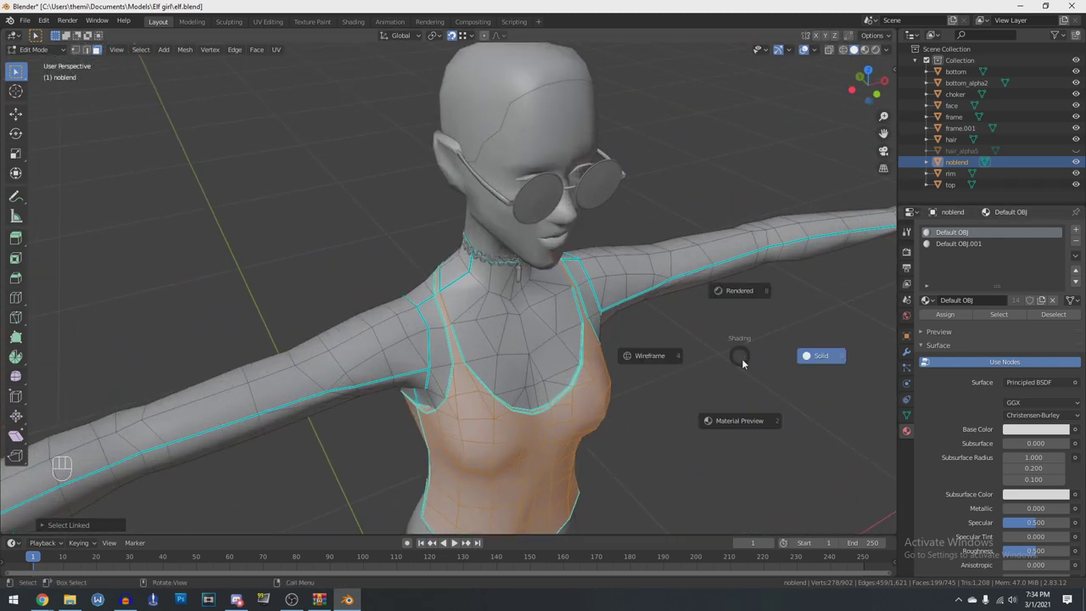
click(731, 421)
mouse_move(727, 416)
middle_down()
mouse_move(700, 407)
mouse_move(894, 392)
middle_up()
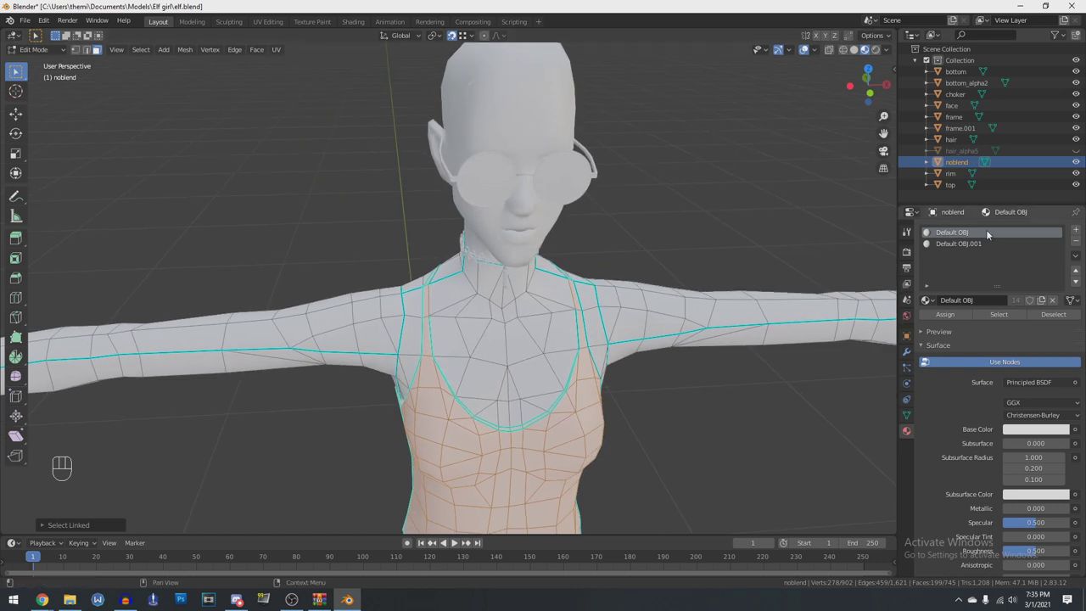
click(1018, 382)
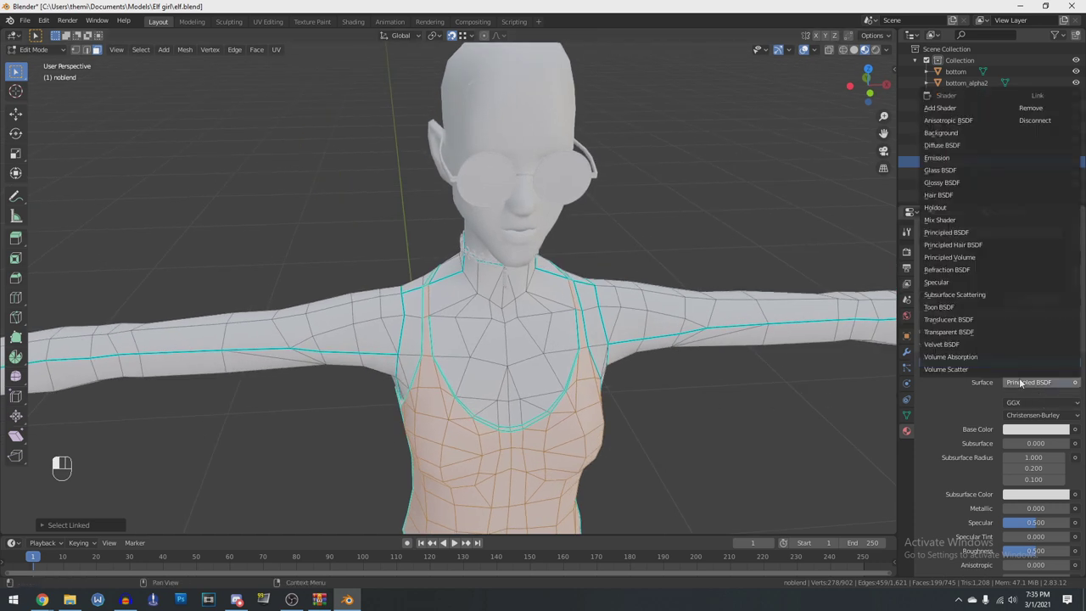
click(953, 145)
Split the 3D view vertically and turn the new area into a Shader Editor
drag(6, 31, 505, 127)
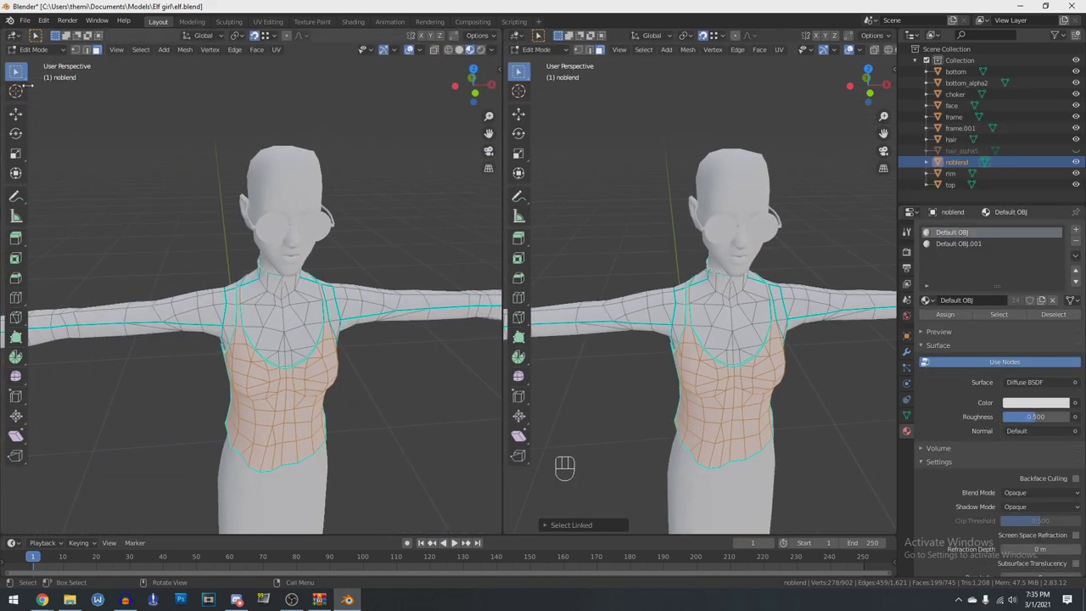
click(15, 35)
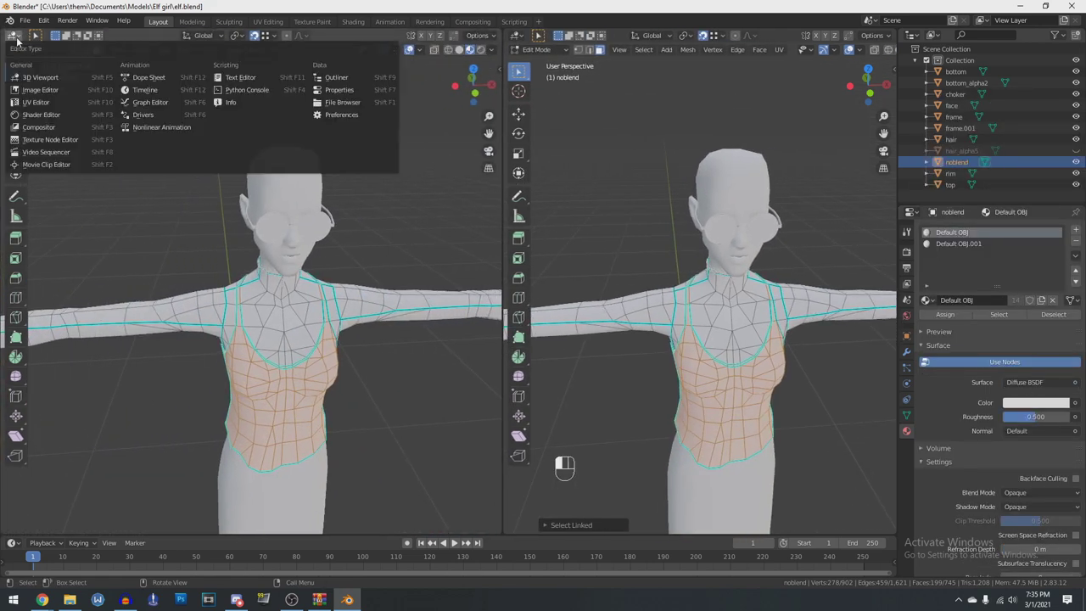
click(47, 118)
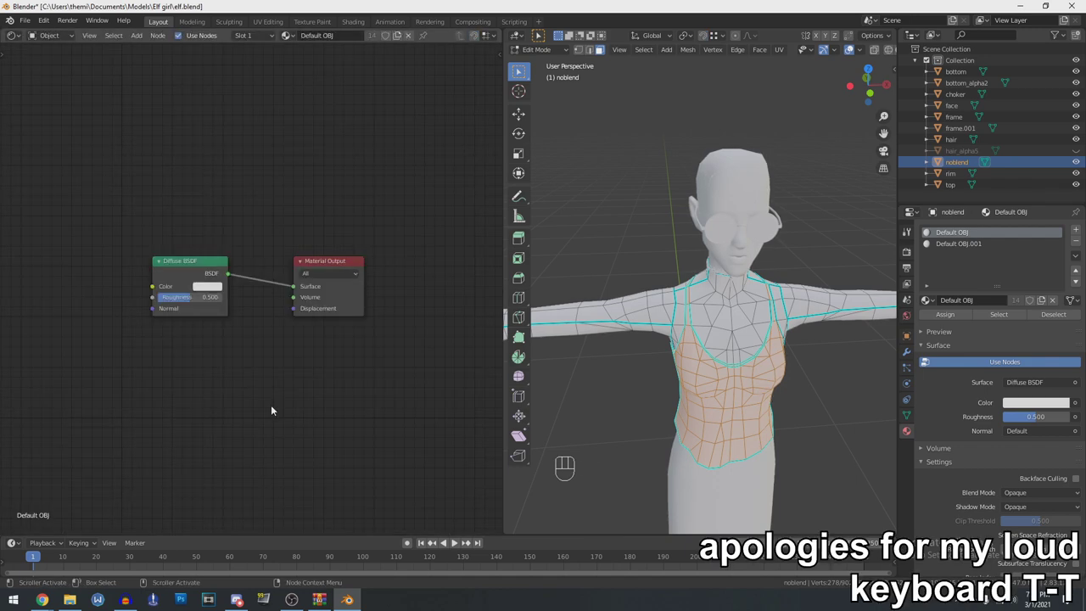
Add an Image Texture node and connect its Color output to the Diffuse BSDF's Color input
key(shift+a)
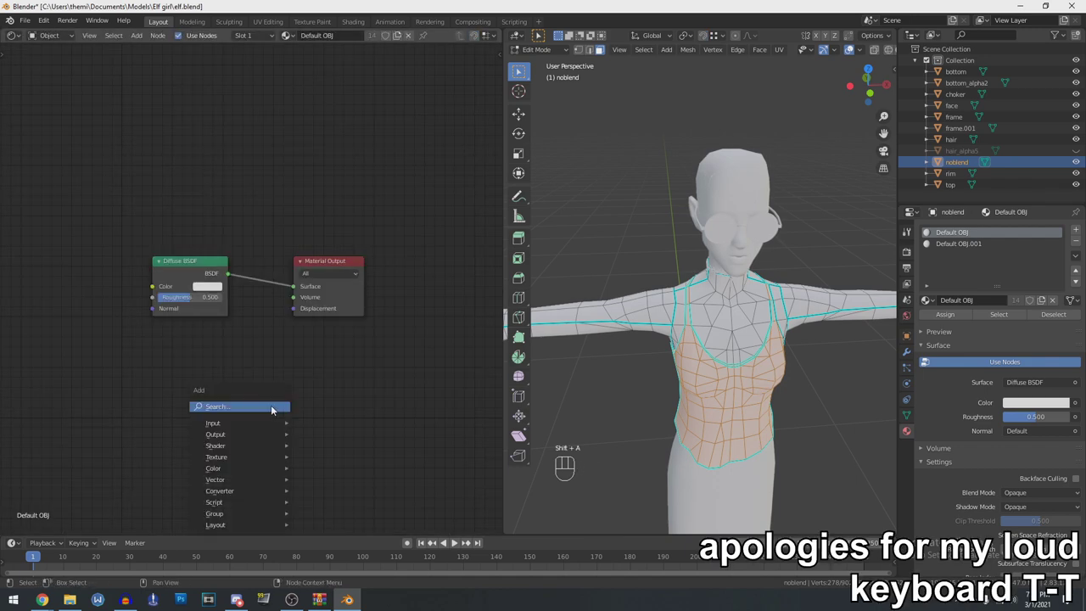
click(271, 406)
text(image)
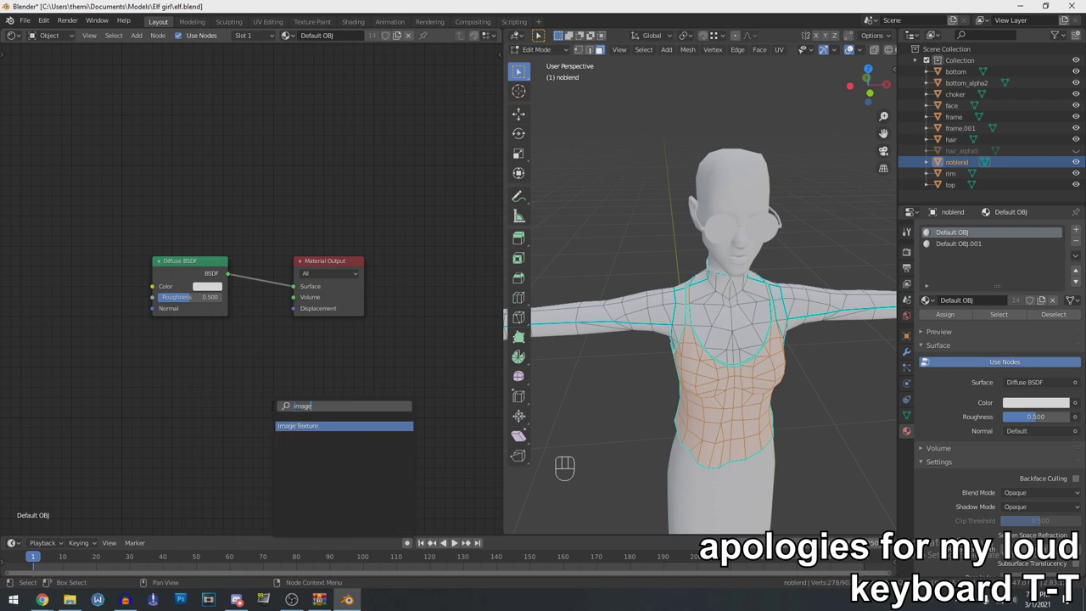
key(Return)
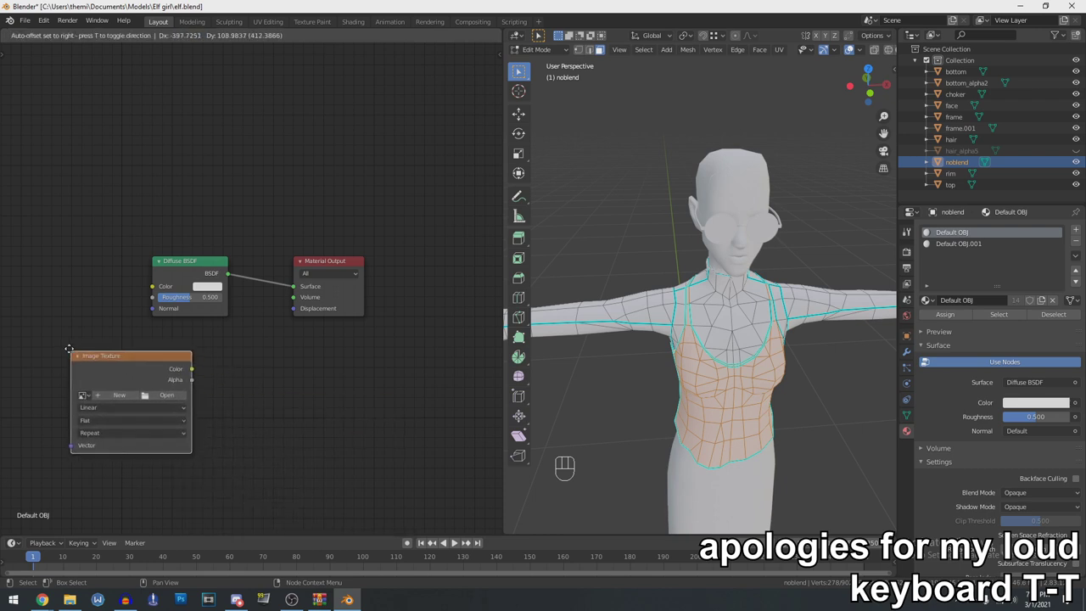
click(17, 269)
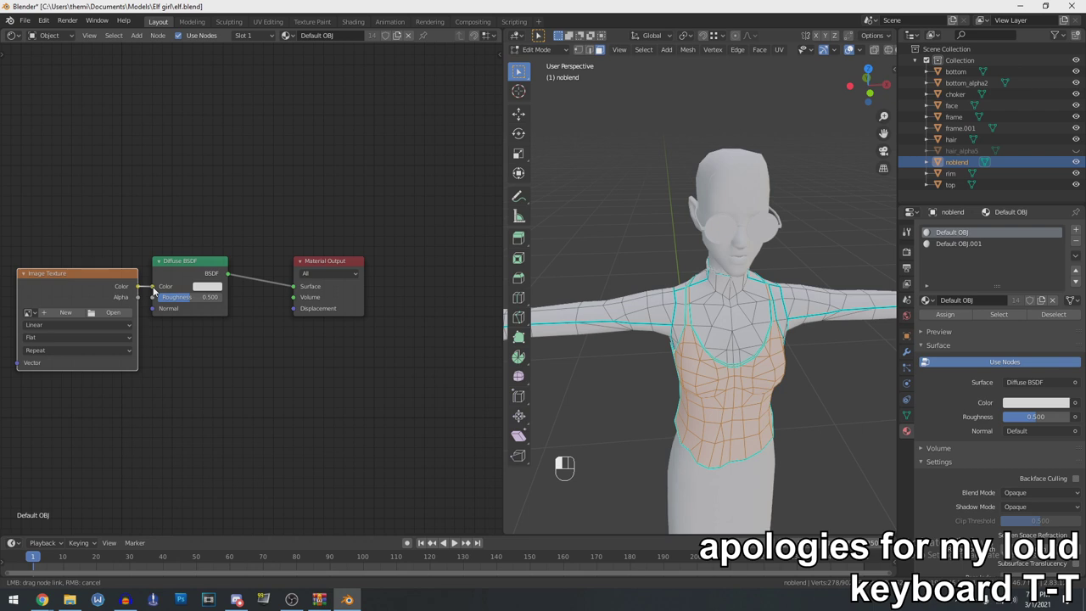
drag(154, 291, 153, 285)
Load top.png from the Textures folder into the Image Texture node, browsing the files as thumbnails
click(112, 312)
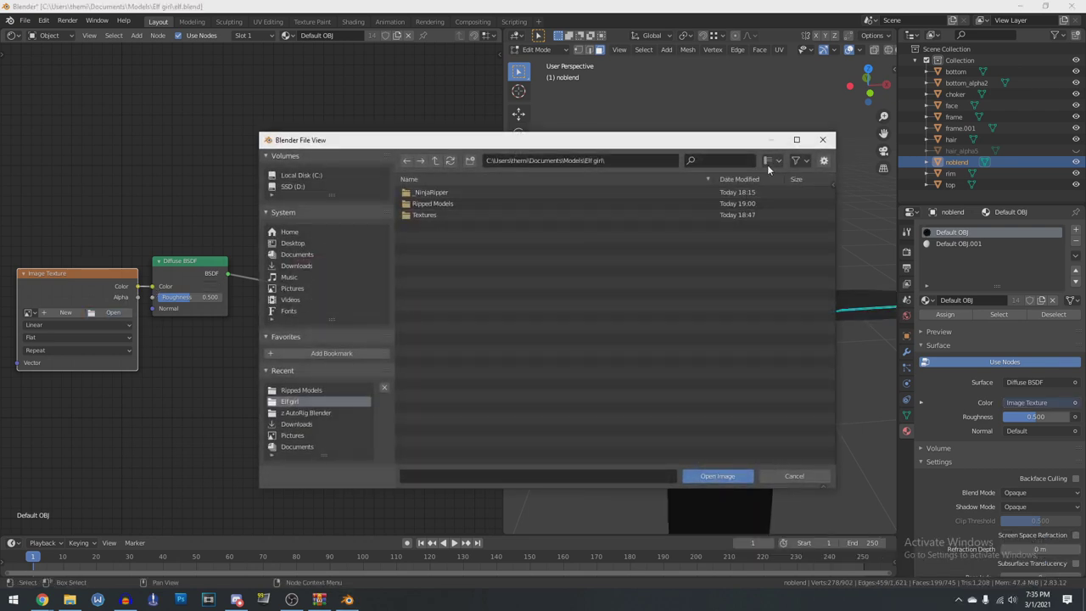
click(770, 161)
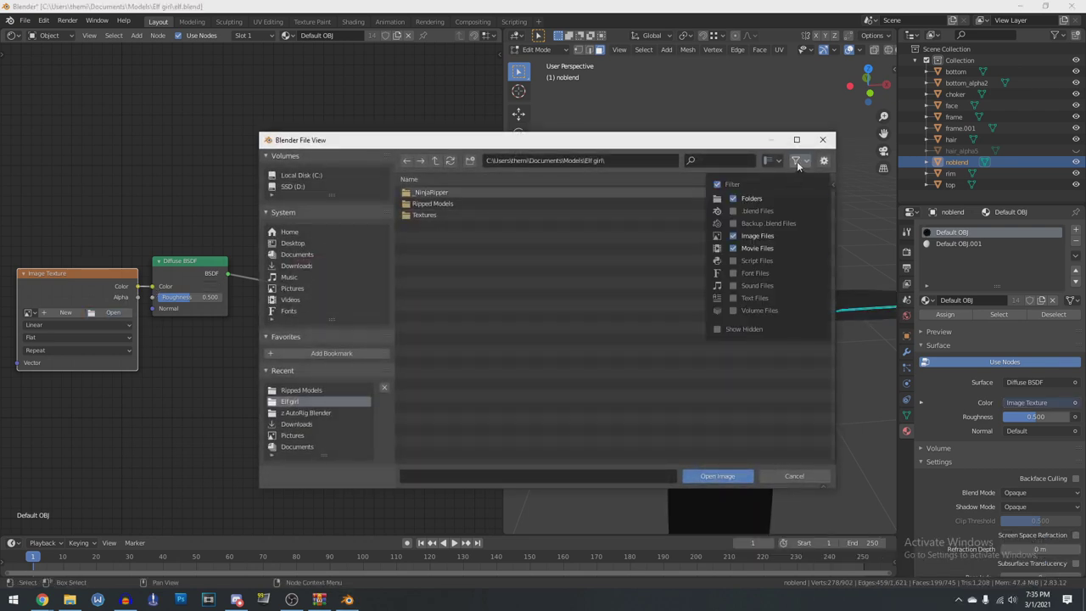
click(747, 221)
double_click(604, 225)
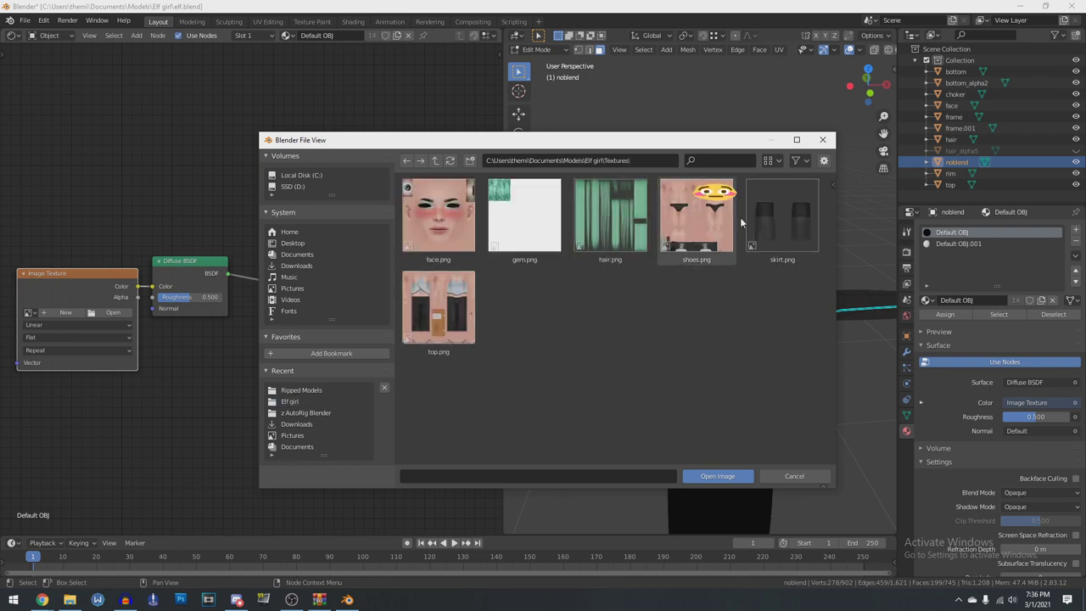
double_click(439, 299)
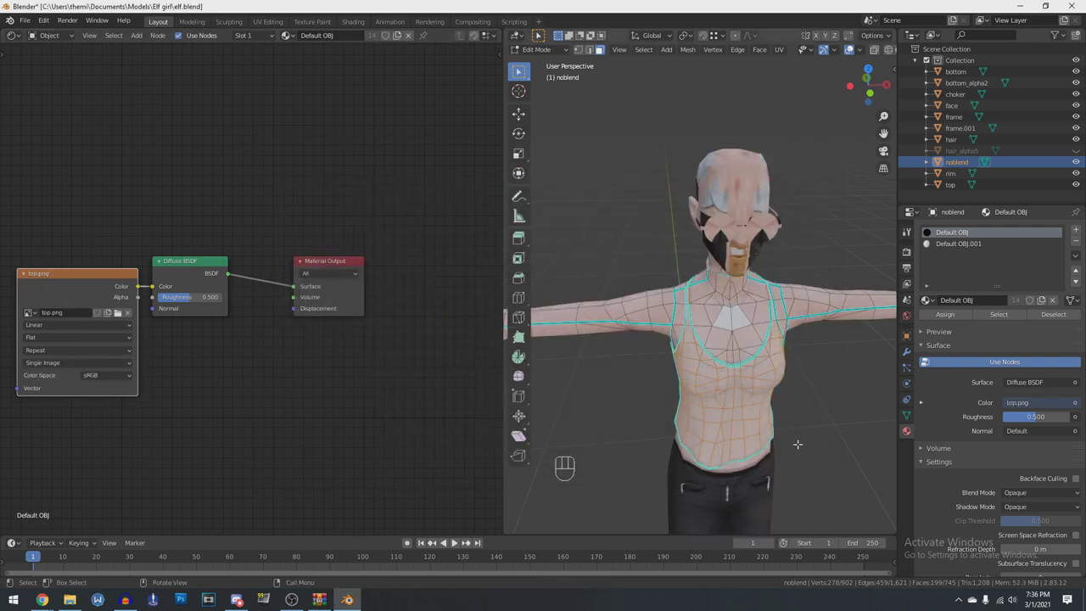
scroll(798, 445, up, 3)
middle_drag(798, 445, 771, 380)
scroll(771, 380, down, 2)
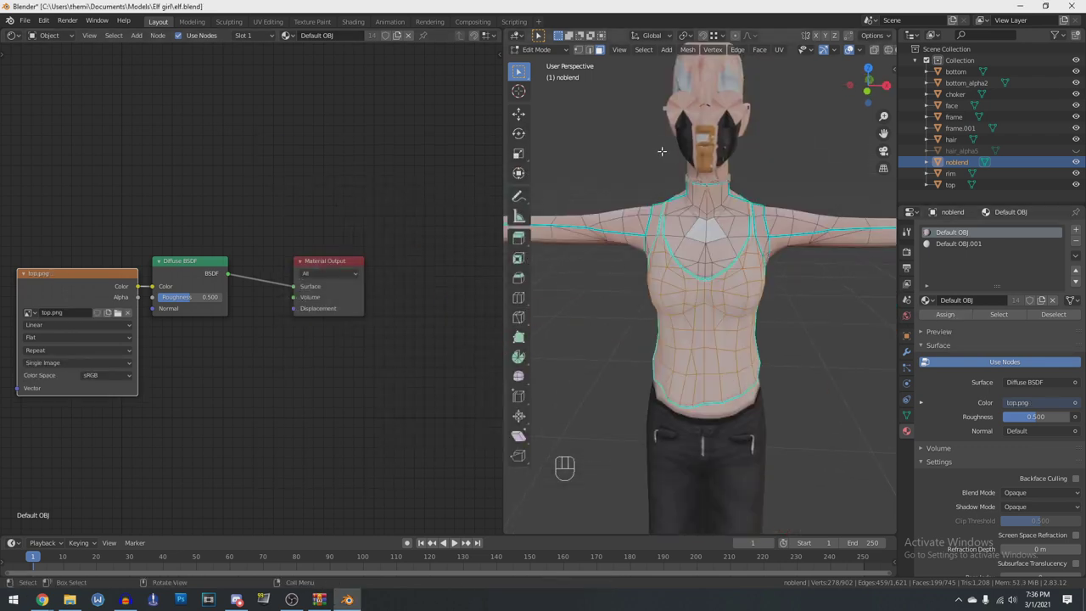
scroll(770, 271, down, 4)
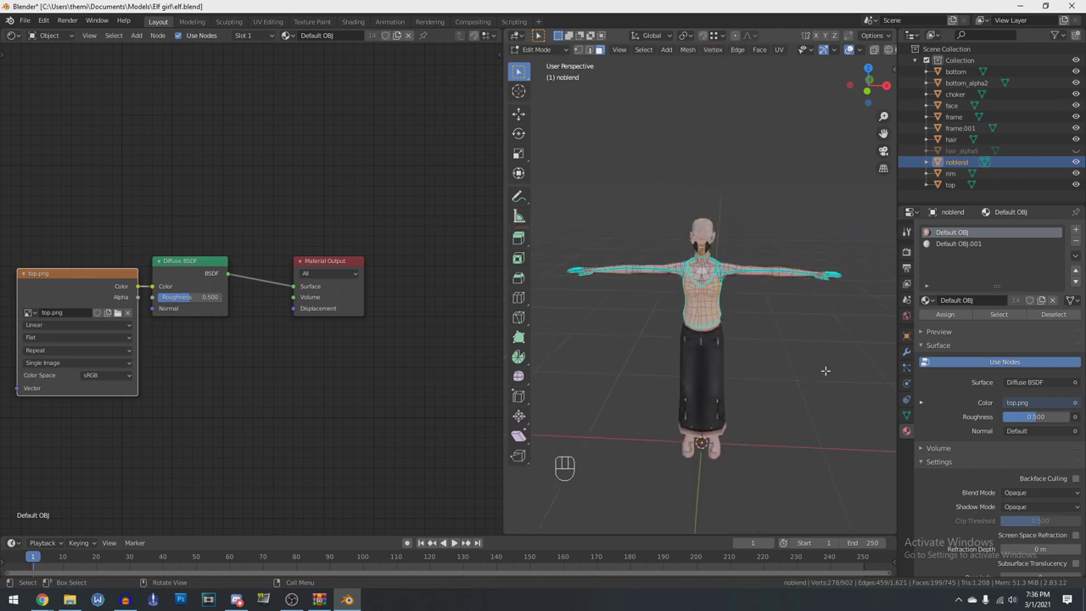
scroll(825, 370, up, 6)
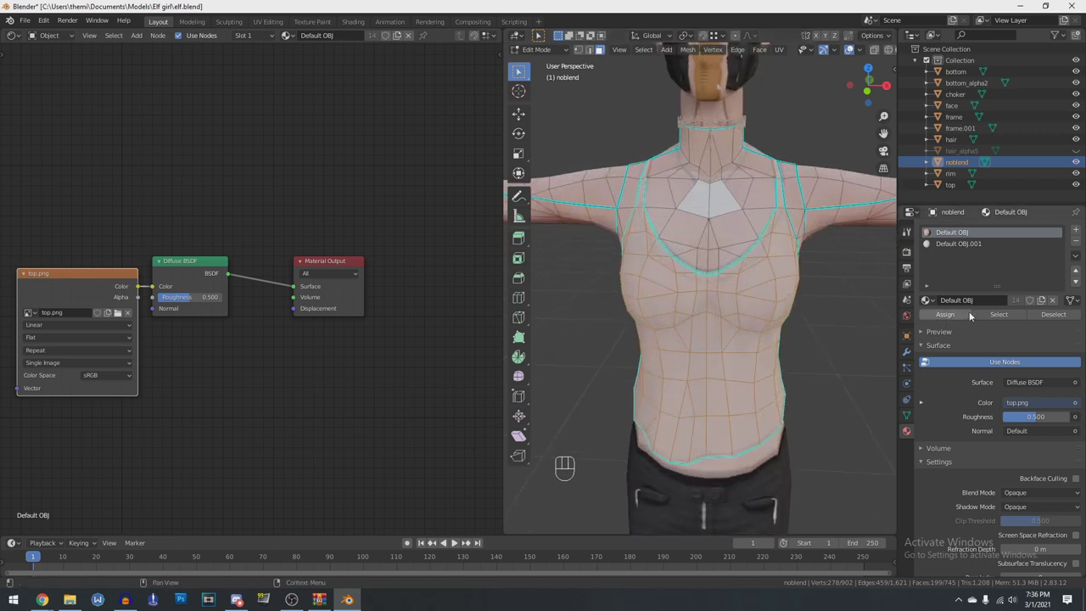
Rename the Default OBJ material as top
click(978, 297)
text(top)
key(Return)
Add a third material slot holding an independent copy of the top material, and name the copy body
click(1075, 229)
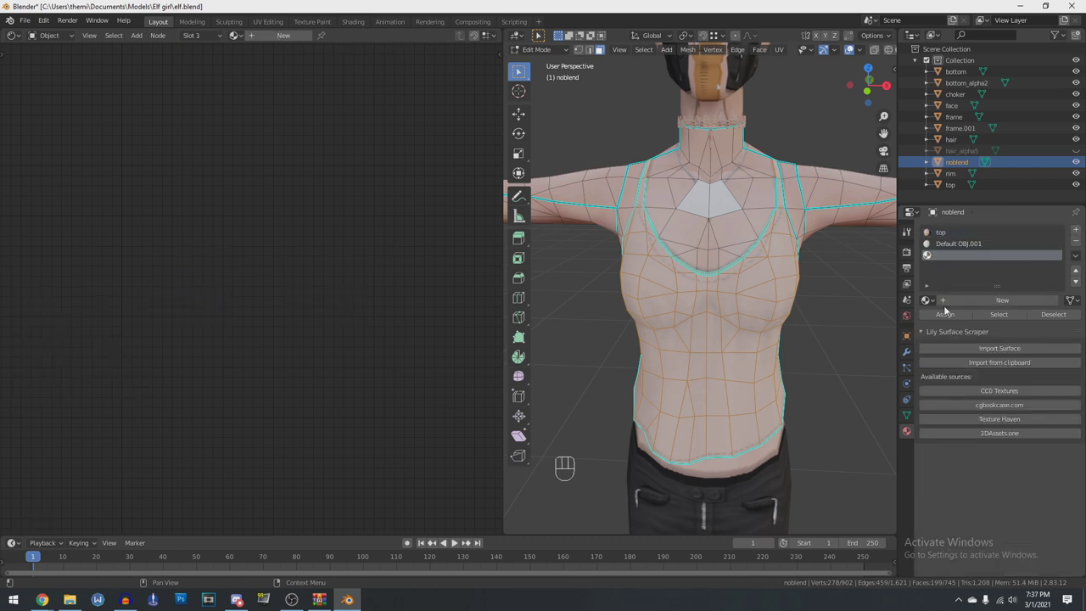
click(927, 301)
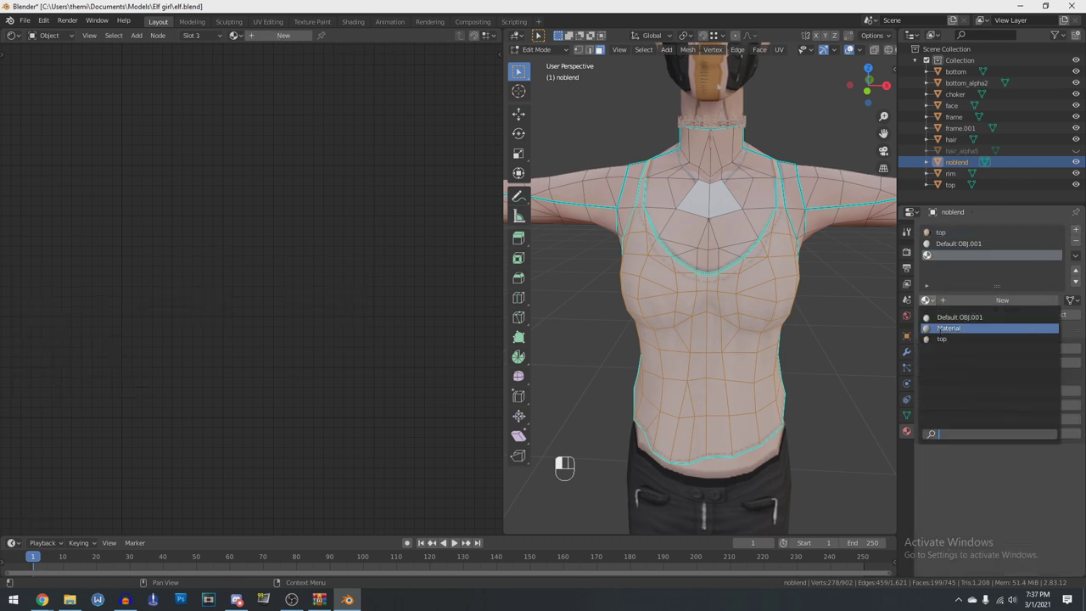
click(944, 340)
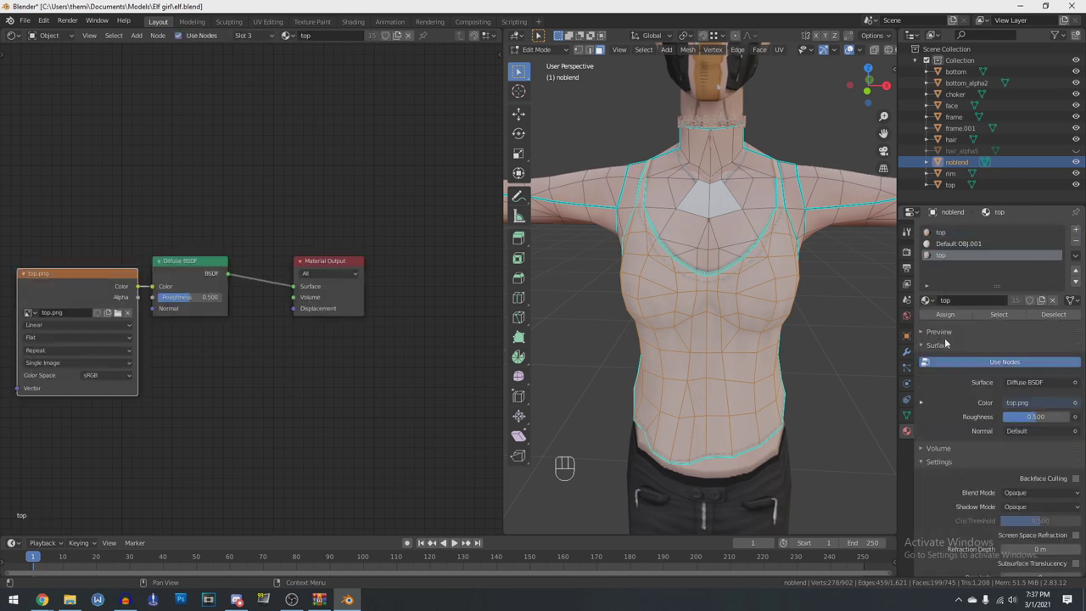
click(1042, 301)
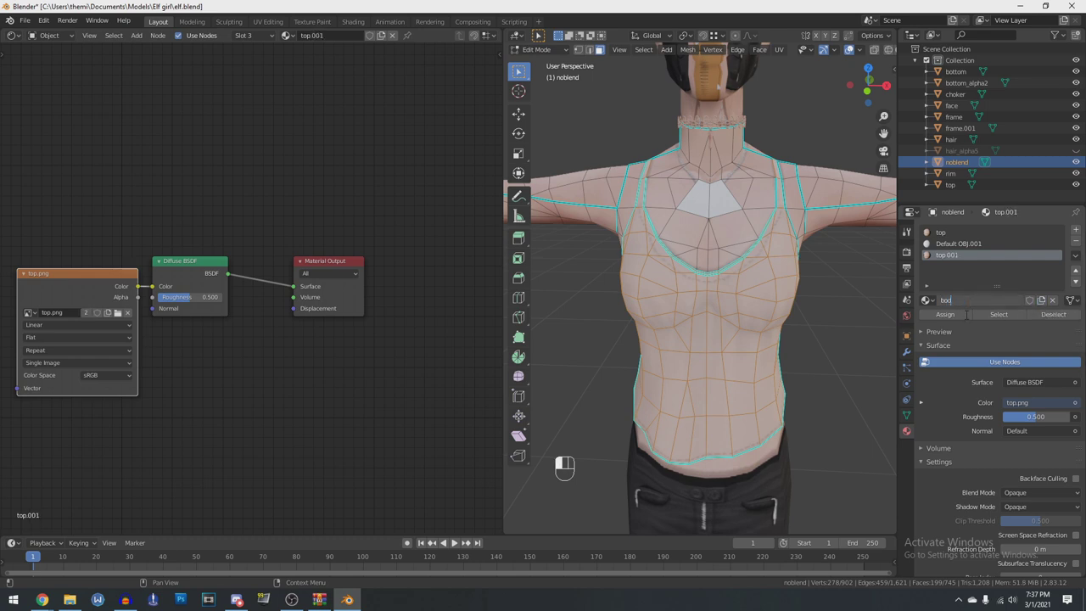
key(Return)
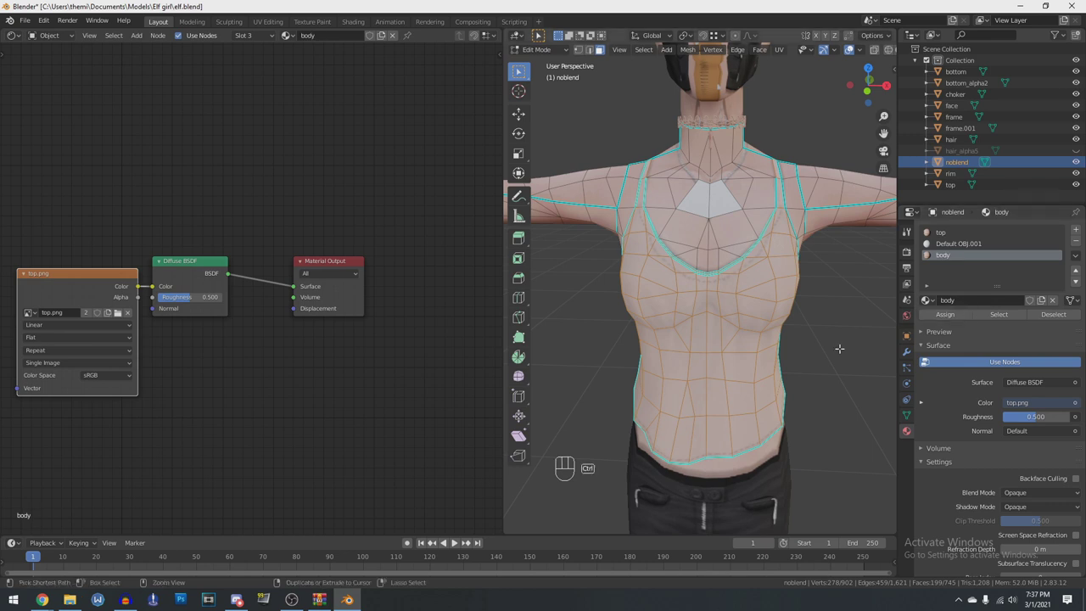
Invert the face selection so the skin faces are selected instead of the tank top
key(ctrl+i)
middle_drag(834, 343, 797, 436)
scroll(797, 435, down, 5)
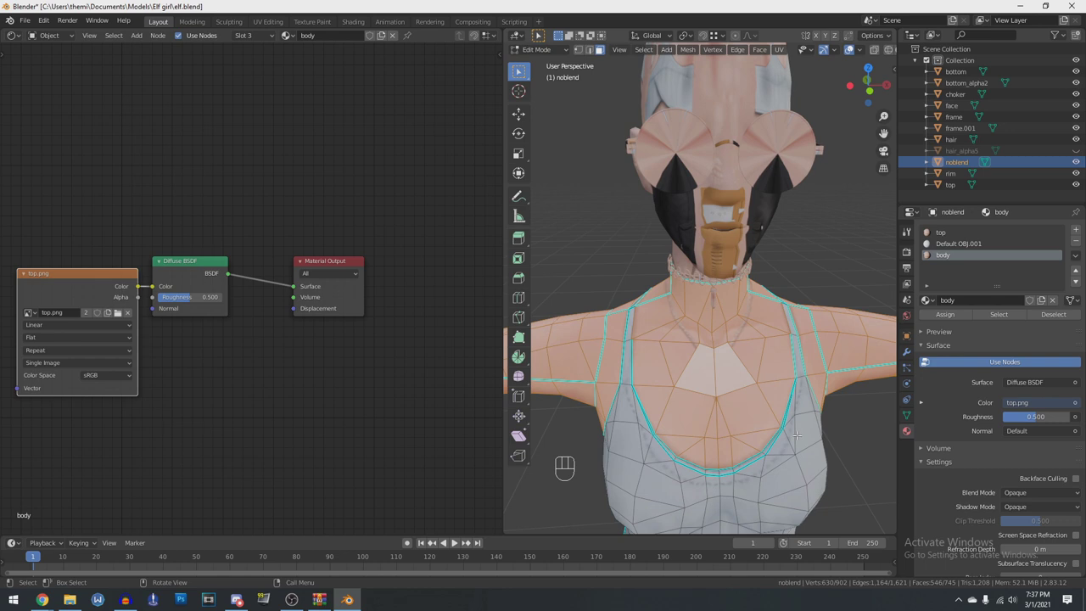
scroll(797, 435, up, 5)
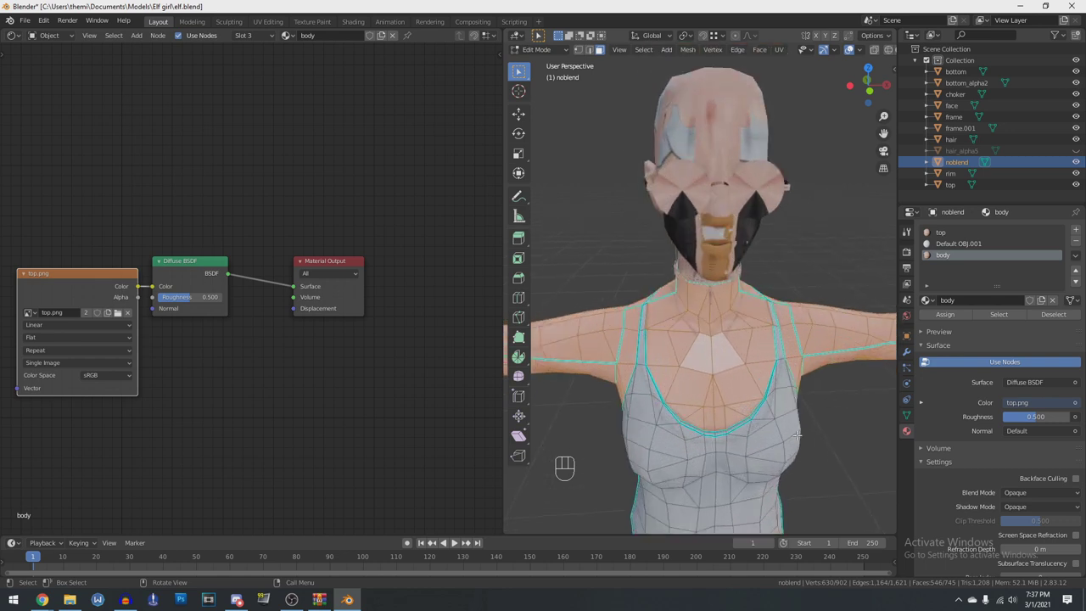
middle_drag(798, 435, 825, 449)
Add a Principled BSDF node below the Diffuse BSDF in the body material
key(shift+a)
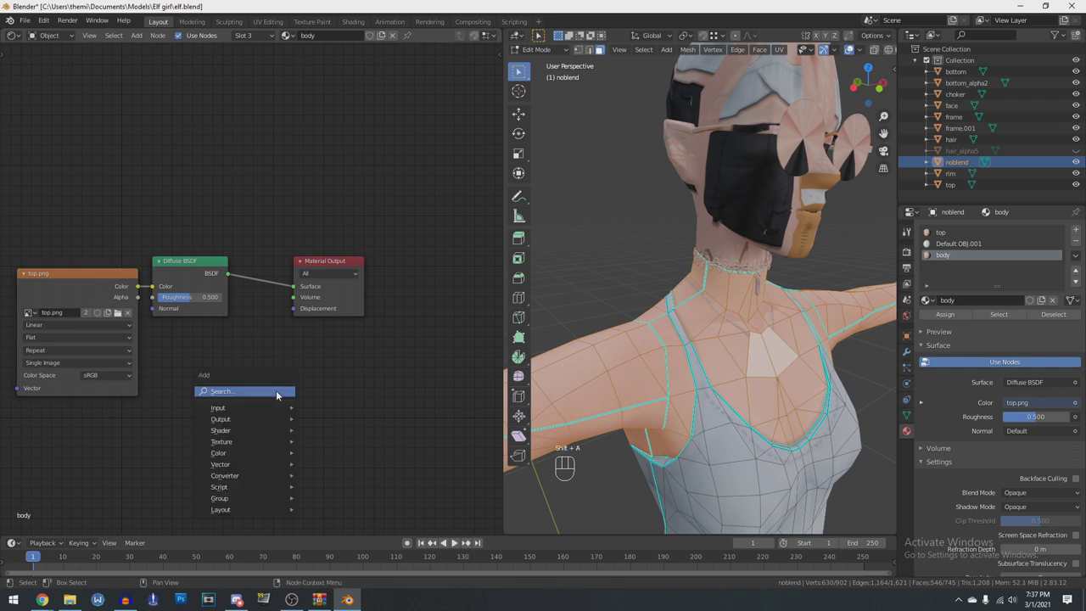
click(276, 390)
text(pri)
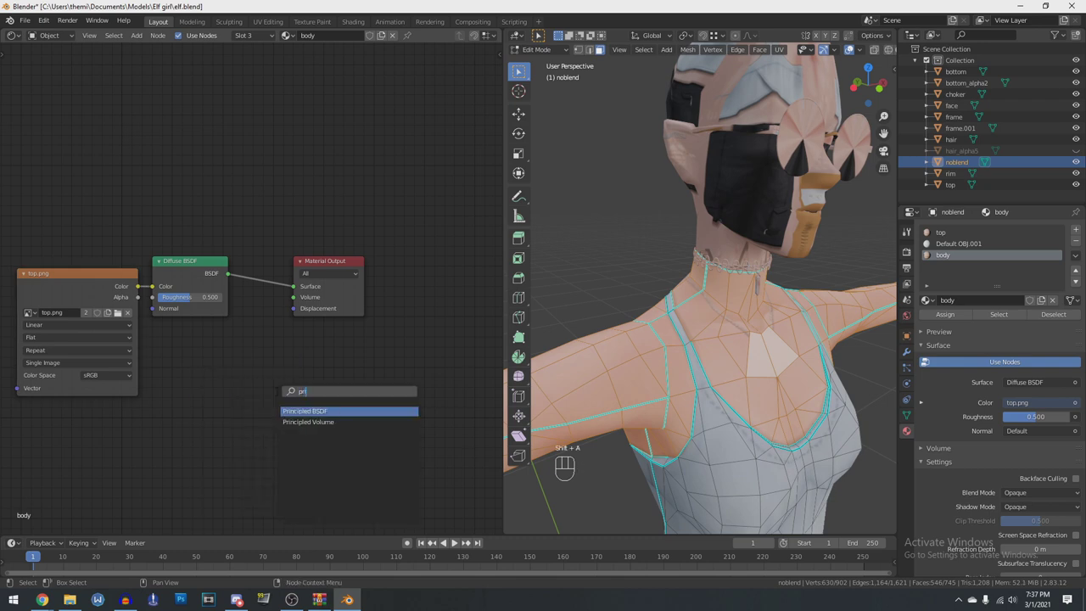
key(Return)
click(151, 356)
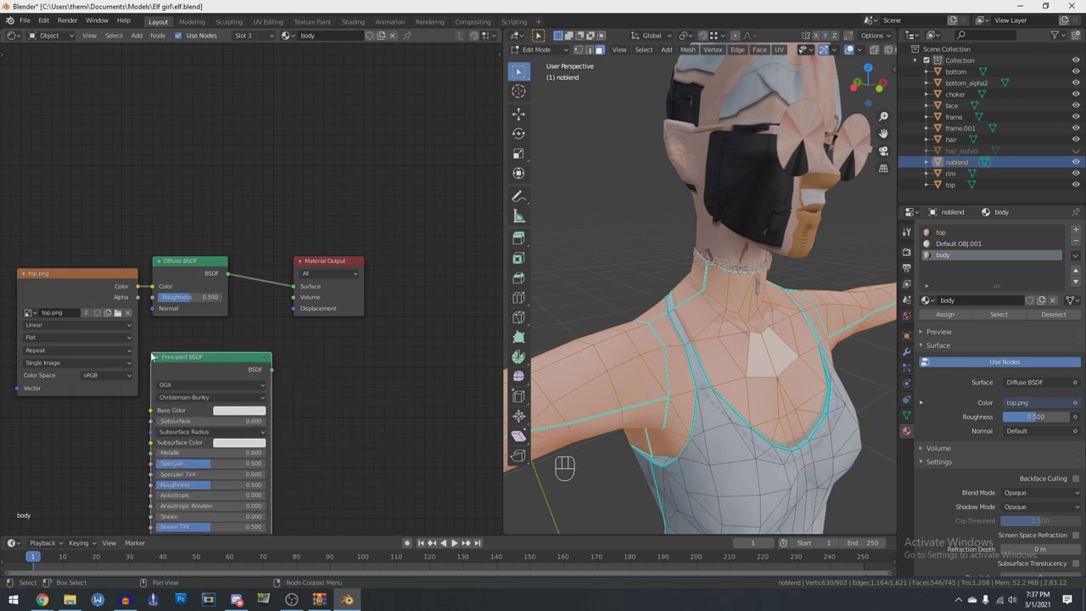
Move the Material Output node farther out and insert a Mix Shader between it and the Diffuse BSDF
drag(328, 261, 432, 262)
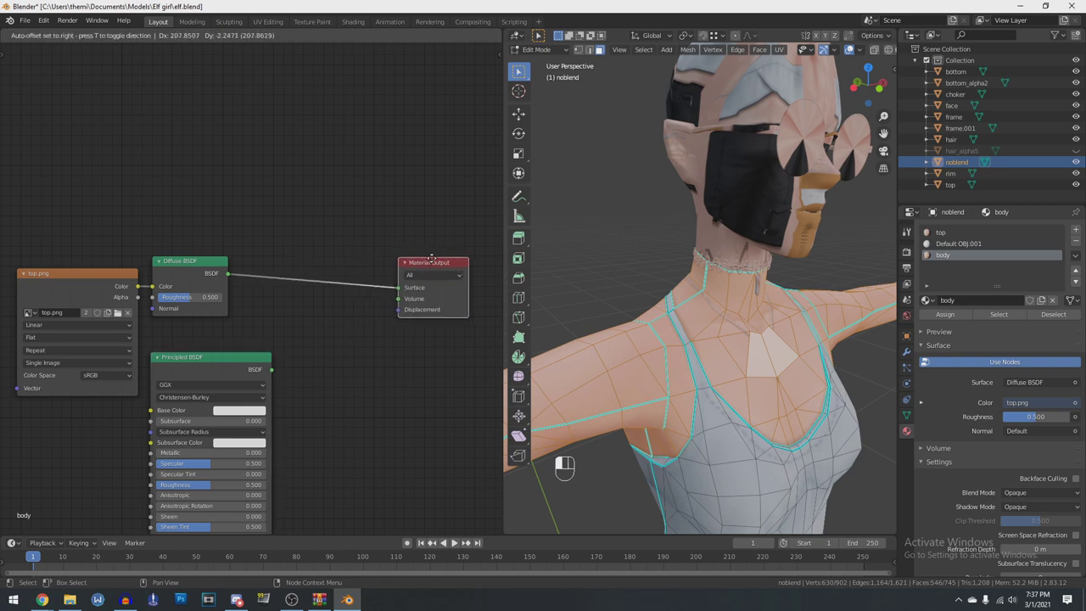
key(shift+a)
click(424, 384)
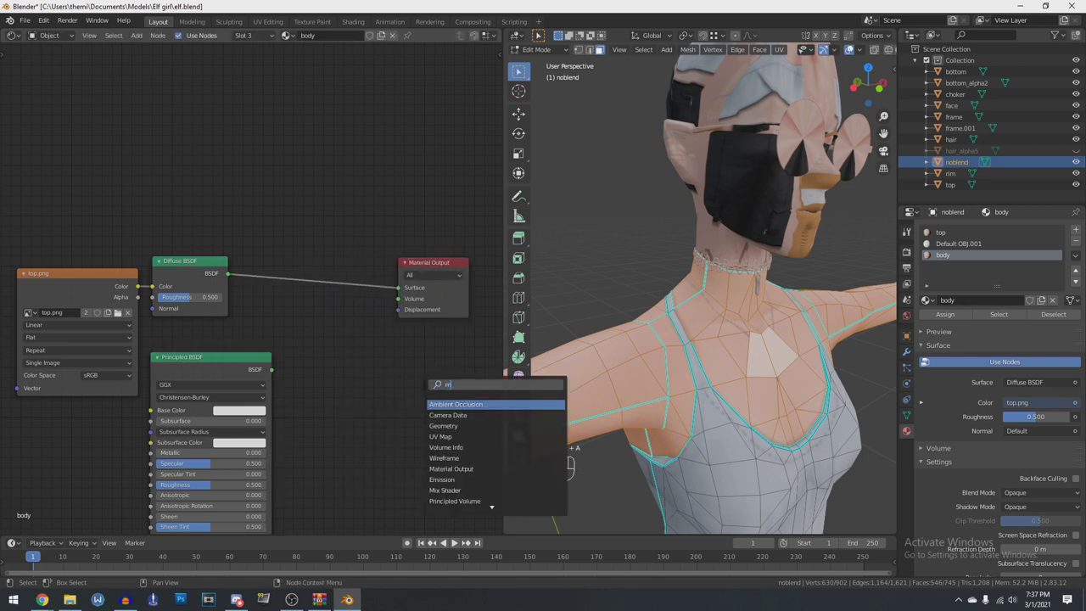
text(mix)
key(Return)
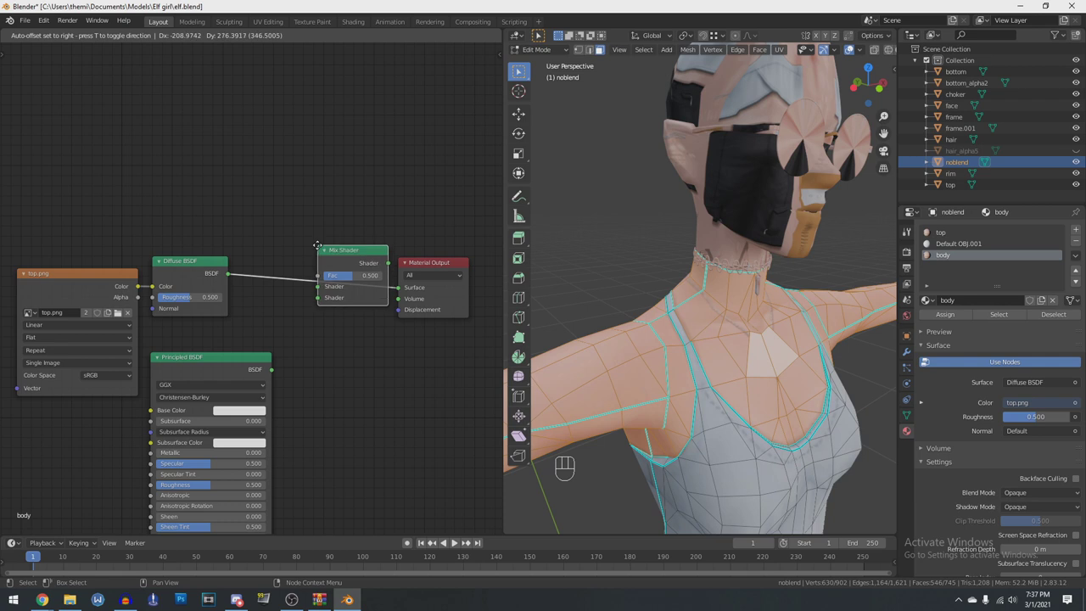
click(288, 246)
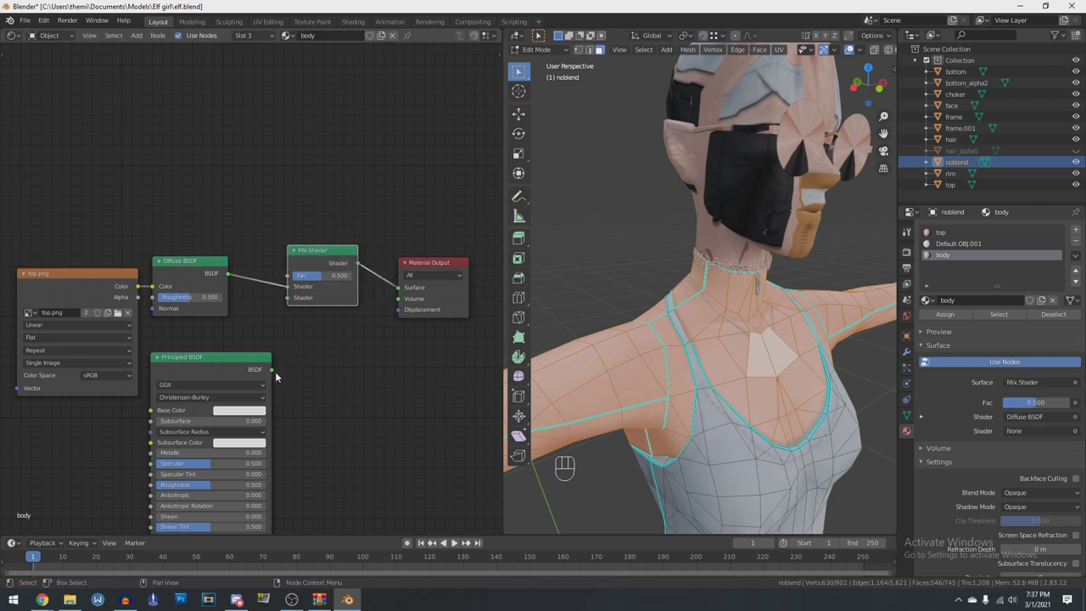
Wire the Principled BSDF between top.png's Color and the Mix Shader's second Shader input, and assign the body material to the selected skin faces
drag(271, 371, 288, 302)
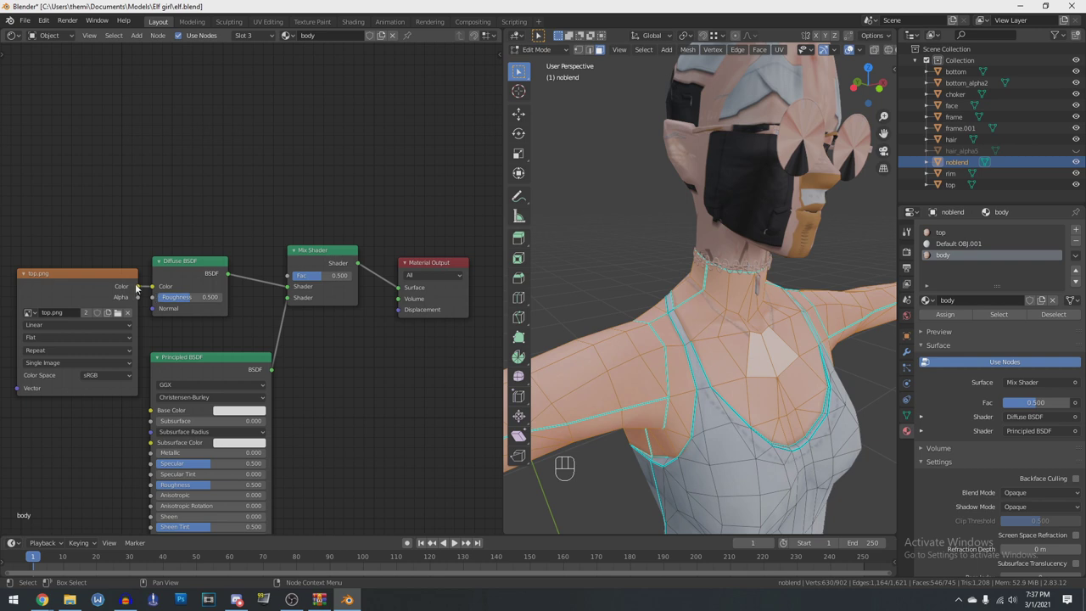
drag(137, 285, 150, 411)
click(962, 316)
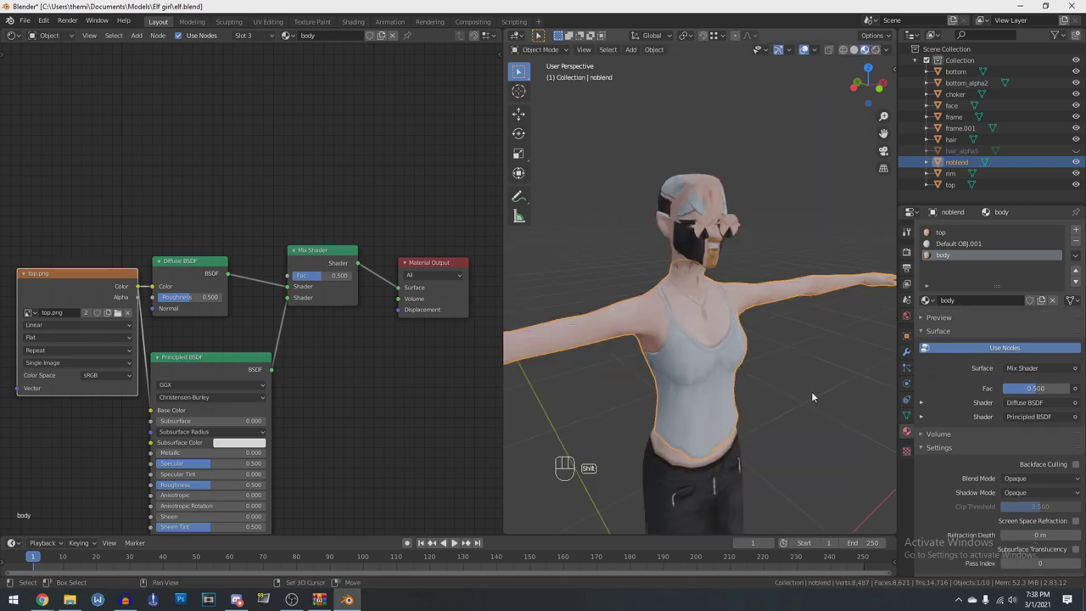
Add a point light to the scene and raise it along Z to the figure's upper body
key(shift+a)
mouse_move(797, 497)
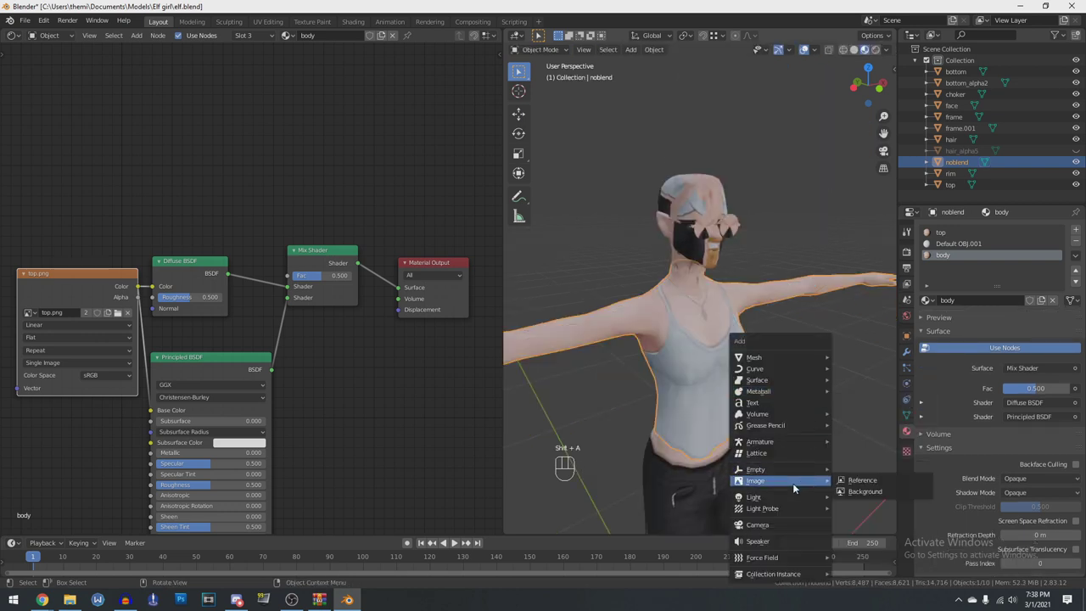
click(885, 498)
scroll(806, 441, down, 5)
key(g)
key(z)
click(797, 270)
Move the point light horizontally away from the figure, working from the top view
key(KP_7)
key(g)
click(770, 394)
middle_drag(770, 394, 793, 335)
scroll(816, 313, up, 5)
scroll(816, 313, up, 3)
scroll(794, 336, up, 1)
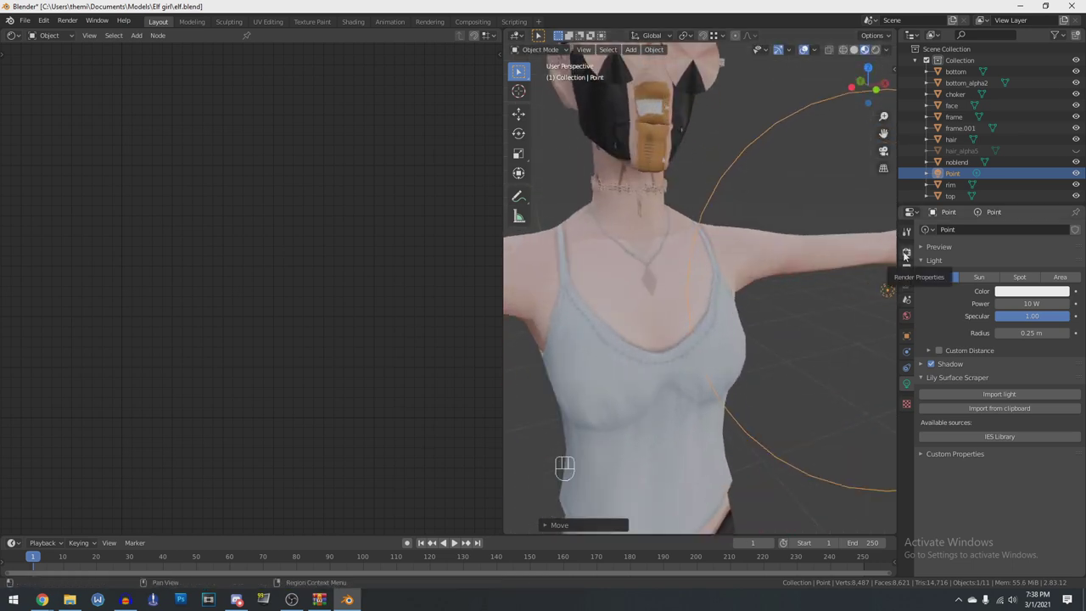
Set the render engine to Cycles and its device to GPU Compute
click(906, 253)
click(1014, 230)
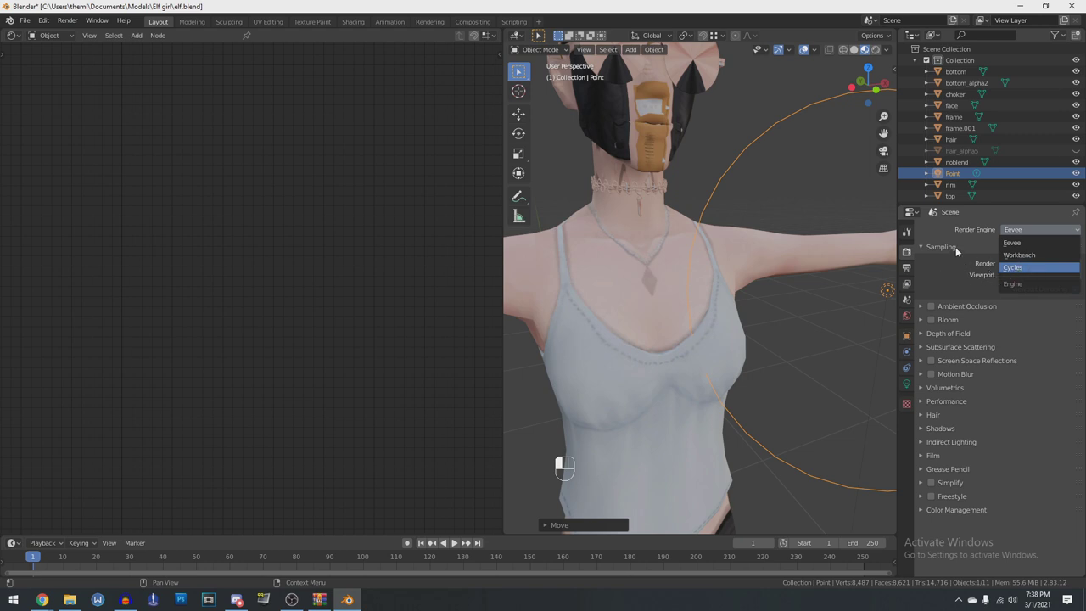
key(Return)
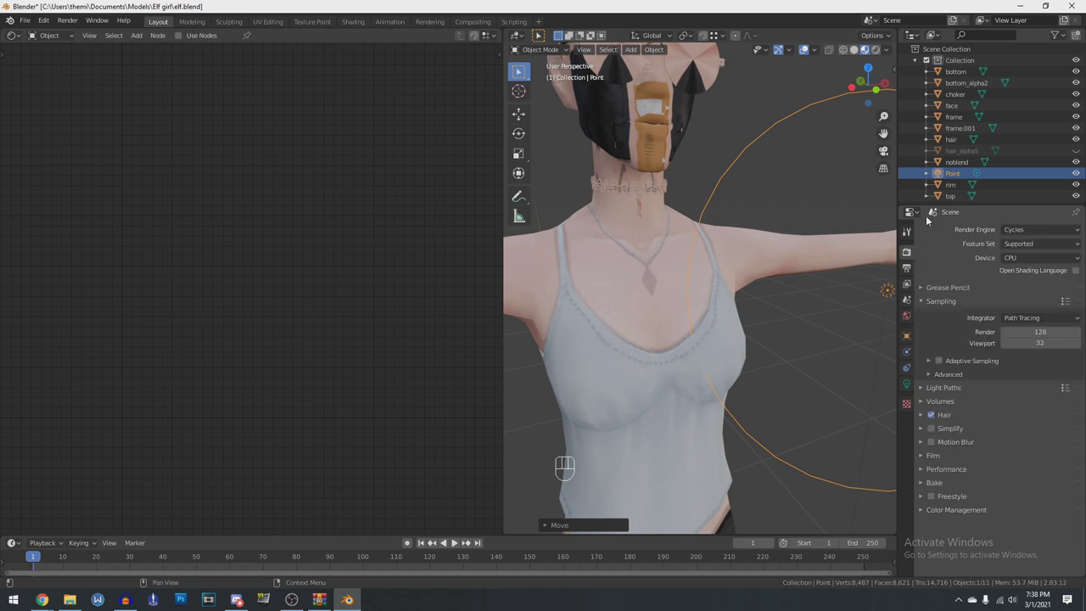
click(1017, 258)
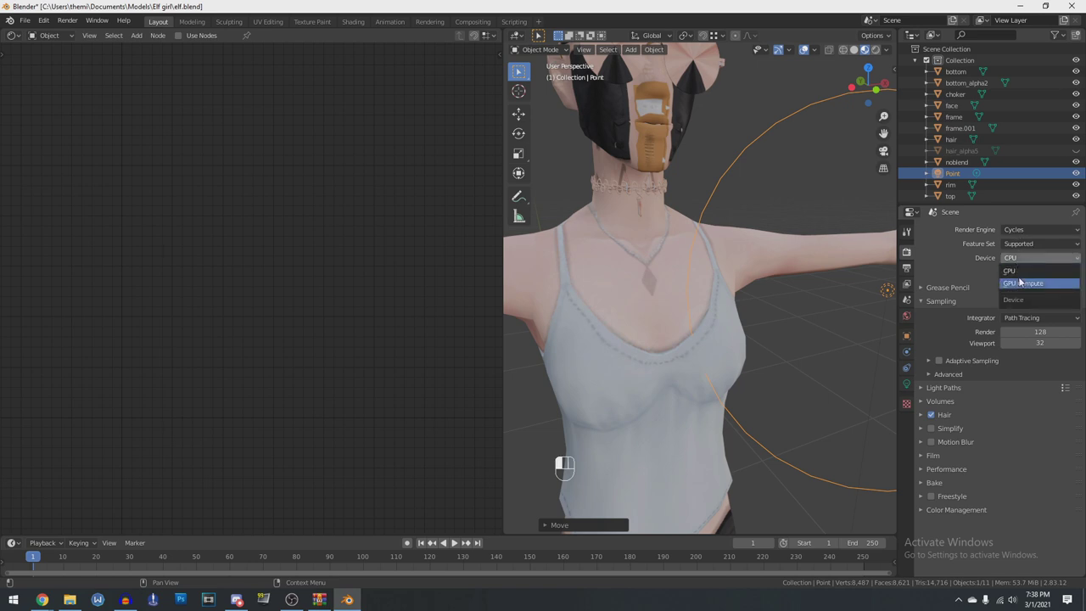
click(1019, 285)
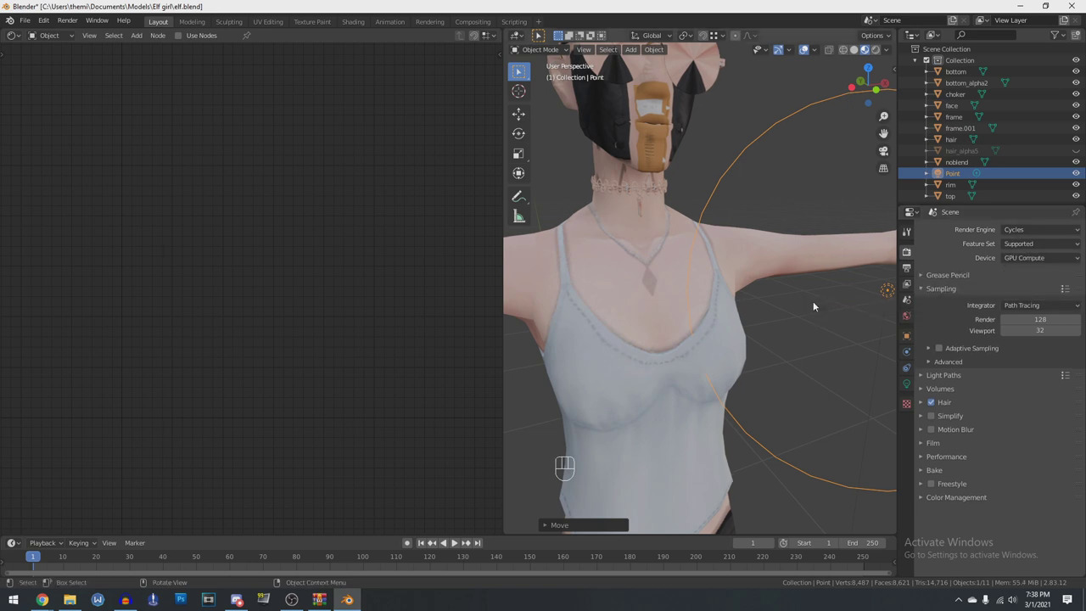
Select the noblend object, use Rendered viewport shading, and unhide the hair_alpha5 object
middle_drag(687, 344, 726, 371)
middle_drag(666, 379, 751, 377)
click(955, 161)
key(z)
click(760, 291)
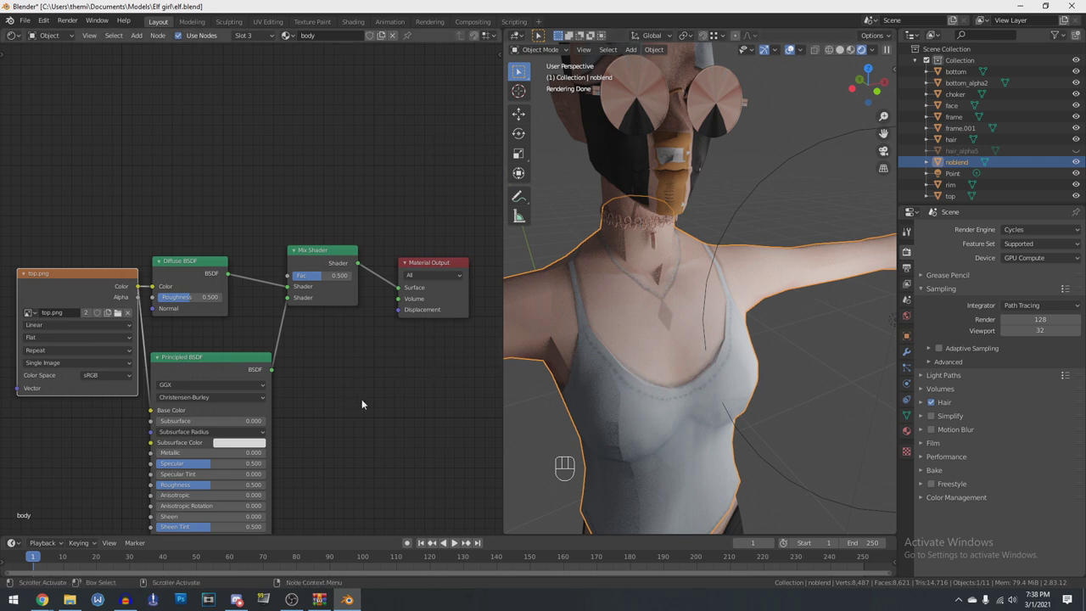
scroll(686, 149, down, 2)
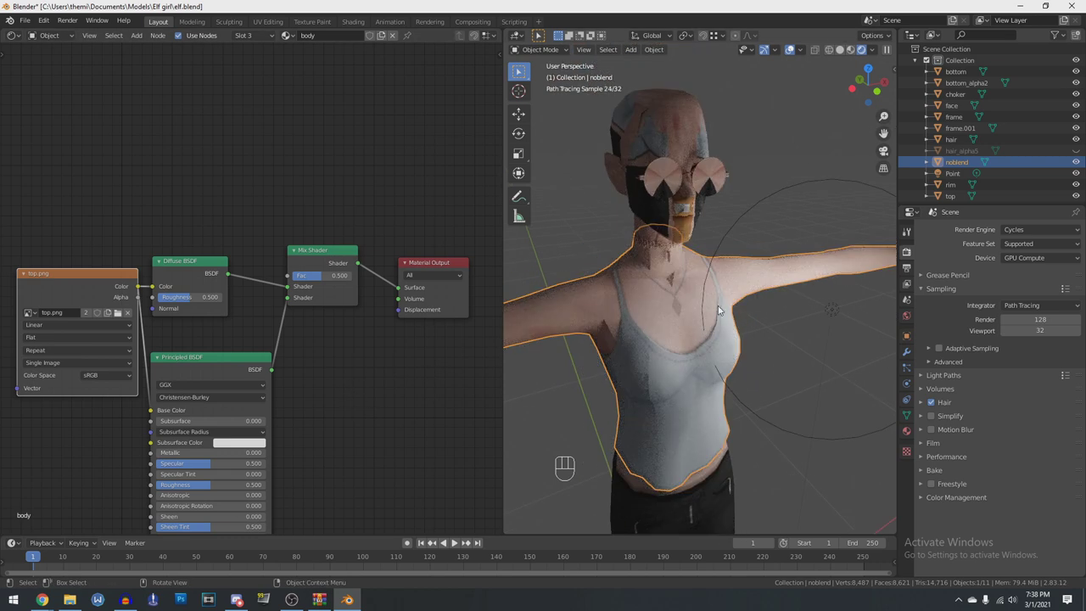
click(1076, 151)
Set the Principled BSDF's Roughness to 0 in the body material
scroll(696, 280, up, 5)
middle_drag(319, 433, 354, 323)
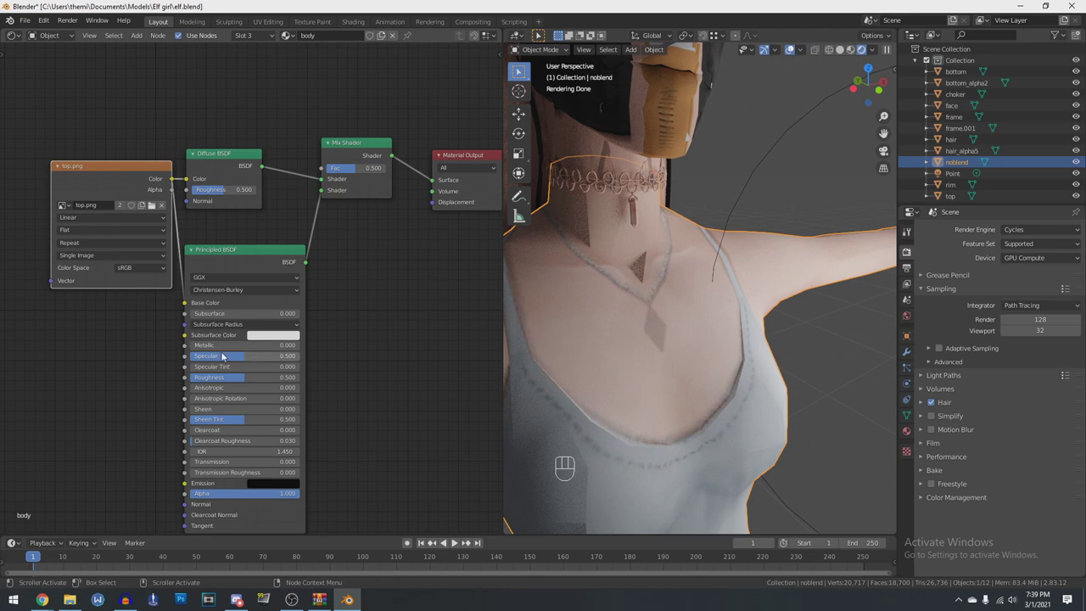
drag(245, 377, 190, 377)
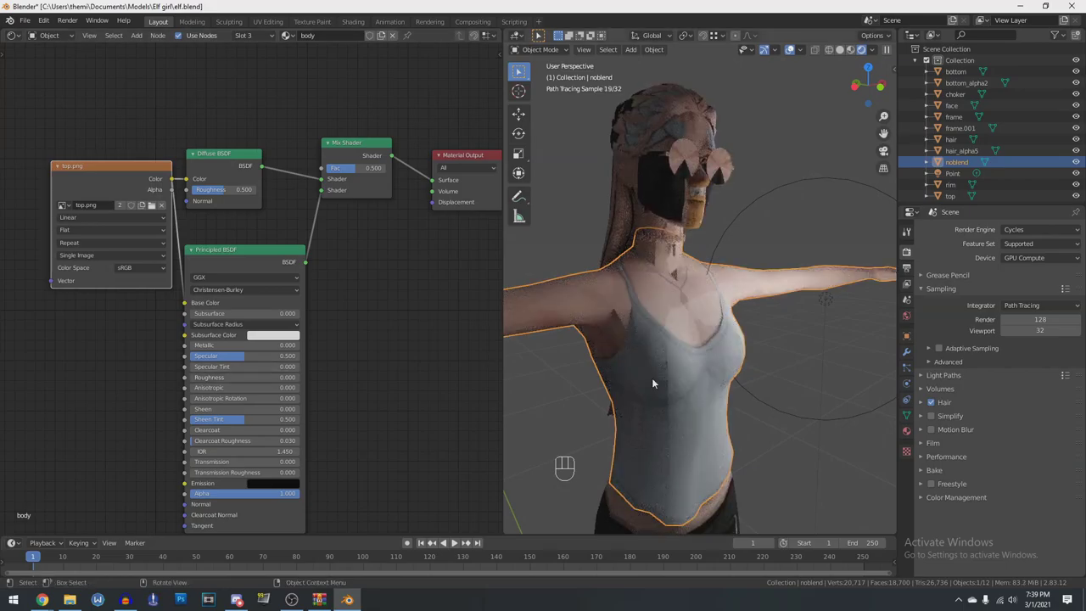
Set the body material's Principled BSDF to Specular 0.359, Specular Tint 1.000 and Roughness 0.741
scroll(825, 386, up, 5)
middle_drag(811, 402, 777, 205)
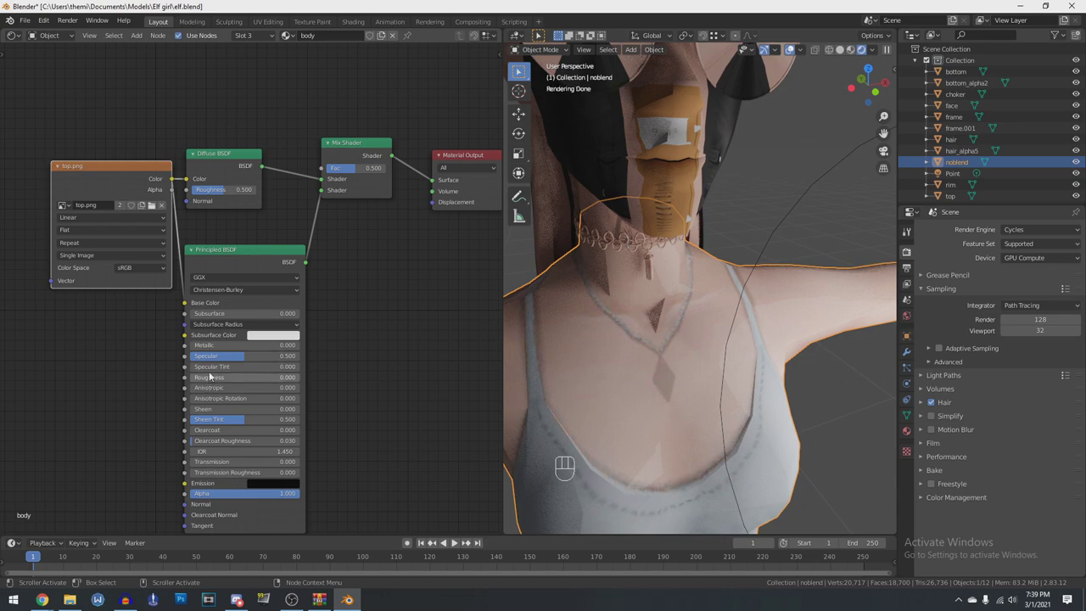
drag(240, 356, 289, 356)
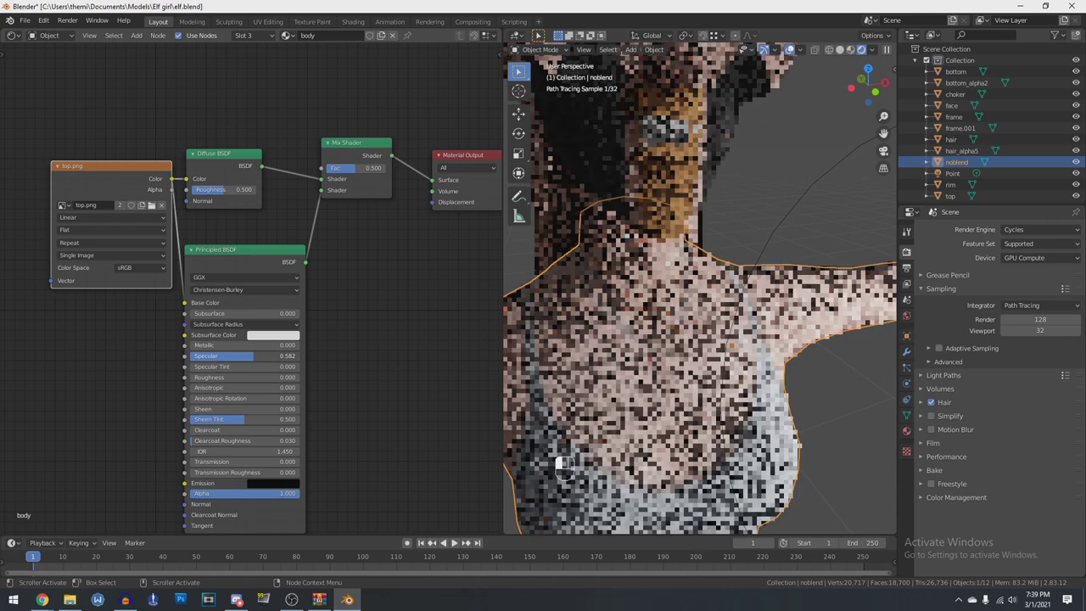
drag(288, 356, 187, 356)
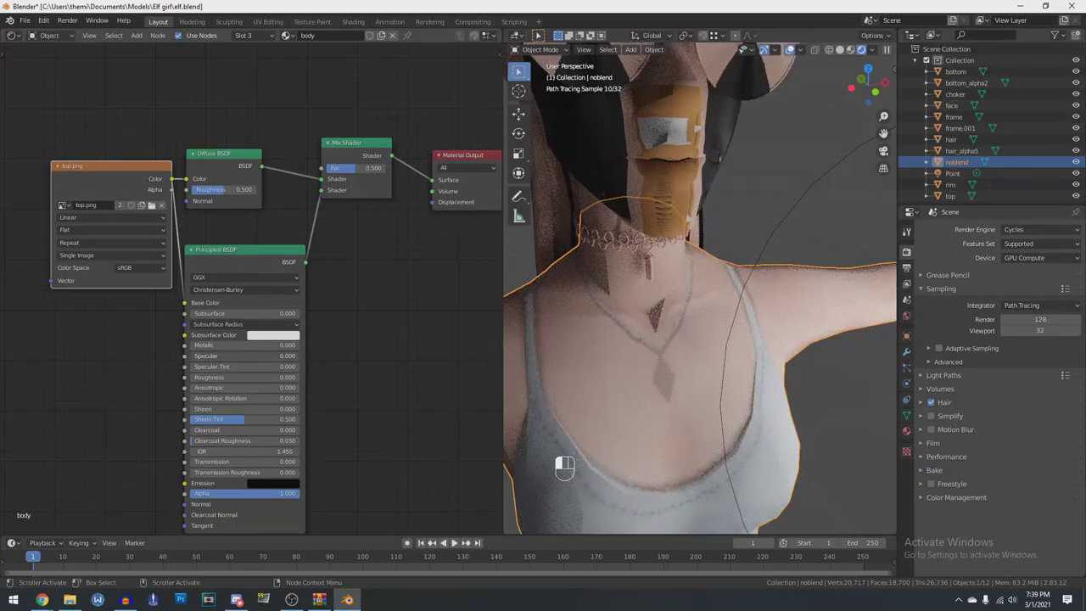
drag(189, 356, 271, 379)
middle_drag(544, 407, 598, 402)
drag(246, 367, 299, 366)
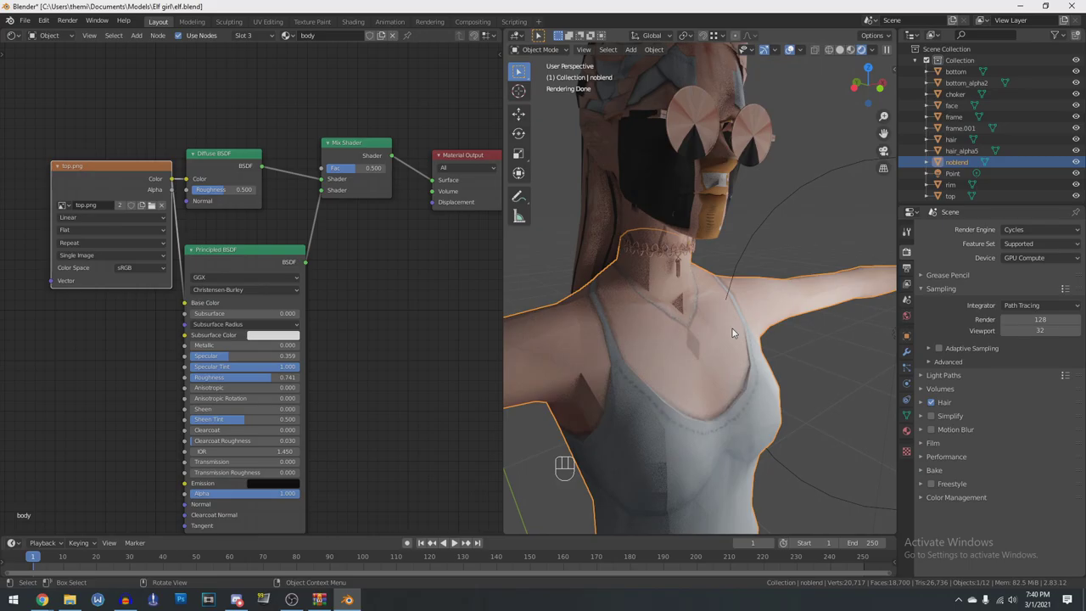
Set the Principled BSDF's Subsurface to 0.136 in the body material
scroll(758, 376, up, 2)
mouse_move(744, 432)
middle_down()
mouse_move(761, 416)
mouse_move(811, 409)
mouse_move(726, 433)
middle_up()
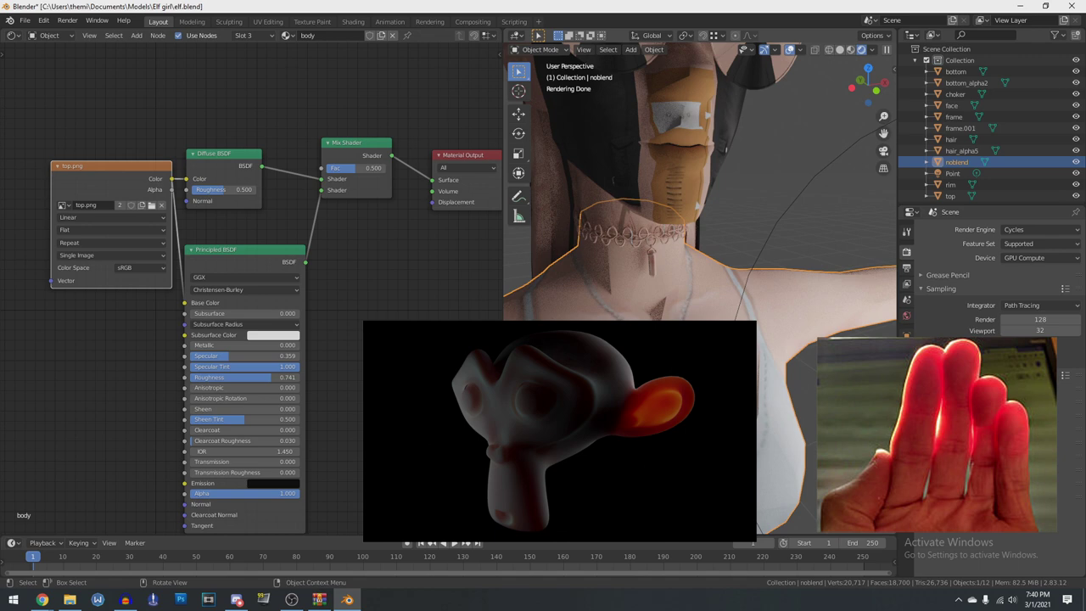
scroll(587, 333, up, 2)
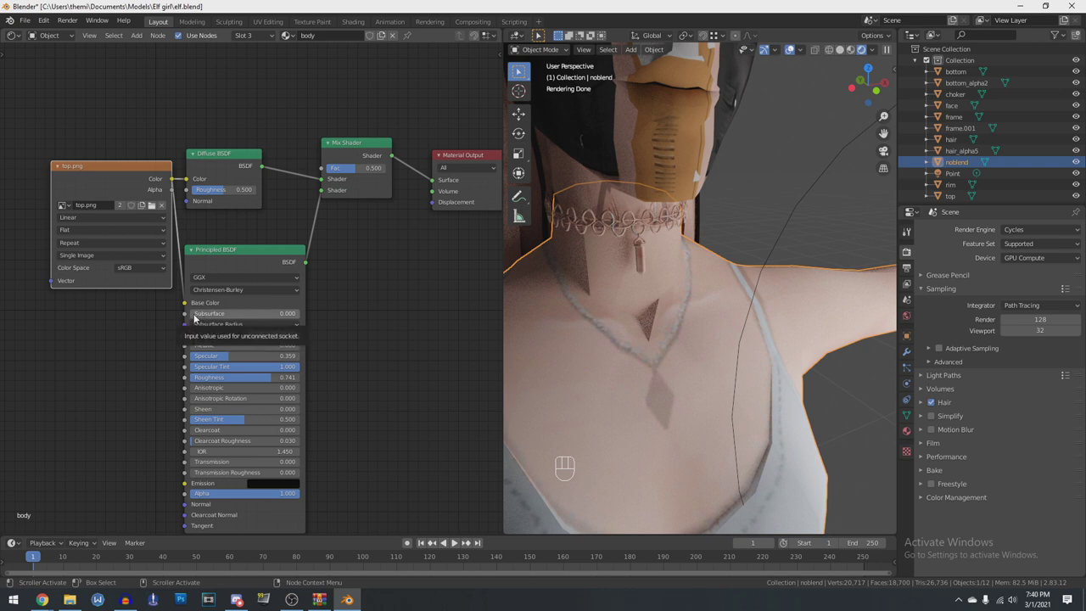
drag(195, 318, 212, 317)
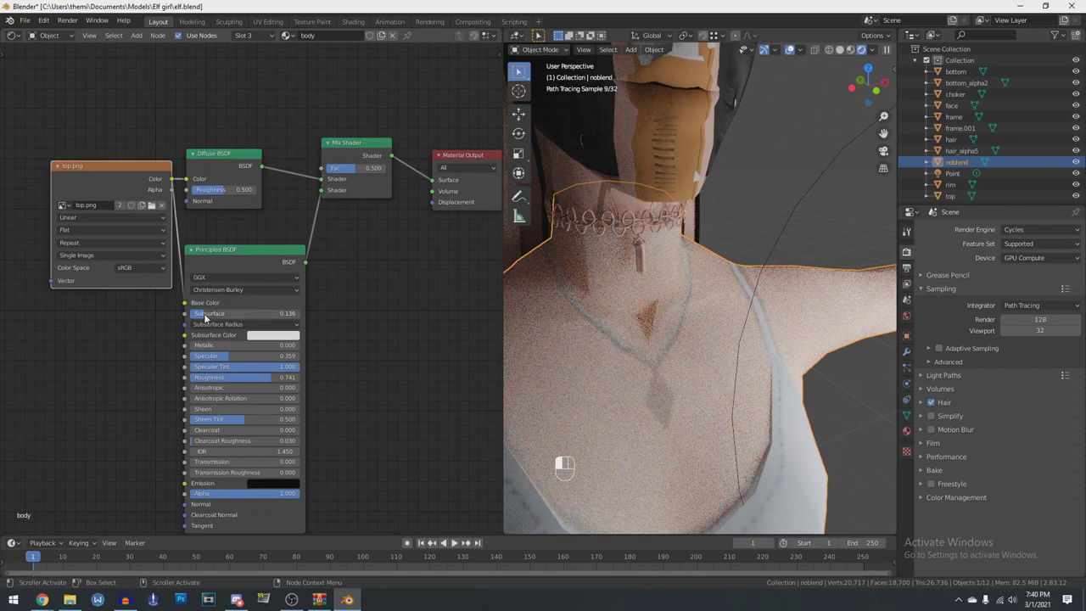
scroll(679, 395, down, 2)
middle_drag(714, 365, 748, 350)
Darken the Subsurface Color to a Value of 0.082 in Material Preview, then return the viewport to Rendered shading
key(z)
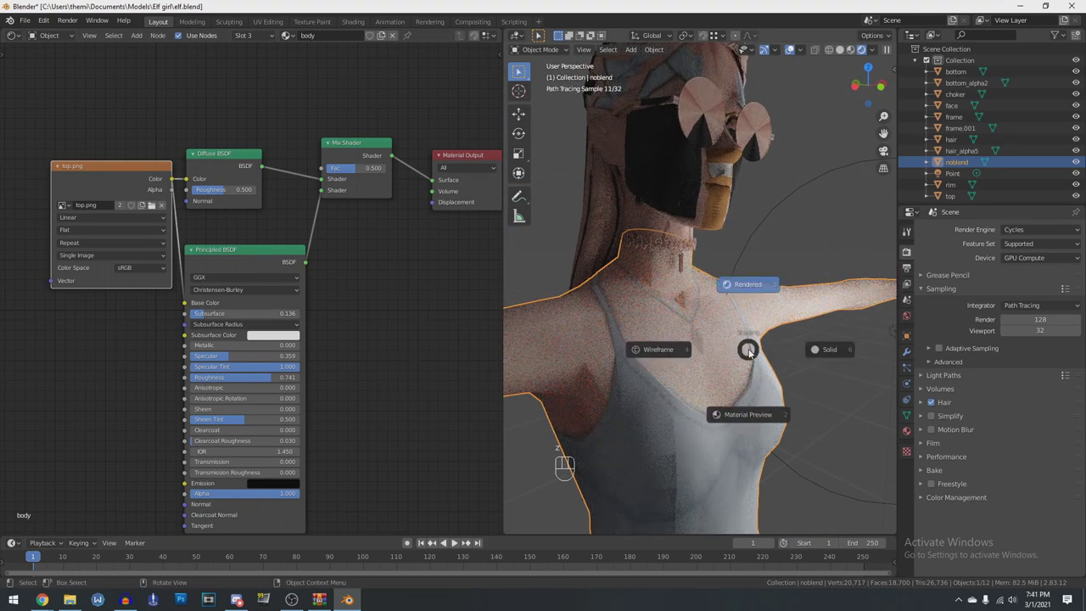
click(749, 403)
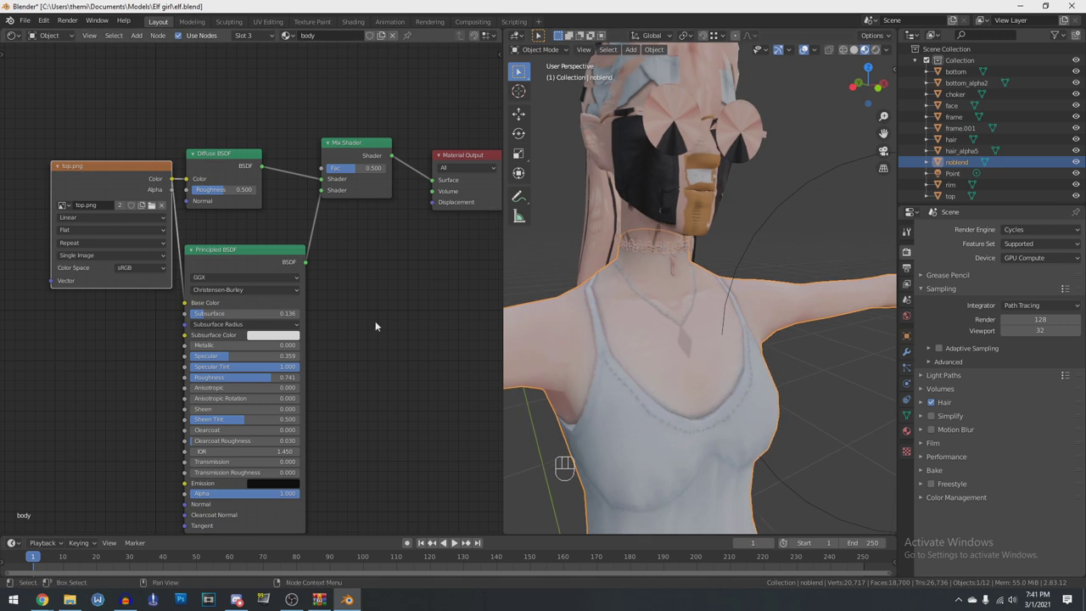
click(259, 335)
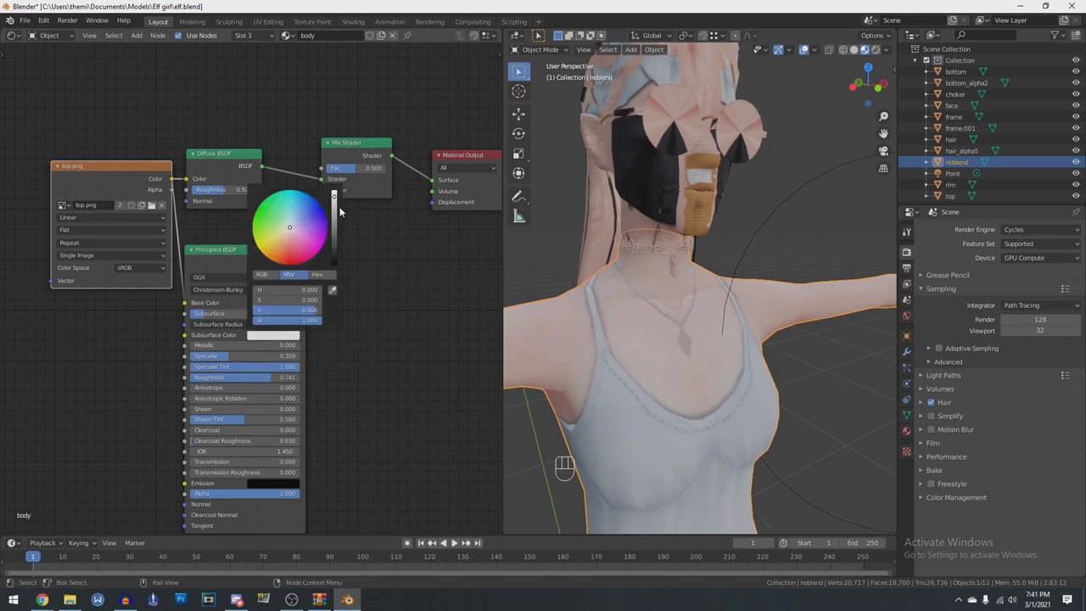
drag(334, 197, 334, 263)
drag(237, 309, 250, 310)
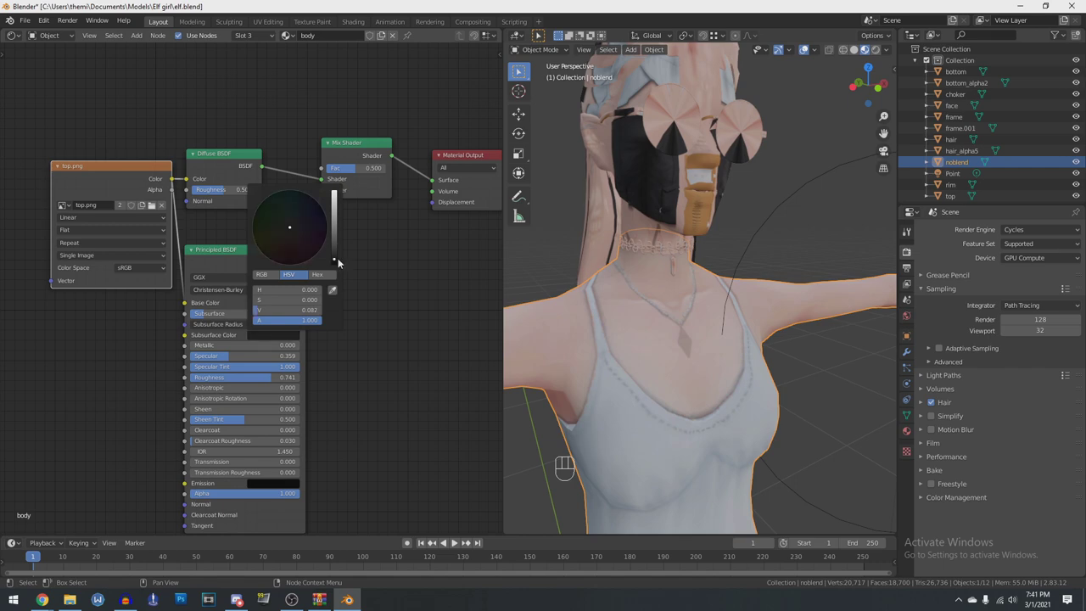
scroll(789, 400, up, 2)
key(z)
click(786, 354)
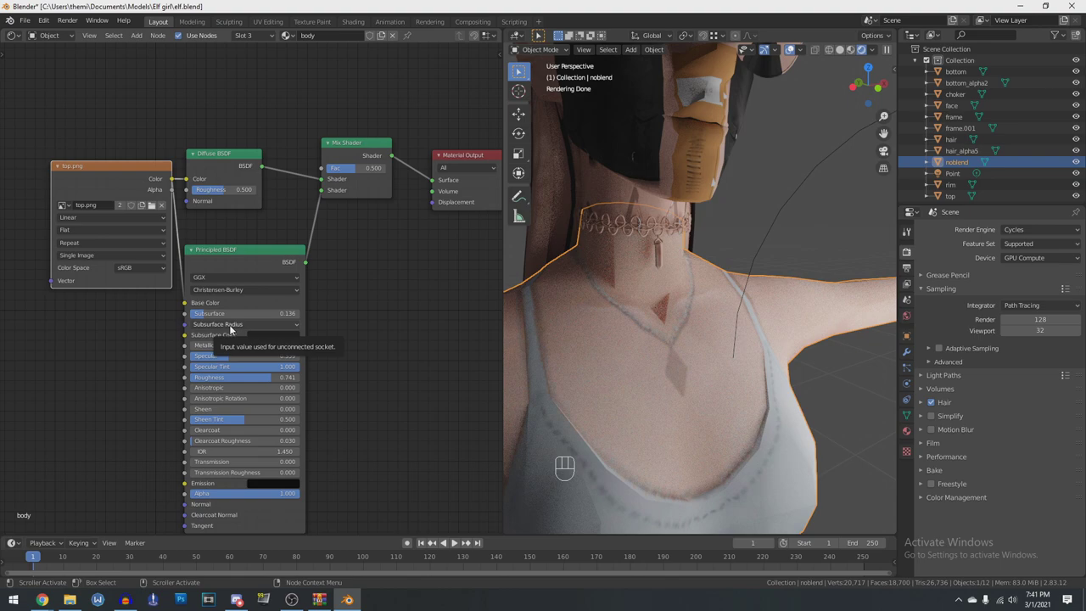
middle_drag(859, 436, 789, 417)
scroll(789, 414, down, 2)
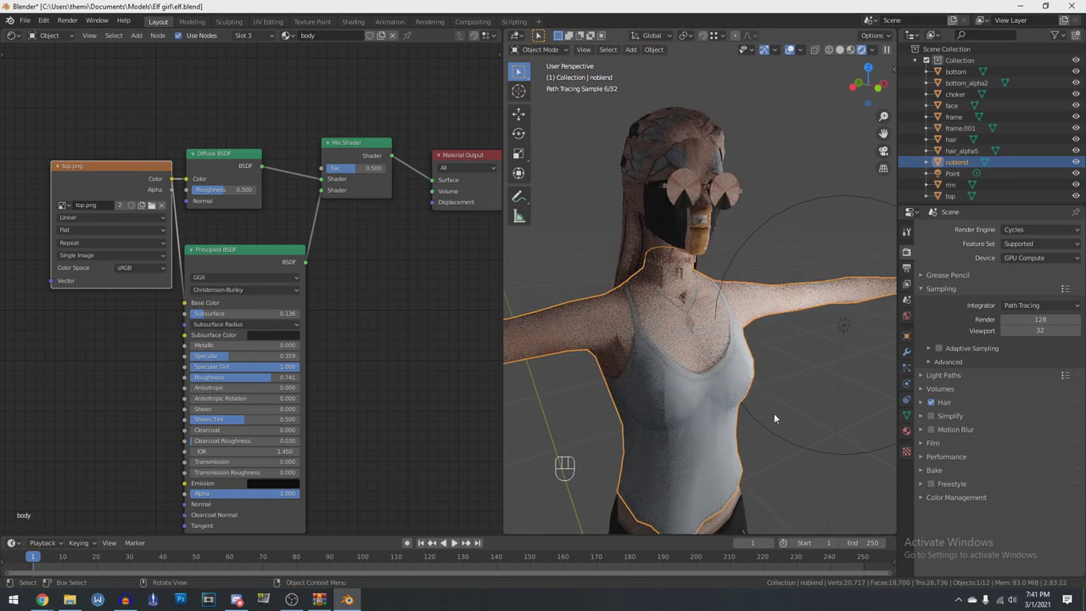
scroll(753, 415, up, 2)
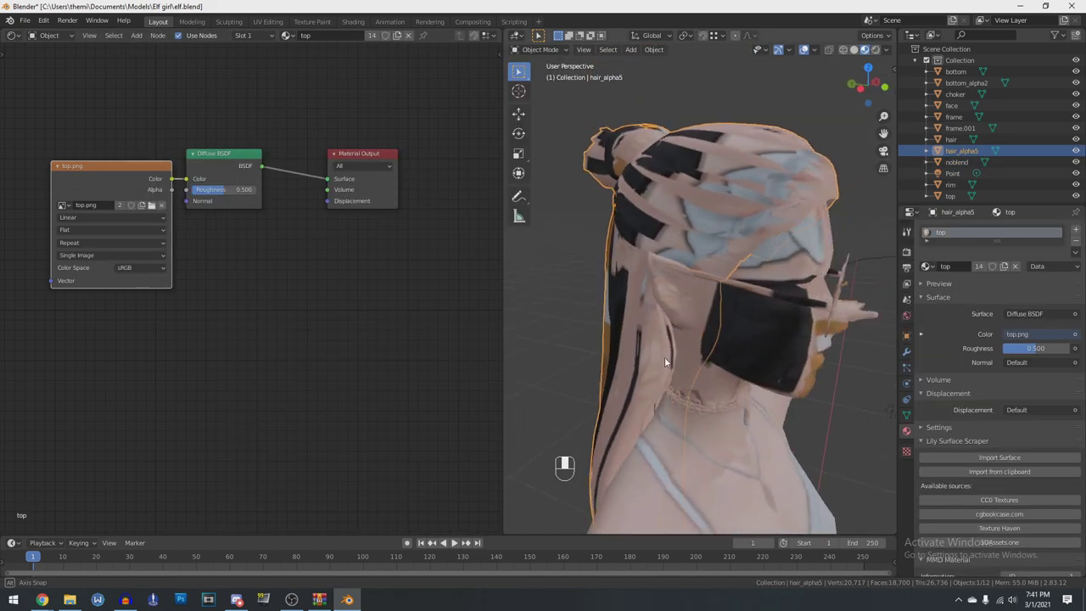
Give hair_alpha5 its own single-user copy of the top material and name it hair
middle_drag(664, 356, 685, 324)
scroll(688, 329, down, 6)
mouse_move(778, 456)
shift+middle_down()
mouse_move(839, 175)
mouse_move(790, 532)
mouse_move(782, 428)
mouse_move(778, 472)
shift+middle_up()
scroll(777, 473, up, 5)
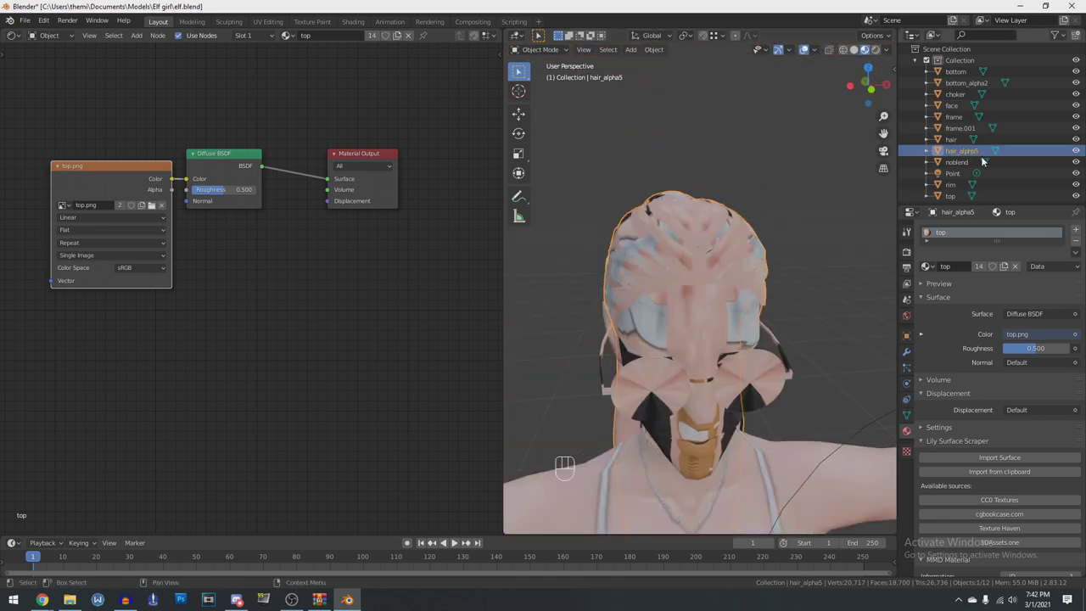
click(979, 267)
click(974, 266)
text(h)
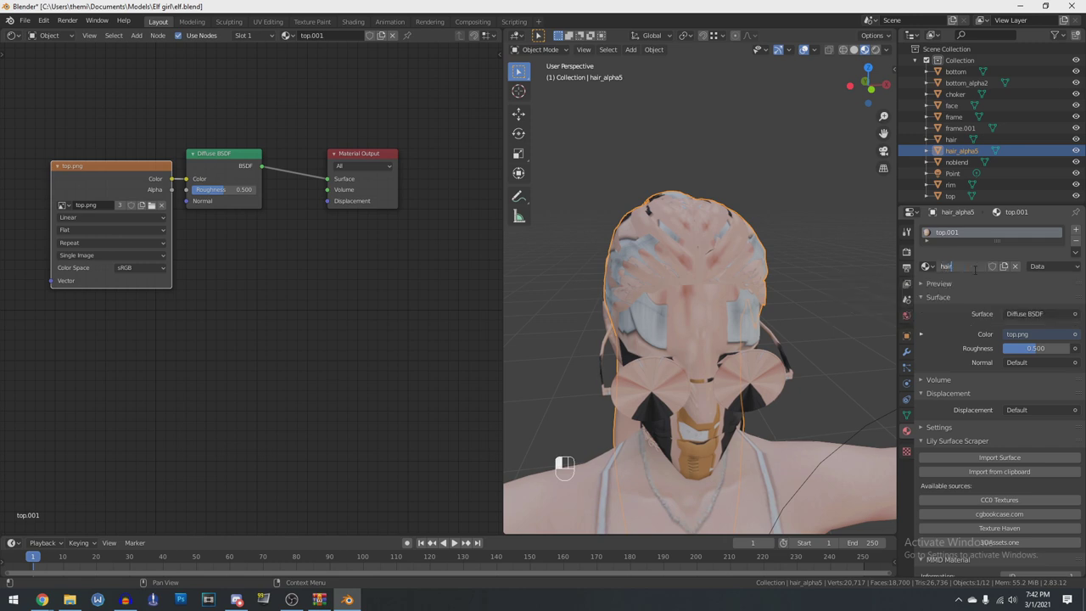
text(air)
key(Return)
Set the hair material's viewport Blend Mode to Alpha Hashed
scroll(988, 445, down, 8)
click(957, 558)
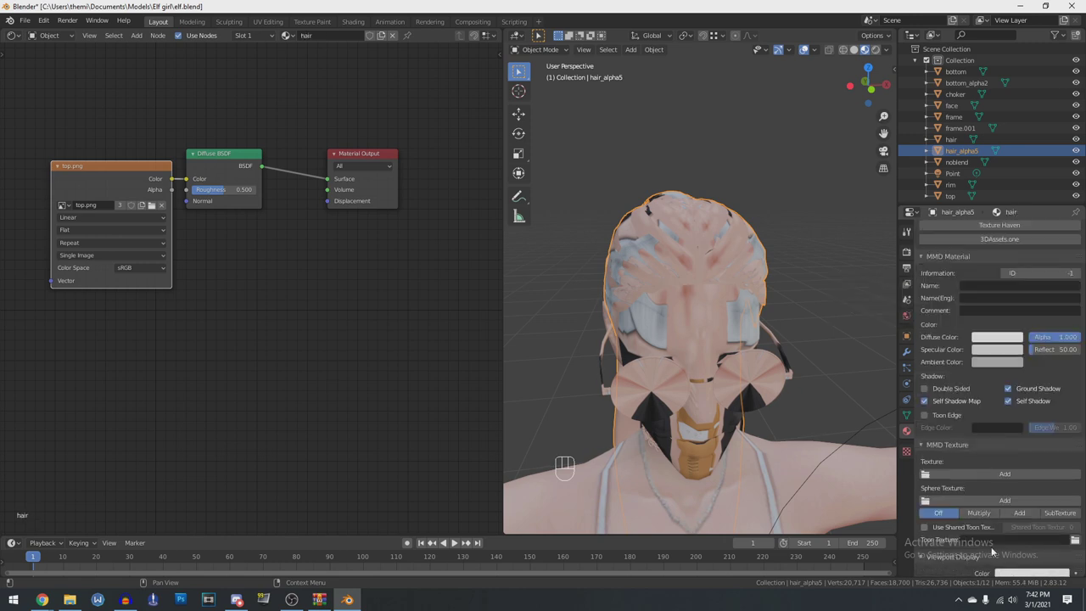
scroll(984, 492, down, 4)
click(1023, 511)
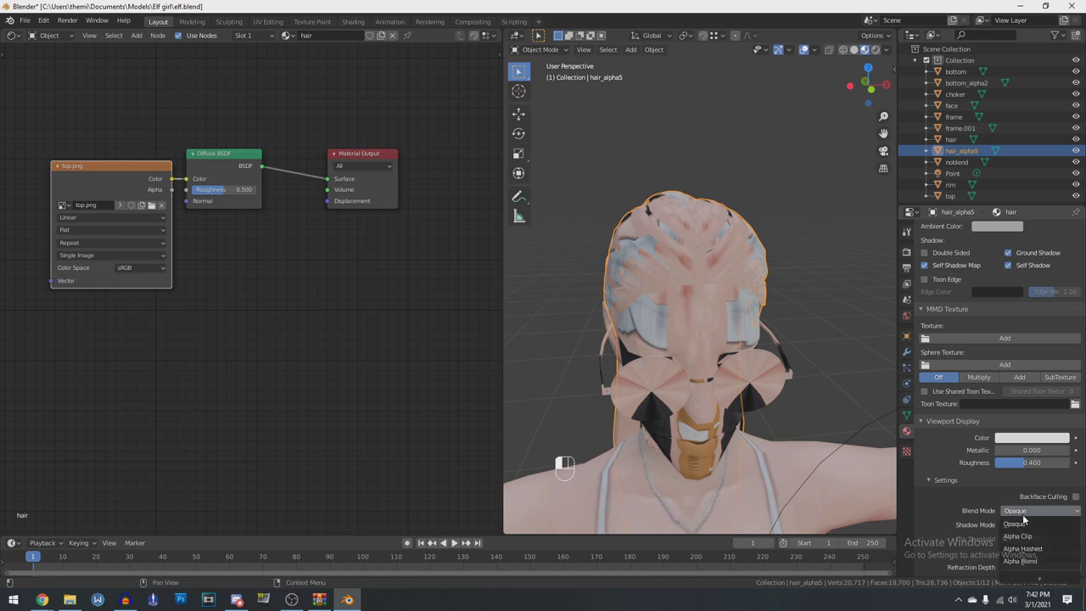
click(1022, 548)
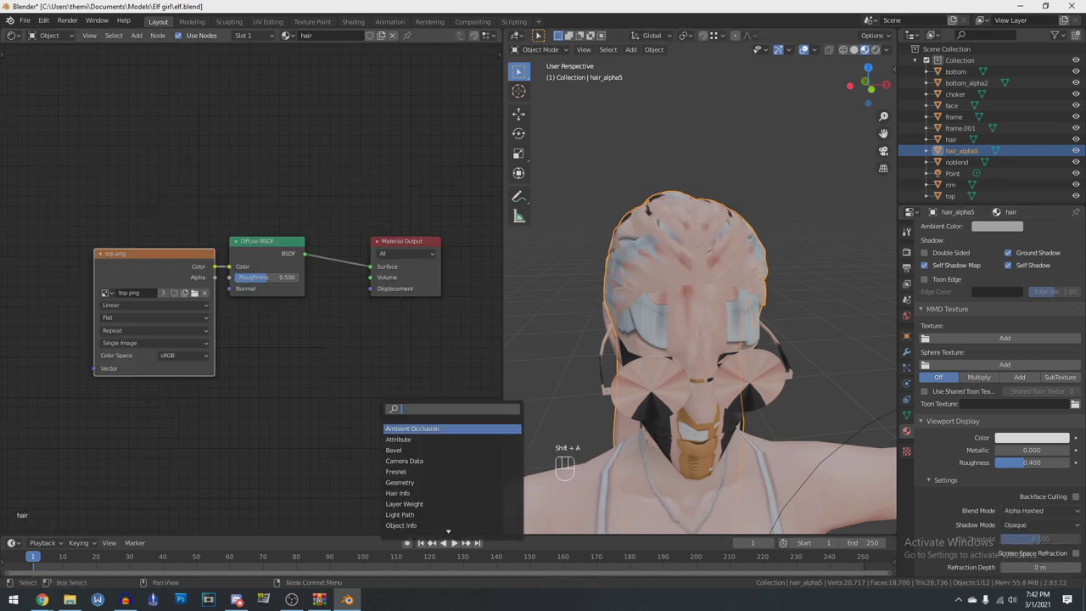
Insert a Mix Shader between the Diffuse BSDF and Material Output, with the diffuse shader feeding its second shader input
text(mix)
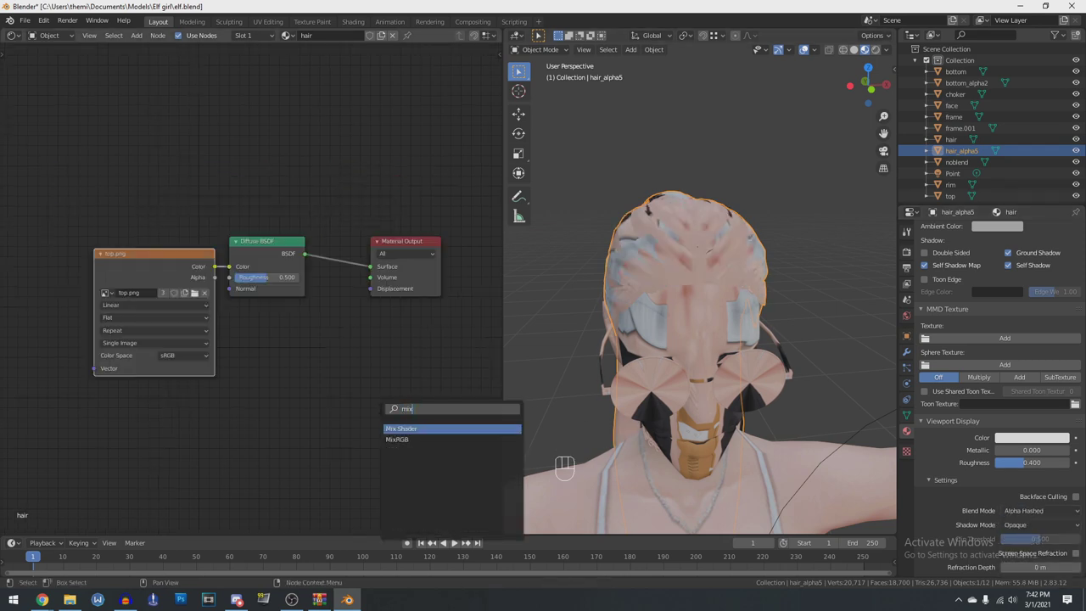
key(Return)
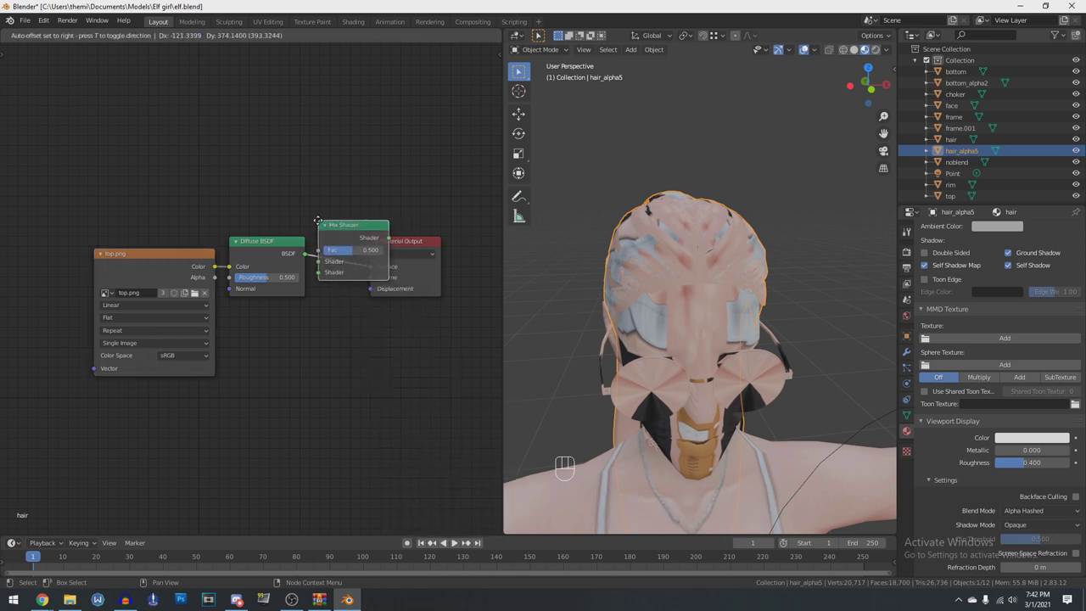
click(318, 220)
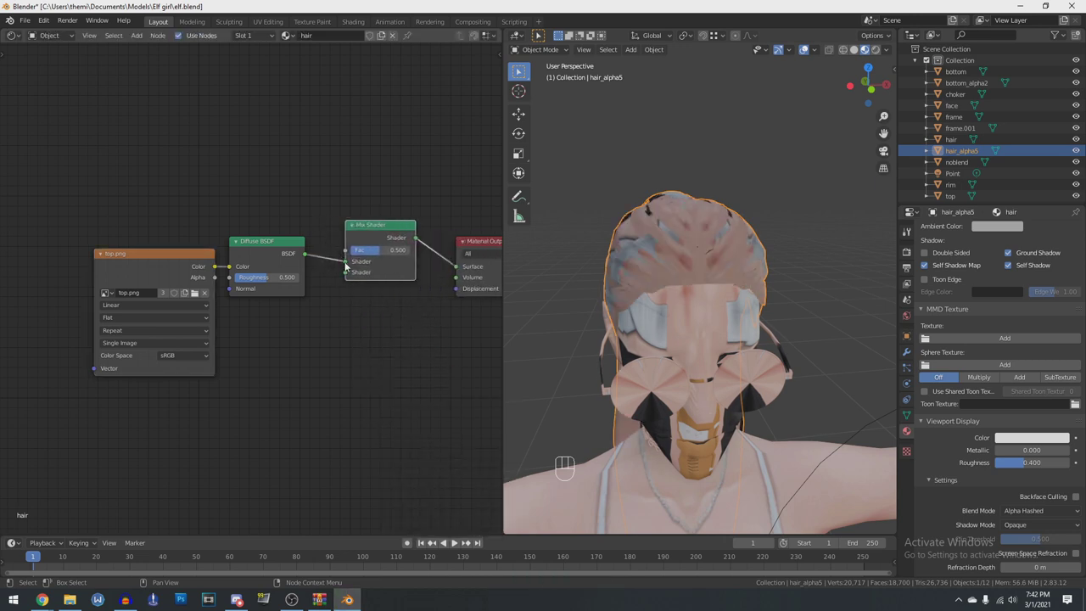
mouse_move(345, 262)
mouse_down()
mouse_move(330, 270)
mouse_move(346, 272)
mouse_up()
Add a Transparent BSDF above the Diffuse BSDF and connect it to the Mix Shader's first shader input
key(shift+a)
click(390, 342)
text(tra)
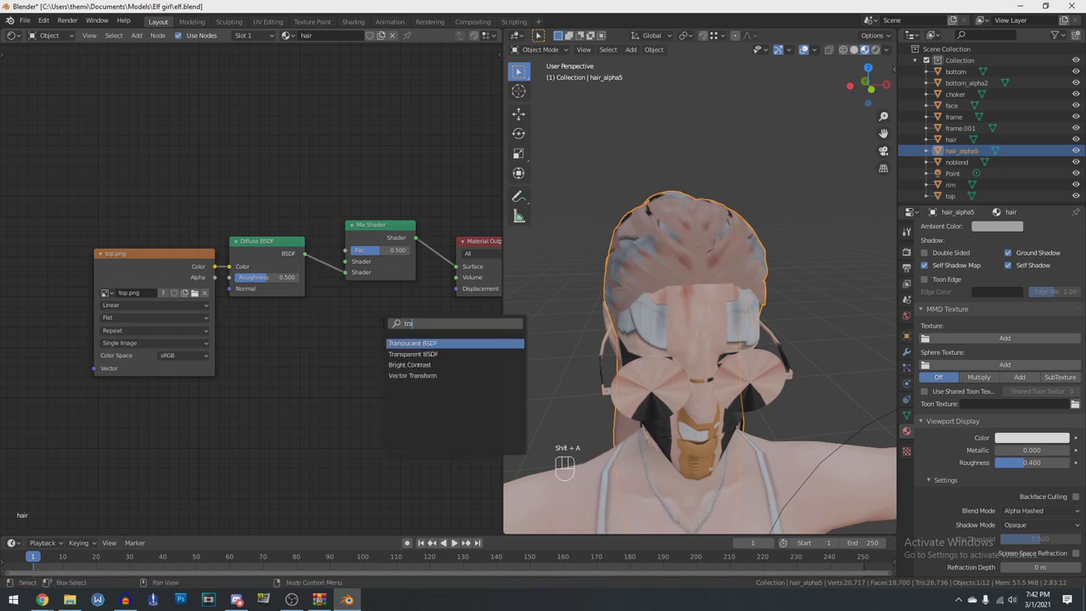
text(ns)
key(Down)
key(Down)
key(Up)
key(Return)
click(260, 207)
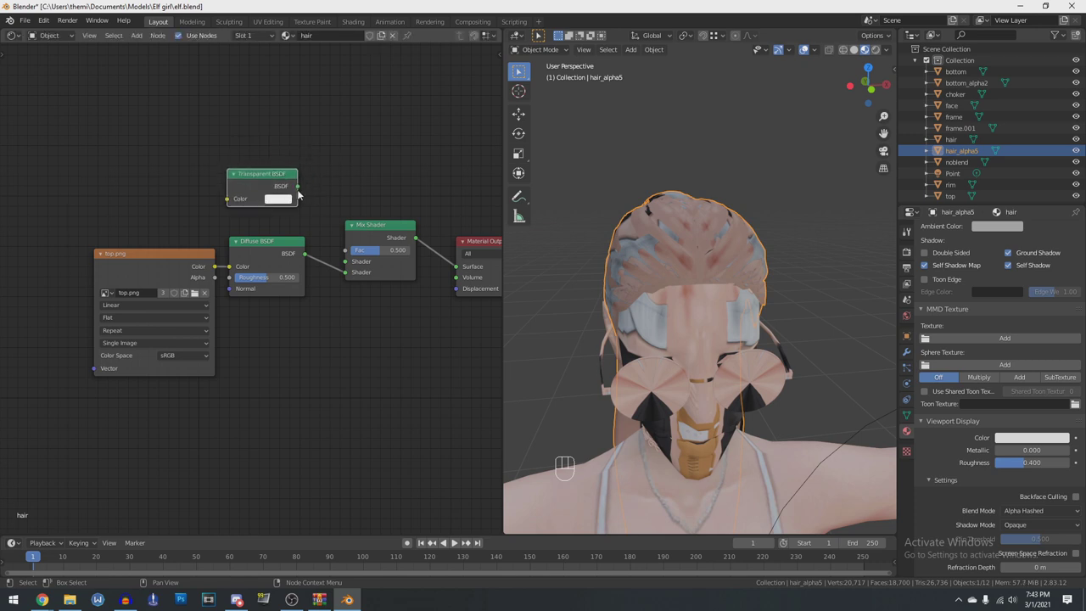
drag(297, 186, 317, 225)
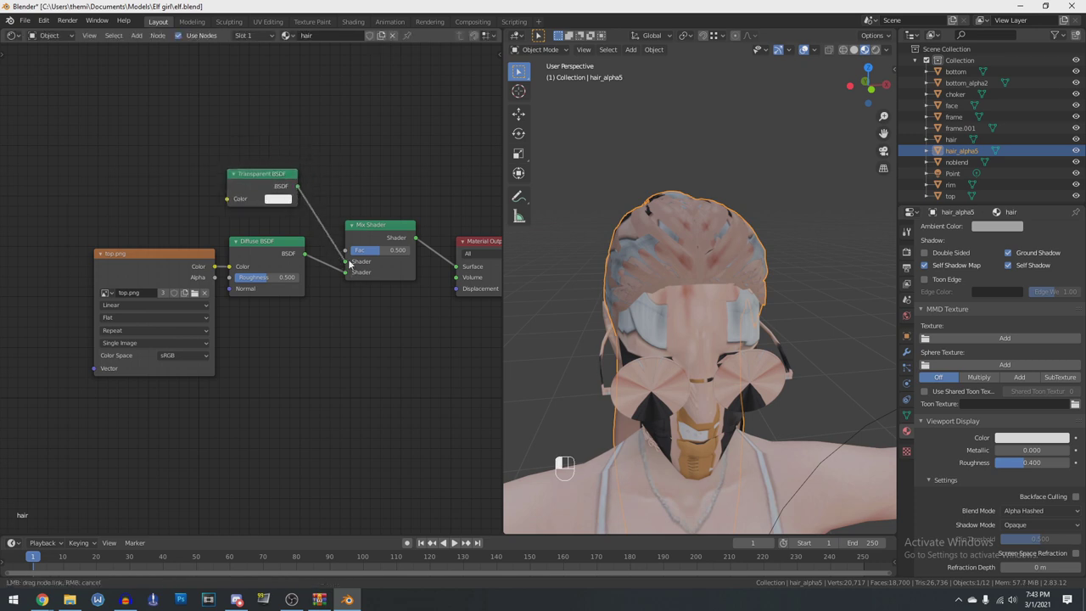
drag(348, 265, 347, 261)
Connect the image texture's Alpha to the Mix Shader's Fac and load hair.png into the texture node
right_click(221, 280)
key(Escape)
drag(215, 277, 349, 252)
click(195, 292)
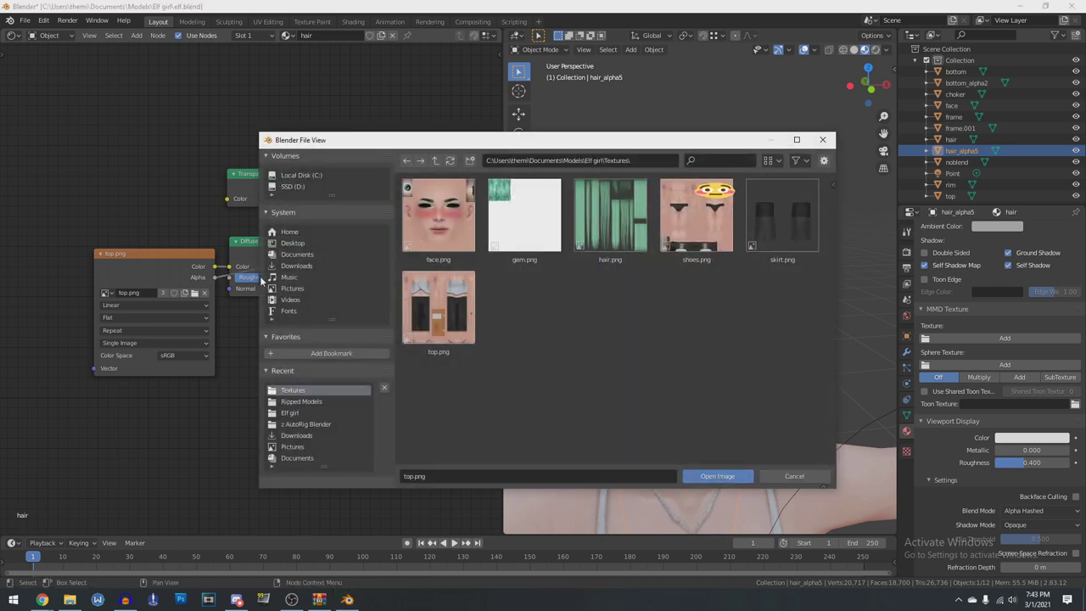
double_click(608, 242)
middle_drag(746, 382, 814, 393)
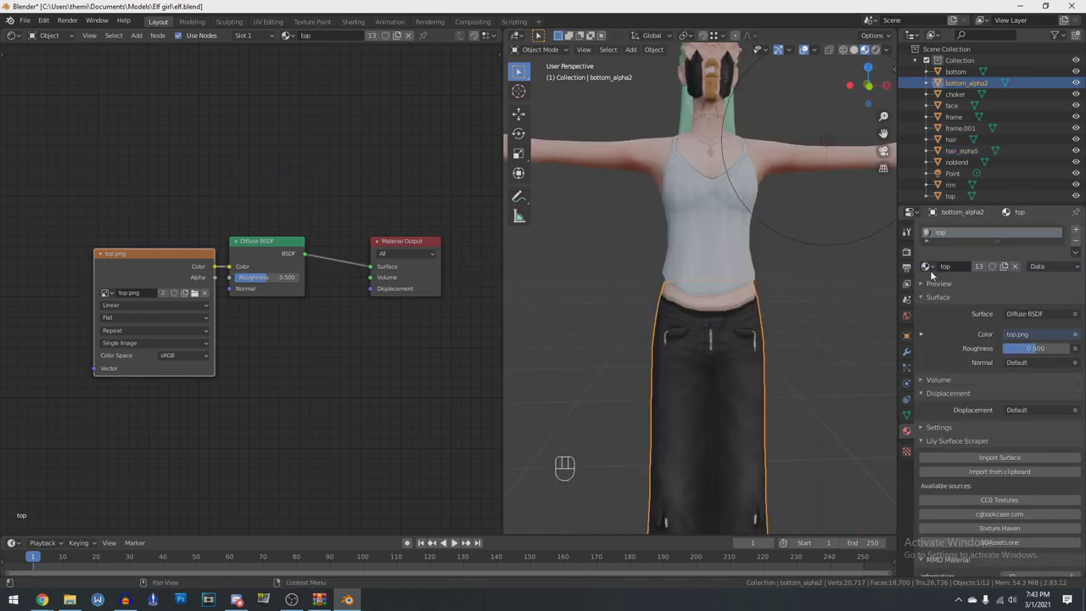
Assign the hair material to bottom_alpha2, make it a single-user copy named skirt, and load skirt.png as its texture
click(928, 267)
click(966, 310)
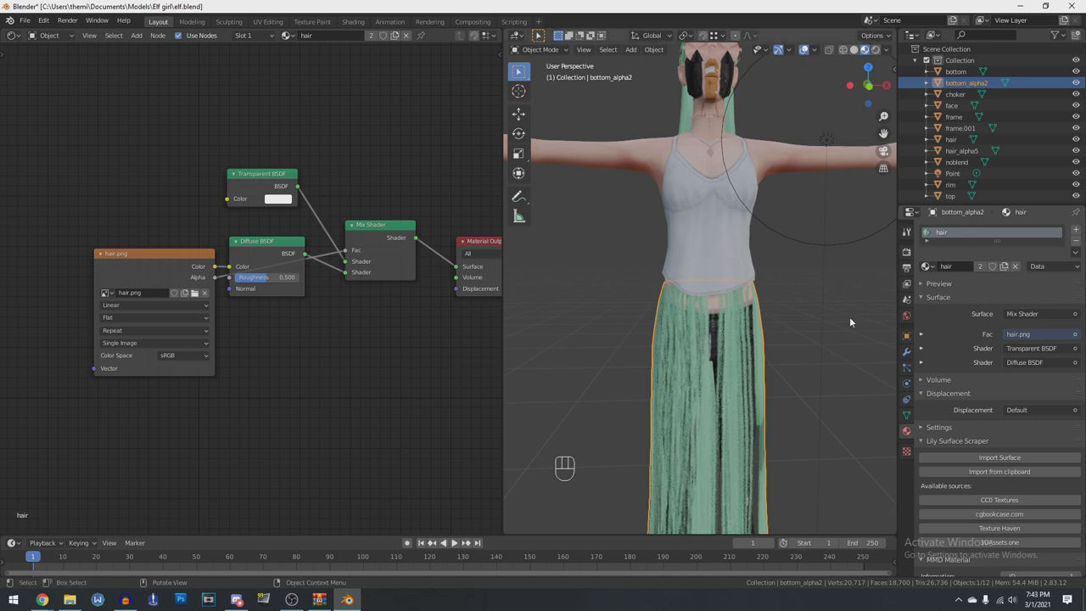
click(1003, 266)
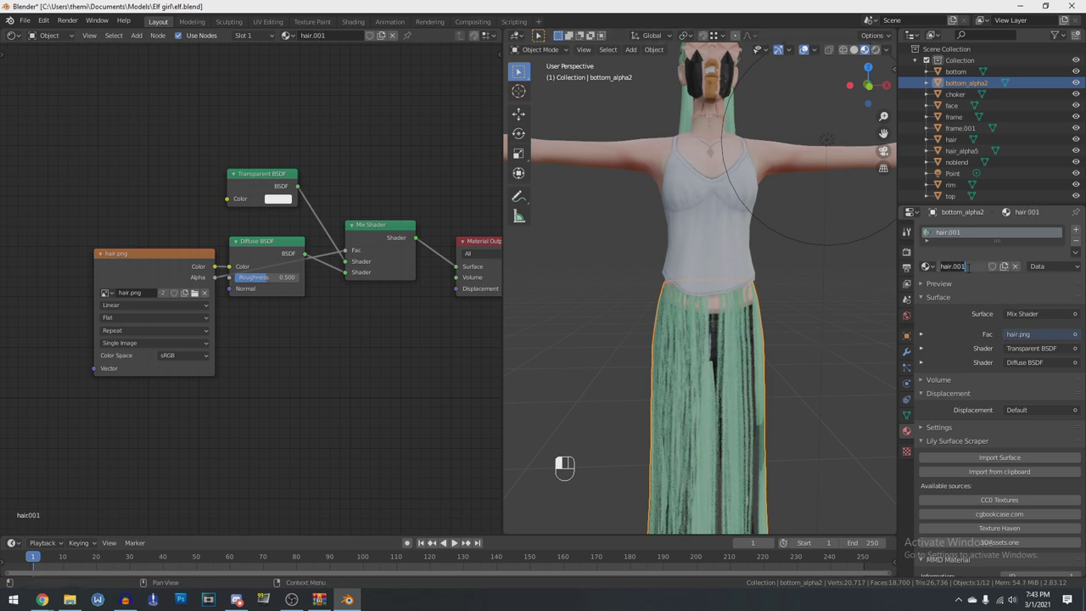
key(Return)
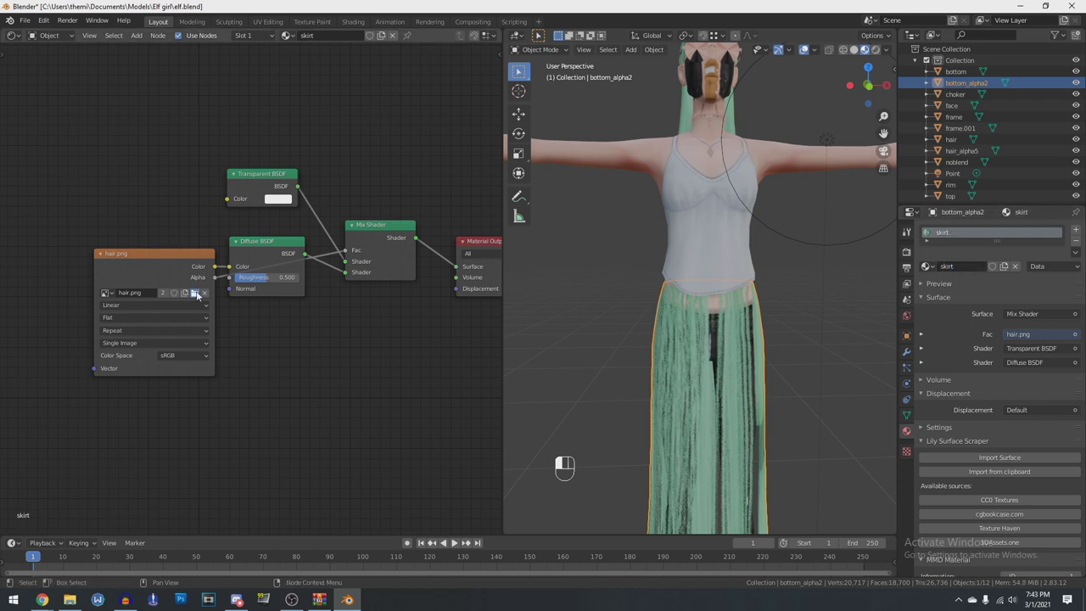
click(194, 292)
double_click(776, 228)
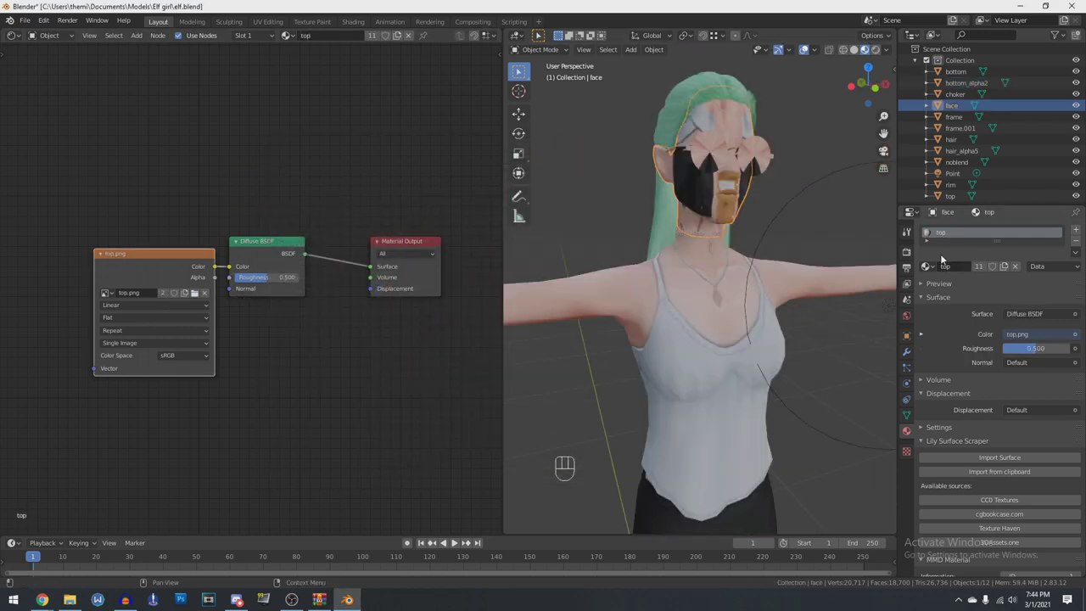
Assign the body material to the face object, make it a single-user copy named face, and load face.png as its texture
click(928, 267)
click(943, 283)
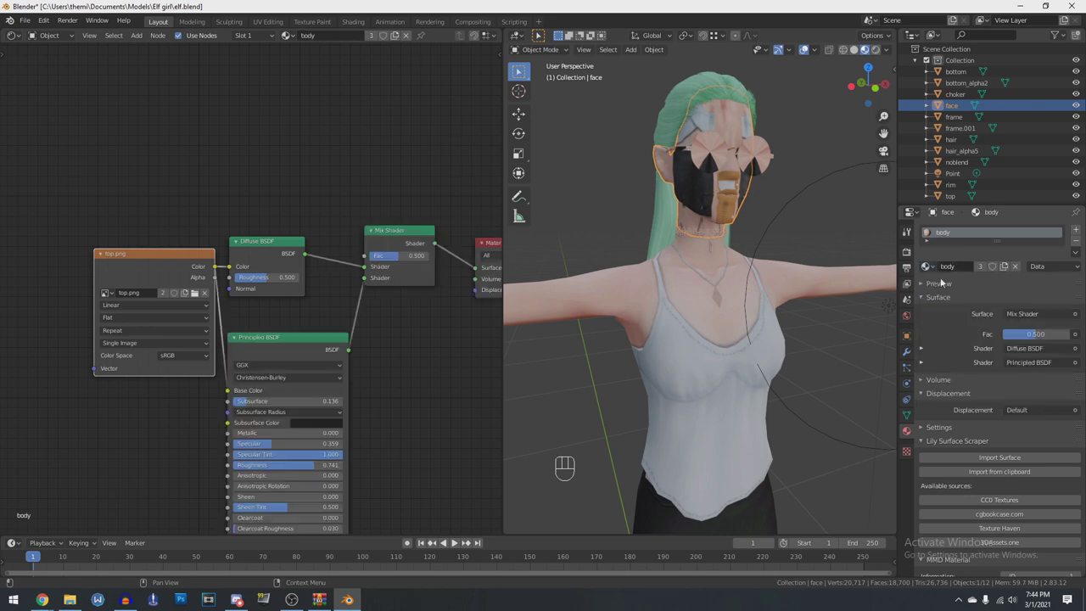
click(1003, 268)
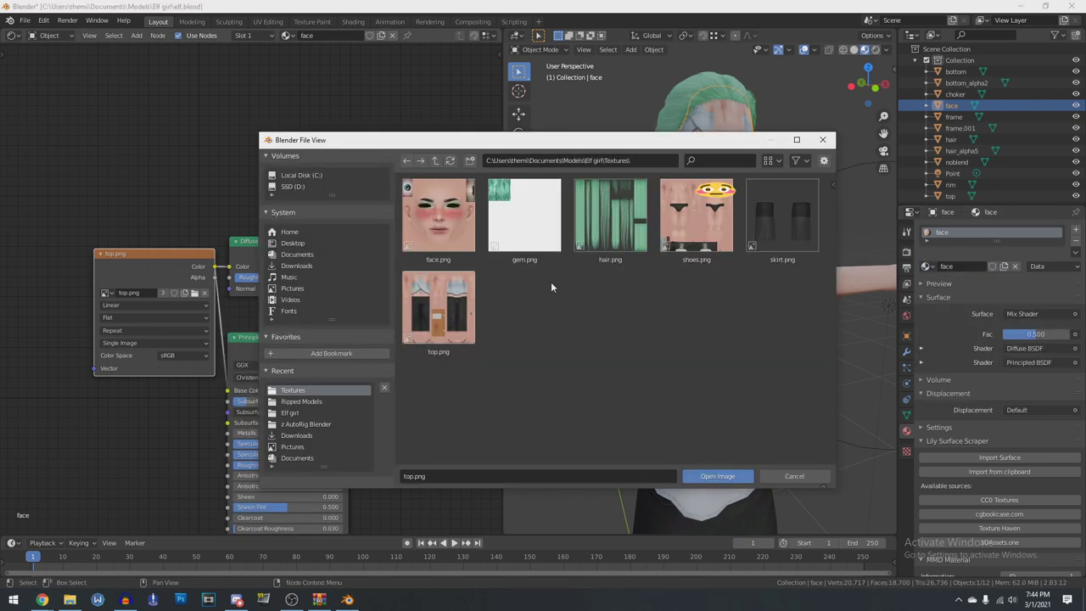
double_click(448, 215)
Examine the textured face and hair from several angles and distances
shift+middle_drag(719, 180, 731, 310)
scroll(787, 332, up, 5)
middle_drag(847, 376, 783, 342)
scroll(734, 410, down, 5)
scroll(735, 410, up, 10)
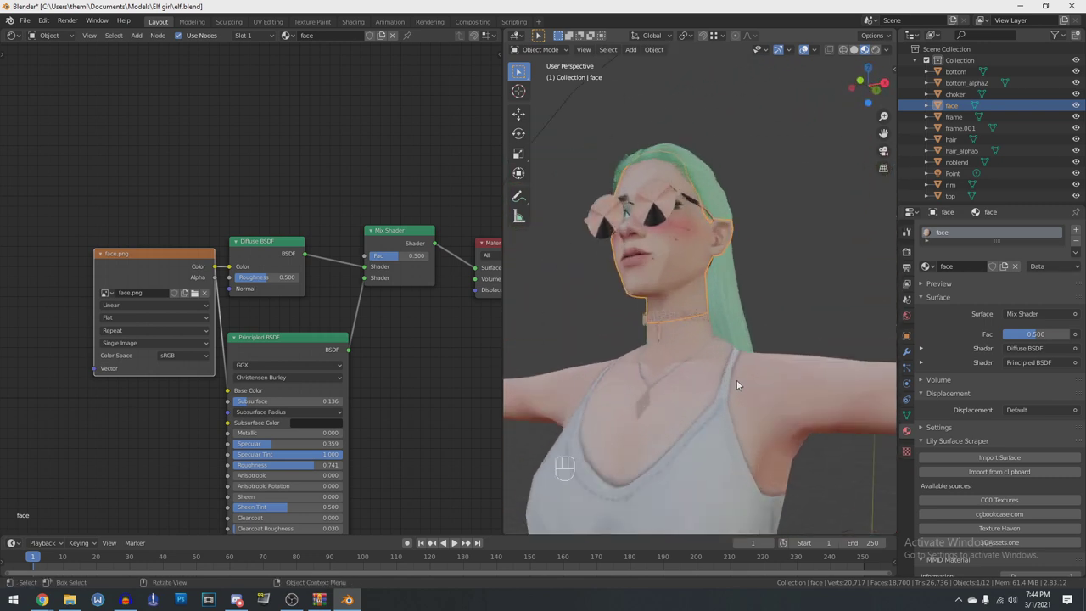
scroll(734, 379, down, 12)
middle_drag(735, 379, 736, 212)
shift+middle_drag(736, 212, 731, 306)
scroll(785, 315, up, 6)
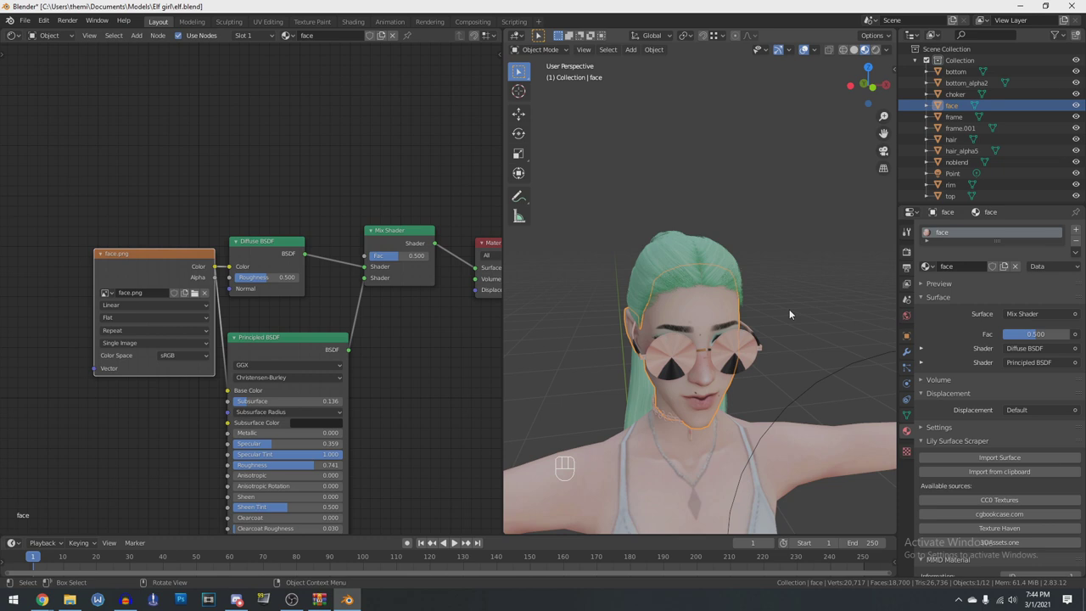
Open the bottom mesh for editing and make its material a single-user copy named shoes
scroll(793, 304, up, 4)
scroll(779, 280, down, 8)
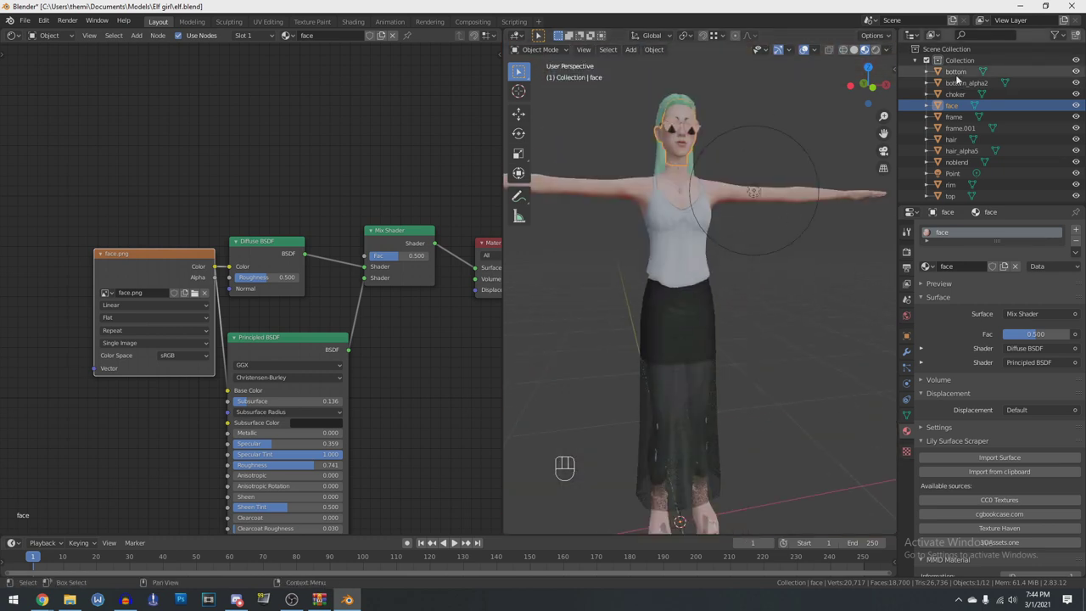
click(662, 242)
key(Tab)
key(KP_Decimal)
key(KP_1)
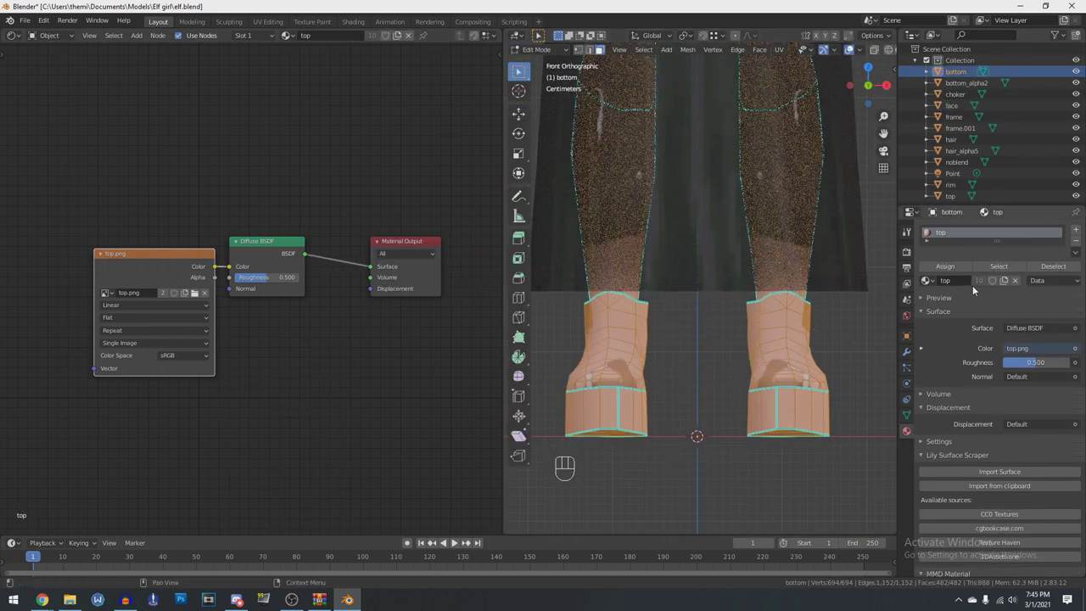
click(1006, 281)
double_click(948, 281)
text(shoes)
key(Return)
shift+middle_drag(821, 445, 812, 424)
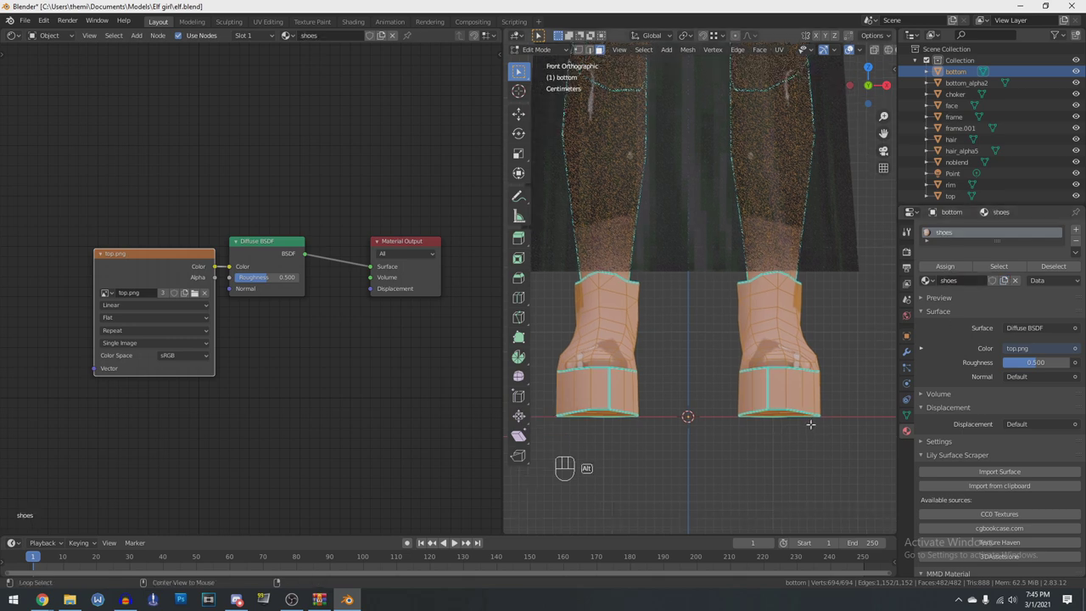
Clear the selection and select the linked upper and side faces of the shoes
key(alt+a)
mouse_move(730, 339)
middle_down()
mouse_move(785, 382)
mouse_move(784, 370)
mouse_move(752, 382)
middle_up()
key(l)
key(l)
key(l)
key(l)
key(l)
scroll(751, 424, up, 4)
key(z)
key(z)
key(ctrl+z)
Add the linked faces of both shoe soles to the selection
middle_drag(752, 460, 716, 186)
key(l)
key(l)
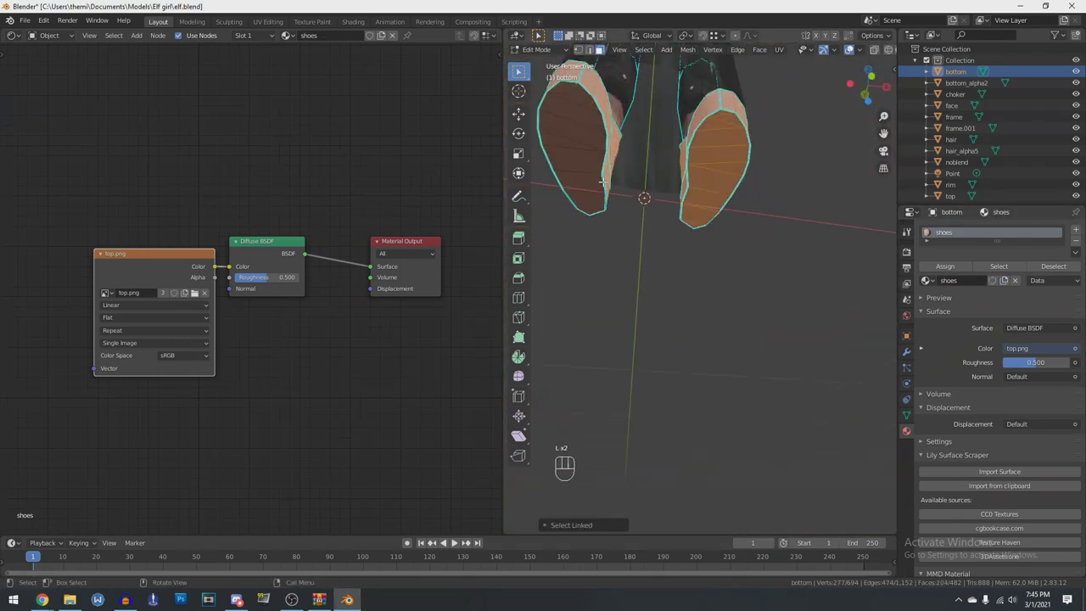
key(l)
scroll(661, 170, up, 4)
Add the remaining linked faces around the shoes' ankle openings to the selection
middle_drag(662, 212, 730, 296)
scroll(708, 249, down, 2)
shift+middle_drag(708, 248, 751, 360)
key(l)
middle_drag(768, 318, 722, 295)
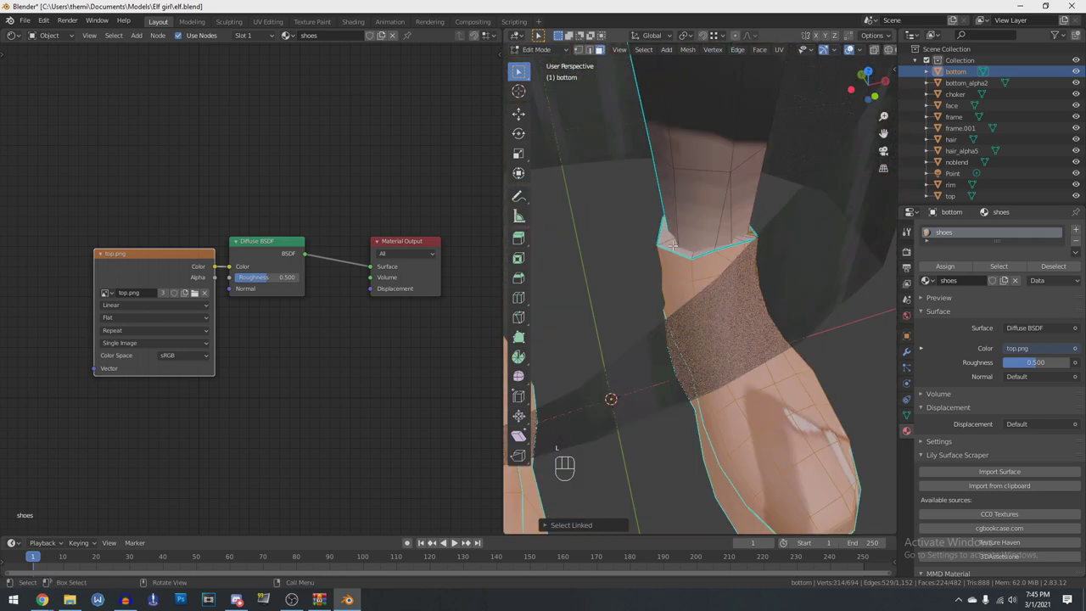
key(l)
scroll(673, 246, down, 5)
middle_drag(738, 395, 700, 338)
scroll(696, 335, up, 4)
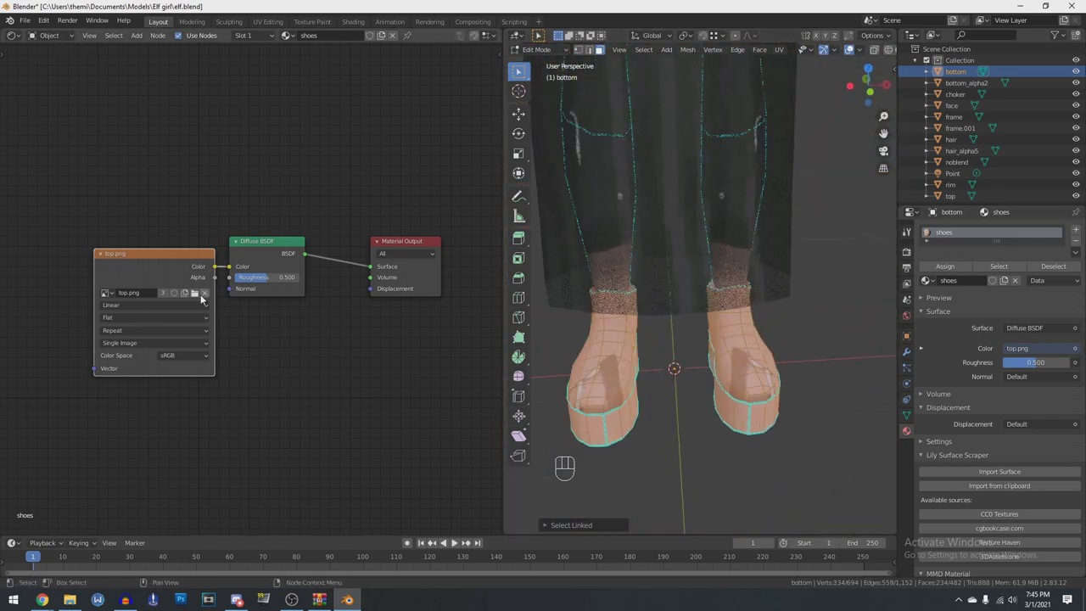
Load shoes.png into the shoes material's image texture and check it on the mesh
click(196, 293)
double_click(695, 235)
scroll(790, 301, down, 5)
scroll(789, 301, up, 8)
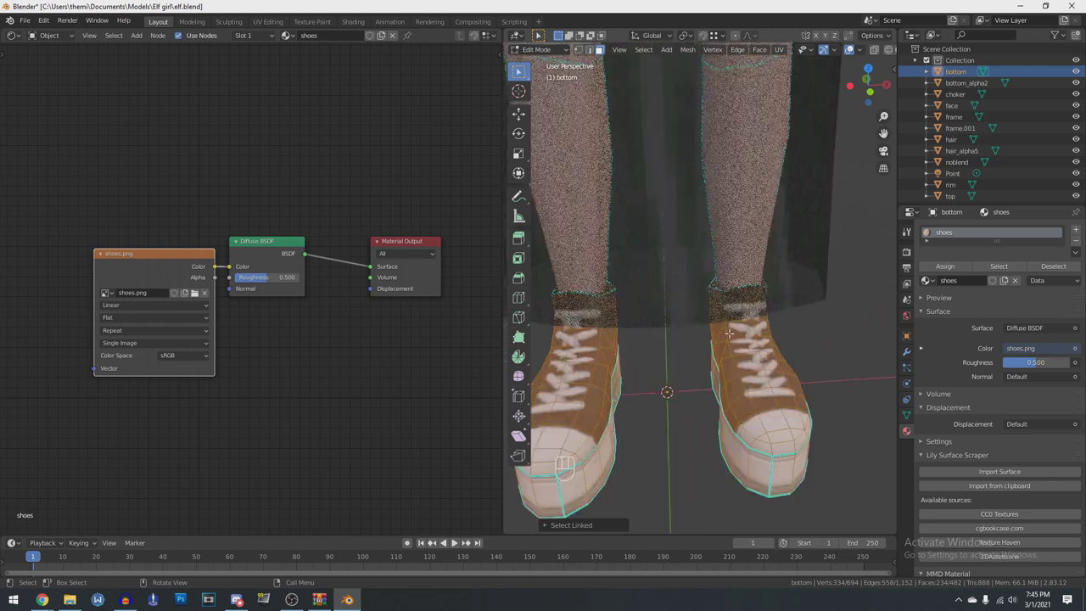
middle_drag(789, 301, 760, 330)
Invert the face selection and add a second material slot with a single-user copy of the body material named leggies
key(ctrl+i)
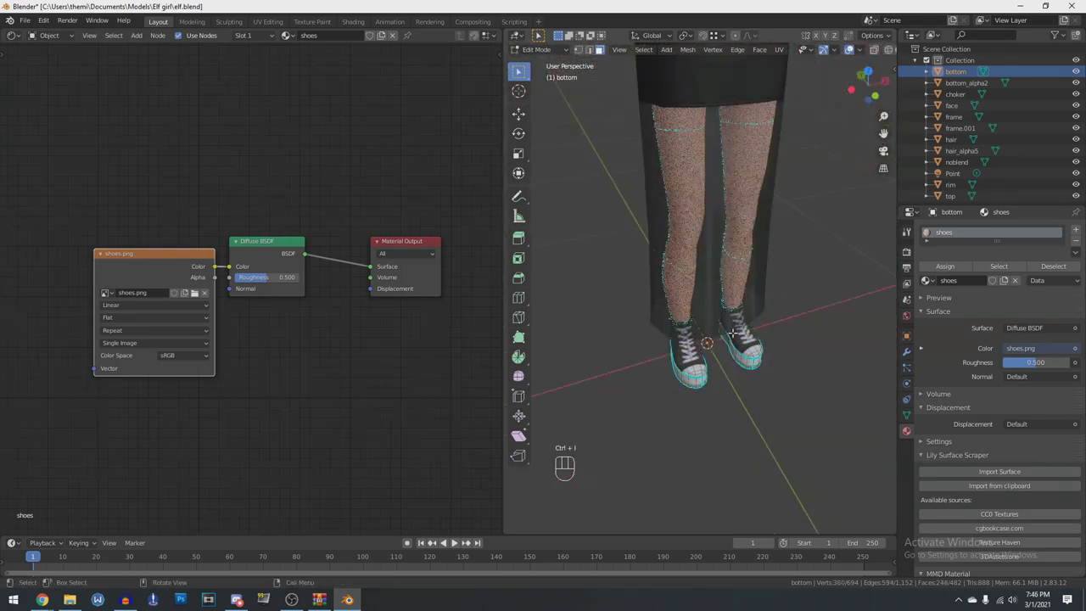
click(1076, 230)
click(928, 306)
click(955, 323)
click(1003, 307)
double_click(971, 306)
key(Return)
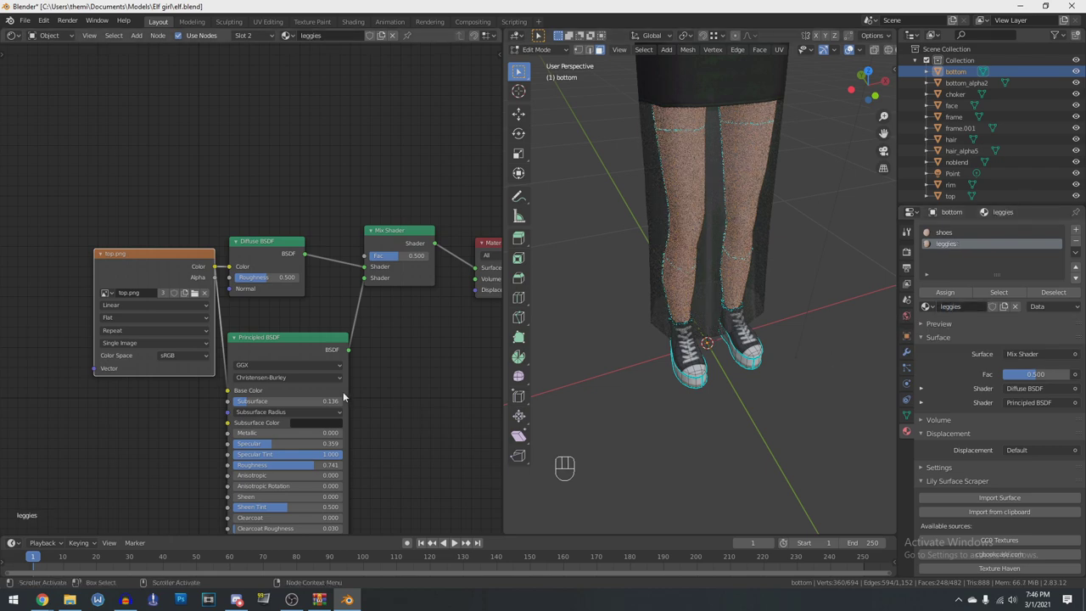
Load shoes.png into the leggies material's image texture
scroll(785, 274, down, 6)
scroll(782, 280, up, 7)
click(196, 293)
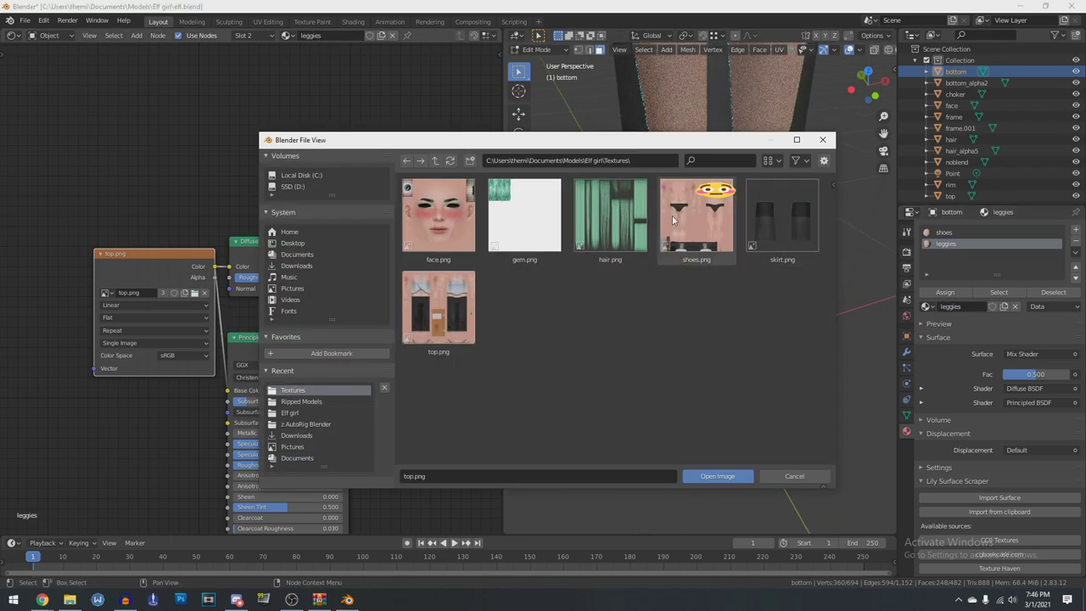
double_click(672, 215)
Examine the shoes and leggings in rendered shading, then return to material preview
key(z)
click(792, 238)
scroll(800, 324, up, 5)
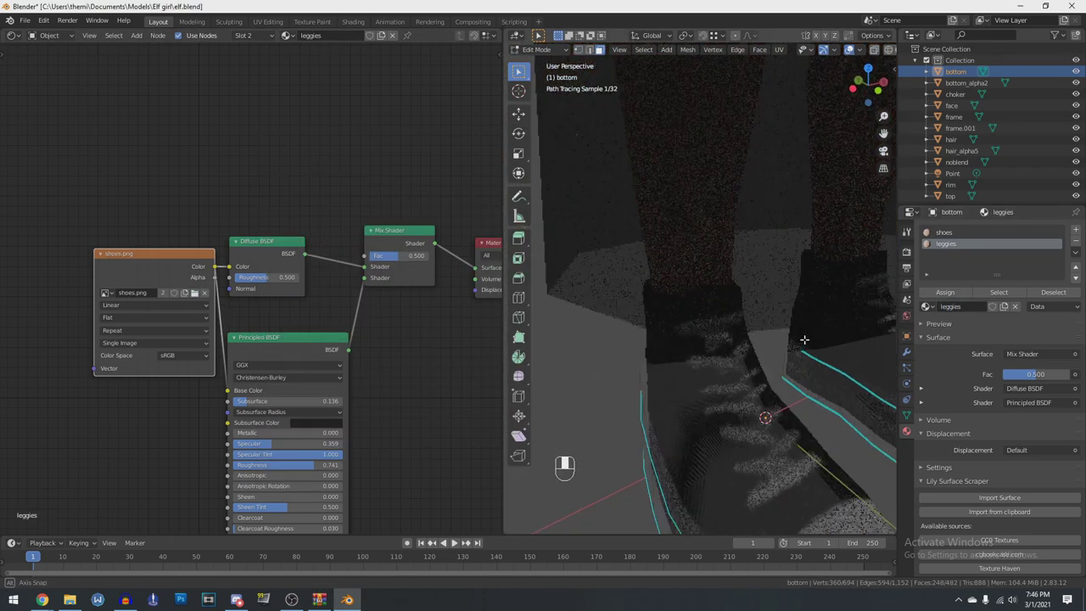
middle_drag(812, 334, 799, 297)
key(z)
click(797, 373)
Leave Edit Mode, select the glasses frame, and give it a single-user material named metal with a Principled BSDF surface
scroll(763, 356, down, 8)
shift+middle_drag(728, 271, 722, 388)
scroll(723, 340, up, 2)
shift+middle_drag(721, 246, 768, 312)
key(Tab)
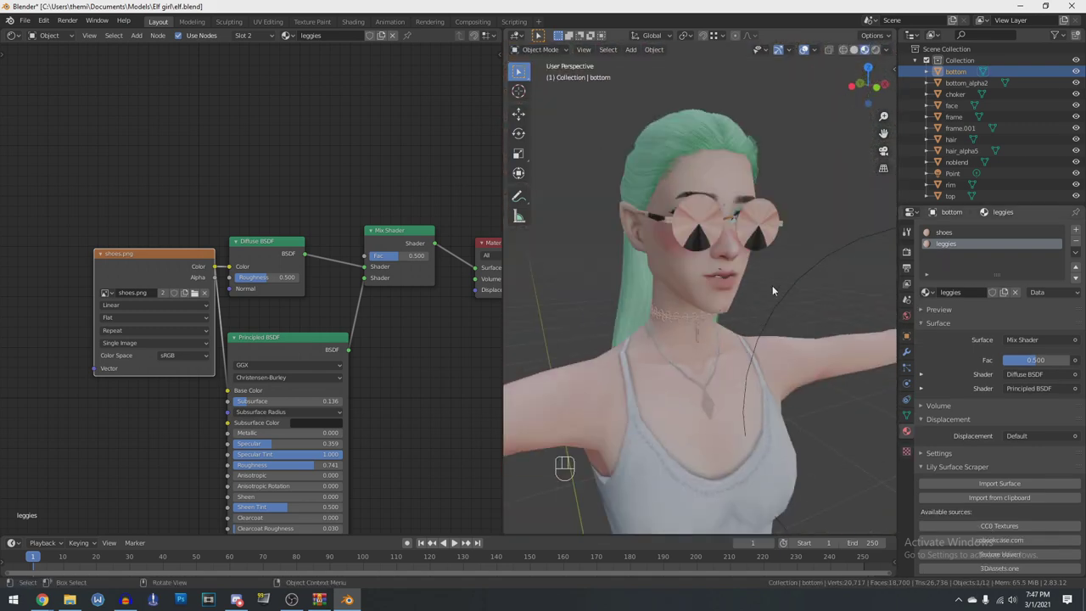
scroll(679, 367, down, 3)
scroll(693, 356, up, 3)
scroll(730, 343, up, 3)
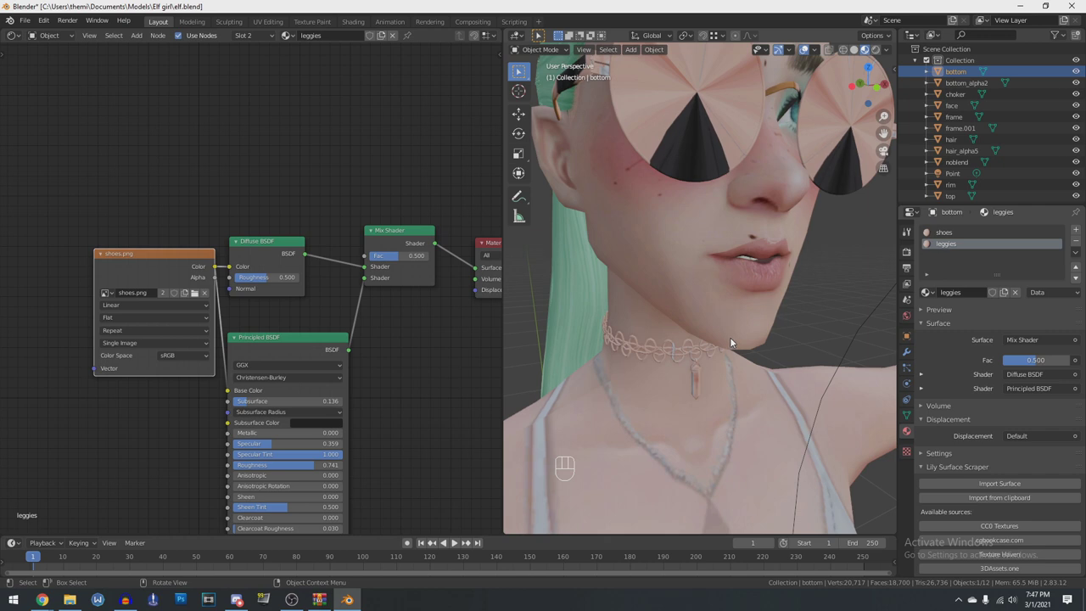
shift+middle_drag(736, 121, 733, 194)
click(736, 193)
click(926, 265)
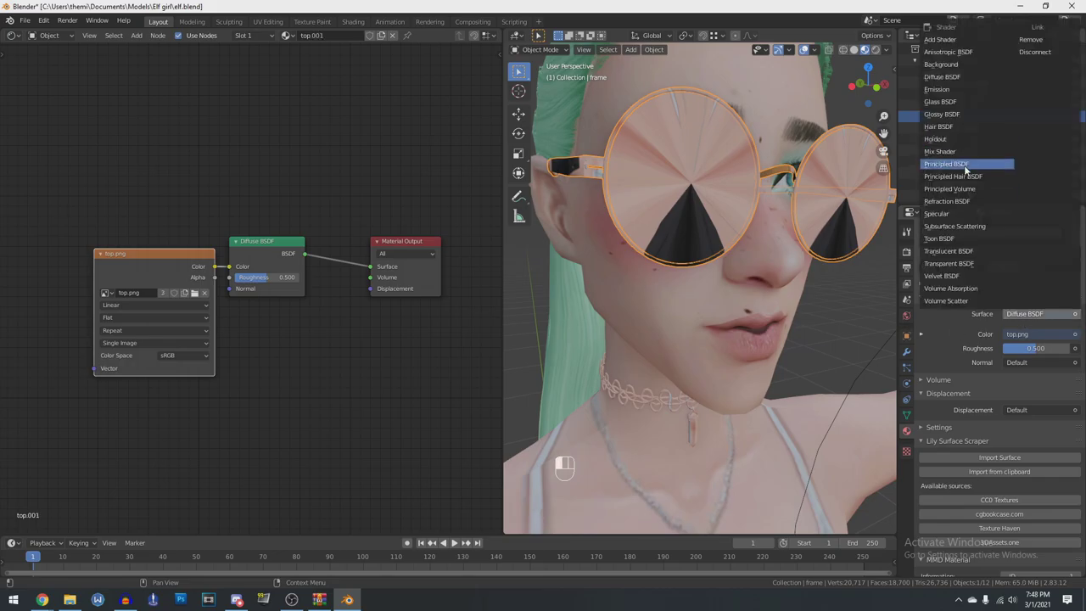
click(933, 164)
Set the metal material's Metallic and Specular to 1, Roughness to 0, and base colour to dark grey
drag(283, 339, 344, 339)
drag(288, 349, 343, 350)
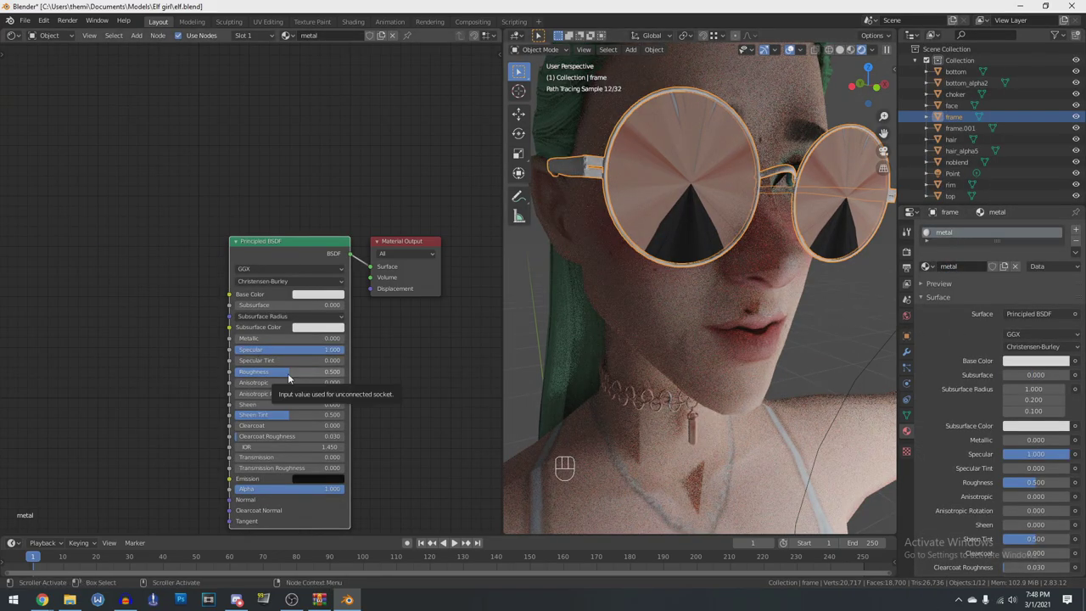
drag(289, 373, 233, 373)
scroll(862, 396, down, 5)
scroll(692, 338, up, 8)
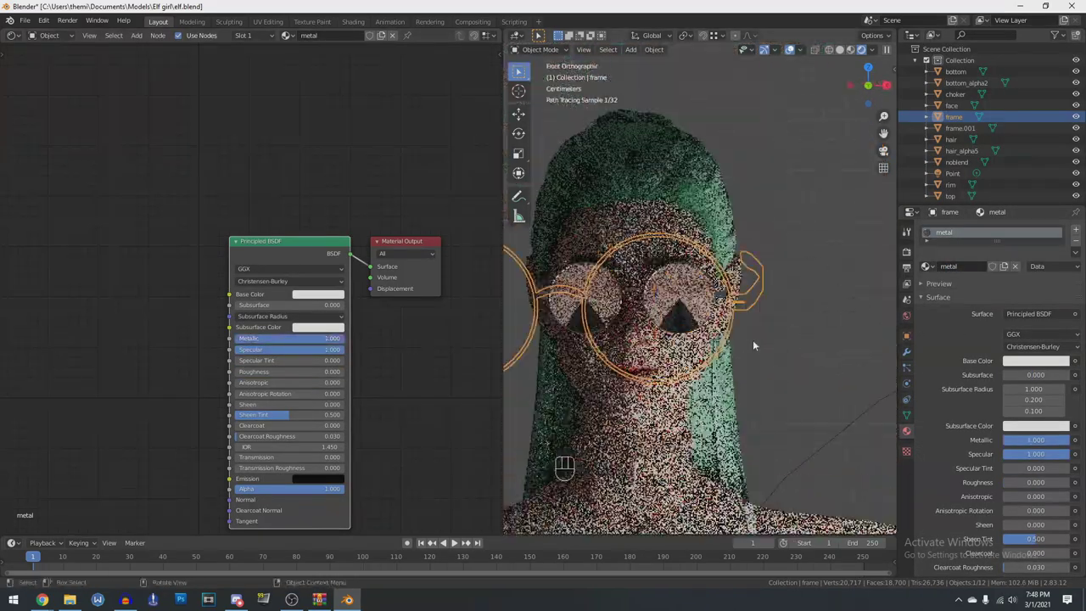
click(318, 293)
scroll(722, 276, down, 8)
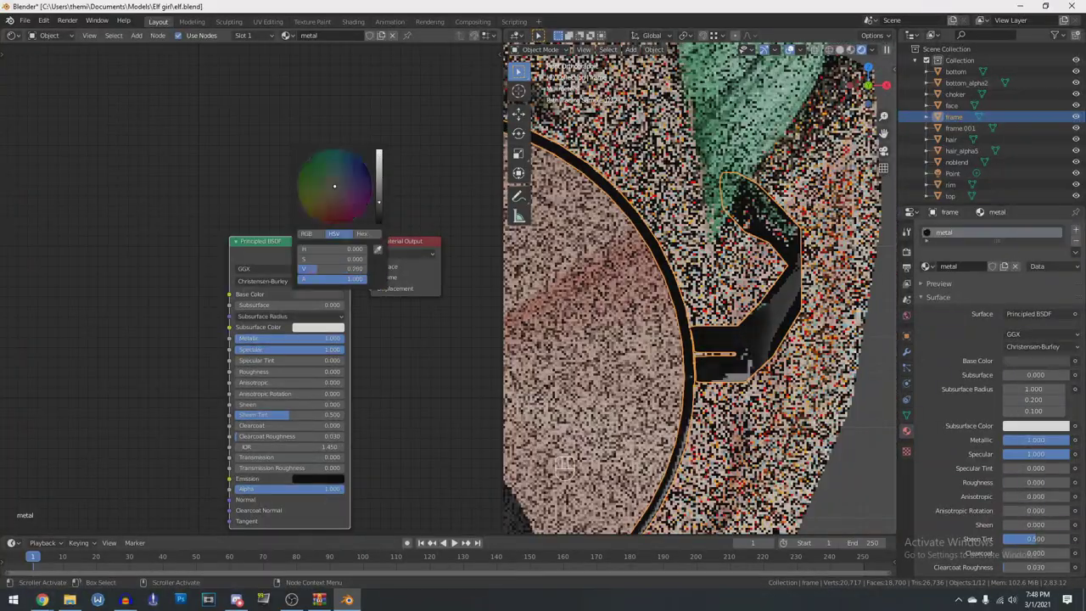
Assign the metal material to frame.001, make it a single-user copy named glass, and switch the viewport to material preview
click(954, 128)
click(928, 267)
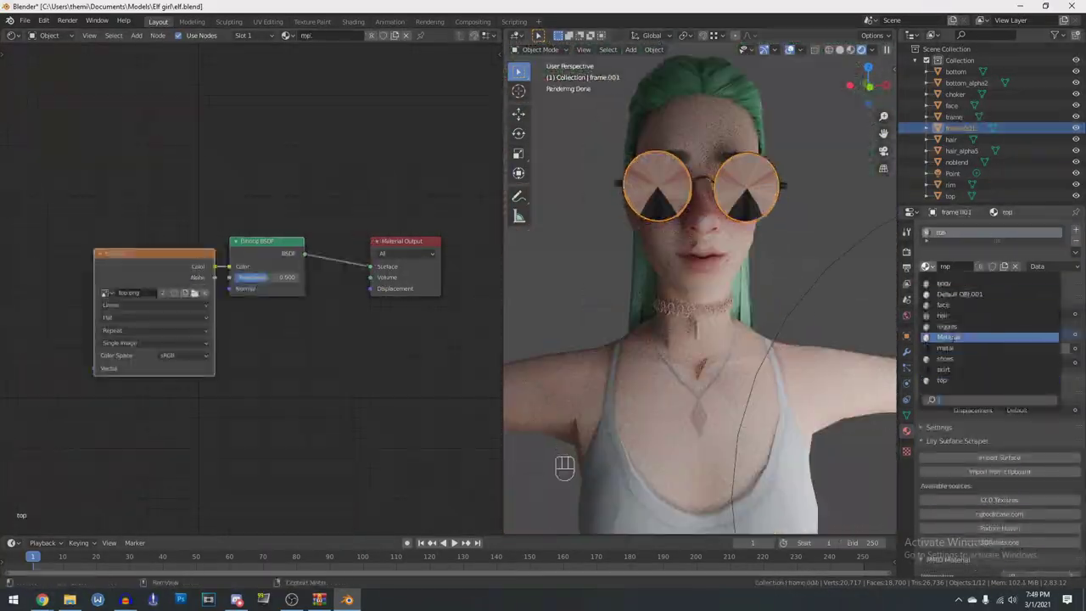
click(948, 337)
mouse_move(708, 304)
middle_down()
mouse_move(771, 306)
mouse_move(829, 364)
mouse_move(812, 363)
middle_up()
click(850, 50)
scroll(742, 246, up, 4)
mouse_move(743, 233)
shift+middle_down()
mouse_move(732, 276)
mouse_move(751, 302)
shift+middle_up()
scroll(751, 302, up, 4)
Set the glass material's base colour to white and open the search for adding a node
click(319, 294)
key(shift+a)
click(439, 443)
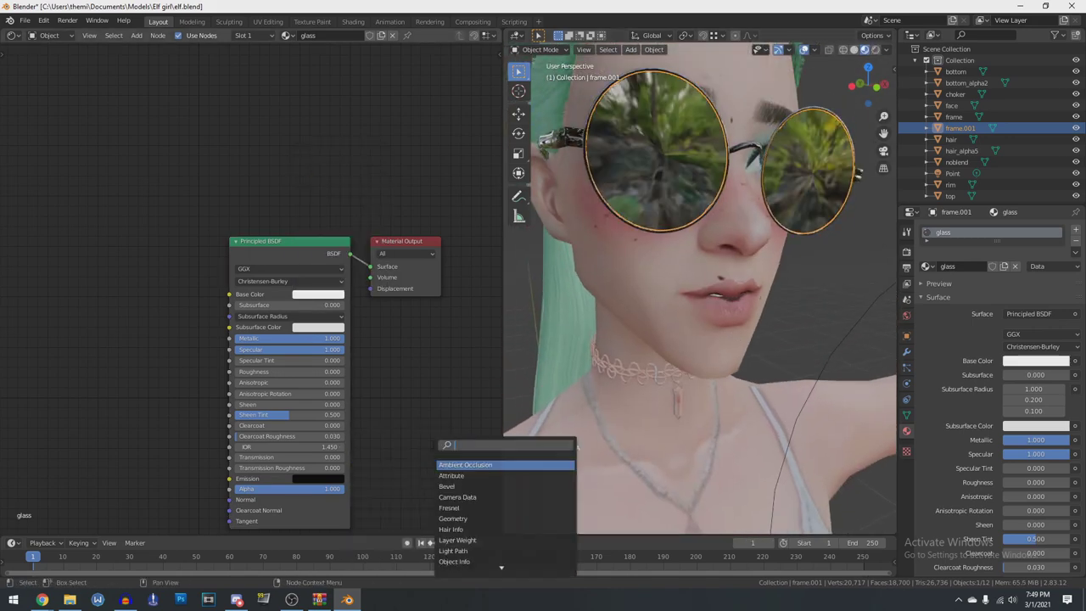
Add a Transparent BSDF and a Mix Shader to the glass material, mixing the transparency with the Principled BSDF
text(trans)
click(248, 158)
key(shift+a)
text(mix)
click(356, 224)
drag(319, 172, 390, 261)
Set the glass material's Transmission to 1.000, its mix factor to 0.342 and its blend mode to Alpha Blend
drag(263, 457, 343, 457)
mouse_move(440, 249)
mouse_down()
mouse_move(405, 249)
mouse_move(428, 249)
mouse_up()
scroll(1036, 509, down, 12)
click(1040, 468)
click(1035, 520)
Show the model in Rendered shading and set the glass material's Specular to 0.359 and mix factor to 0.150
key(z)
click(826, 319)
mouse_move(333, 339)
mouse_down()
mouse_move(236, 339)
mouse_move(274, 357)
mouse_up()
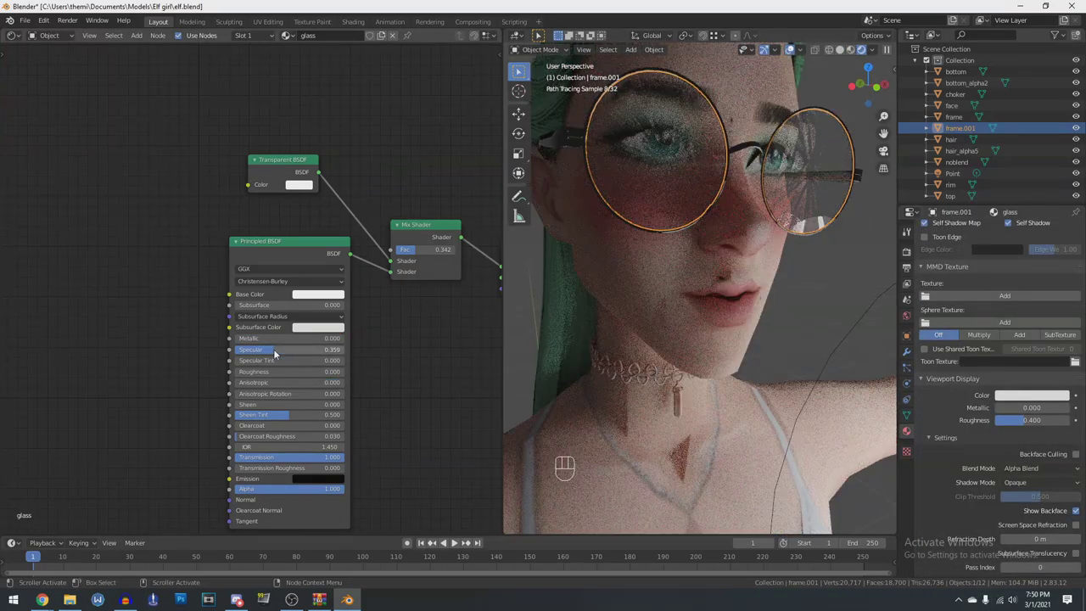
scroll(783, 292, down, 8)
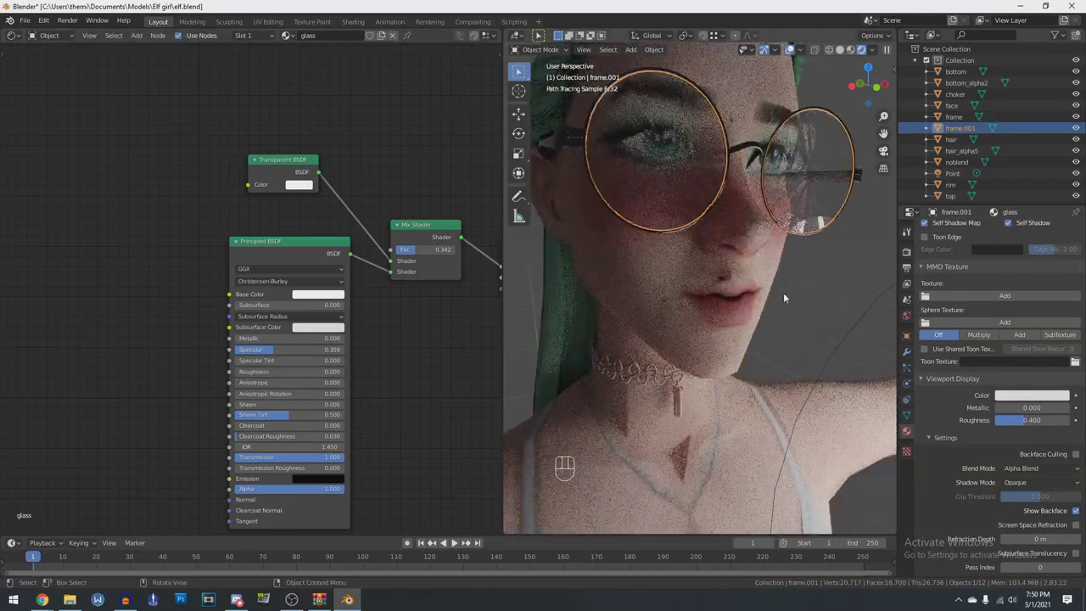
scroll(700, 288, up, 6)
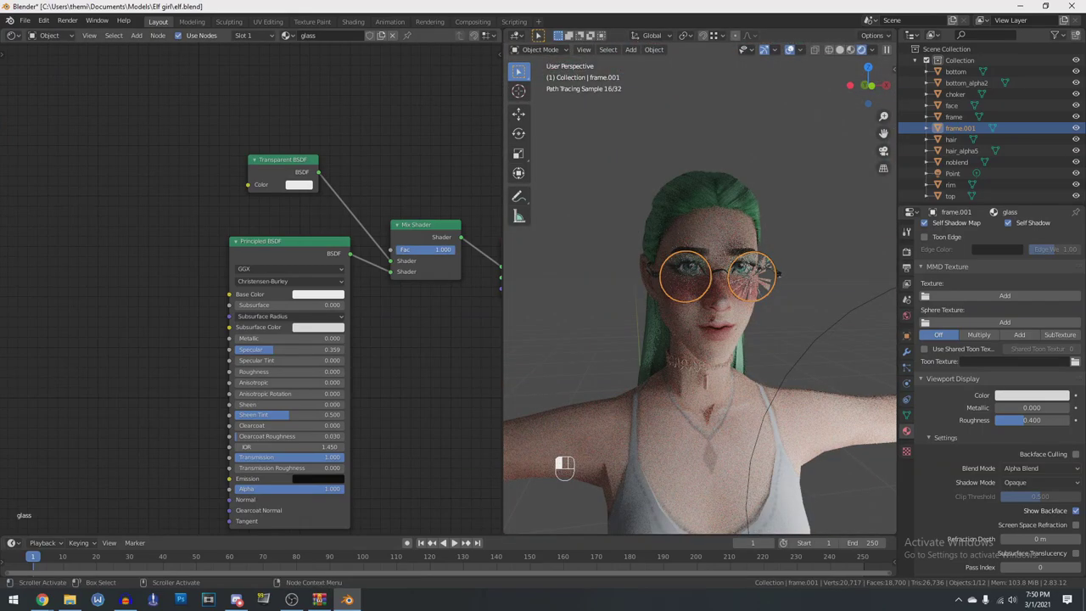
scroll(700, 288, down, 6)
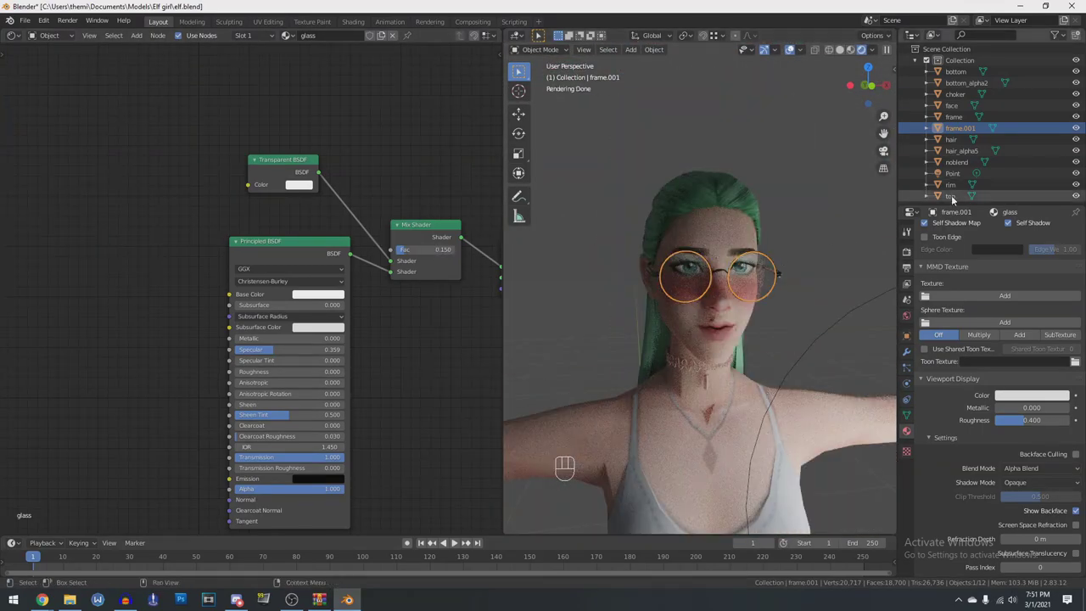
Select the choker and replace its top material with the existing metal material
click(955, 94)
scroll(746, 356, up, 3)
shift+middle_drag(746, 407, 729, 225)
scroll(989, 339, up, 20)
click(928, 266)
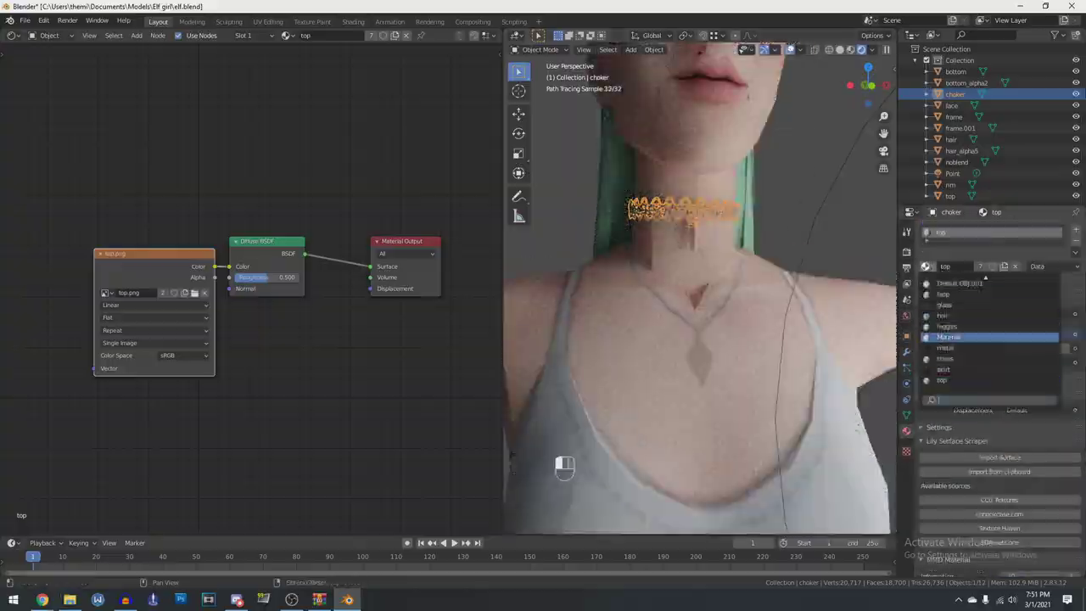
click(948, 337)
Select only the linked geometry of the choker's pendant mount in Edit Mode
key(KP_1)
scroll(745, 331, up, 15)
shift+middle_drag(678, 280, 635, 294)
key(Tab)
key(alt+a)
key(l)
Make the choker's metal material a single-user copy and lighten its base color to light gray
click(980, 279)
click(319, 295)
drag(378, 203, 378, 165)
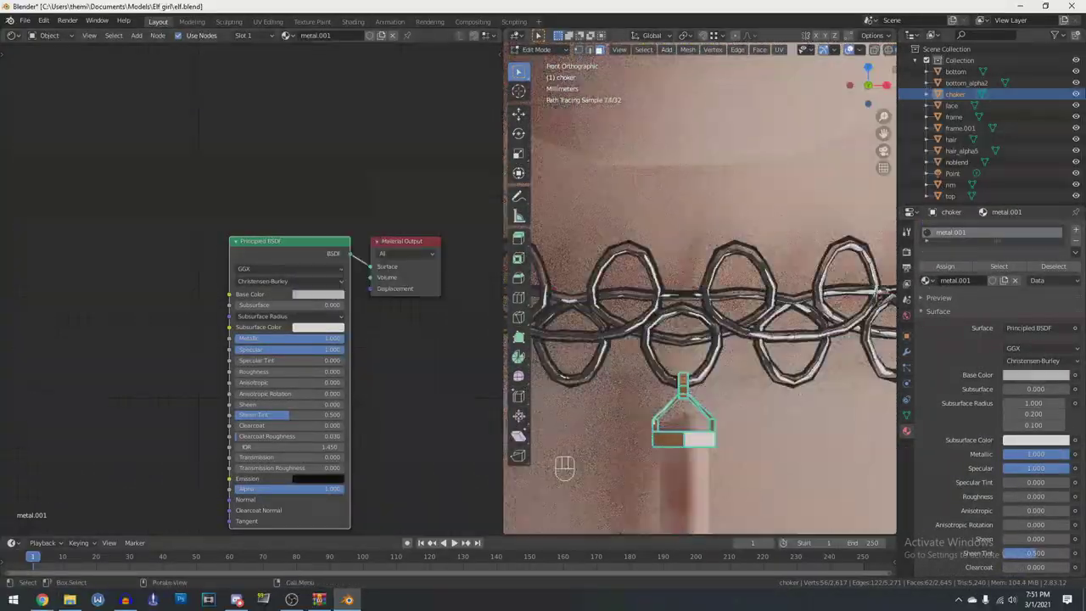
Invert the choker selection and add a second material slot whose material is renamed plastic
key(ctrl+i)
click(1076, 229)
click(928, 306)
click(954, 373)
double_click(964, 306)
text(plastic)
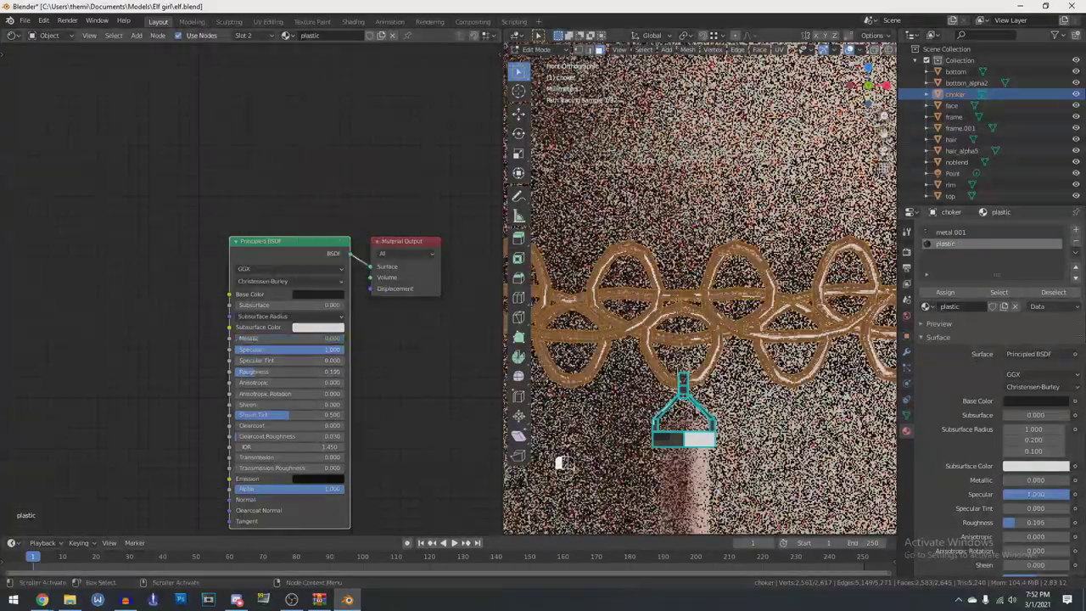
key(Return)
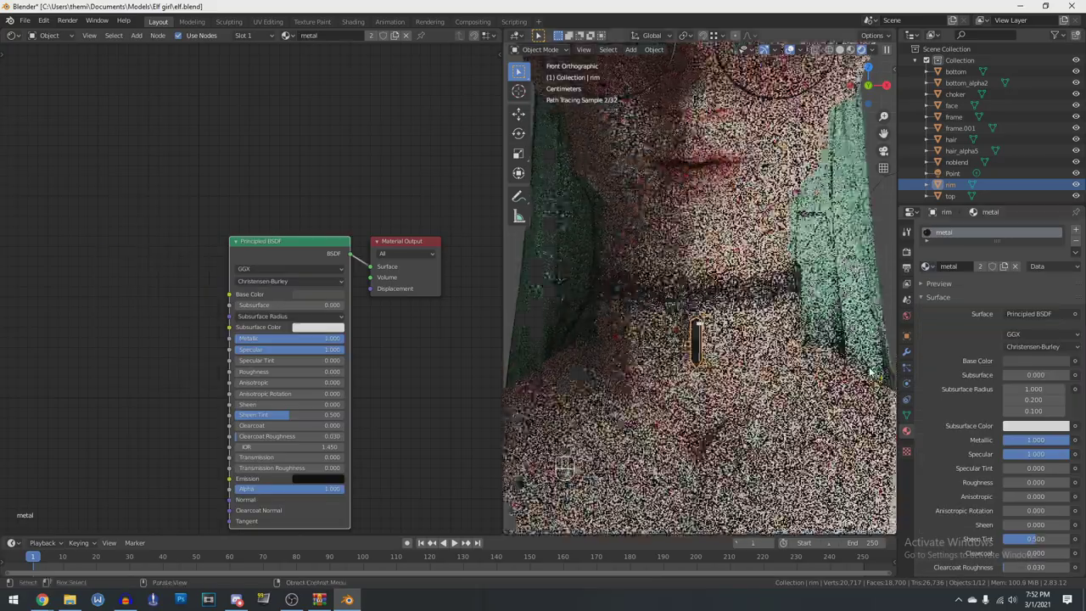
Add an Image Texture node with gem.png to the gem material and connect its Color to Base Color
scroll(691, 381, up, 3)
key(shift+a)
text(ge)
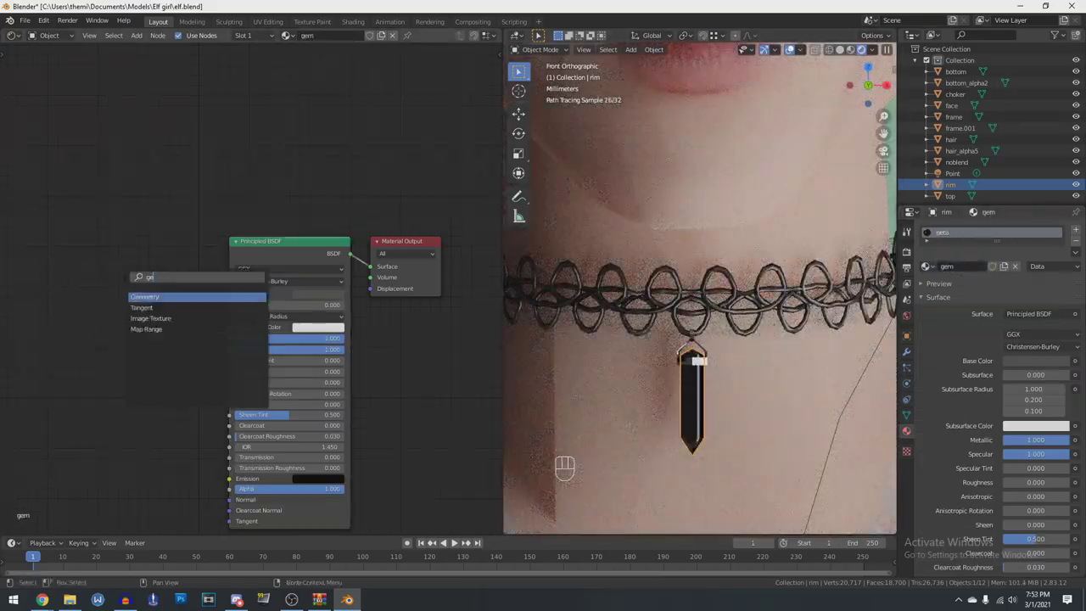
click(151, 318)
click(81, 307)
drag(189, 283, 229, 295)
click(155, 309)
double_click(616, 226)
double_click(616, 225)
Set the gem material's Metallic to 0.000, Transmission to 0.541 and blend mode to Alpha Blend
shift+middle_drag(848, 407, 845, 348)
drag(326, 338, 241, 344)
drag(243, 457, 301, 457)
scroll(1049, 471, down, 18)
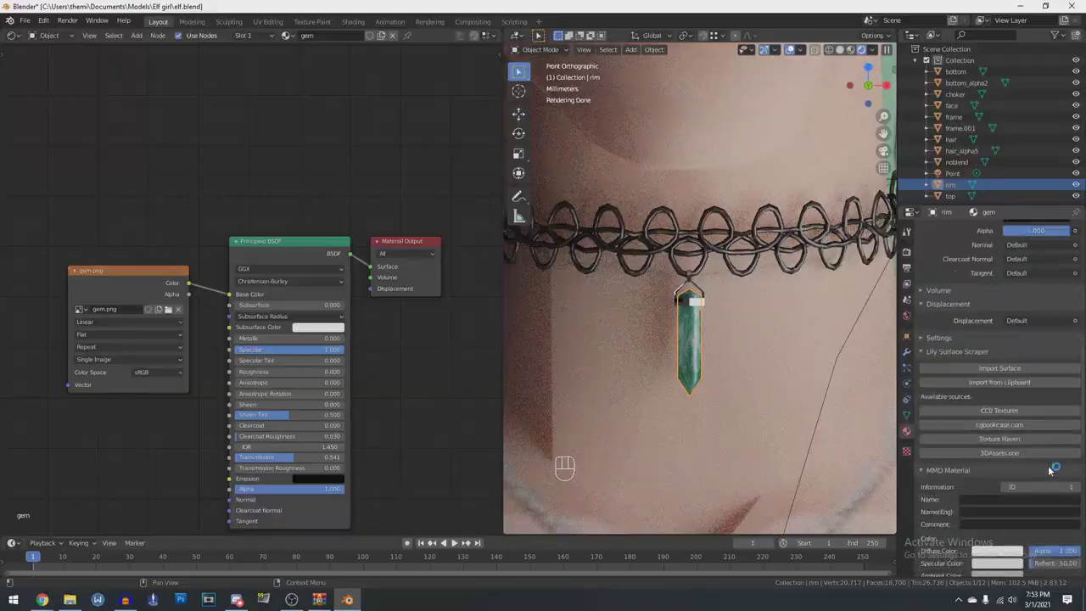
scroll(1050, 471, down, 15)
click(1040, 469)
click(1033, 519)
Add a Transparent BSDF and a Mix Shader to the gem material and connect the transparency into the mix
key(shift+a)
click(388, 136)
click(231, 129)
key(shift+a)
text(mix)
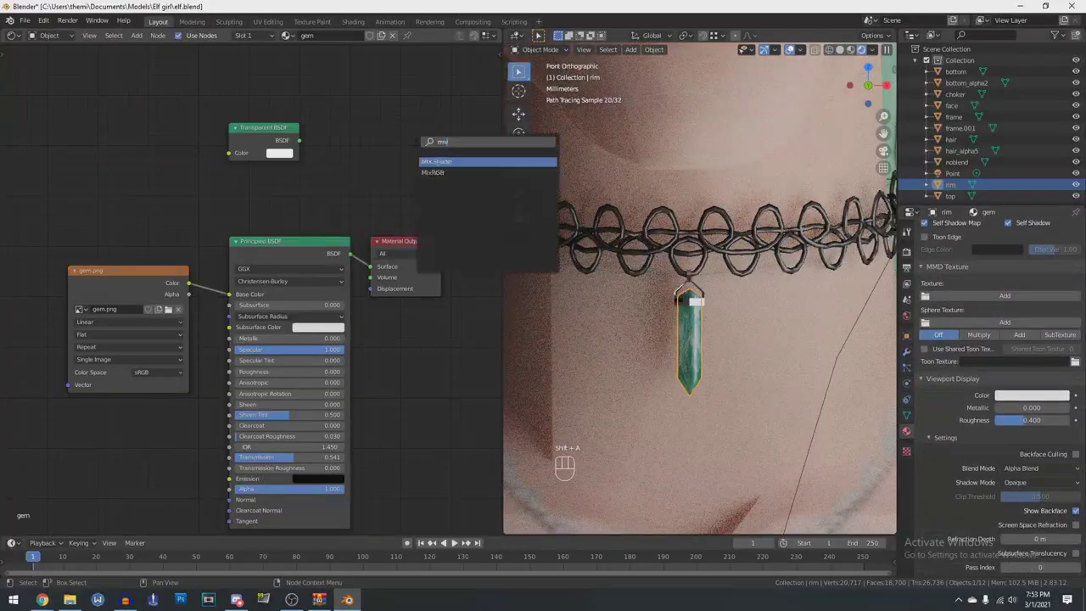
key(Return)
click(396, 222)
drag(300, 141, 439, 242)
Adjust the gem material's Roughness and switch the viewport to Material Preview shading
scroll(732, 392, up, 2)
scroll(732, 424, down, 9)
scroll(733, 433, up, 8)
mouse_move(260, 372)
mouse_down()
mouse_move(391, 362)
mouse_move(251, 361)
mouse_up()
scroll(724, 445, up, 4)
click(851, 50)
scroll(730, 407, down, 14)
middle_drag(769, 339, 786, 363)
shift+middle_drag(785, 362, 751, 330)
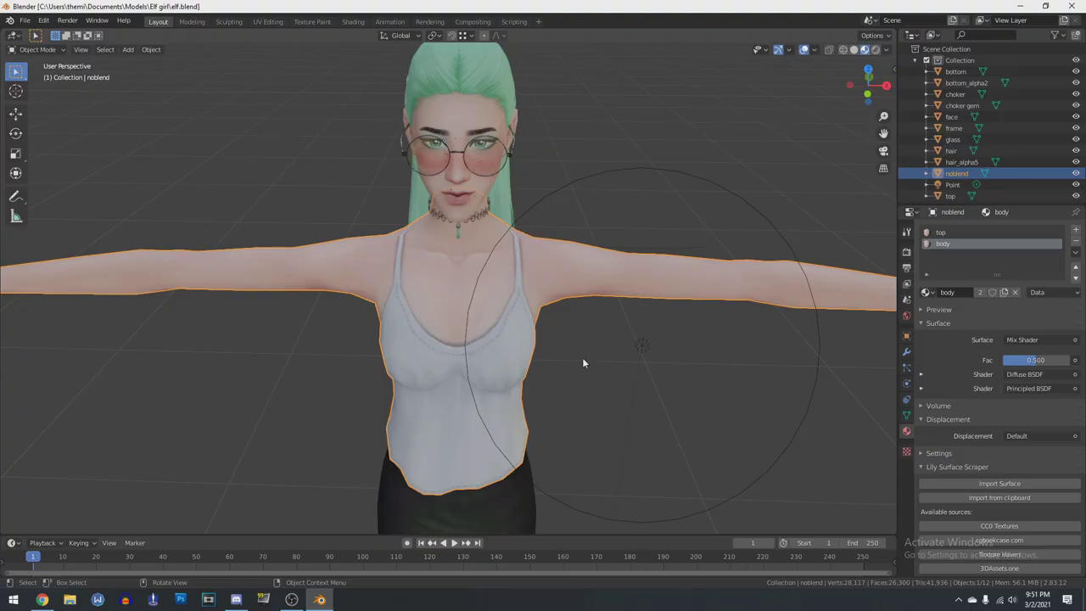
middle_drag(594, 282, 636, 359)
scroll(623, 370, down, 6)
mouse_move(579, 402)
middle_down()
mouse_move(587, 363)
mouse_move(633, 305)
mouse_move(656, 298)
mouse_move(644, 336)
mouse_move(556, 385)
mouse_move(558, 404)
middle_up()
scroll(558, 404, up, 4)
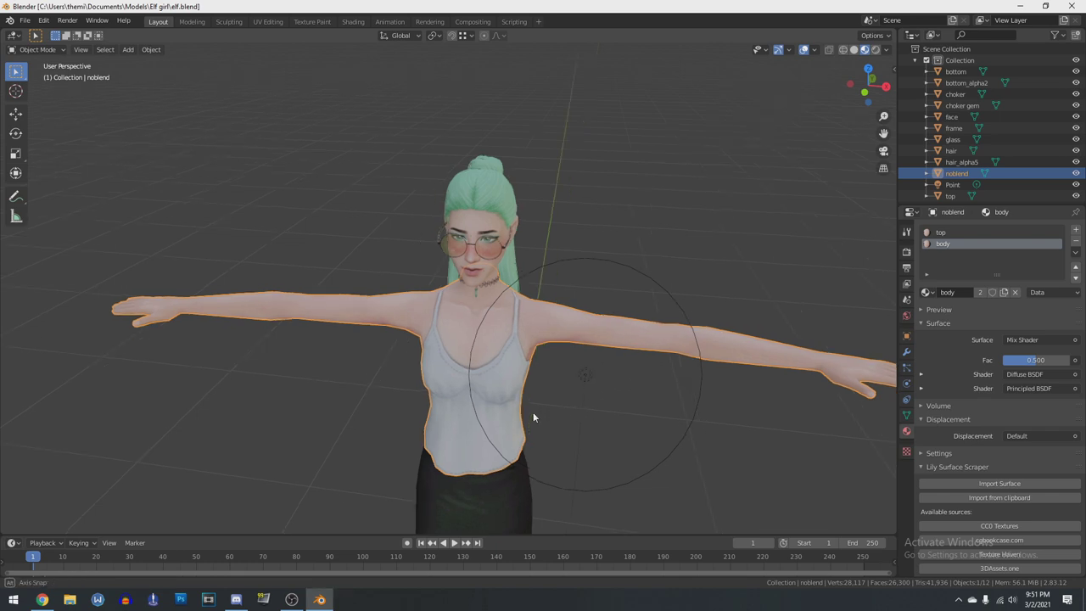
middle_drag(533, 414, 748, 374)
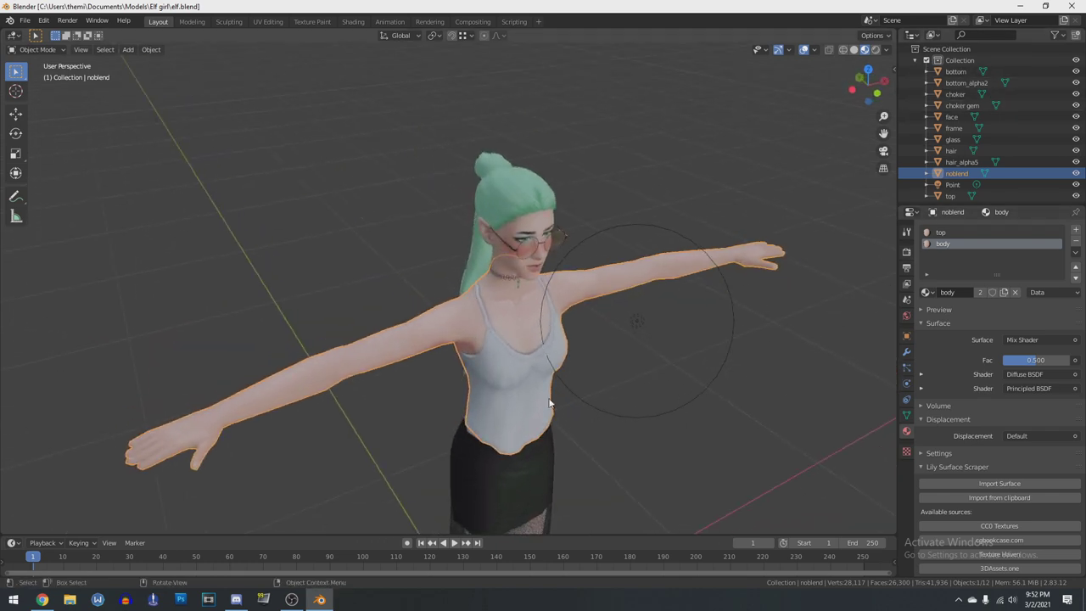
middle_drag(683, 180, 511, 421)
middle_drag(488, 384, 590, 415)
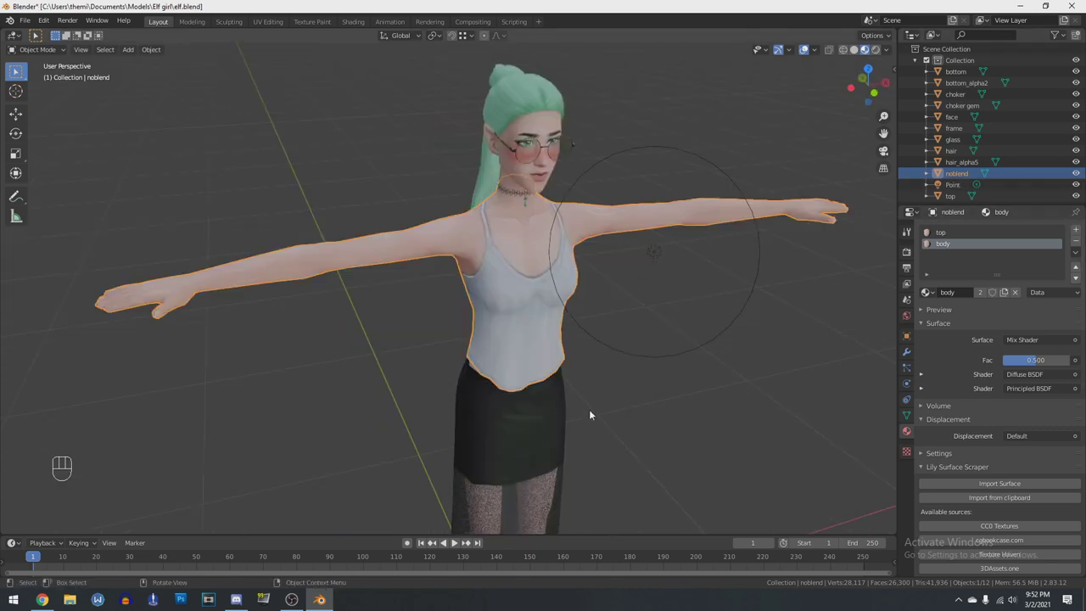
Add the top, bottom, face and hair meshes to the selected noblend mesh and join them all into one object
ctrl+click(950, 197)
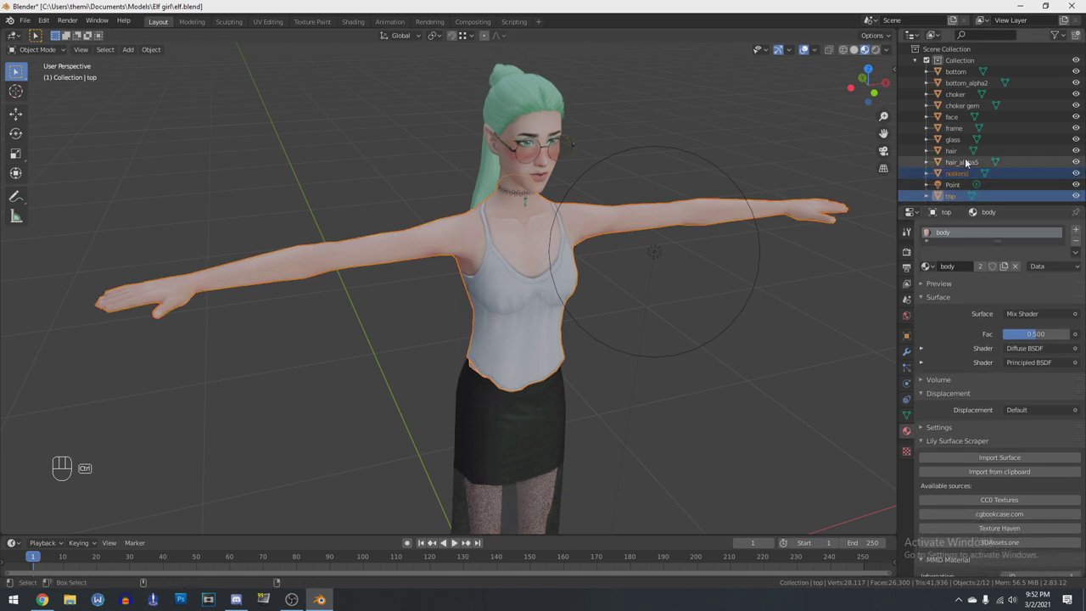
ctrl+click(955, 72)
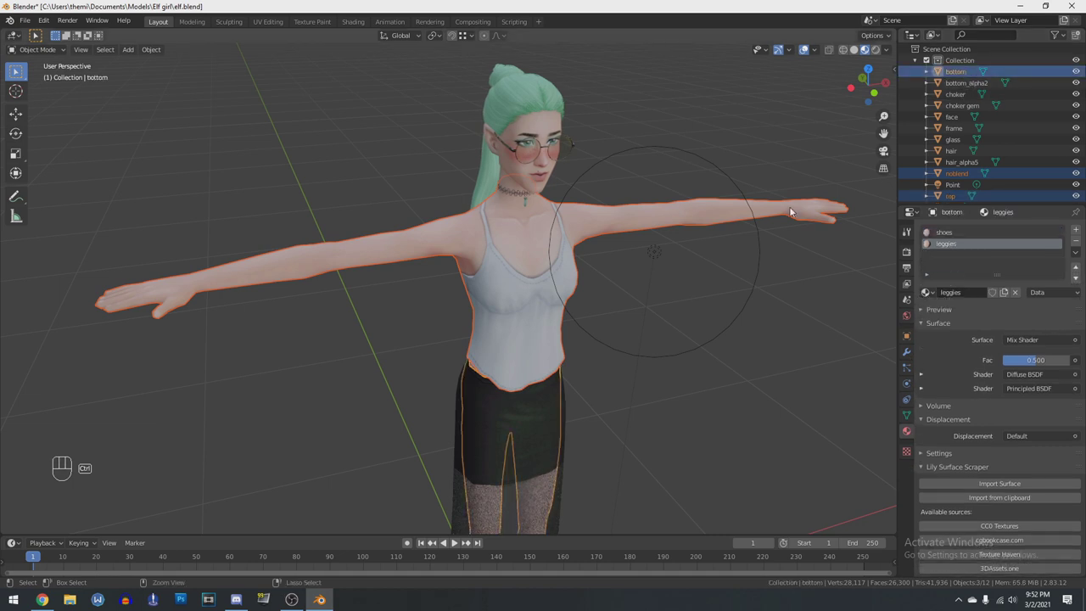
scroll(555, 429, down, 3)
shift+middle_drag(548, 436, 556, 351)
shift+middle_drag(557, 291, 585, 298)
shift+middle_drag(555, 223, 555, 231)
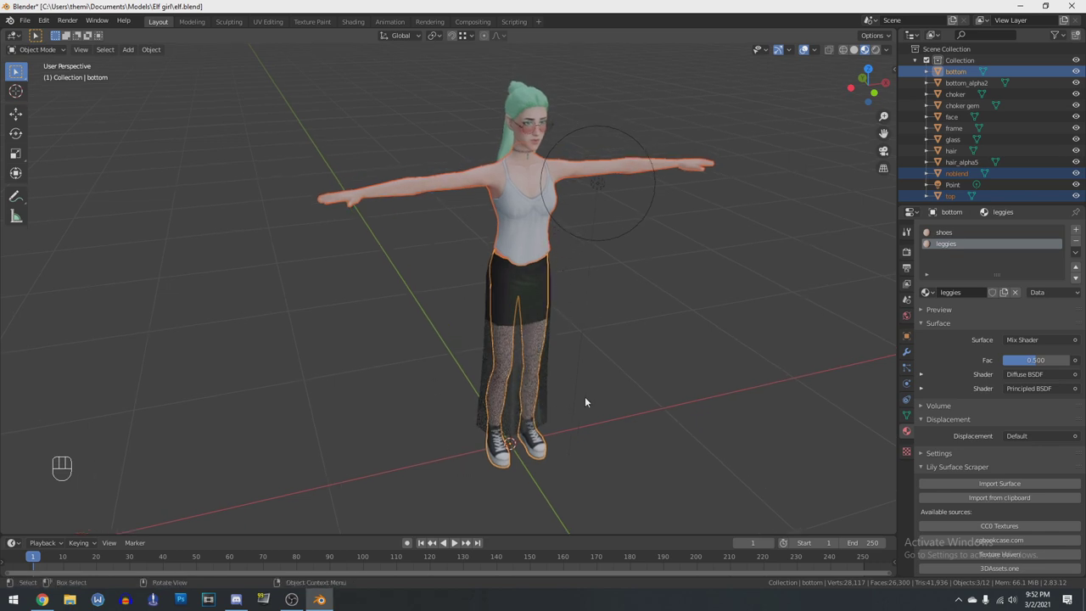
shift+middle_drag(607, 256, 602, 348)
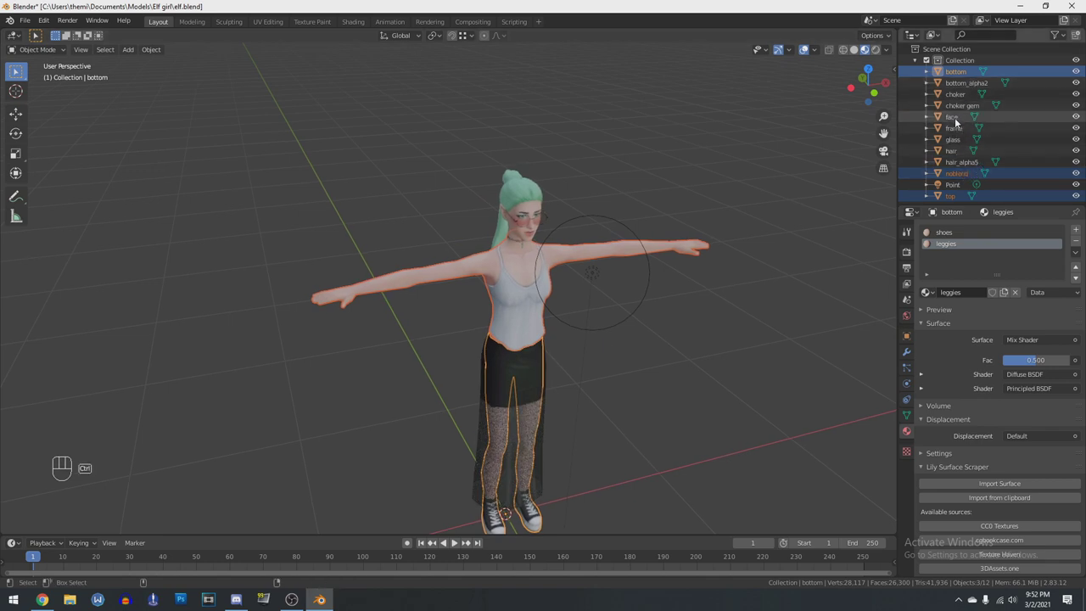
ctrl+click(955, 119)
ctrl+click(951, 151)
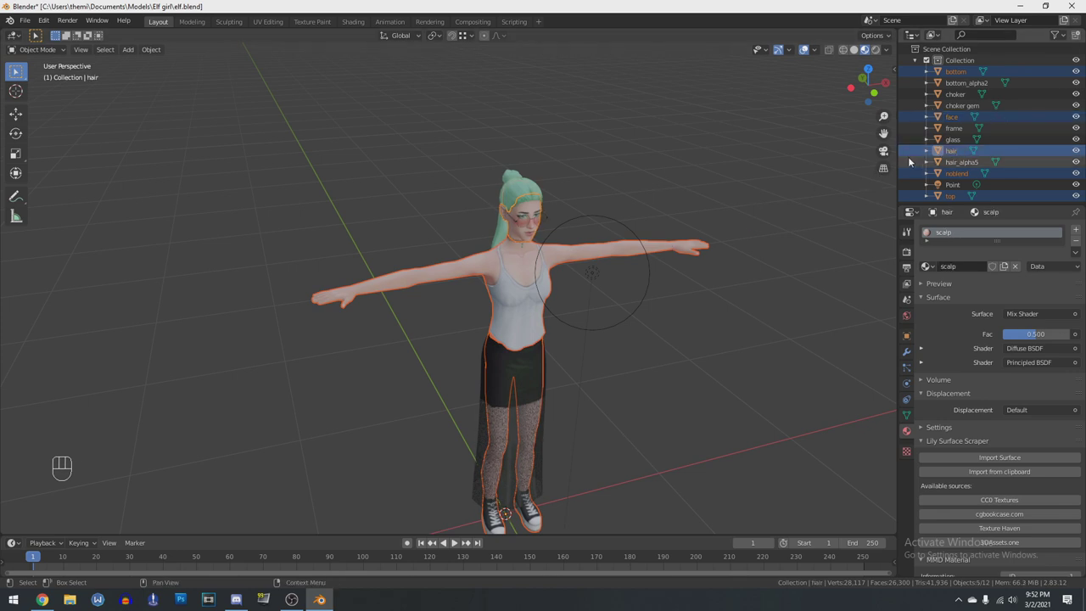
middle_drag(541, 339, 599, 328)
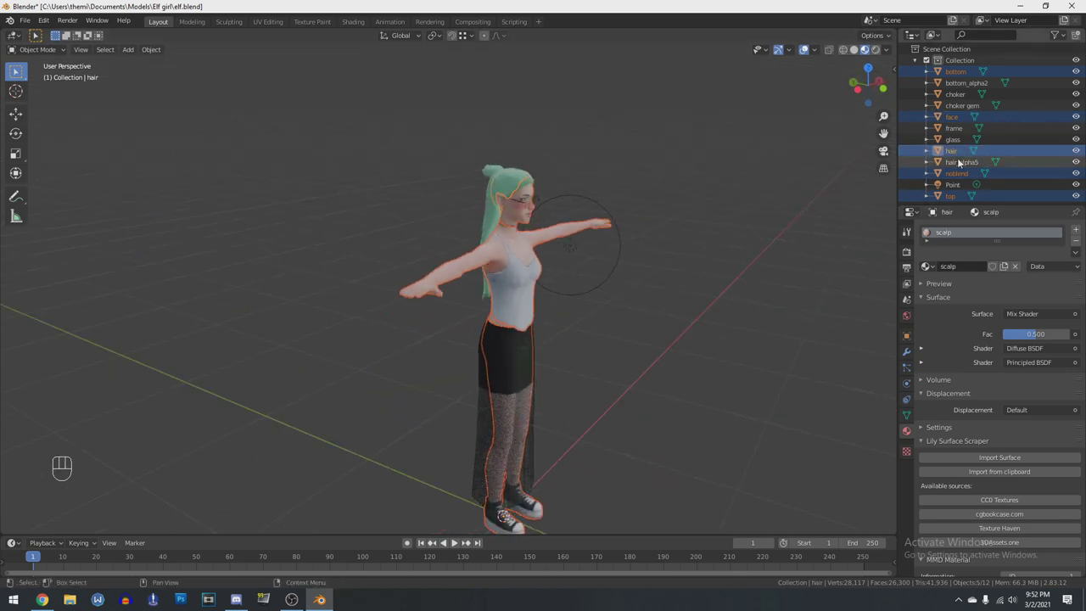
scroll(600, 404, up, 3)
middle_drag(750, 366, 631, 366)
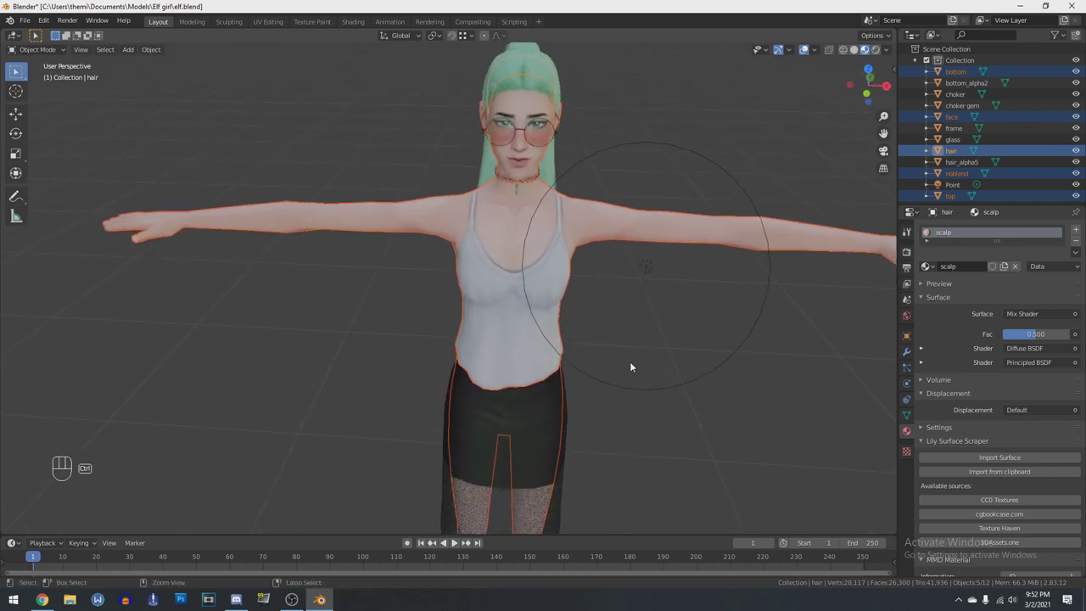
key(ctrl+j)
scroll(679, 344, down, 3)
scroll(694, 341, up, 3)
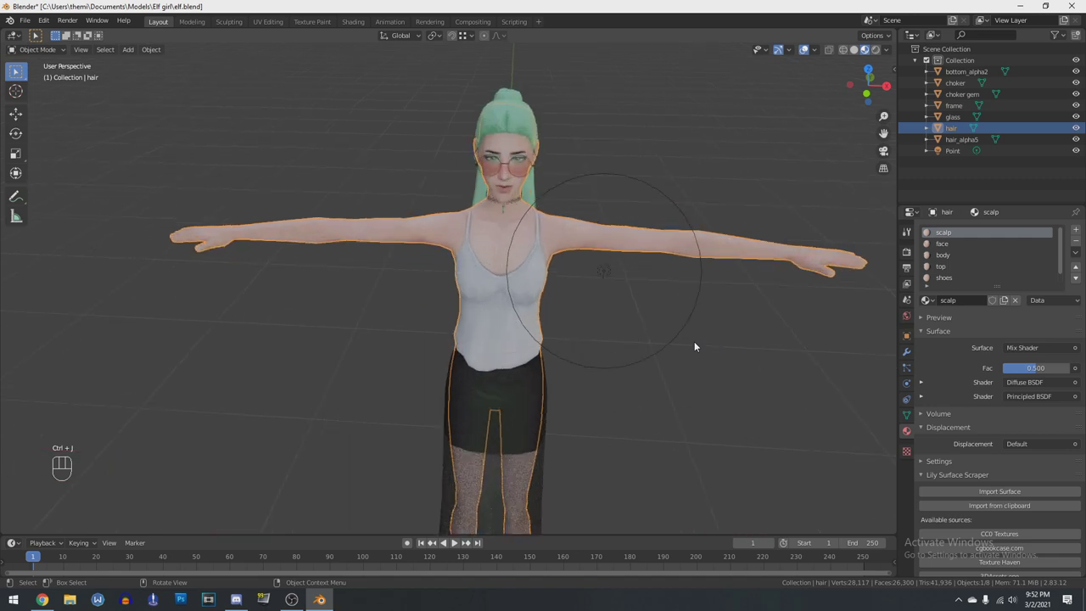
Select the joined body's entire mesh in Edit Mode and merge its duplicate vertices by distance
key(Tab)
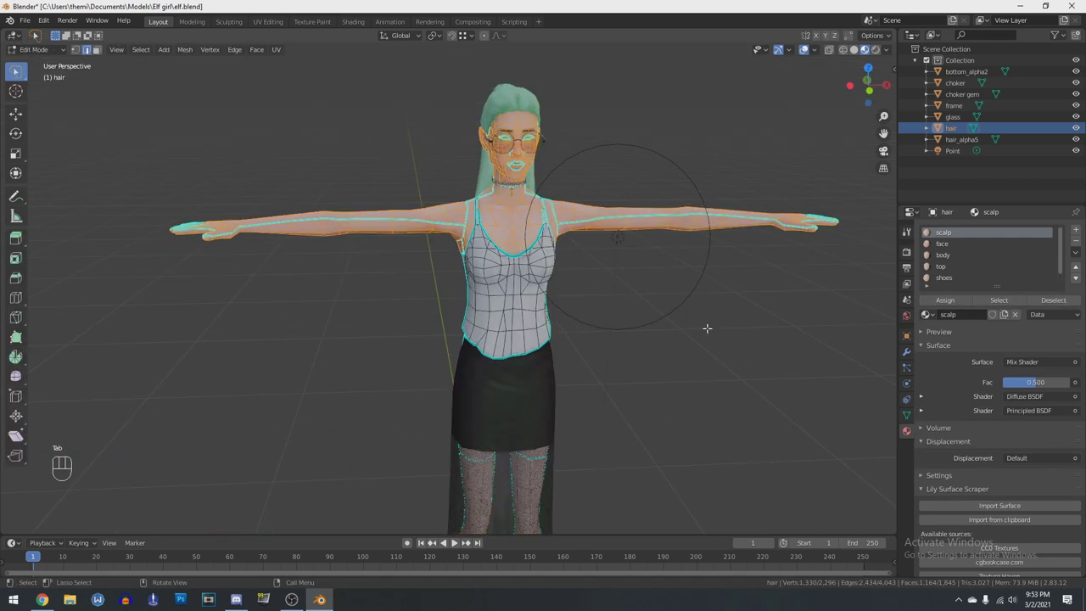
middle_drag(706, 328, 650, 405)
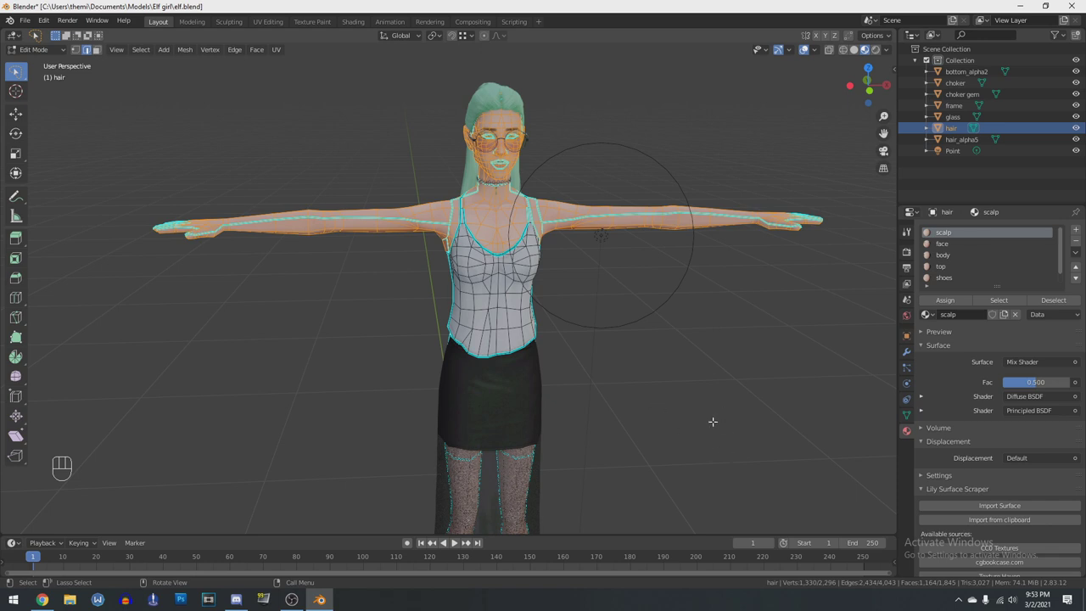
key(a)
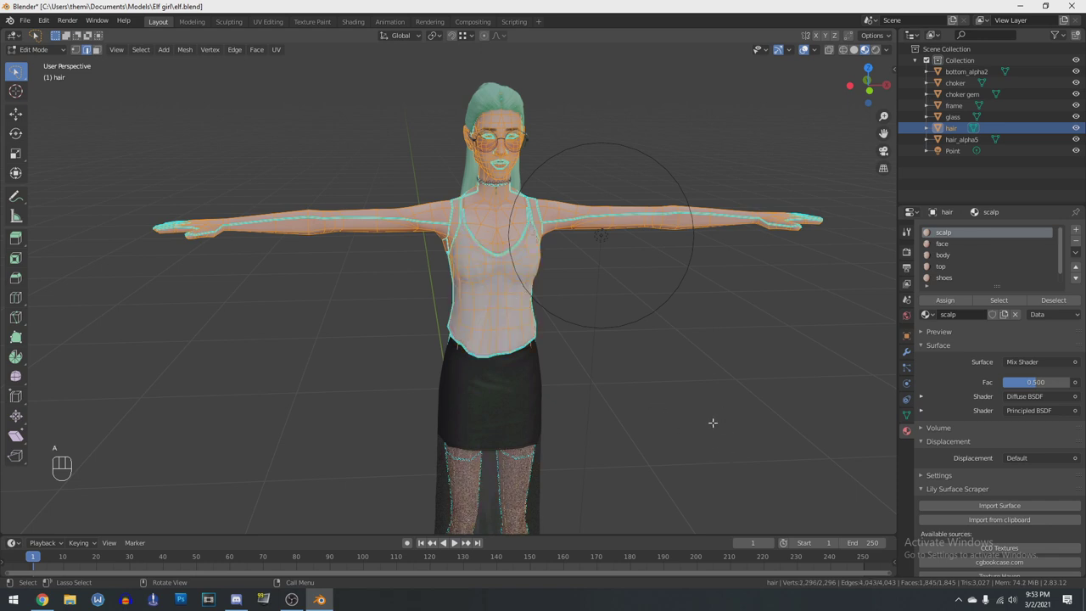
click(189, 51)
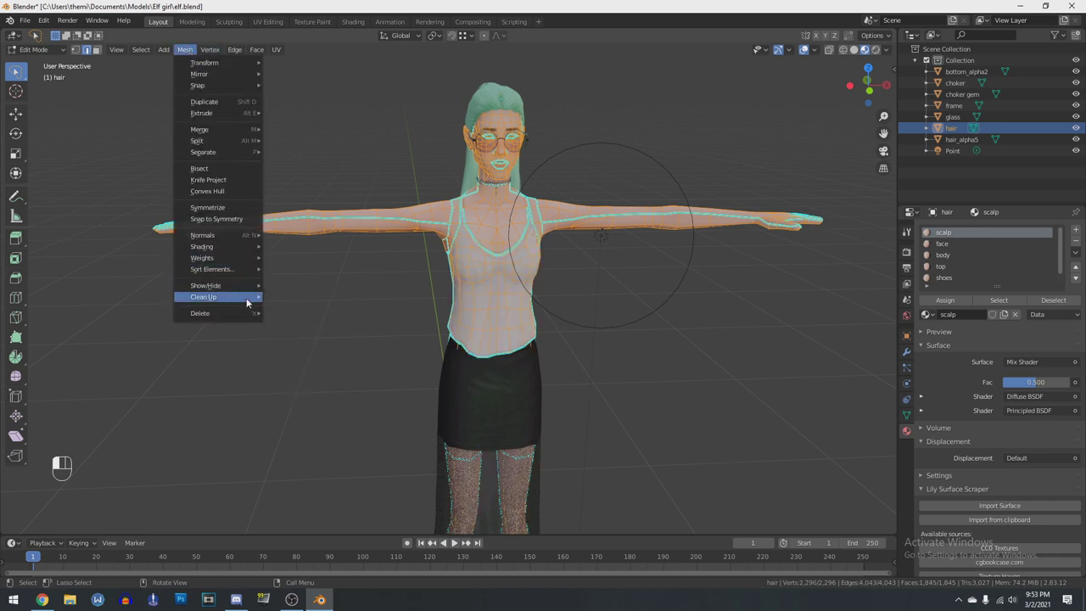
mouse_move(246, 298)
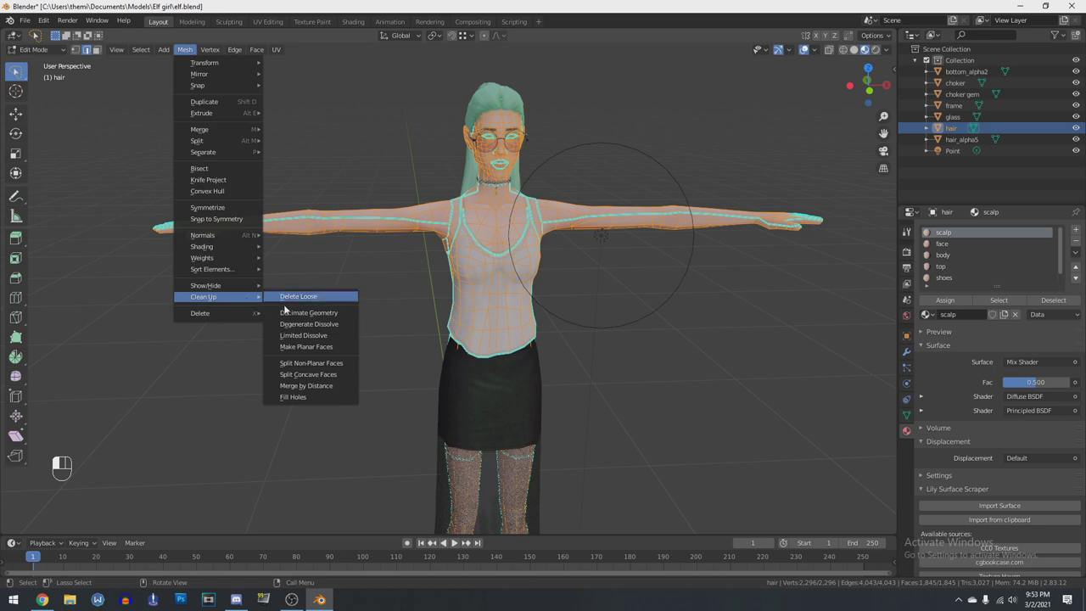
click(328, 392)
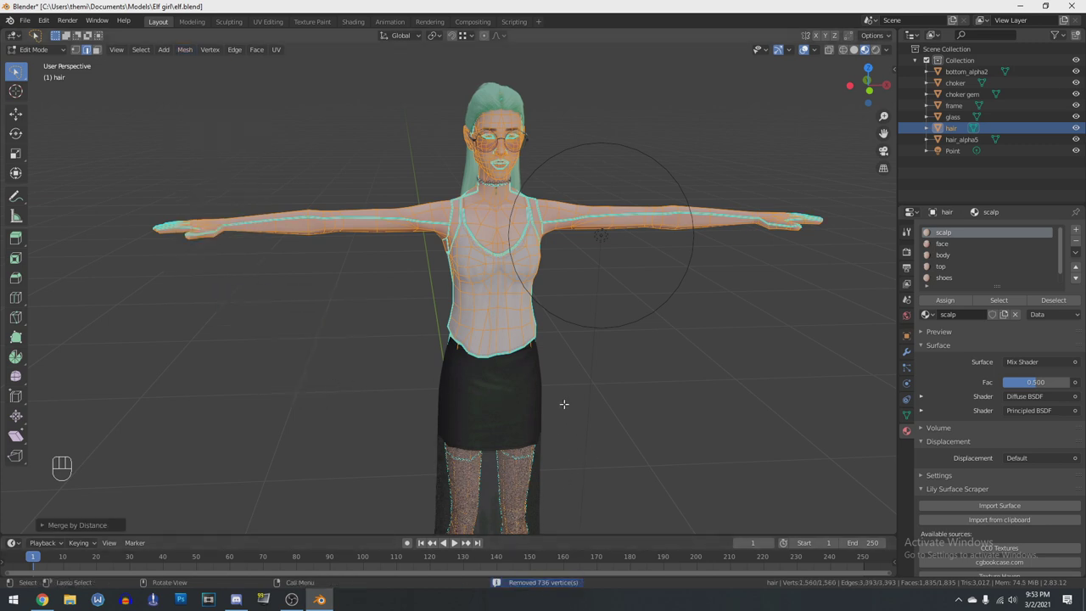
Examine the merged mesh around the neck, shoulders and upper body
scroll(553, 292, down, 1)
scroll(581, 242, up, 5)
shift+middle_drag(613, 175, 548, 406)
scroll(548, 405, up, 5)
middle_drag(587, 327, 602, 273)
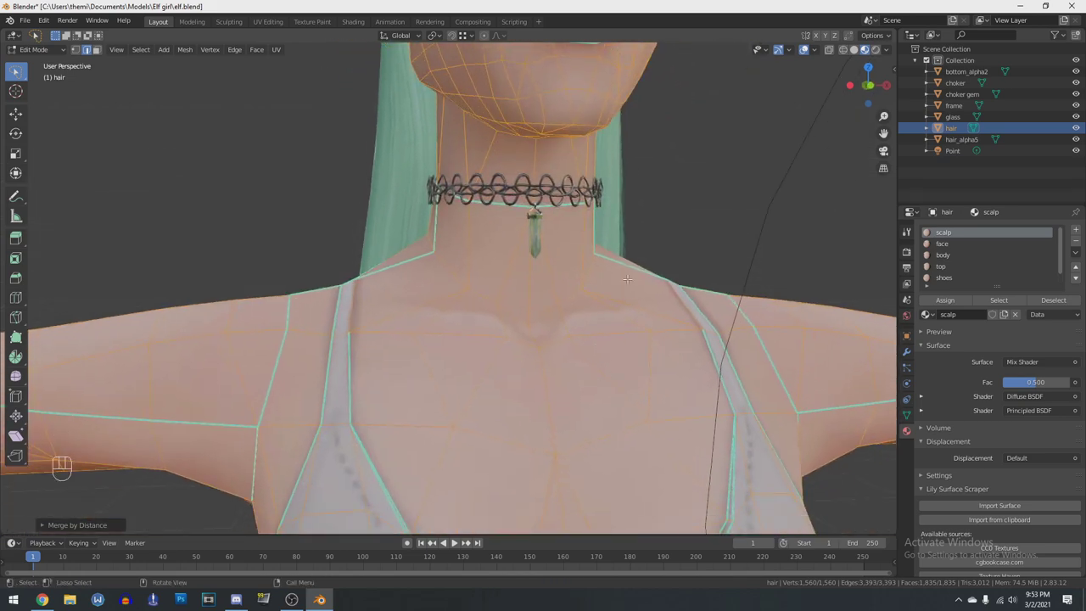
scroll(615, 264, down, 8)
middle_drag(592, 393, 580, 363)
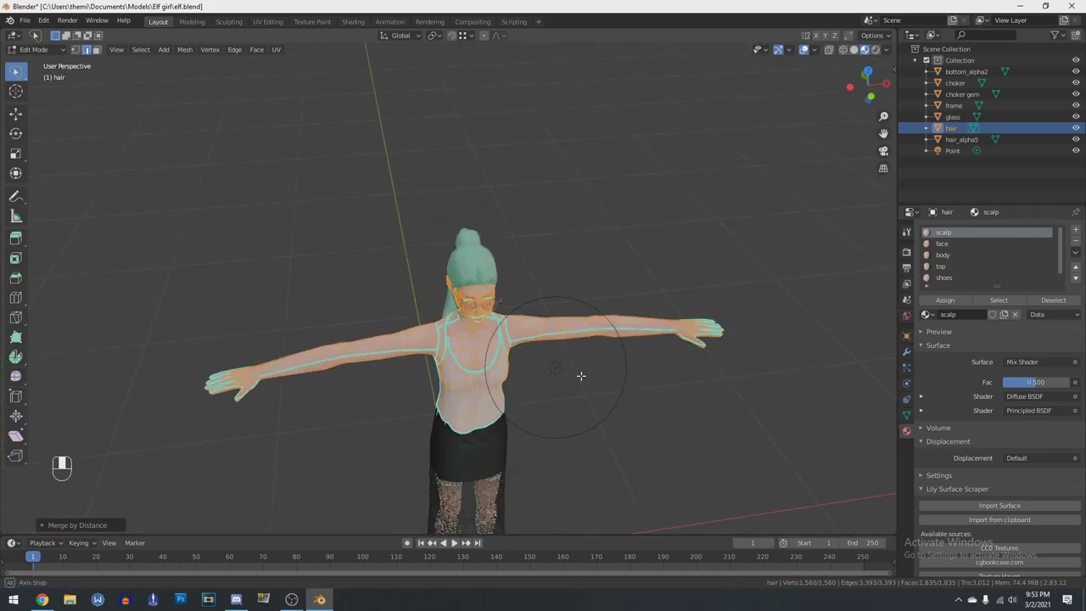
Align the model to the front view in Material Preview shading and frame the head and shoulders
key(KP_1)
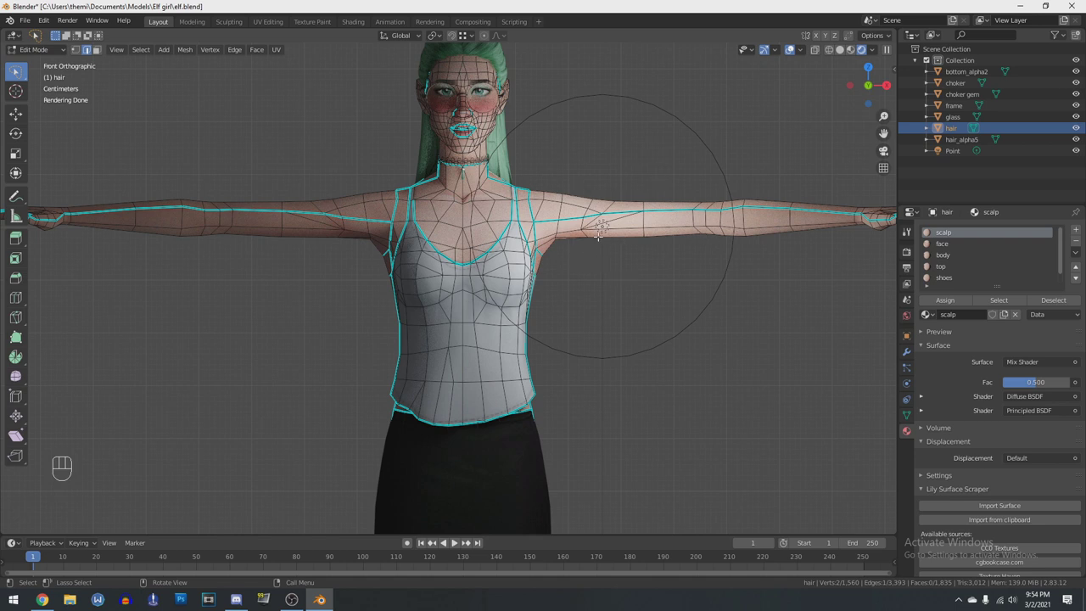
key(z)
click(600, 307)
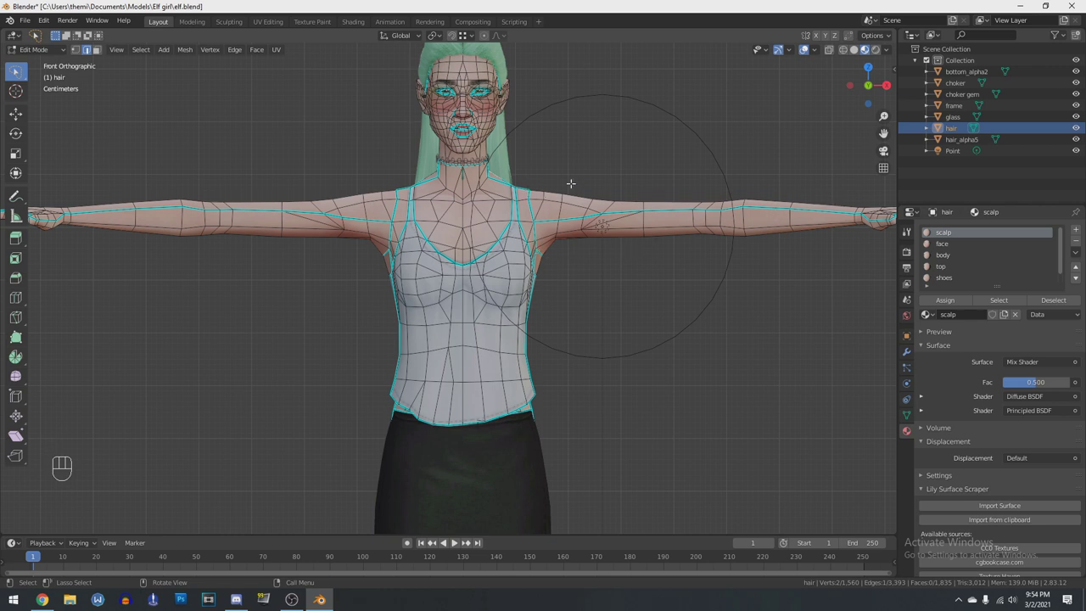
shift+middle_drag(514, 122, 526, 250)
scroll(531, 257, up, 6)
scroll(553, 292, down, 4)
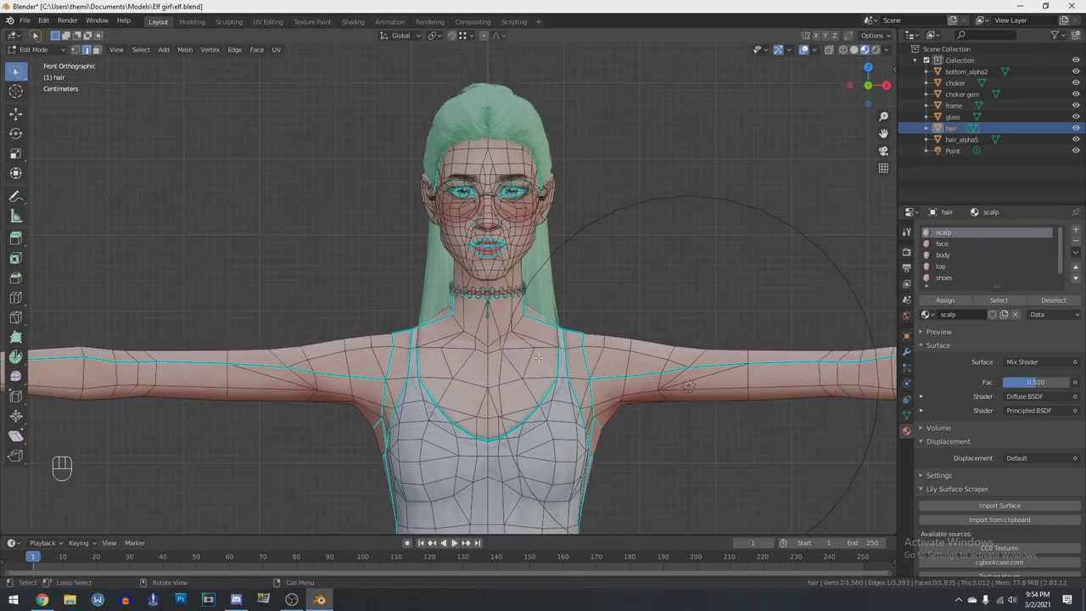
scroll(533, 192, up, 2)
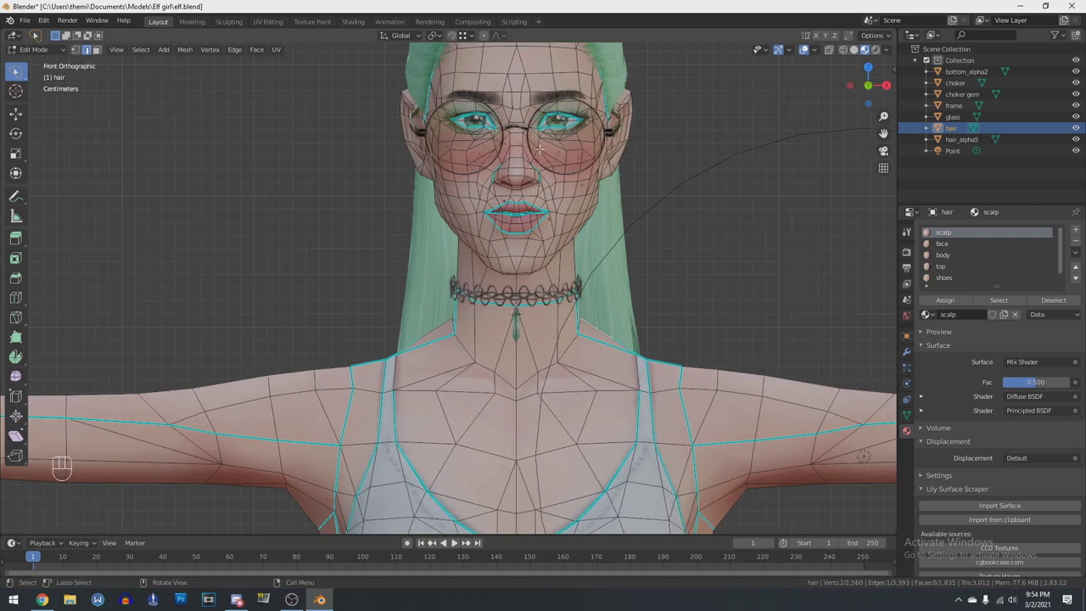
Examine the sharp edges across the joined body from head to shoes in front view
scroll(545, 243, down, 4)
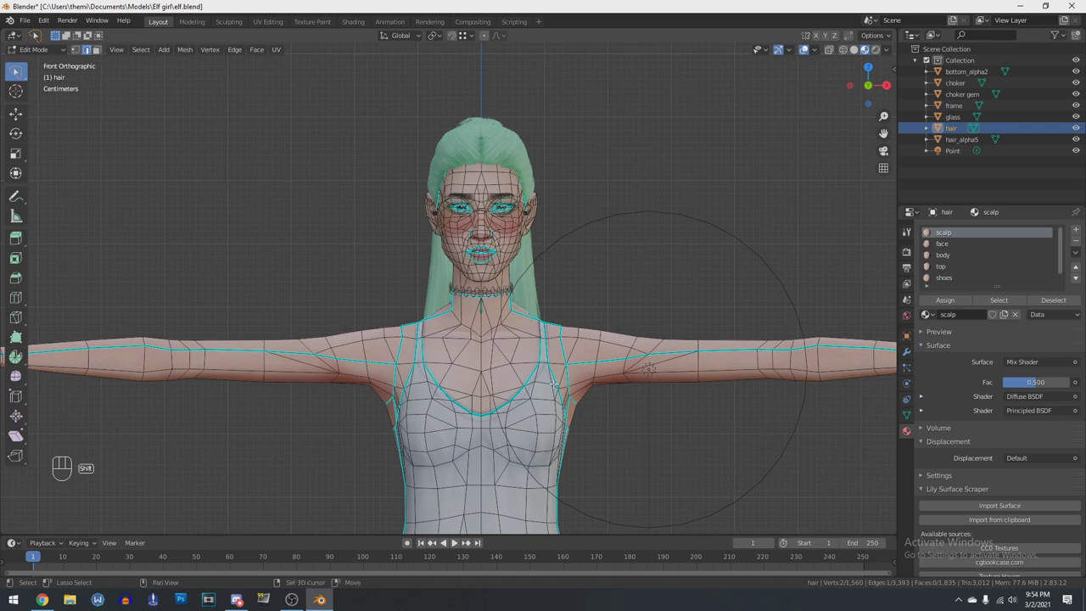
shift+middle_drag(542, 322, 543, 125)
scroll(535, 254, down, 5)
shift+middle_drag(522, 367, 545, 198)
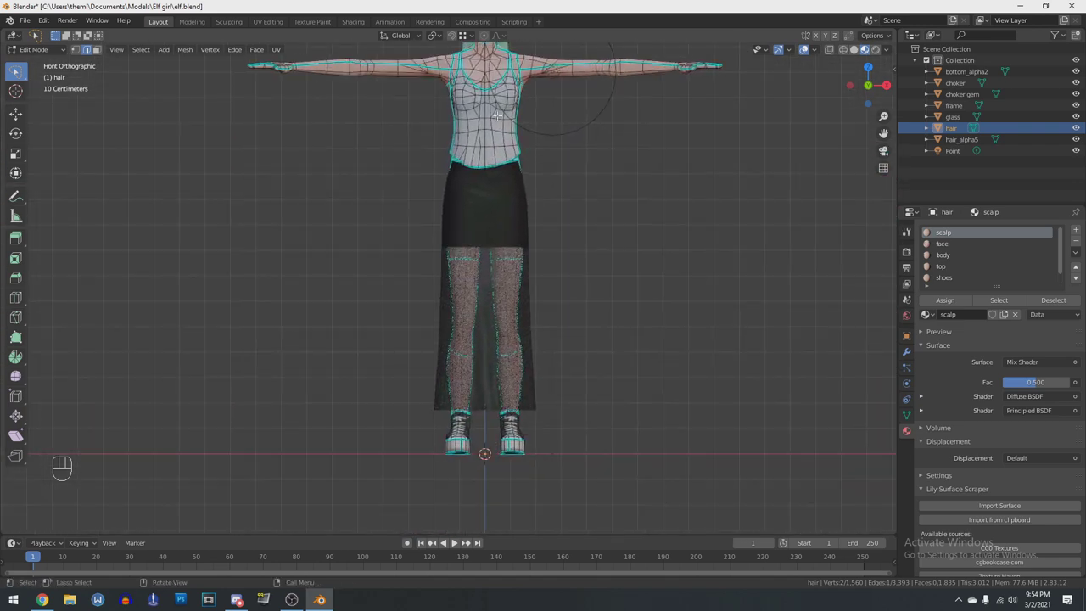
shift+scroll(502, 140, up, 5)
scroll(512, 340, up, 1)
scroll(515, 342, up, 4)
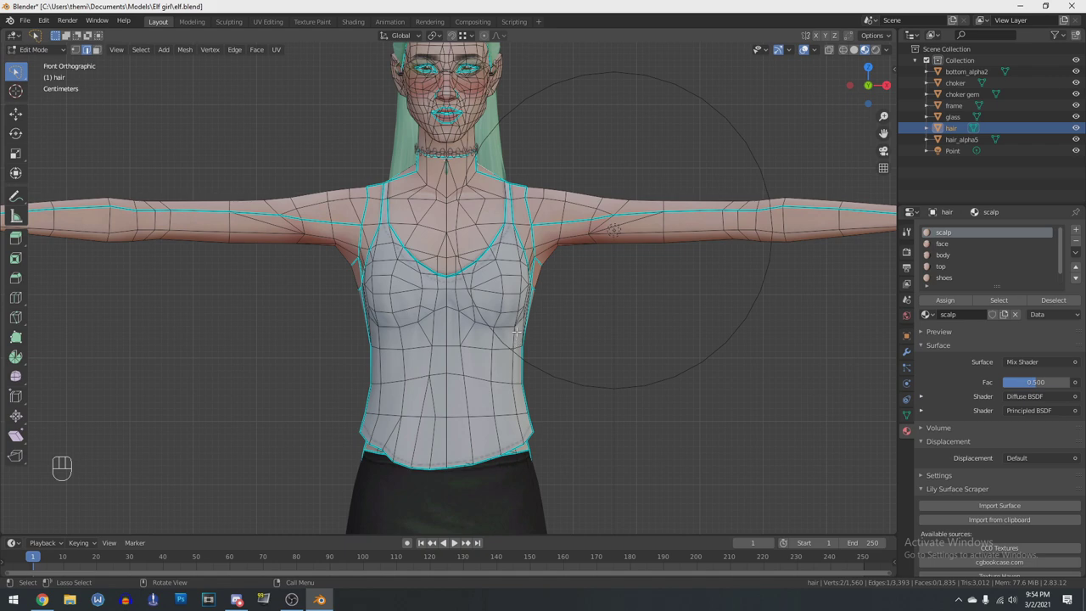
scroll(539, 323, down, 4)
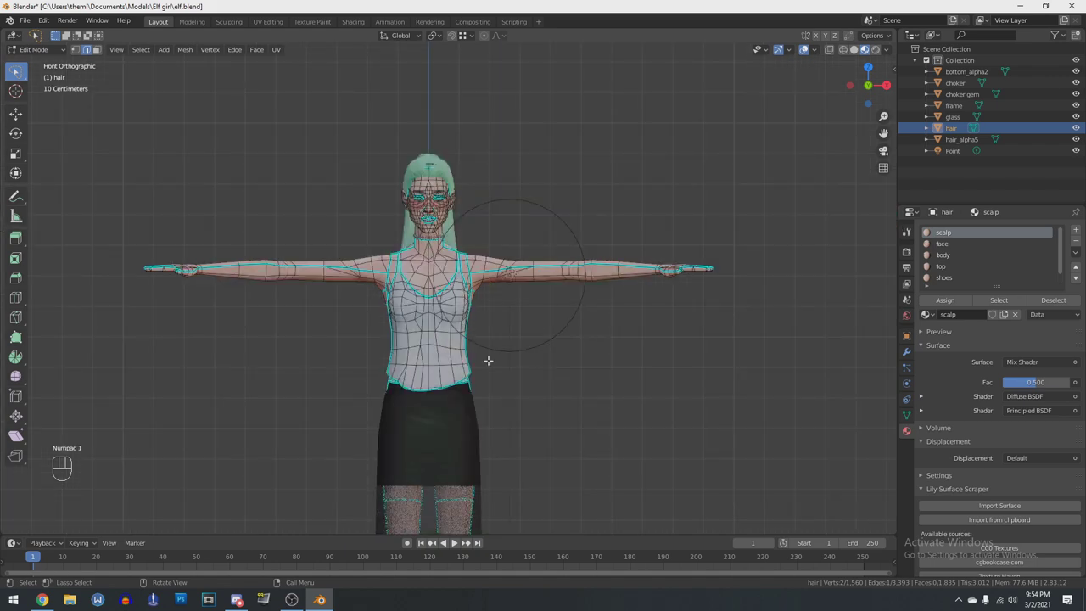
Box-select the sharp edges along both arms in Wireframe display from the front view
shift+middle_drag(534, 362, 712, 378)
scroll(521, 390, up, 4)
key(z)
click(431, 388)
mouse_move(129, 181)
mouse_down()
mouse_move(696, 347)
mouse_move(702, 299)
mouse_up()
shift+middle_drag(701, 299, 48, 265)
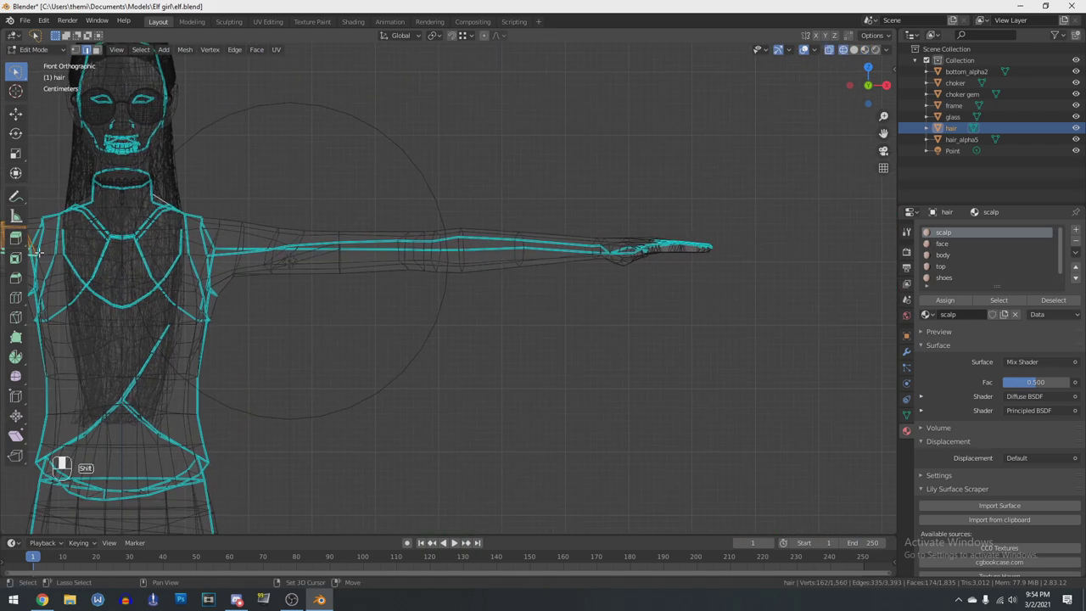
key(b)
drag(812, 179, 234, 289)
Extend the selection to the sharp edges around both shoulders and armholes with Circle Select
shift+middle_drag(266, 325, 769, 355)
scroll(322, 317, up, 5)
scroll(552, 341, down, 2)
key(c)
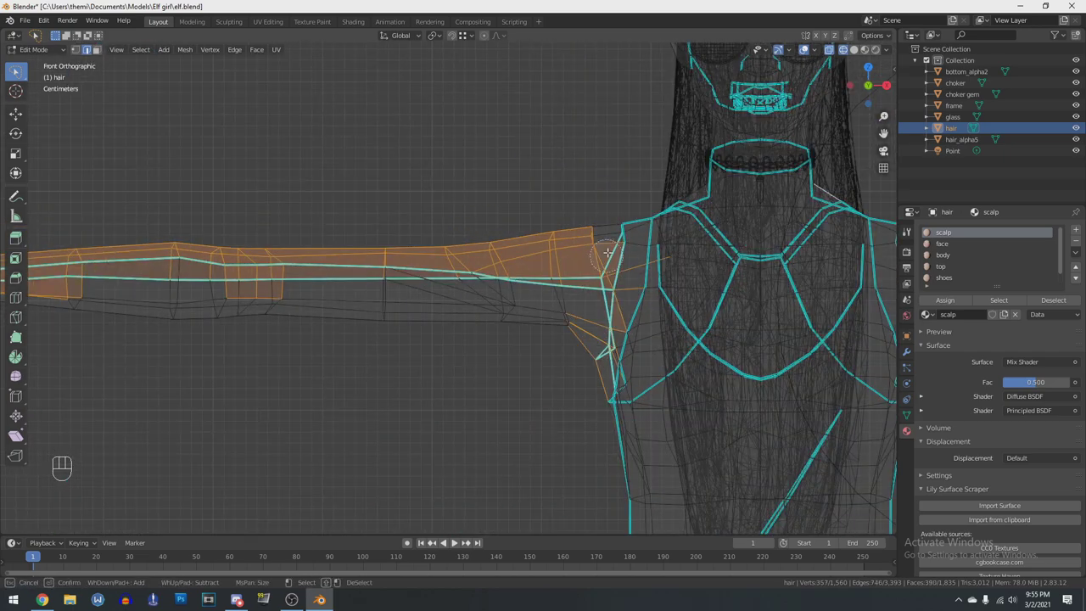
drag(607, 252, 616, 238)
shift+middle_drag(798, 352, 513, 408)
scroll(656, 413, up, 1)
key(c)
mouse_move(662, 422)
mouse_down()
mouse_move(680, 405)
mouse_move(646, 297)
mouse_up()
Add the sharp edges around the neck to the selection with Circle Select in front wireframe view
key(z)
click(701, 412)
middle_drag(700, 412, 678, 365)
key(KP_1)
shift+middle_drag(630, 317, 616, 407)
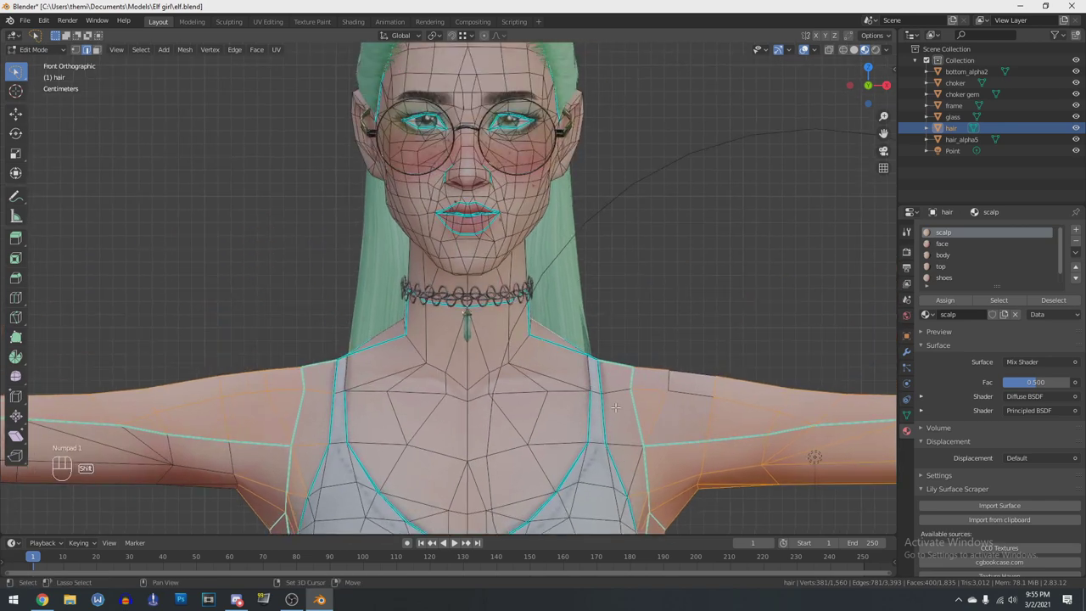
scroll(616, 407, up, 2)
key(z)
click(650, 349)
key(c)
click(623, 364)
key(z)
click(539, 447)
key(z)
click(422, 392)
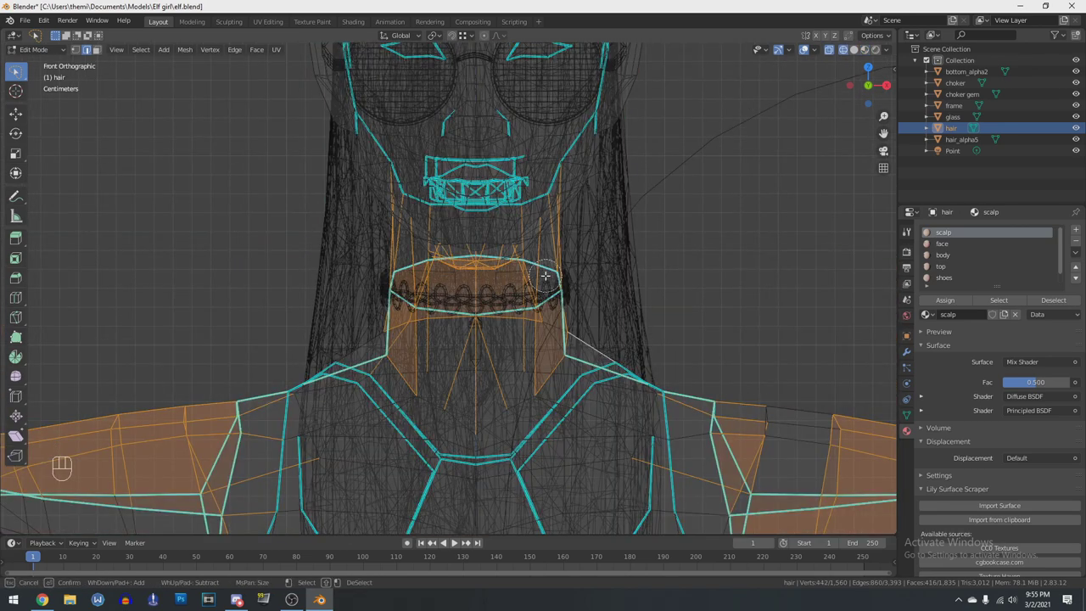
right_click(546, 276)
scroll(545, 276, up, 1)
Hide the hair_alpha5 object and frame the bare head from the right view
scroll(545, 276, down, 6)
key(z)
click(585, 341)
middle_drag(598, 341, 453, 356)
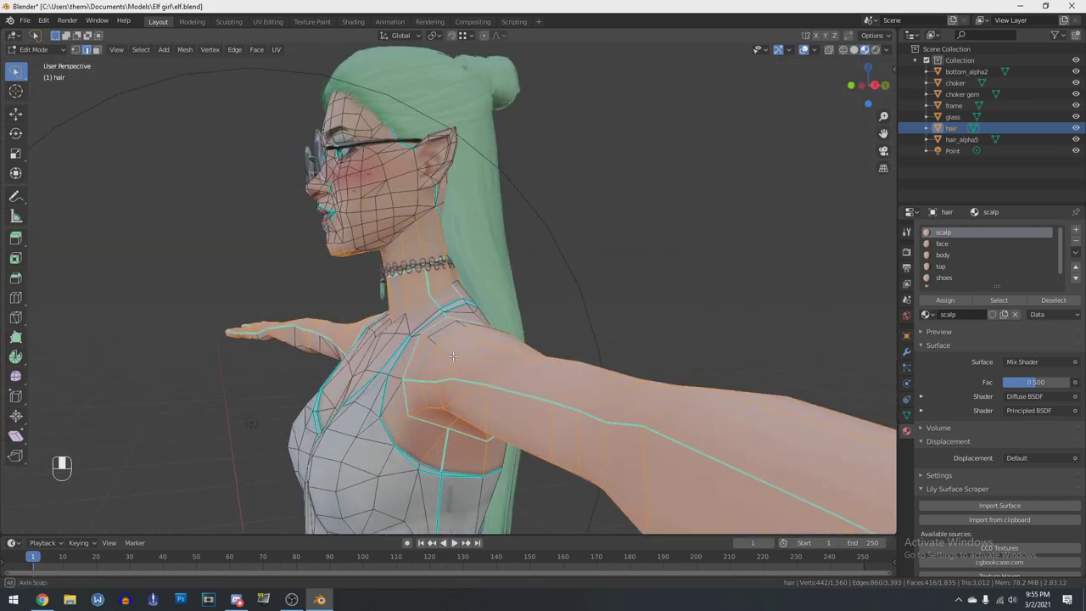
key(KP_3)
shift+middle_drag(453, 289, 509, 382)
scroll(509, 382, up, 6)
click(1076, 139)
shift+middle_drag(696, 357, 647, 267)
Add the sharp edges along the hairline, ear and nape to the selection using Circle Select in Wireframe display
key(z)
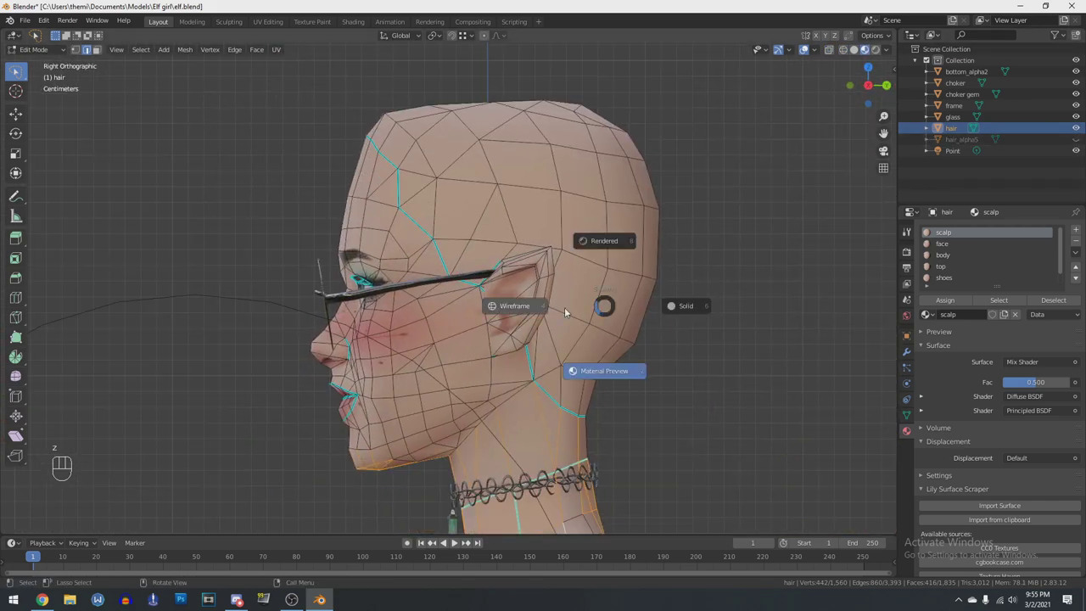
click(560, 311)
key(c)
drag(589, 393, 509, 297)
drag(492, 277, 368, 133)
right_click(370, 134)
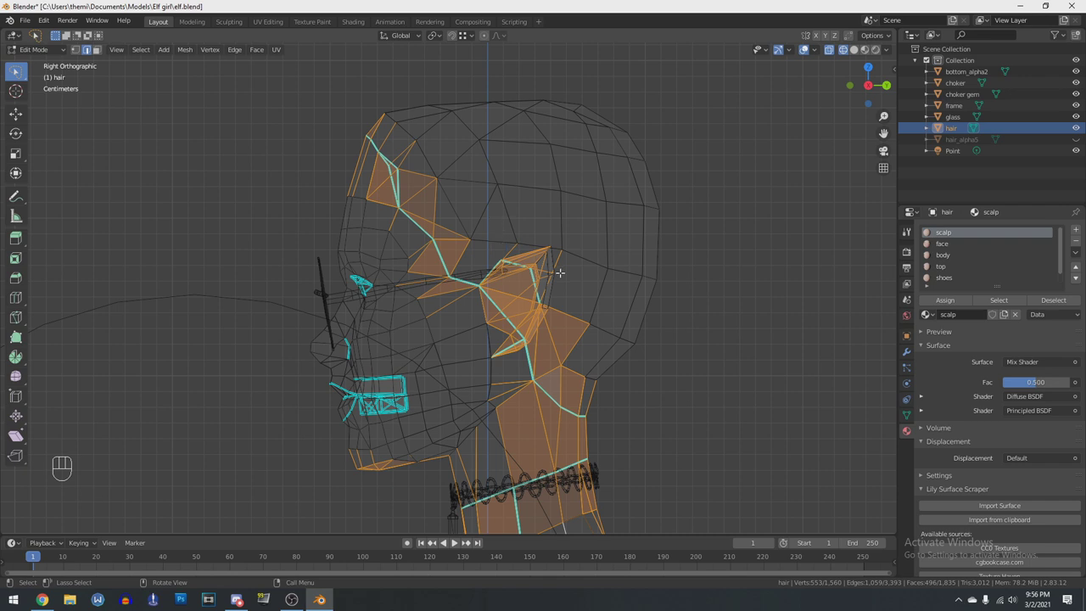
Clear the sharp marks from the selected arm, neck and head edges and deselect everything
scroll(599, 322, down, 4)
key(KP_1)
shift+middle_drag(608, 354, 599, 263)
key(z)
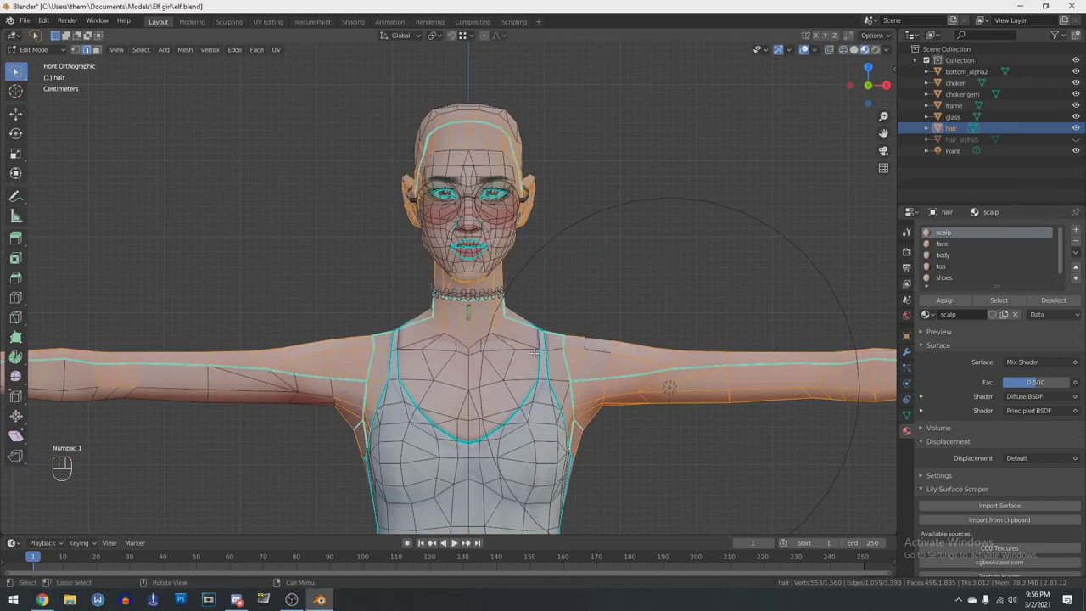
scroll(533, 351, down, 4)
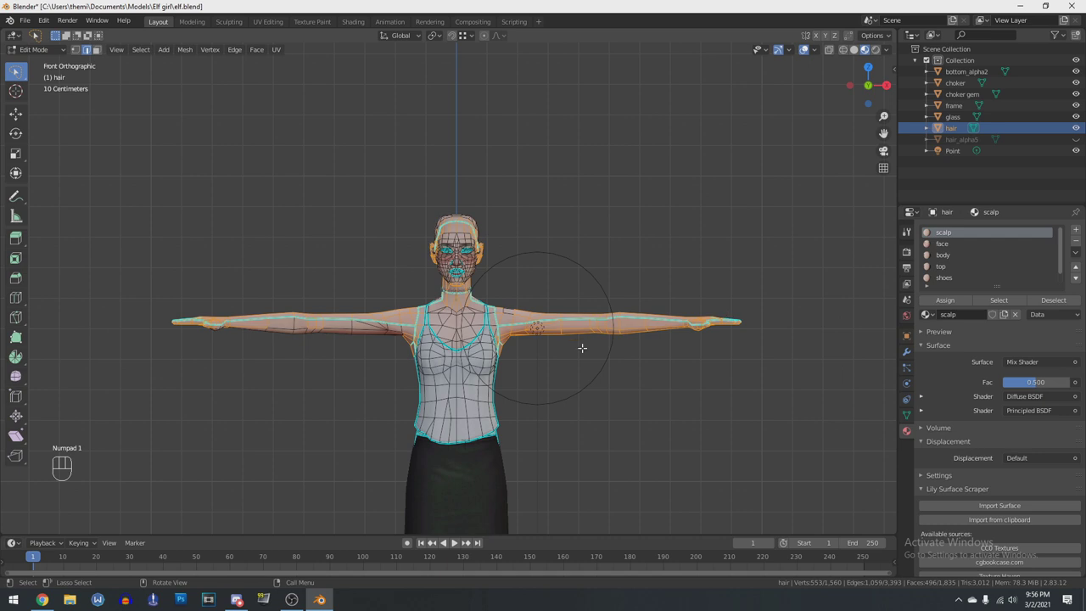
scroll(574, 343, up, 3)
scroll(526, 391, down, 4)
shift+middle_drag(509, 416, 539, 324)
scroll(625, 380, up, 6)
scroll(539, 323, up, 1)
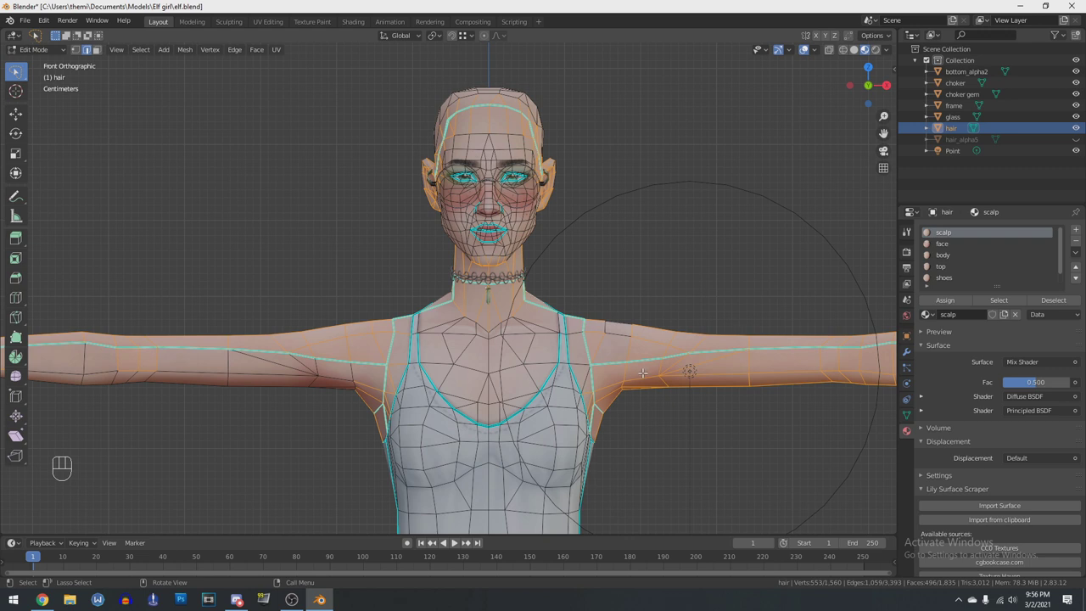
key(ctrl+e)
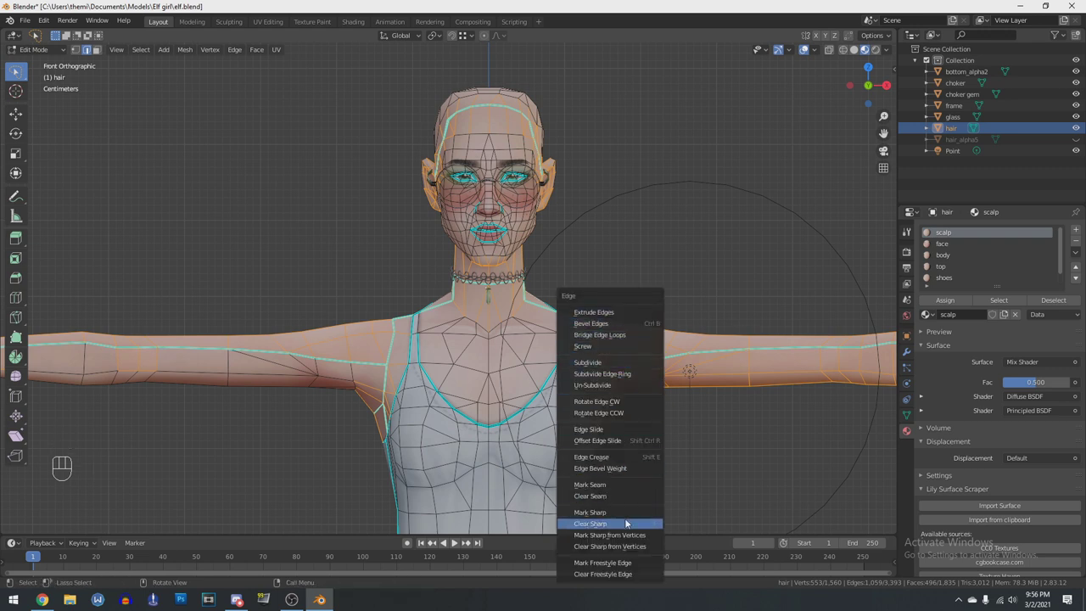
click(593, 512)
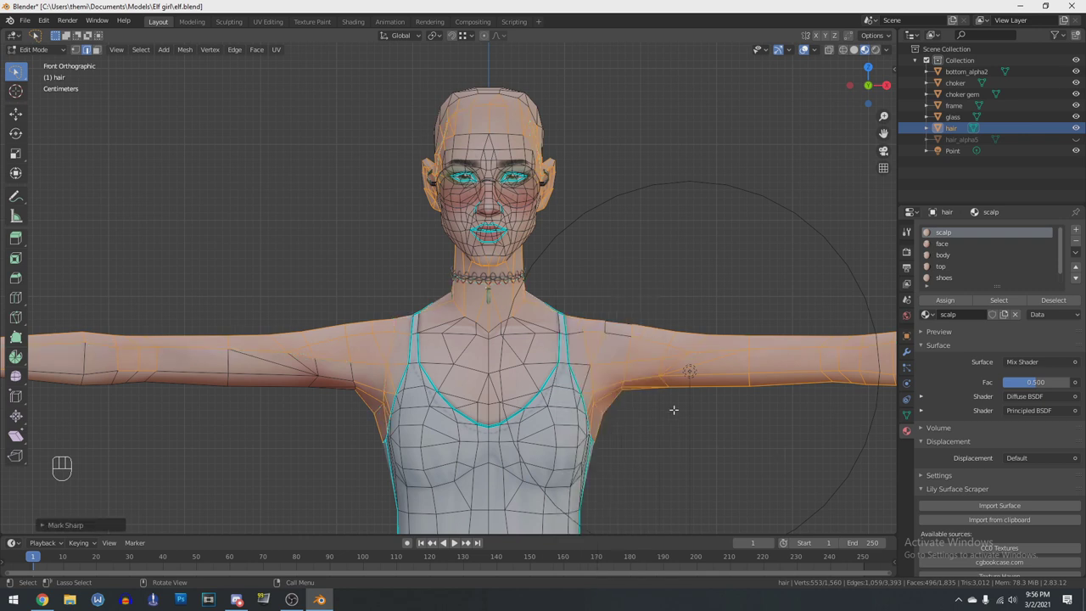
key(alt+a)
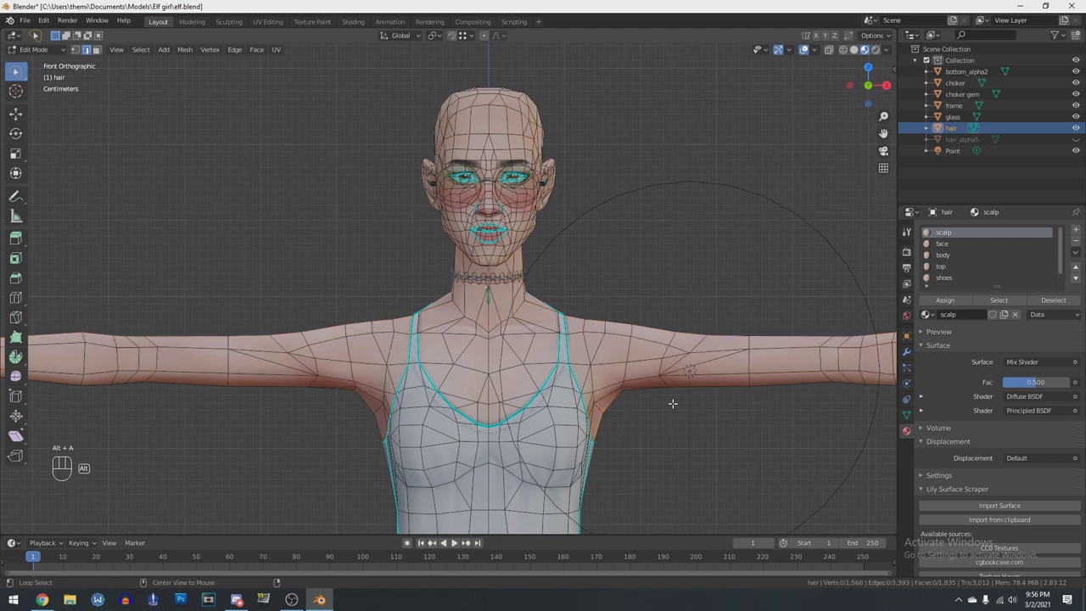
Hide the bottom_alpha2 skirt and show the body in right-side Wireframe display
shift+middle_drag(666, 405, 598, 102)
shift+middle_drag(609, 400, 594, 239)
scroll(593, 238, down, 5)
middle_drag(606, 298, 438, 211)
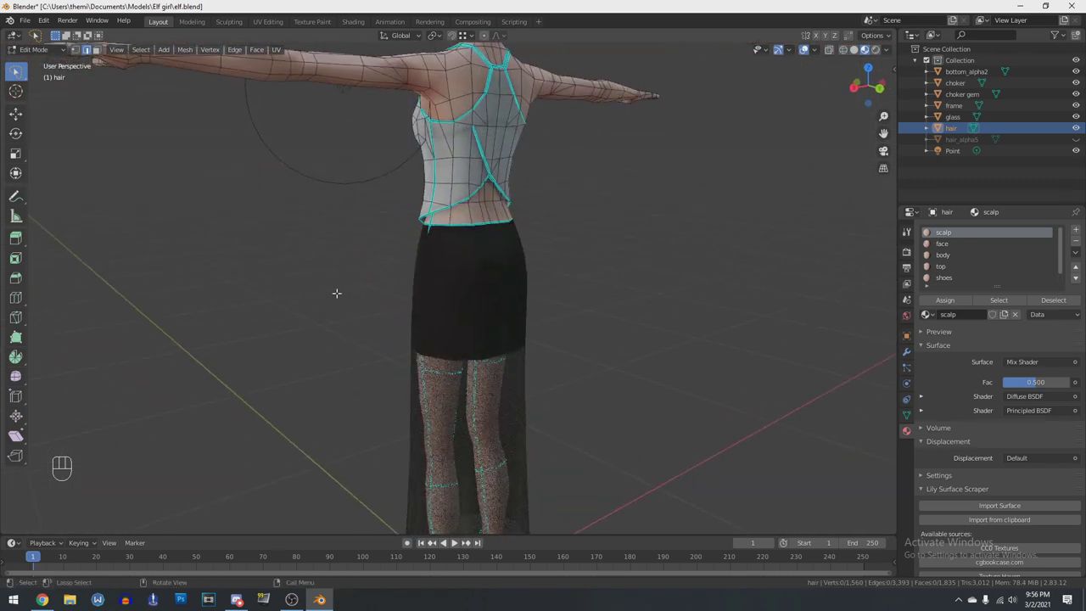
middle_drag(458, 279, 524, 250)
key(KP_3)
scroll(519, 292, up, 6)
key(z)
click(1076, 71)
Circle-select the sharp side seam running down the torso
scroll(476, 224, up, 2)
shift+middle_drag(476, 224, 490, 407)
scroll(490, 408, down, 2)
shift+middle_drag(482, 121, 492, 301)
scroll(496, 223, up, 5)
key(c)
scroll(463, 258, down, 6)
key(c)
drag(497, 169, 487, 395)
Extend the side seam selection down to the waist beside the top's hem
scroll(511, 509, up, 5)
shift+middle_drag(511, 518, 640, 334)
scroll(570, 136, up, 2)
key(c)
click(570, 136)
right_click(569, 134)
scroll(572, 305, down, 4)
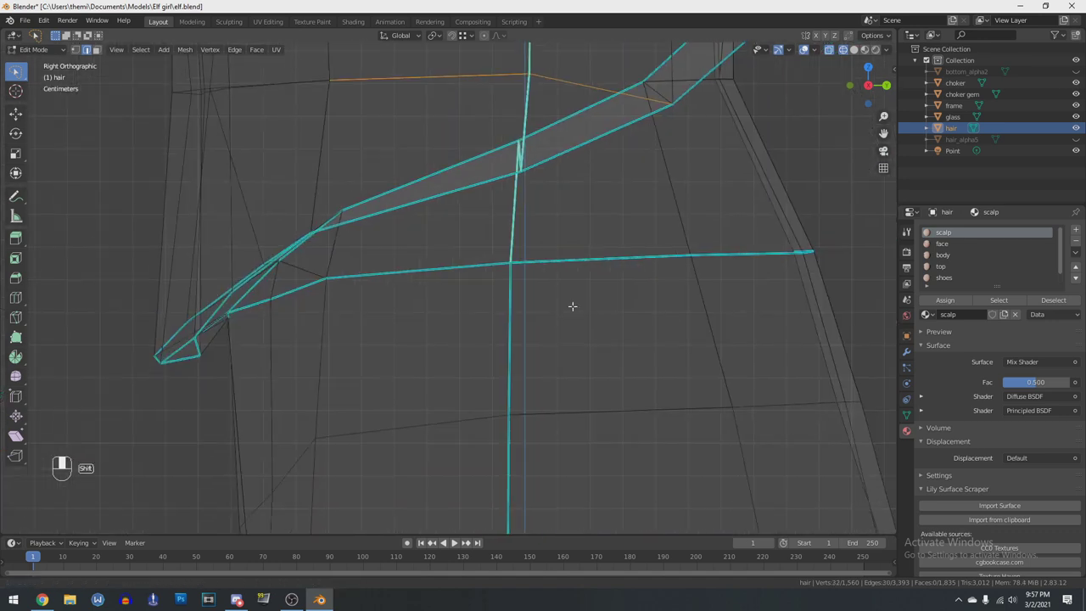
Add the sharp side edges of the hips and thighs to the selection with Circle Select
key(c)
scroll(507, 202, down, 5)
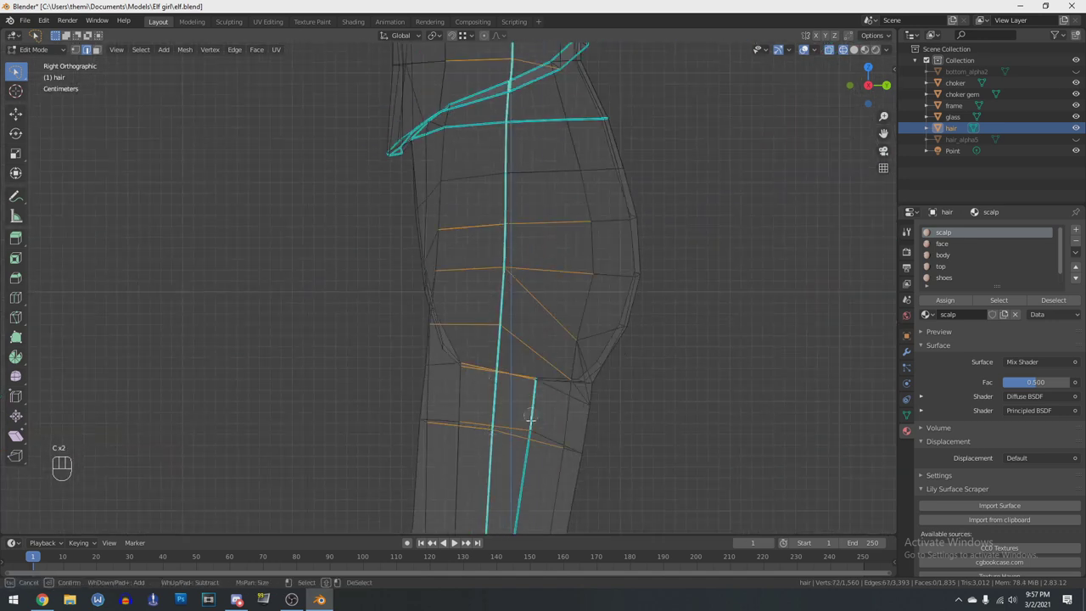
right_click(536, 387)
scroll(534, 390, down, 3)
key(c)
drag(528, 349, 484, 339)
Add the sharp edges from the knees down the lower legs to the ankles to the selection
shift+middle_drag(488, 467, 505, 302)
key(c)
drag(505, 314, 496, 373)
scroll(583, 261, up, 6)
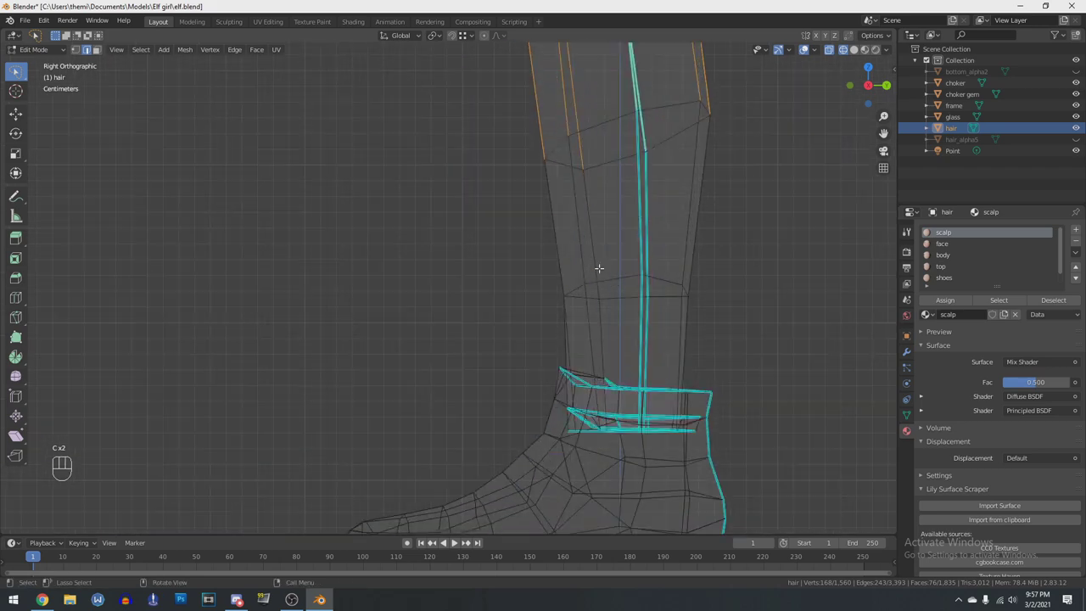
scroll(582, 260, up, 2)
key(c)
right_click(528, 146)
Clear the sharp marks from the selected torso and leg edges in front Material Preview view
scroll(538, 328, down, 4)
key(KP_1)
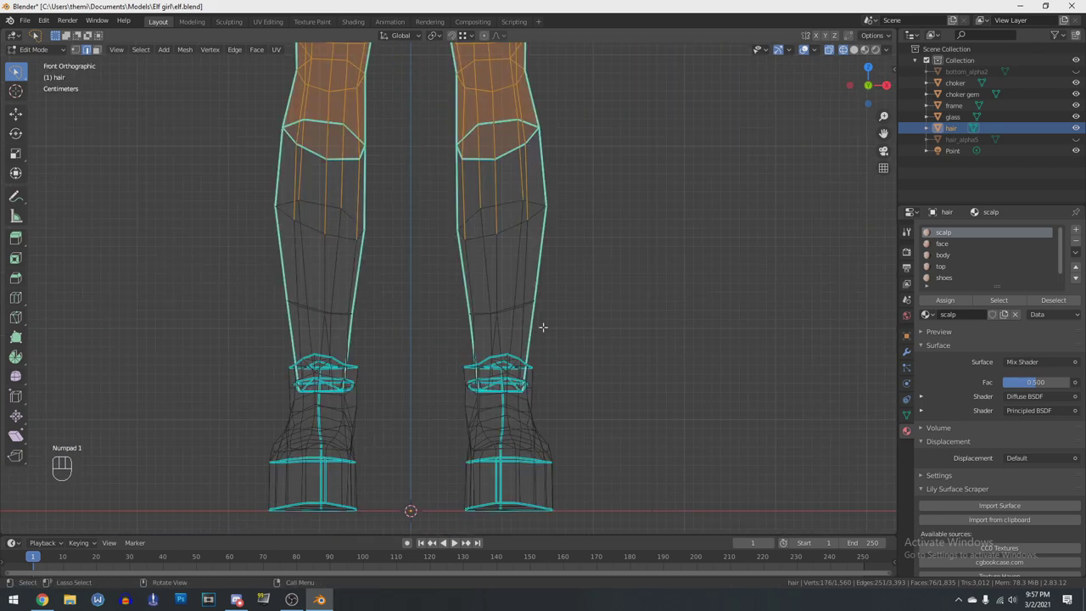
key(z)
click(552, 350)
key(ctrl+e)
click(567, 324)
Select remaining sharp edges on the legs, clear their sharp marks and deselect everything
shift+middle_drag(565, 399, 622, 265)
scroll(622, 271, up, 2)
key(alt+q)
scroll(651, 390, down, 6)
key(alt+a)
scroll(649, 386, up, 3)
right_click(353, 374)
key(ctrl+e)
click(615, 345)
middle_drag(611, 349, 391, 407)
middle_drag(543, 407, 578, 353)
key(alt+a)
Circle-select the leftover sharp edges on both legs, clear their sharp marks and deselect everything
shift+middle_drag(603, 303, 607, 386)
key(c)
click(591, 333)
click(306, 319)
right_click(311, 319)
shift+middle_drag(385, 281, 373, 422)
key(c)
middle_drag(314, 242, 605, 254)
scroll(594, 251, down, 2)
key(ctrl+e)
click(608, 331)
middle_drag(608, 330, 606, 288)
key(alt+a)
Circle-select the sharp edges at the crotch between the thighs and clear their sharp marks
scroll(417, 251, down, 3)
scroll(486, 308, up, 5)
scroll(608, 286, up, 6)
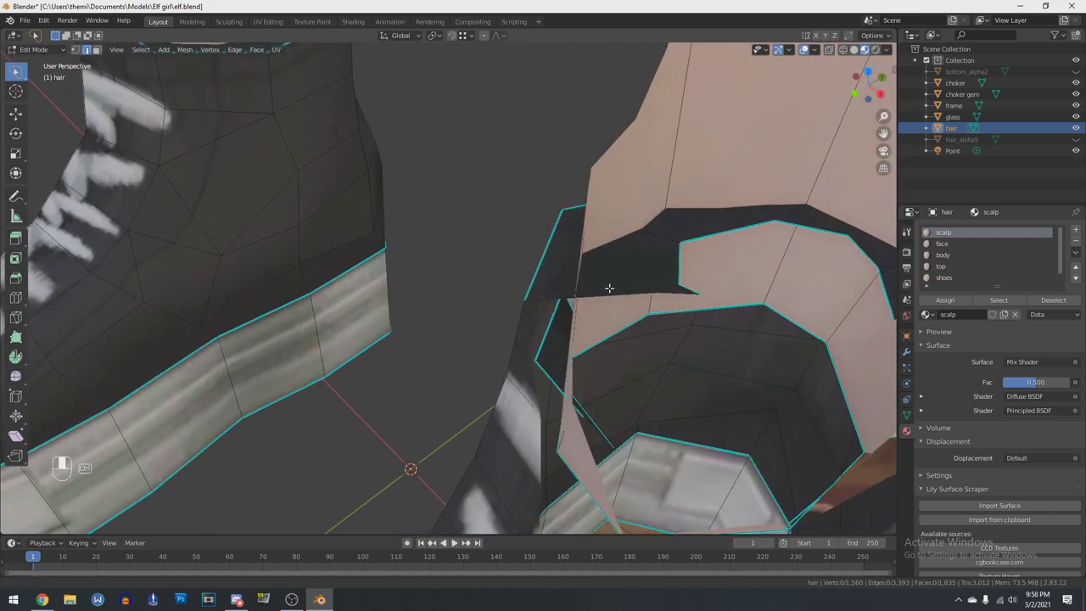
scroll(610, 291, down, 10)
middle_drag(424, 212, 496, 153)
shift+middle_drag(496, 127, 492, 374)
middle_drag(492, 373, 462, 297)
scroll(460, 305, up, 6)
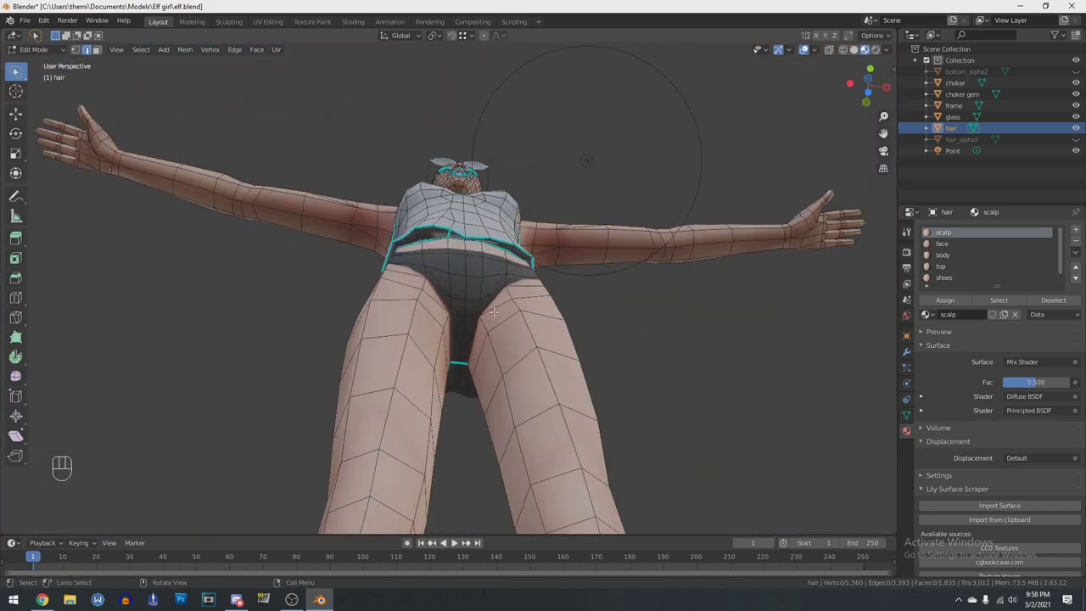
key(c)
click(458, 309)
scroll(543, 280, down, 7)
middle_drag(543, 263, 521, 356)
shift+middle_drag(517, 297, 572, 397)
key(ctrl+e)
click(498, 358)
Circle-select the unmarked inner edges on both shoulder straps of the tank top and mark them as sharp
scroll(560, 360, down, 5)
scroll(593, 377, up, 8)
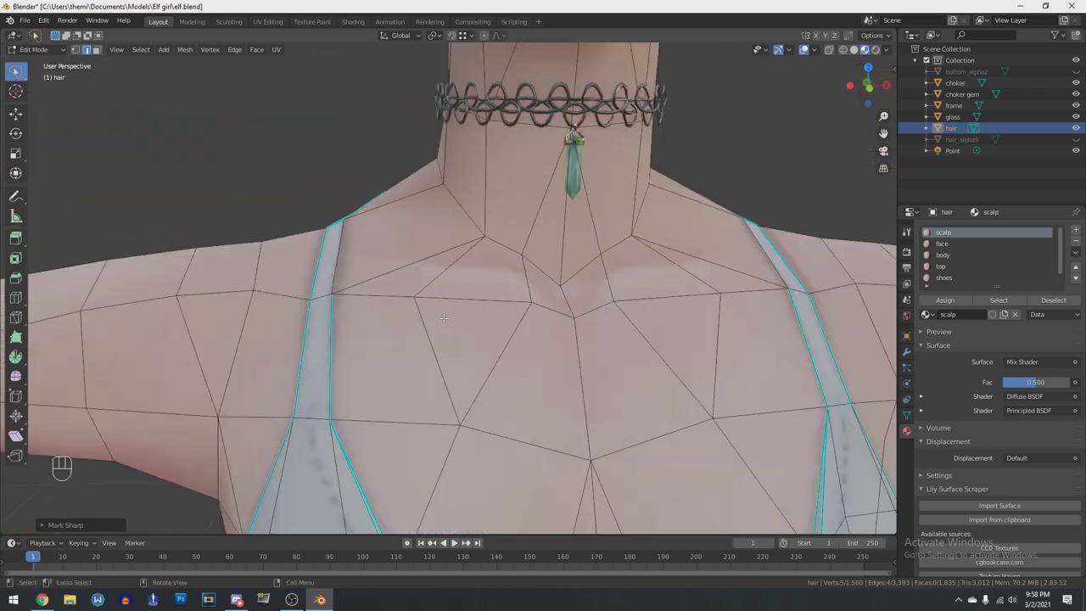
scroll(526, 403, down, 4)
middle_drag(520, 407, 583, 353)
scroll(565, 411, up, 3)
middle_drag(573, 291, 407, 305)
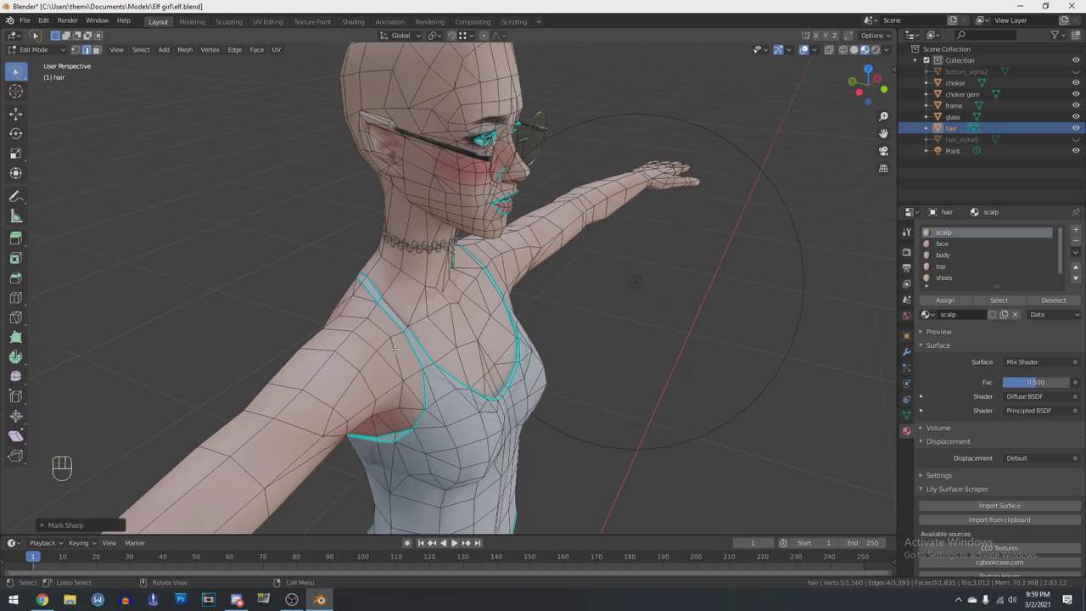
scroll(339, 304, up, 4)
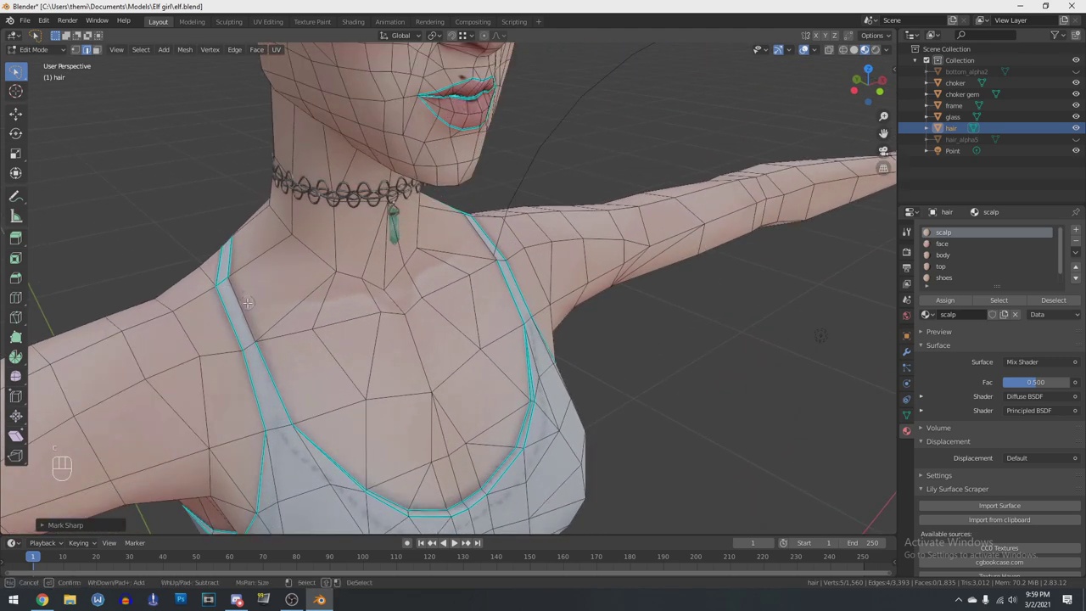
right_click(481, 242)
middle_drag(594, 344, 648, 329)
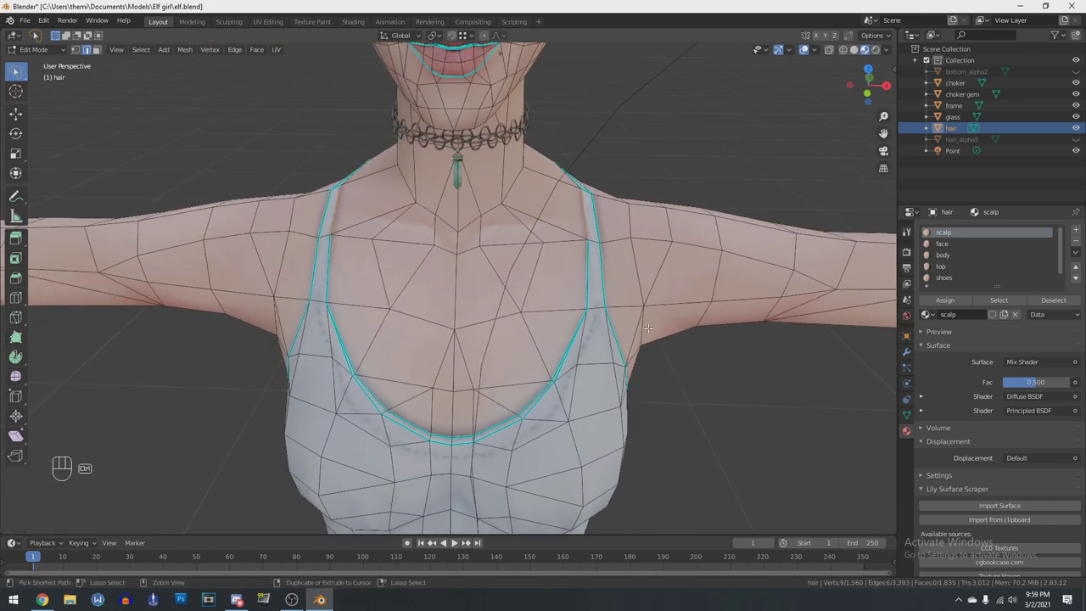
key(ctrl+e)
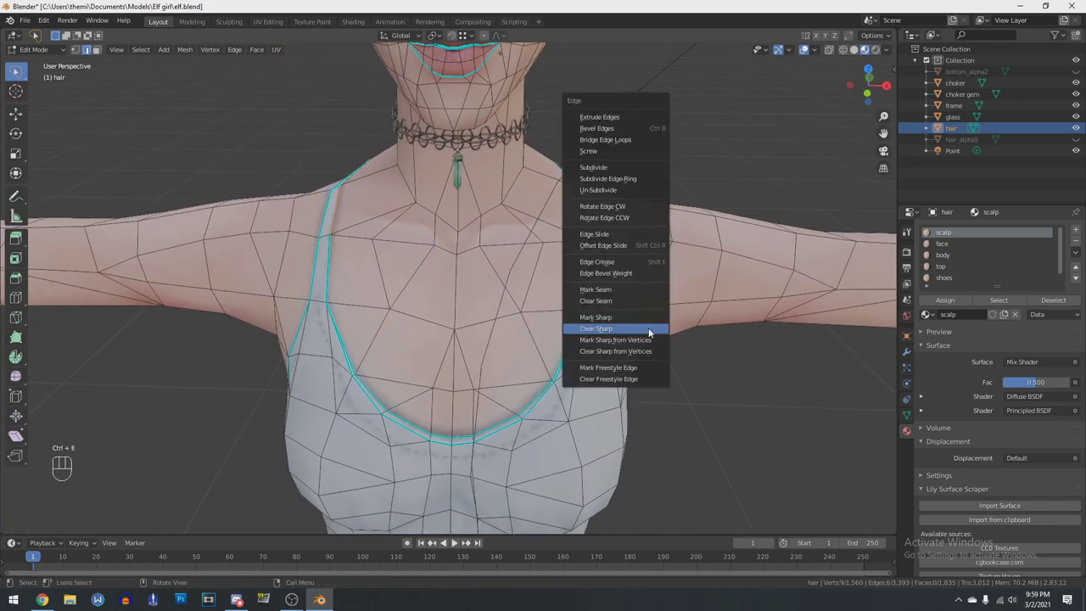
click(597, 316)
Circle-select the remaining sharp edges around the crotch and underside, clear their sharp marks and deselect everything
scroll(579, 393, down, 8)
middle_drag(535, 349, 641, 500)
scroll(642, 425, up, 7)
middle_drag(649, 369, 584, 363)
middle_drag(418, 291, 440, 251)
middle_drag(646, 287, 485, 228)
scroll(485, 228, up, 3)
key(c)
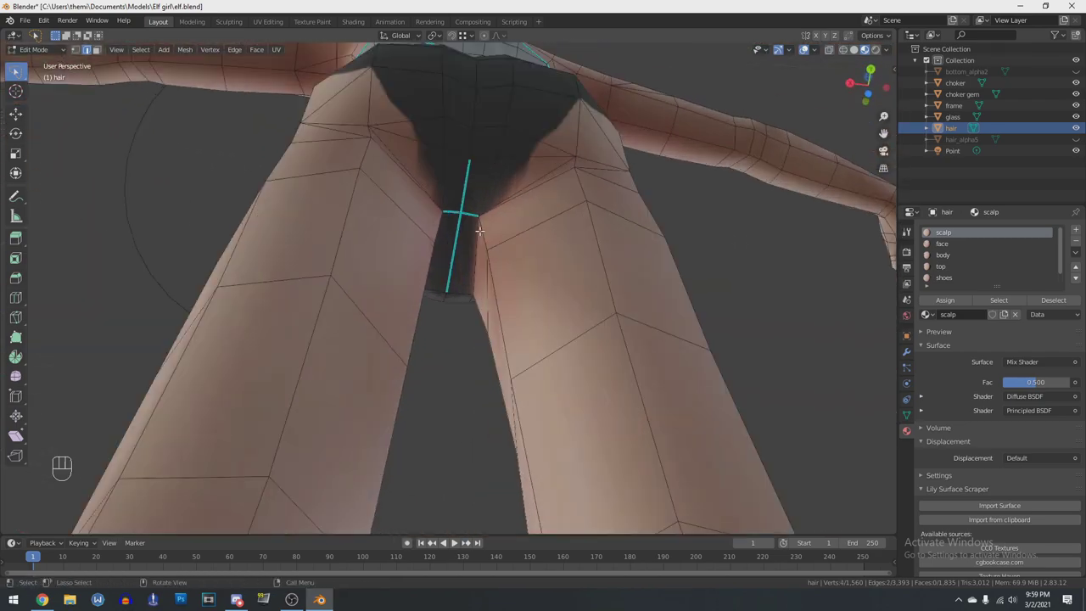
right_click(458, 206)
scroll(514, 283, down, 4)
middle_drag(514, 283, 606, 331)
key(c)
right_click(458, 240)
middle_drag(458, 240, 471, 179)
key(c)
drag(466, 173, 401, 189)
middle_drag(401, 188, 519, 355)
scroll(513, 342, down, 5)
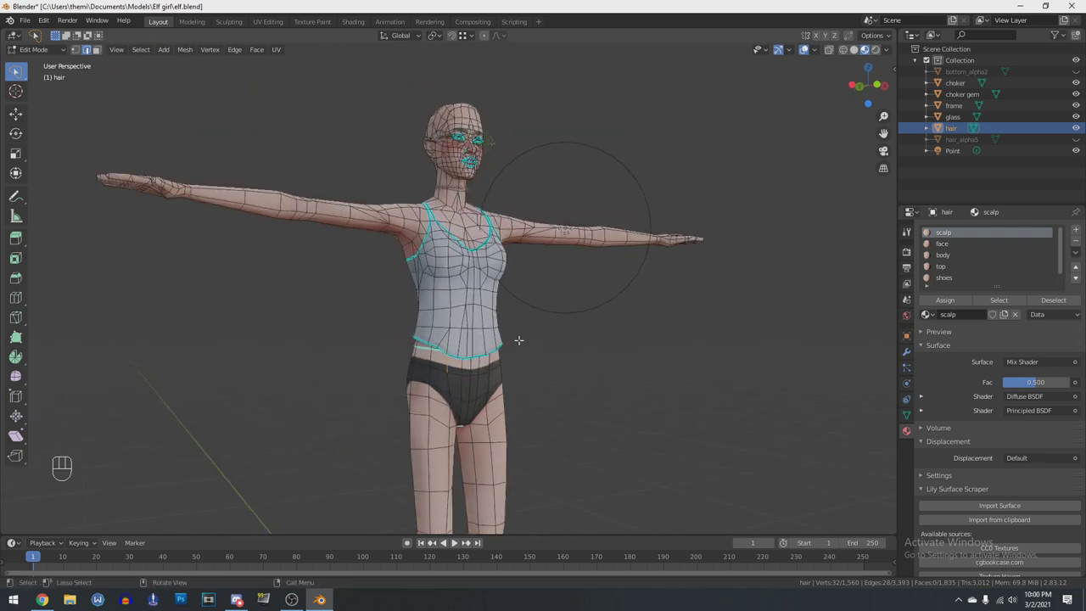
key(ctrl+e)
click(508, 426)
key(alt+a)
Check the sharp edges on the back of the tank top and return to Object Mode
middle_drag(475, 434, 502, 400)
scroll(501, 401, up, 7)
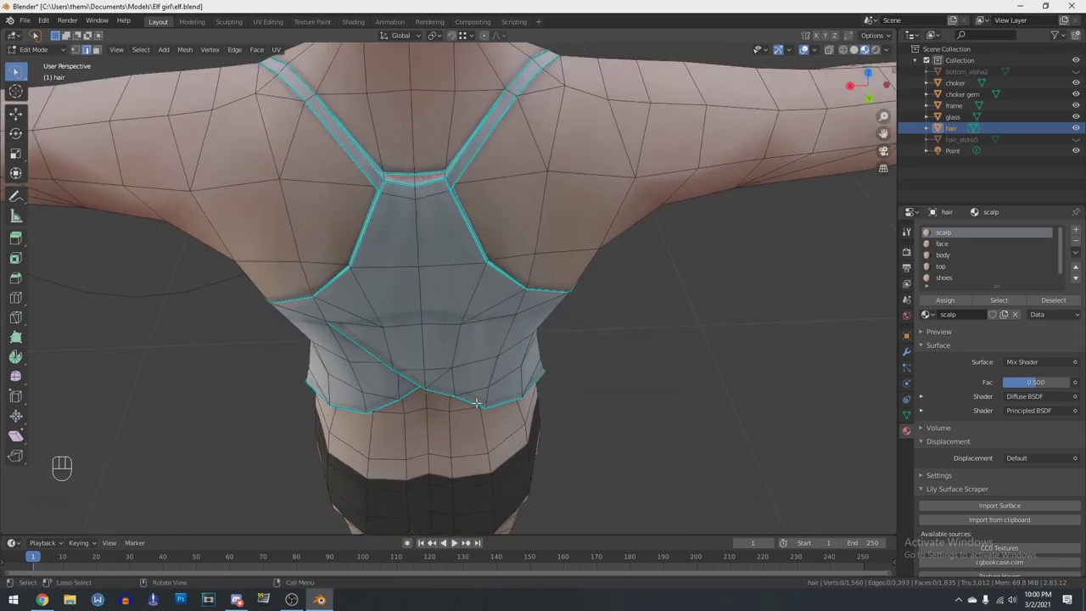
key(Tab)
middle_drag(461, 362, 652, 349)
scroll(534, 339, down, 6)
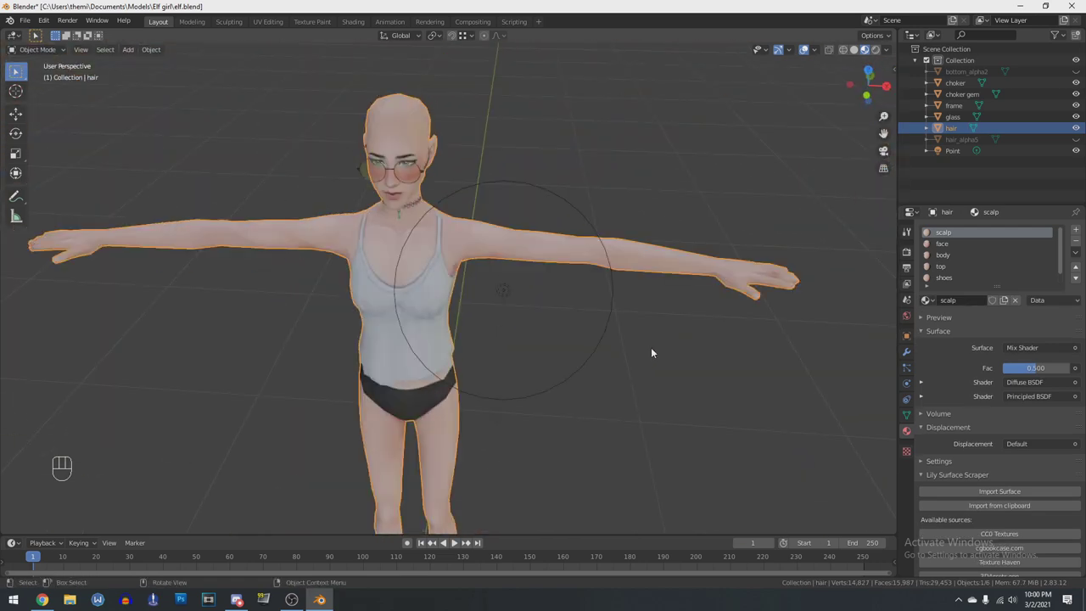
shift+middle_drag(599, 376, 637, 345)
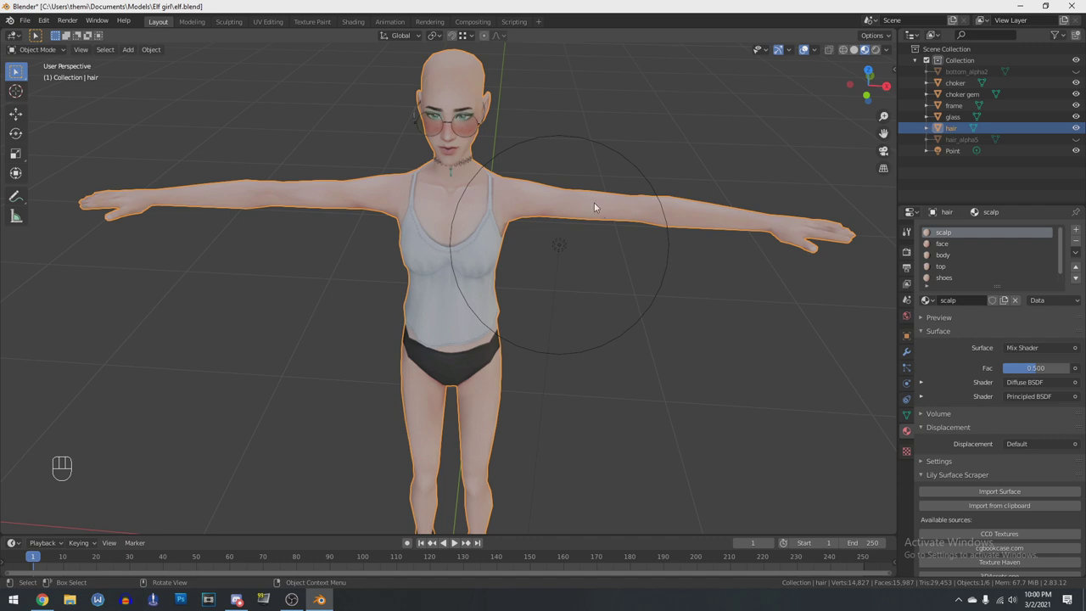
Examine the body's wireframe in Edit Mode and the blocky shape of the hand in Object Mode
key(Tab)
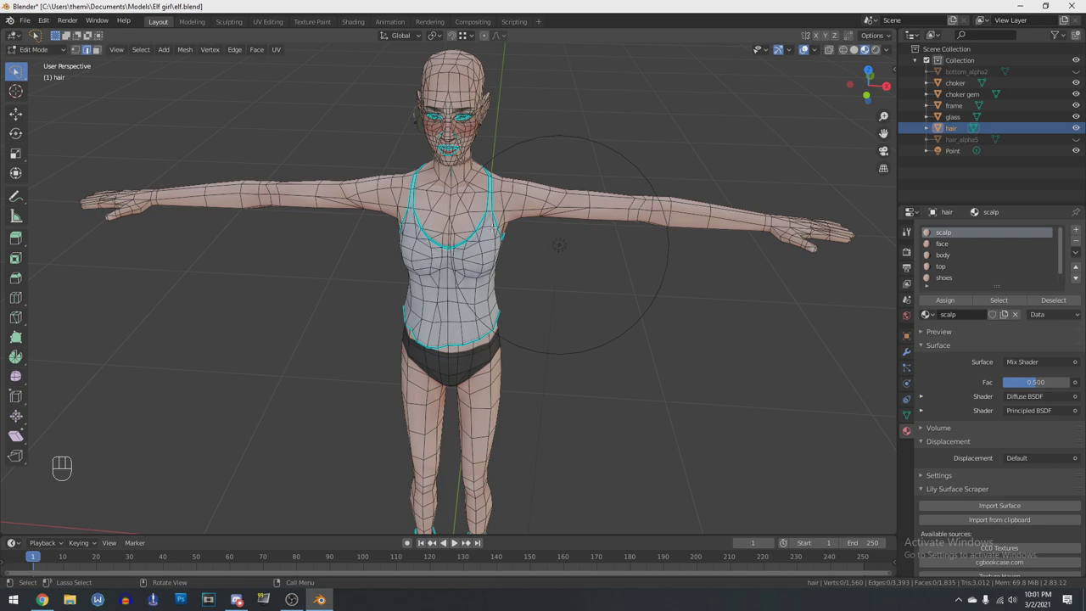
middle_drag(493, 228, 577, 281)
middle_drag(569, 353, 665, 250)
key(Tab)
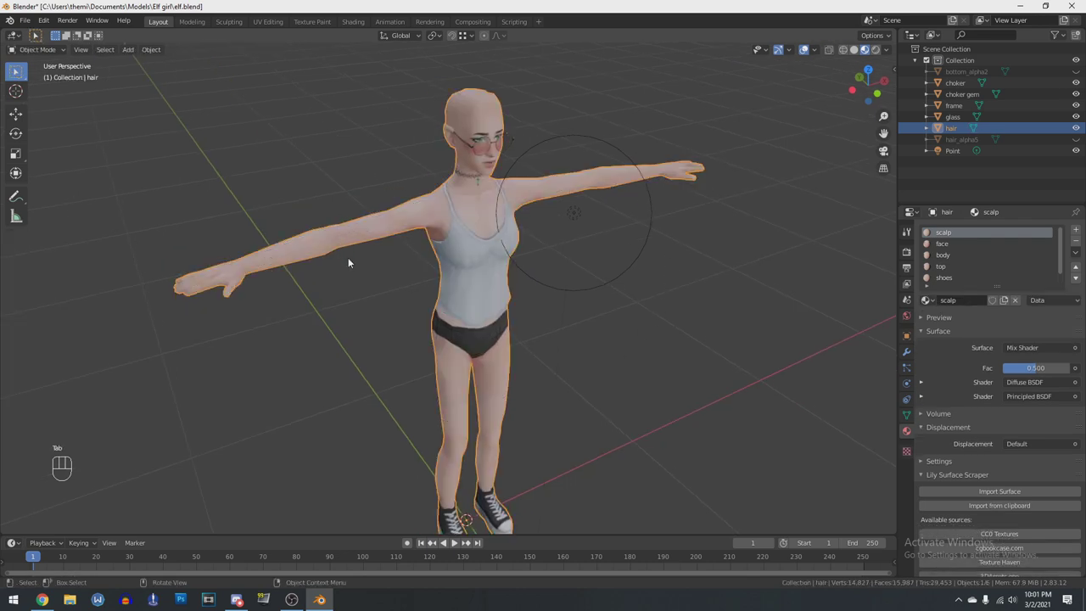
middle_drag(466, 456, 548, 336)
scroll(643, 327, up, 5)
scroll(560, 402, up, 3)
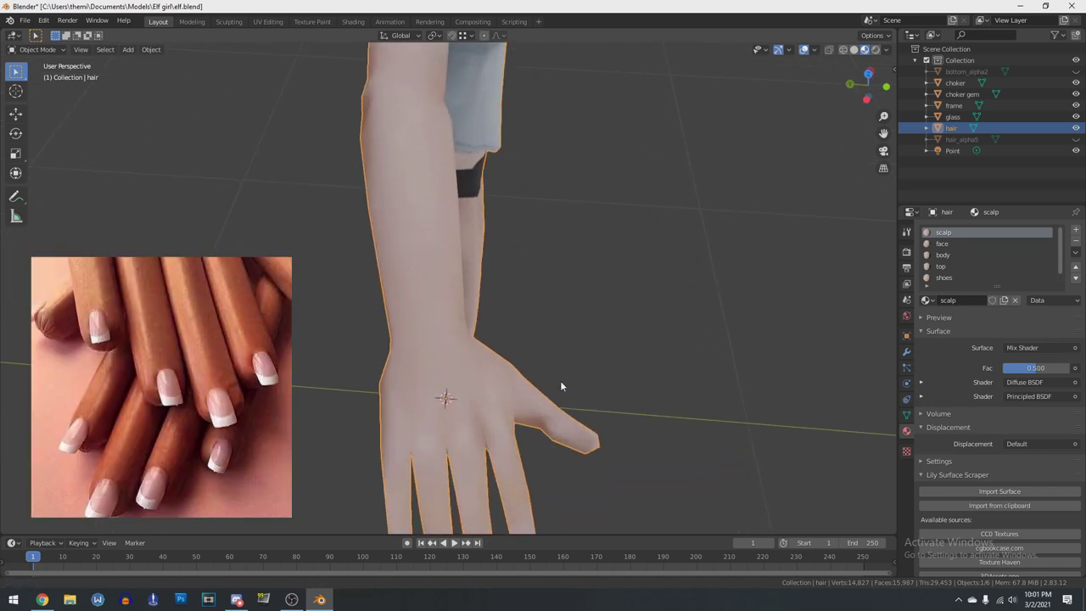
scroll(575, 365, down, 6)
middle_drag(559, 351, 448, 315)
scroll(500, 228, up, 5)
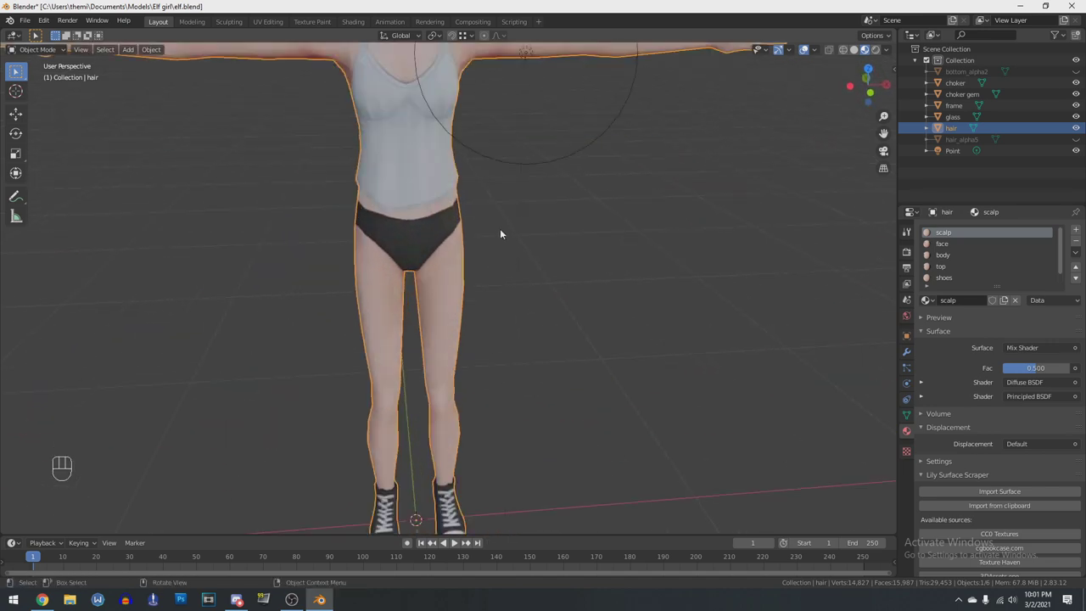
Add a Subdivision Surface modifier to the joined body and head mesh
shift+middle_drag(495, 161, 532, 298)
click(906, 352)
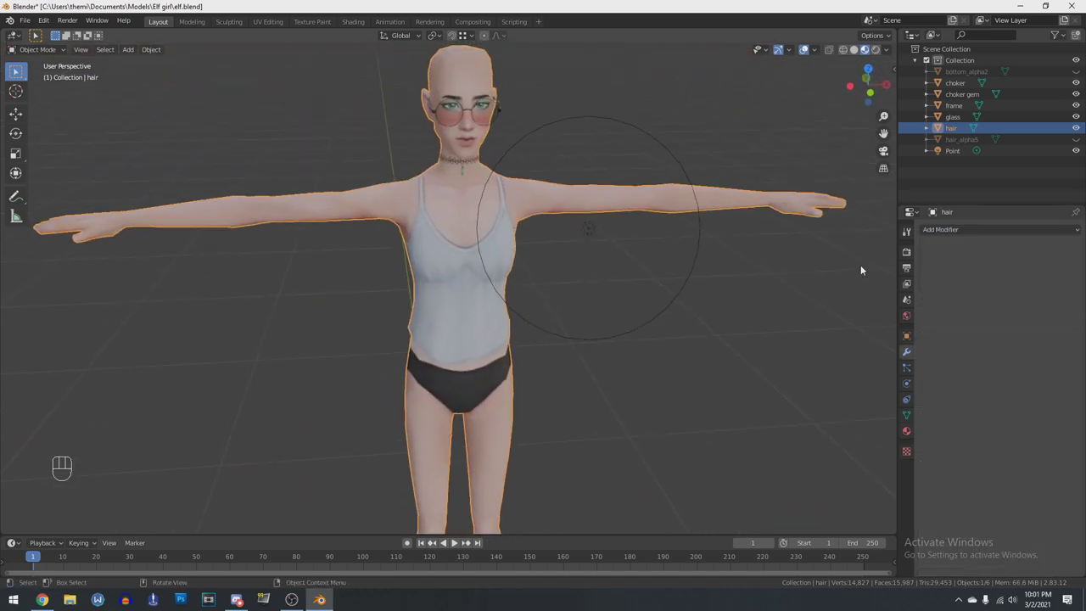
click(936, 228)
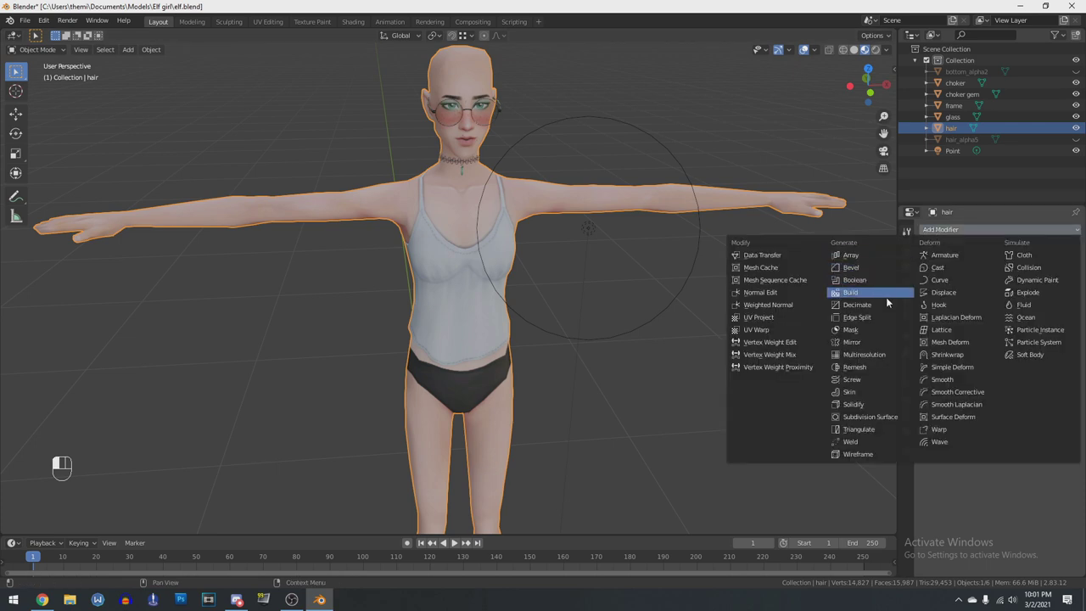
click(889, 424)
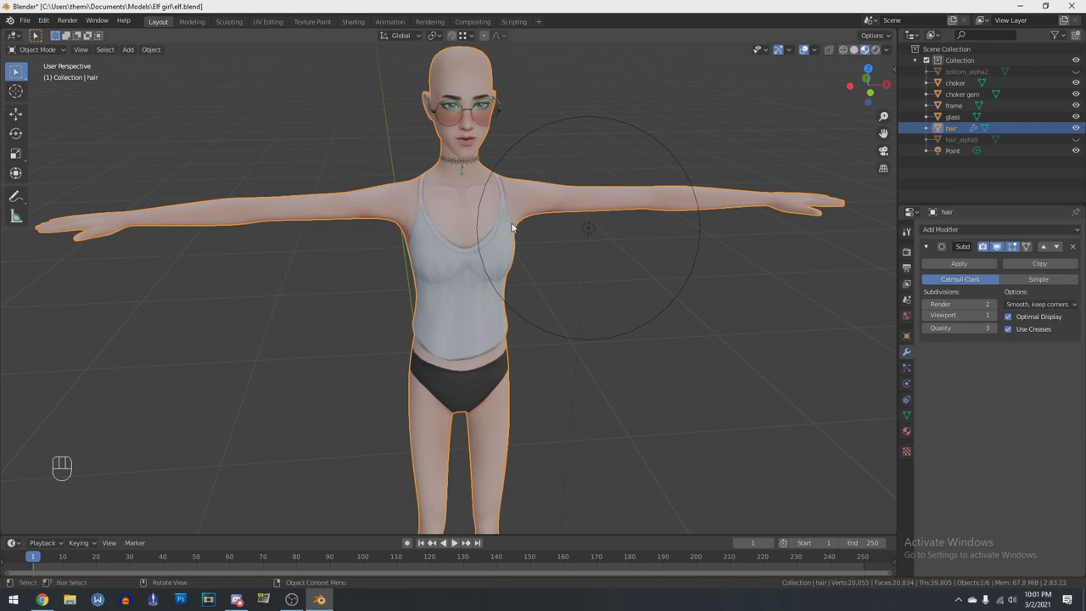
Examine how subdivision smooths the face, lips, ears and back of the head
mouse_move(562, 442)
middle_down()
mouse_move(605, 344)
mouse_move(595, 387)
mouse_move(559, 427)
middle_up()
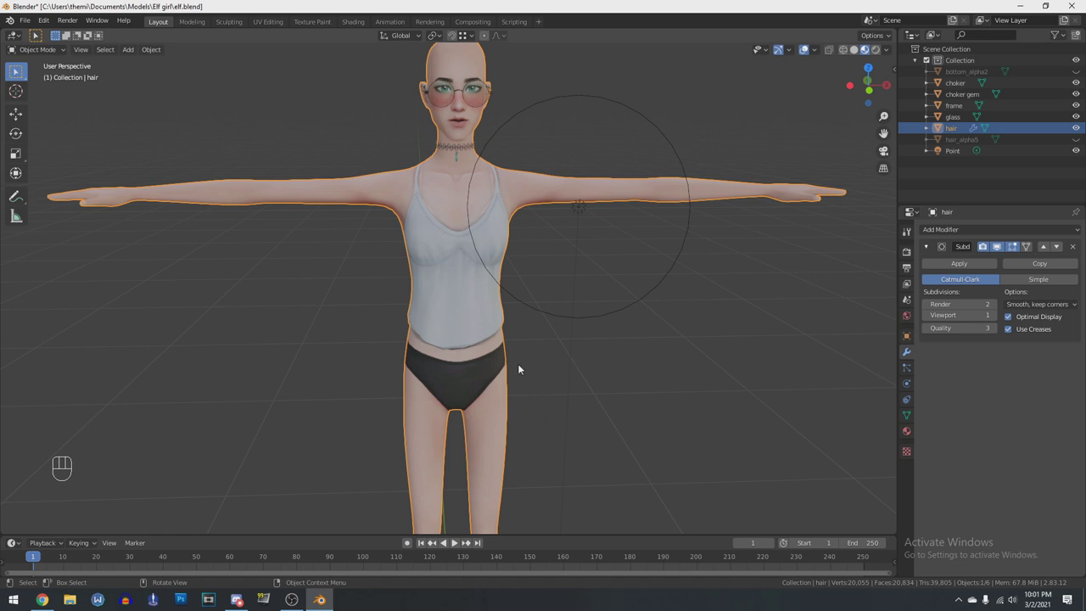
scroll(508, 210, up, 3)
middle_drag(509, 211, 566, 424)
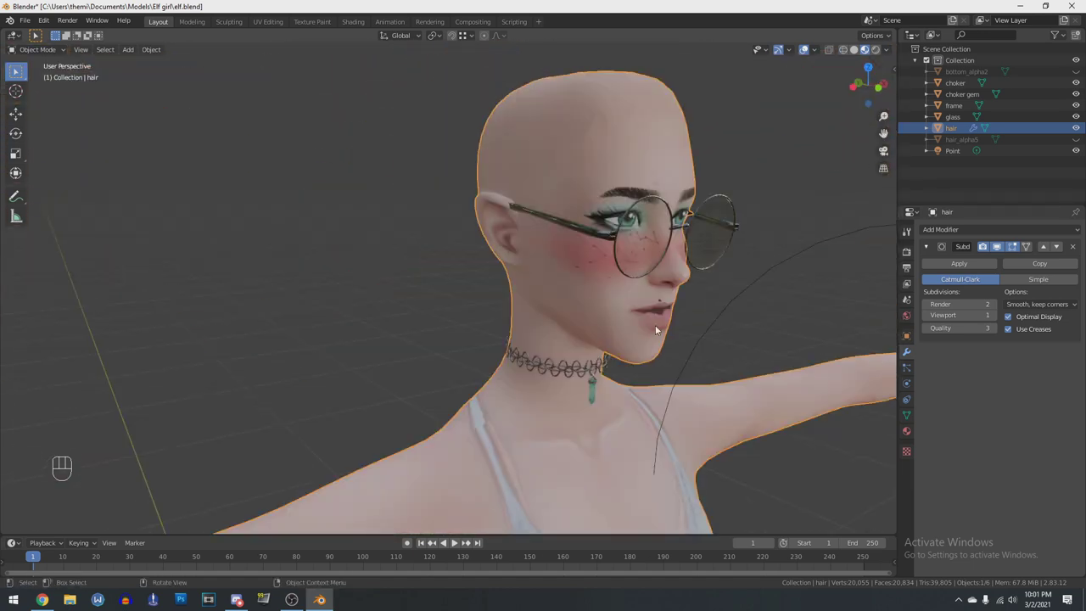
scroll(648, 390, down, 6)
scroll(648, 390, up, 6)
shift+middle_drag(652, 405, 229, 297)
middle_drag(671, 279, 610, 293)
shift+middle_drag(302, 193, 634, 321)
scroll(475, 311, up, 4)
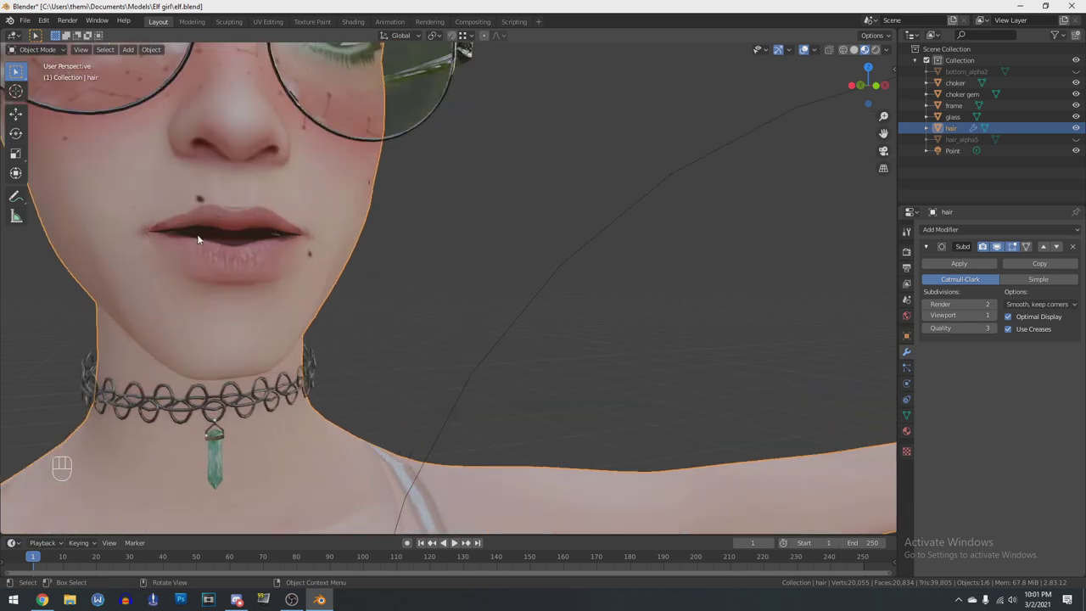
scroll(290, 281, down, 4)
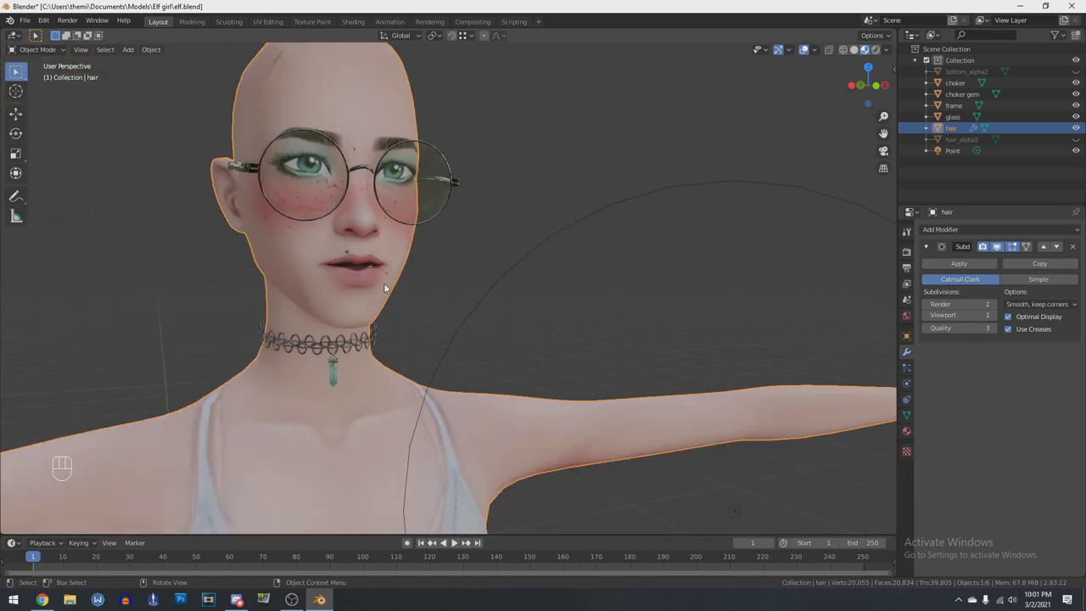
middle_drag(391, 317, 609, 122)
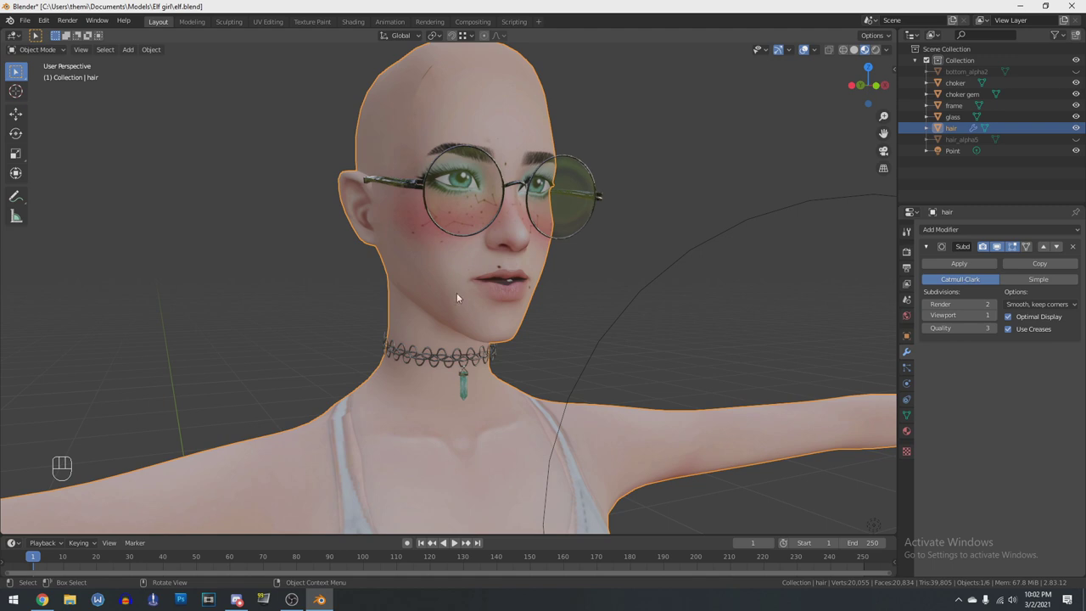
middle_drag(503, 319, 596, 288)
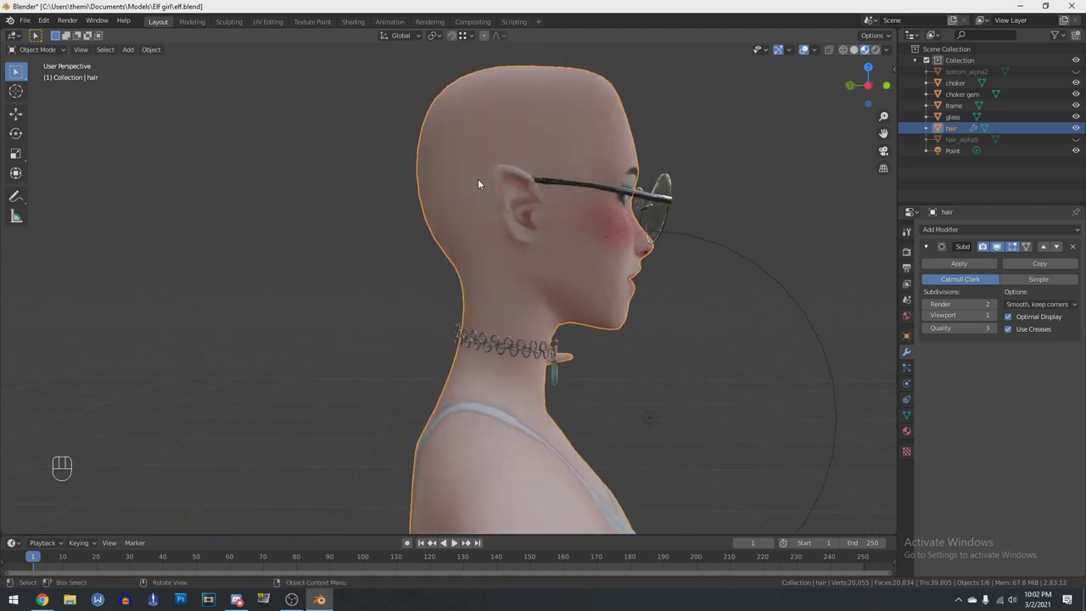
middle_drag(619, 417, 488, 383)
Examine the subdivided legs, shoes and overall body shape
scroll(488, 383, down, 3)
shift+middle_drag(512, 426, 501, 235)
scroll(528, 319, up, 2)
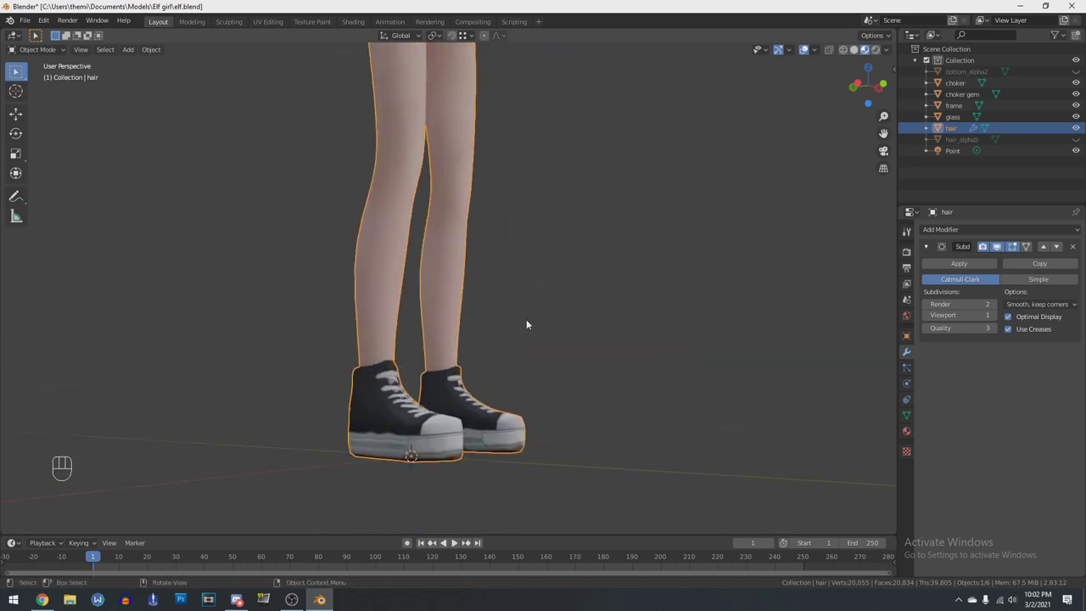
scroll(528, 319, up, 3)
middle_drag(566, 375, 540, 300)
scroll(539, 300, down, 6)
middle_drag(512, 401, 507, 430)
scroll(606, 406, up, 4)
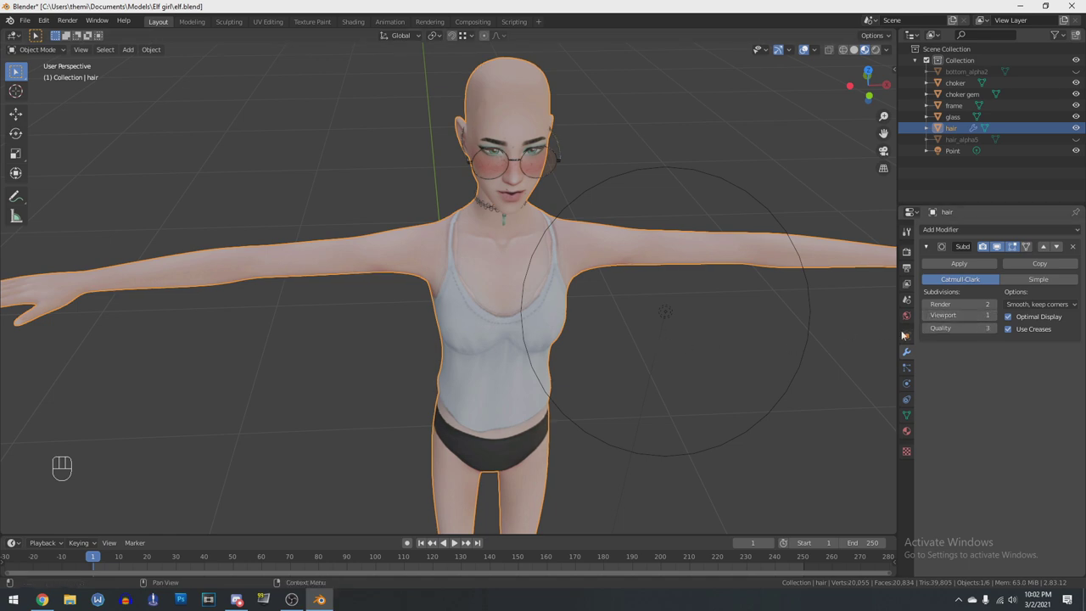
Set the Subdivision Surface modifier's viewport level to 2
middle_drag(570, 424, 869, 345)
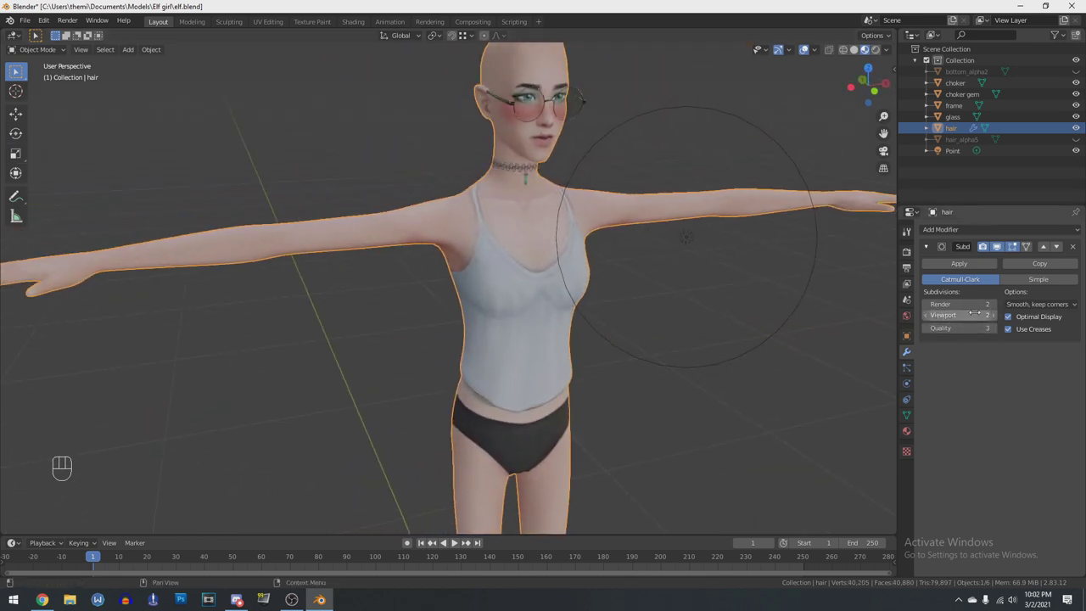
shift+middle_drag(739, 327, 596, 359)
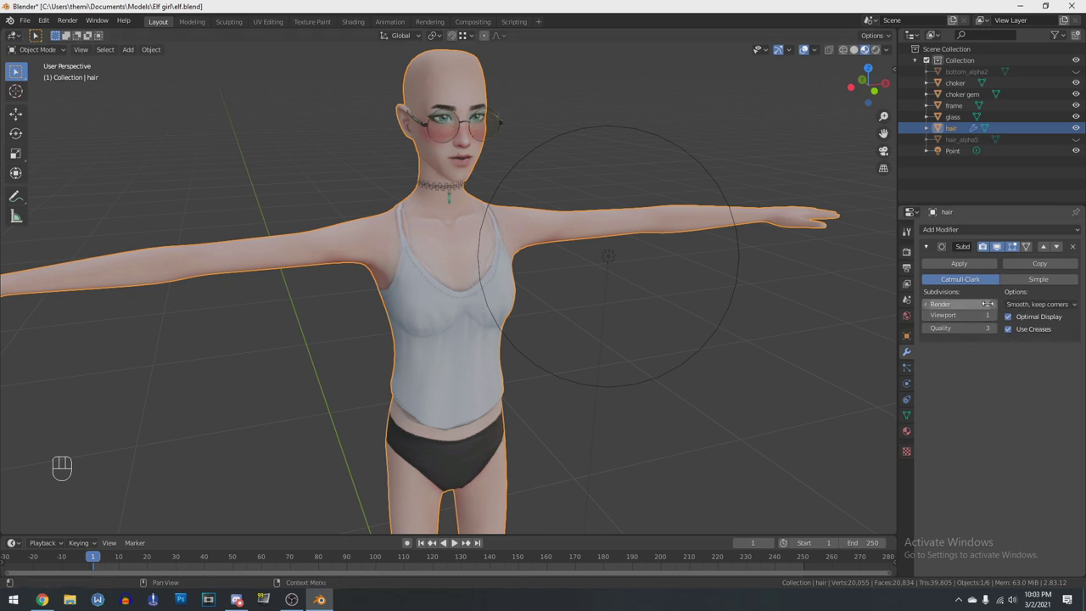
click(995, 317)
Inspect the shoes, torso and face at the higher viewport subdivision level
scroll(556, 290, down, 3)
scroll(569, 379, up, 6)
shift+middle_drag(594, 401, 582, 543)
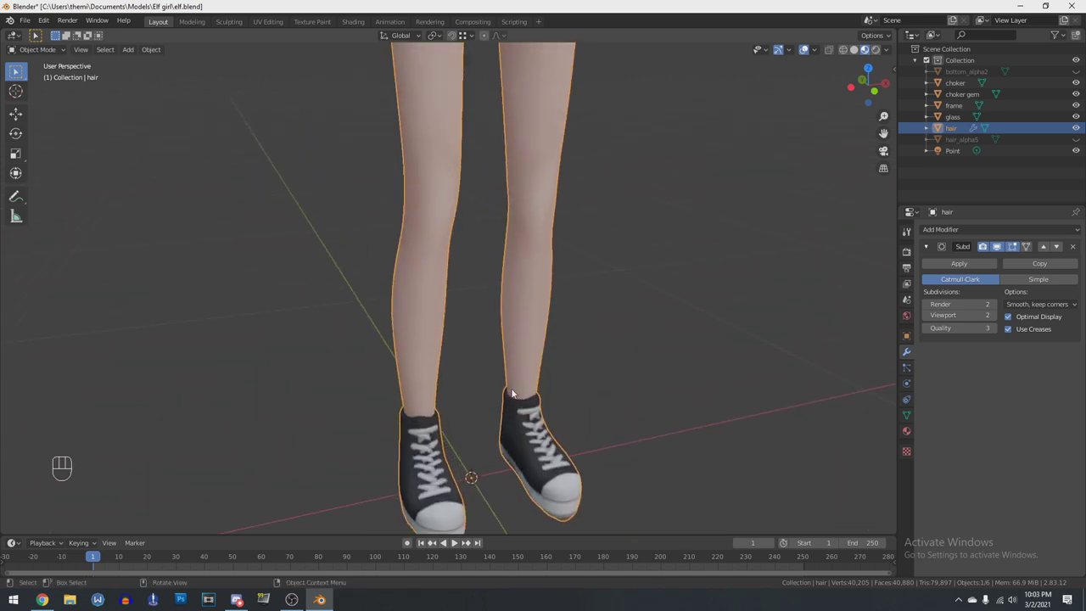
scroll(513, 374, down, 3)
shift+middle_drag(523, 211, 558, 379)
scroll(516, 494, up, 3)
shift+middle_drag(630, 263, 607, 424)
scroll(581, 422, down, 3)
scroll(606, 423, up, 3)
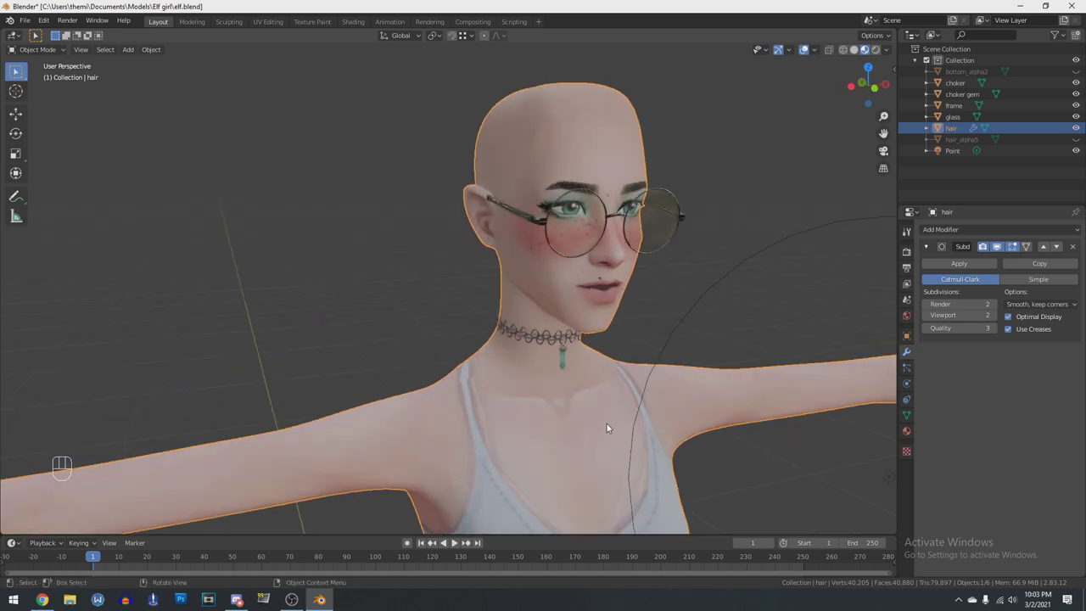
Remove the Subdivision Surface modifier from the joined body and head mesh
click(1071, 248)
shift+middle_drag(648, 391, 274, 330)
scroll(610, 404, up, 3)
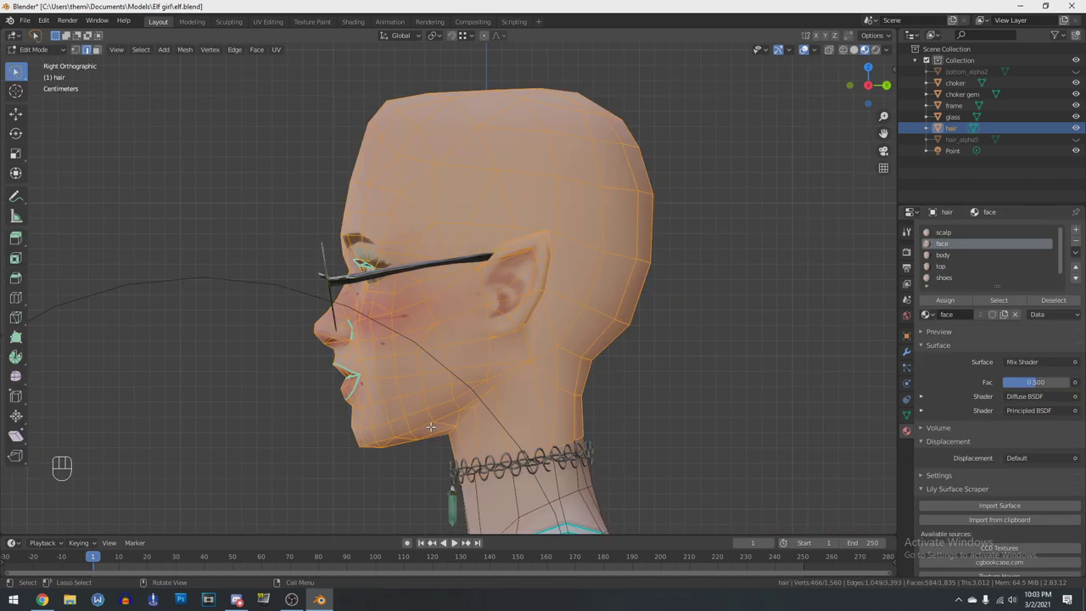
Check the selected head faces from the front and separate the selection into its own object
key(KP_1)
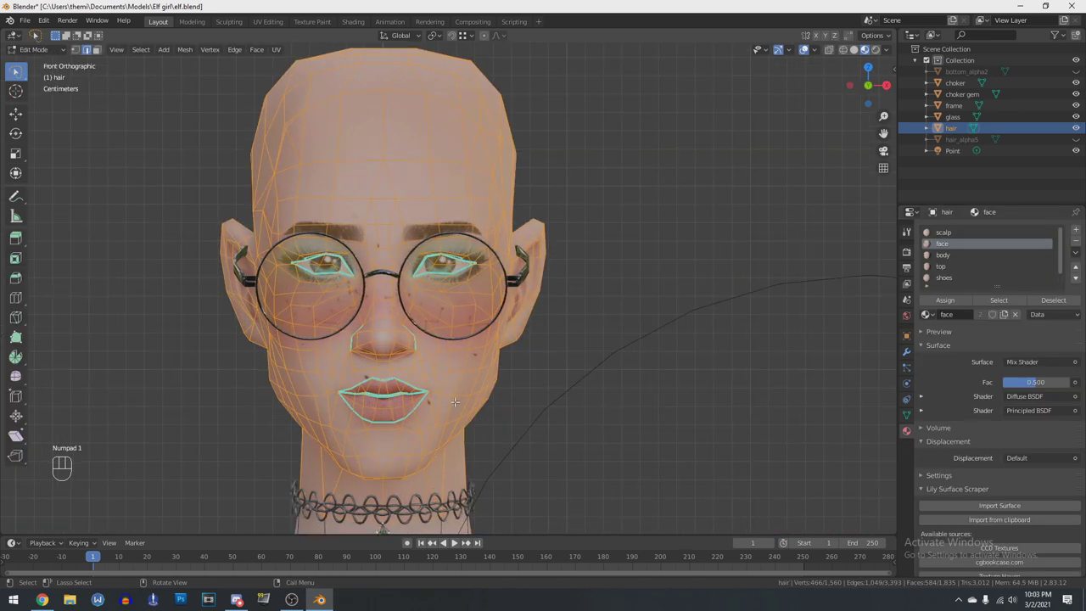
scroll(454, 402, up, 4)
scroll(476, 392, down, 4)
shift+middle_drag(482, 394, 537, 333)
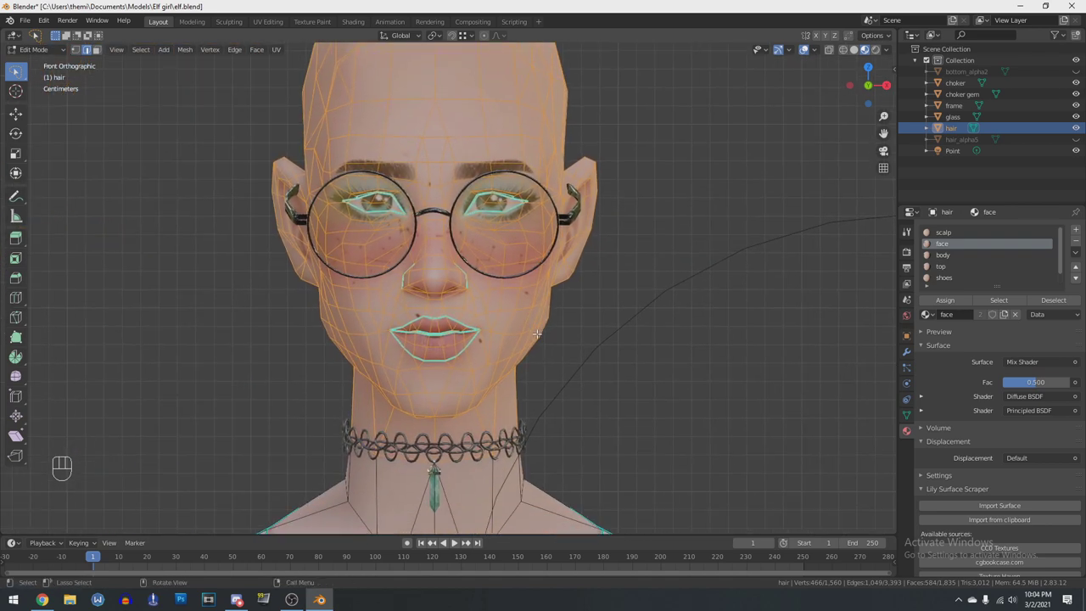
key(p)
click(537, 333)
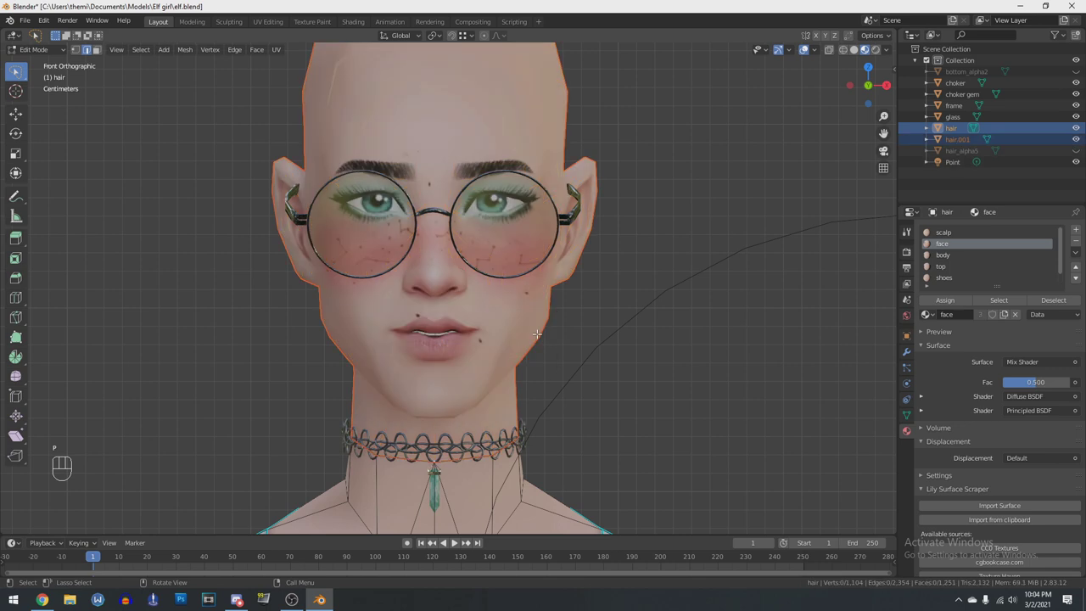
Make the remaining body object the only selection and leave Edit Mode
scroll(619, 345, down, 1)
scroll(619, 346, down, 3)
click(958, 140)
click(950, 126)
key(Tab)
middle_drag(722, 305, 710, 363)
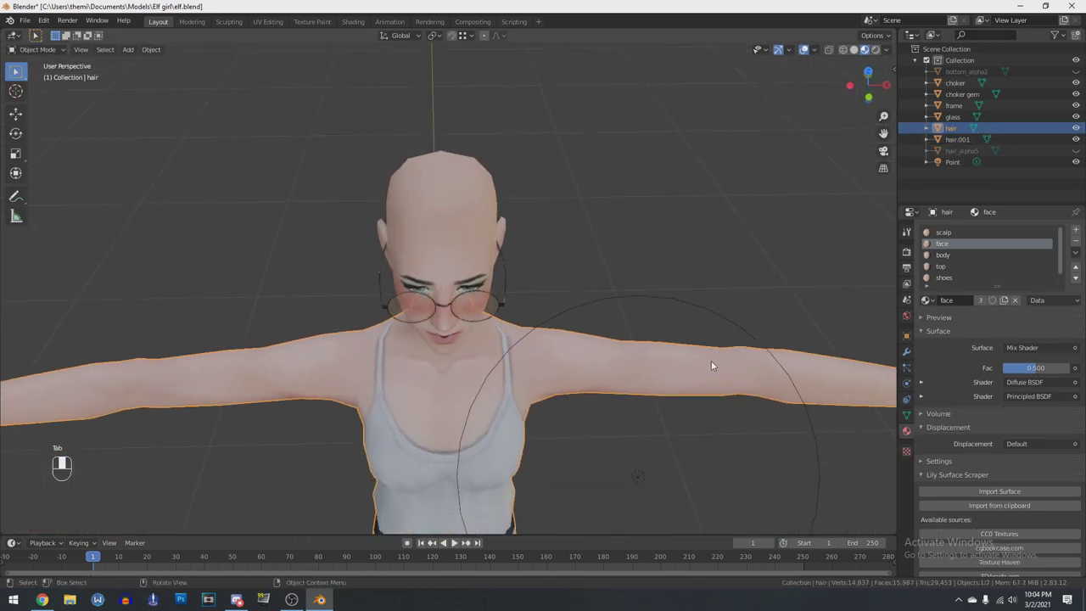
Add a Subdivision Surface modifier to the headless body with a viewport level of 2
scroll(611, 438, down, 4)
middle_drag(402, 384, 594, 280)
click(905, 351)
click(940, 229)
click(865, 379)
click(992, 315)
middle_drag(511, 393, 520, 349)
scroll(628, 348, up, 2)
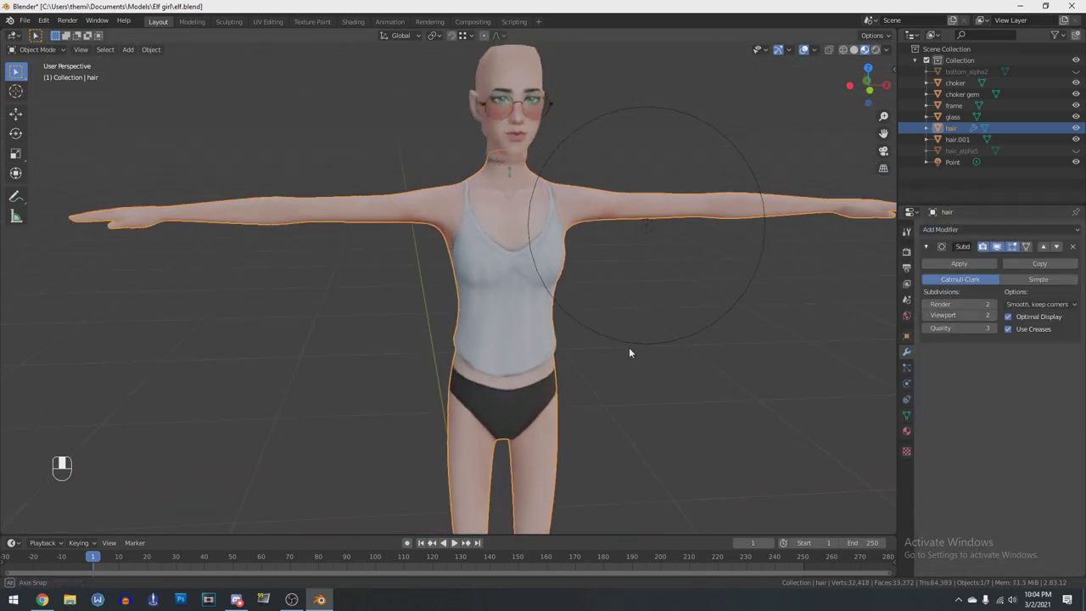
In Edit Mode, box-select the bottom vertices of both shoe soles from the front in wireframe shading
middle_drag(628, 348, 631, 336)
key(KP_1)
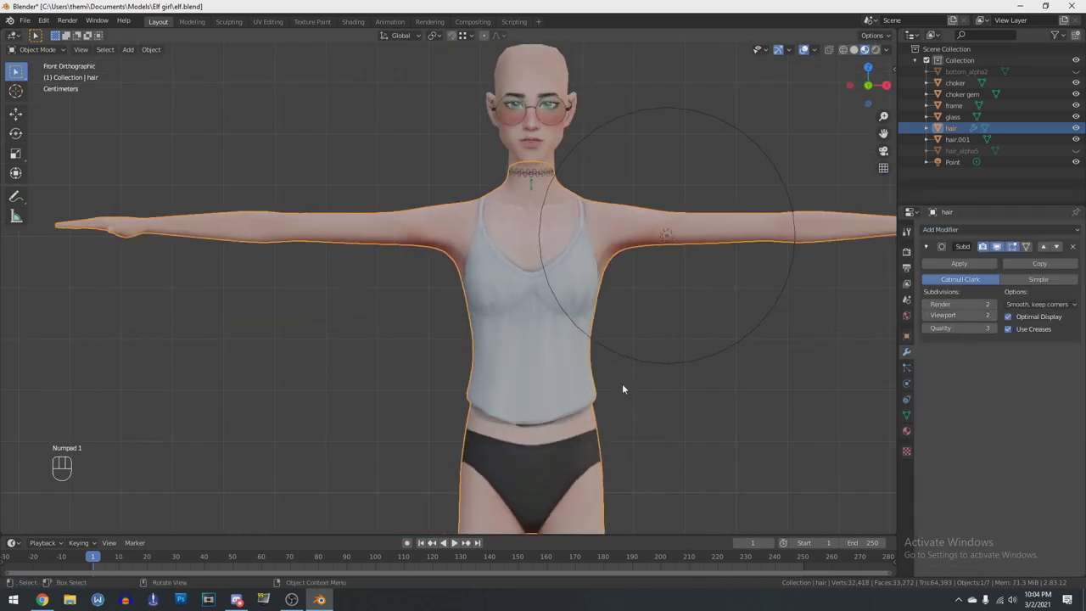
shift+middle_drag(622, 383, 545, 60)
scroll(568, 235, up, 5)
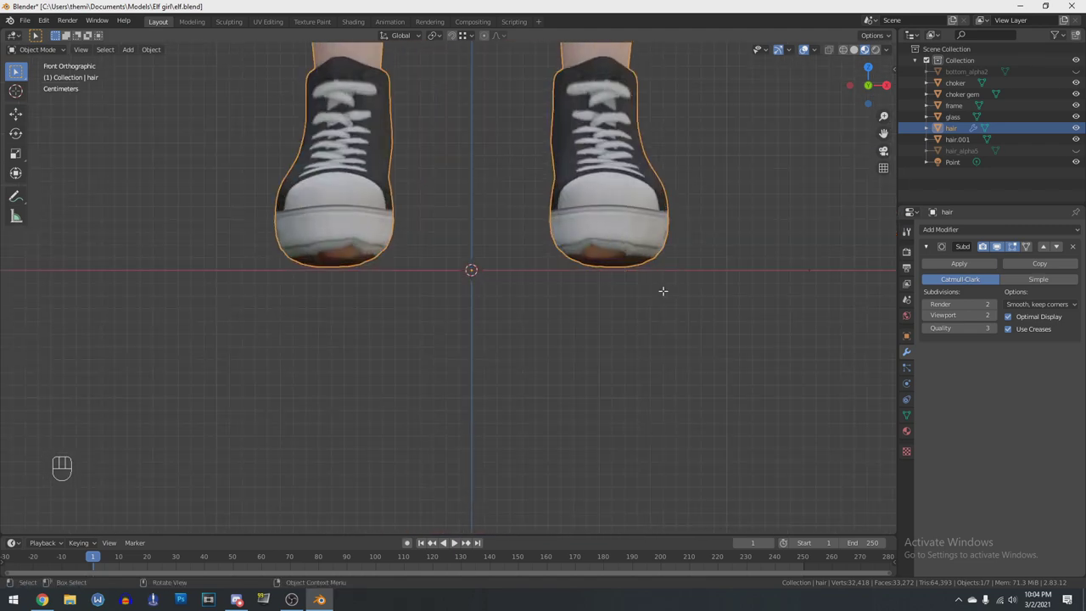
key(Tab)
shift+middle_drag(663, 291, 620, 357)
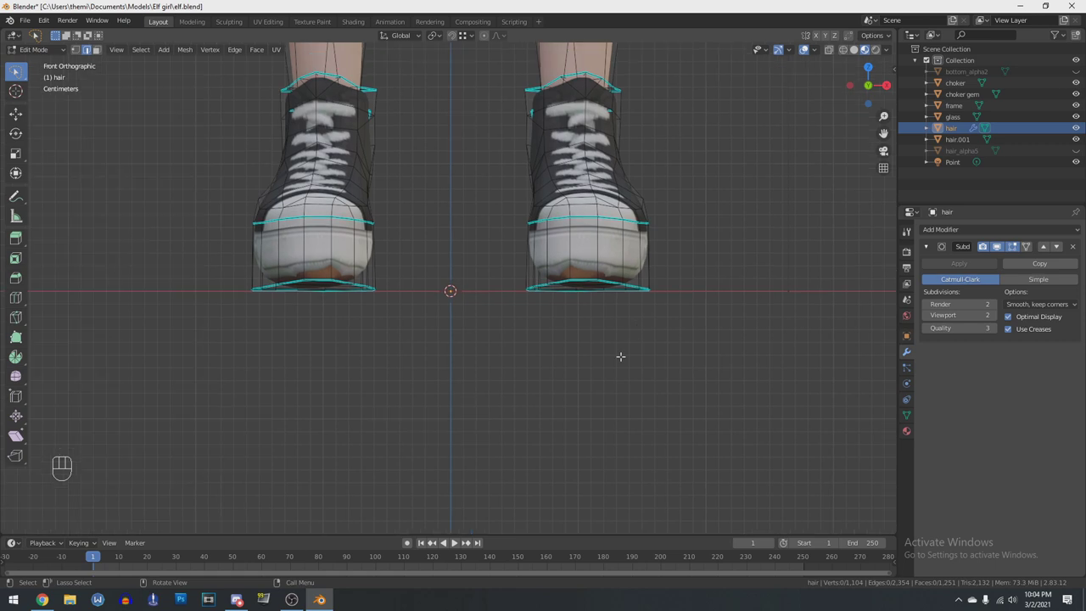
key(alt+a)
click(76, 49)
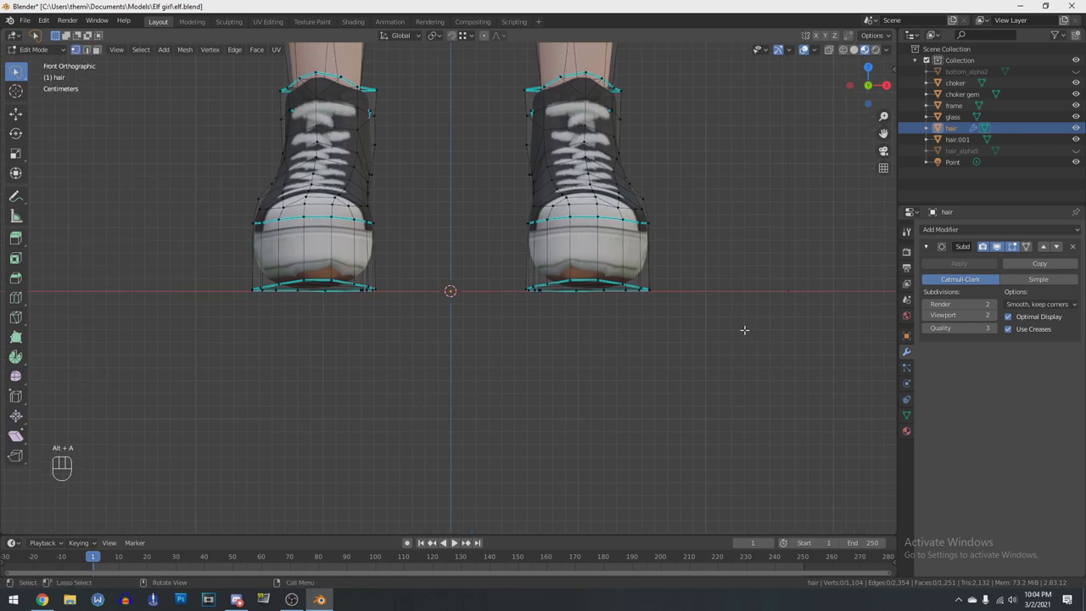
key(z)
click(667, 375)
key(b)
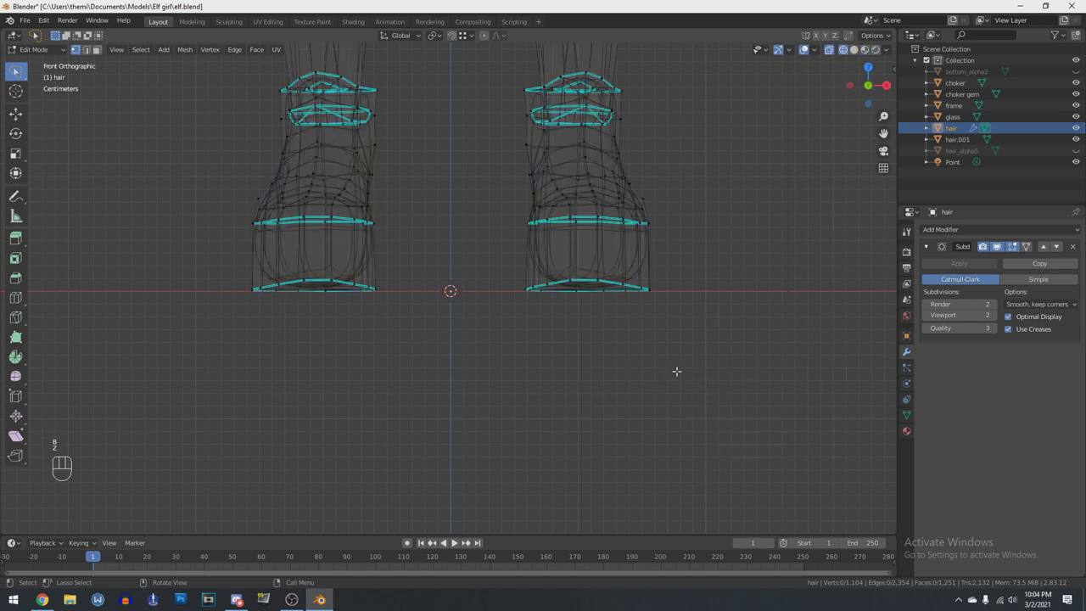
mouse_move(677, 371)
mouse_down()
mouse_move(552, 359)
mouse_move(194, 270)
mouse_up()
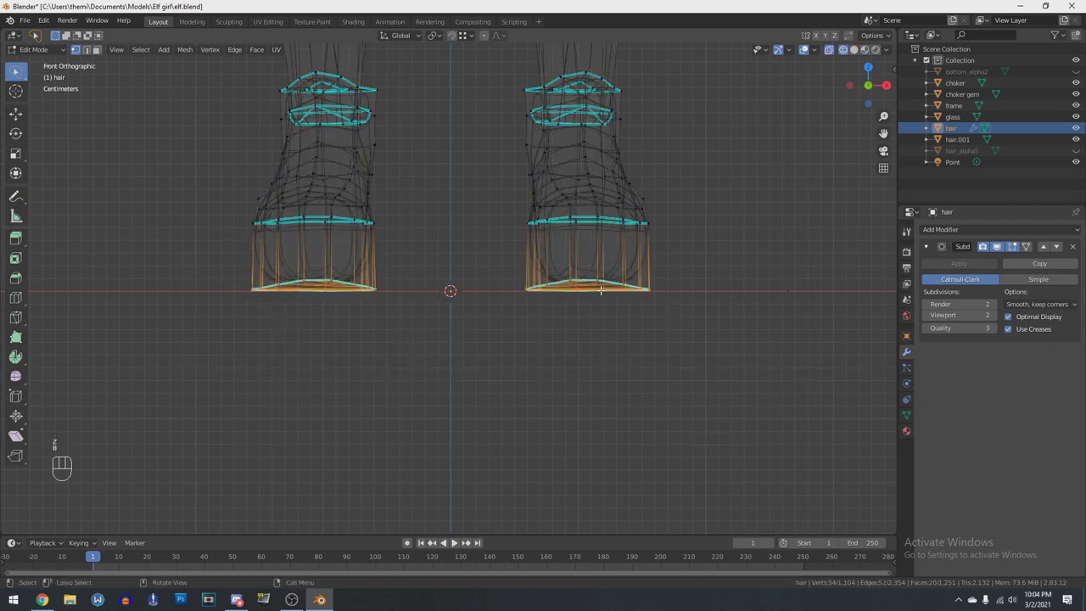
Return to Material Preview and, in edge selection, reduce the selection to the boundary loops around both shoe soles
scroll(509, 365, up, 2)
key(z)
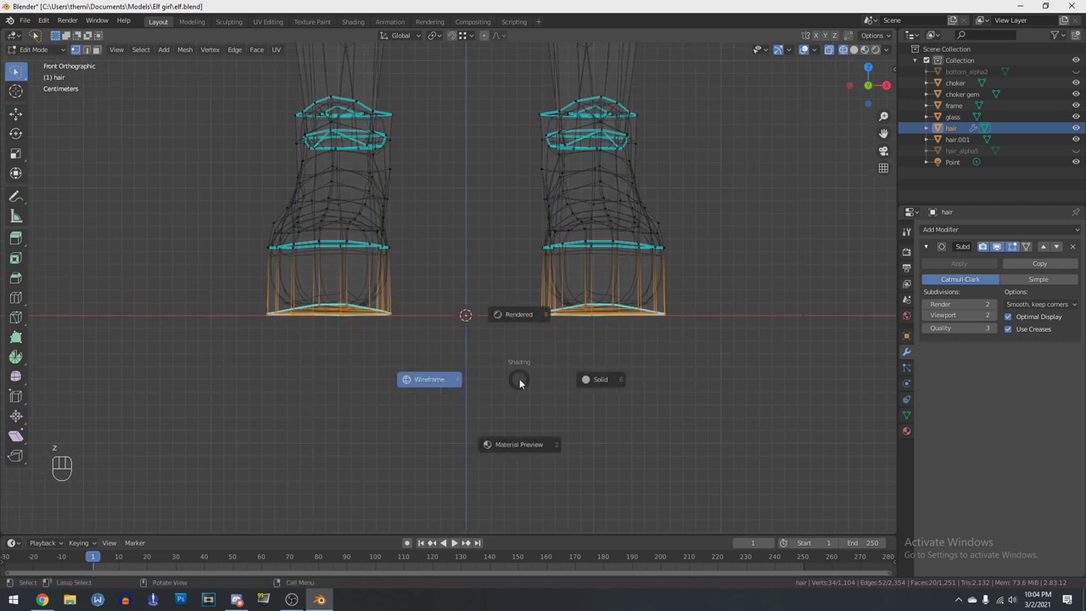
click(519, 445)
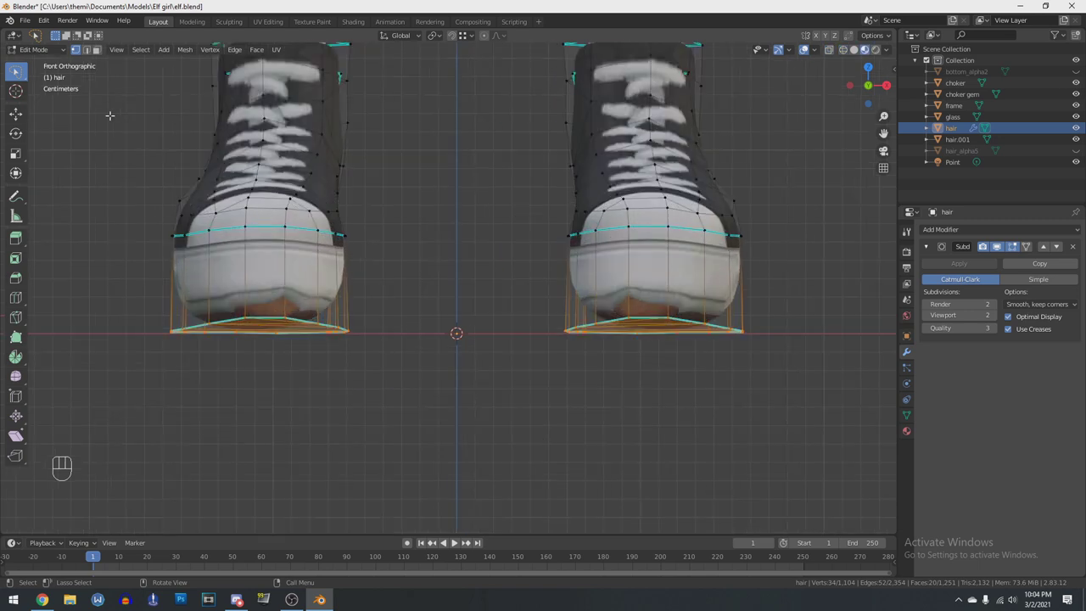
click(88, 51)
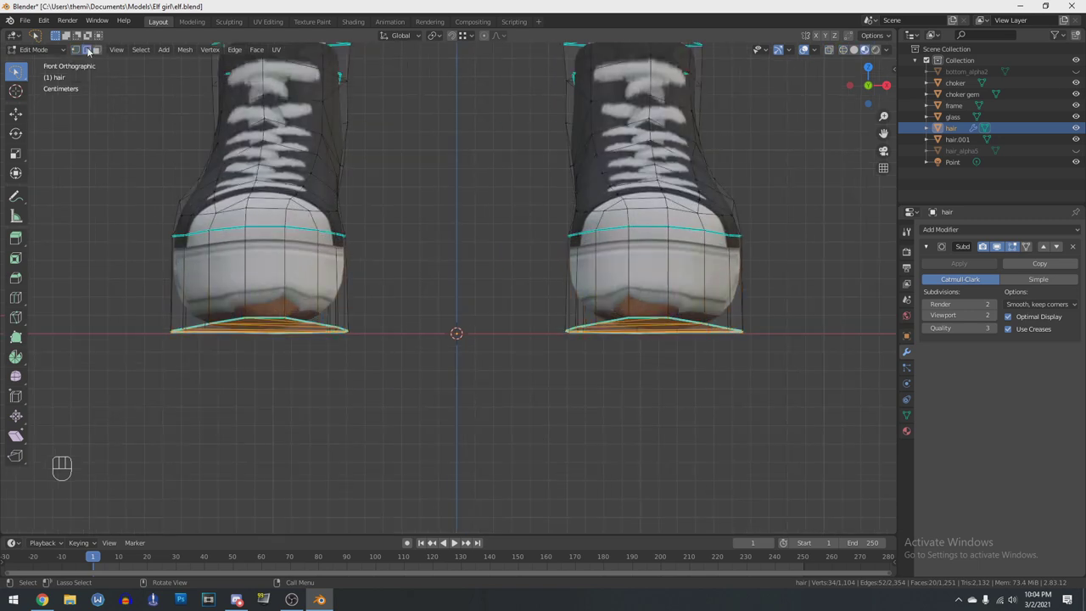
click(141, 50)
mouse_move(222, 224)
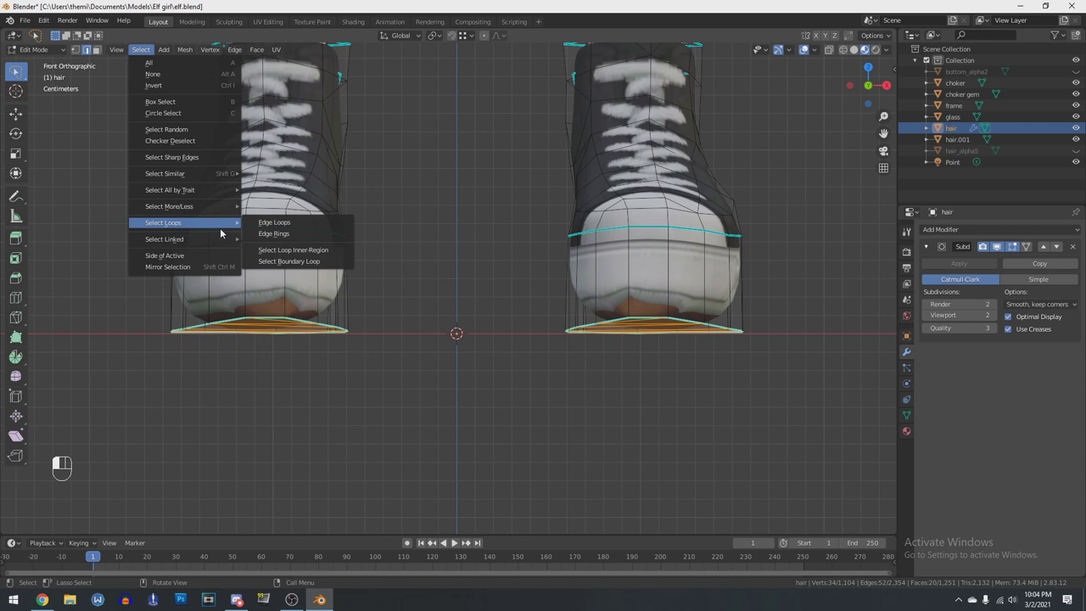
click(288, 264)
middle_drag(543, 399, 710, 314)
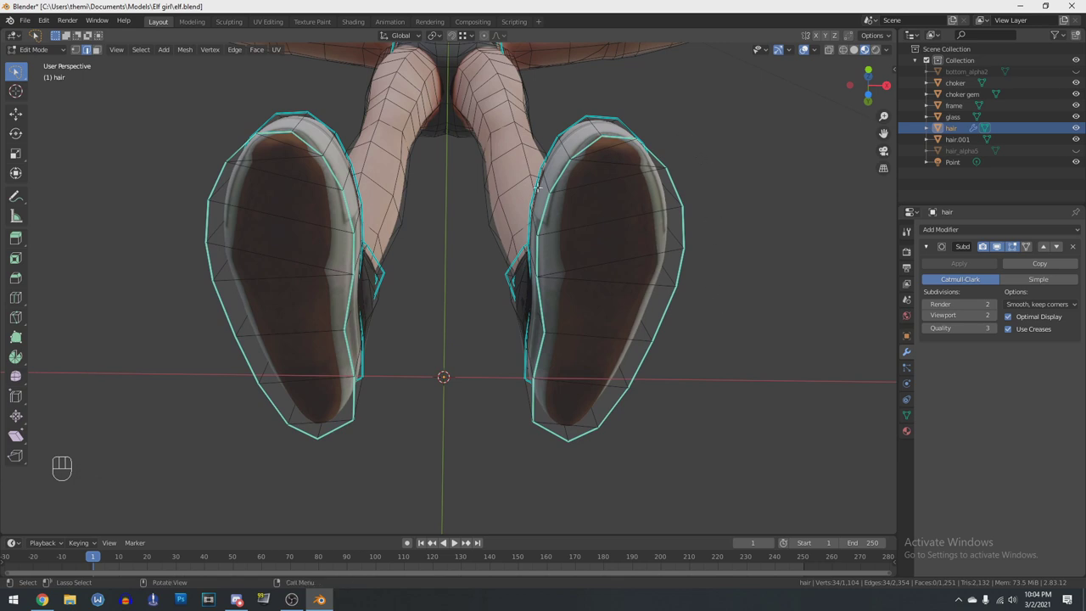
key(KP_1)
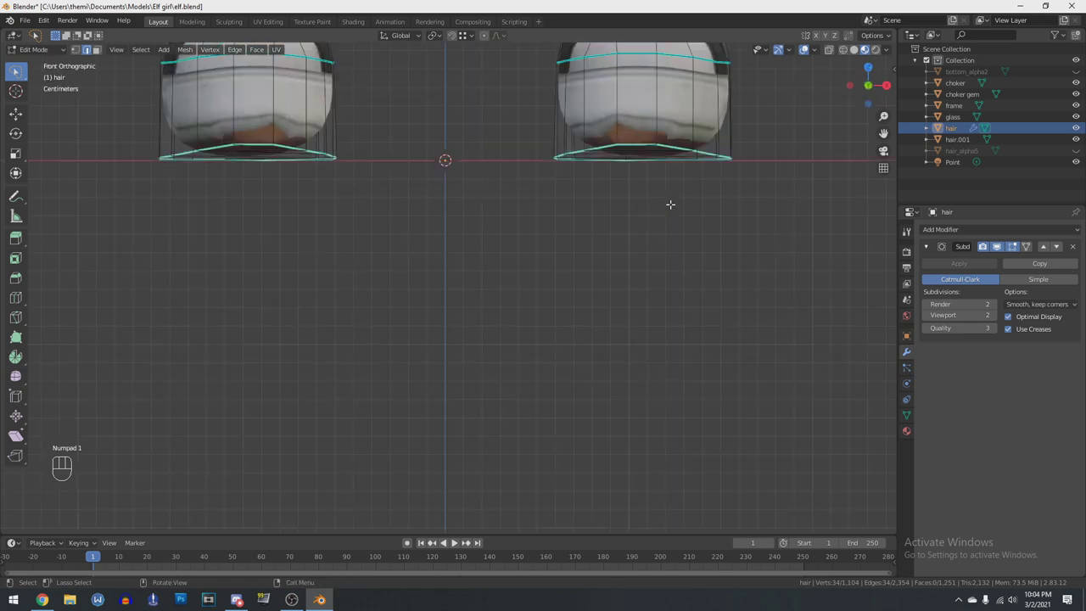
shift+middle_drag(694, 202, 547, 345)
scroll(671, 339, up, 5)
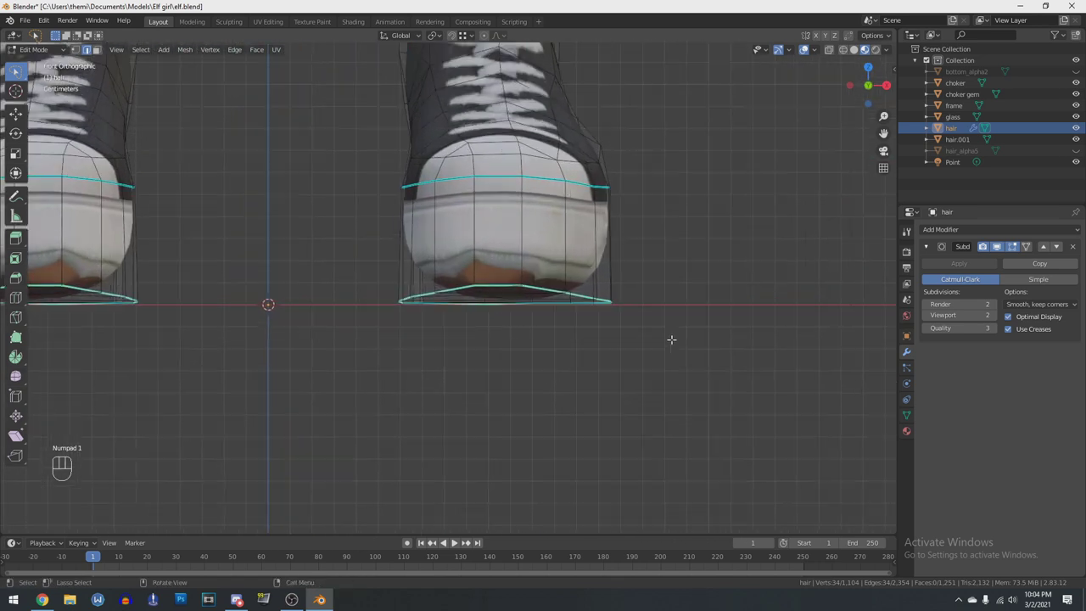
key(ctrl)
key(ctrl+b)
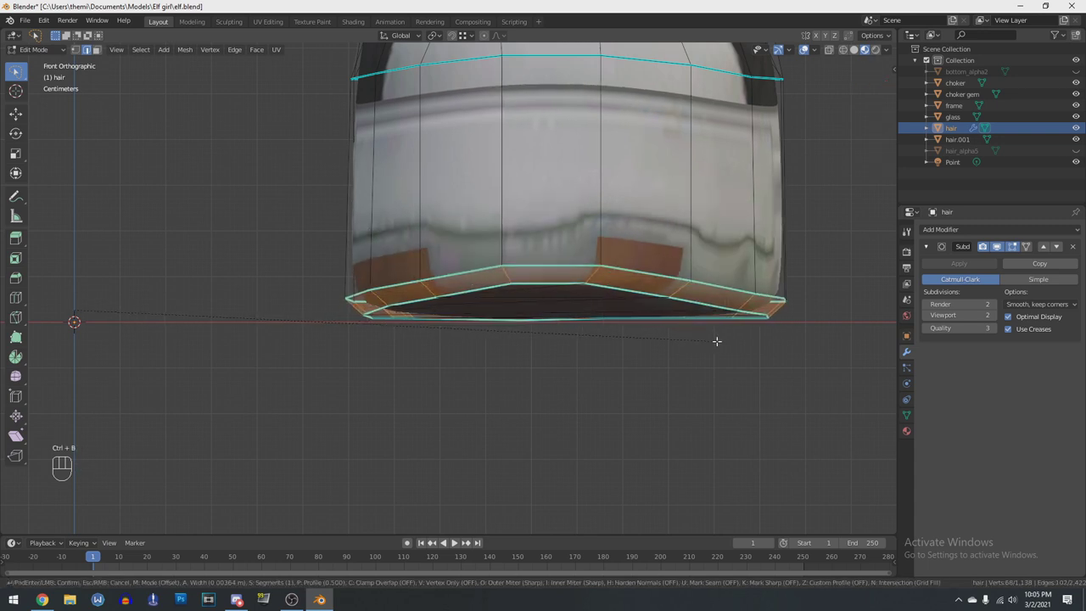
right_click(758, 344)
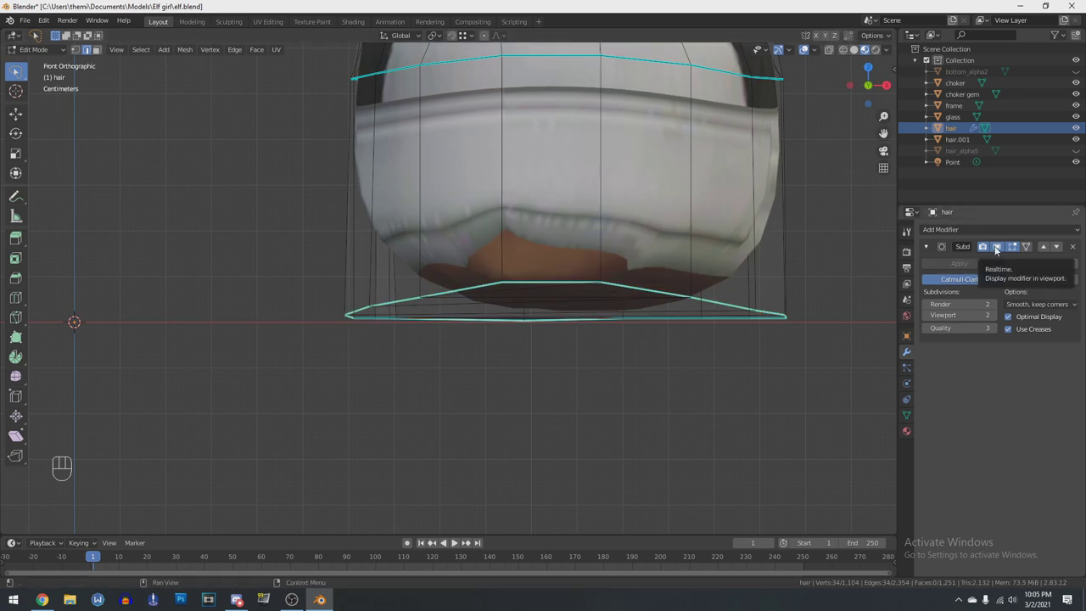
Hide the Subdivision Surface modifier in the viewport and bevel the sole boundary edges with 2 segments, about 0.0005 m wide
click(996, 249)
shift+middle_drag(632, 403, 442, 412)
scroll(591, 391, up, 2)
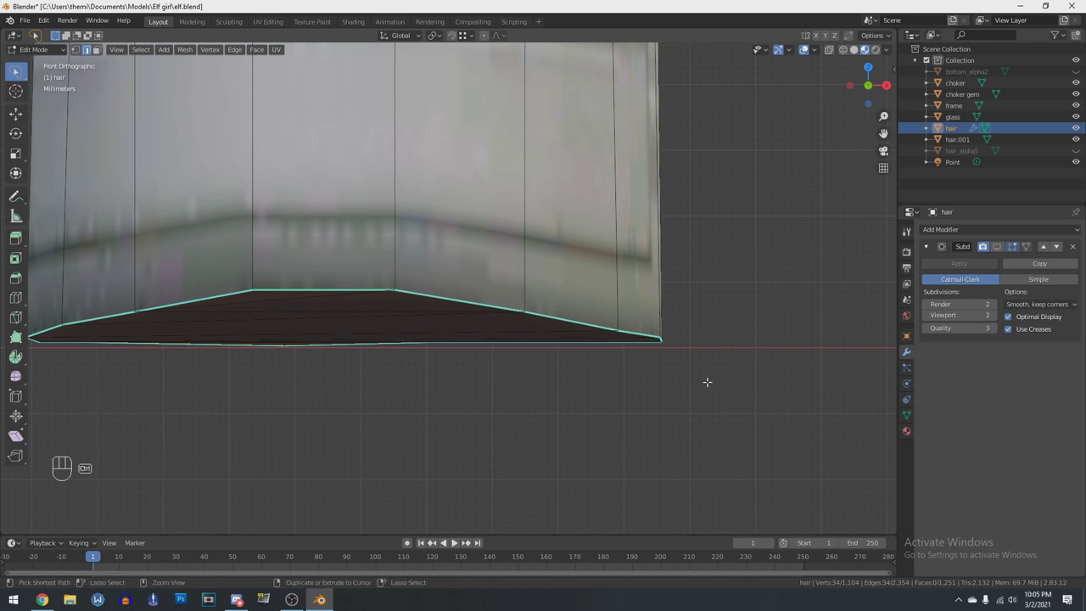
key(ctrl+b)
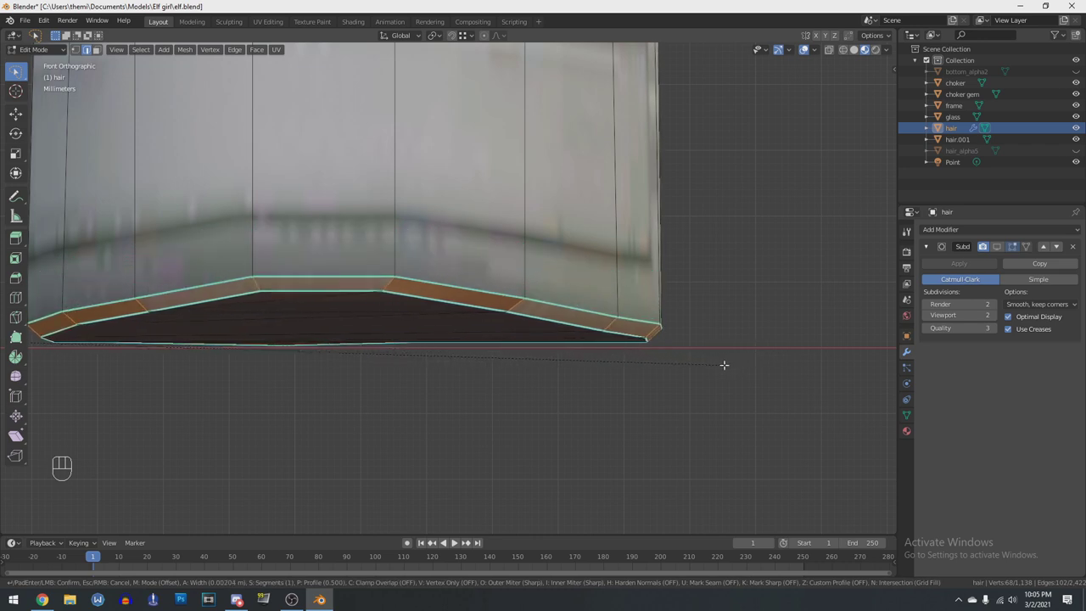
scroll(724, 365, up, 1)
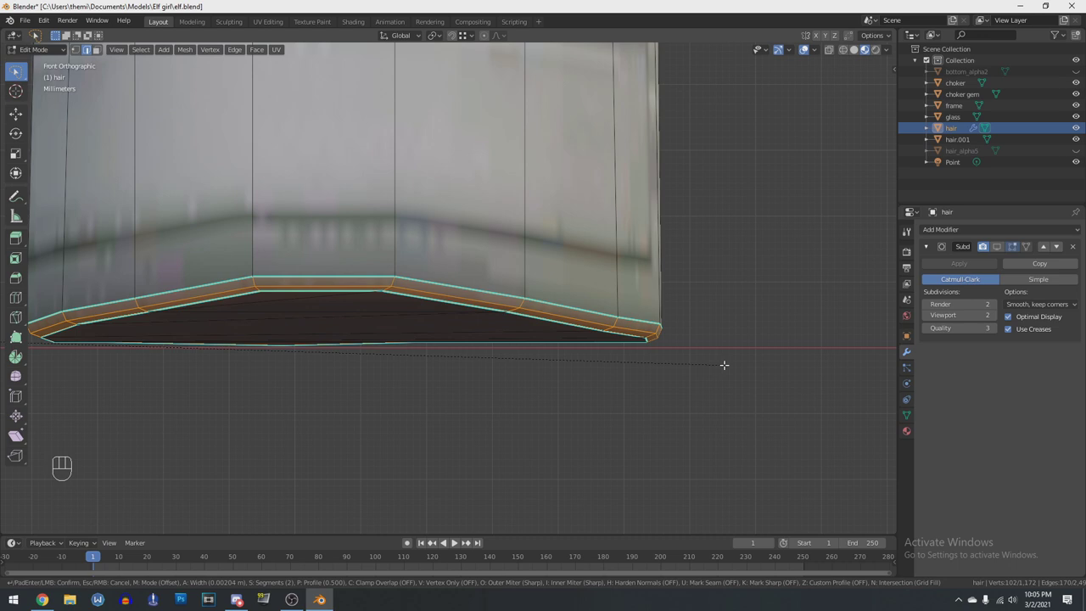
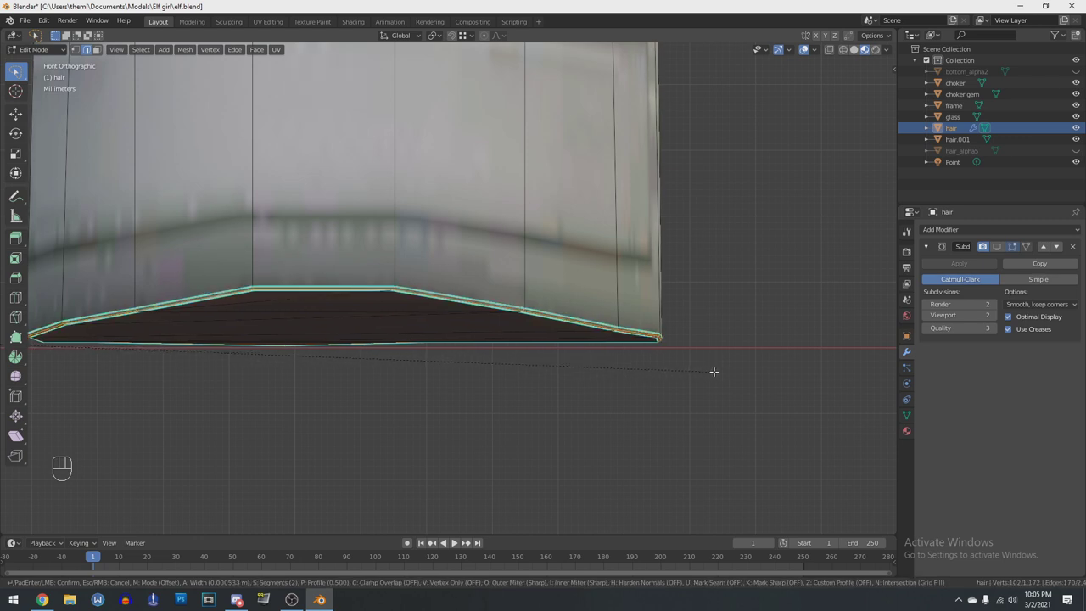
click(714, 371)
scroll(609, 369, down, 5)
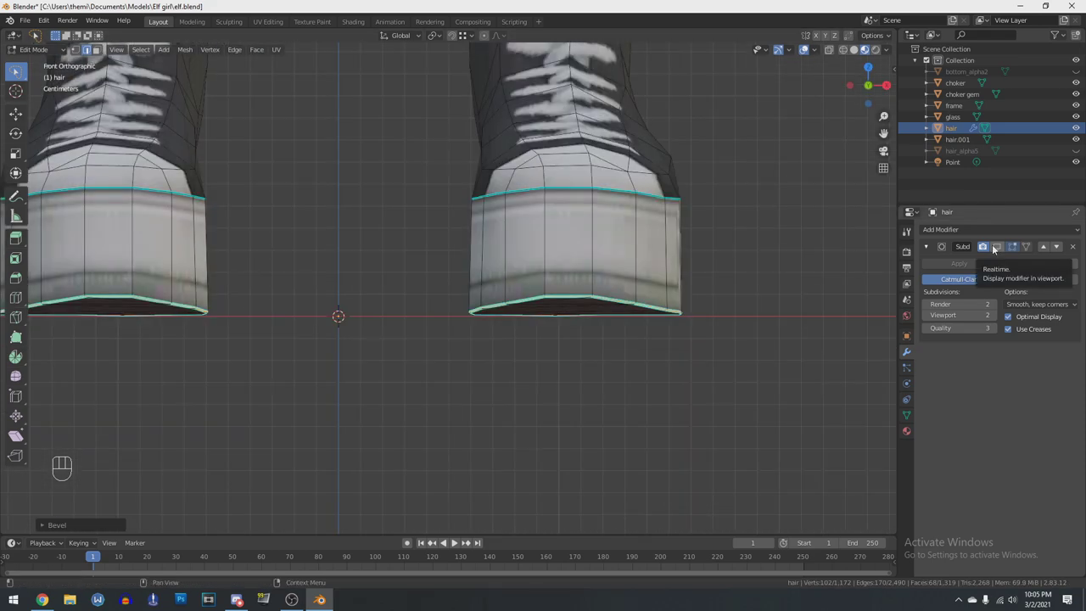
Show the Subdivision Surface modifier in the viewport again and inspect the smoothed shoes from several sides in Object Mode
click(995, 247)
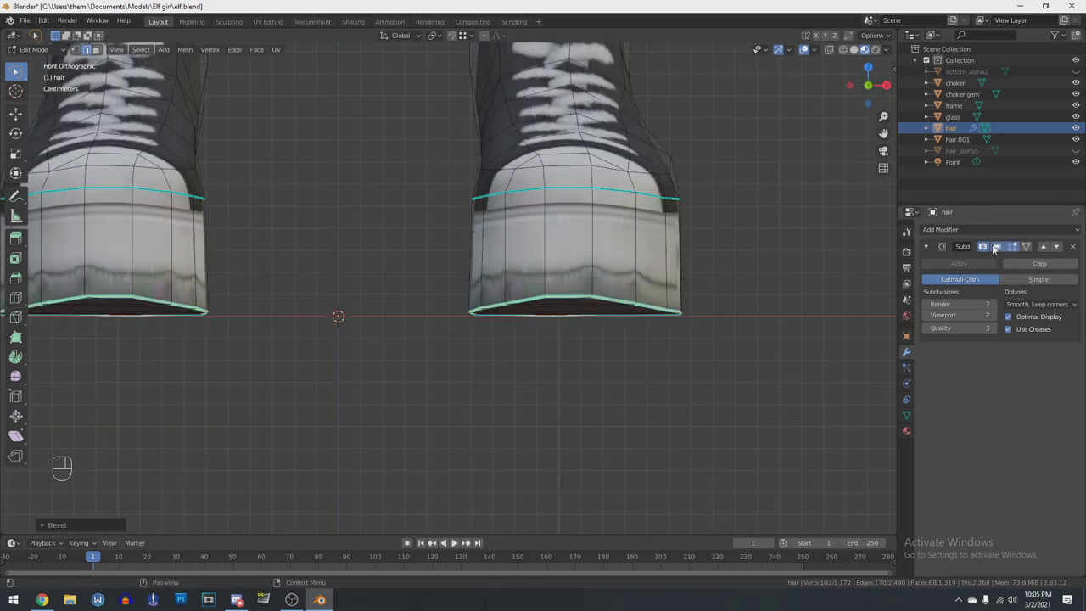
scroll(684, 326, down, 5)
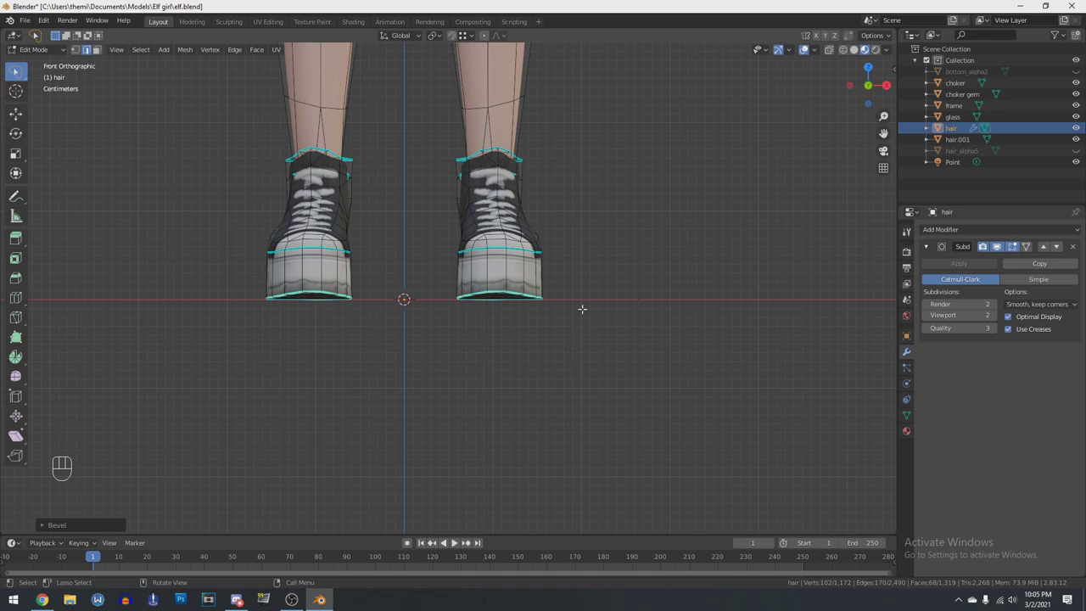
key(Tab)
middle_drag(573, 291, 542, 249)
scroll(543, 250, up, 4)
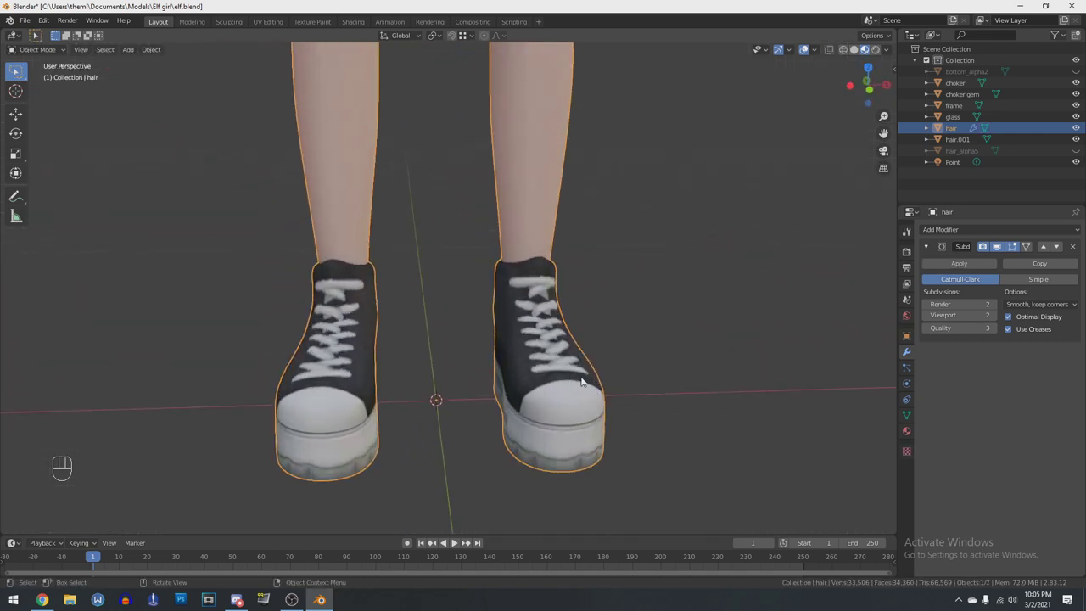
middle_drag(562, 363, 521, 370)
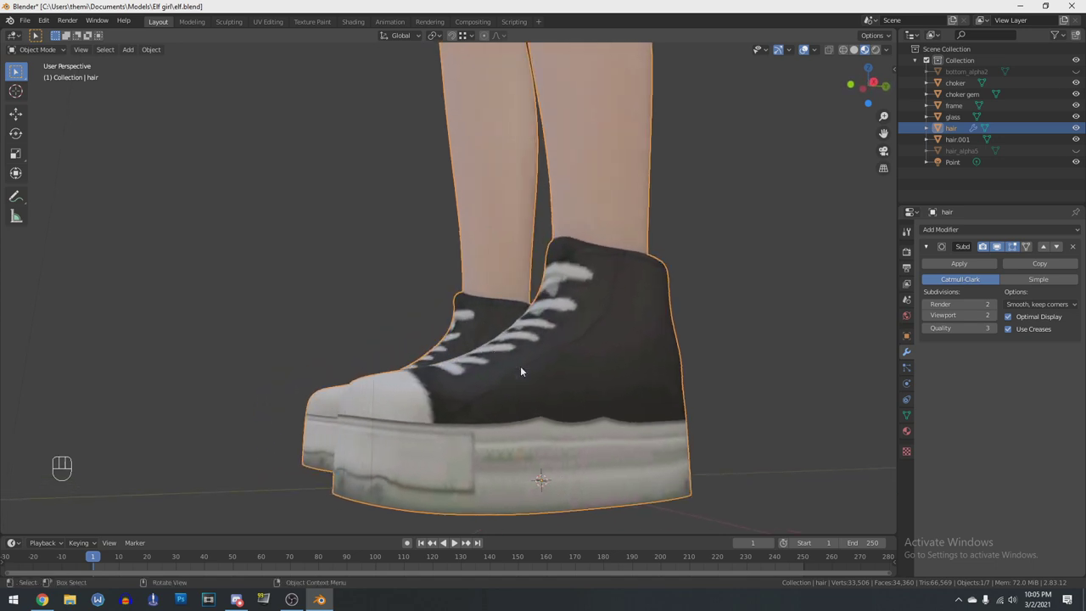
middle_drag(601, 419, 725, 352)
scroll(697, 332, down, 3)
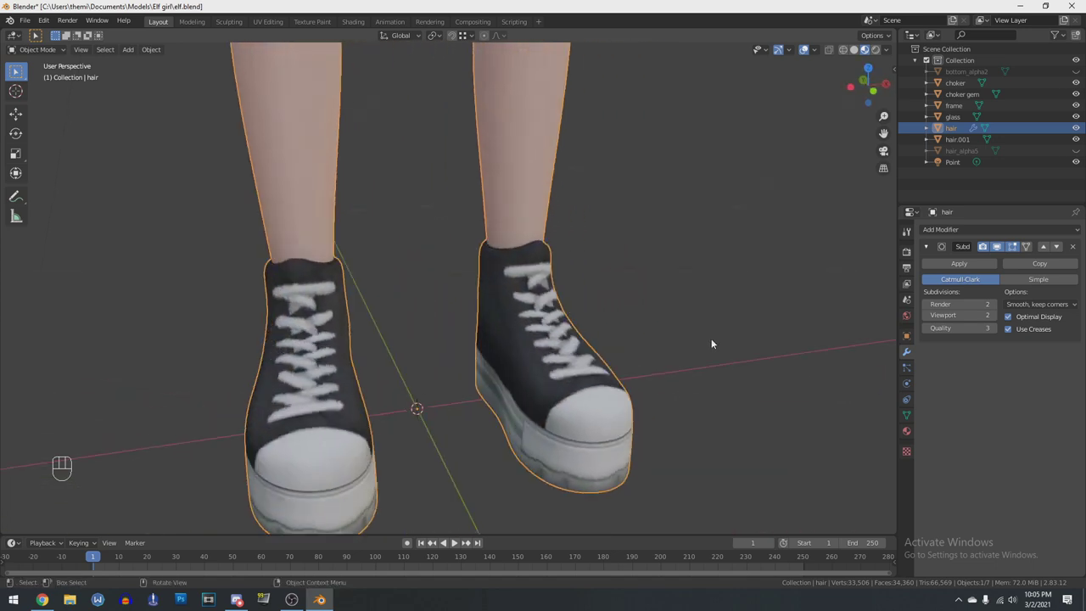
Open the body in Edit Mode at the chest with nothing selected and the Subdivision Surface modifier hidden in the viewport
scroll(454, 133, down, 3)
shift+middle_drag(524, 123, 540, 98)
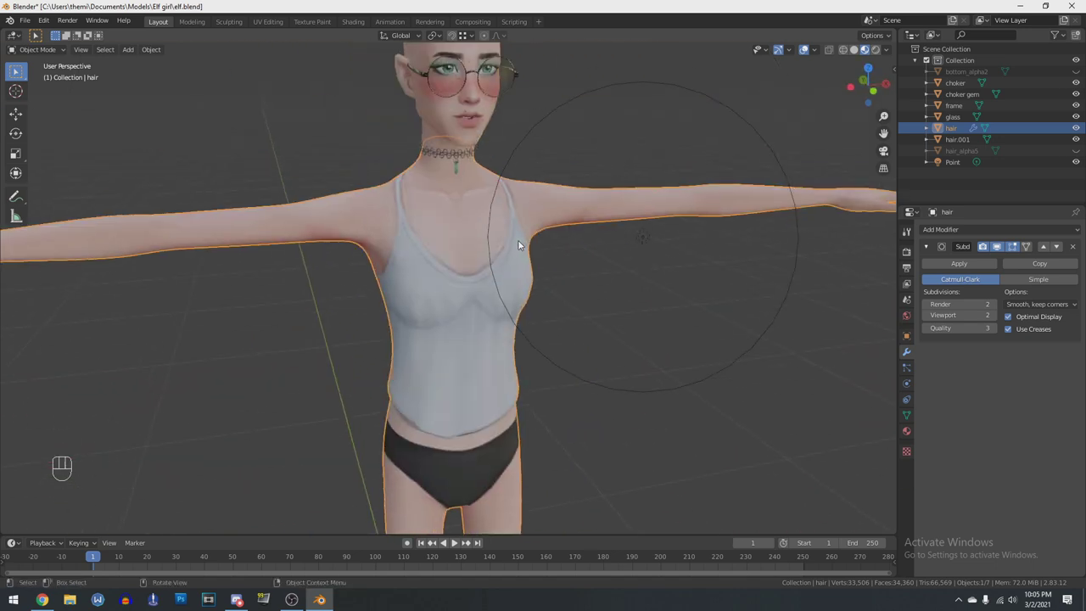
scroll(519, 241, up, 4)
shift+middle_drag(580, 172, 585, 314)
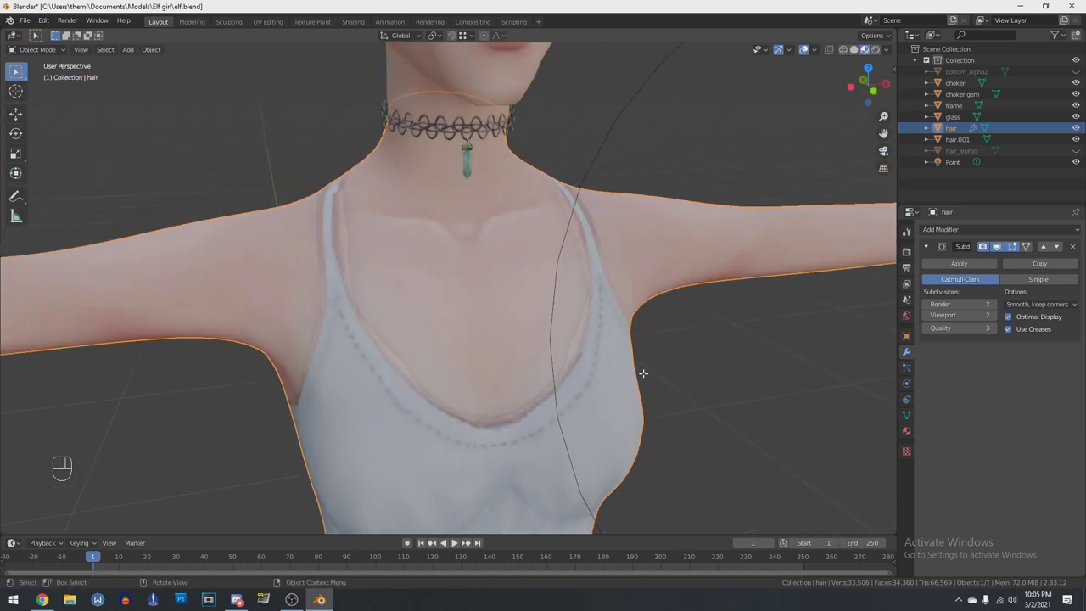
key(Tab)
key(alt+a)
click(997, 246)
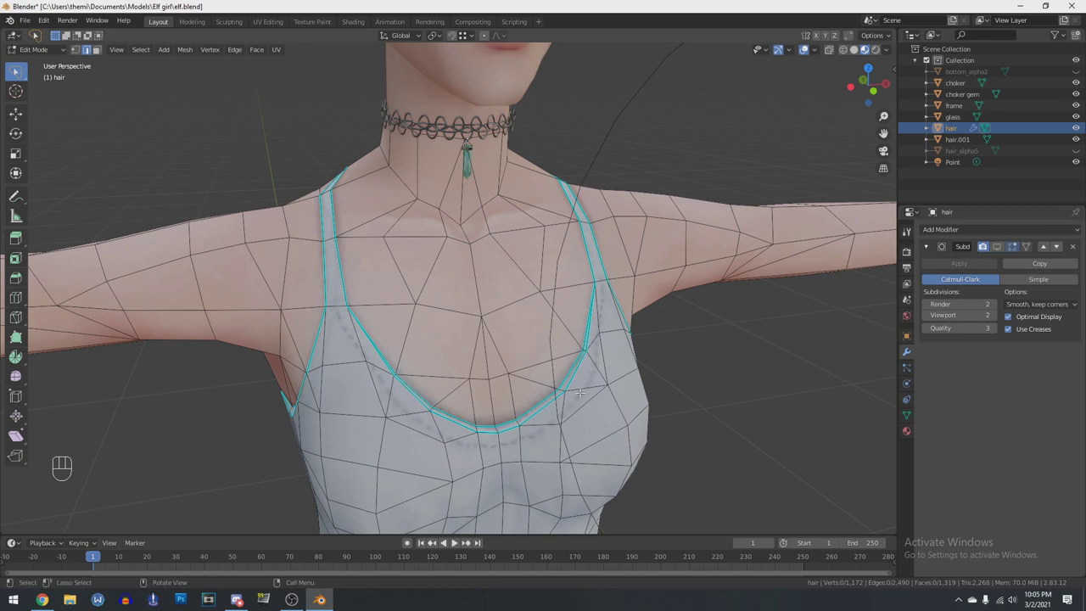
Circle-select the edges along the tank top's neckline from the front
key(KP_1)
scroll(529, 334, up, 6)
key(c)
key(c)
mouse_move(649, 300)
mouse_down()
mouse_move(492, 473)
mouse_move(358, 434)
mouse_move(254, 211)
mouse_move(260, 163)
mouse_up()
drag(656, 227, 656, 161)
right_click(657, 161)
Extend the neckline selection with Circle Select from an angled view, keeping edge selection active
middle_drag(644, 229, 436, 300)
mouse_move(611, 280)
middle_down()
mouse_move(514, 249)
mouse_move(693, 358)
mouse_move(585, 357)
middle_up()
scroll(514, 250, up, 3)
key(c)
mouse_move(537, 359)
mouse_down()
mouse_move(672, 214)
mouse_move(693, 175)
mouse_move(368, 227)
mouse_up()
right_click(358, 235)
middle_drag(357, 234, 560, 118)
key(KP_1)
scroll(497, 332, down, 6)
key(2)
Deselect the short edges that bridge the two parallel neckline loops, using Circle Select
middle_drag(543, 212, 614, 404)
scroll(614, 404, up, 2)
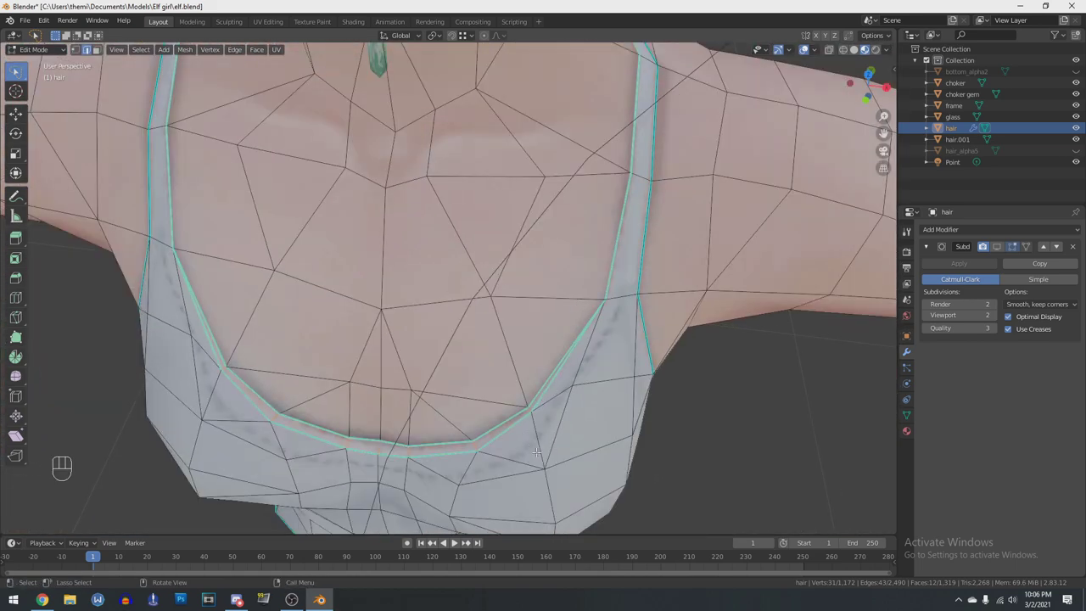
scroll(536, 454, up, 2)
middle_drag(731, 251, 701, 314)
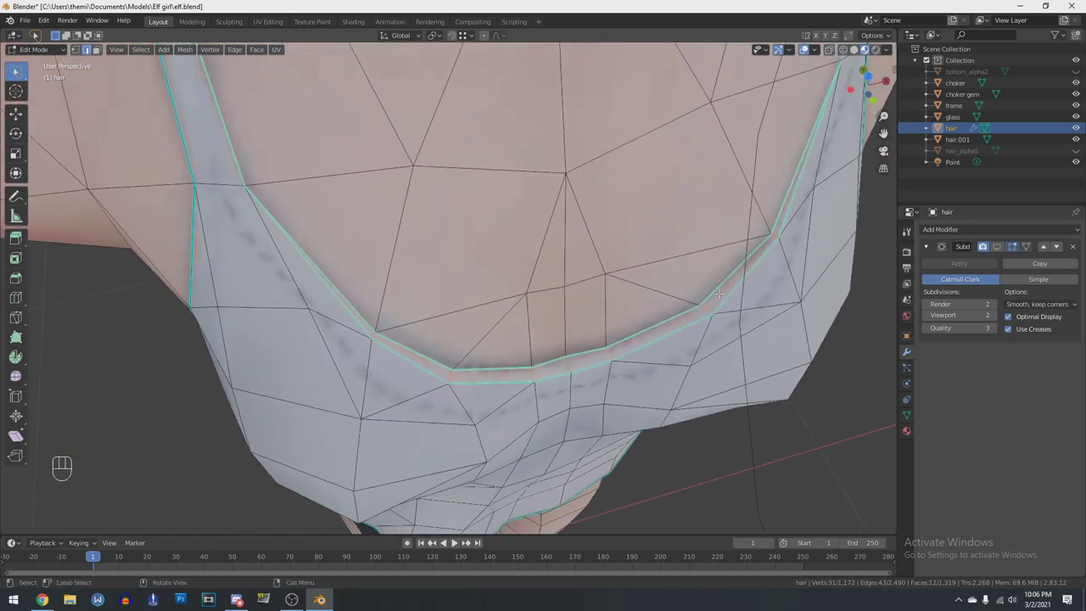
key(c)
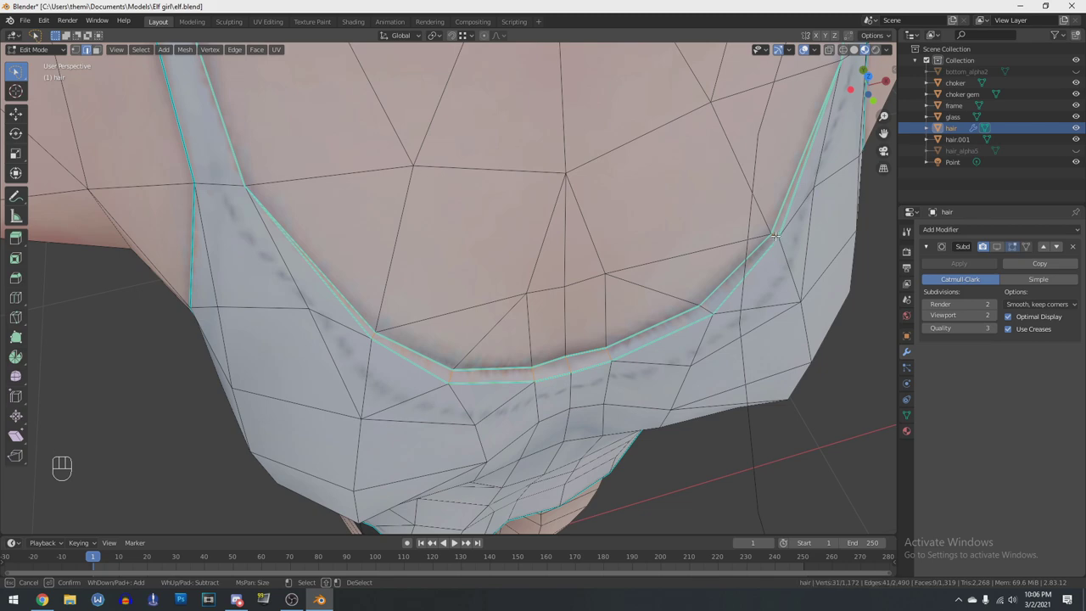
middle_click(375, 334)
right_click(375, 334)
middle_drag(375, 333, 552, 255)
middle_drag(551, 254, 579, 262)
key(c)
middle_click(572, 199)
right_click(420, 245)
Bevel the selected neckline edges with 2 segments in front view and check the result up close
scroll(420, 245, down, 5)
middle_drag(420, 245, 533, 391)
key(KP_1)
scroll(653, 240, up, 5)
key(ctrl+b)
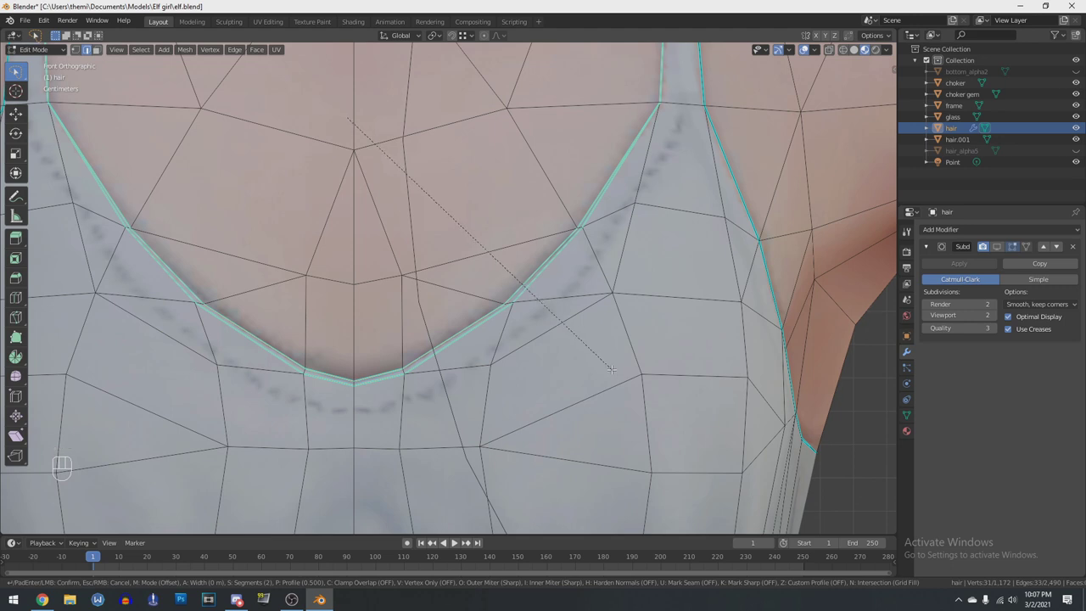
click(612, 370)
scroll(593, 271, up, 8)
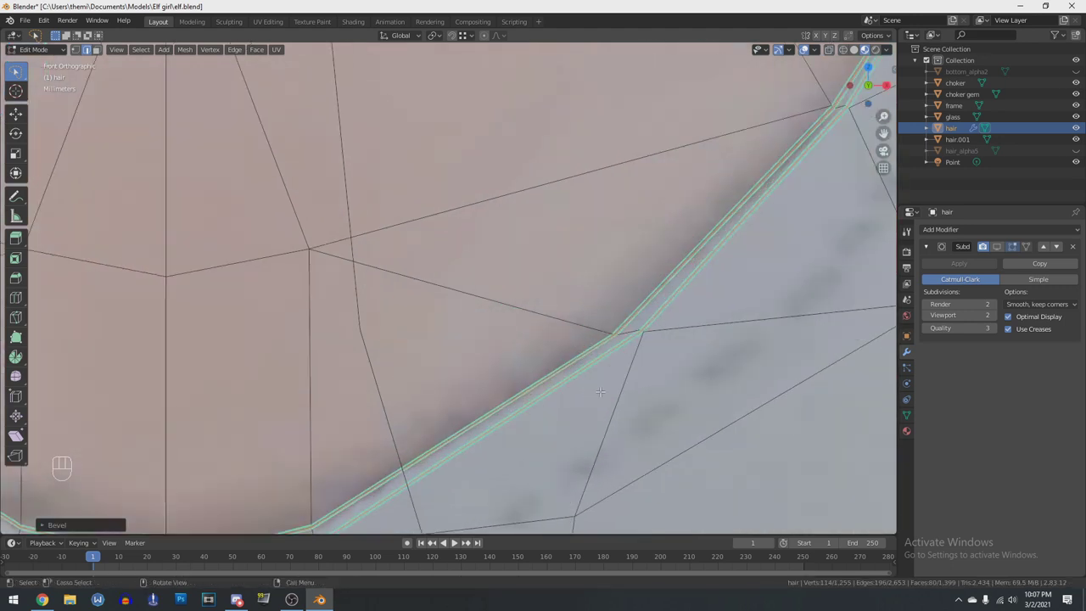
scroll(582, 225, up, 2)
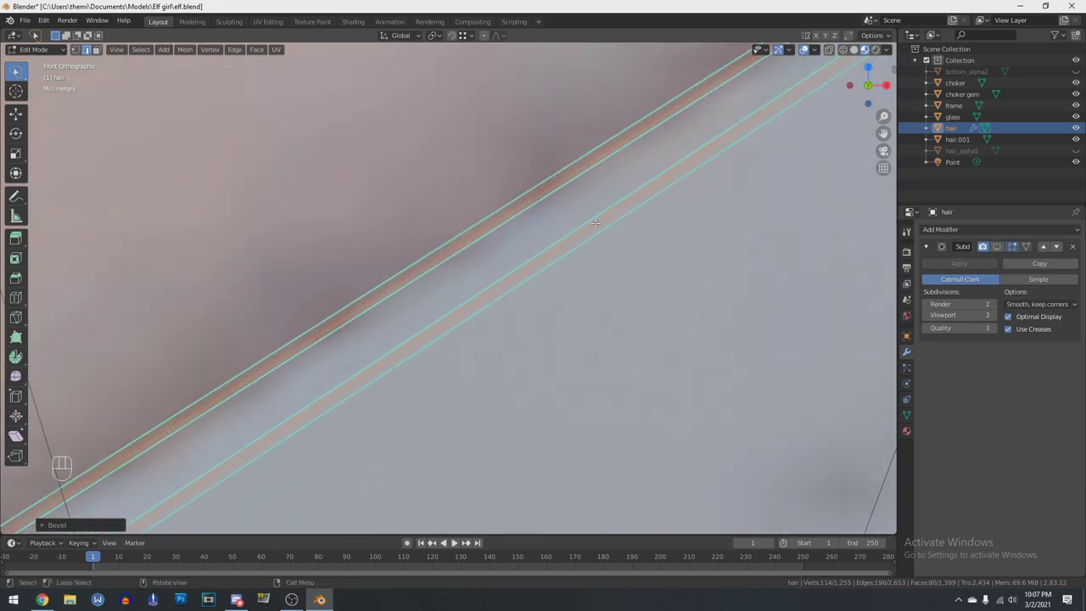
scroll(622, 221, down, 10)
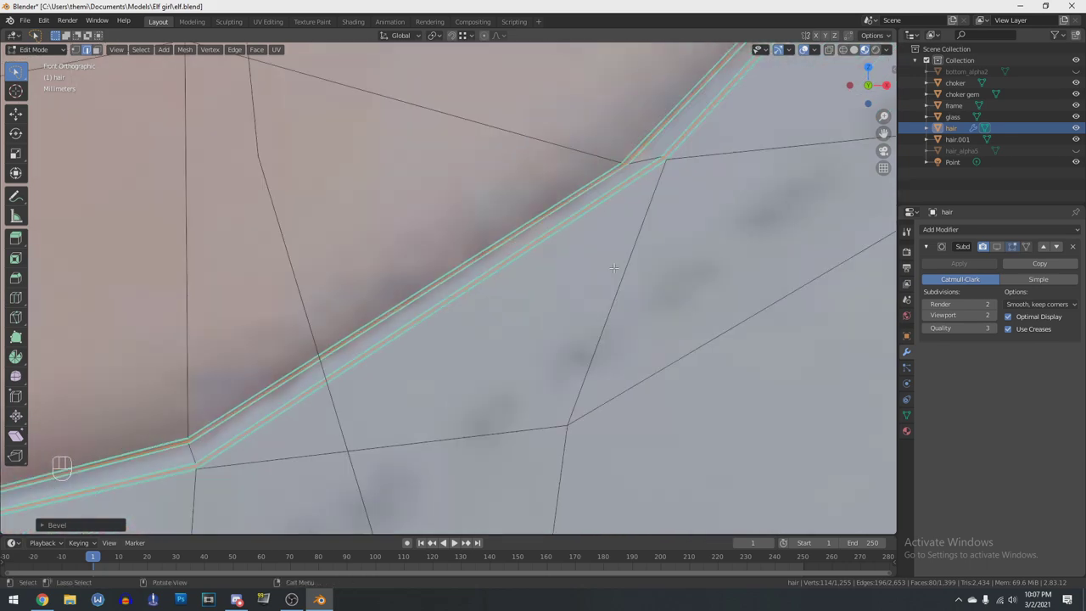
Reduce the selected strip at the tank top's bottom hem to its boundary edges
scroll(606, 280, down, 6)
scroll(473, 342, up, 1)
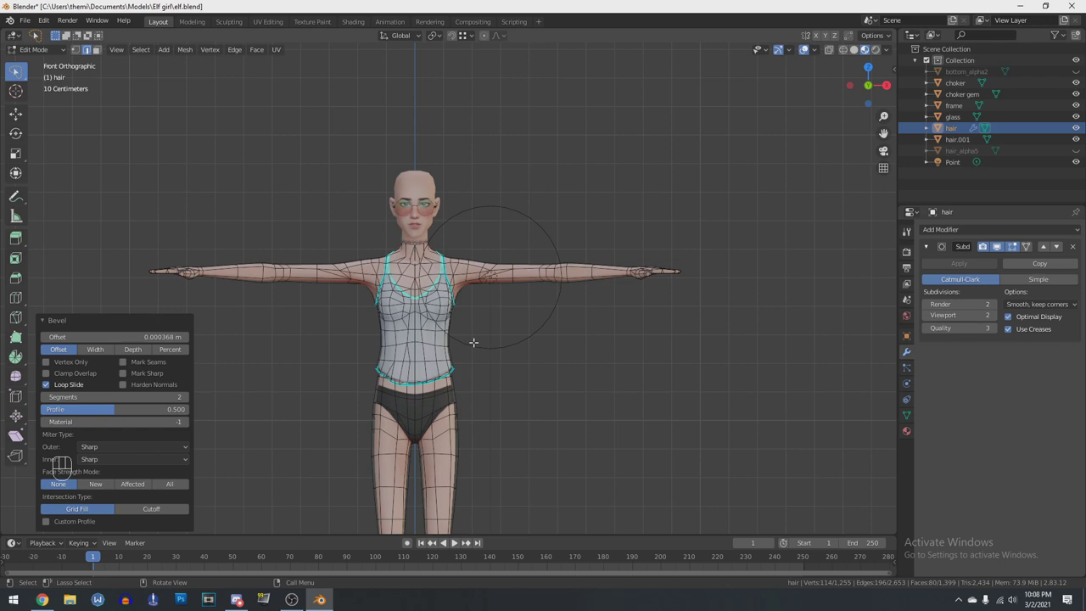
scroll(478, 288, up, 2)
scroll(484, 417, up, 2)
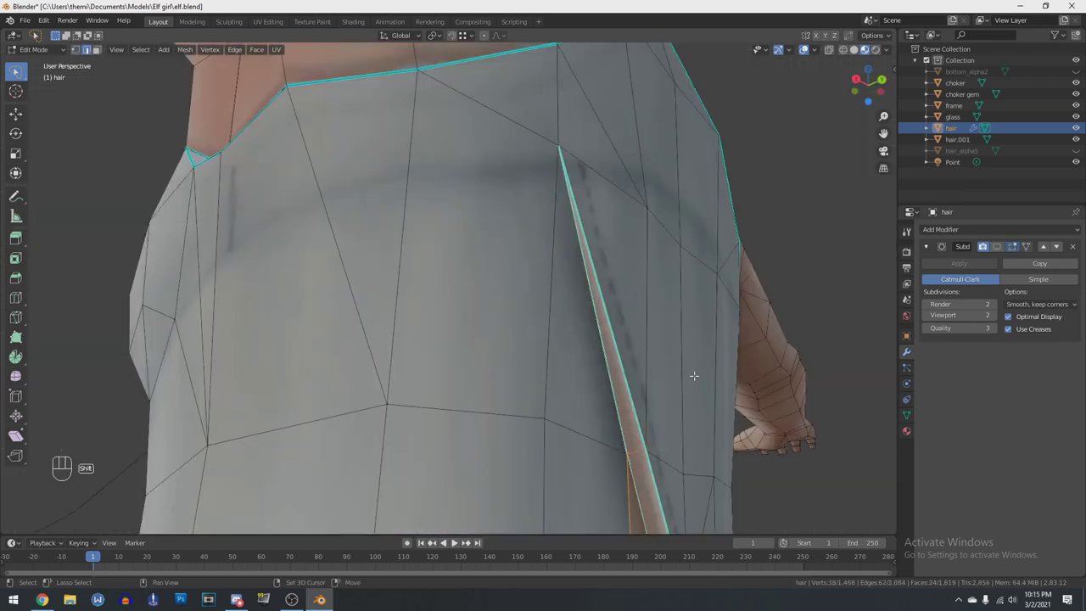
middle_drag(690, 376, 618, 264)
key(c)
right_click(550, 202)
click(147, 51)
mouse_move(170, 223)
click(296, 264)
Refine the tank top's bottom hem edge selection from below with Circle Select
key(c)
middle_click(553, 204)
click(583, 213)
right_click(585, 216)
middle_drag(587, 217, 552, 279)
key(c)
click(554, 271)
click(471, 237)
right_click(475, 238)
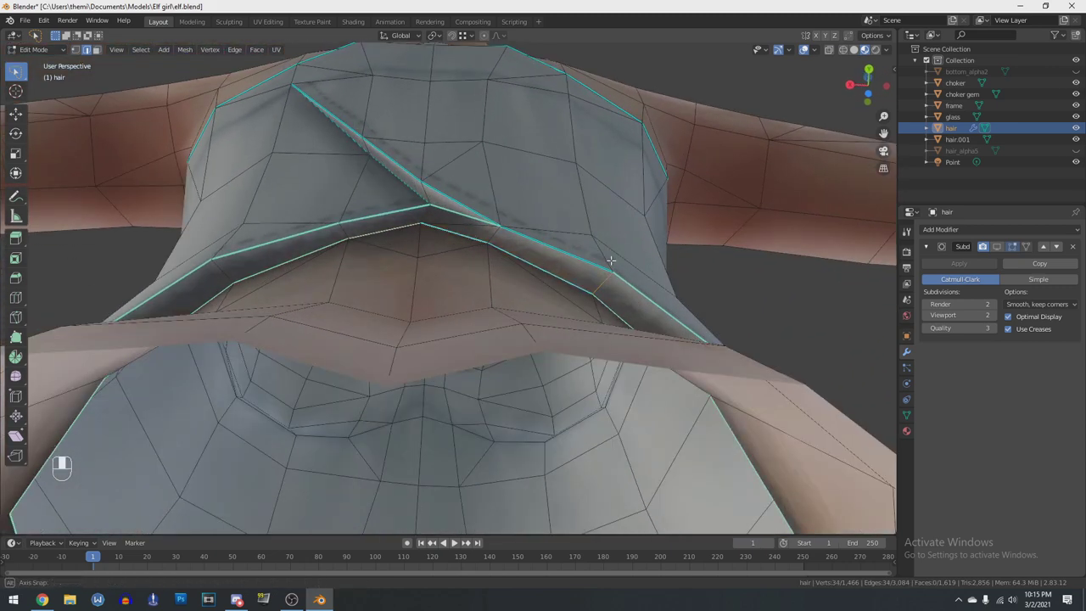
Complete the selection of edges around the tank top's hem with Circle Select from several angles, ending in front view
middle_drag(612, 260, 584, 271)
key(c)
right_click(387, 161)
middle_drag(387, 161, 548, 279)
key(c)
click(541, 284)
click(499, 174)
shift+middle_drag(516, 152, 357, 127)
key(c)
right_click(53, 201)
middle_drag(305, 263, 458, 297)
middle_drag(679, 246, 498, 59)
key(KP_1)
ctrl+middle_drag(577, 475, 602, 306)
key(ctrl+b)
right_click(601, 306)
scroll(601, 306, down, 17)
shift+middle_drag(532, 238, 569, 373)
key(z)
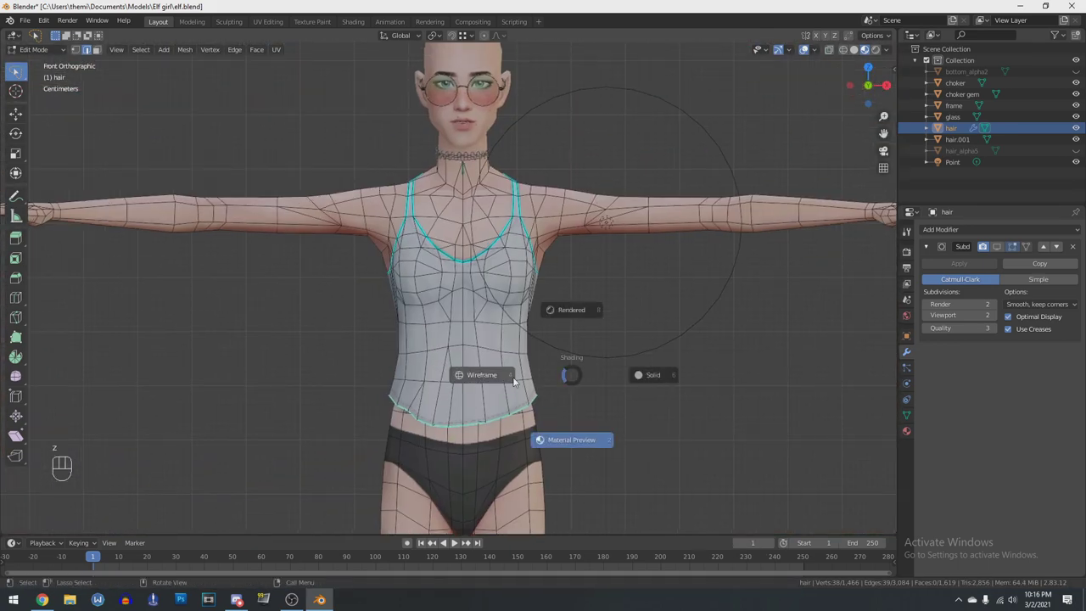
key(z)
Frame the selected tank top hem edges up close and bevel them very narrowly
shift+middle_drag(580, 475, 535, 269)
scroll(536, 269, up, 5)
key(KP_Decimal)
key(ctrl+b)
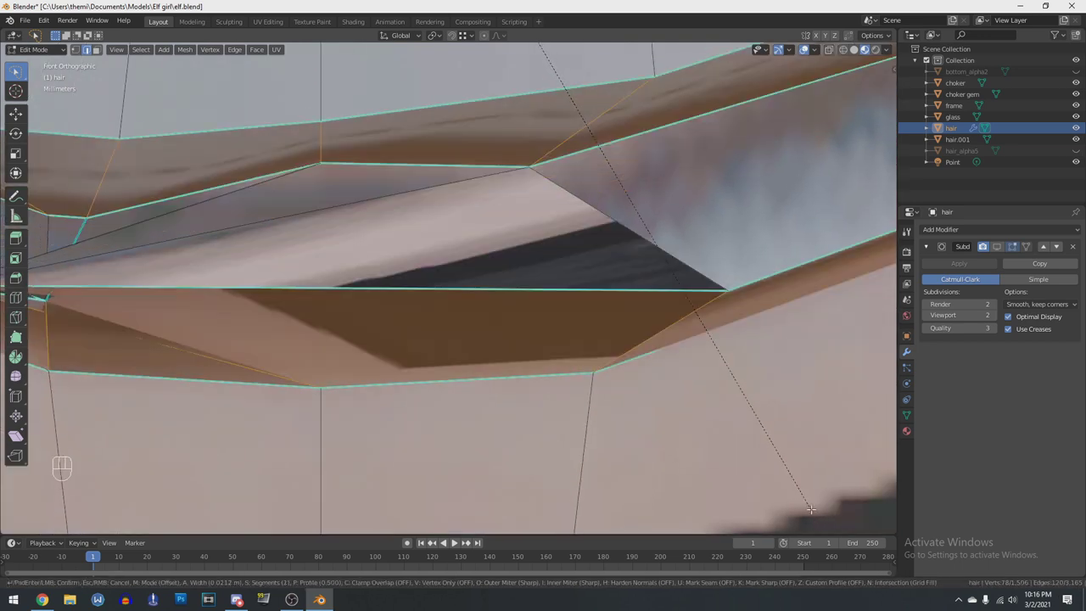
right_click(731, 374)
key(ctrl+b)
click(730, 377)
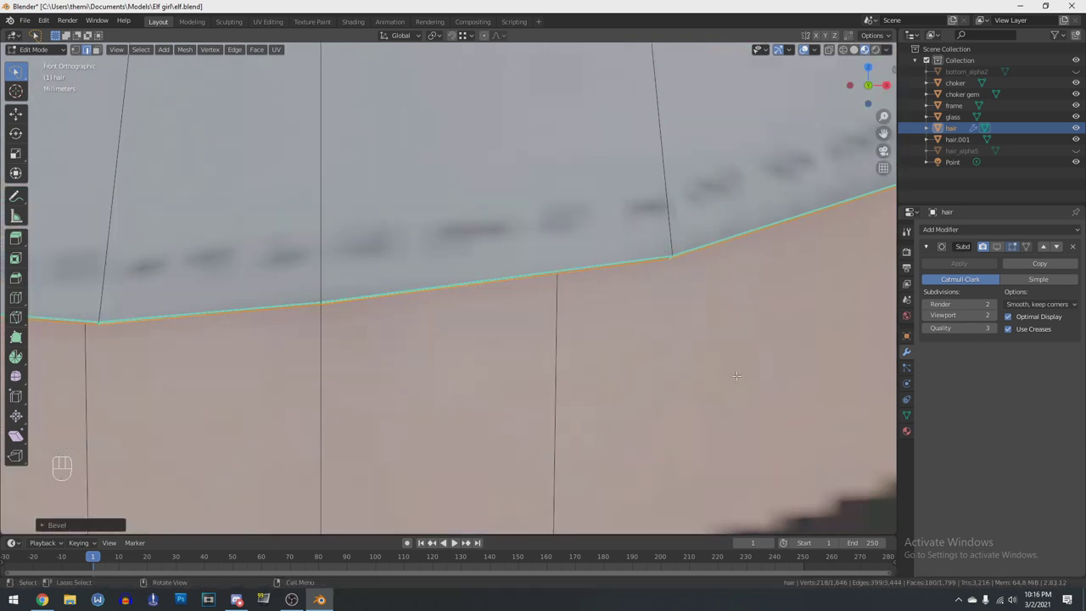
Toggle the Subdivision Surface viewport display to check the hem, undo the last bevel and start a new one
scroll(731, 376, down, 5)
mouse_move(730, 376)
middle_down()
mouse_move(613, 238)
mouse_move(534, 300)
mouse_move(717, 305)
mouse_move(818, 357)
mouse_move(722, 377)
middle_up()
shift+middle_drag(721, 377, 640, 395)
click(997, 246)
click(997, 246)
click(997, 246)
middle_drag(594, 475, 592, 414)
key(ctrl+z)
key(ctrl+b)
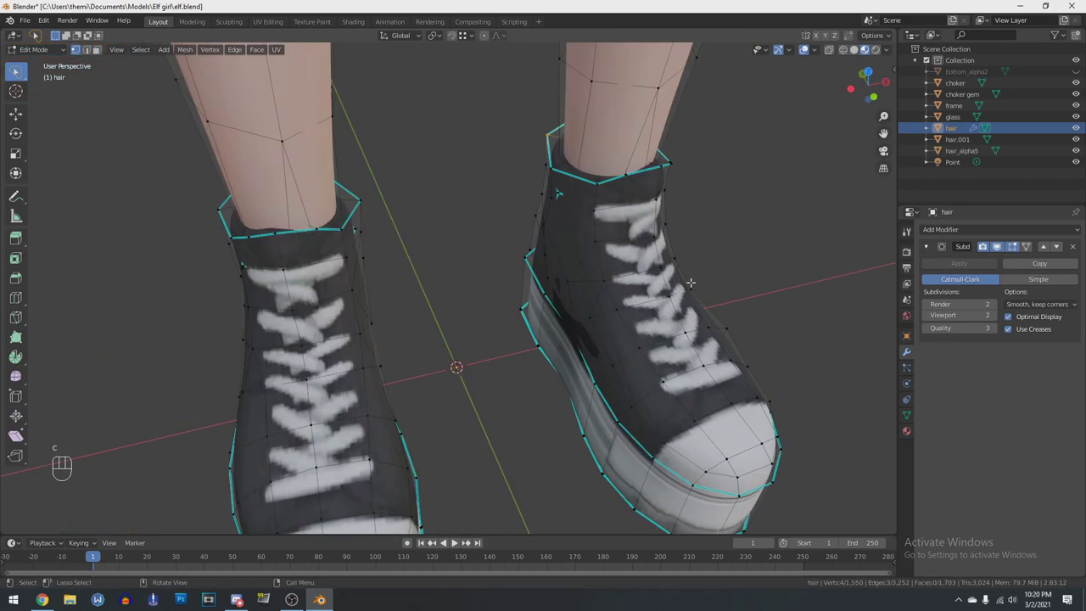
Circle-select the vertices around the ankle opening of the first shoe
middle_drag(686, 286, 678, 310)
key(c)
right_click(543, 291)
middle_drag(543, 290, 721, 307)
key(c)
click(559, 184)
right_click(560, 183)
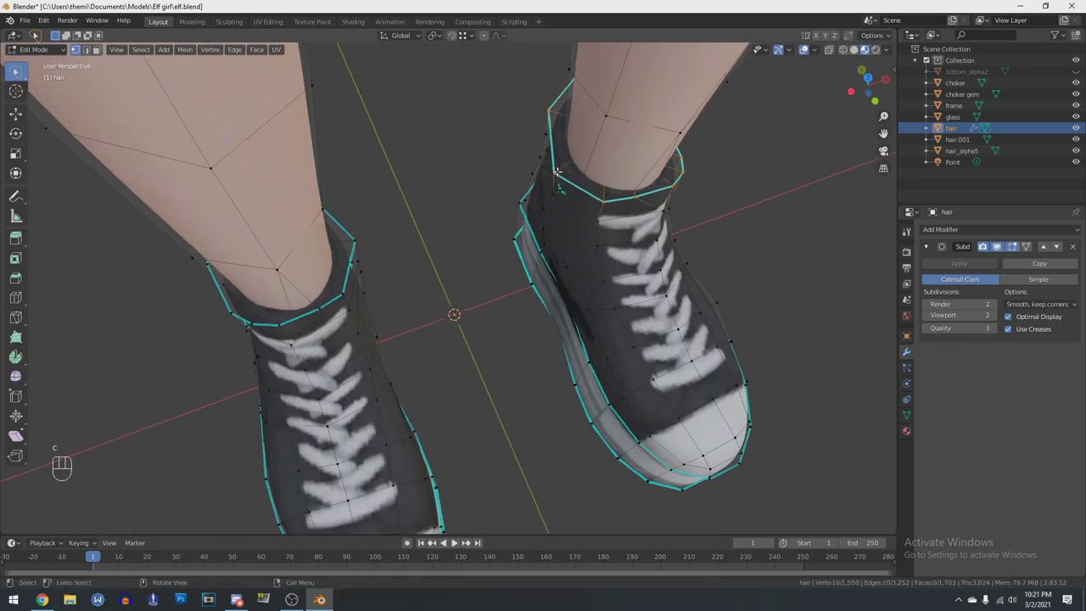
middle_drag(555, 195, 444, 136)
Add the vertices around the other shoe's ankle opening with Circle Select, in vertex selection mode
key(2)
shift+middle_drag(725, 206, 600, 306)
scroll(600, 305, up, 1)
click(76, 49)
scroll(521, 339, up, 2)
shift+middle_drag(246, 313, 483, 326)
key(c)
click(485, 321)
right_click(399, 348)
middle_drag(339, 360, 448, 405)
key(c)
drag(449, 405, 333, 366)
right_click(332, 366)
Add the loops along the upper edge of both shoe soles in front wireframe view, and return to Material Preview shading
middle_drag(332, 367, 650, 382)
scroll(649, 382, down, 4)
scroll(537, 408, up, 3)
drag(483, 441, 276, 397)
shift+drag(827, 445, 633, 399)
key(z)
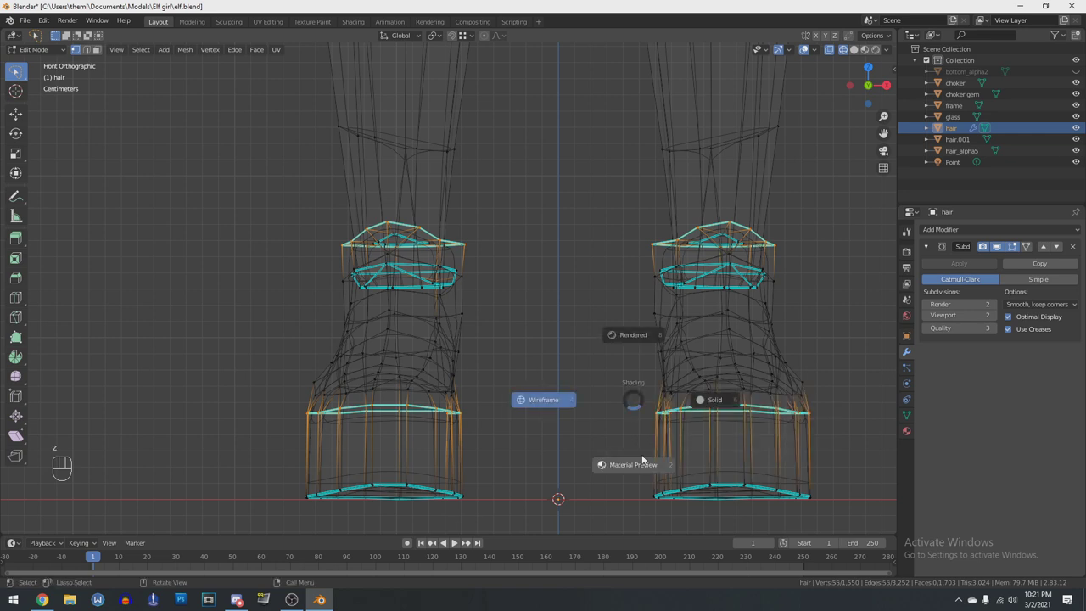
click(642, 461)
Bevel the selected ankle opening and sole edges with 2 segments, and deselect everything
shift+middle_drag(891, 435, 667, 397)
scroll(668, 397, up, 4)
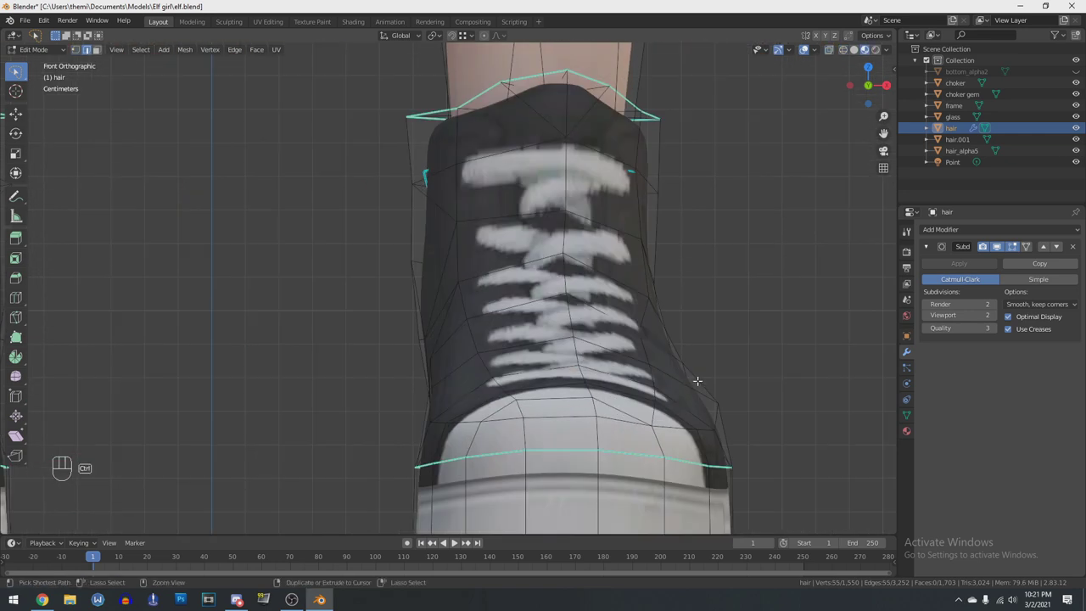
key(ctrl+b)
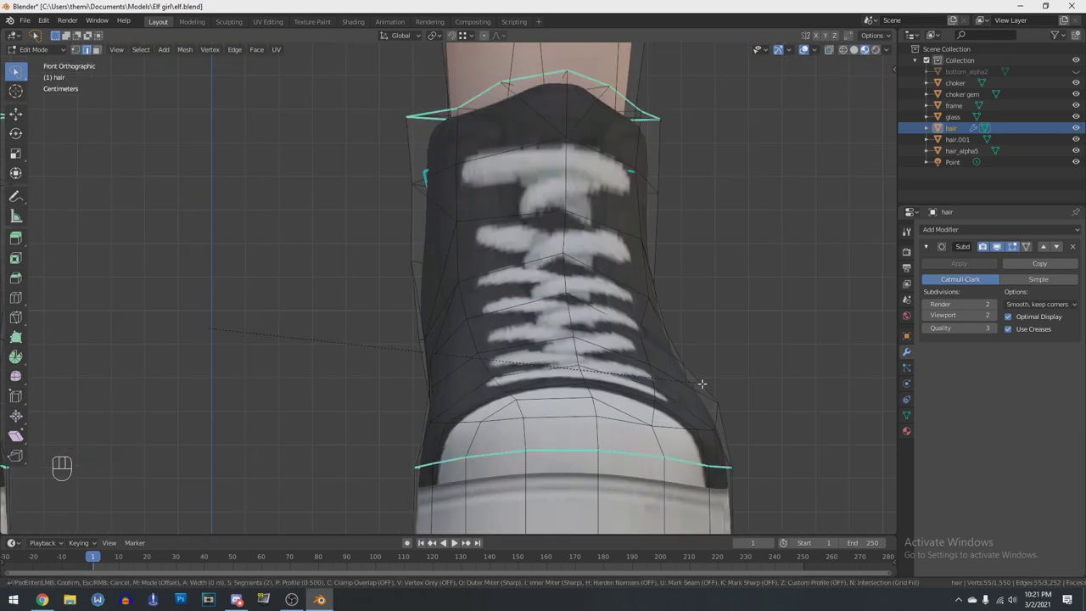
right_click(699, 383)
scroll(705, 376, down, 5)
key(alt+a)
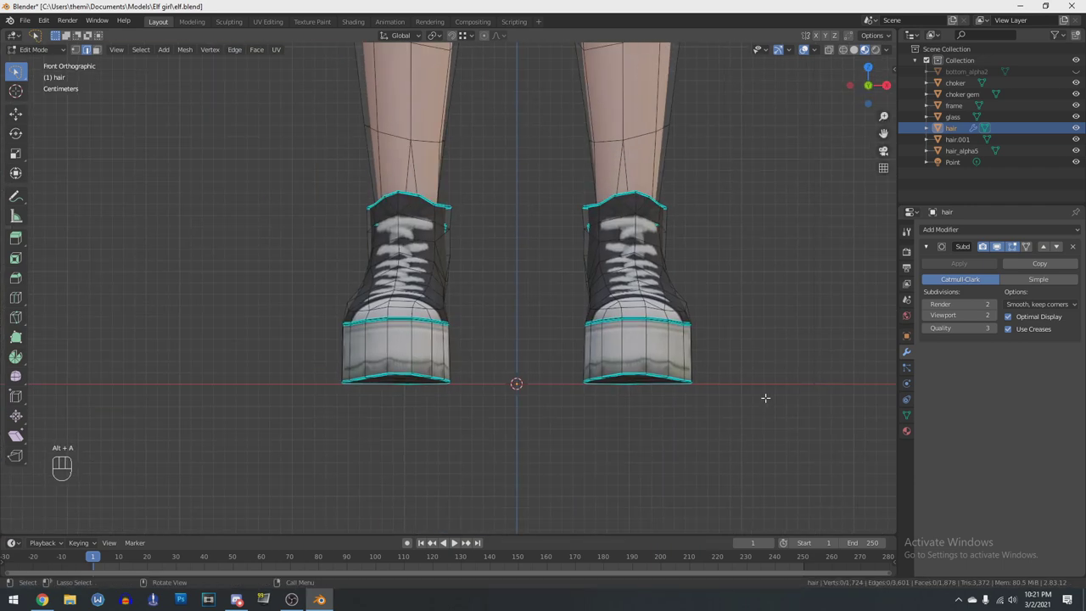
Return to Object Mode, look over the smoothed body and apply its Subdivision Surface modifier
mouse_move(587, 482)
middle_down()
mouse_move(645, 475)
mouse_move(611, 458)
mouse_move(723, 383)
mouse_move(687, 430)
middle_up()
key(Tab)
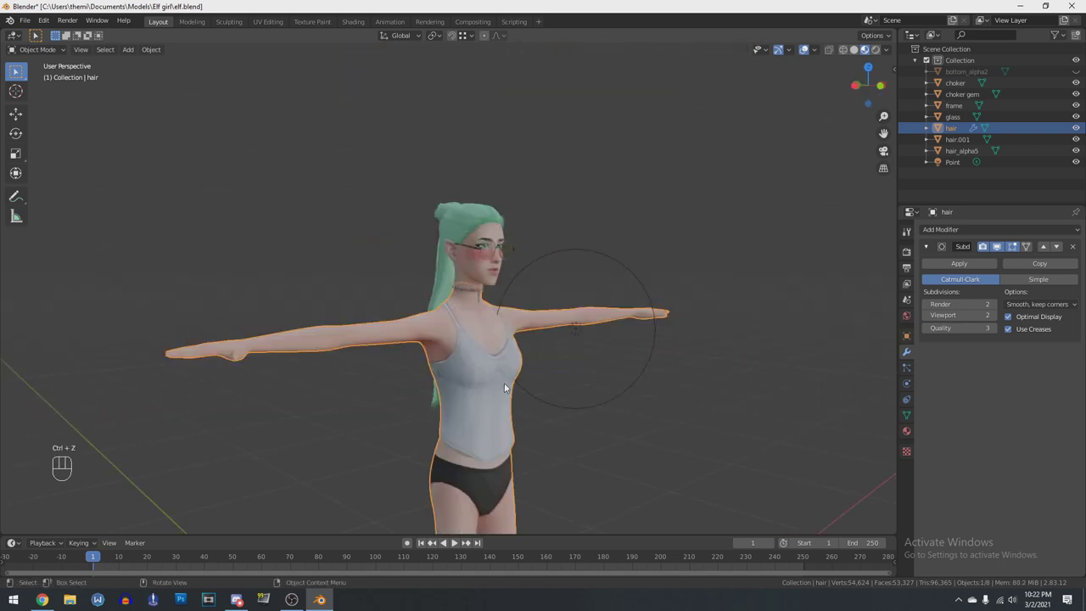
middle_drag(505, 387, 538, 421)
scroll(604, 392, up, 3)
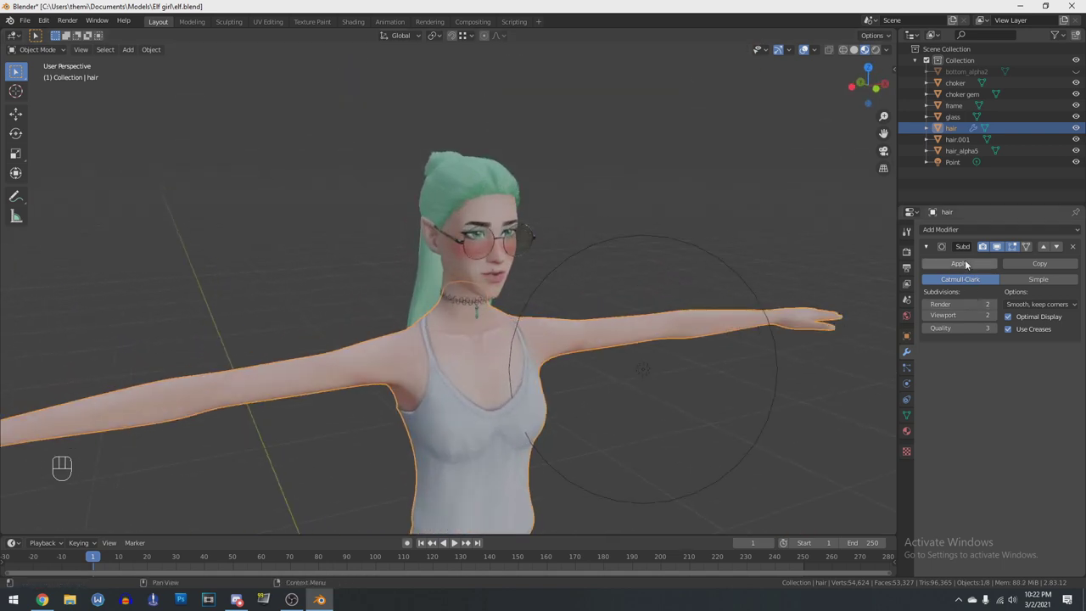
click(964, 262)
scroll(687, 323, up, 2)
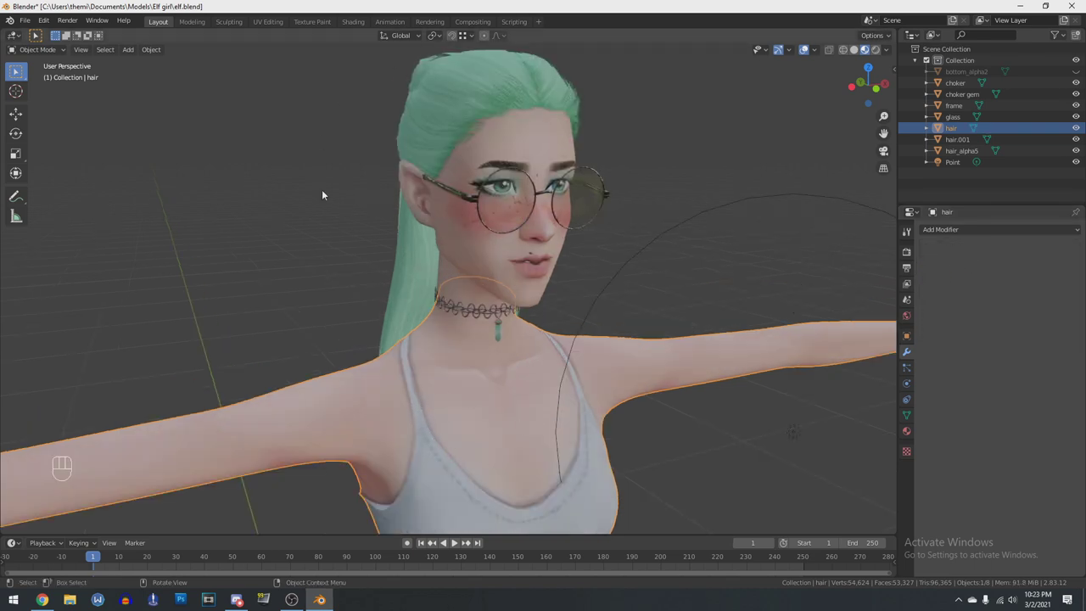
Join the hair mesh into hair.001 and rename the combined object "body"
ctrl+click(963, 140)
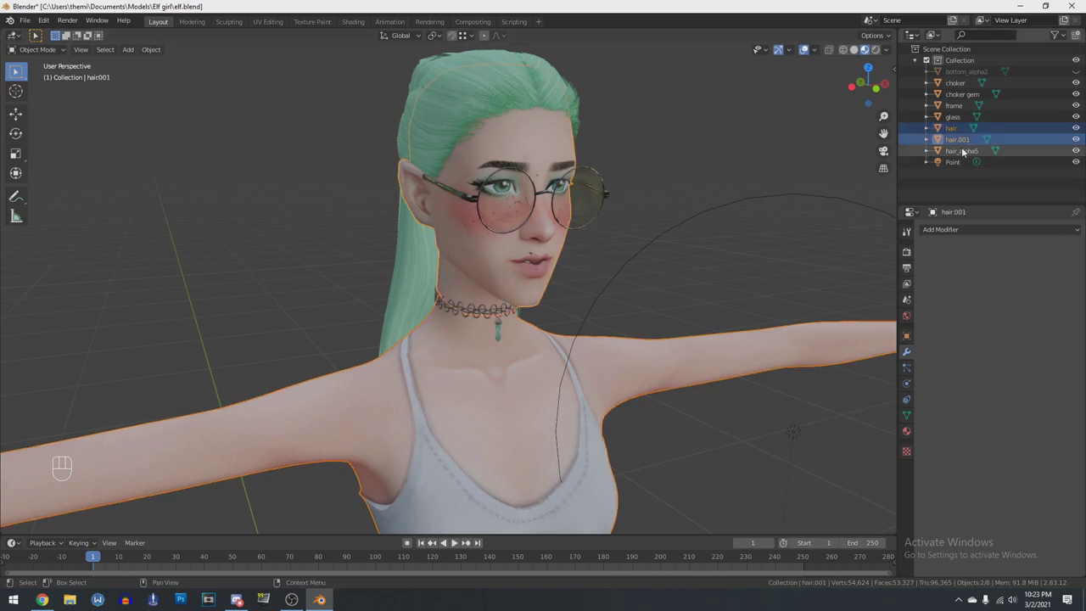
key(ctrl+j)
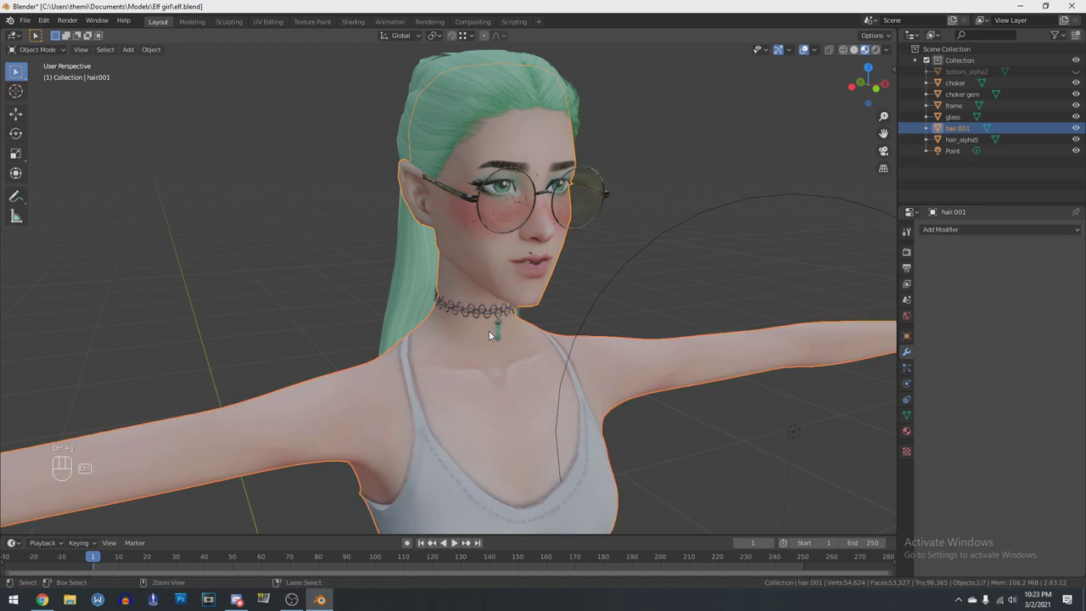
key(F2)
text(body)
key(Return)
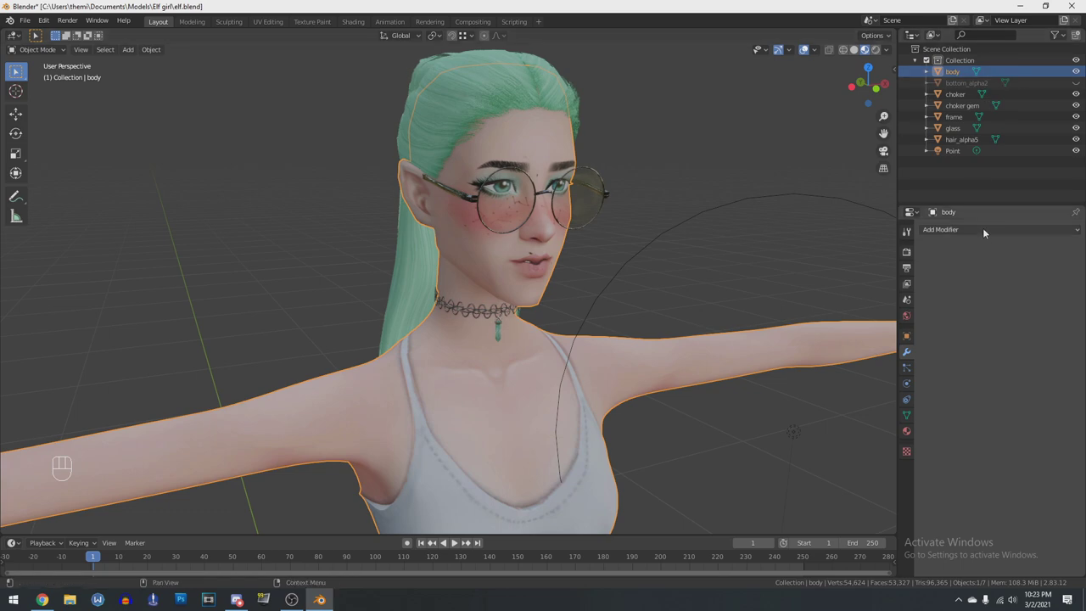
Edit the body mesh and merge the selected head and body vertices at the front of the neck seam At Last
key(Tab)
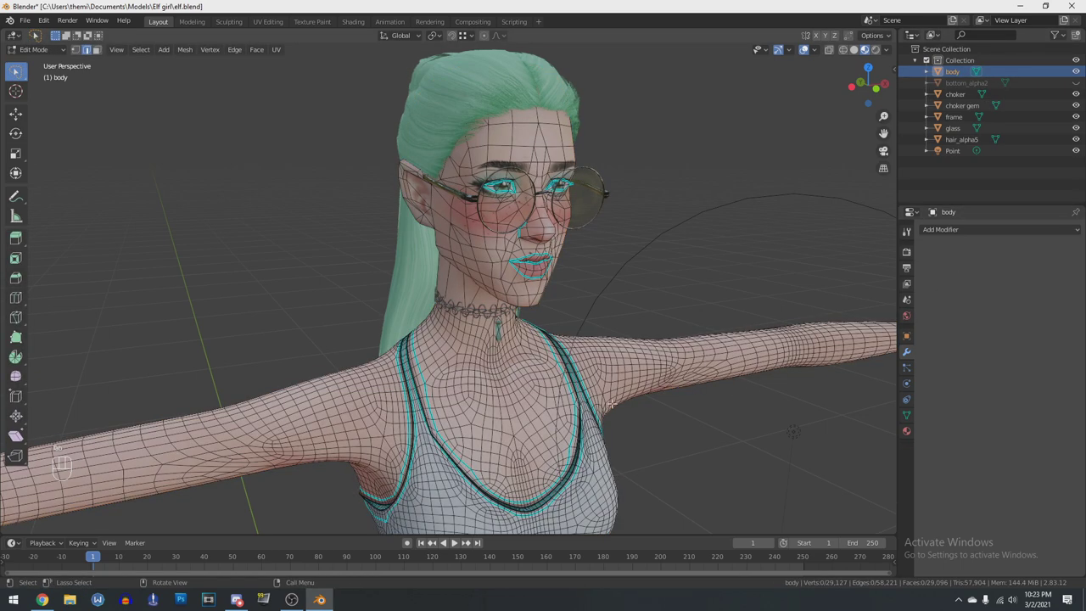
scroll(644, 395, up, 4)
middle_drag(613, 386, 595, 398)
scroll(595, 398, up, 2)
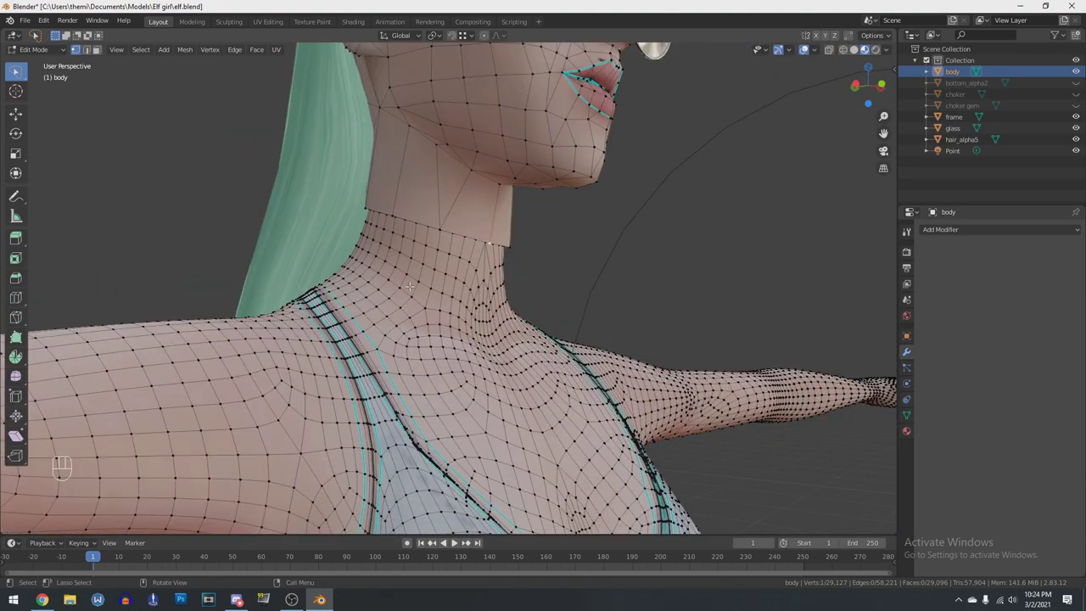
scroll(518, 272, down, 5)
scroll(559, 323, up, 6)
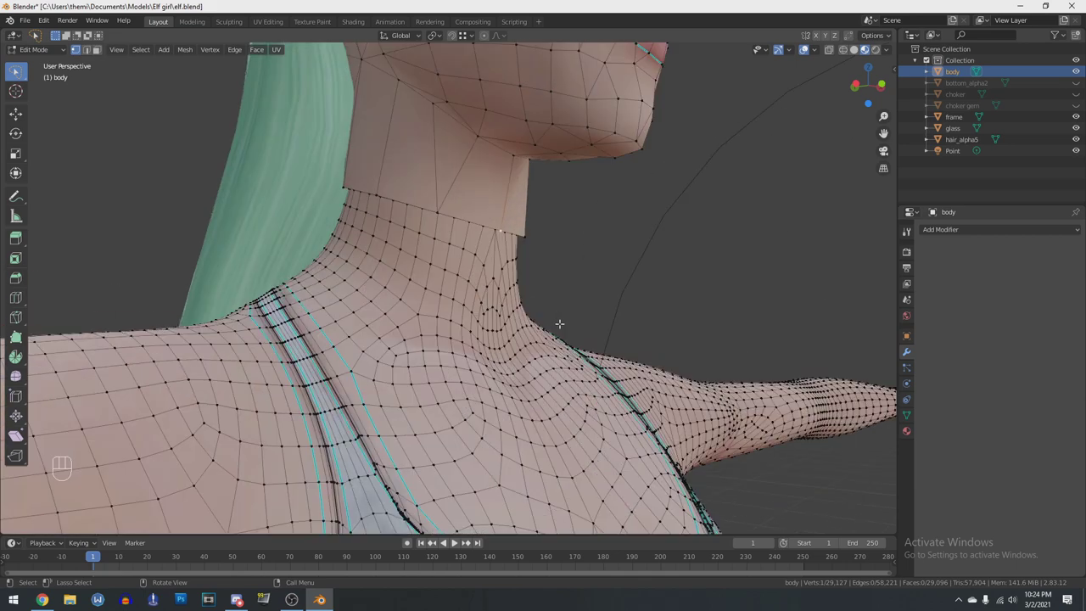
key(shift)
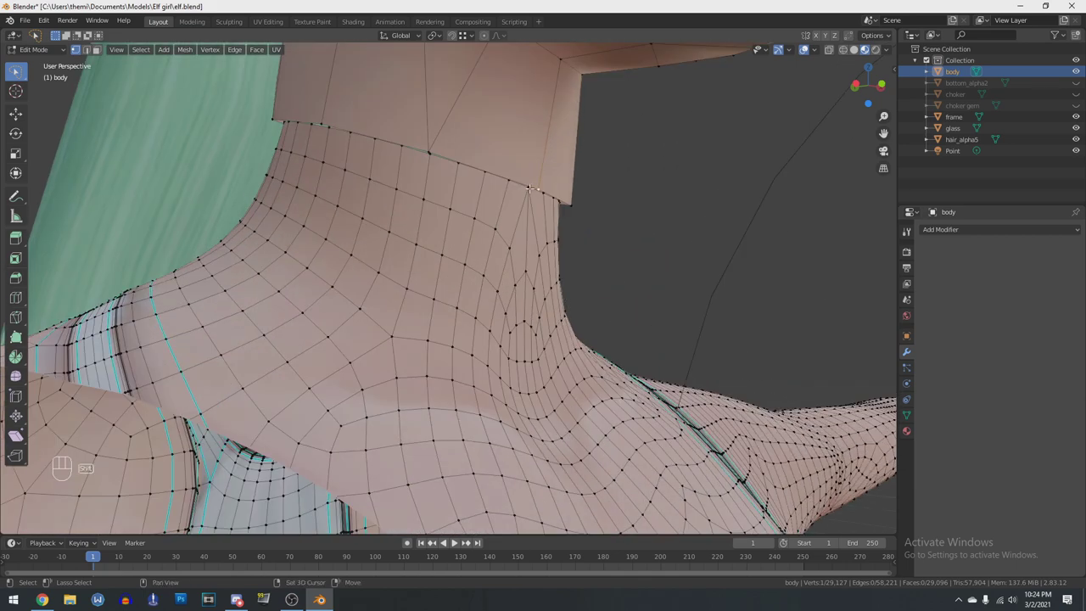
scroll(564, 302, down, 4)
scroll(565, 302, up, 4)
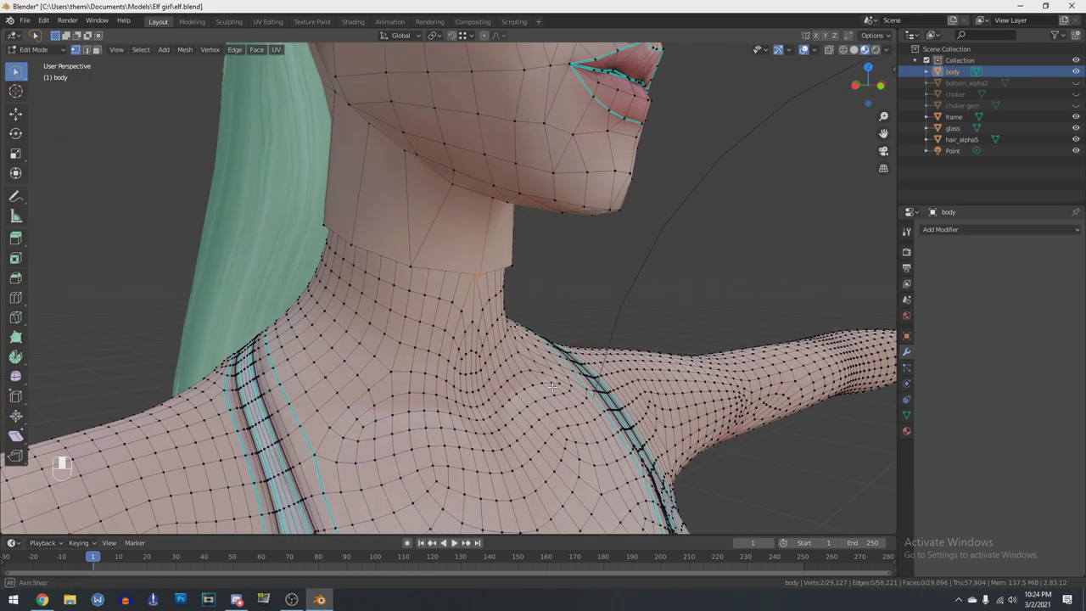
scroll(522, 337, down, 6)
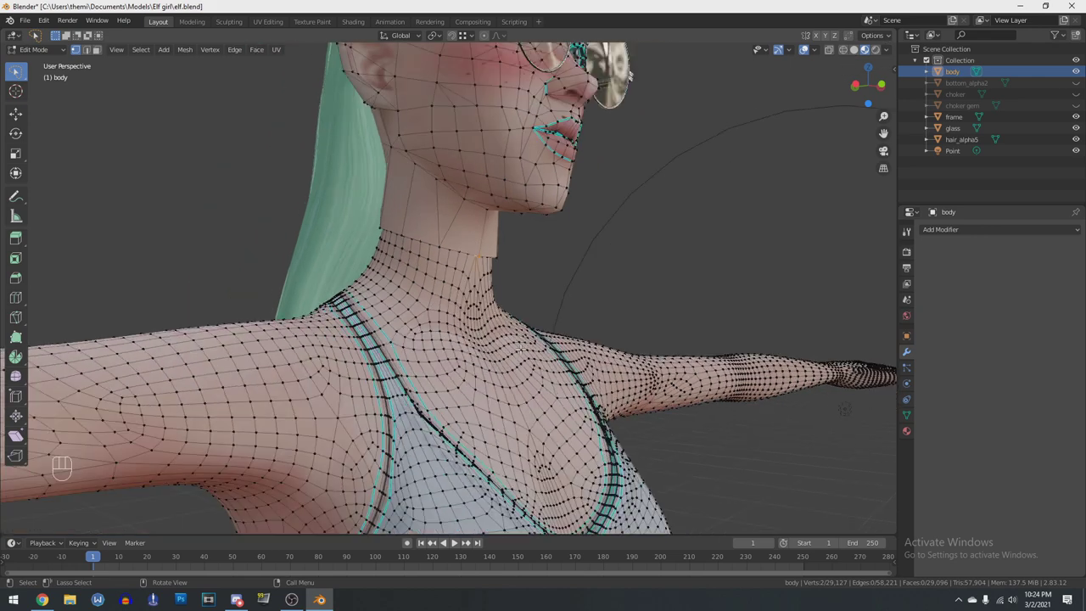
scroll(514, 360, up, 7)
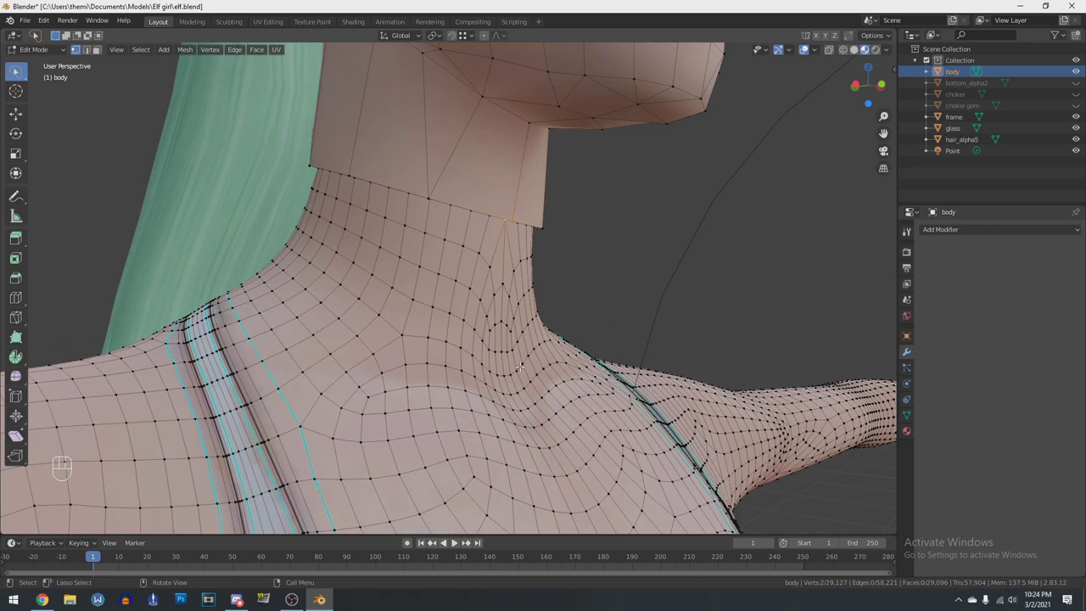
key(m)
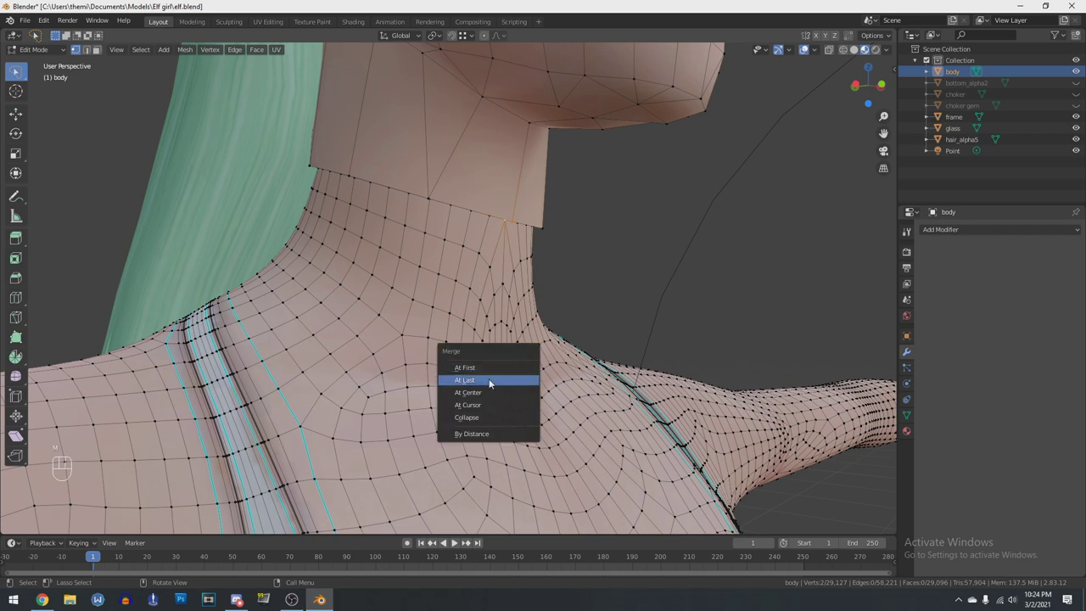
click(489, 379)
mouse_move(523, 287)
middle_down()
mouse_move(528, 320)
mouse_move(519, 306)
middle_up()
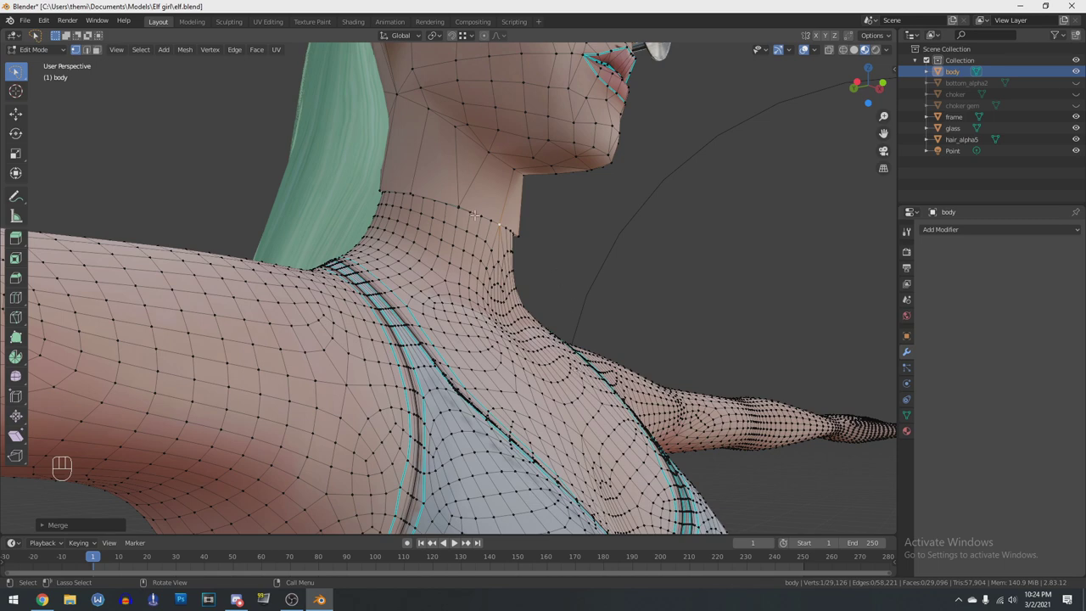
Merge the next head vertex on the side of the neck seam with its neighbouring body vertex
middle_drag(486, 215, 560, 310)
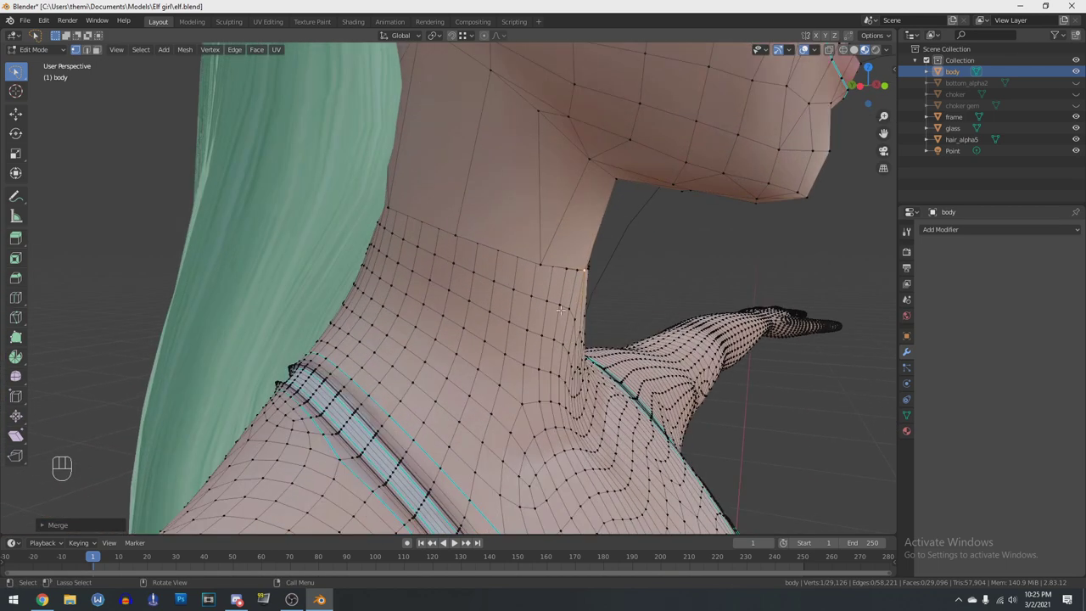
click(541, 263)
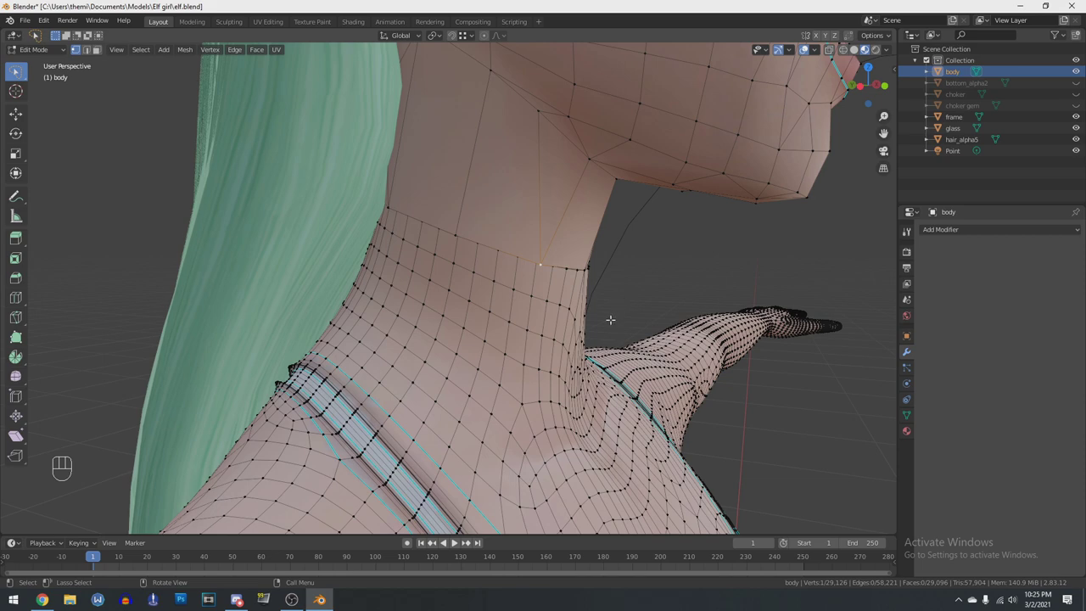
scroll(610, 319, up, 4)
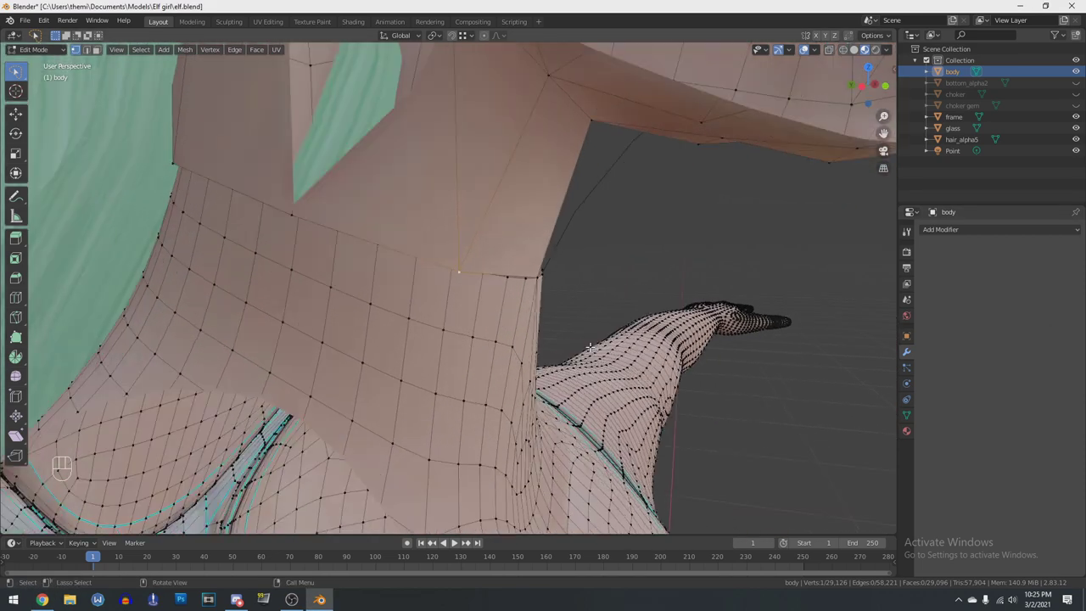
middle_drag(589, 346, 612, 320)
shift+click(523, 187)
key(m)
click(611, 253)
Merge the next two pairs of head and body vertices further around the neck seam
click(377, 127)
shift+click(377, 126)
key(m)
click(425, 134)
middle_drag(426, 135, 415, 161)
key(m)
click(488, 151)
Merge another vertex pair on the neck seam and hide hair_alpha5 to expose the nape
middle_drag(488, 151, 368, 204)
click(291, 162)
shift+click(294, 159)
key(m)
click(337, 161)
drag(1075, 139, 1076, 139)
middle_drag(368, 205, 378, 202)
click(1076, 139)
Merge the mismatched head and body vertices along the neck seam at the nape
middle_drag(441, 255, 273, 281)
click(490, 135)
shift+click(490, 140)
middle_drag(523, 155, 674, 342)
shift+click(671, 344)
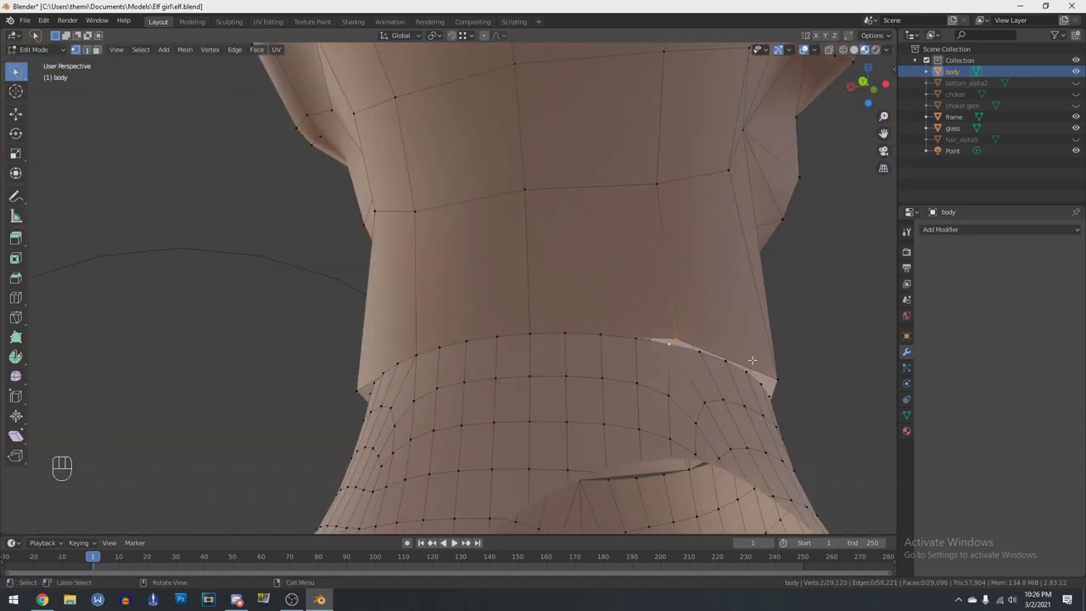
key(m)
click(752, 359)
Merge the body vertex with the adjacent head vertex on the far side of the neck seam
middle_drag(798, 389, 547, 280)
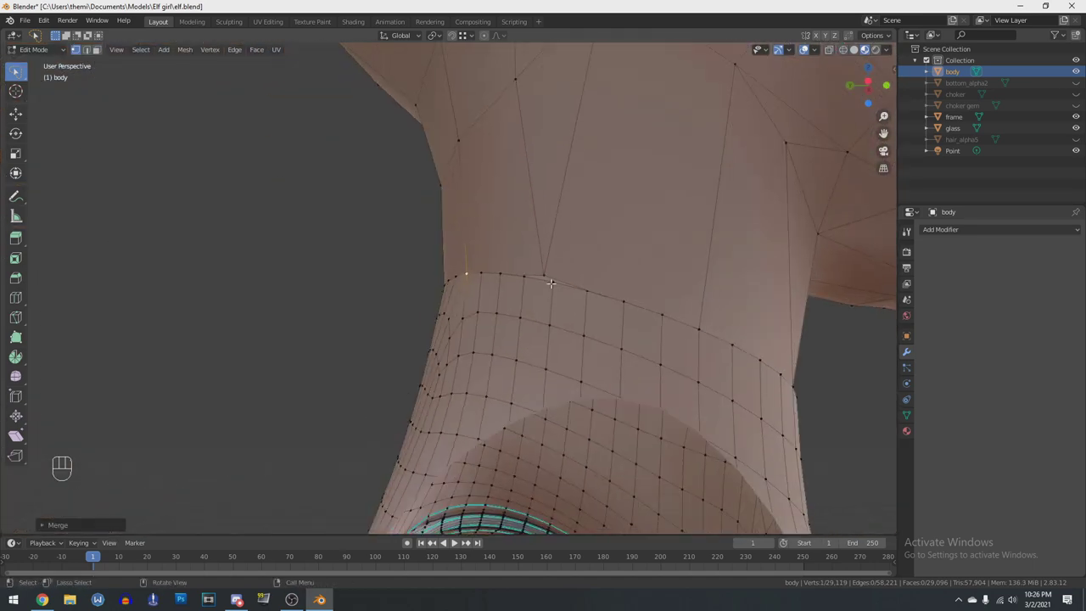
click(550, 275)
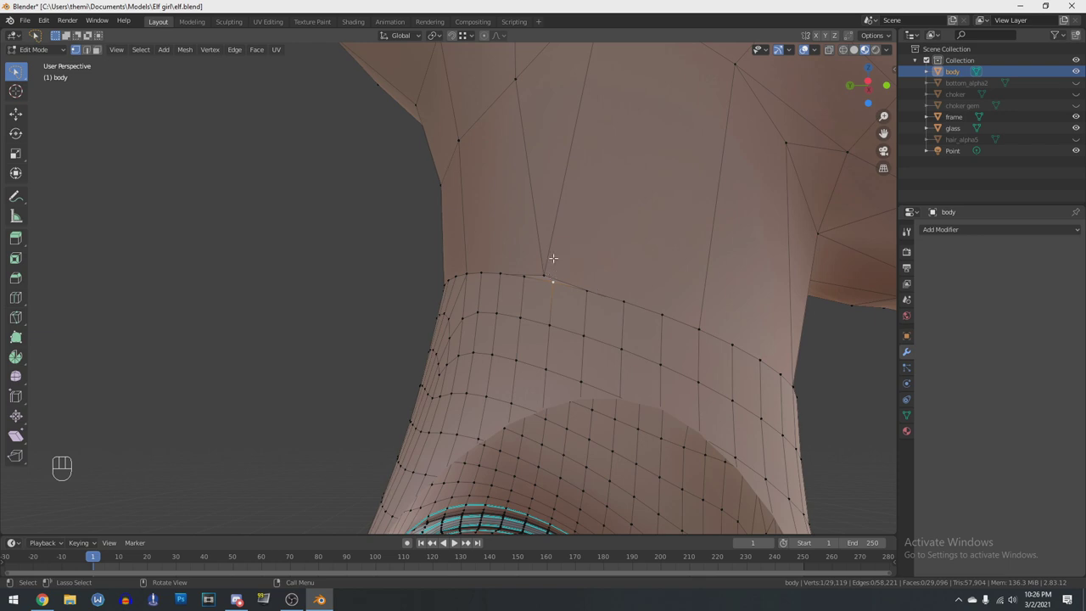
shift+click(542, 274)
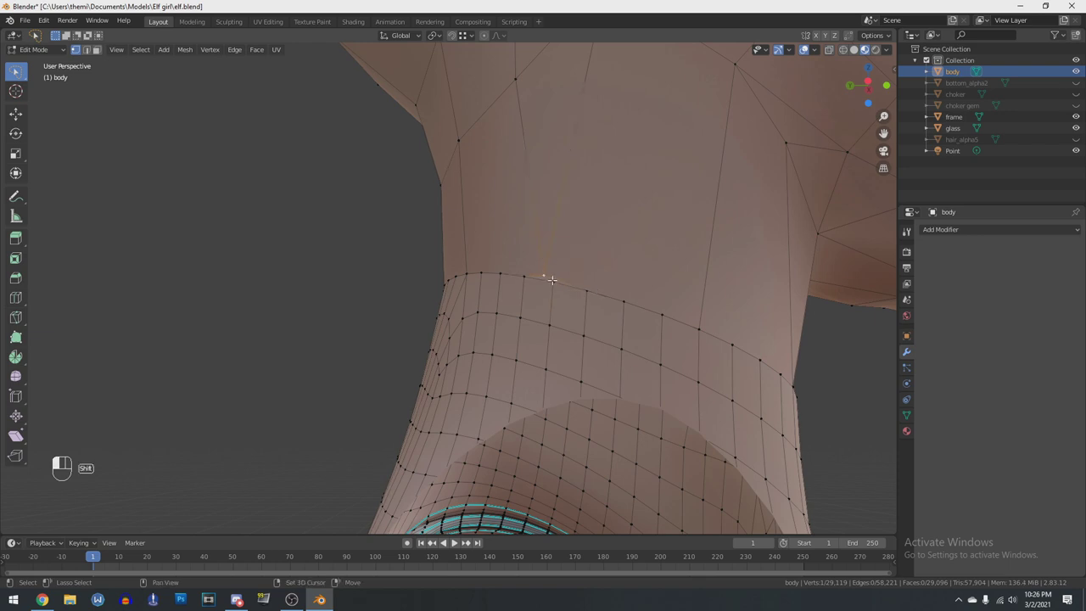
key(m)
click(673, 275)
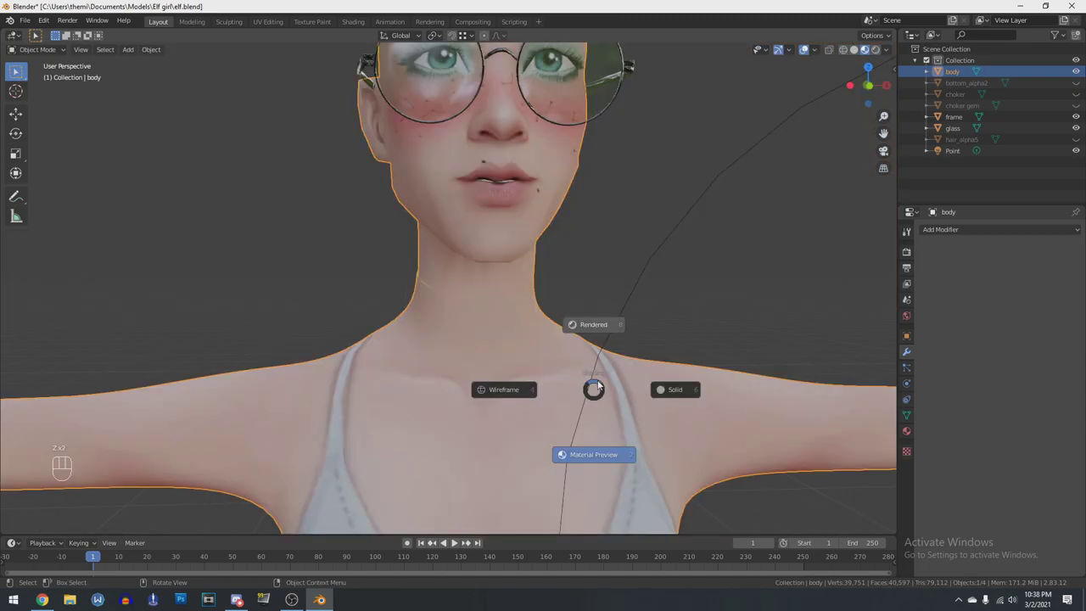
Examine the joined neck seam in Material Preview shading from the front and side
click(595, 400)
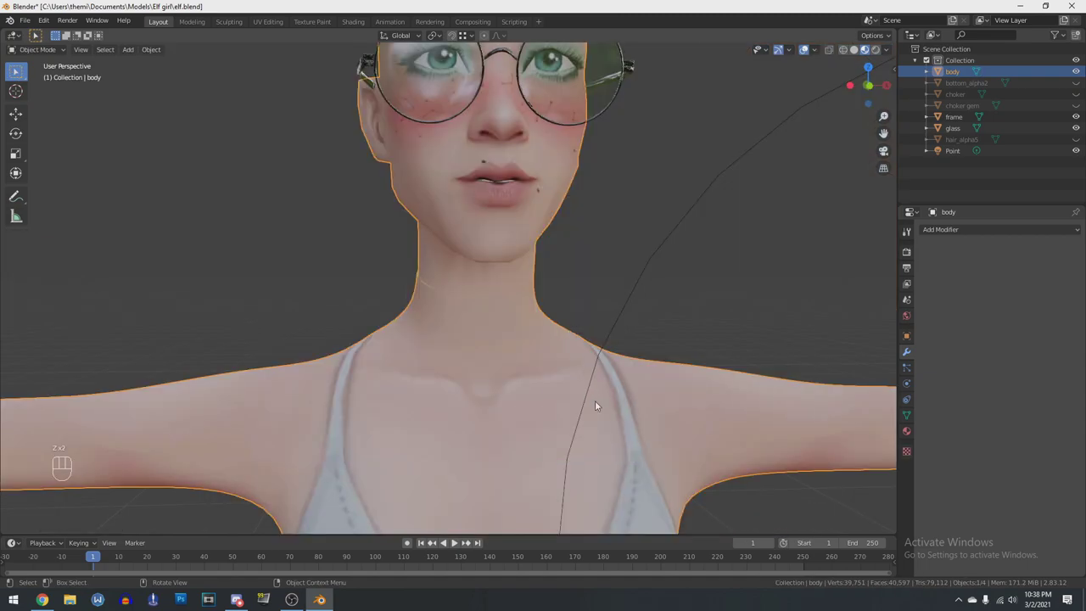
scroll(584, 346, up, 2)
middle_drag(585, 346, 604, 363)
key(Tab)
middle_drag(559, 328, 396, 315)
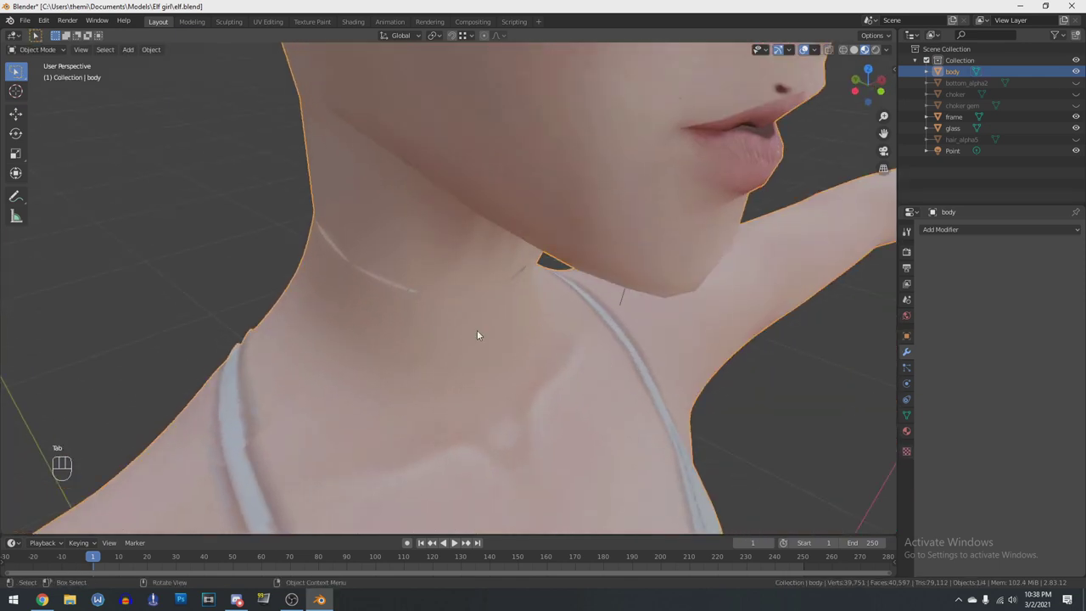
middle_drag(659, 414, 579, 329)
Add a centered vertical loop cut through the wide faces on the side of the head's neck section
key(Tab)
middle_drag(591, 287, 510, 342)
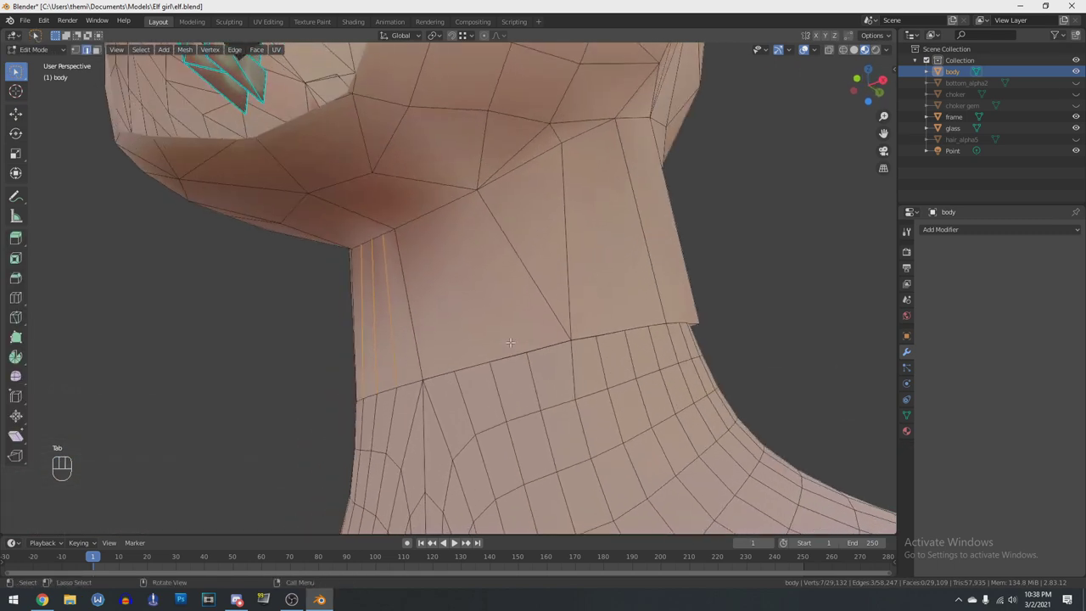
key(ctrl+r)
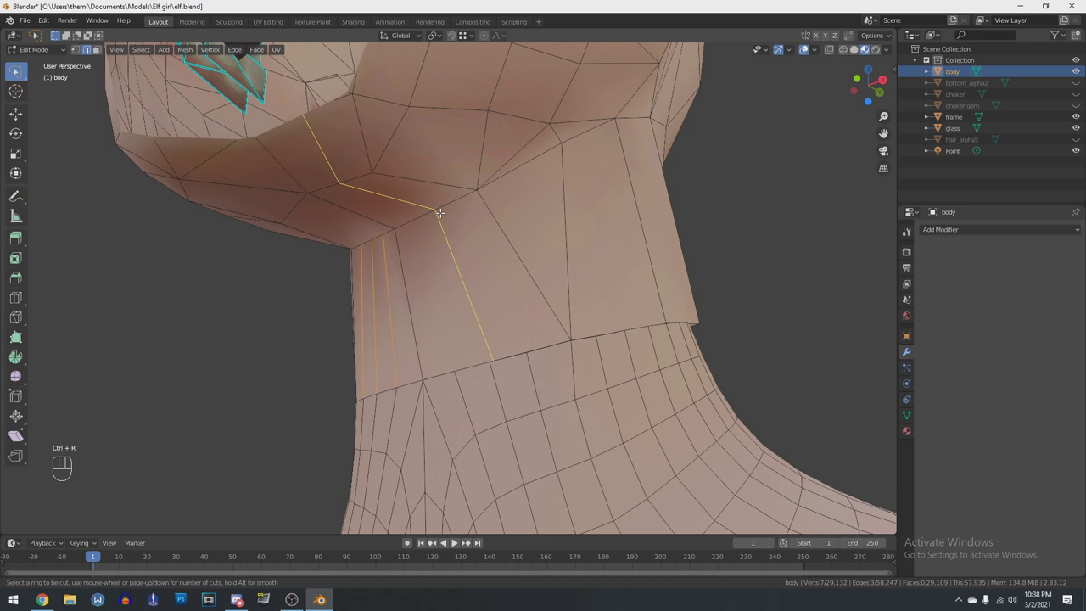
click(439, 212)
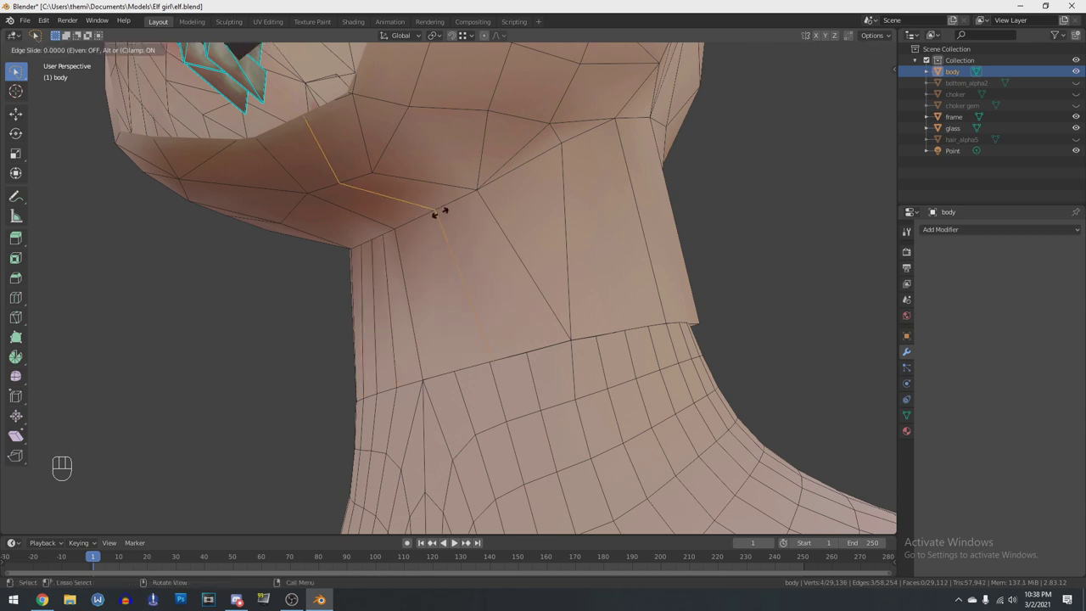
right_click(439, 212)
mouse_move(482, 277)
middle_down()
mouse_move(538, 361)
mouse_move(505, 220)
mouse_move(484, 260)
middle_up()
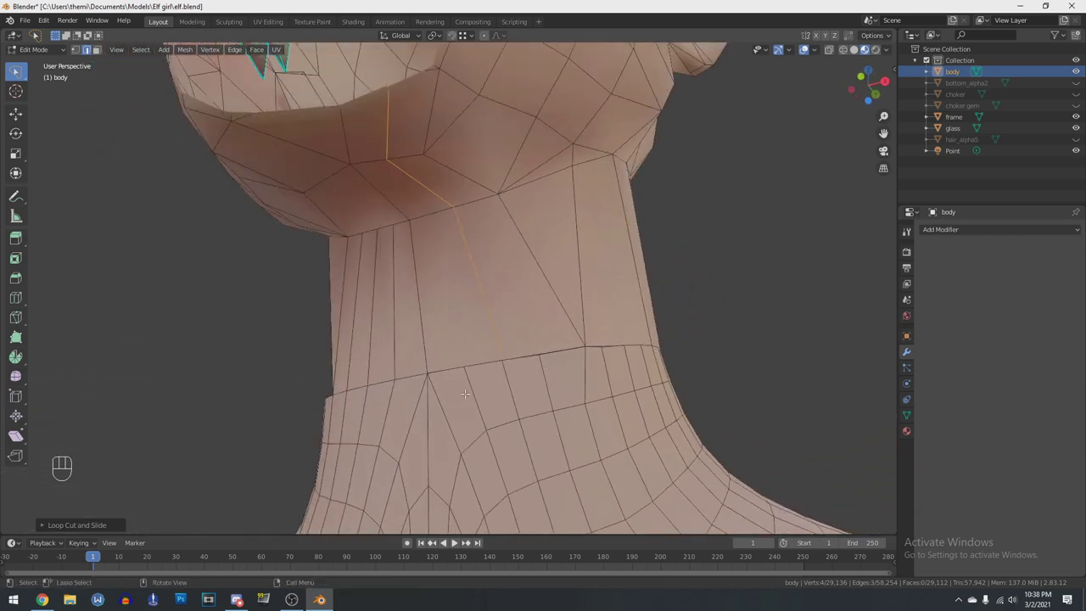
Add one loop cut on each side of the new neck edge, aligned with the body's vertical edges
key(ctrl+r)
click(421, 205)
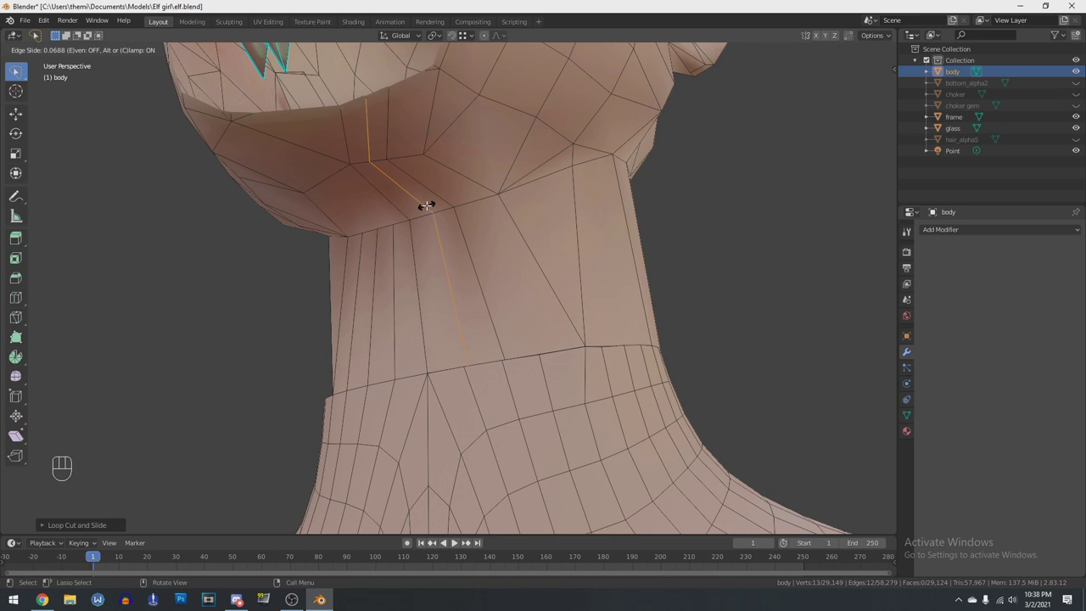
click(426, 207)
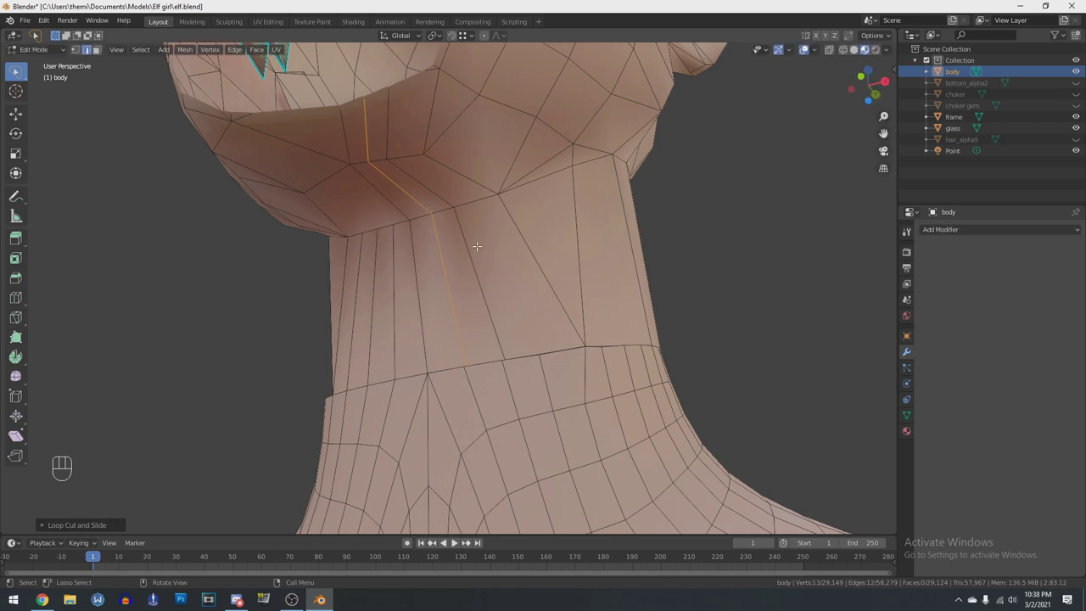
key(ctrl)
key(ctrl+r)
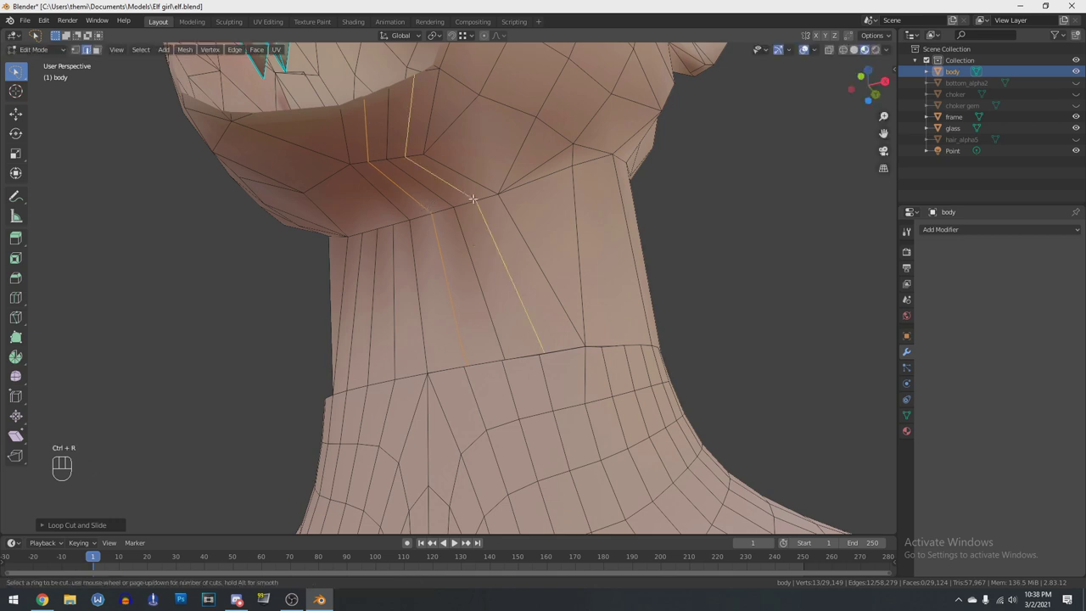
click(473, 199)
click(473, 200)
scroll(548, 233, down, 2)
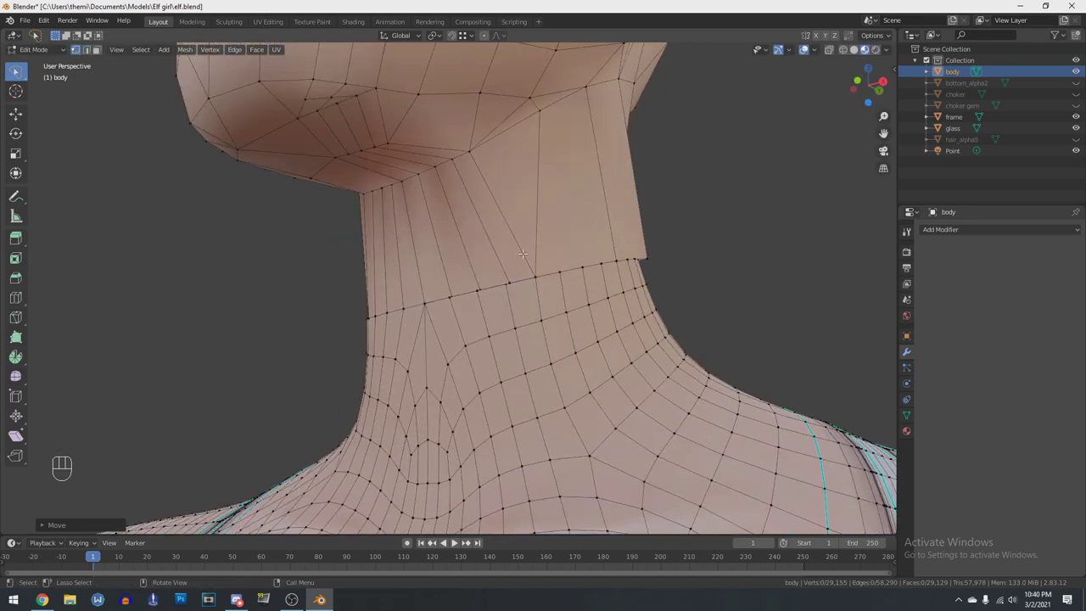
Merge the first two new head vertices with their matching body vertices along the side of the neck seam
middle_drag(523, 254, 550, 303)
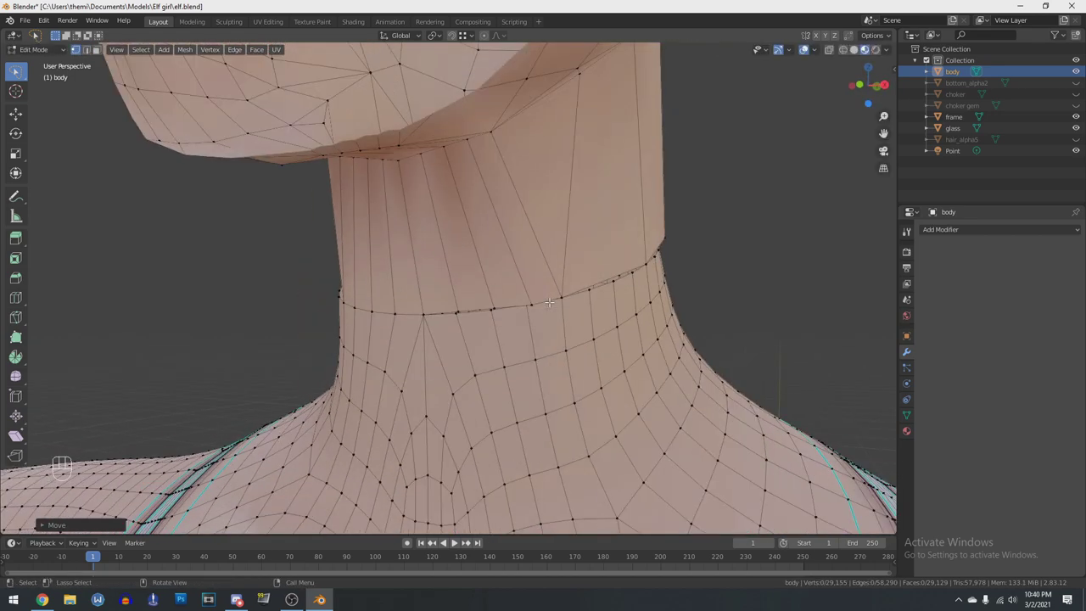
click(459, 307)
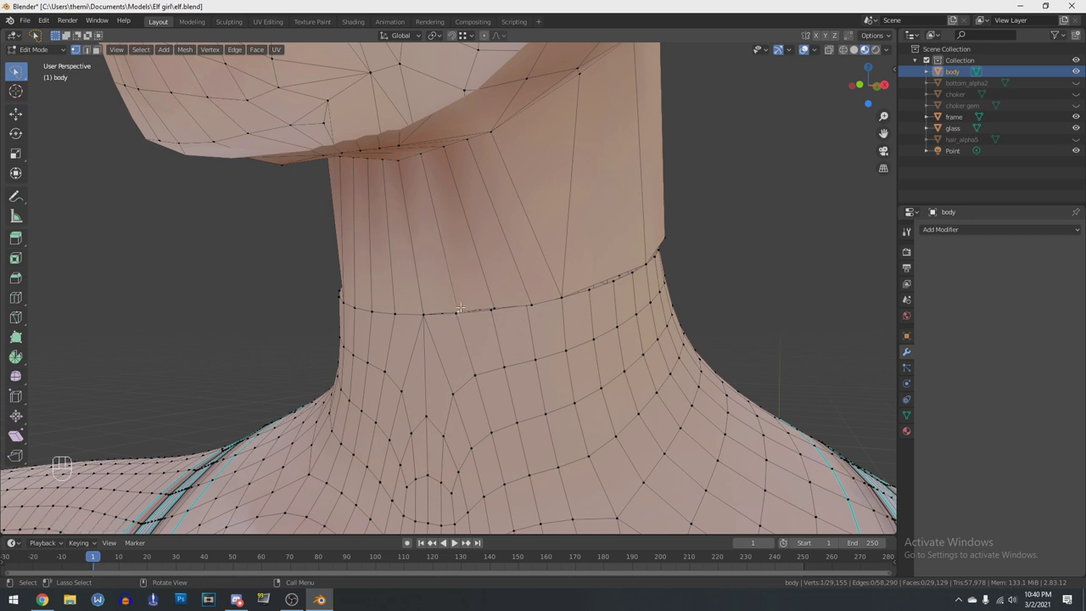
key(m)
click(581, 334)
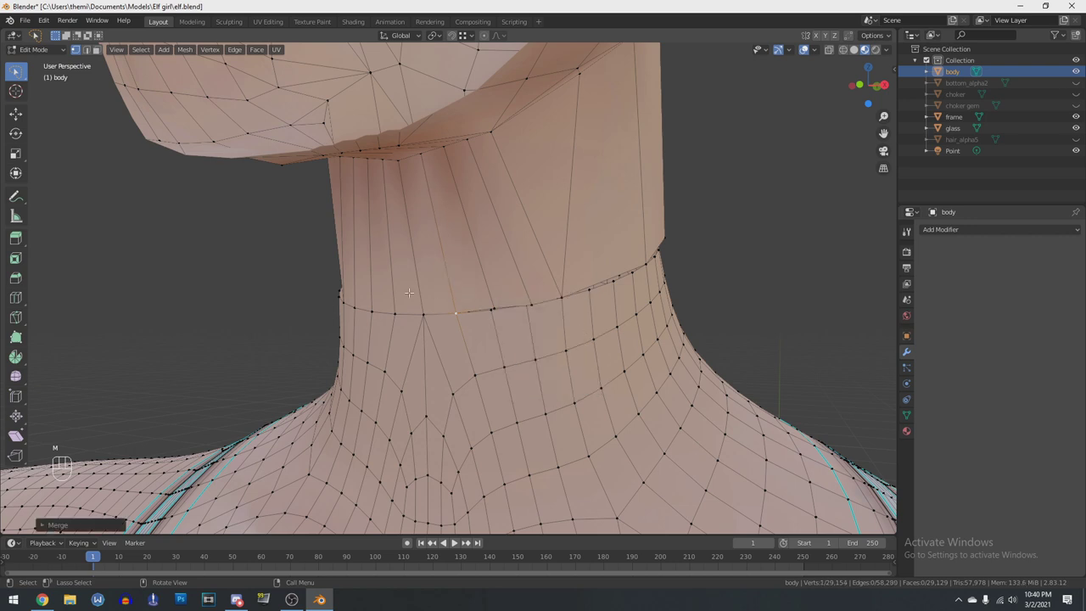
click(495, 309)
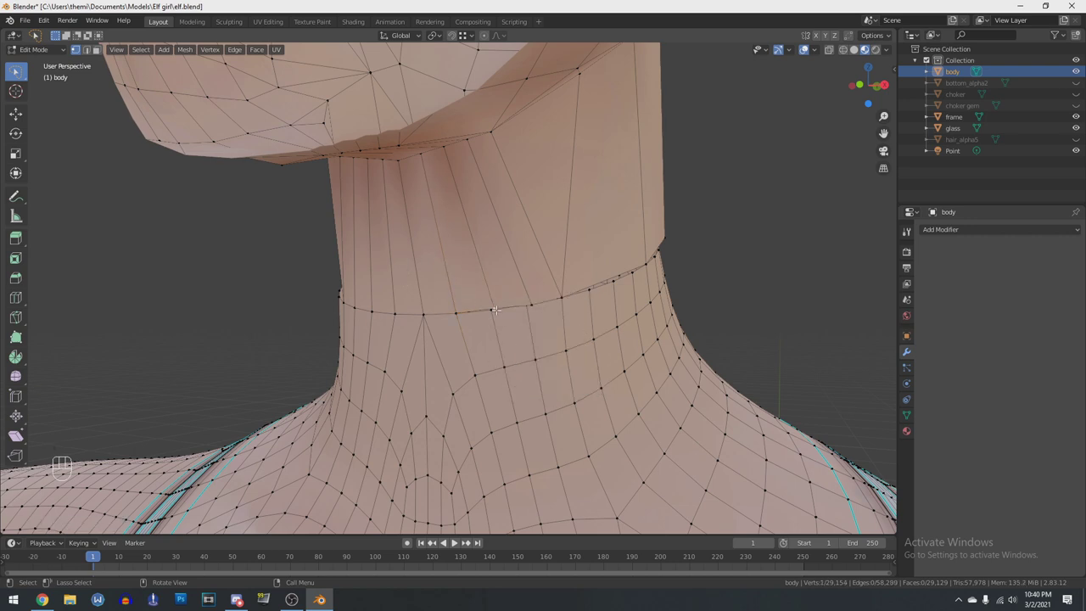
shift+click(494, 311)
key(m)
click(546, 301)
Merge the third new head vertex with its neighboring body vertex on the neck seam
mouse_move(546, 301)
middle_down()
mouse_move(556, 296)
mouse_move(543, 290)
middle_up()
click(546, 296)
key(m)
click(620, 318)
middle_drag(620, 317, 552, 308)
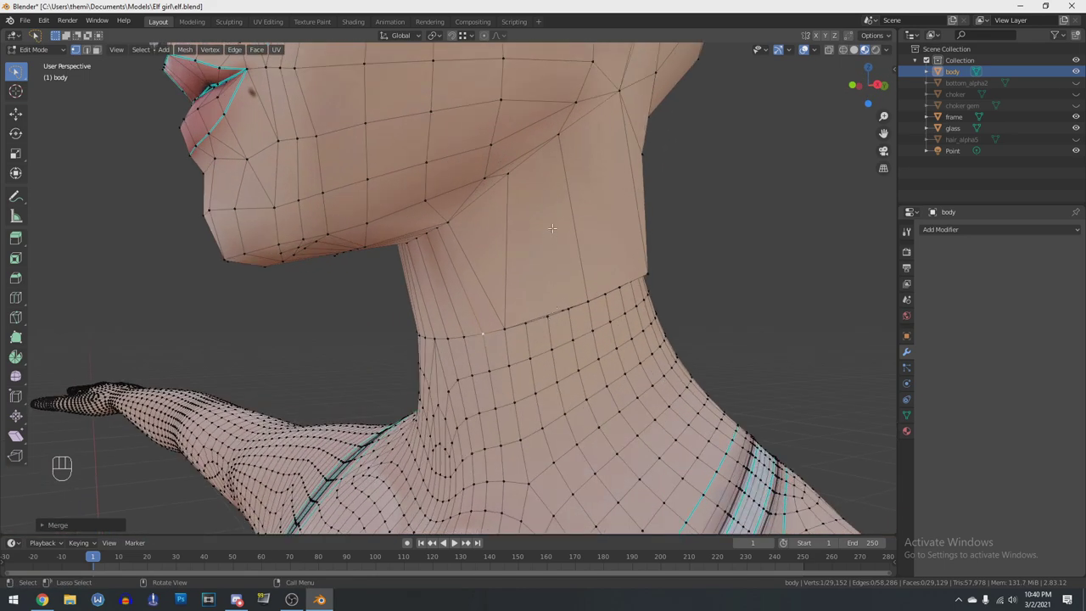
key(ctrl+r)
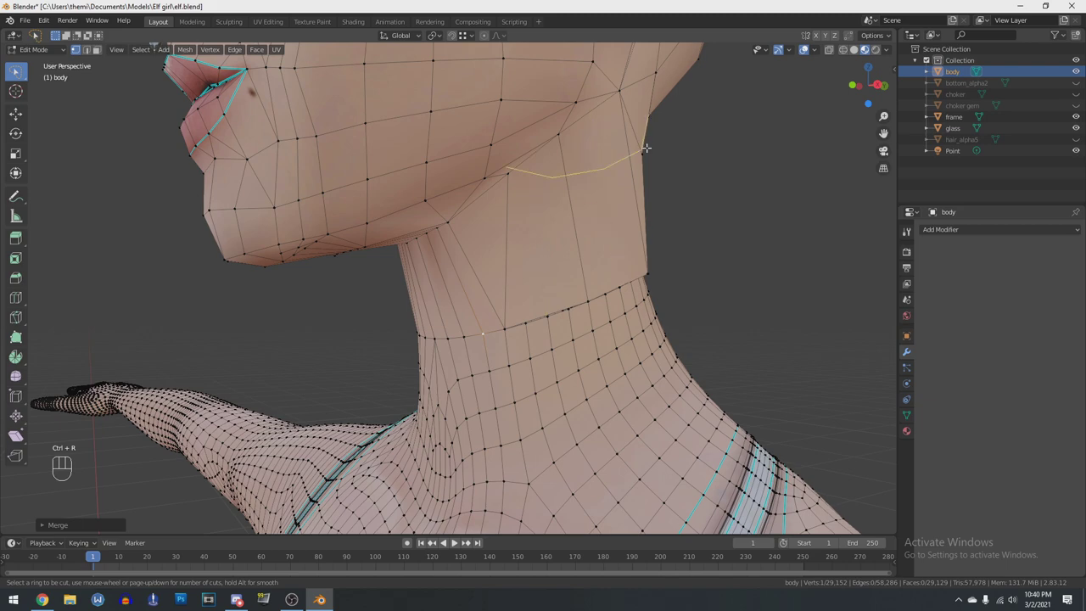
key(Escape)
Dissolve the extra loop-cut edges running across the underside of the chin and jaw, keeping the cuts on the neck
middle_drag(586, 331, 565, 350)
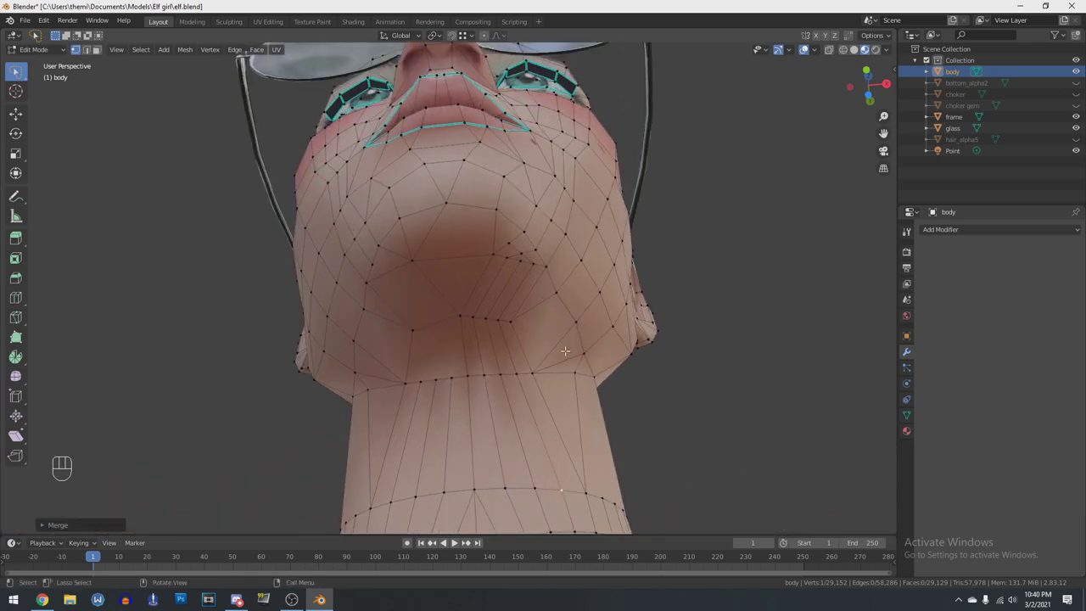
click(85, 49)
middle_drag(614, 390, 496, 248)
key(c)
drag(494, 251, 472, 257)
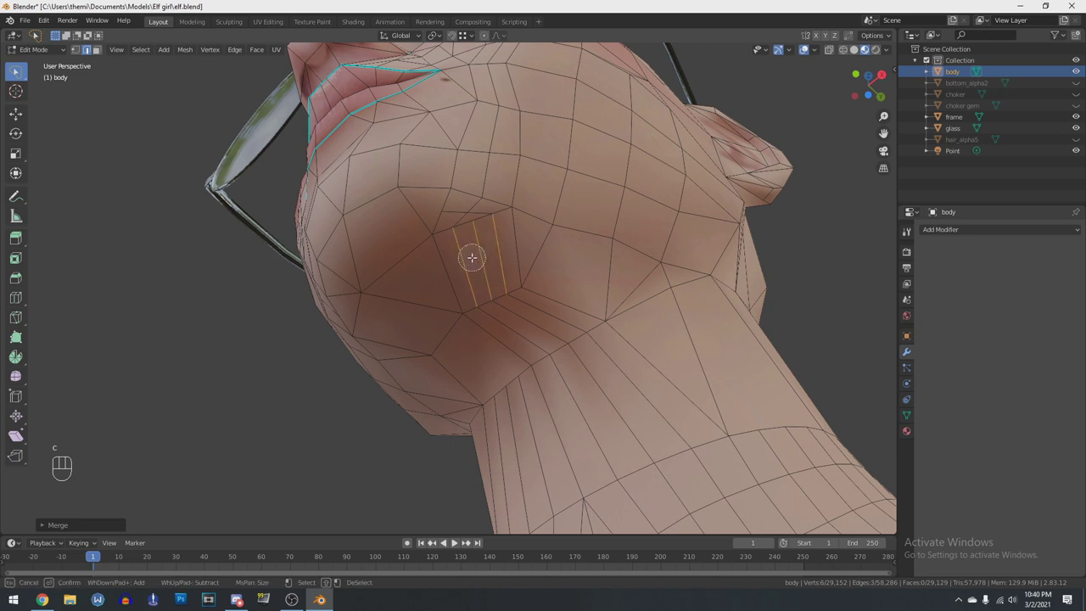
scroll(461, 210, up, 4)
click(471, 211)
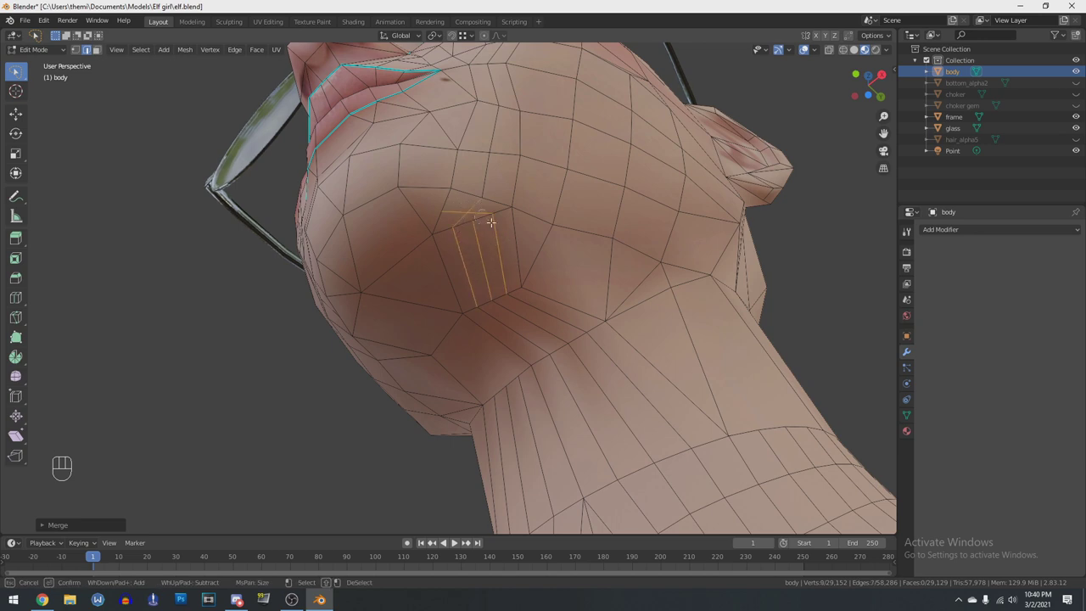
drag(553, 319, 526, 329)
right_click(525, 329)
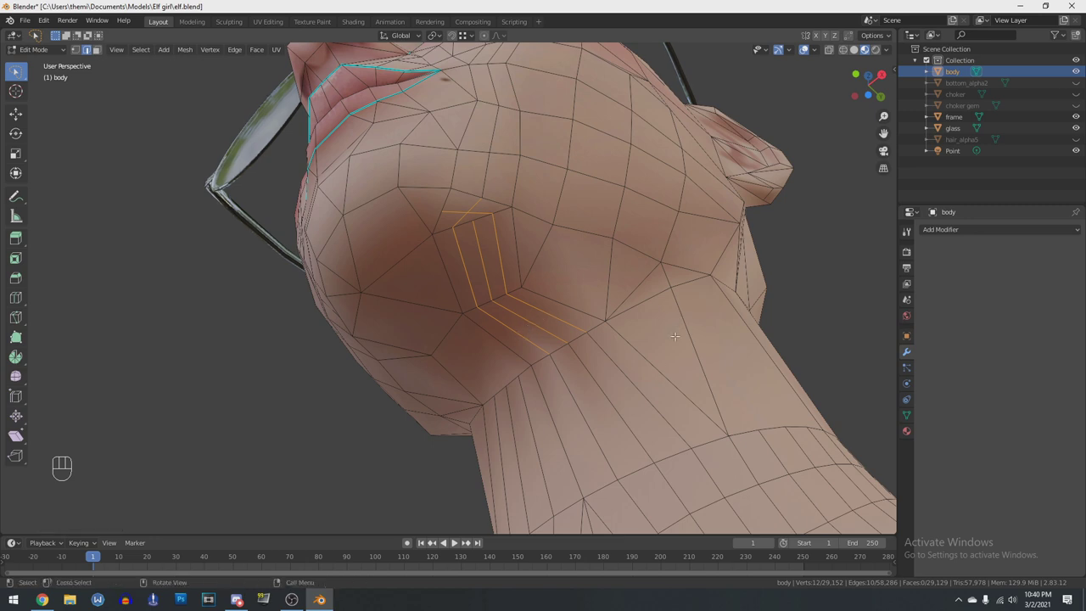
key(x)
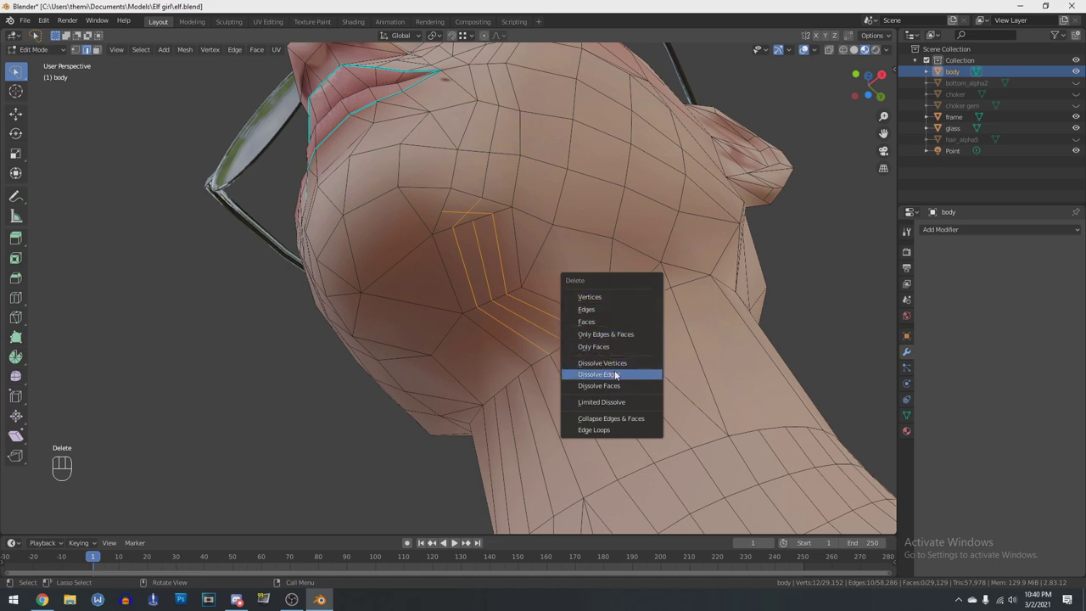
click(614, 375)
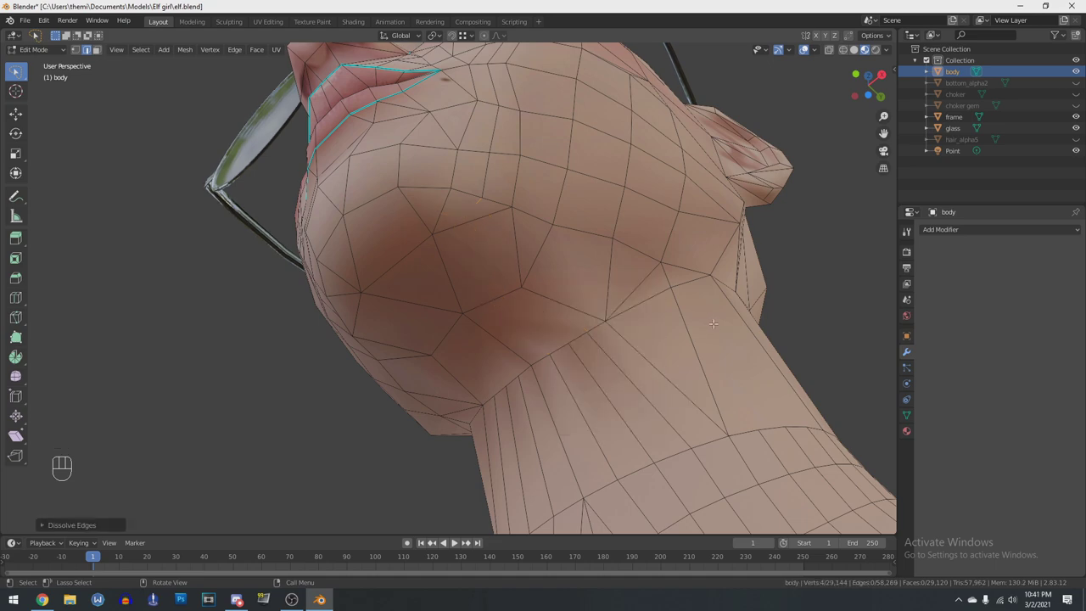
Add further vertical loop cuts through the side of the neck below the ear to match the body's edges
middle_drag(713, 323, 571, 132)
scroll(613, 378, up, 2)
scroll(617, 345, up, 1)
key(ctrl+r)
double_click(527, 327)
key(ctrl+r)
double_click(534, 330)
key(ctrl+r)
double_click(485, 255)
key(ctrl+r)
click(552, 162)
right_click(552, 162)
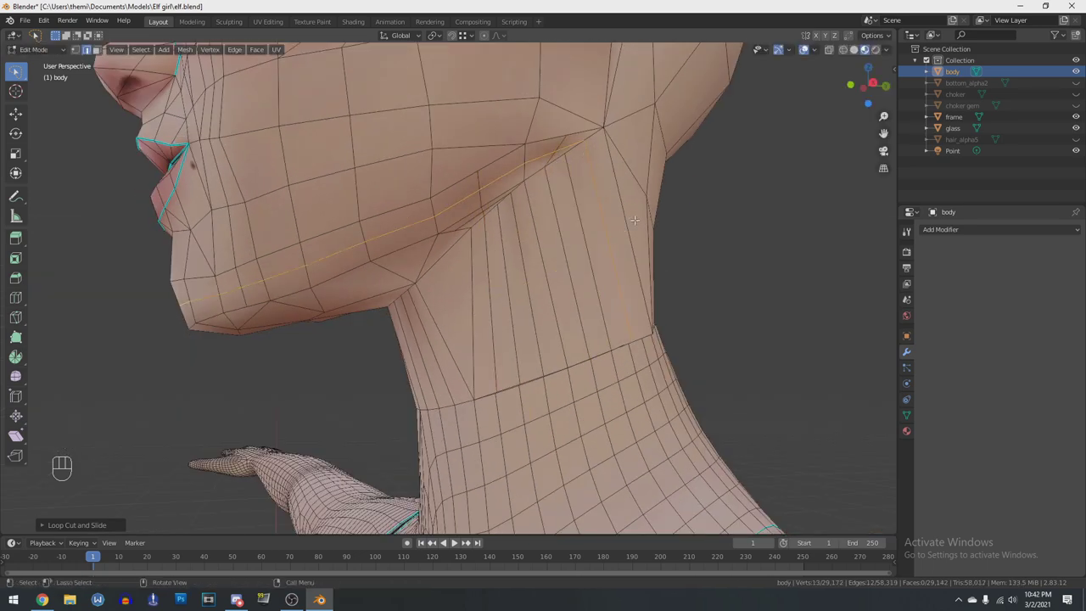
Dissolve the surplus loop-cut edges running across the jaw and face above the neck
alt+click(553, 153)
scroll(567, 158, up, 2)
shift+middle_drag(566, 158, 481, 320)
key(Delete)
middle_drag(480, 361, 501, 387)
click(428, 385)
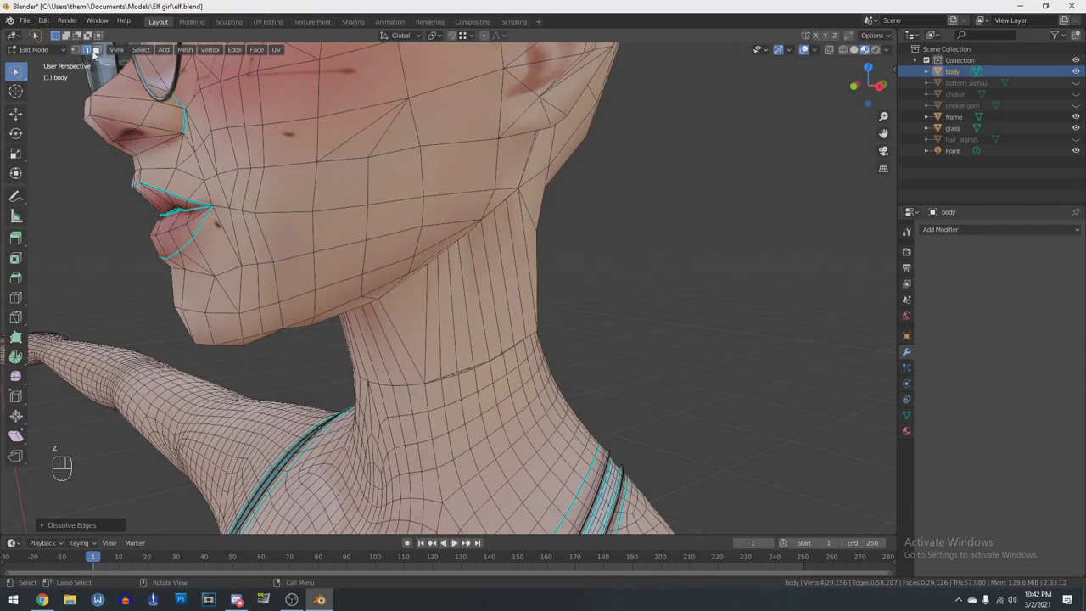
Merge the new head and body vertex pairs along the side of the neck seam and save the file
scroll(501, 387, up, 3)
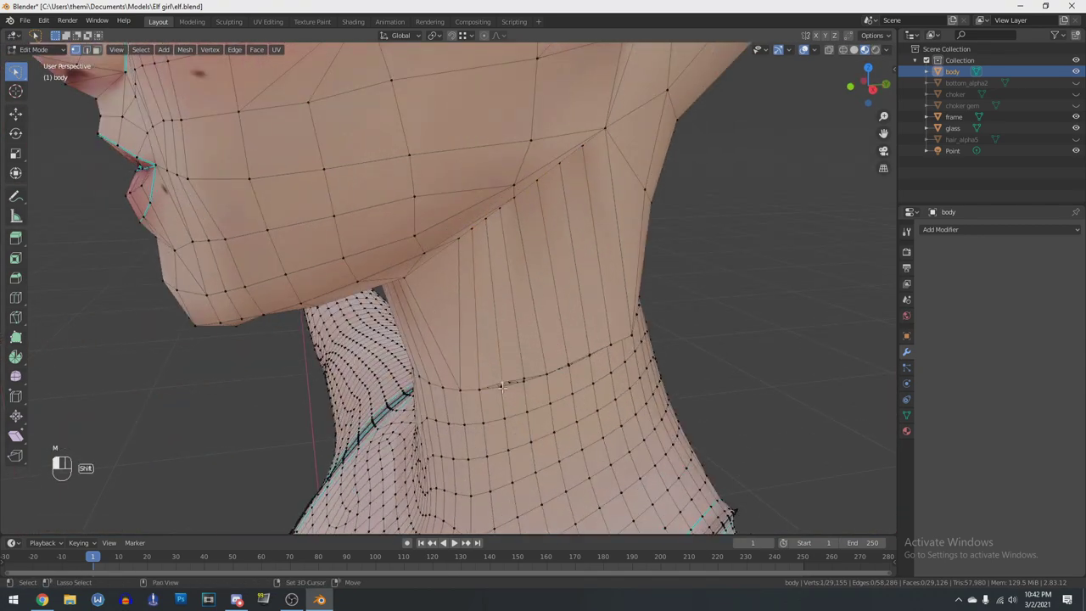
key(m)
click(503, 386)
click(526, 377)
key(m)
click(512, 331)
shift+click(547, 374)
key(m)
click(560, 366)
middle_drag(627, 345, 564, 361)
key(ctrl+s)
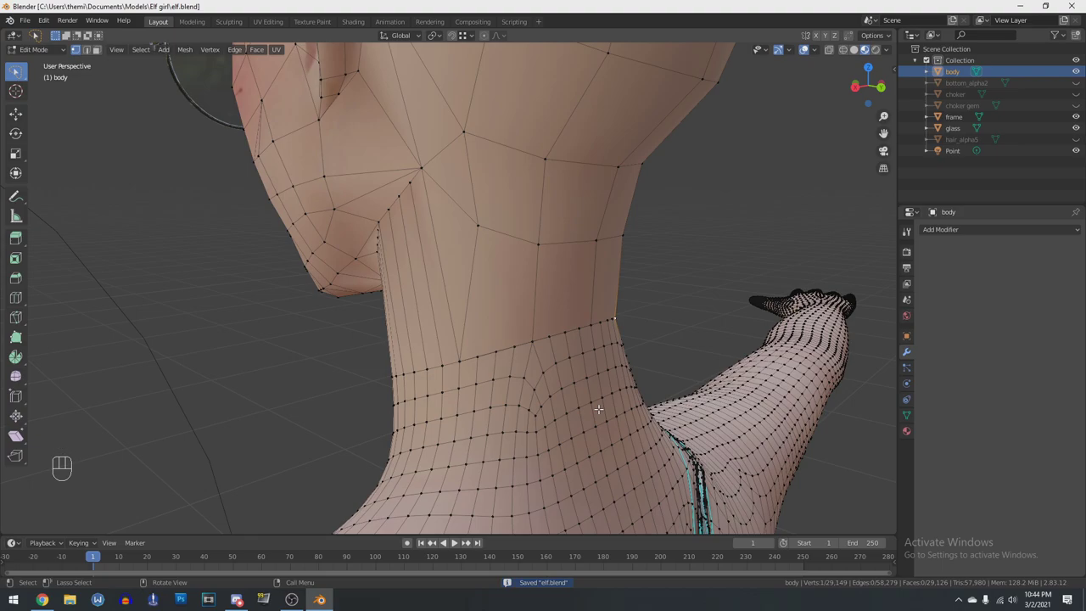
Add vertical loop cuts down the back of the head and neck to match the body's edges at the nape
key(ctrl+r)
click(496, 236)
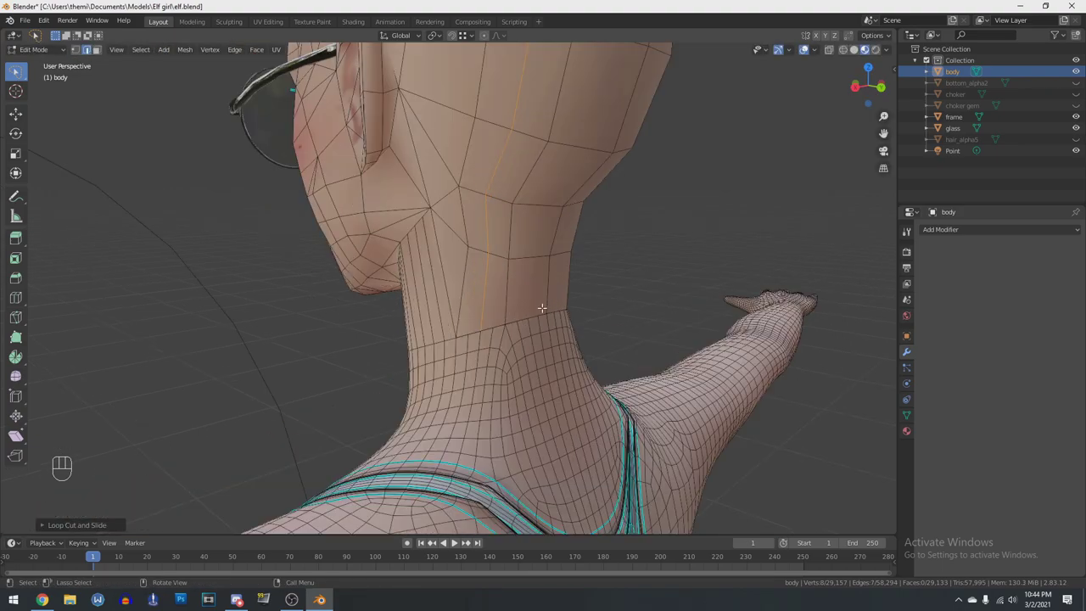
click(1076, 139)
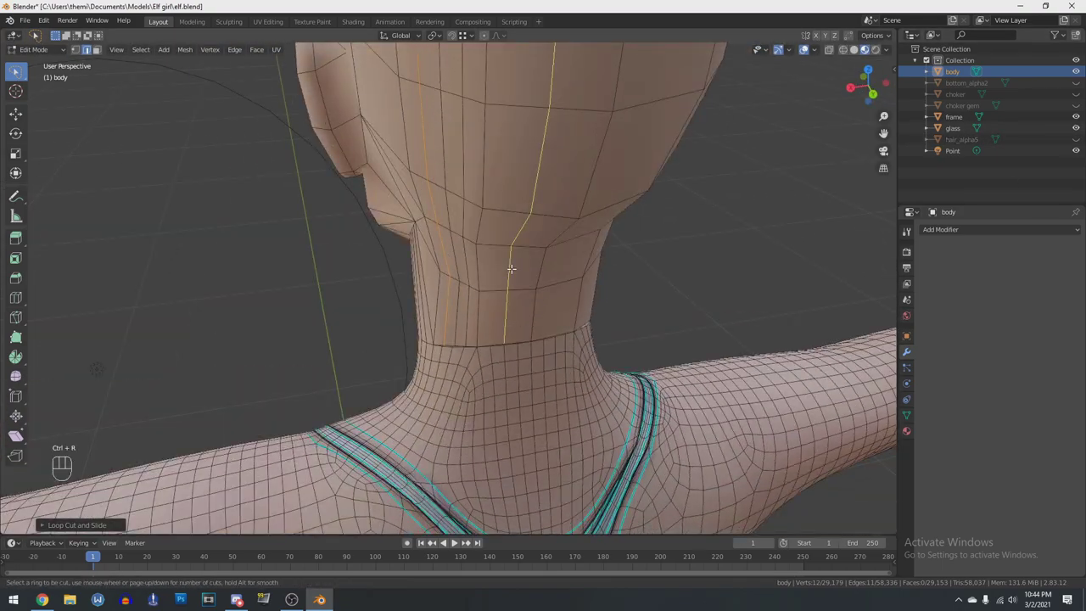
key(ctrl+r)
click(492, 239)
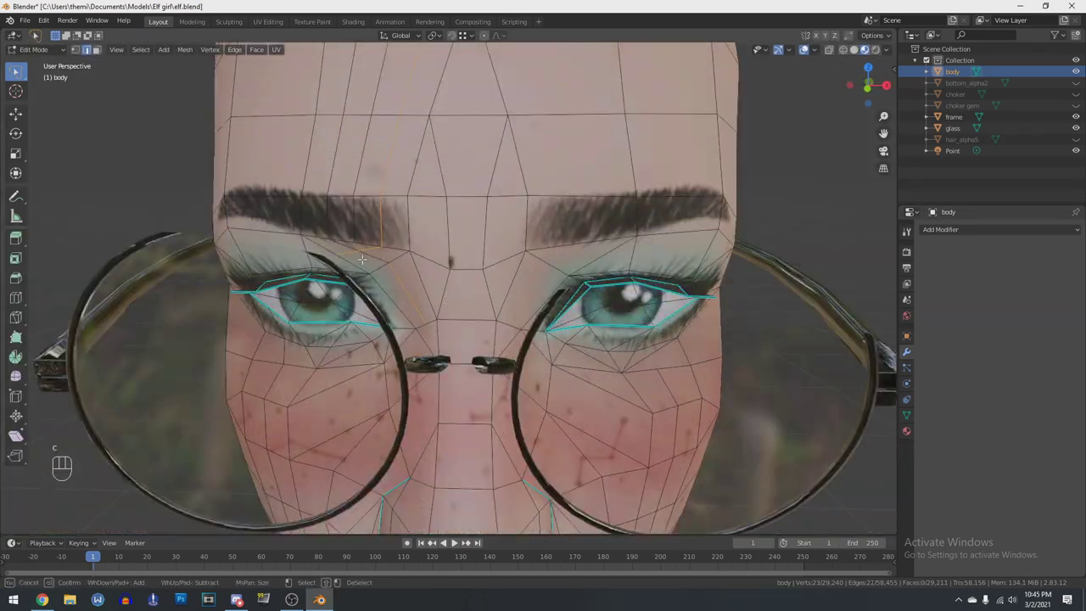
Hide the glasses and dissolve the extra loop-cut edges across the face and skull, keeping only the cuts on the neck
click(1075, 127)
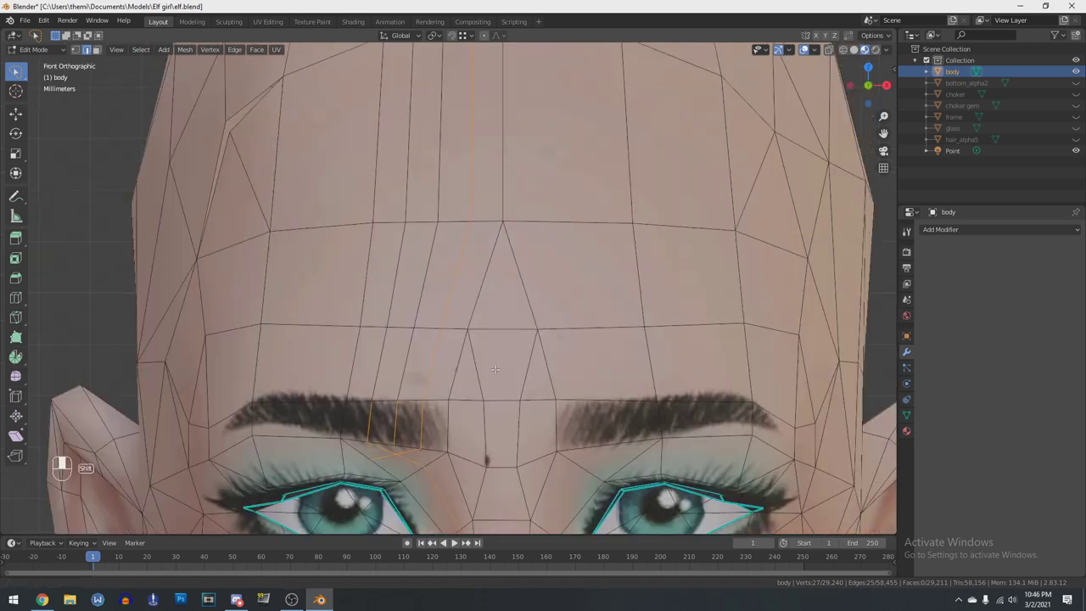
key(c)
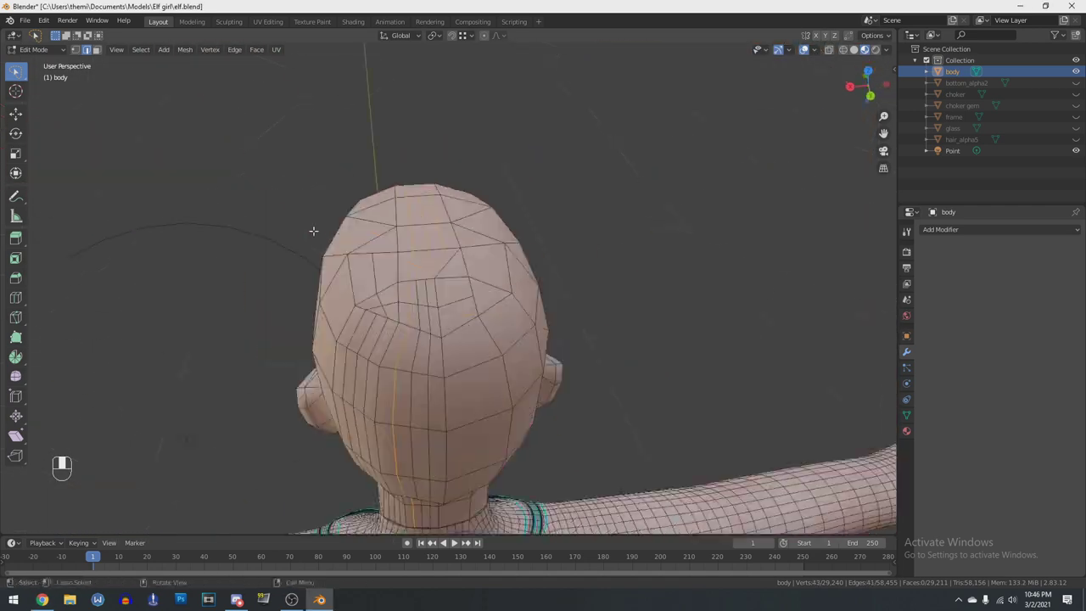
middle_drag(388, 339, 565, 178)
mouse_move(566, 178)
mouse_down()
mouse_move(552, 382)
mouse_move(505, 340)
mouse_up()
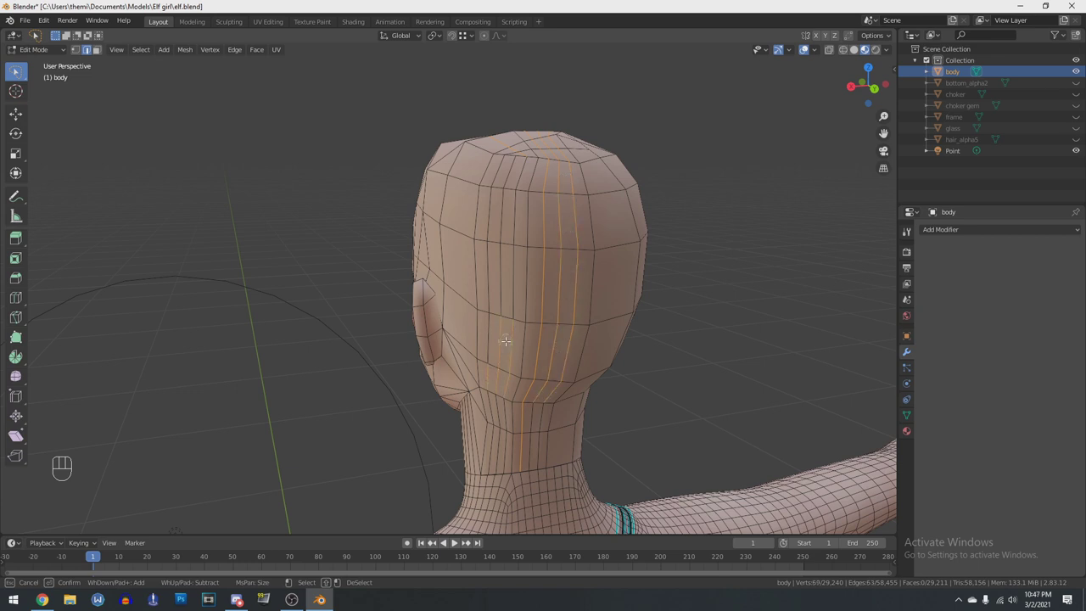
right_click(498, 210)
scroll(543, 255, up, 3)
middle_drag(560, 263, 634, 329)
key(c)
click(577, 323)
scroll(628, 326, down, 1)
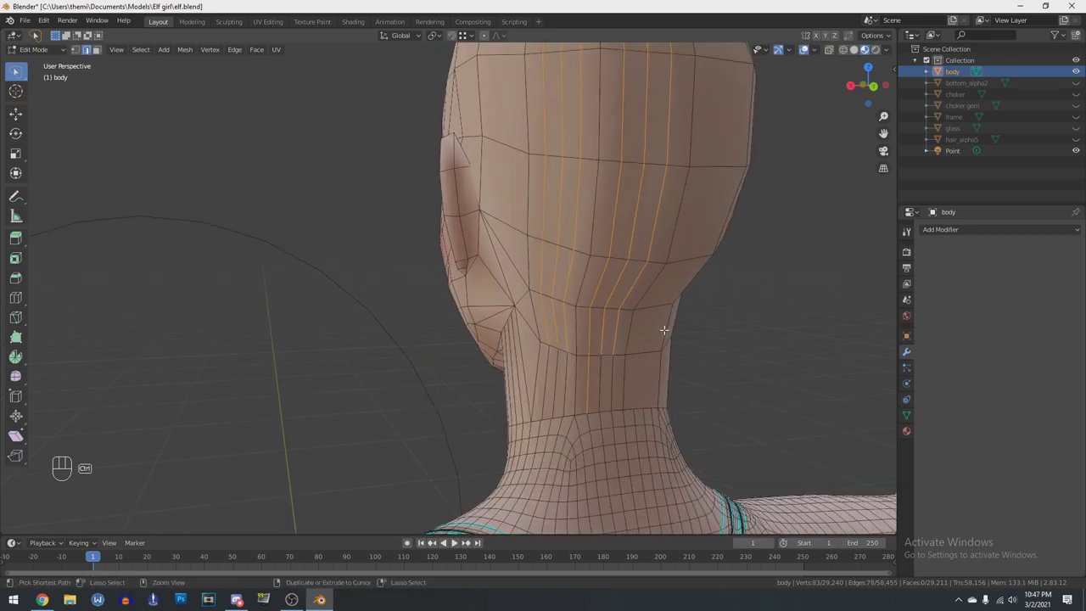
key(Delete)
click(600, 387)
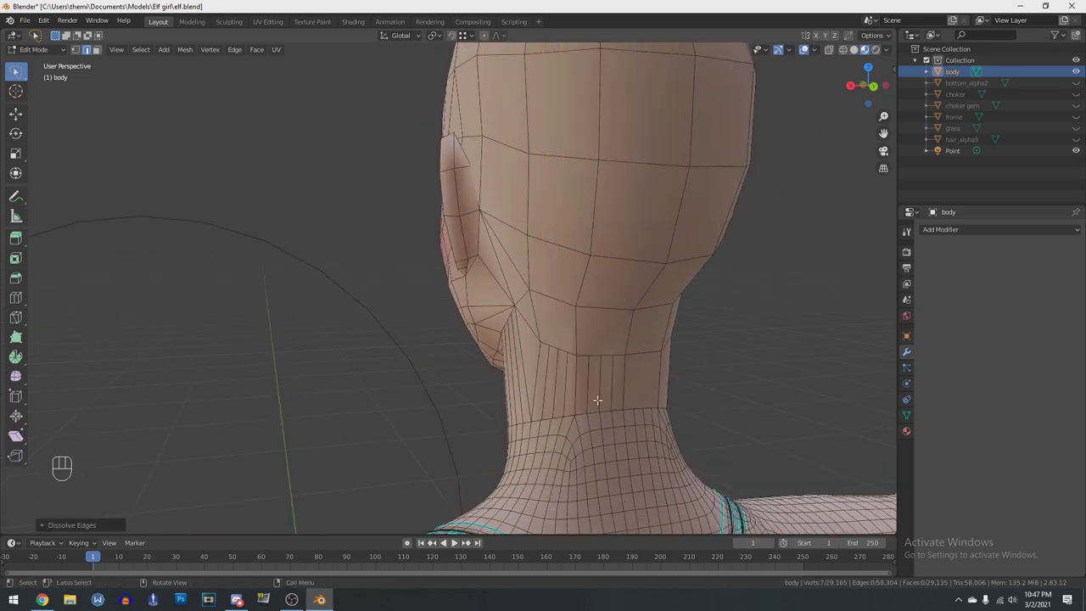
Add vertical loop cuts through the remaining half of the back of the neck to match the body's edges
middle_drag(597, 399, 444, 297)
key(ctrl+r)
key(ctrl+r)
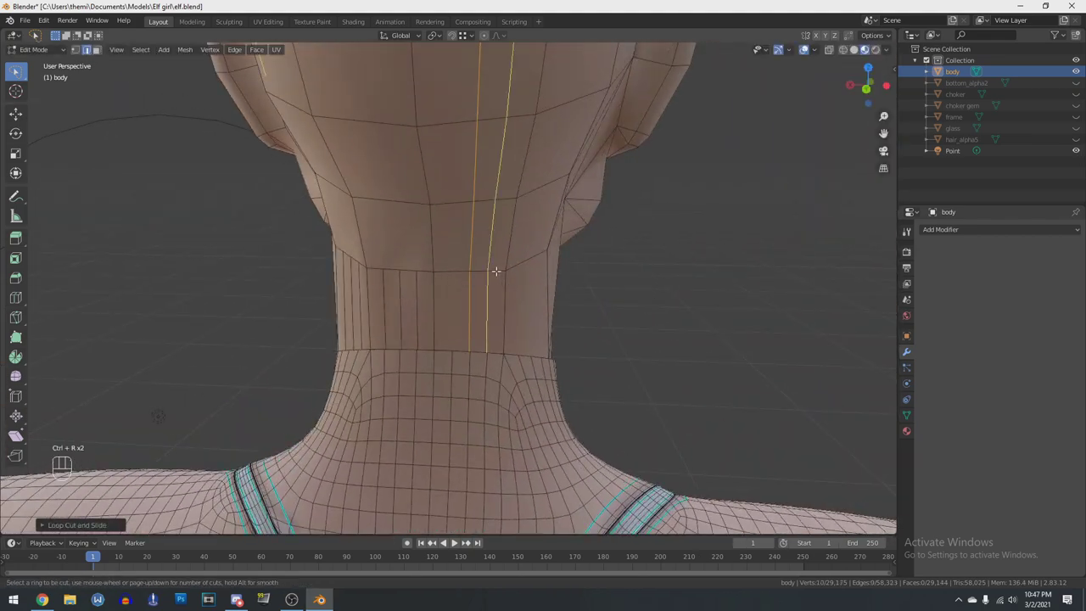
click(496, 272)
key(ctrl+r)
middle_drag(606, 277, 535, 283)
key(ctrl+r)
key(ctrl+r)
click(535, 283)
click(514, 262)
Dissolve the surplus loop-cut edges running up the back and top of the head, keeping only the neck cuts, and save the file
key(c)
drag(550, 213, 453, 229)
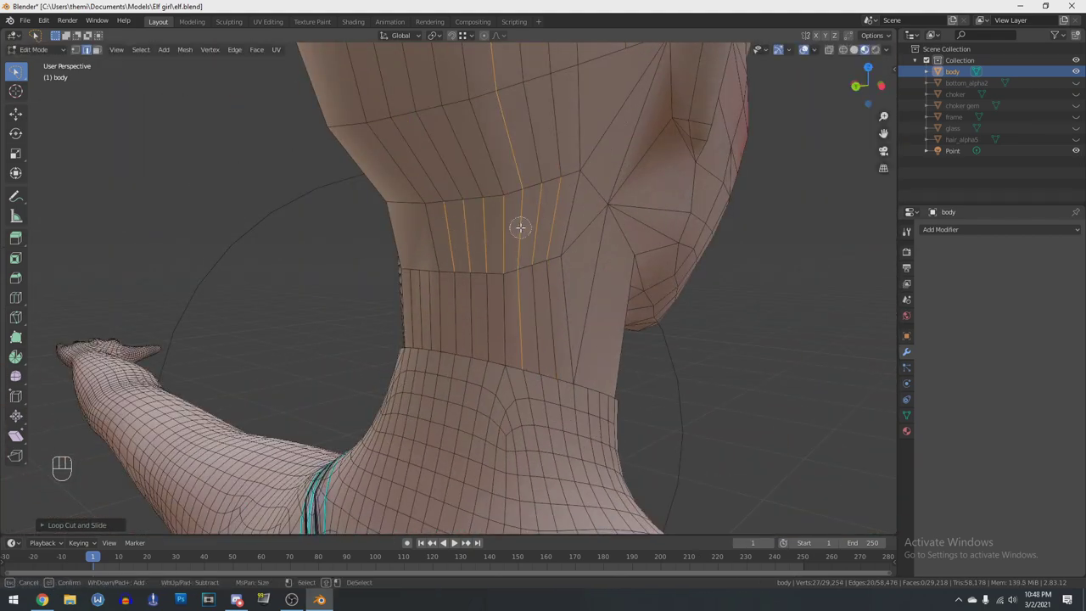
right_click(520, 227)
scroll(517, 246, down, 4)
middle_drag(514, 279, 503, 340)
scroll(509, 407, up, 1)
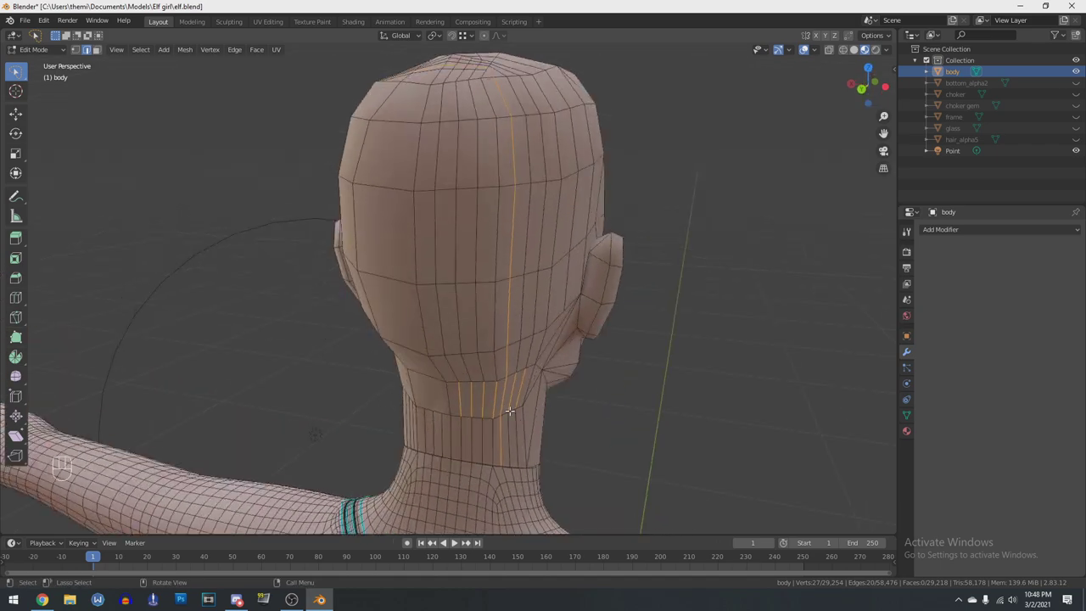
scroll(510, 410, up, 3)
key(c)
mouse_move(521, 364)
mouse_down()
mouse_move(424, 381)
mouse_move(511, 233)
mouse_move(424, 196)
mouse_up()
middle_drag(425, 196, 498, 331)
key(c)
mouse_move(526, 367)
mouse_down()
mouse_move(449, 378)
mouse_move(517, 296)
mouse_up()
middle_drag(517, 296, 488, 361)
scroll(475, 356, up, 1)
key(c)
drag(424, 345, 449, 293)
mouse_move(358, 243)
mouse_down()
mouse_move(401, 285)
mouse_move(360, 248)
mouse_up()
right_click(359, 248)
mouse_move(476, 339)
middle_down()
mouse_move(543, 314)
mouse_move(517, 323)
mouse_move(552, 348)
mouse_move(558, 373)
mouse_move(562, 325)
mouse_move(646, 246)
mouse_move(625, 381)
mouse_move(637, 412)
mouse_move(432, 360)
mouse_move(488, 352)
middle_up()
scroll(543, 322, down, 2)
key(x)
click(566, 343)
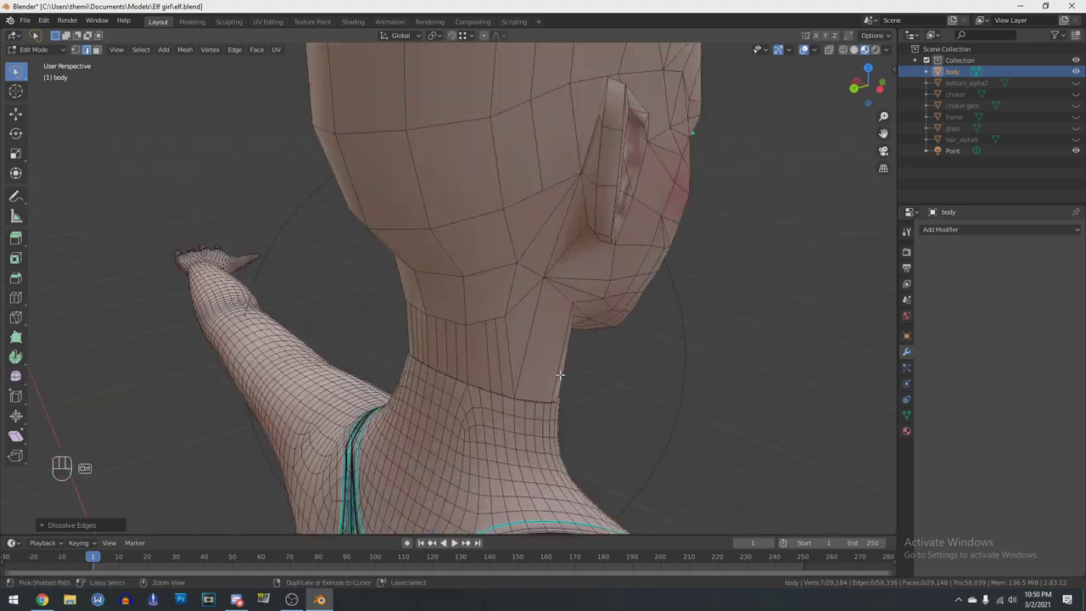
key(ctrl+z)
key(ctrl+shift+z)
scroll(611, 399, up, 3)
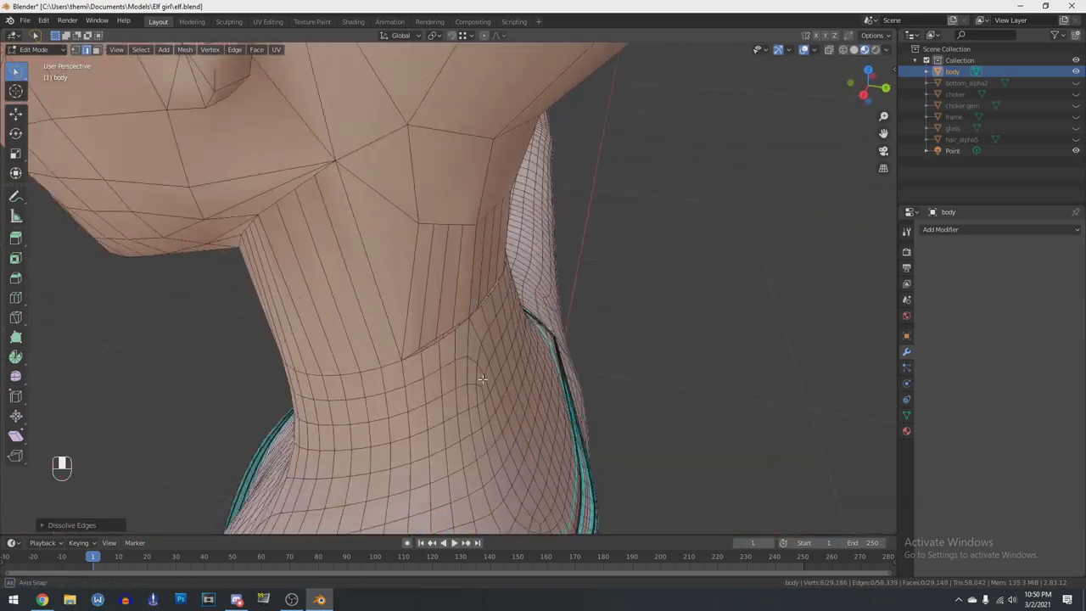
key(ctrl+s)
Merge the matching head and body vertex pairs along the back of the neck seam and save the file
key(1)
key(m)
click(514, 347)
key(m)
click(548, 327)
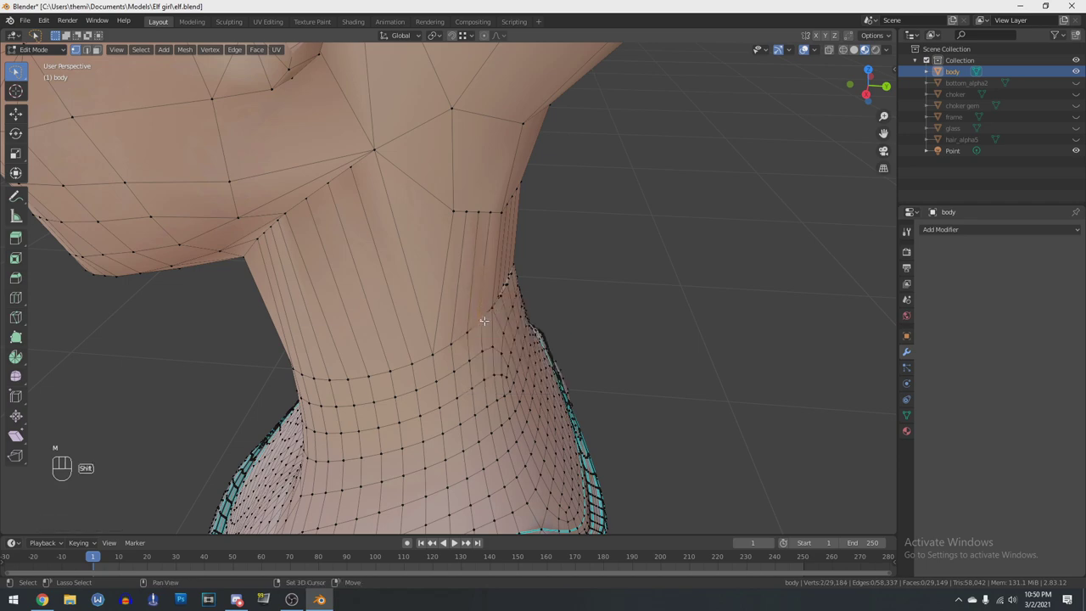
key(ctrl+z)
key(ctrl+z)
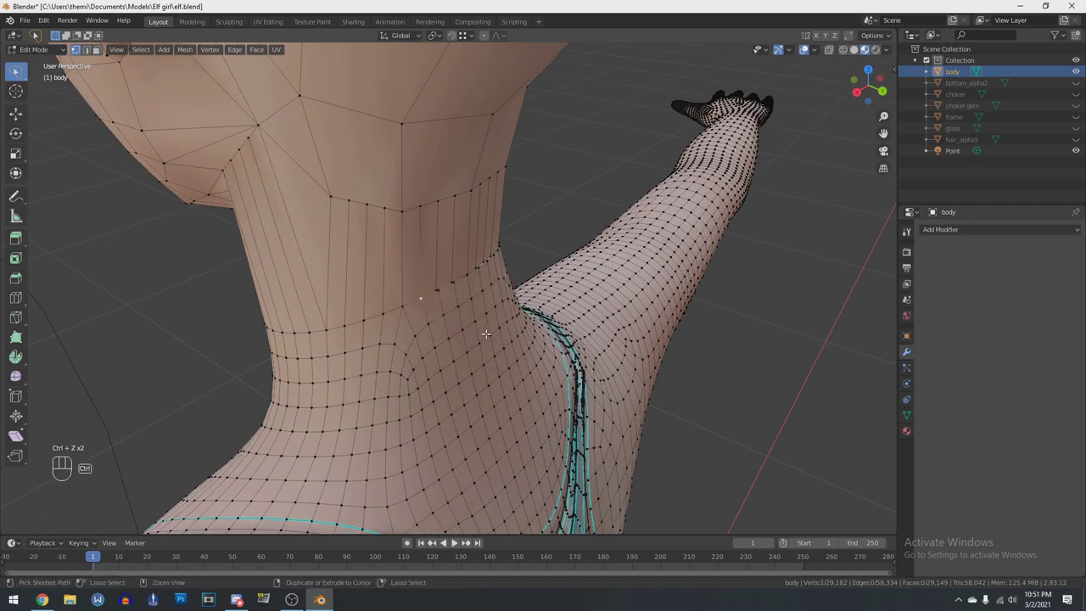
middle_drag(441, 293, 355, 223)
key(m)
click(469, 287)
middle_drag(469, 287, 453, 305)
key(ctrl+s)
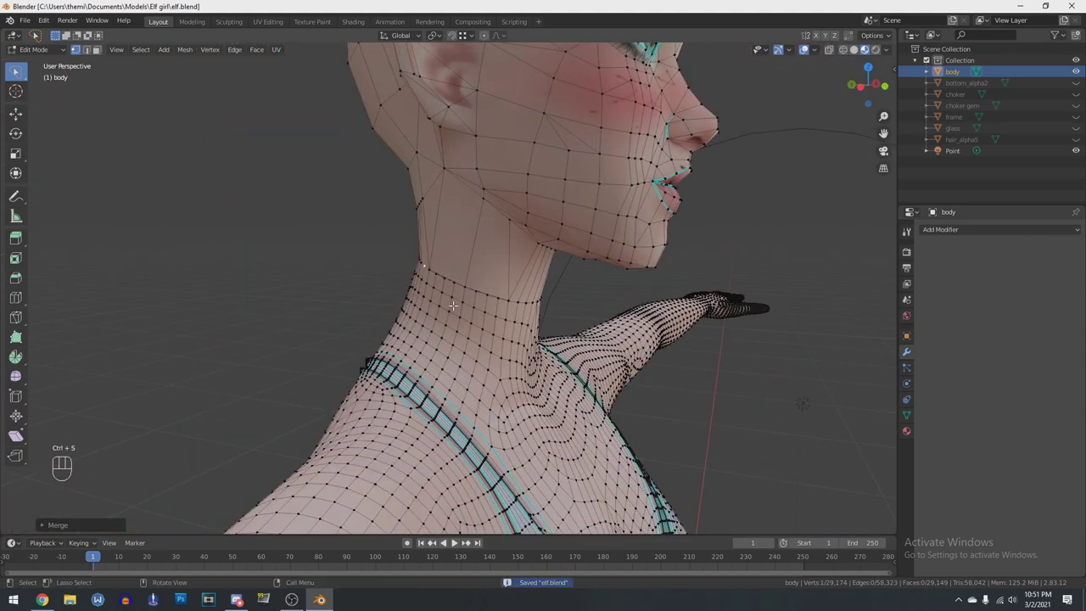
Add vertical loop cuts down the side of the neck below the ear and dissolve their surplus edges on the head
scroll(453, 306, up, 4)
key(ctrl+r)
key(ctrl+r)
right_click(482, 104)
key(2)
key(ctrl+r)
middle_drag(461, 191, 542, 254)
key(x)
click(458, 266)
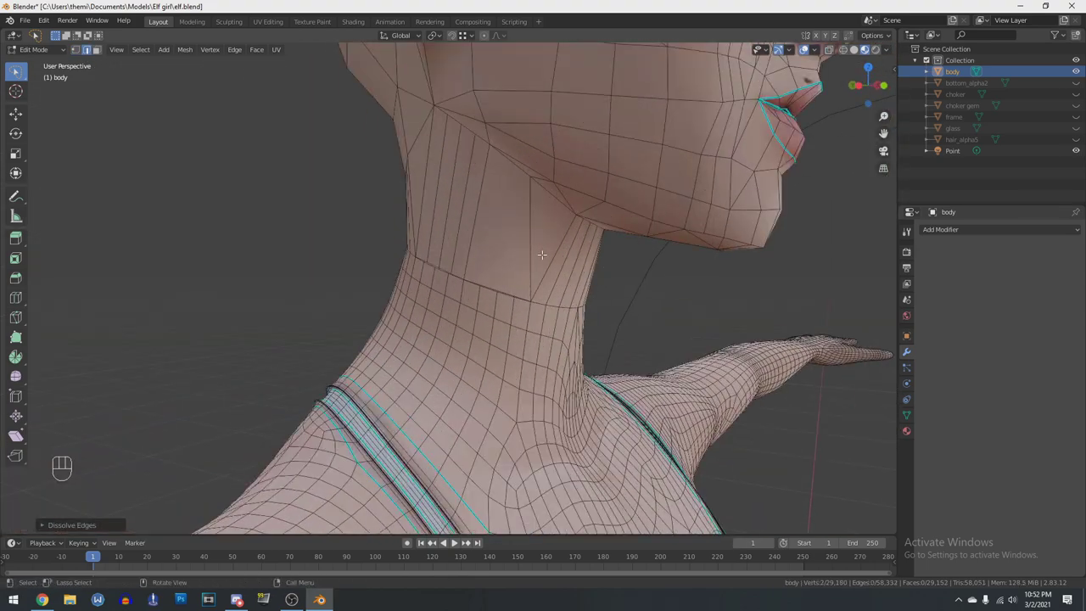
Cut two more loops into the side of the neck under the jaw and dissolve their excess edges across the face
key(ctrl+r)
click(515, 190)
key(ctrl+r)
click(515, 164)
middle_drag(516, 165, 516, 204)
key(x)
click(549, 241)
Merge the newly cut head vertices with the body vertices along the side of the neck seam
click(76, 50)
key(m)
click(537, 361)
key(m)
click(555, 352)
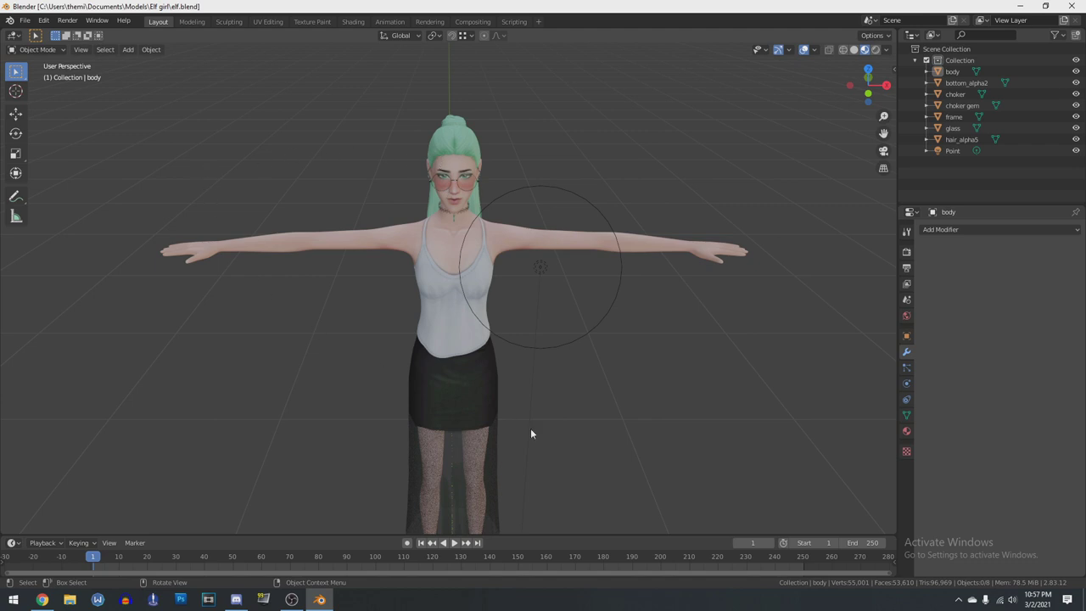
middle_drag(573, 509, 649, 402)
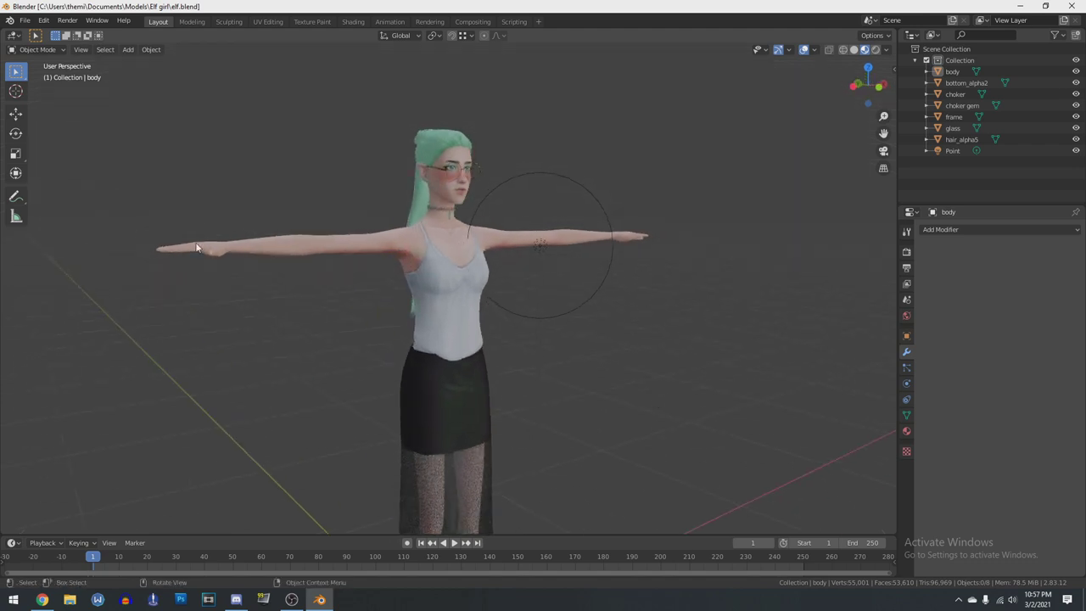
middle_drag(582, 378, 649, 386)
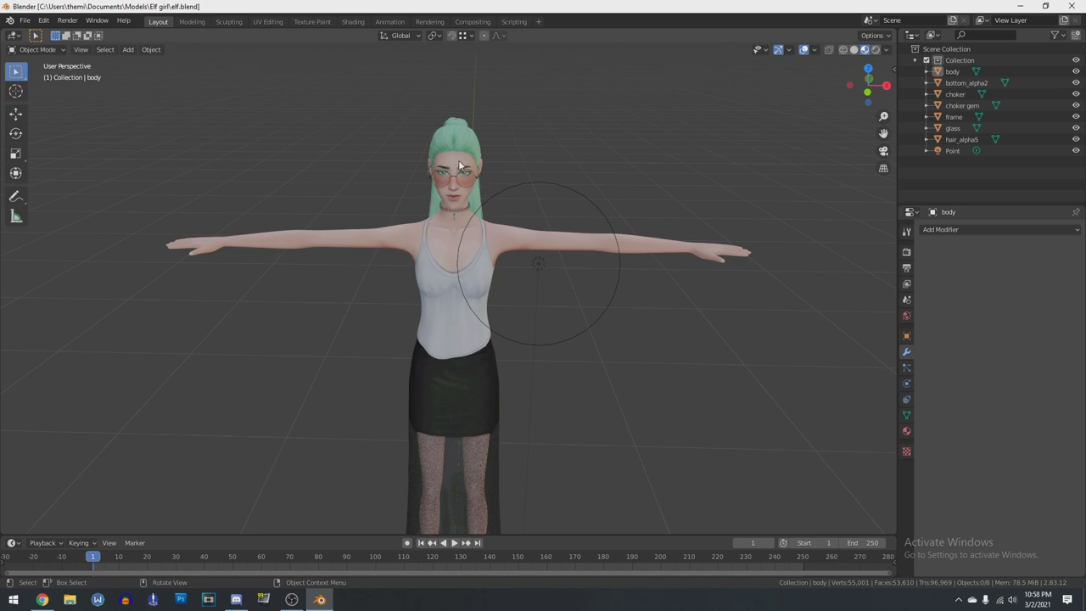
scroll(458, 419, down, 4)
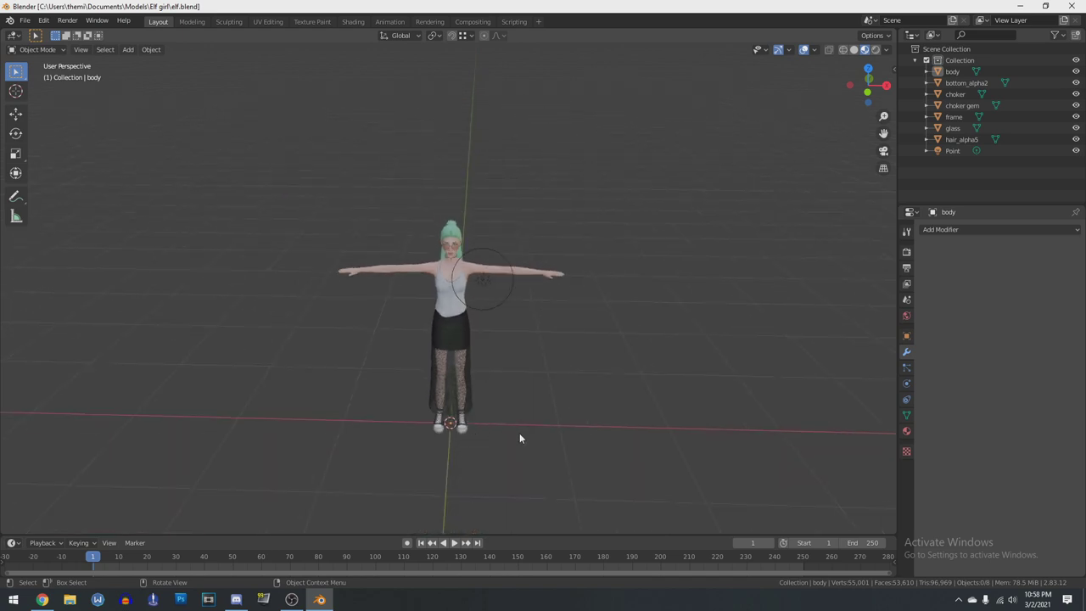
scroll(505, 429, up, 3)
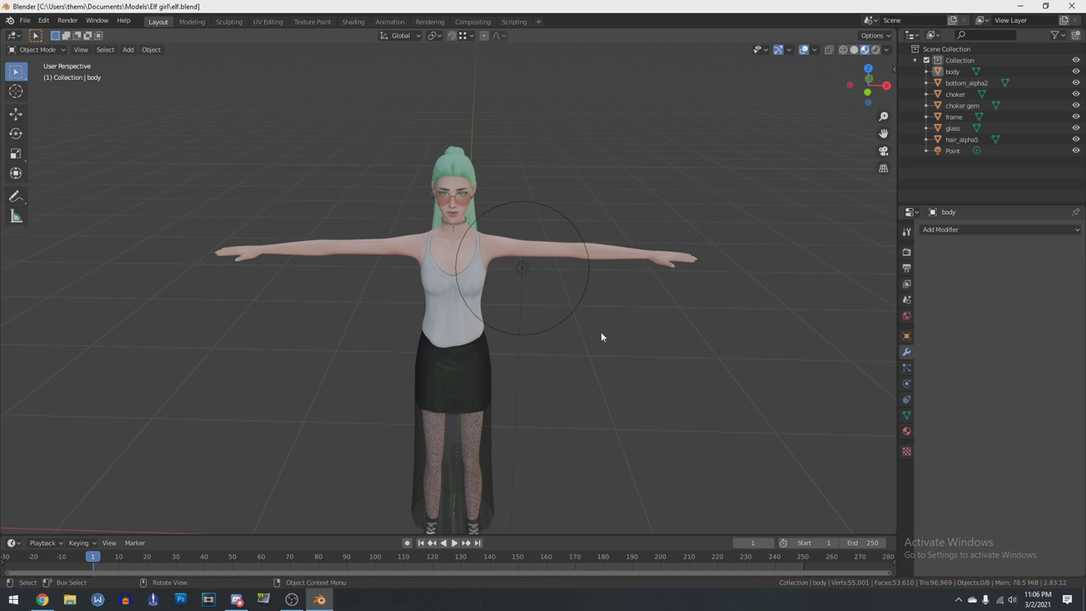
mouse_move(582, 358)
middle_down()
mouse_move(601, 354)
mouse_move(578, 361)
middle_up()
Join all the meshes from body through hair_alpha5 into a single object, leaving the point light separate
click(956, 71)
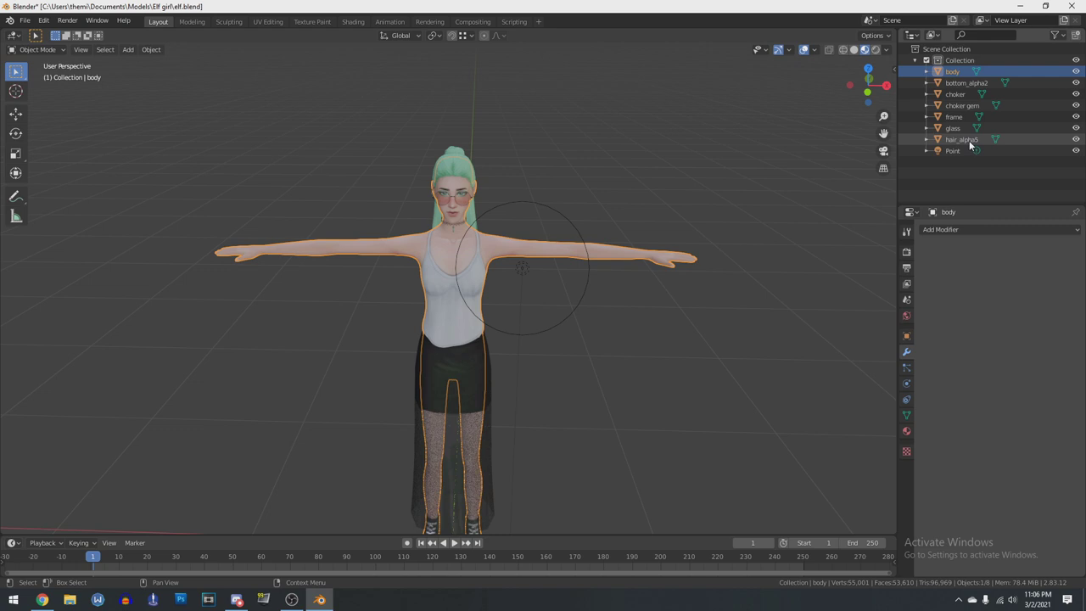
shift+click(969, 140)
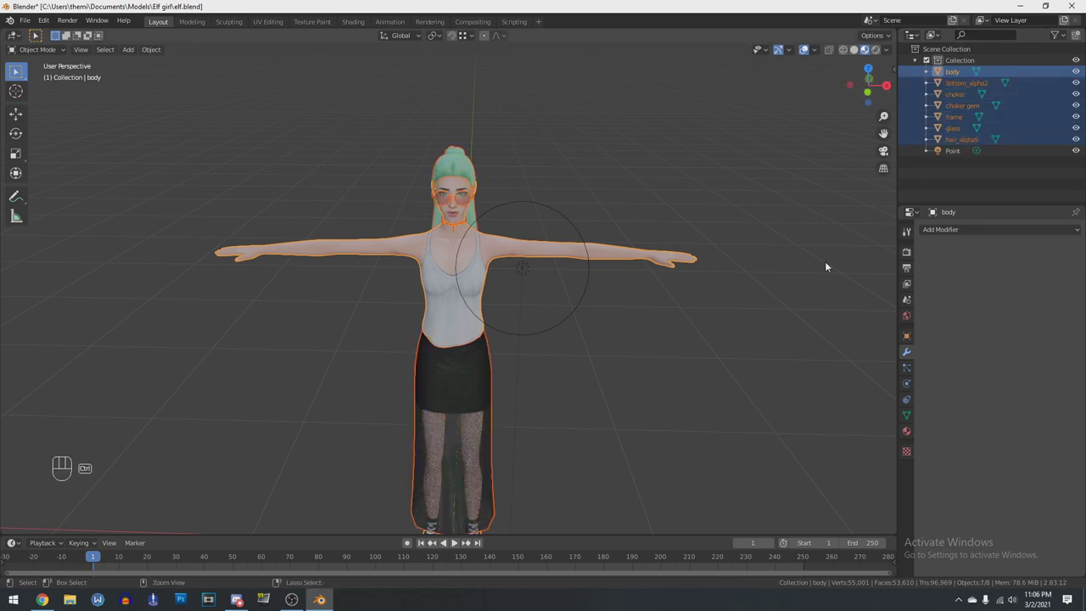
key(ctrl+j)
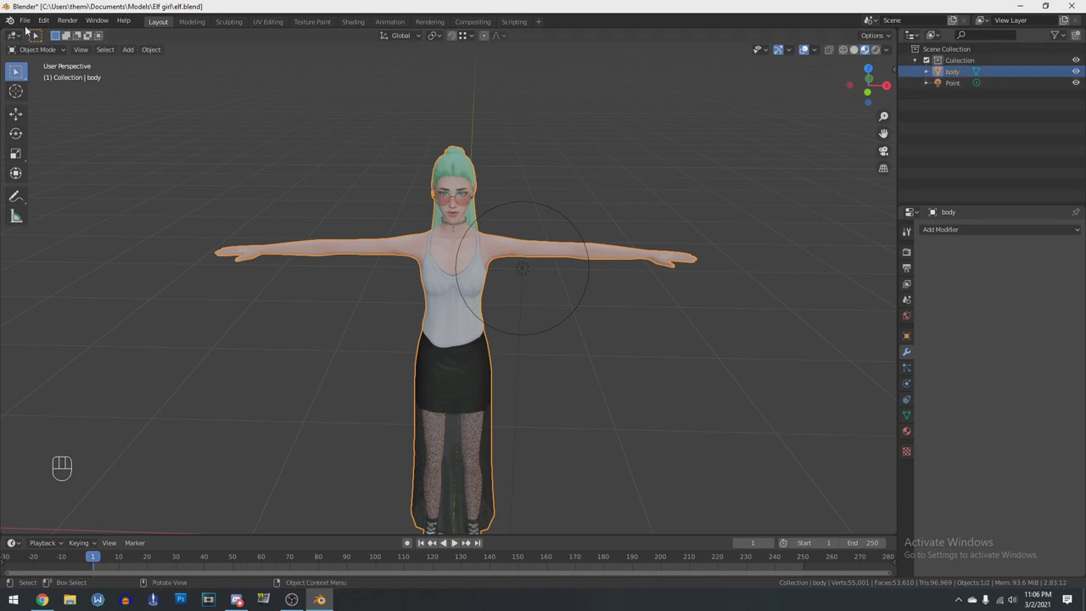
Export the joined character as the Wavefront file elf.obj in the Elf girl folder
click(27, 21)
mouse_move(82, 182)
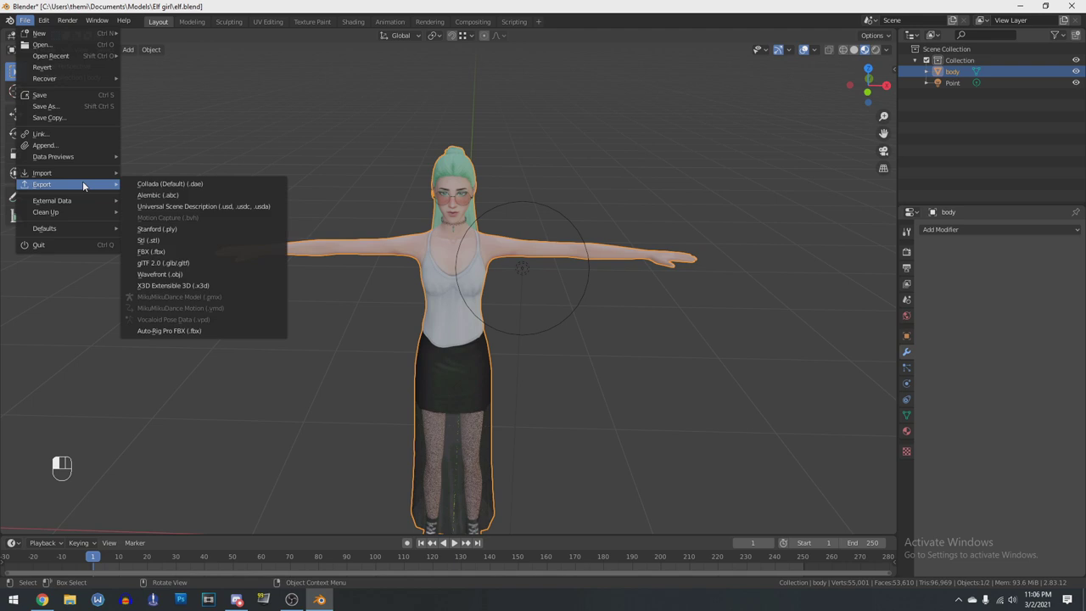
click(176, 274)
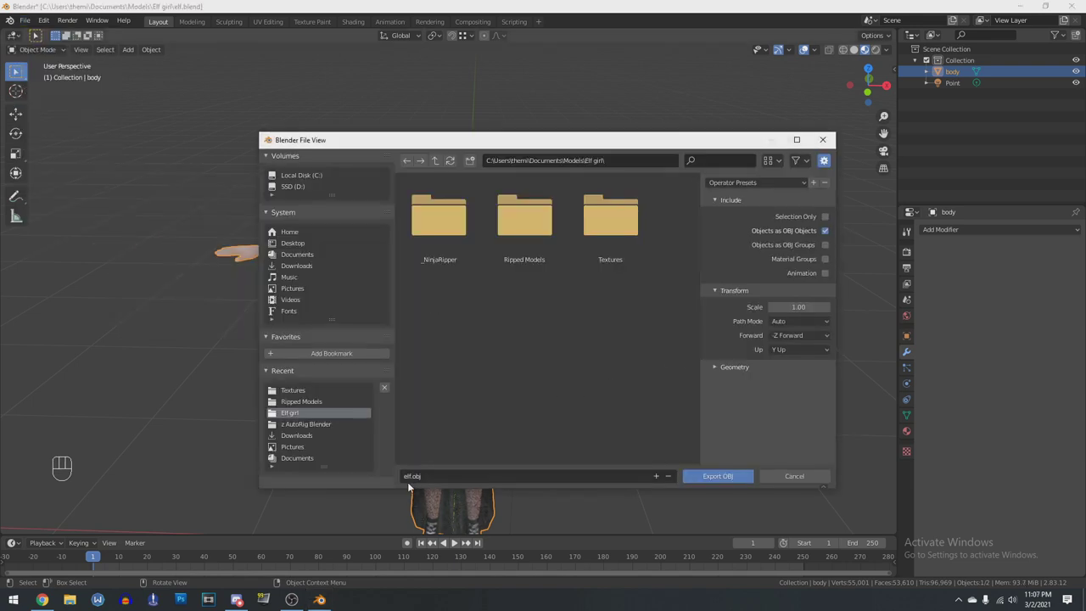
click(697, 477)
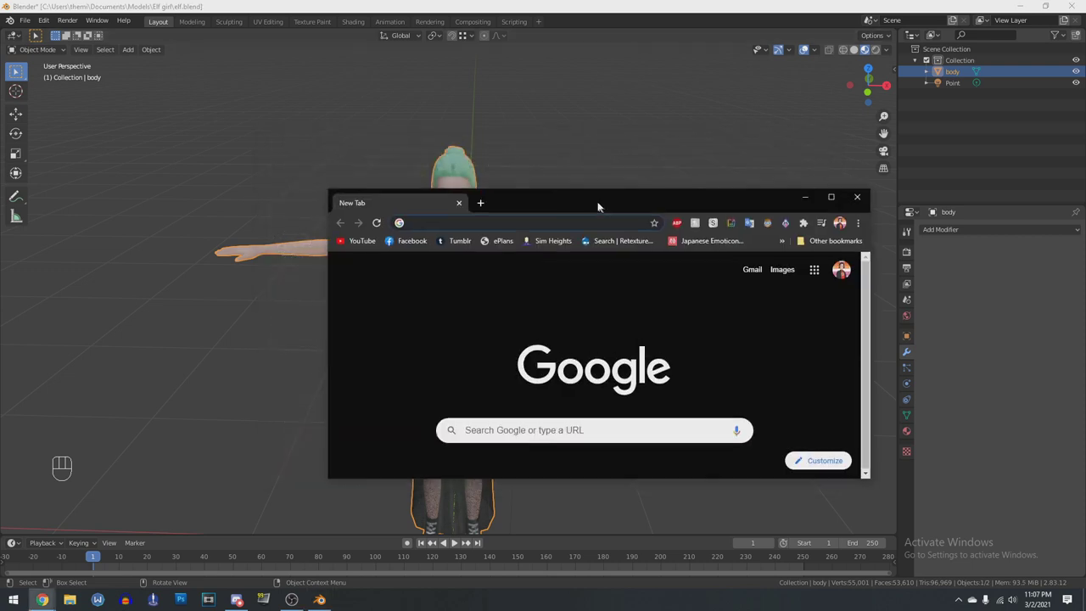
Switch to Chrome, open mixamo.com in a maximized window and log in
drag(597, 203, 495, 1)
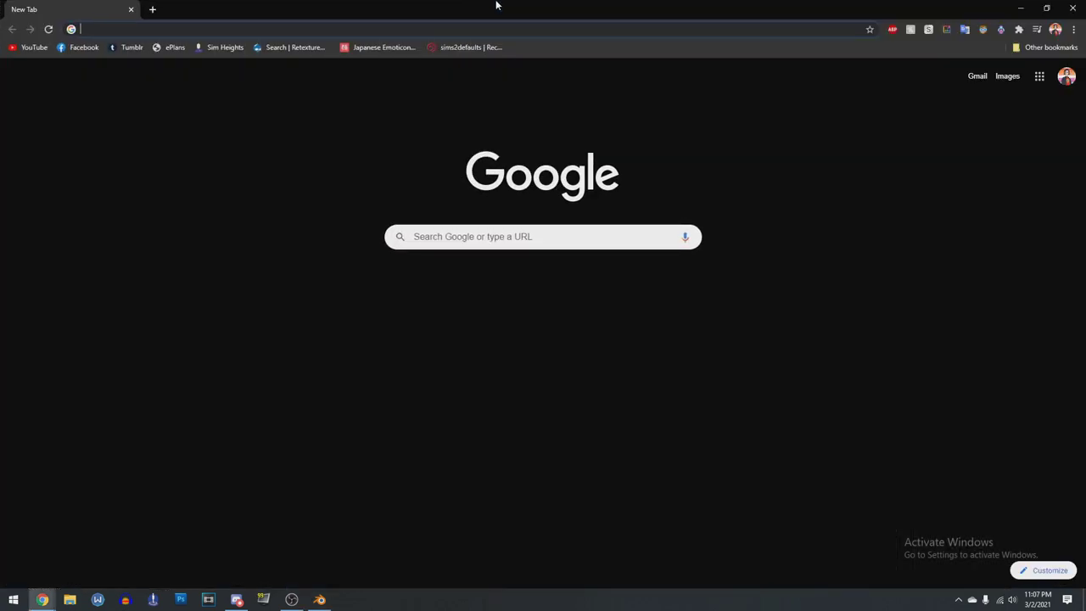
text(mixa)
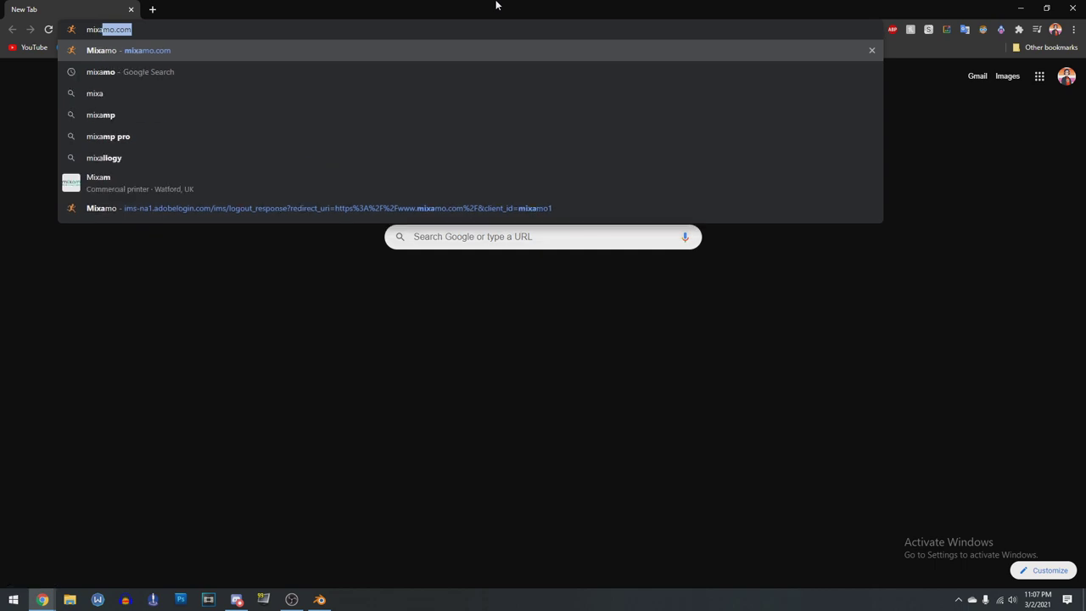
key(Return)
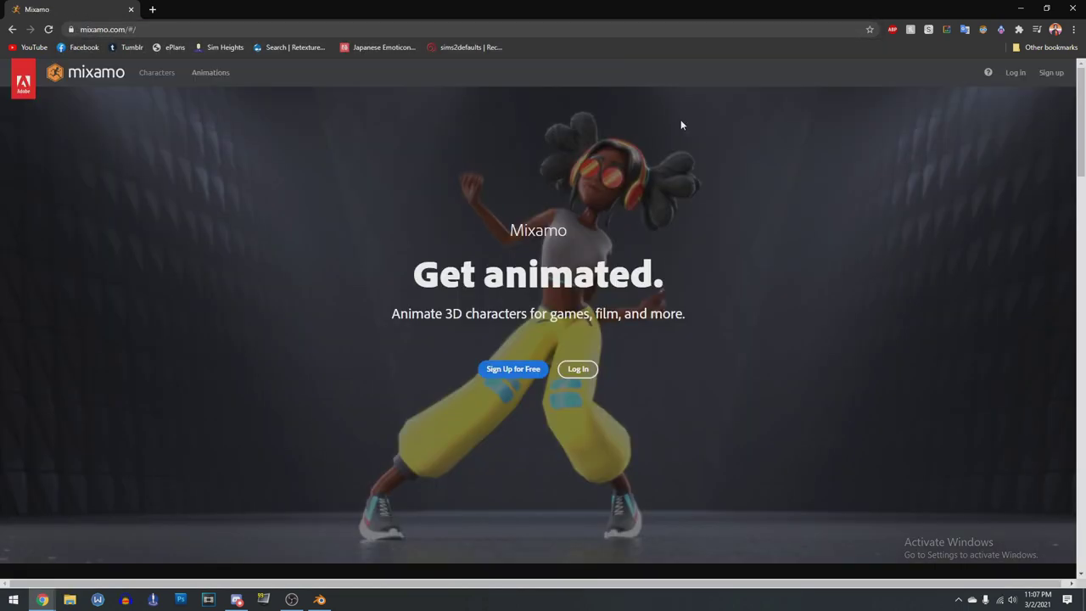
click(594, 373)
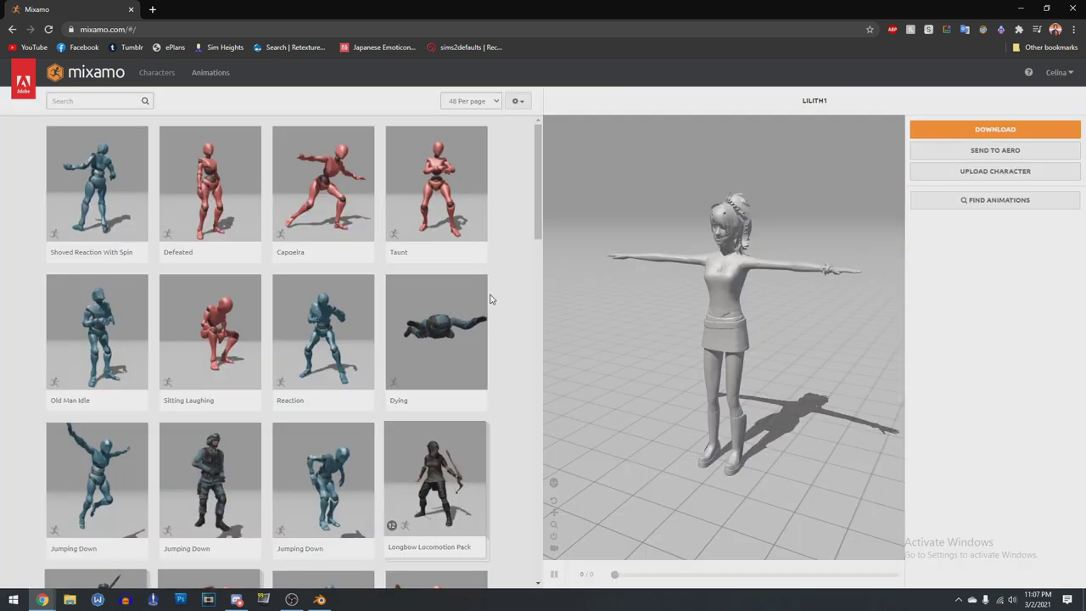
Upload elf.obj from the Elf girl folder to Mixamo as a new character
click(1008, 171)
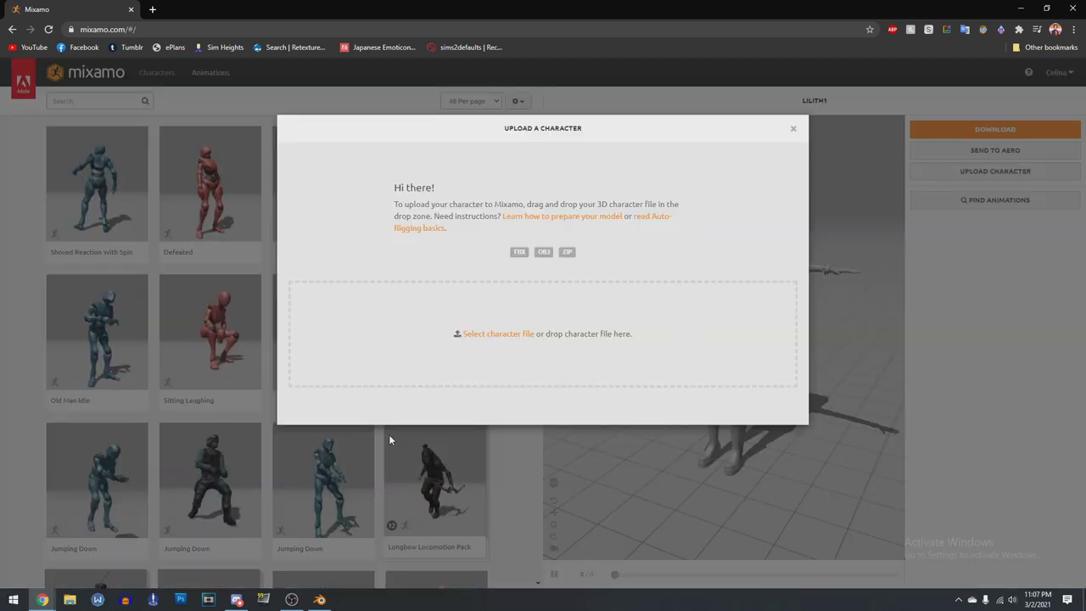
click(498, 333)
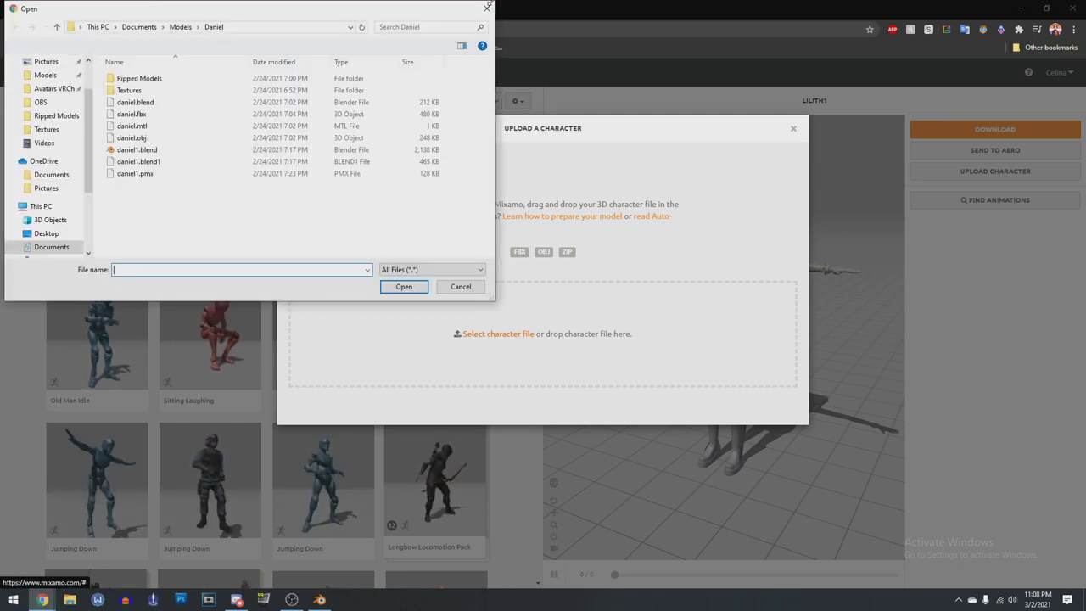
click(486, 8)
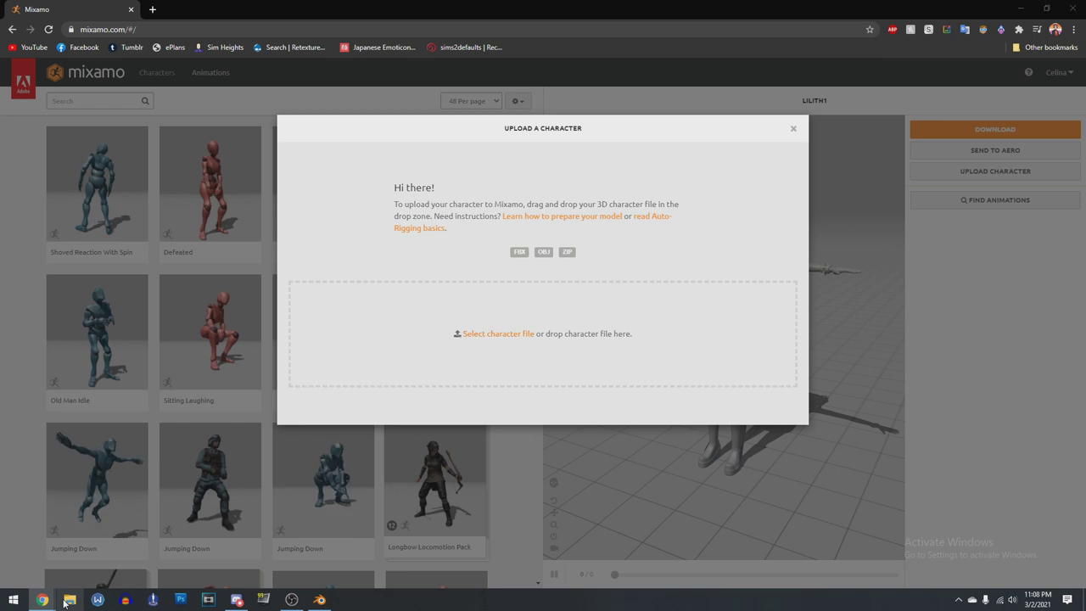
key(super+e)
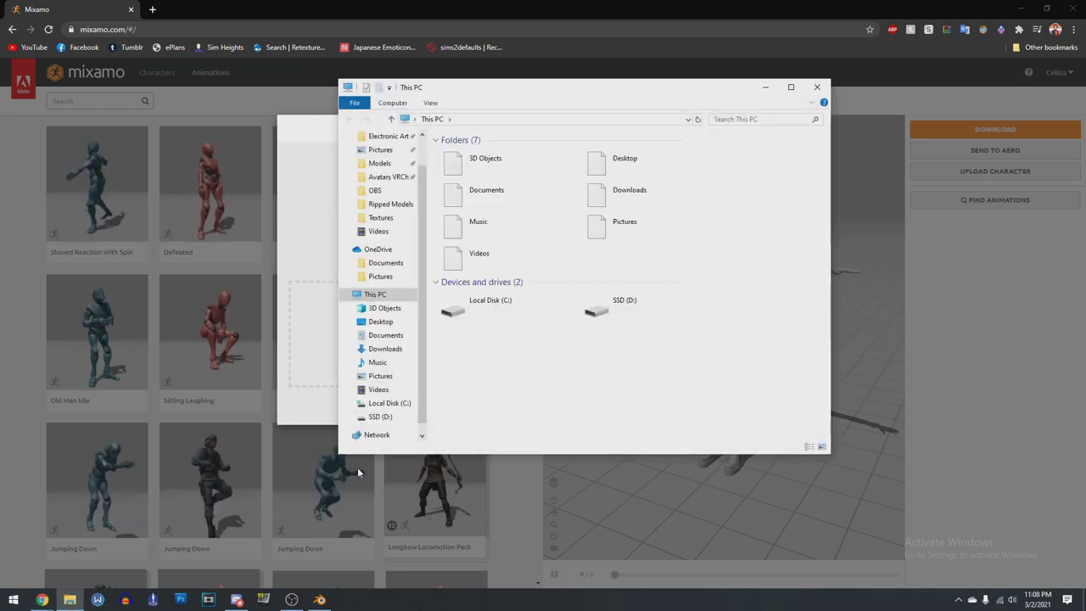
drag(582, 101, 769, 108)
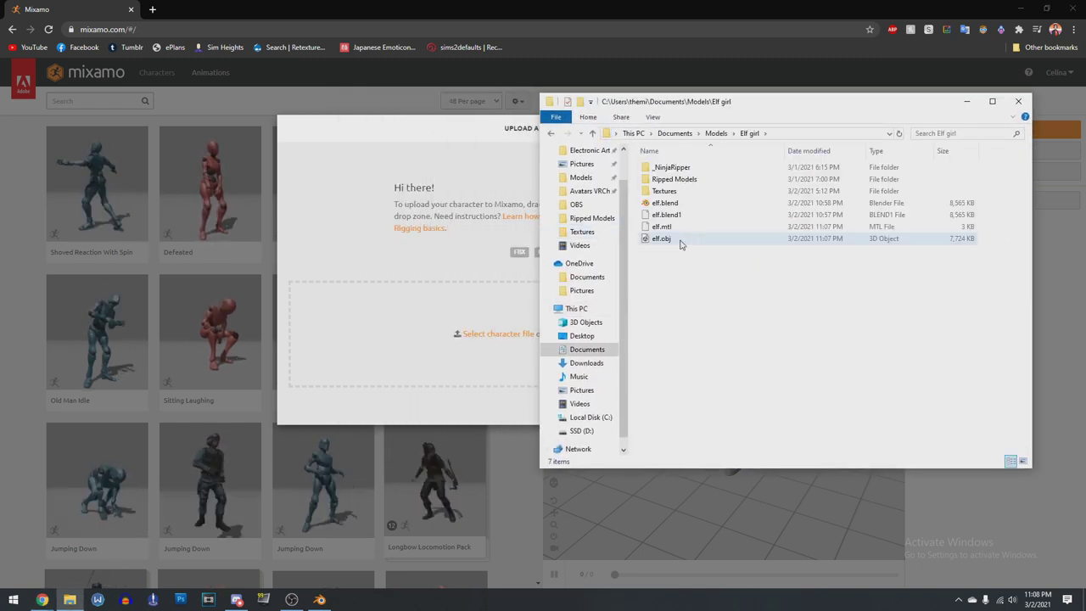
drag(681, 243, 472, 334)
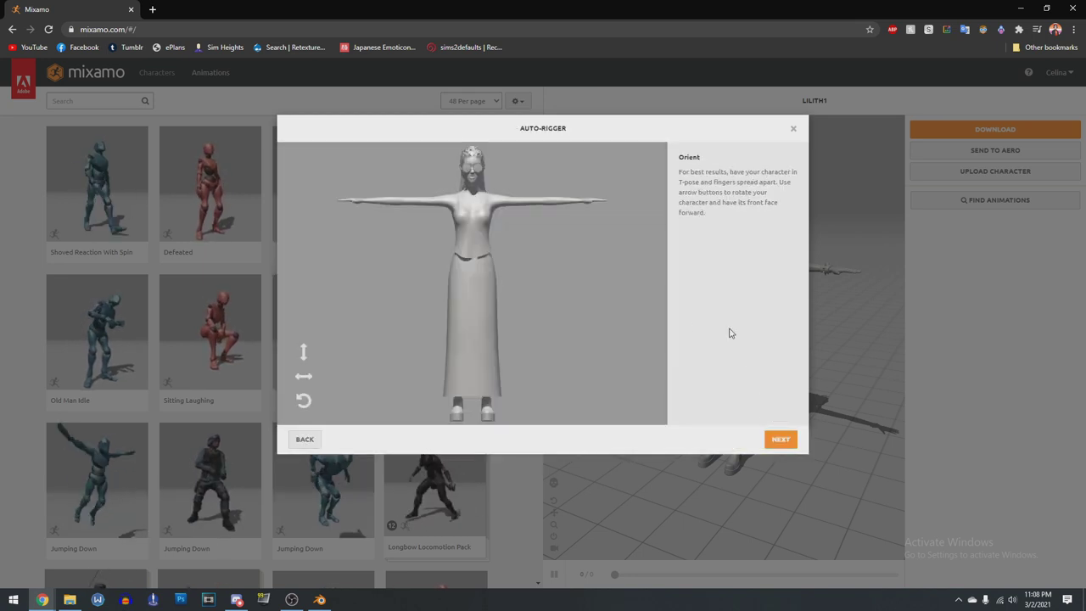
Accept the character's orientation and place the auto-rigger's chin, wrist, elbow, knee and groin markers with symmetry on
click(779, 440)
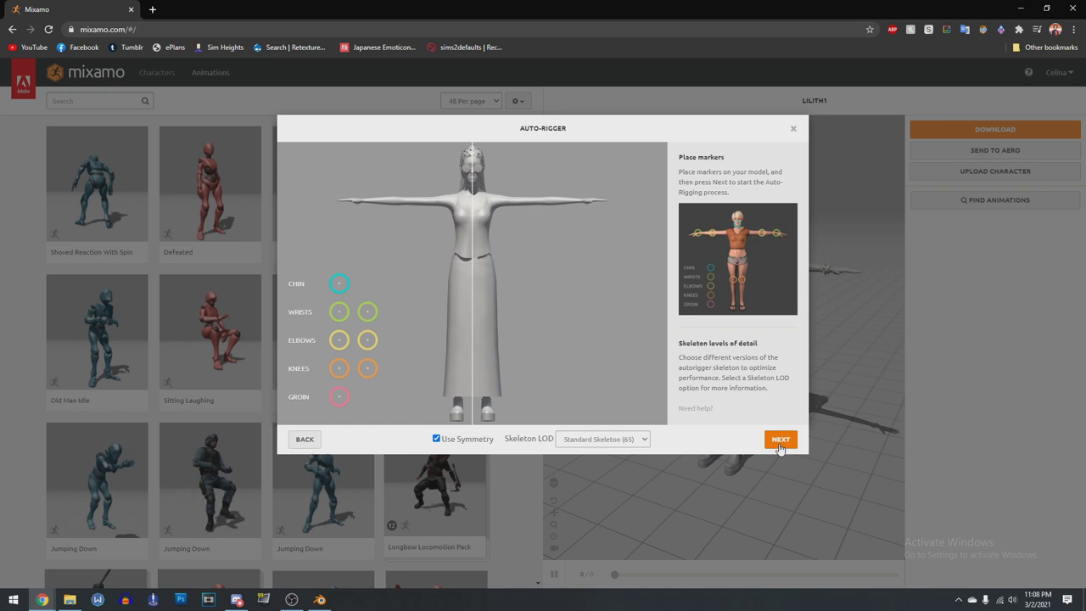
mouse_move(338, 290)
mouse_down()
mouse_move(395, 286)
mouse_move(473, 180)
mouse_up()
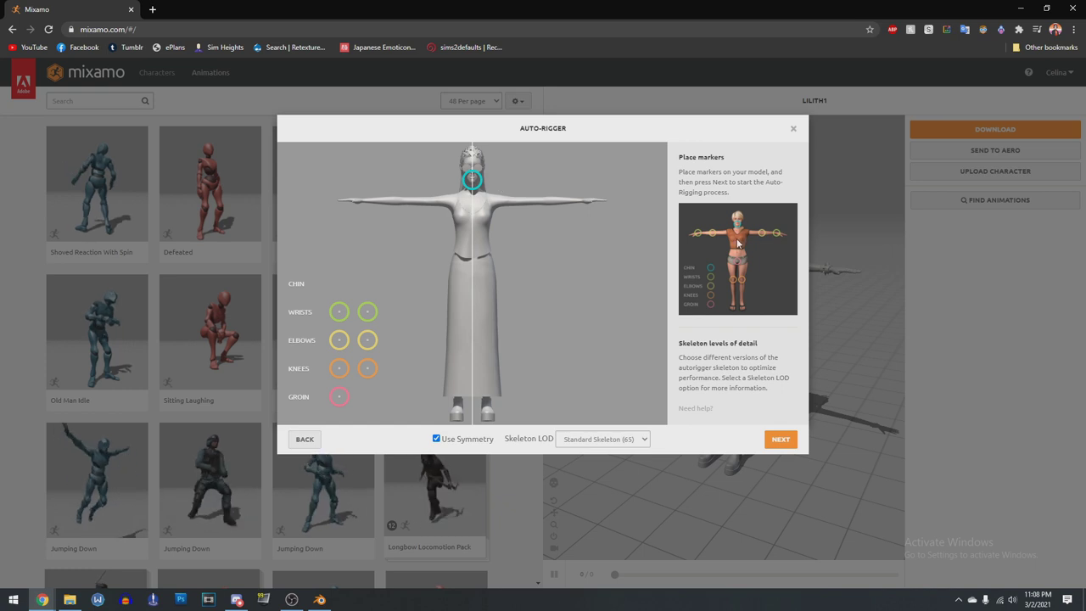
drag(351, 309, 363, 207)
drag(341, 340, 401, 199)
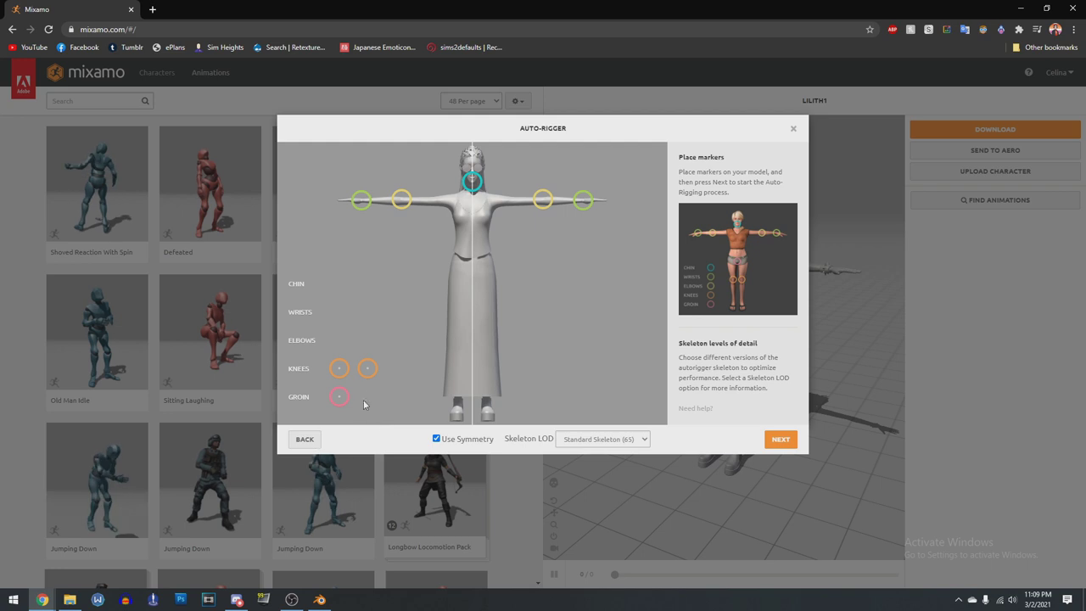
drag(338, 371, 459, 330)
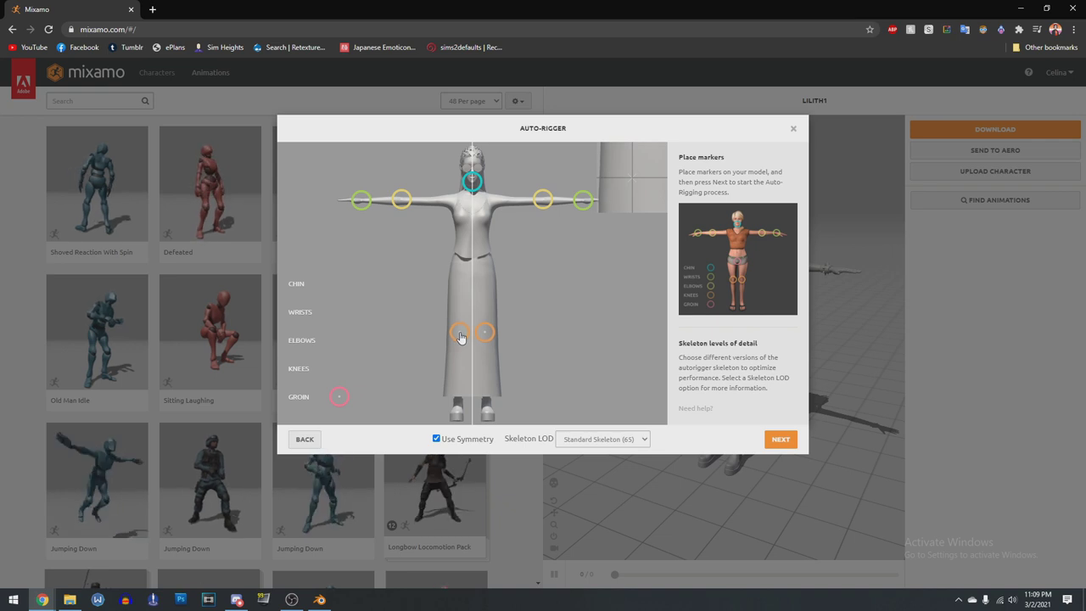
drag(461, 338, 460, 336)
drag(339, 396, 471, 279)
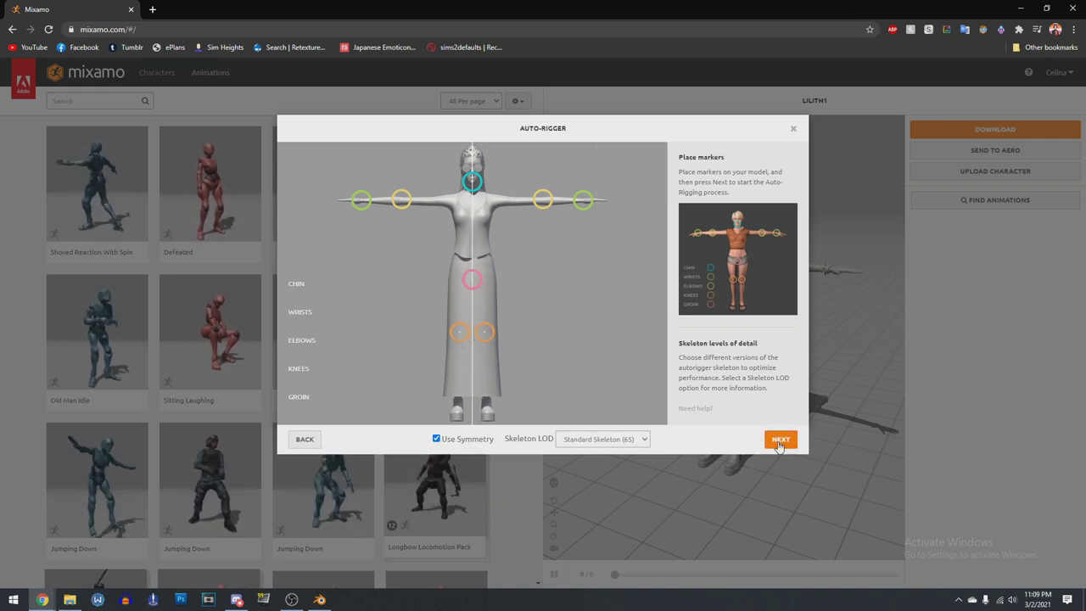
Run the auto-rigger, accept the rigged elf and download it as FBX Binary(.fbx) in T-pose
click(778, 442)
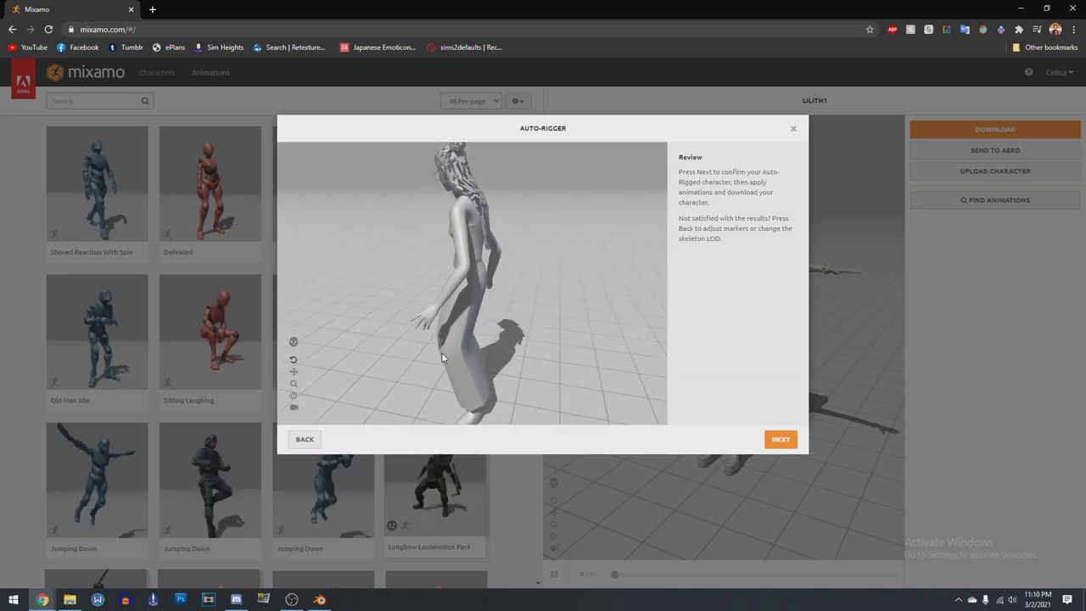
click(772, 440)
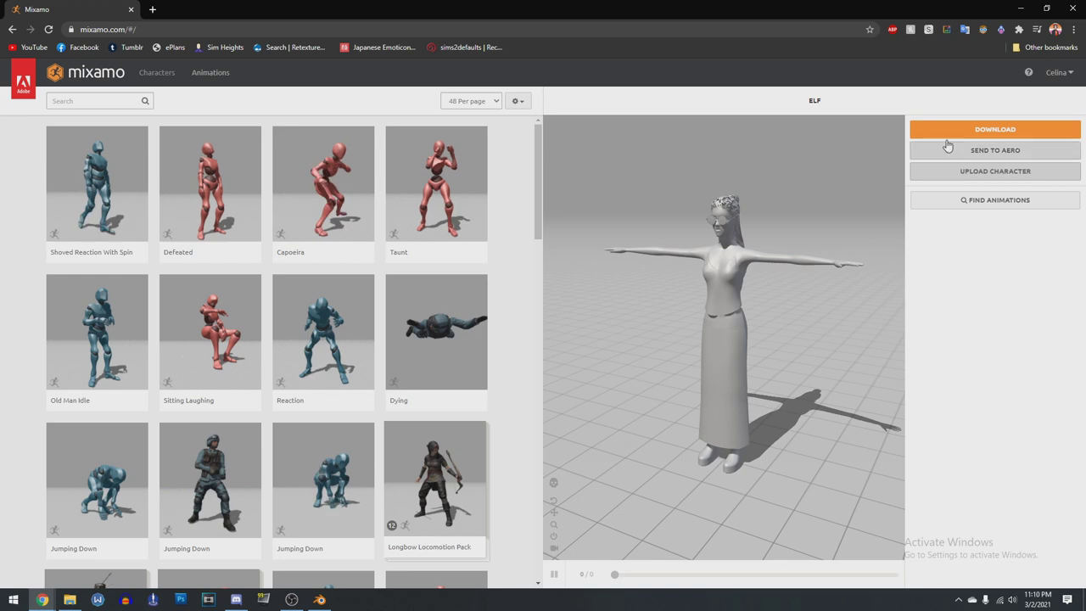
click(947, 132)
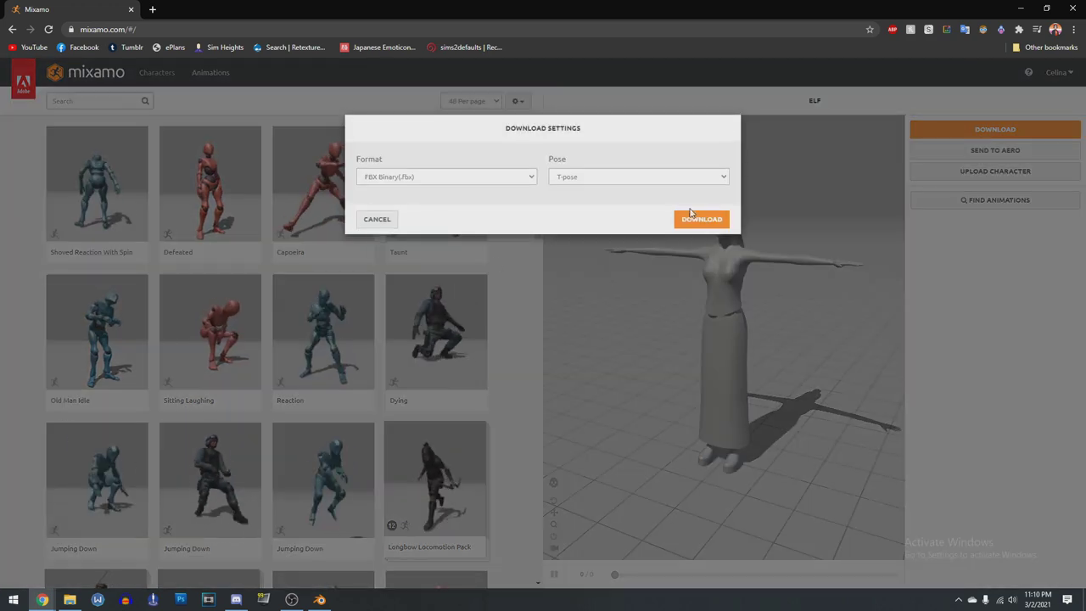
click(702, 219)
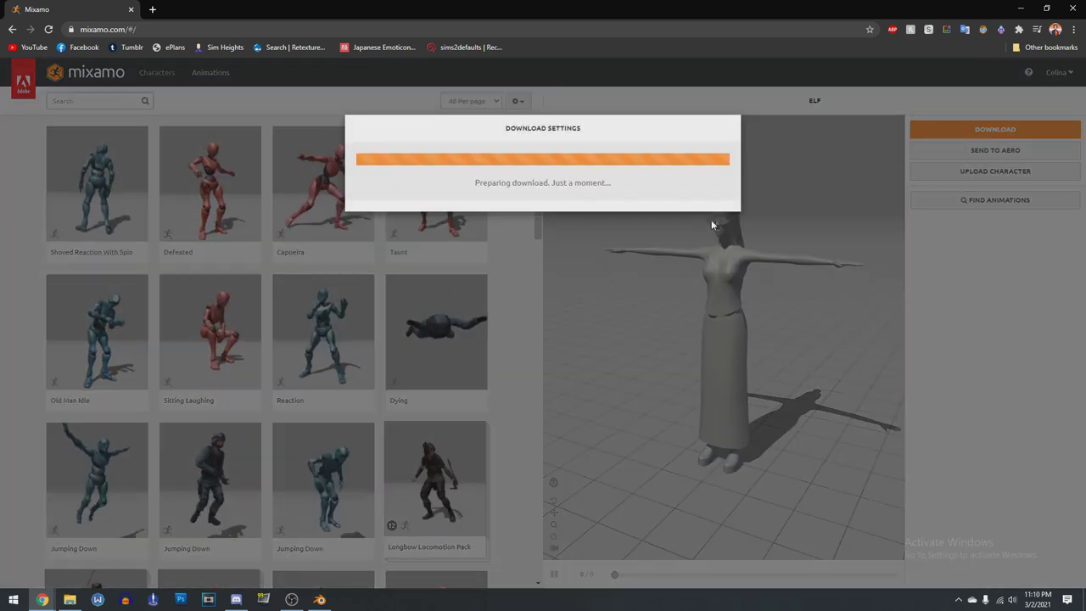
Show the downloaded elf.fbx in its folder and move it from Downloads into the Elf girl folder
click(122, 573)
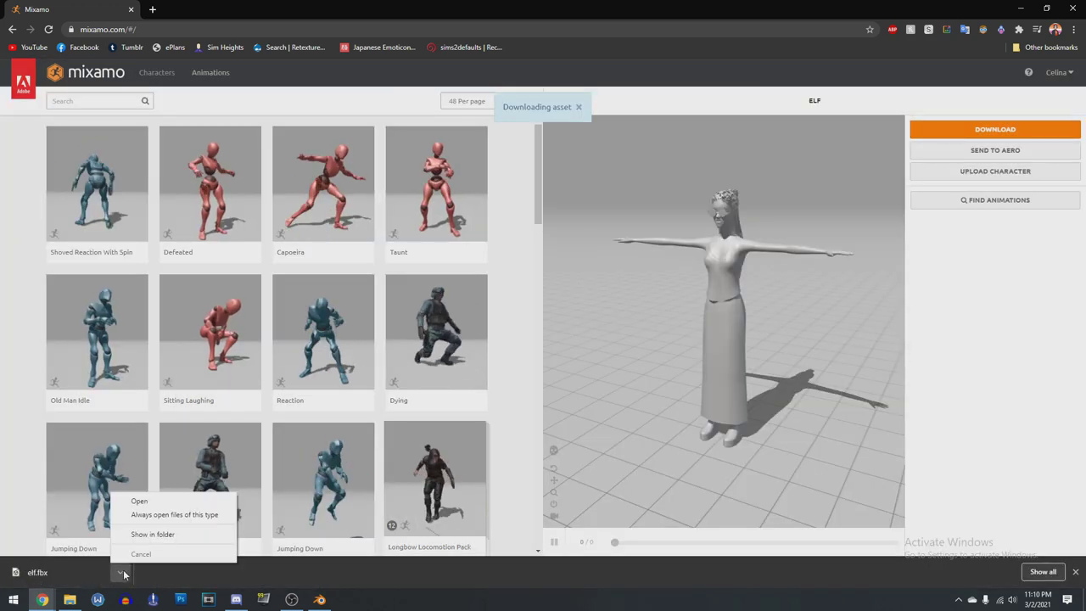
click(164, 536)
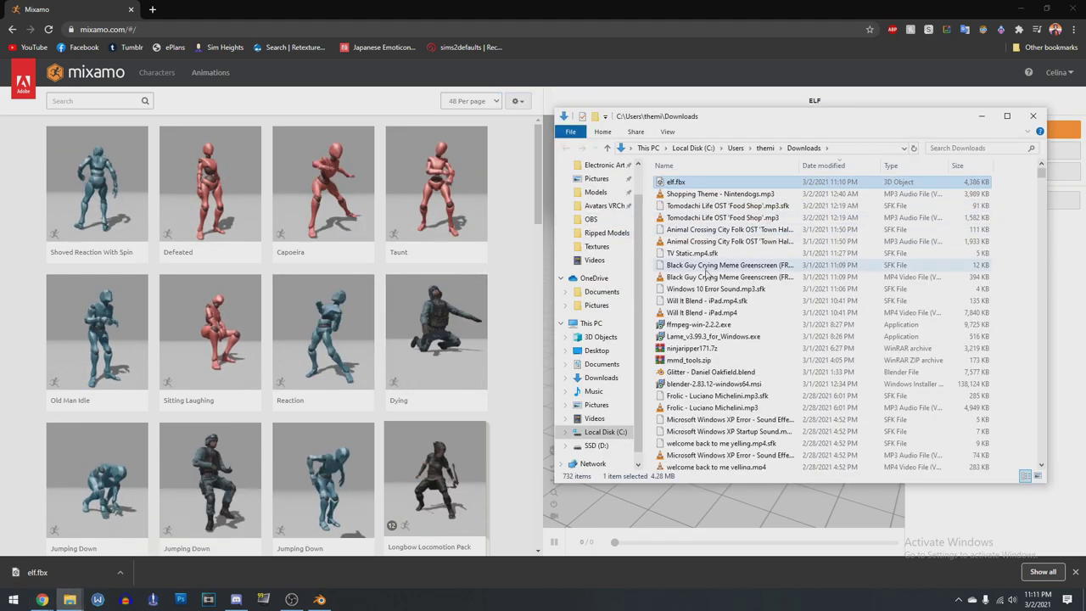
click(166, 560)
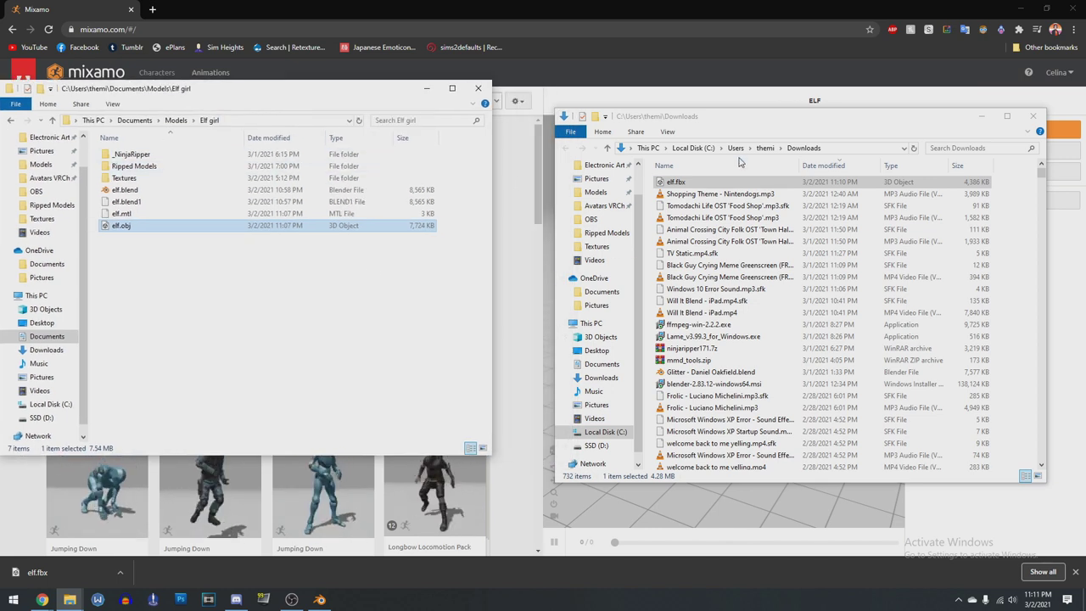
drag(716, 187, 314, 316)
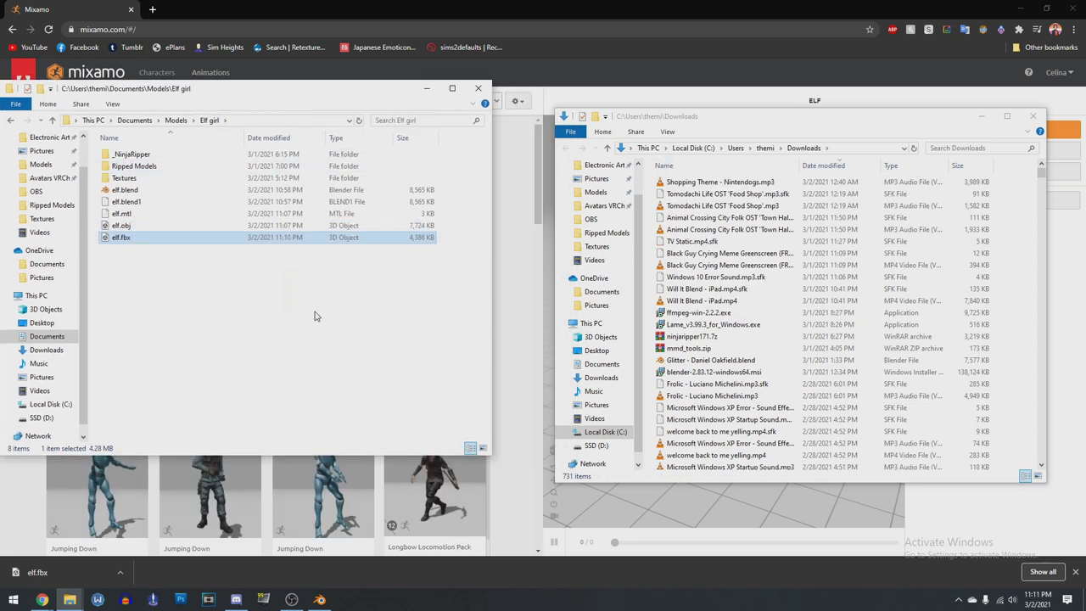
Switch to Blender and import elf.fbx from the Elf girl folder with the default FBX settings
click(320, 600)
click(28, 23)
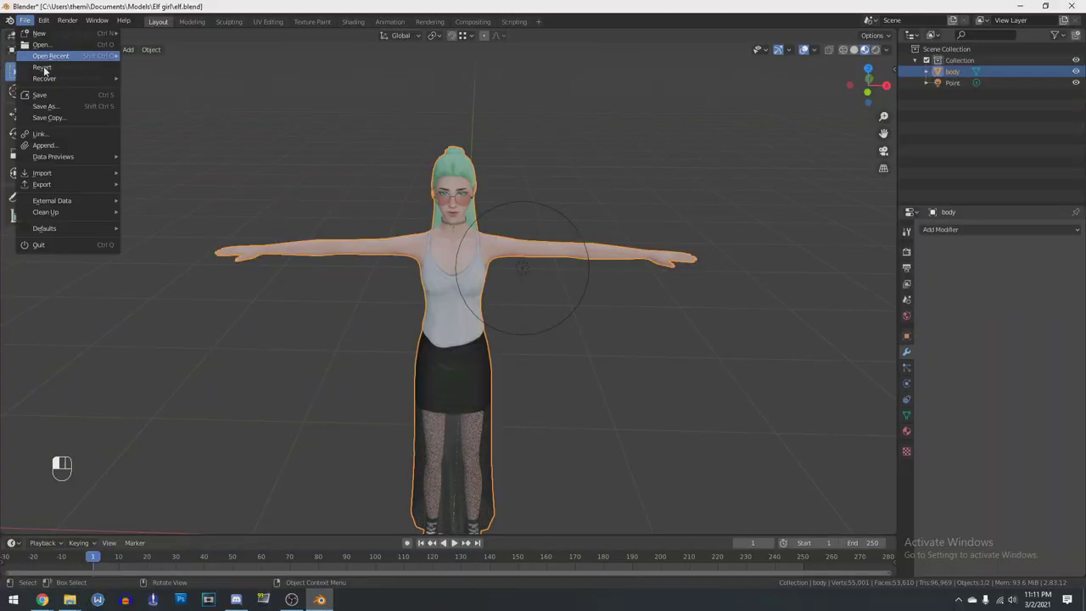
mouse_move(52, 175)
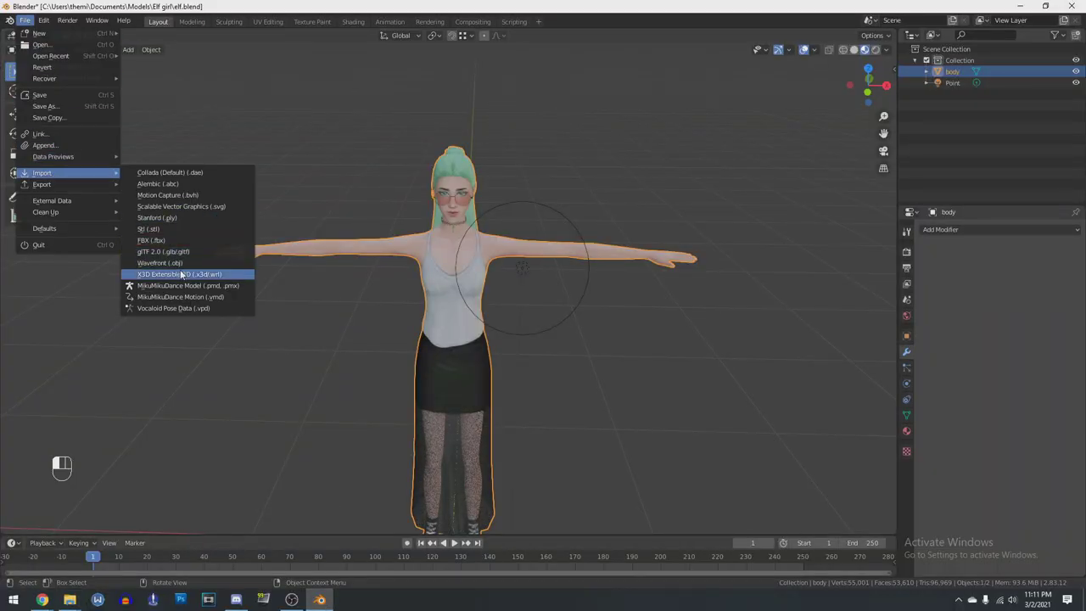
click(166, 243)
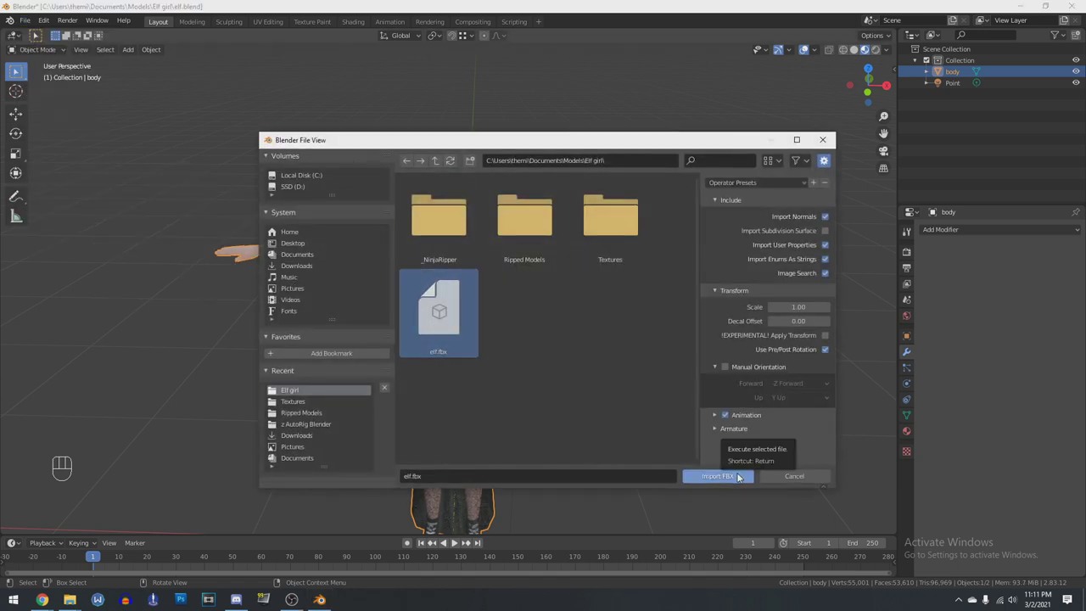
click(738, 476)
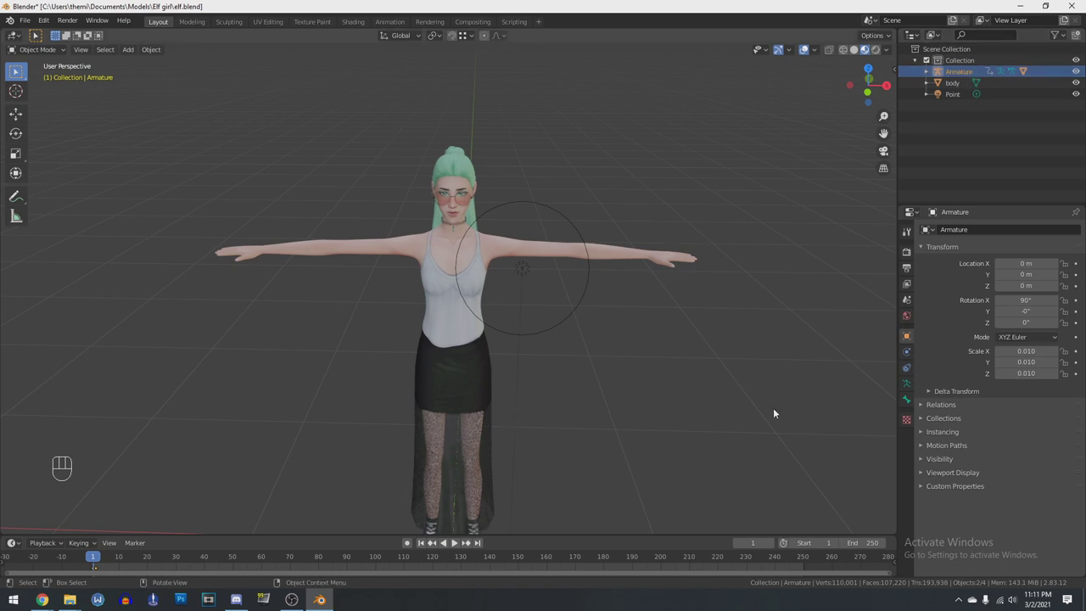
Examine the imported armature at the world origin between the character's feet and compare its size with the body
scroll(544, 412, down, 3)
scroll(541, 414, up, 2)
shift+middle_drag(539, 416, 553, 282)
scroll(581, 390, up, 8)
shift+middle_drag(584, 519, 537, 396)
scroll(501, 339, up, 5)
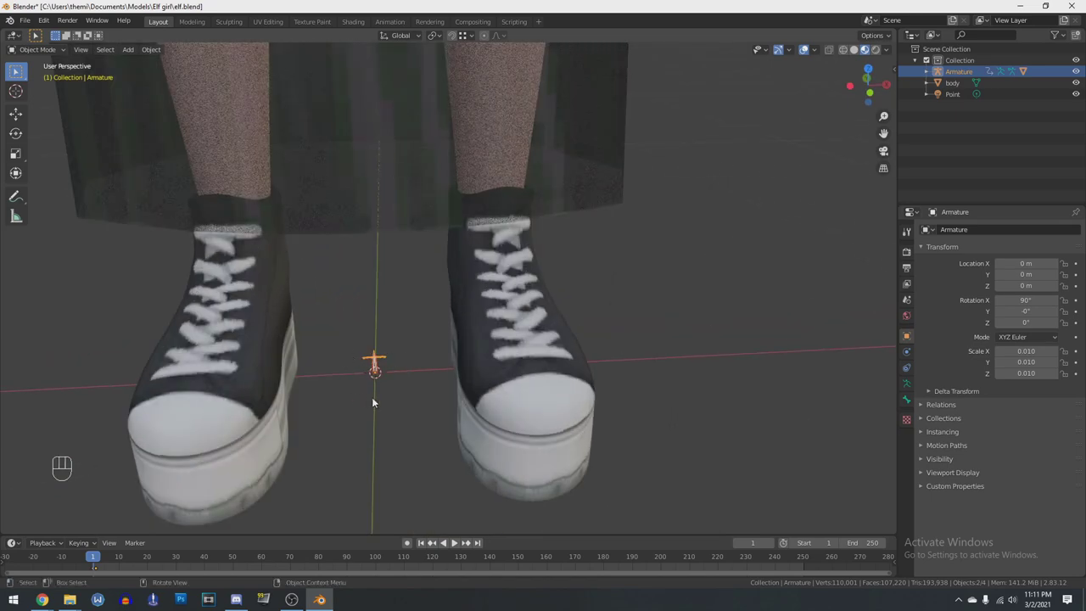
scroll(463, 310, down, 6)
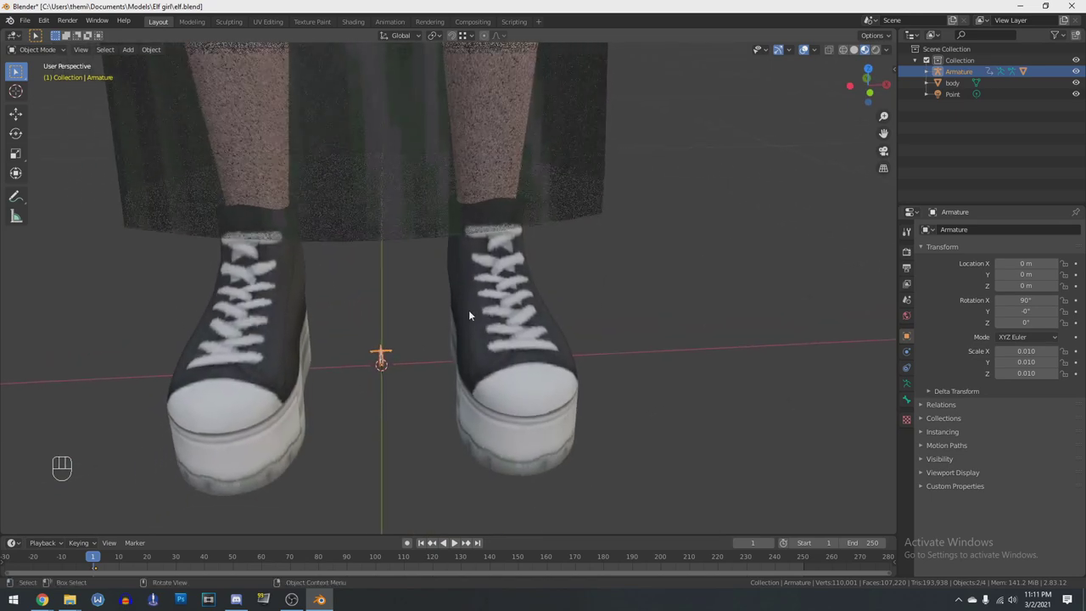
scroll(498, 316, down, 6)
shift+middle_drag(483, 259, 517, 359)
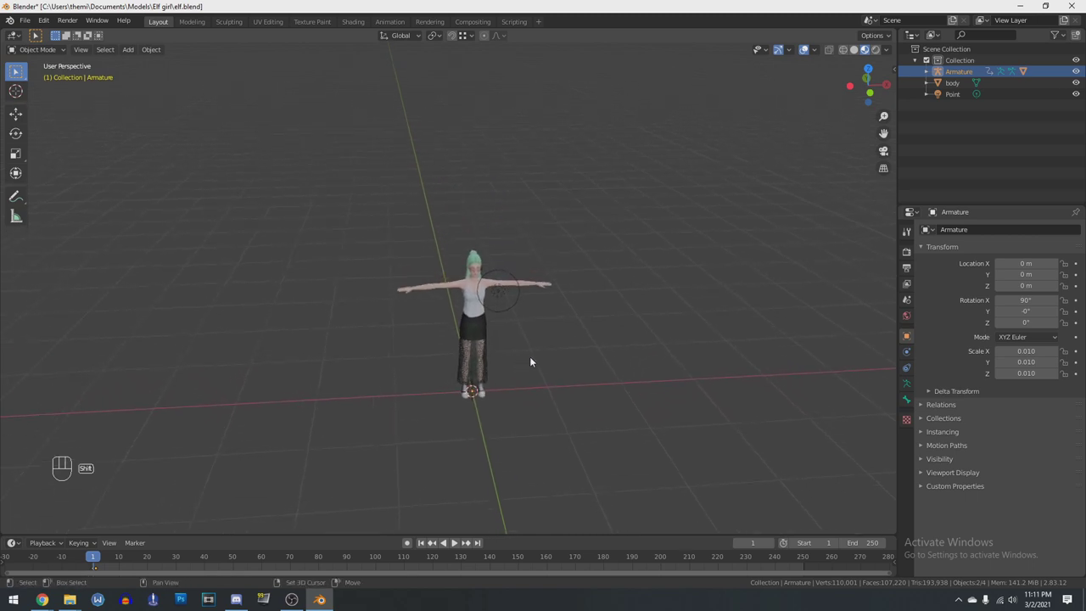
scroll(644, 344, up, 7)
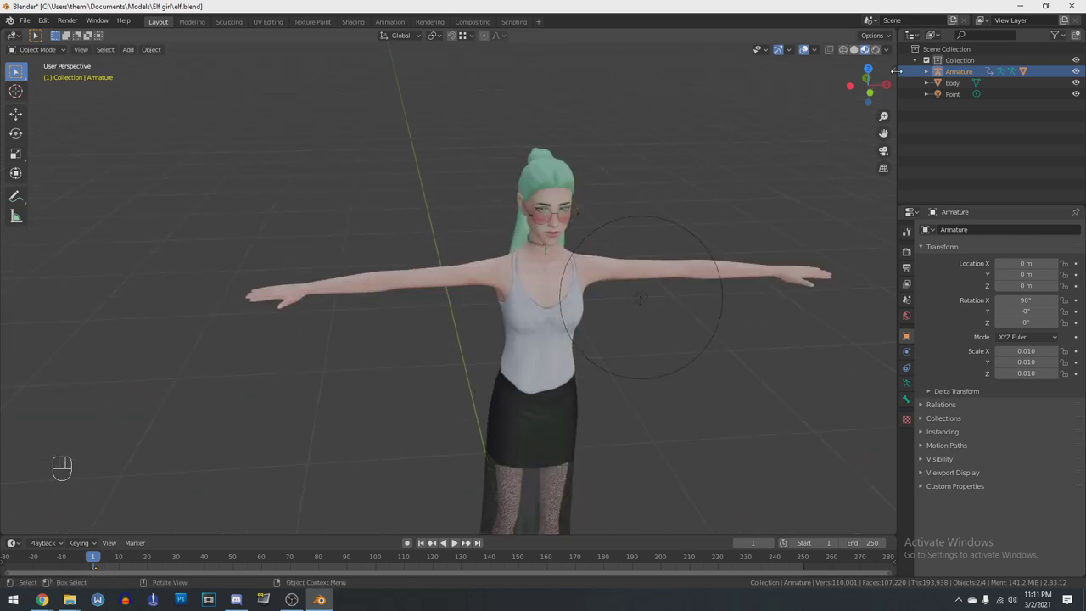
Set the imported armature's scale to 1 on the X, Y and Z axes
key(n)
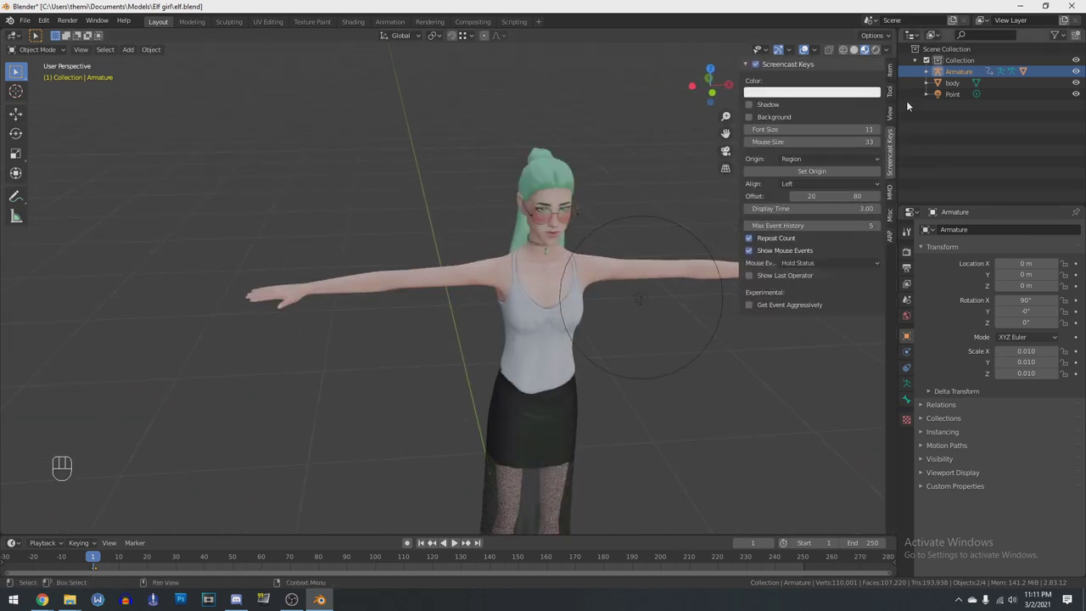
click(889, 73)
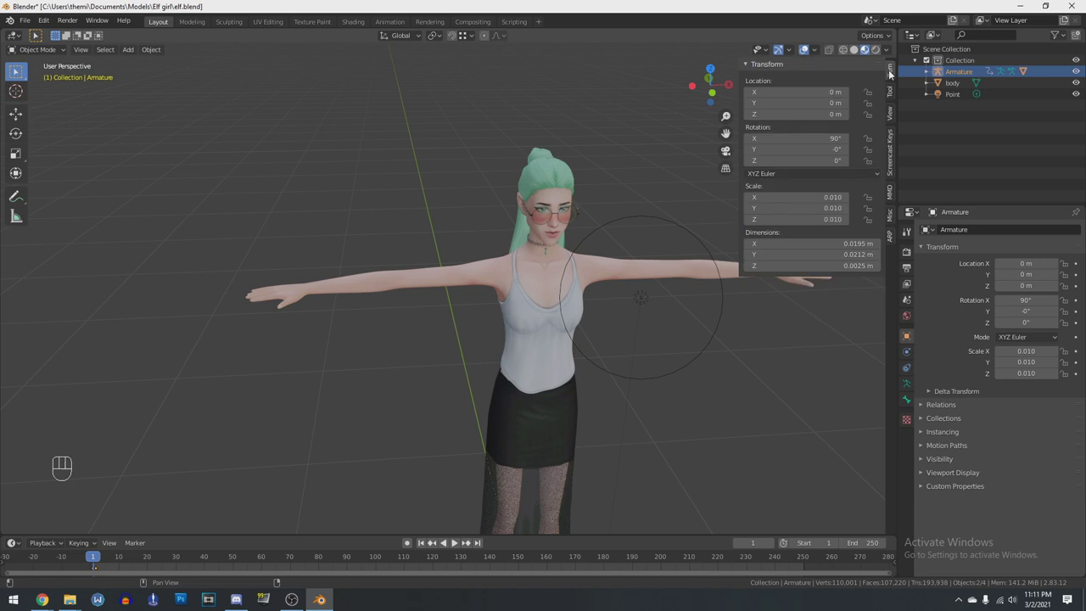
click(823, 197)
text(1)
key(Tab)
text(1)
key(Return)
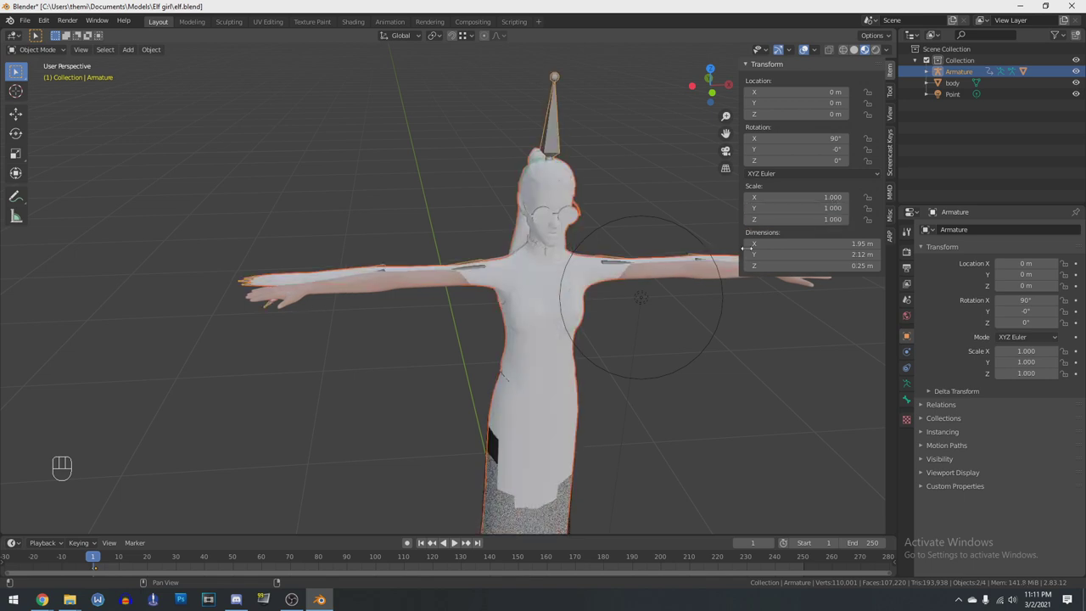
middle_drag(642, 305, 731, 212)
drag(738, 209, 882, 210)
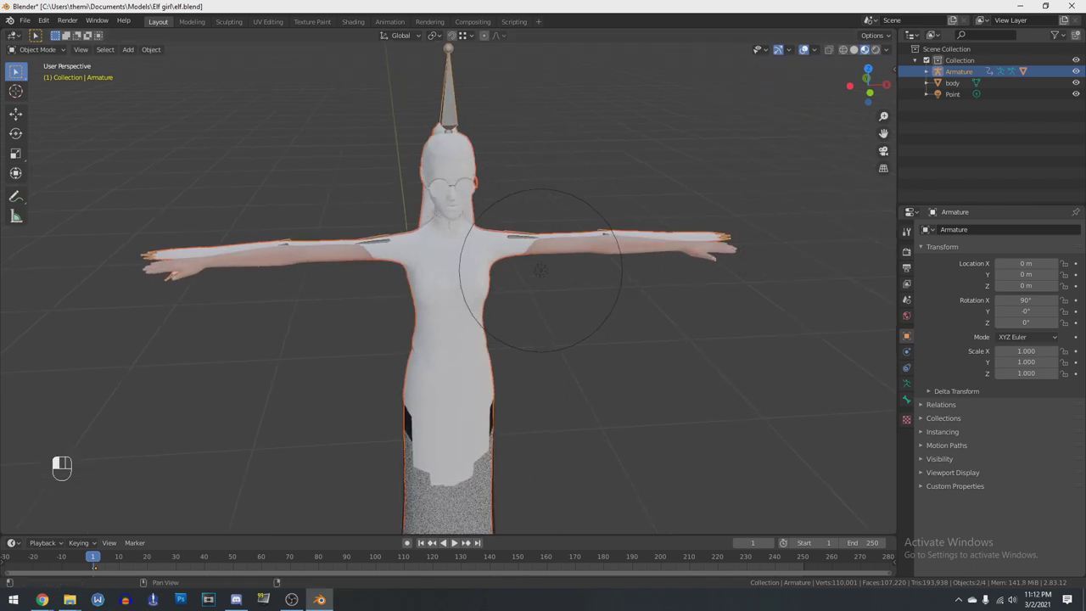
Expand the armature's hierarchy and clear its animation data
middle_drag(714, 166, 385, 324)
scroll(569, 411, up, 3)
middle_drag(569, 411, 545, 385)
click(926, 72)
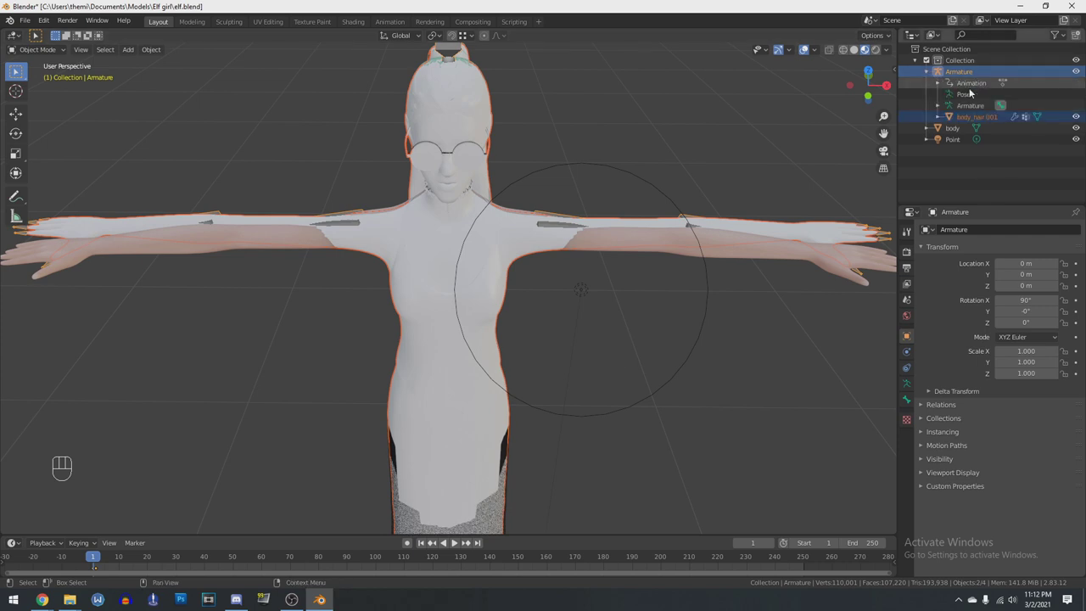
right_click(970, 85)
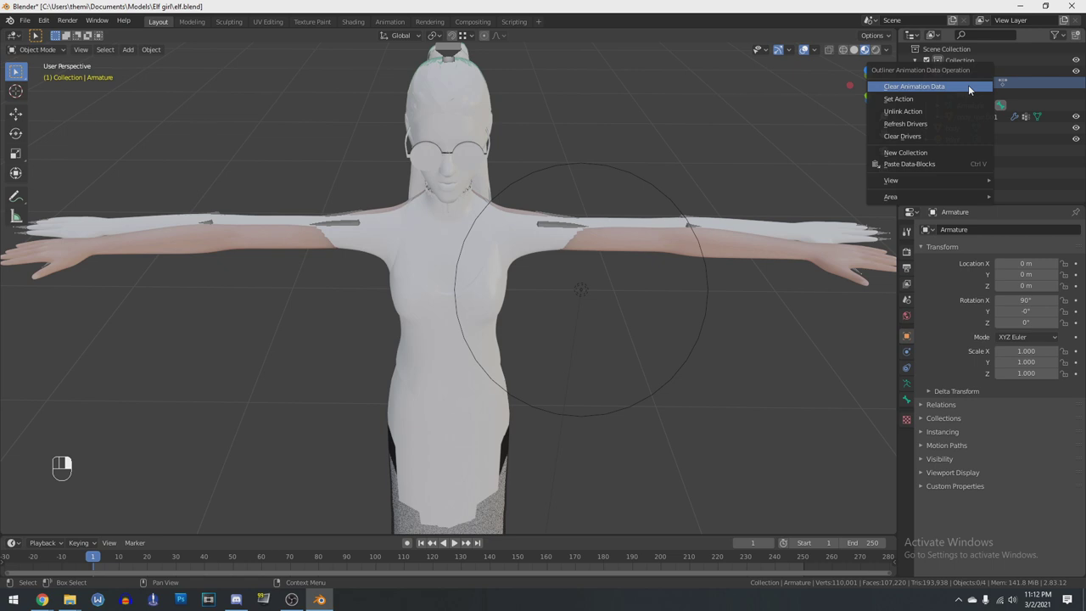
click(968, 86)
Put the armature in Pose Mode, select all bones and clear all of their transforms
key(ctrl+Tab)
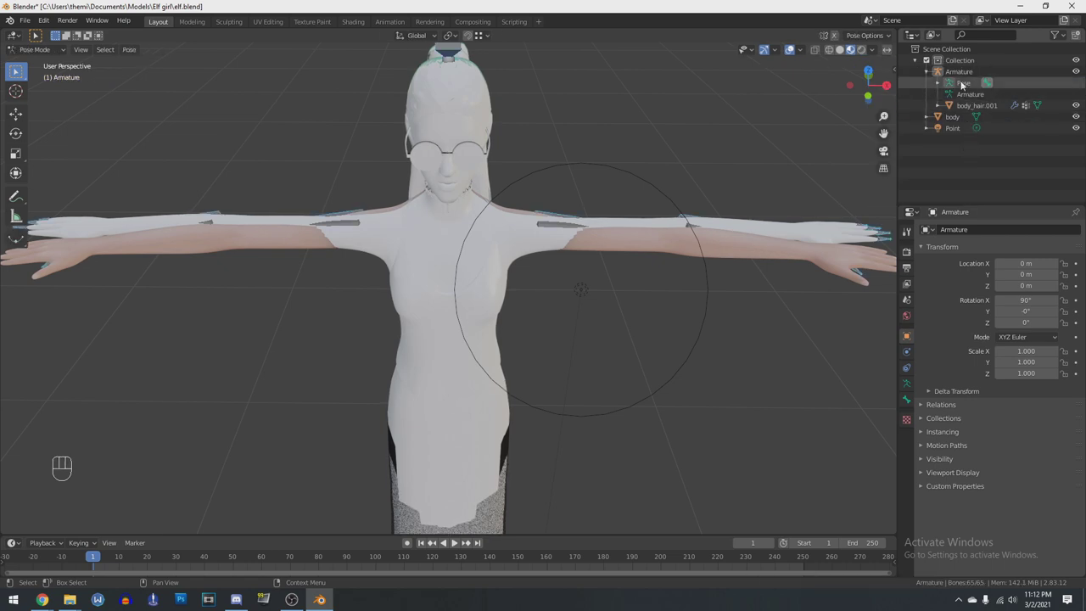
middle_drag(679, 214, 621, 394)
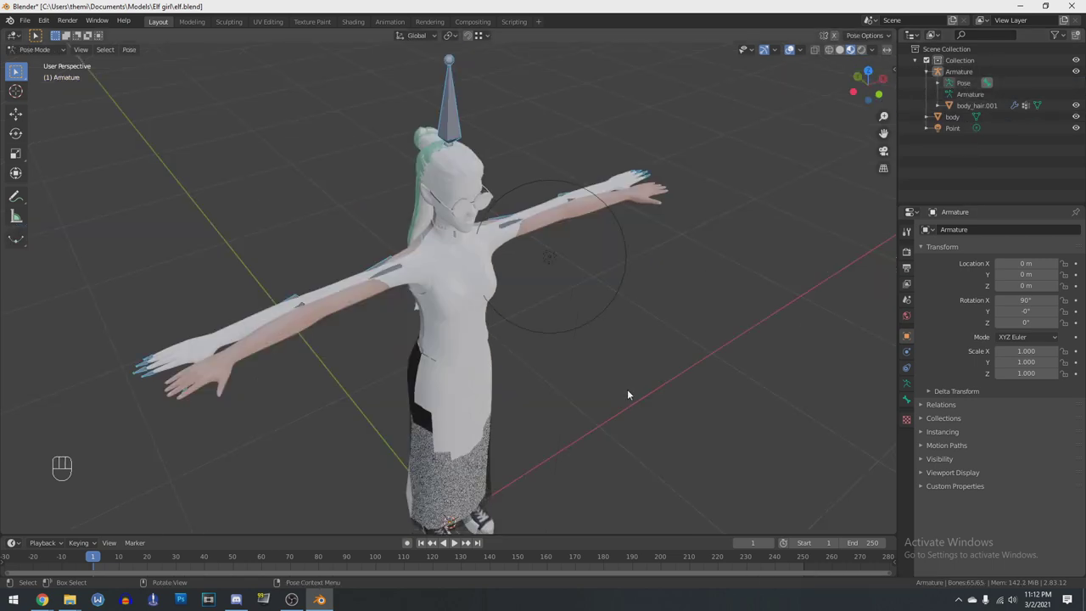
middle_drag(333, 119, 568, 409)
key(a)
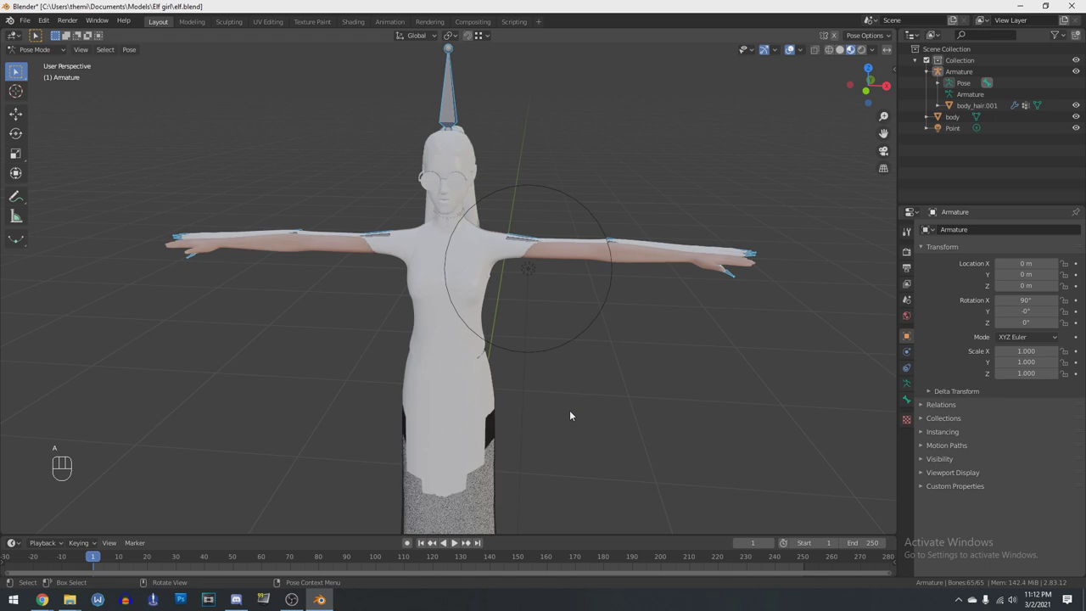
click(137, 53)
mouse_move(204, 77)
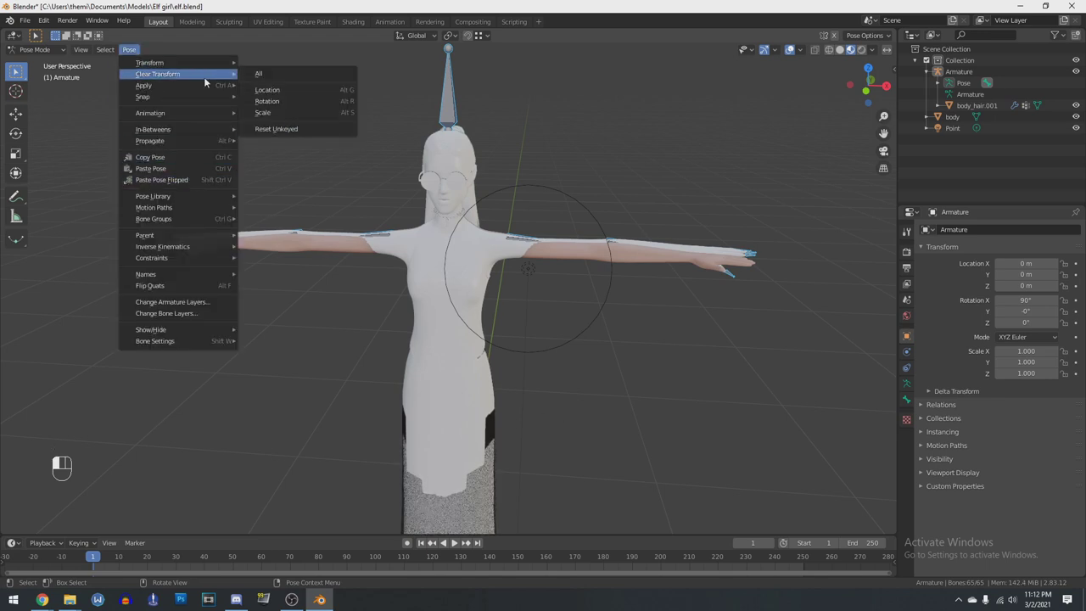
click(260, 75)
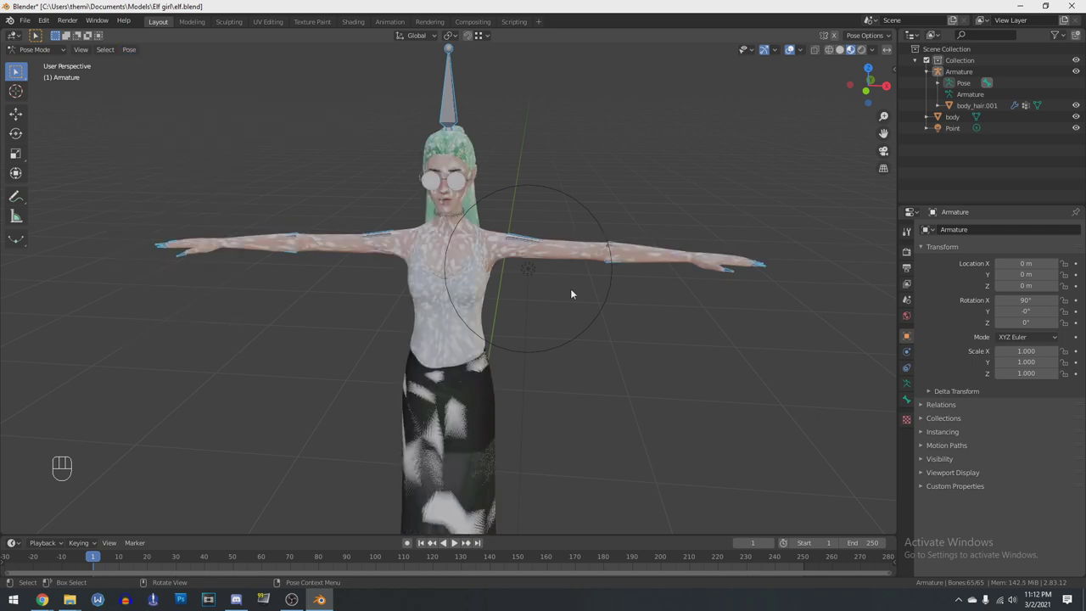
middle_drag(698, 337, 615, 364)
Add a Data Transfer modifier to the original body mesh with body_hair.001 as its source object
click(979, 117)
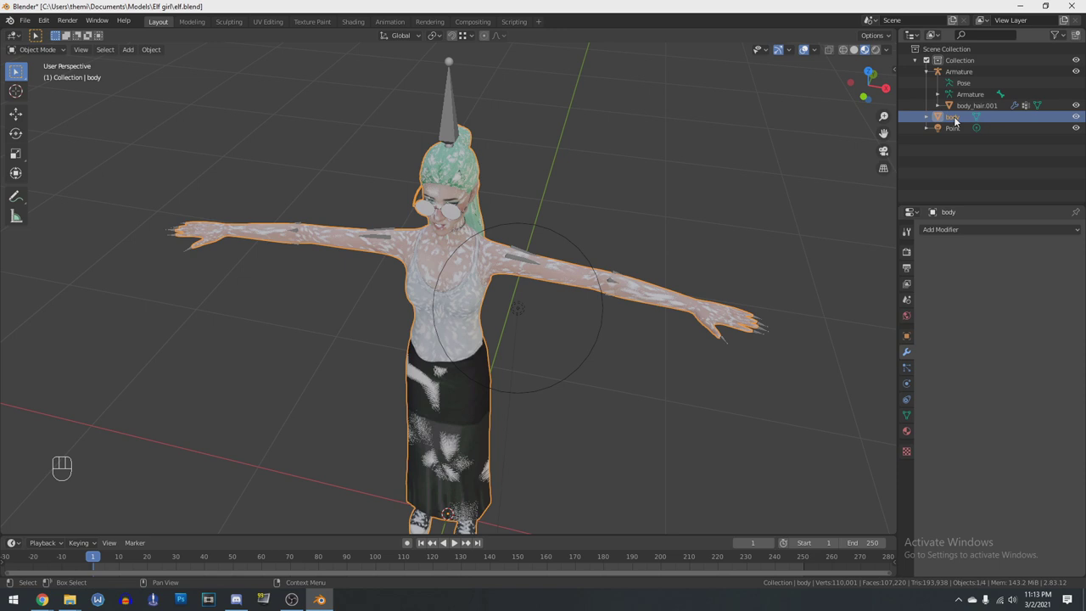
middle_drag(495, 392, 537, 380)
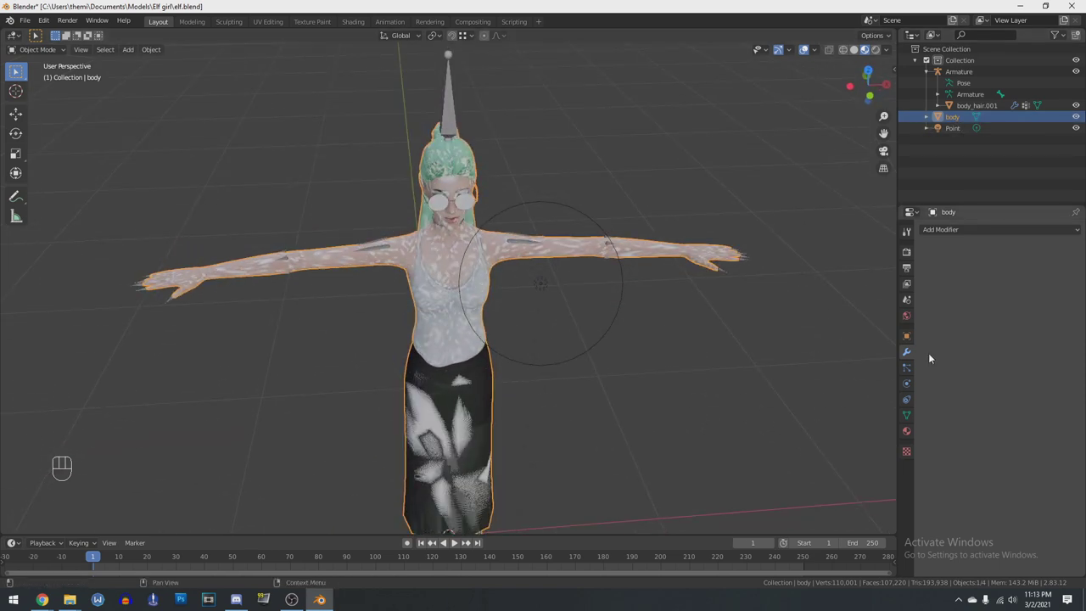
click(940, 229)
click(768, 246)
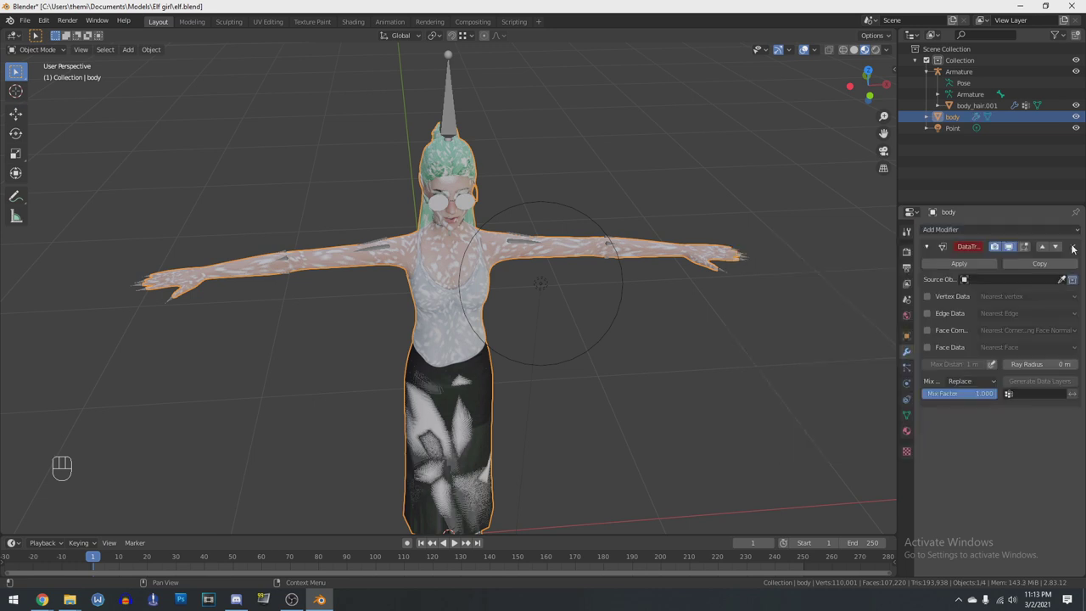
click(988, 279)
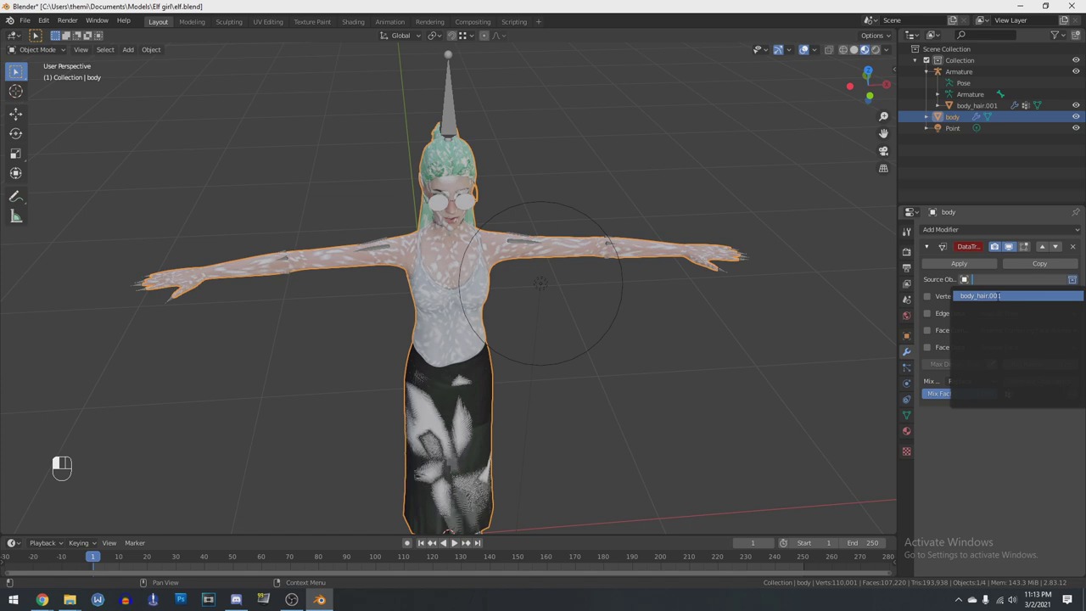
click(988, 295)
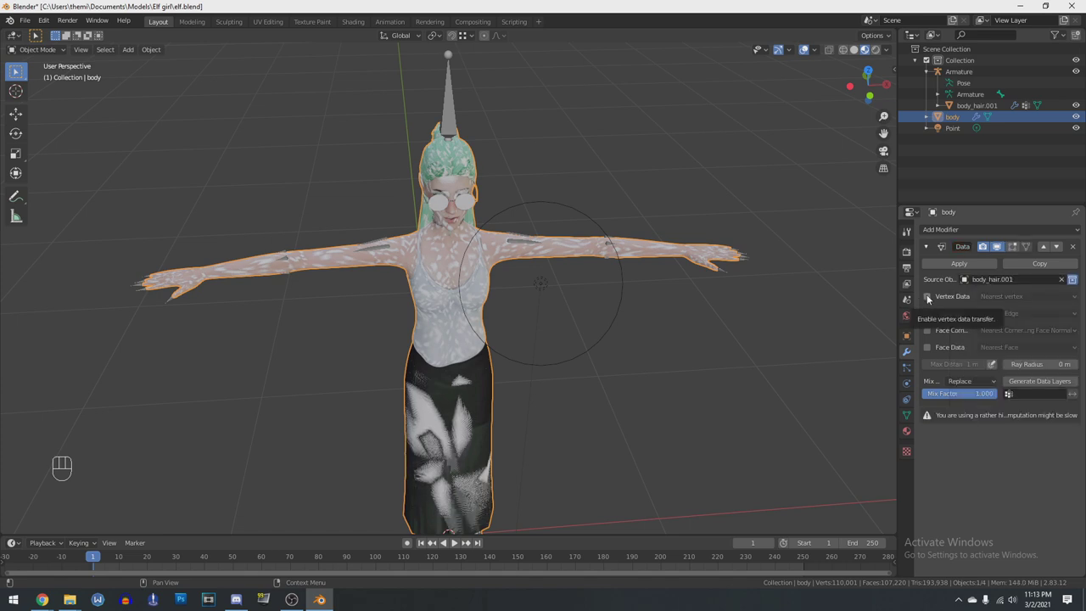
Enable vertex data with Vertex Group(s) in the Data Transfer modifier, generate the data layers and apply the modifier
click(926, 296)
click(956, 311)
click(1022, 406)
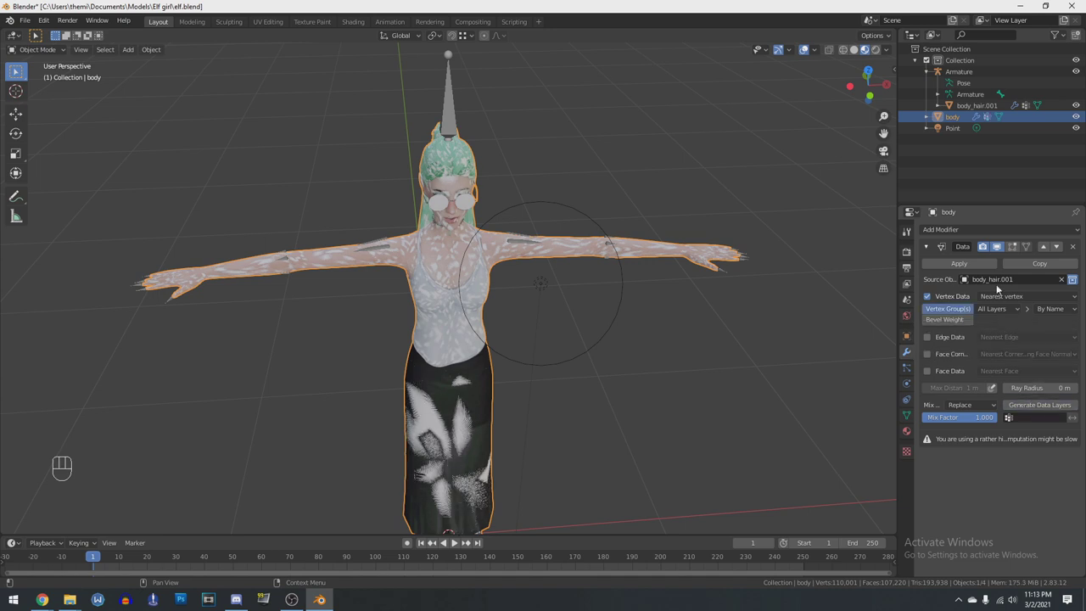
click(968, 265)
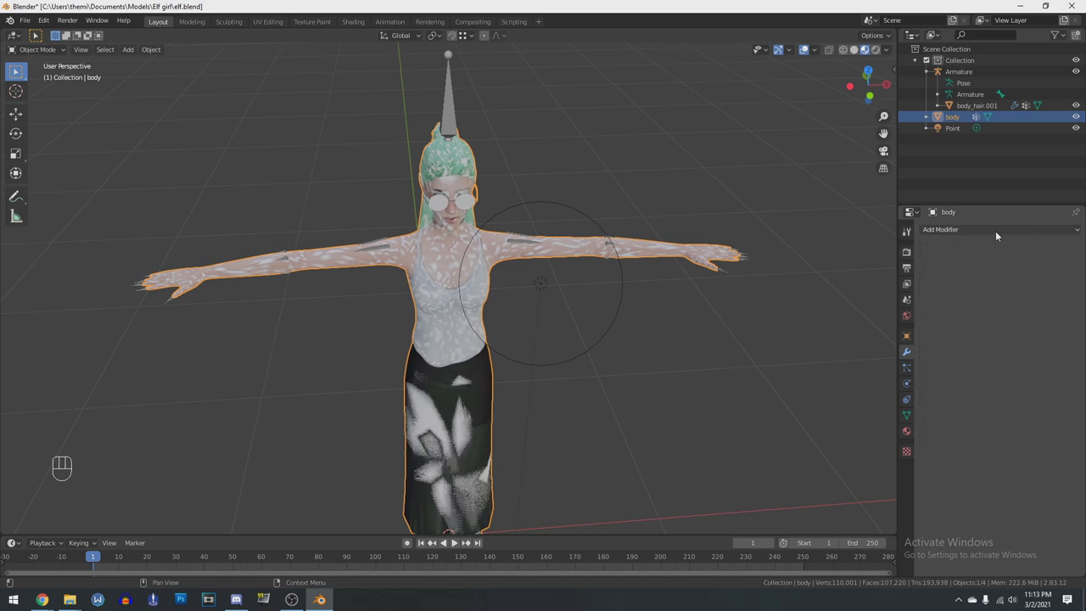
Add an Armature modifier to the body mesh with Armature as its object
click(995, 231)
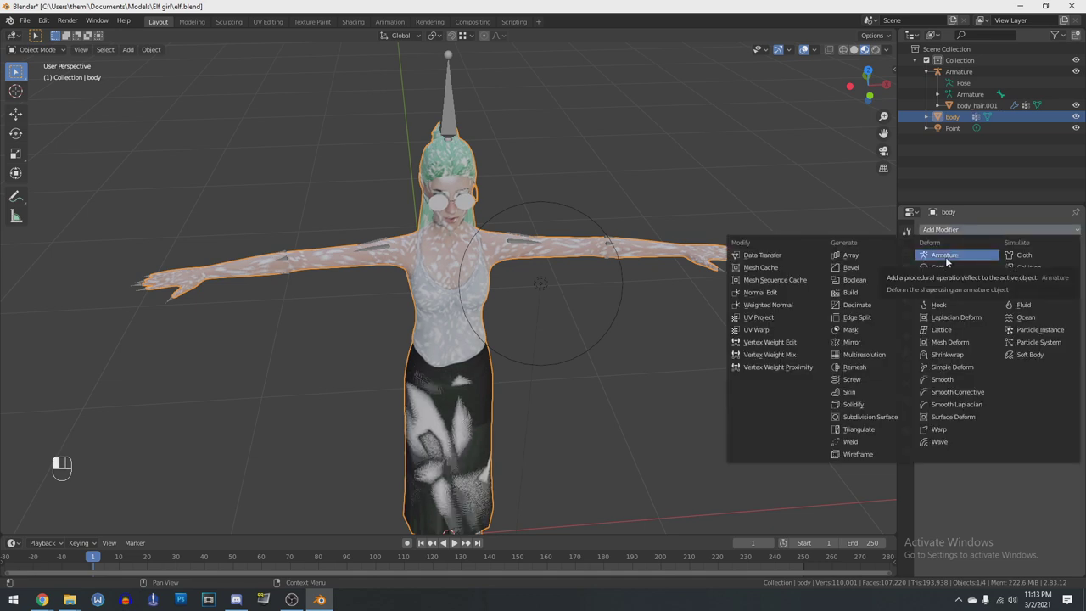
click(946, 256)
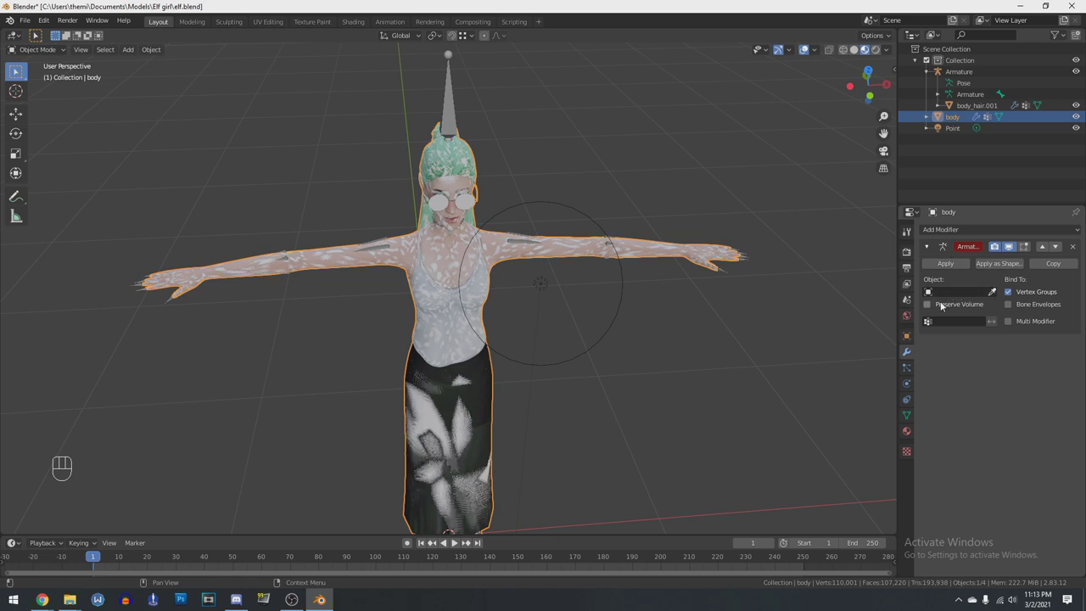
click(958, 291)
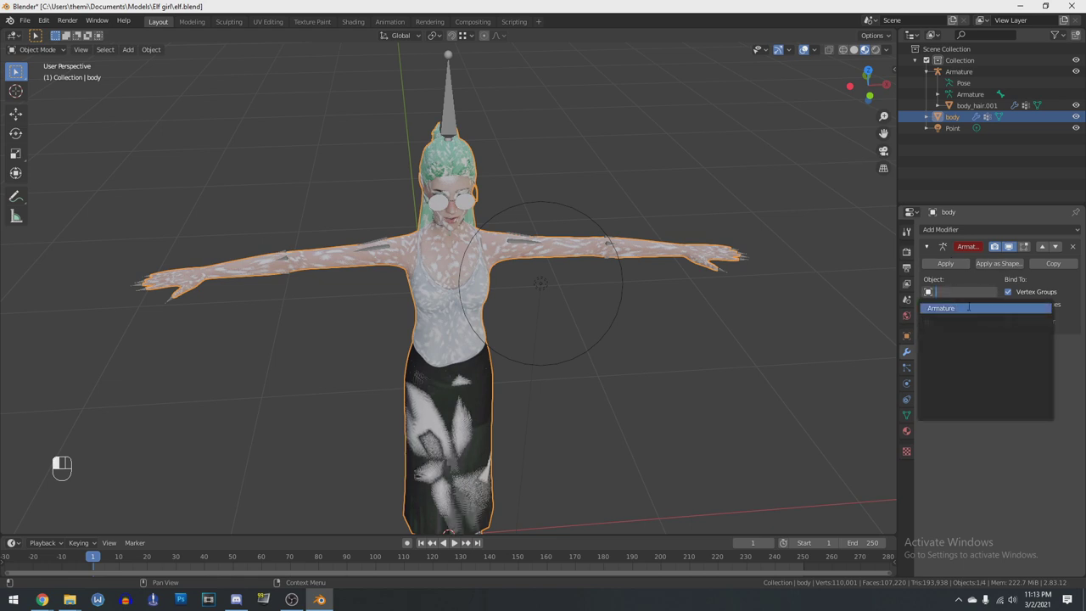
click(967, 308)
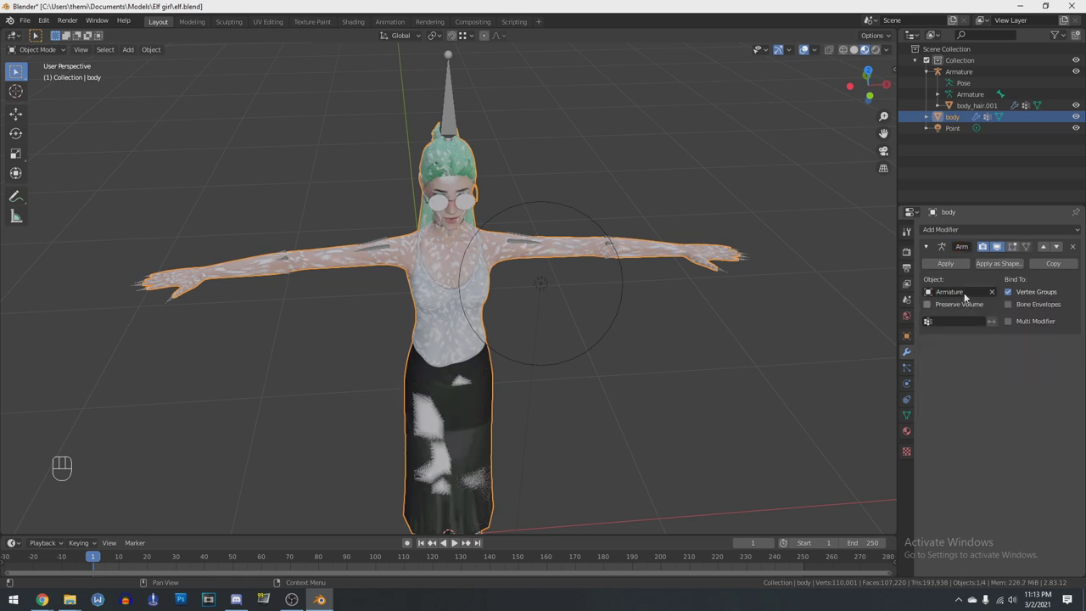
Delete the body_hair.001 mesh and parent the textured body mesh to the armature
click(985, 104)
right_click(985, 103)
click(954, 131)
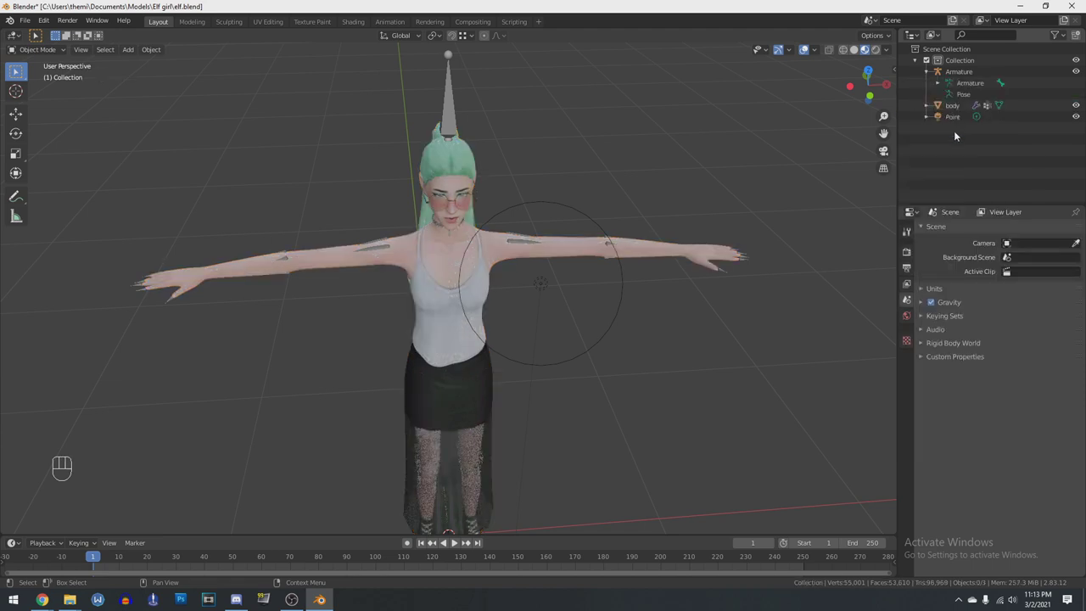
drag(953, 105, 950, 72)
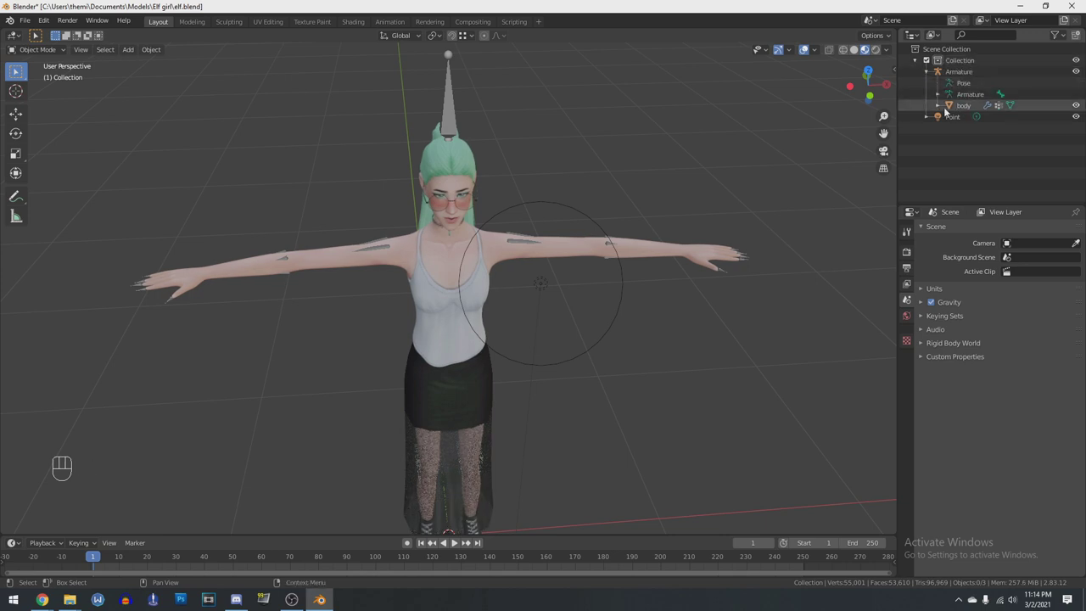
Put the armature in Pose Mode and view the character from closer to the front
scroll(455, 387, up, 1)
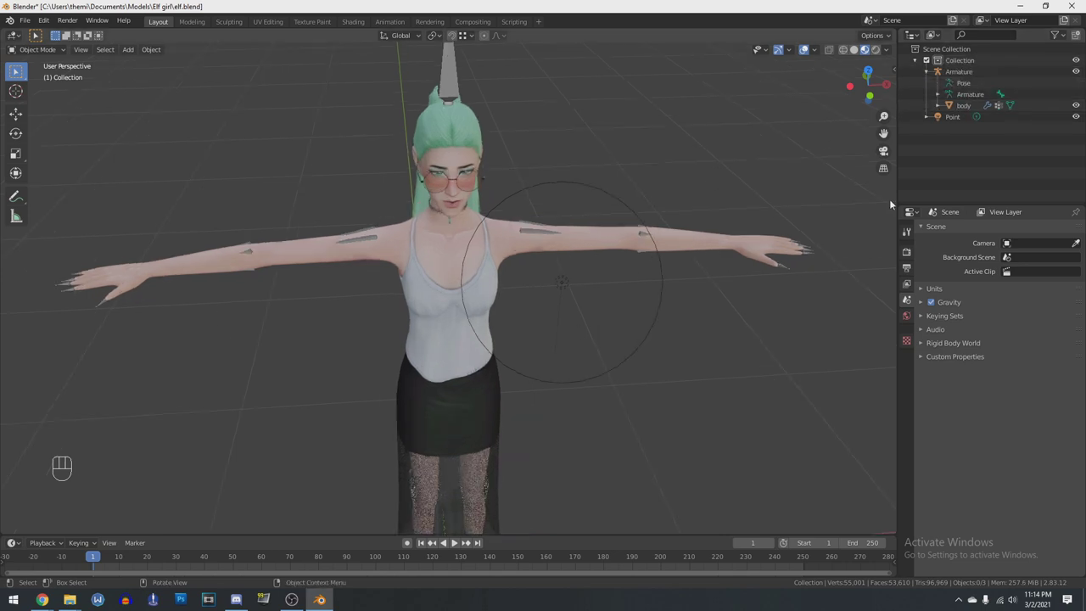
click(962, 84)
middle_drag(659, 370, 660, 336)
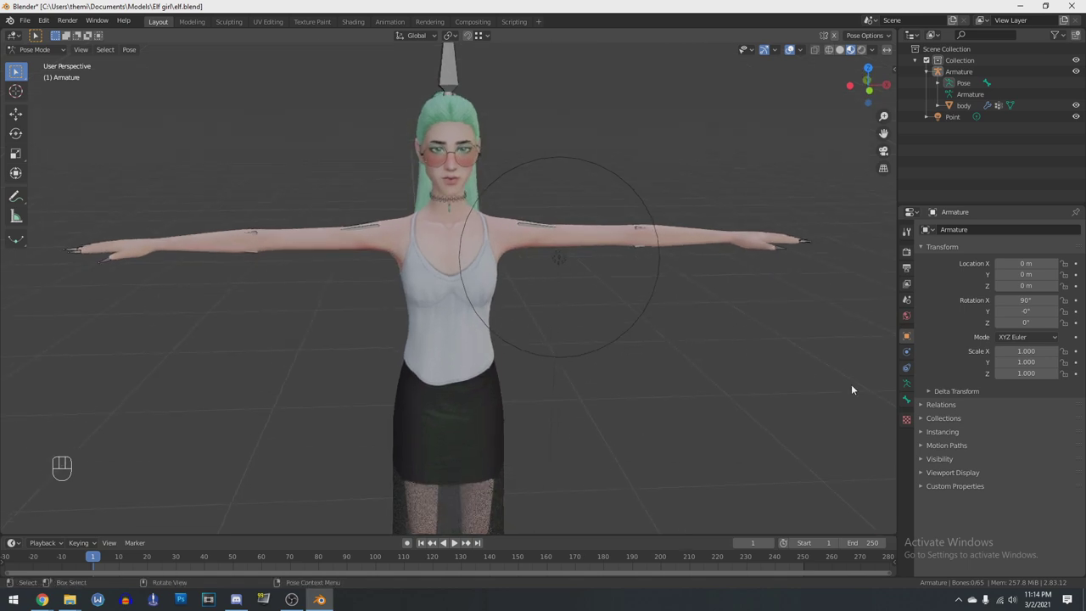
Make the armature draw in front of the body mesh and set its viewport display to Wire
click(907, 384)
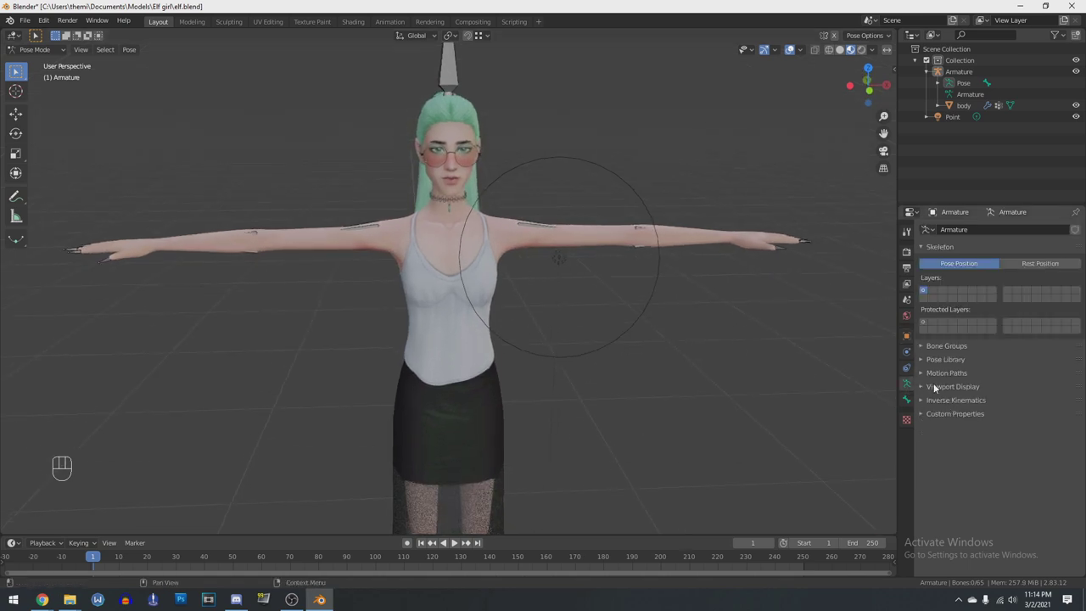
click(941, 386)
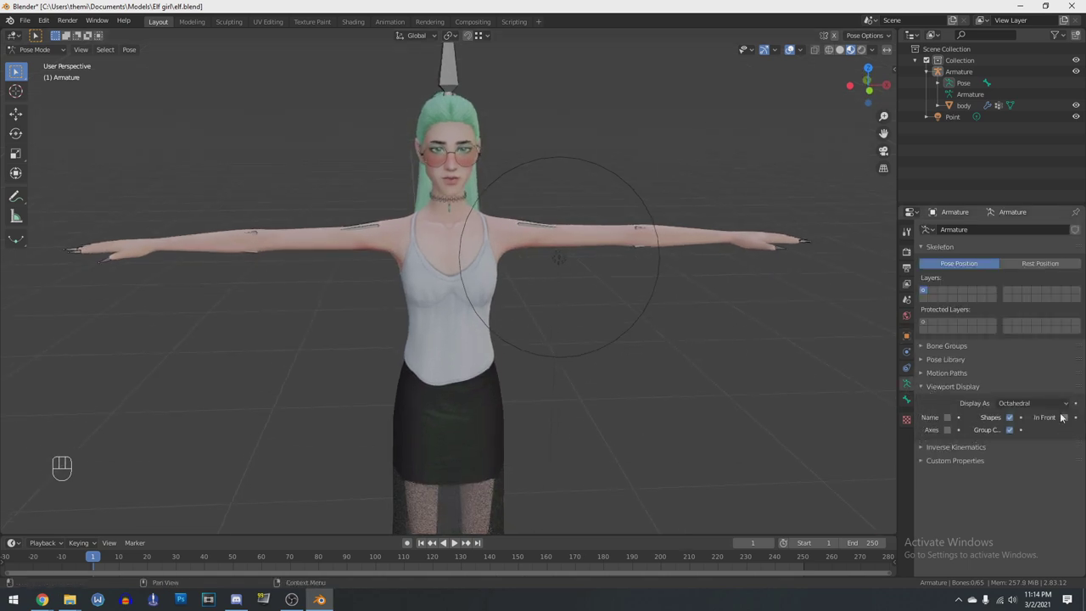
click(1064, 417)
click(906, 336)
click(1031, 516)
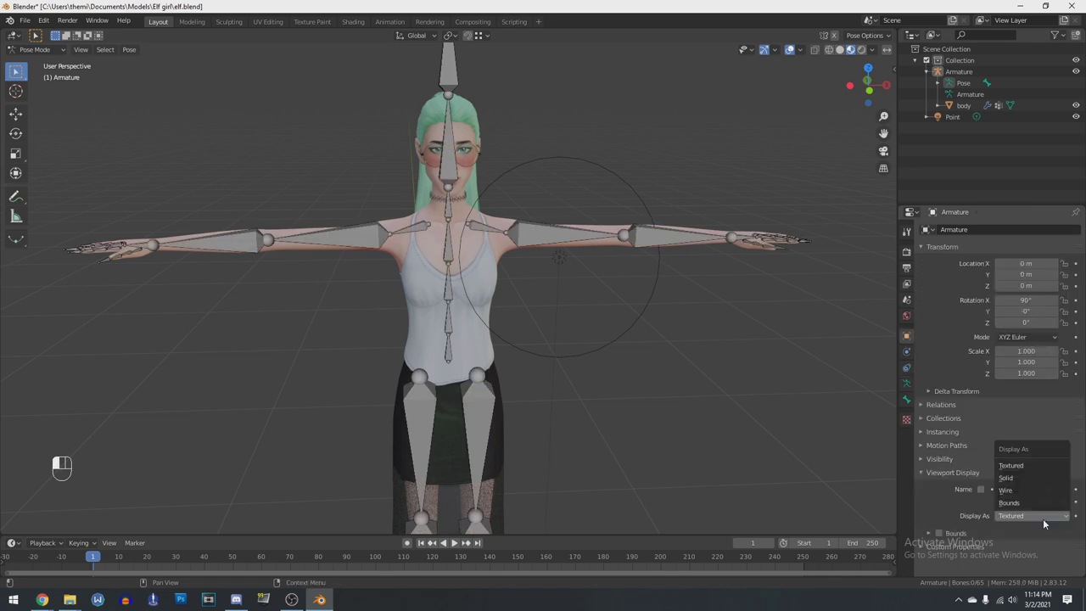
click(1008, 491)
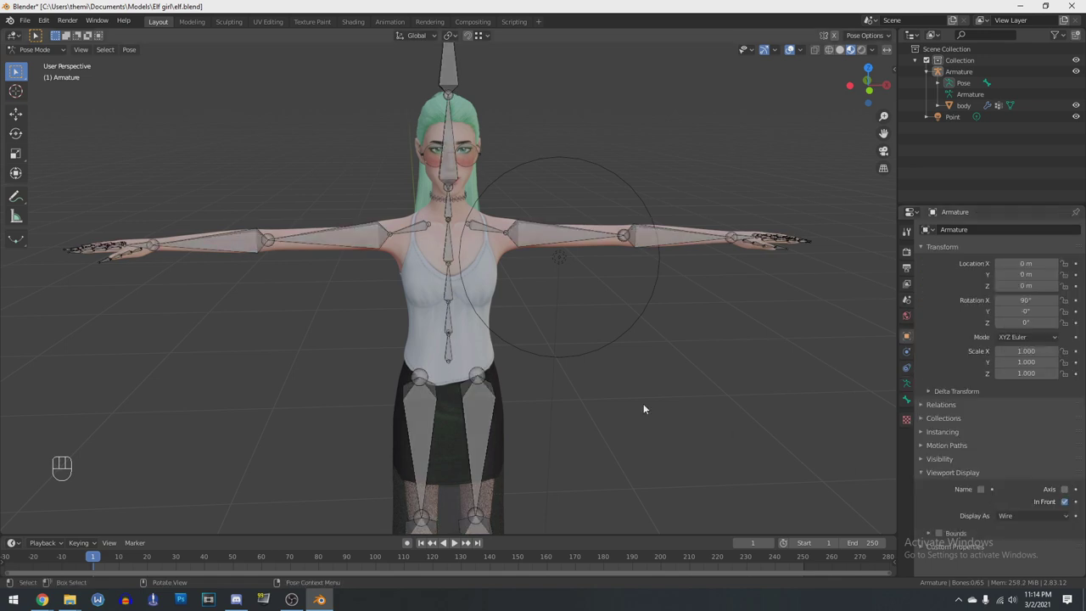
Rotate the character's left upper arm bone down so the arm hangs beside the torso
click(529, 236)
key(r)
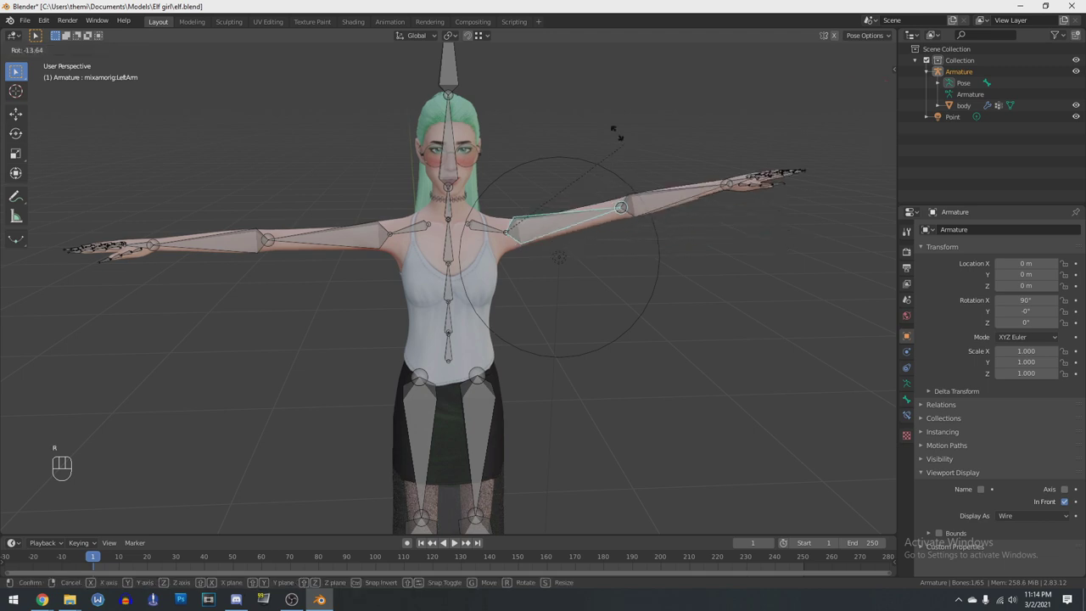
click(586, 375)
middle_drag(586, 376, 503, 166)
key(r)
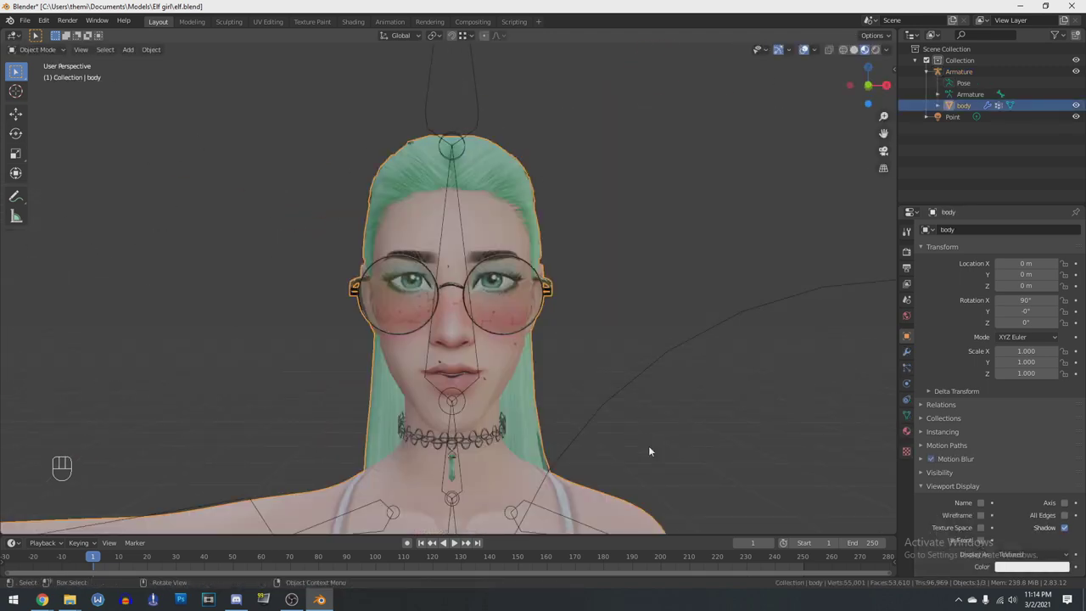
Sculpt the body's mouth corners upward into a slight smile in front view with the Grab brush
shift+middle_drag(662, 456, 673, 406)
click(56, 49)
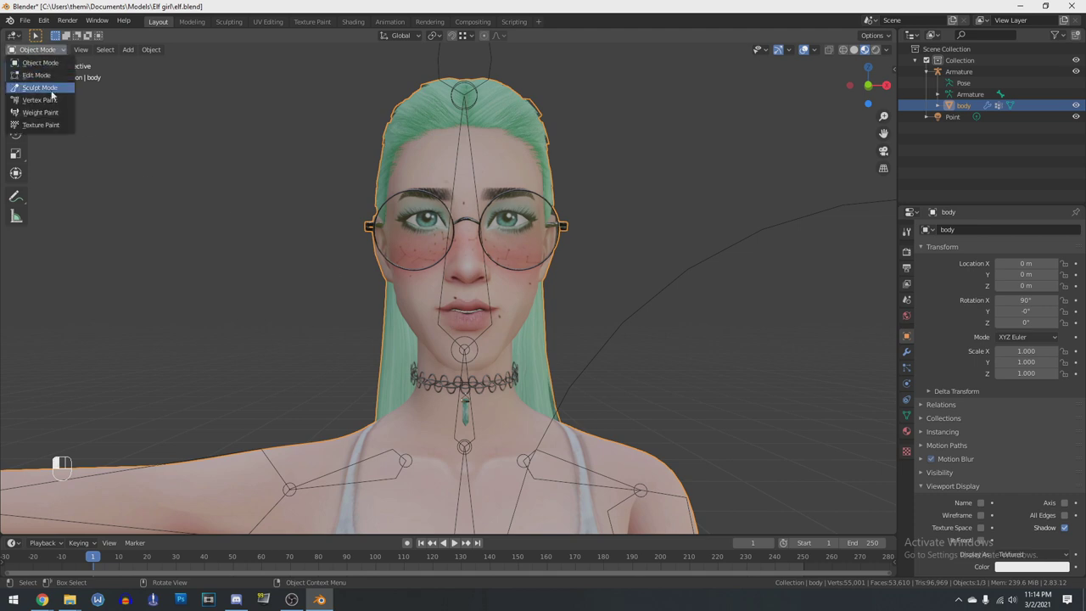
click(47, 90)
key(g)
key(KP_1)
click(905, 234)
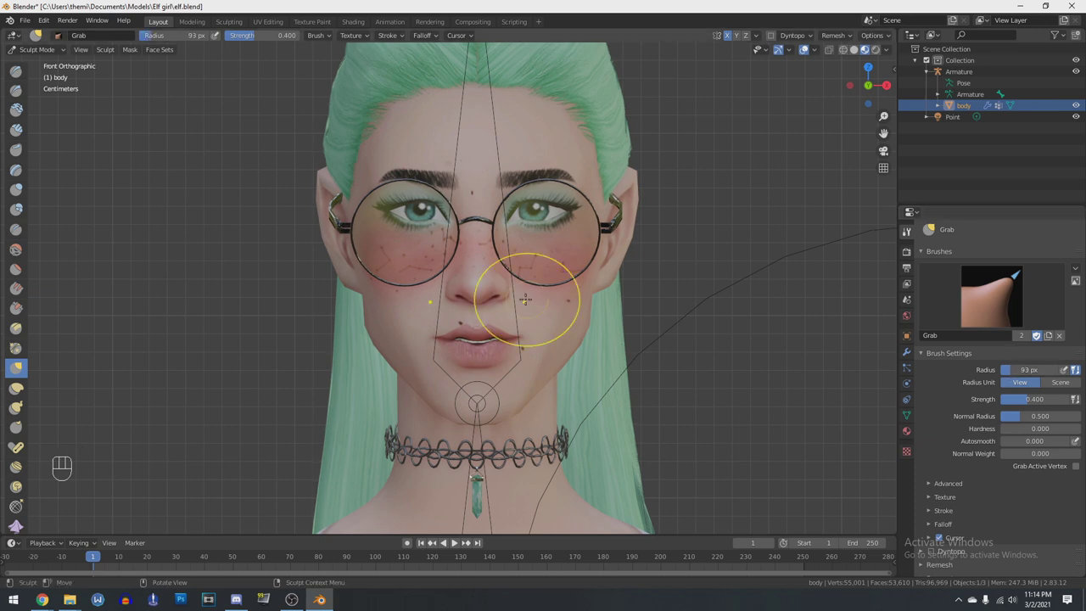
drag(523, 340, 536, 314)
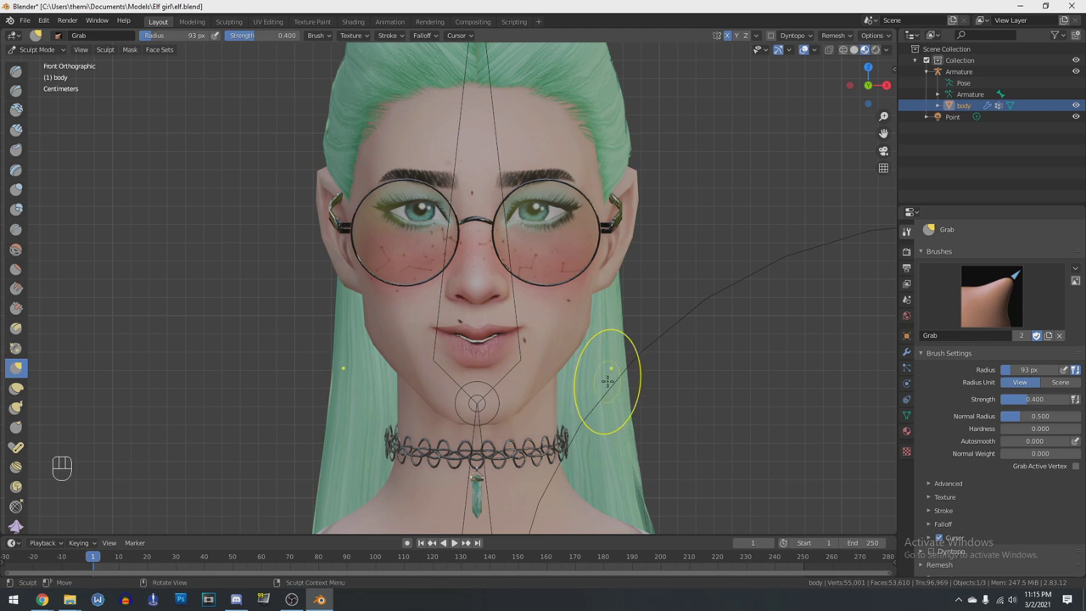
Examine the sculpted face from near, far and an angle, and display the settings of the body's face material
scroll(566, 392, down, 8)
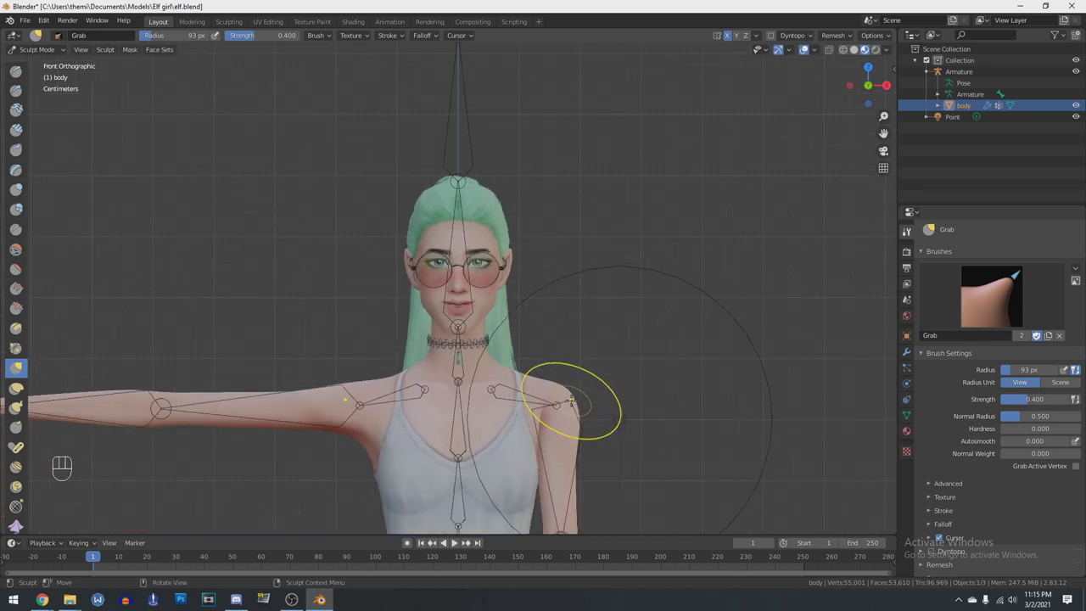
scroll(645, 408, up, 2)
scroll(663, 395, down, 5)
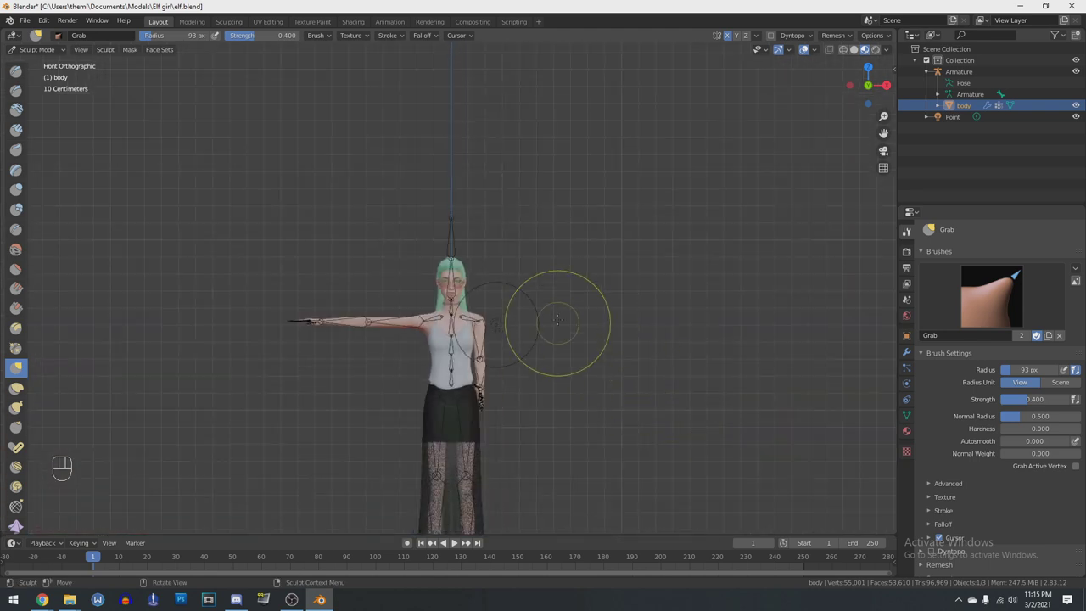
scroll(557, 318, up, 8)
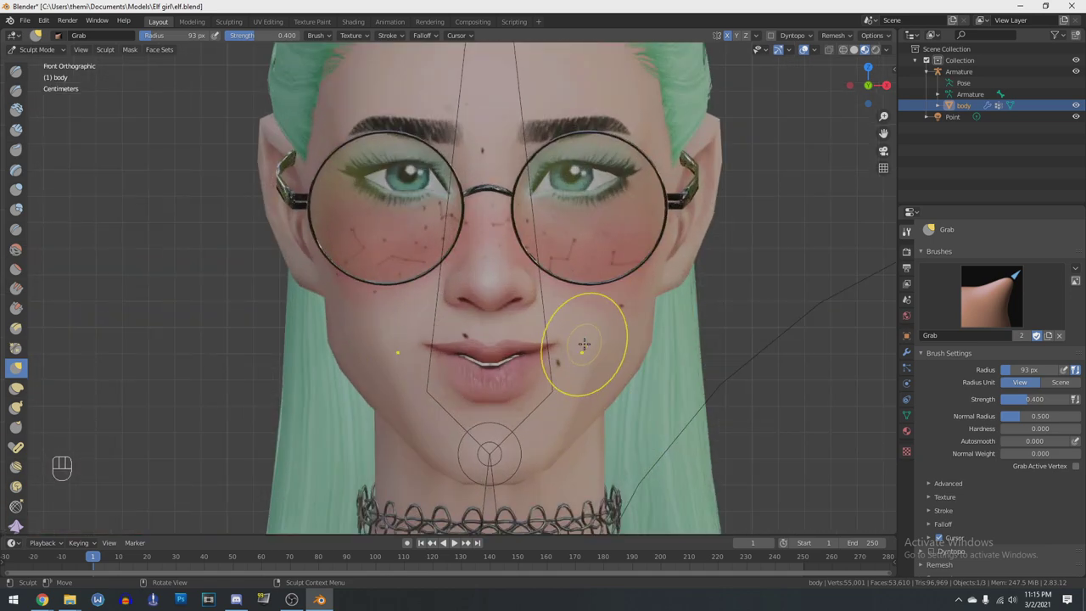
scroll(642, 302, down, 3)
scroll(643, 302, up, 6)
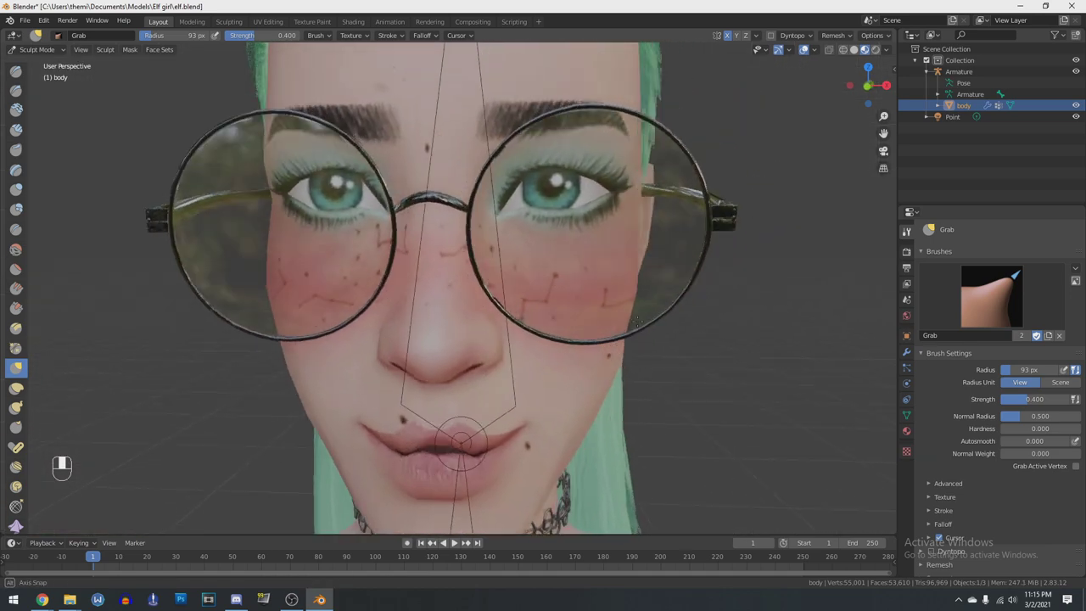
middle_drag(642, 303, 594, 315)
scroll(593, 315, down, 8)
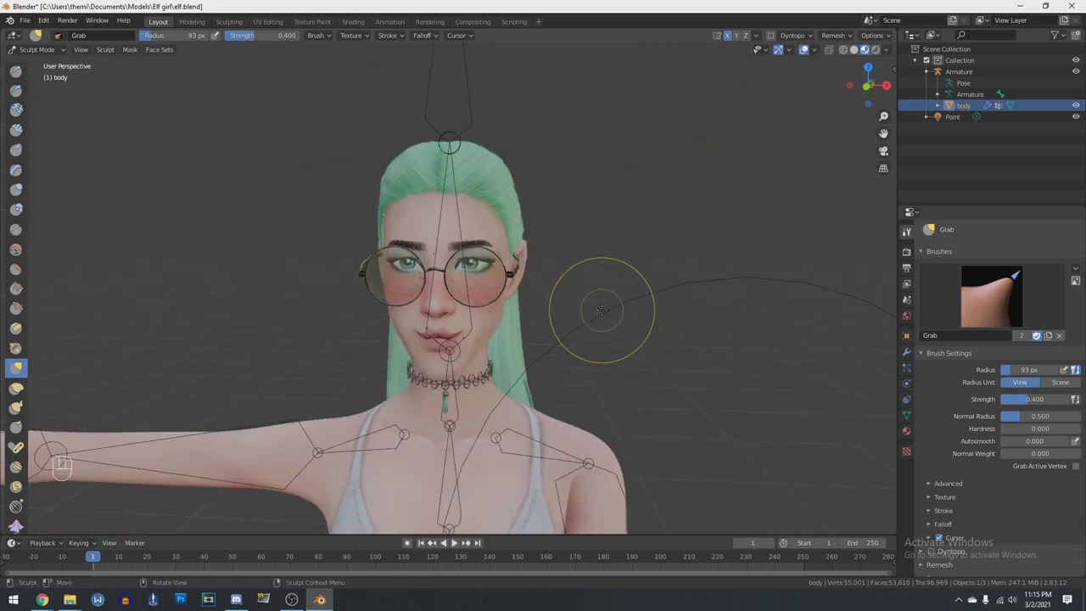
click(906, 431)
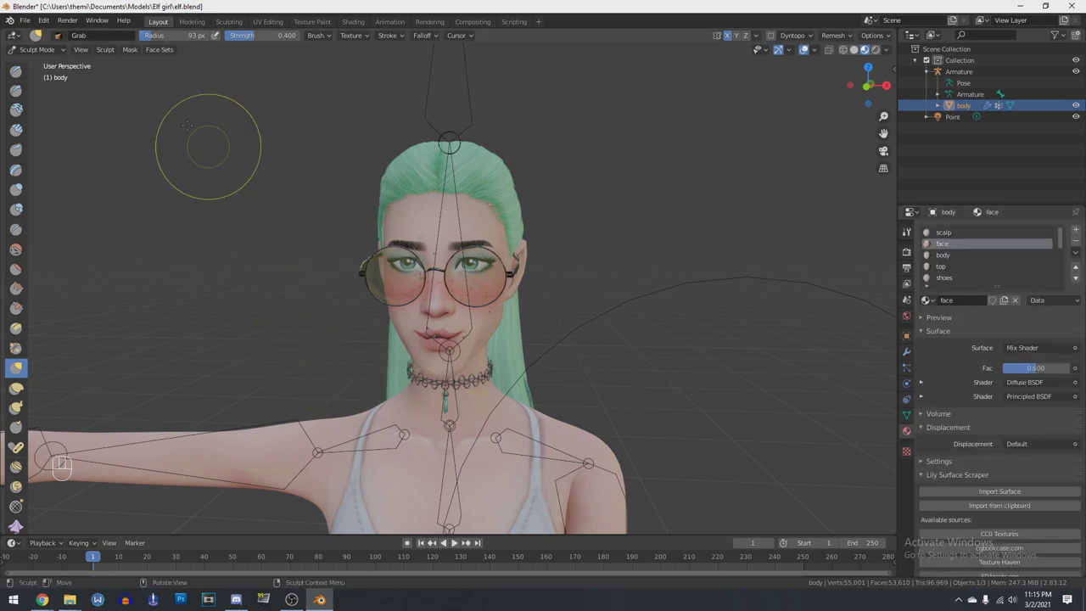
scroll(518, 407, down, 4)
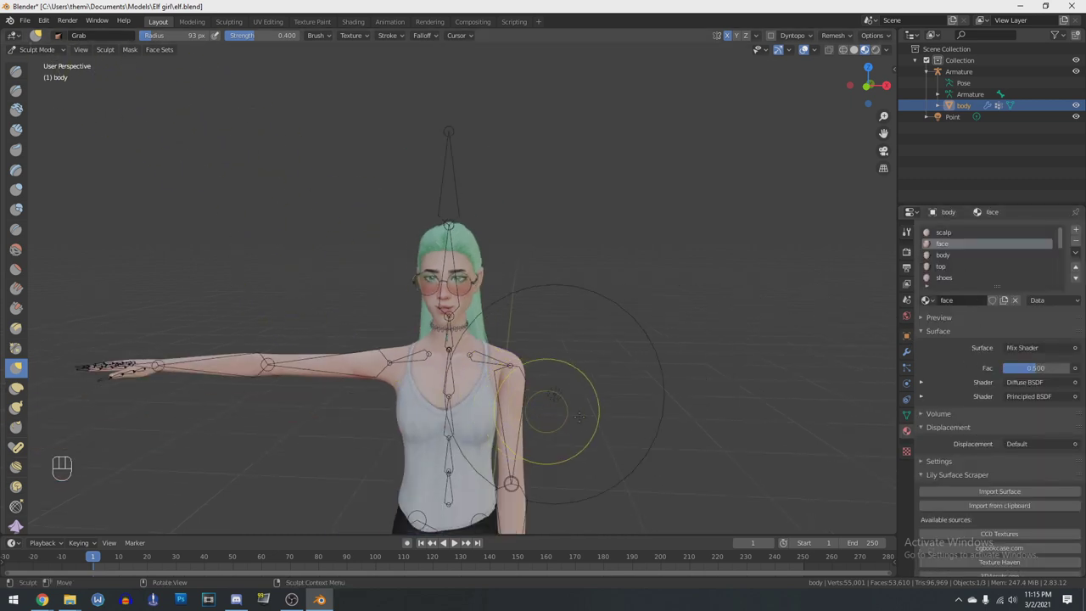
scroll(645, 433, up, 2)
mouse_move(476, 245)
mouse_down()
mouse_move(531, 314)
mouse_move(477, 296)
mouse_move(424, 218)
mouse_move(473, 274)
mouse_up()
mouse_move(472, 274)
middle_down()
mouse_move(644, 319)
mouse_move(654, 359)
middle_up()
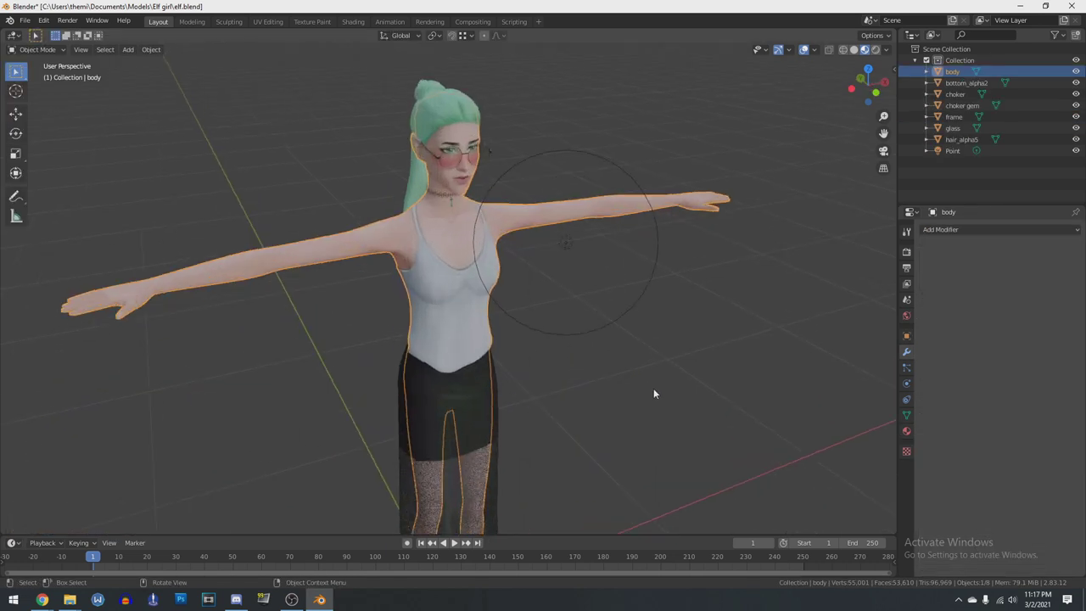
In the preferences, browse to auto_rig_pro-master.zip in the z AutoRig Blender download folder for add-on installation, cancel, and close the preferences
middle_drag(637, 380, 644, 376)
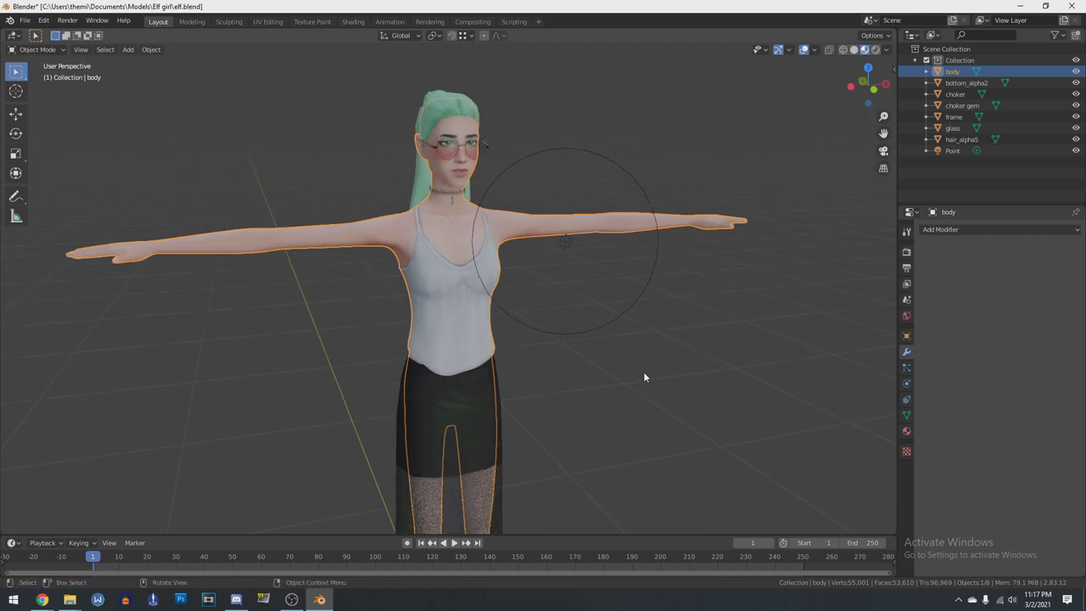
click(42, 24)
click(85, 181)
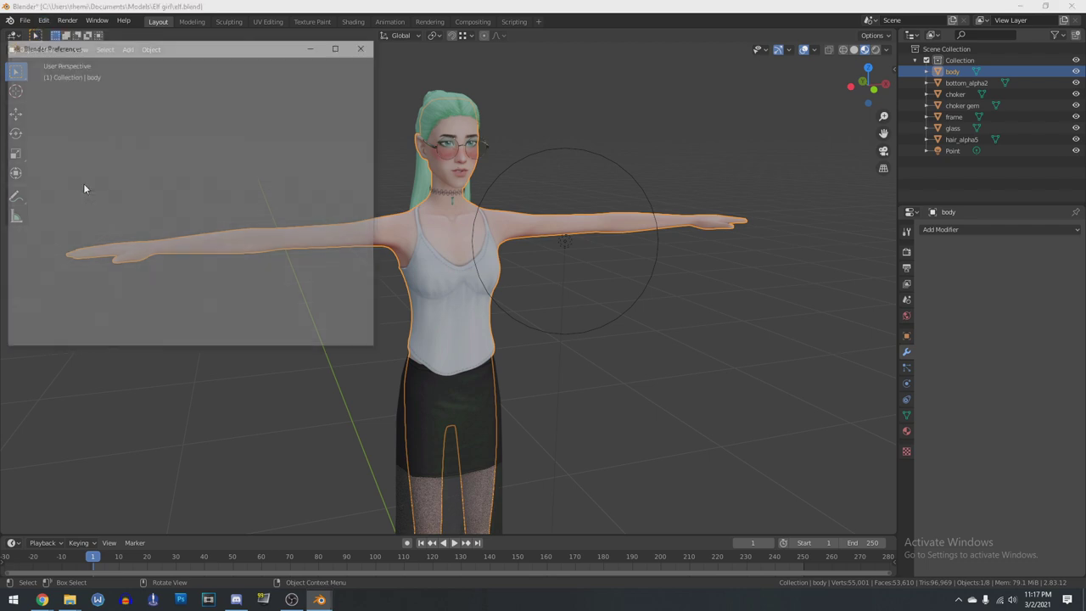
click(303, 63)
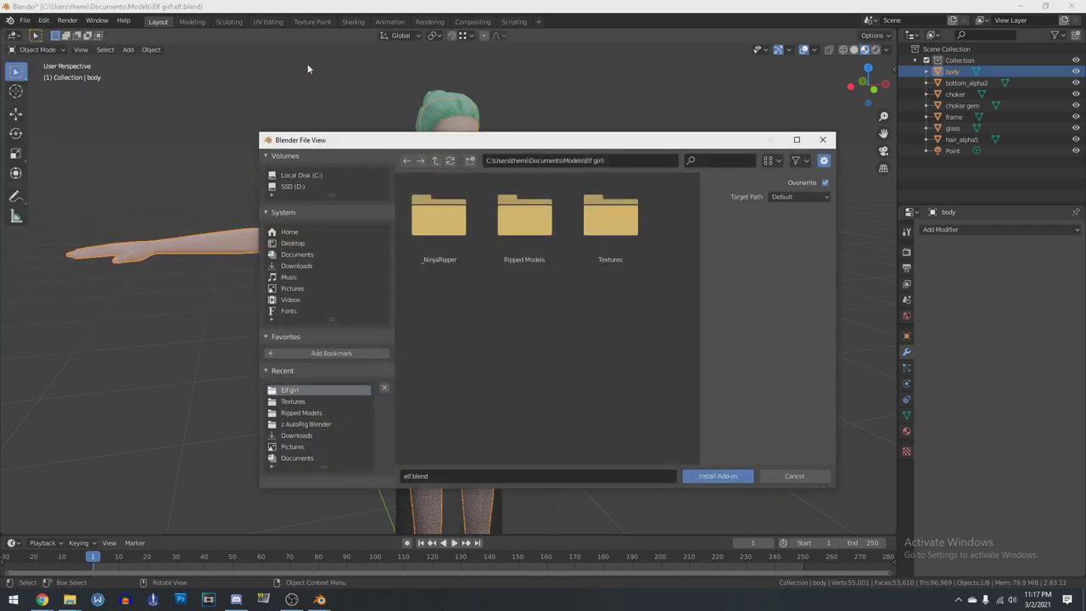
click(296, 266)
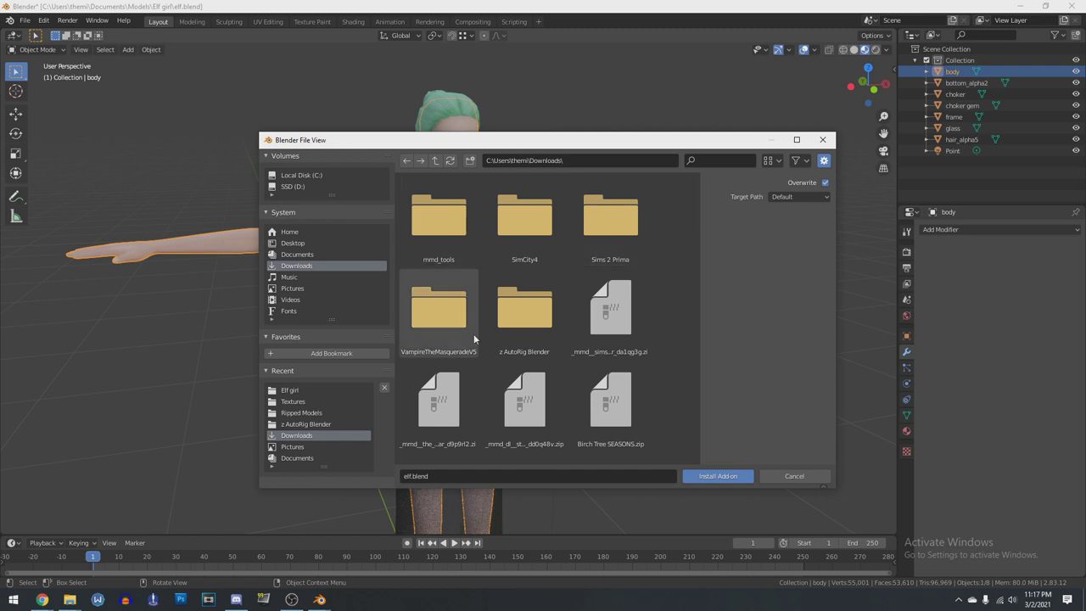
double_click(525, 312)
click(524, 221)
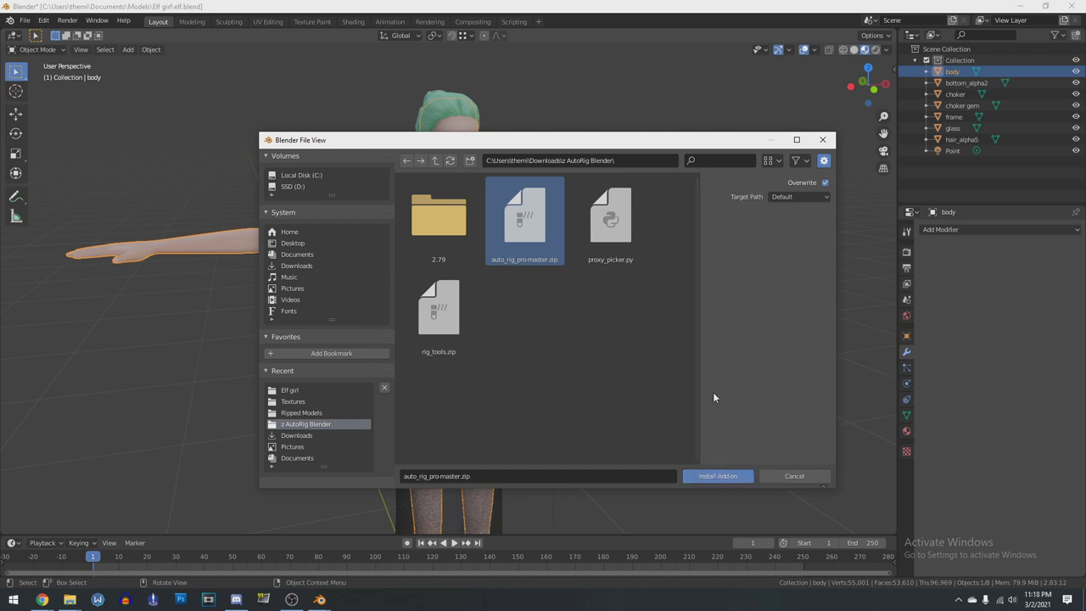
click(791, 480)
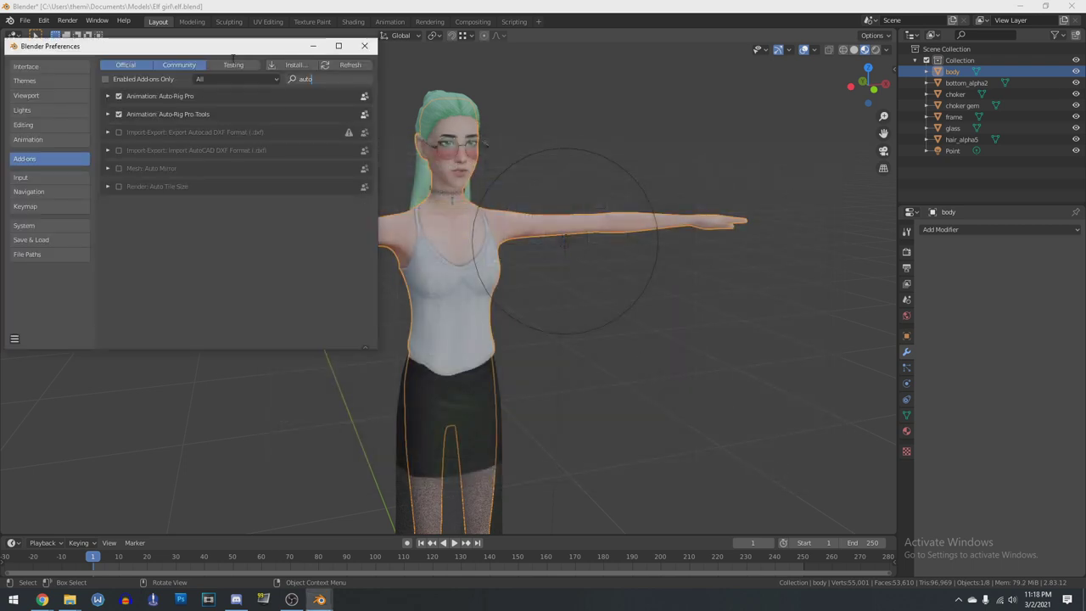
click(365, 46)
Show the Auto-Rig Pro tools beside the viewport and hide the frame and glass objects of the eyeglasses
key(n)
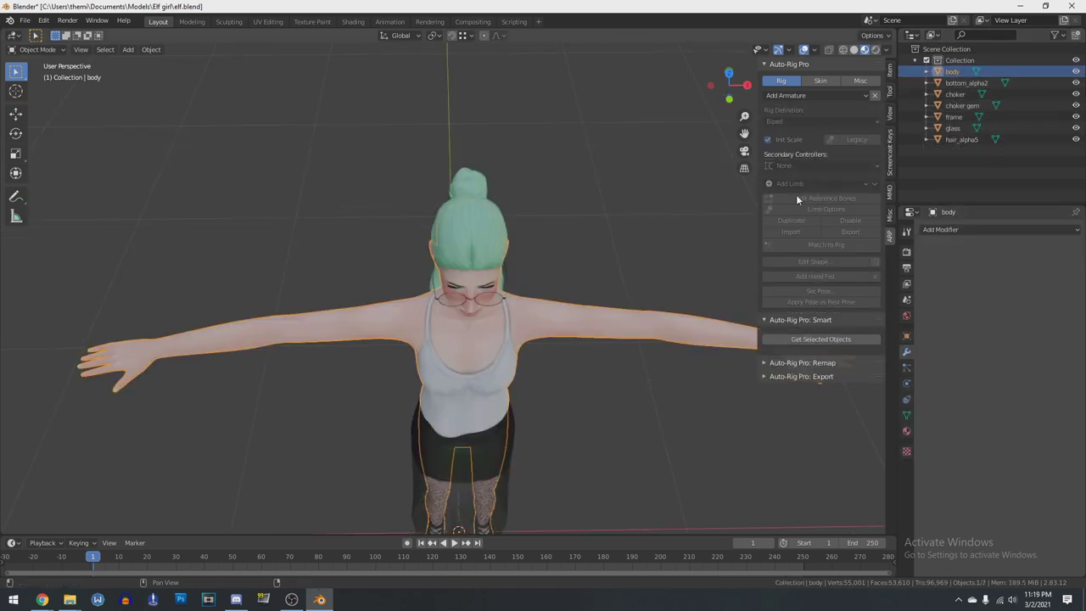
scroll(560, 336, up, 2)
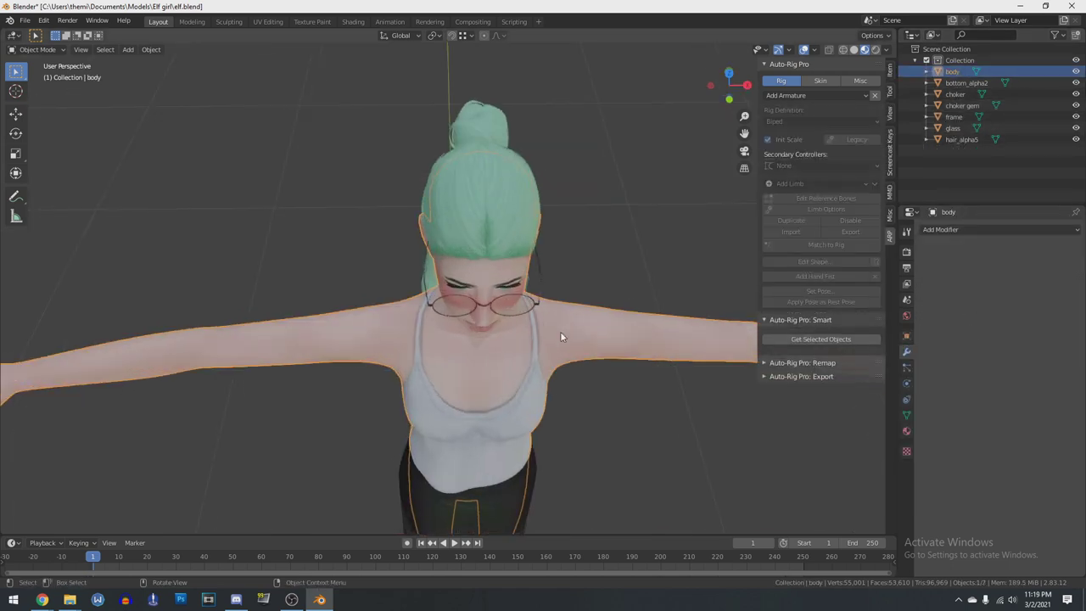
middle_drag(572, 346, 597, 289)
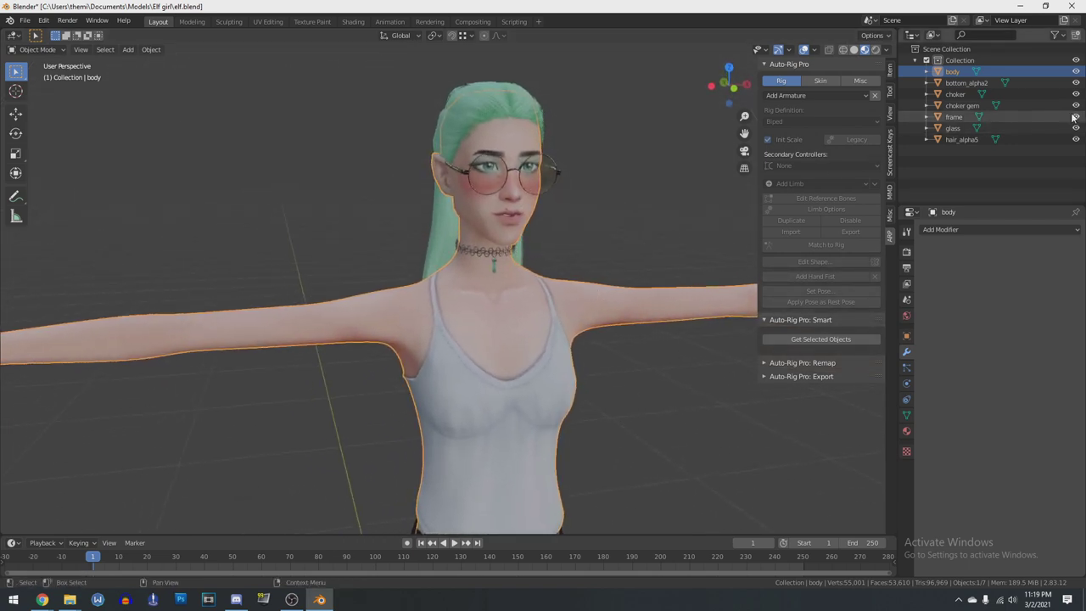
drag(1075, 116, 1074, 127)
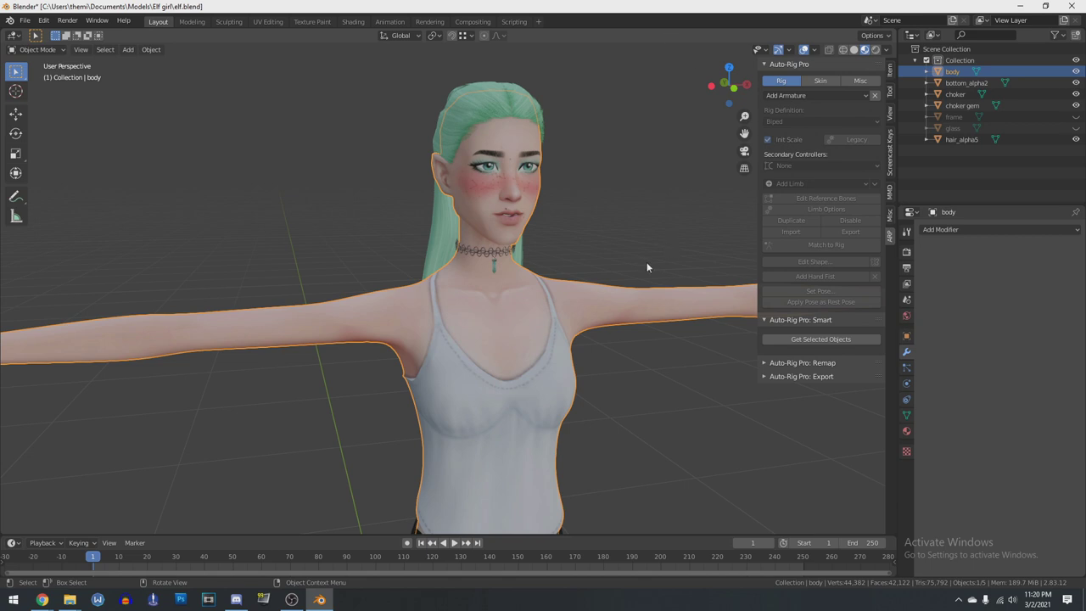
middle_drag(606, 274, 582, 330)
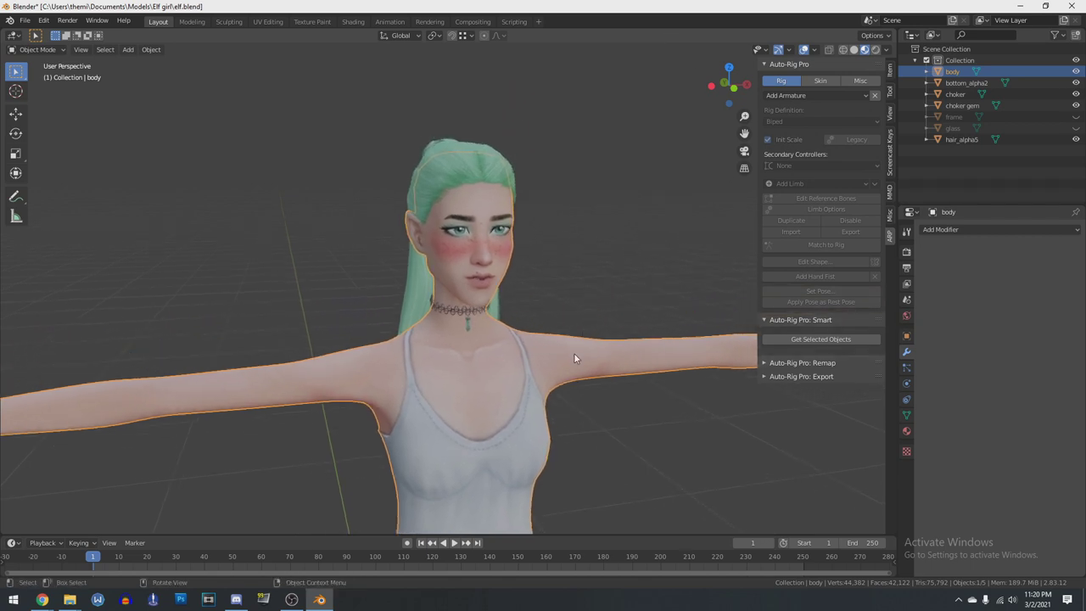
scroll(574, 354, up, 2)
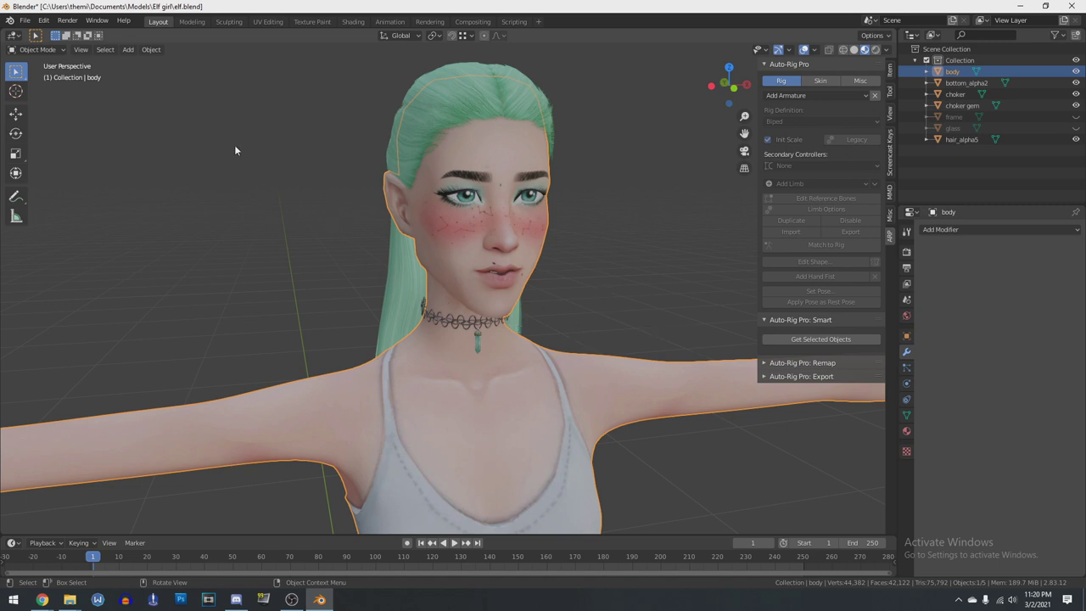
Enter Edit Mode on the body and circle-select the eyeball faces of both eyes in front view
click(37, 49)
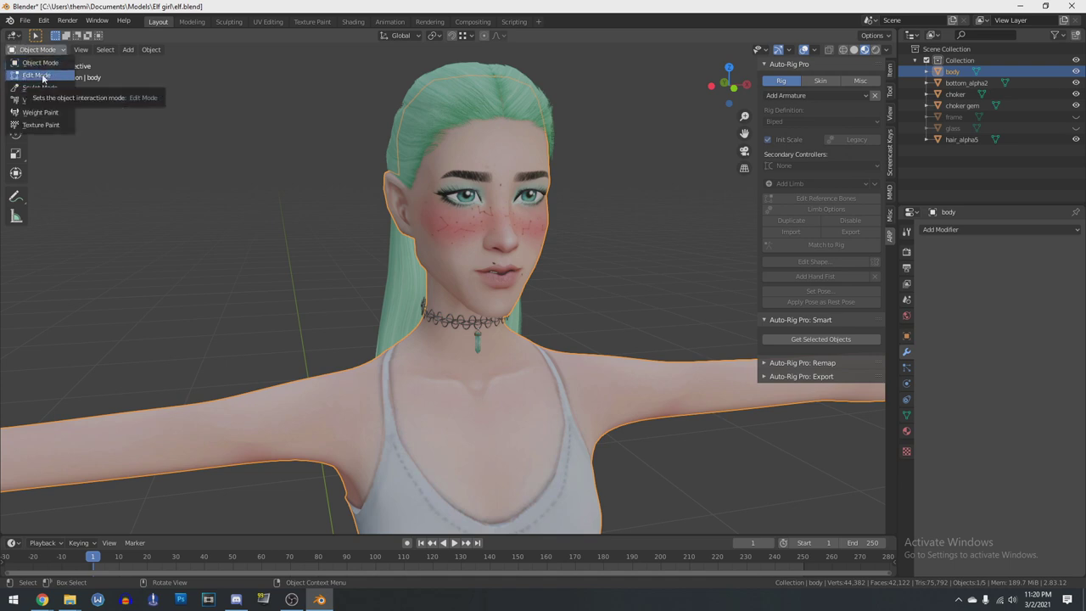
click(41, 75)
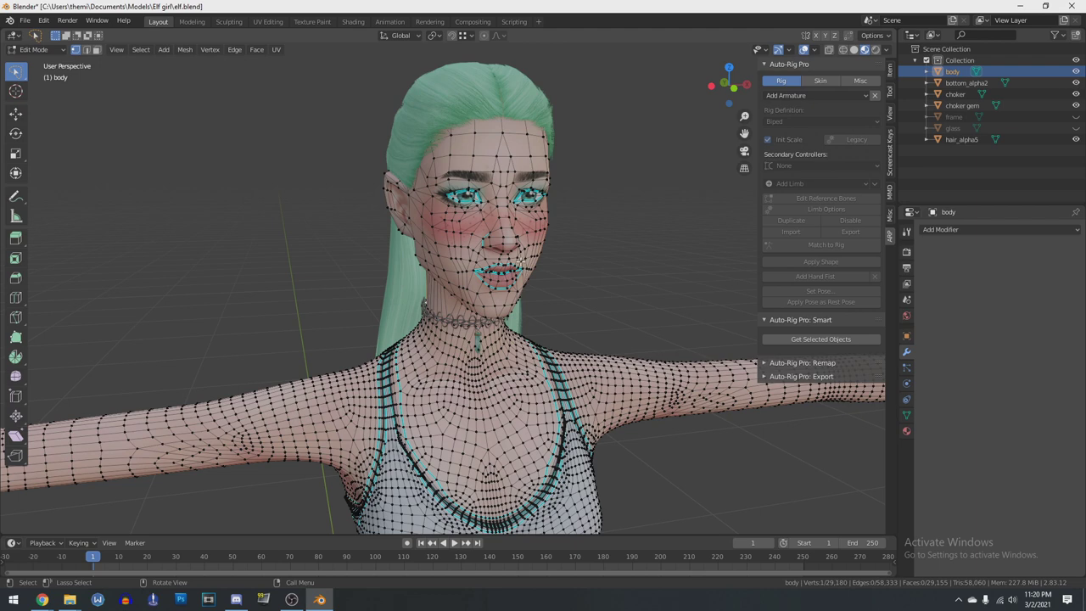
key(KP_1)
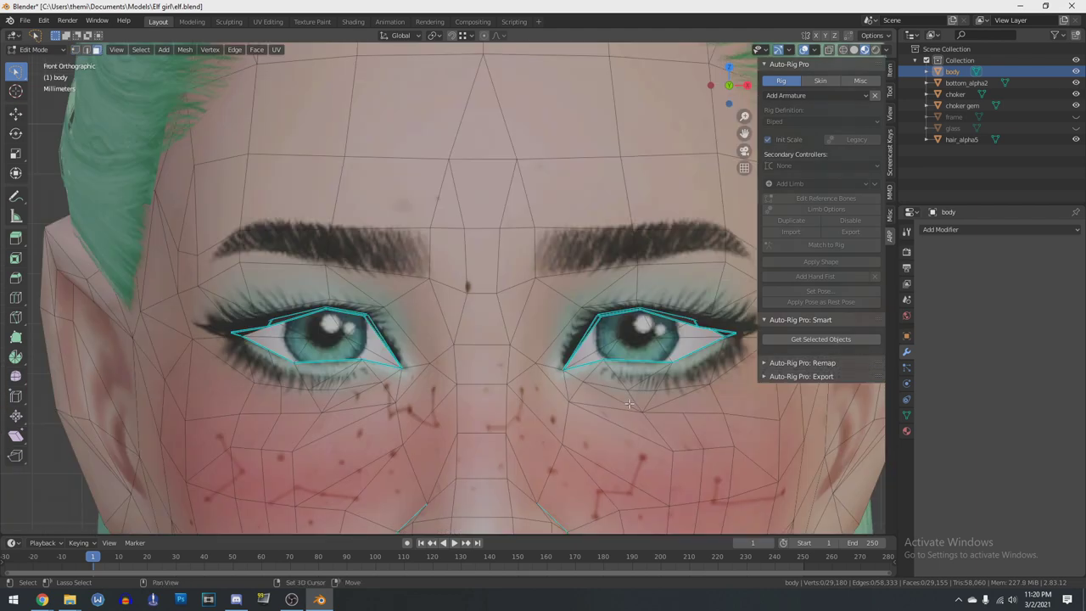
shift+middle_drag(625, 399, 515, 333)
scroll(515, 333, up, 2)
key(c)
drag(596, 270, 536, 256)
drag(129, 268, 102, 266)
key(Escape)
Duplicate the selected eye faces in place without moving the copy
scroll(495, 347, down, 5)
shift+middle_drag(495, 347, 593, 256)
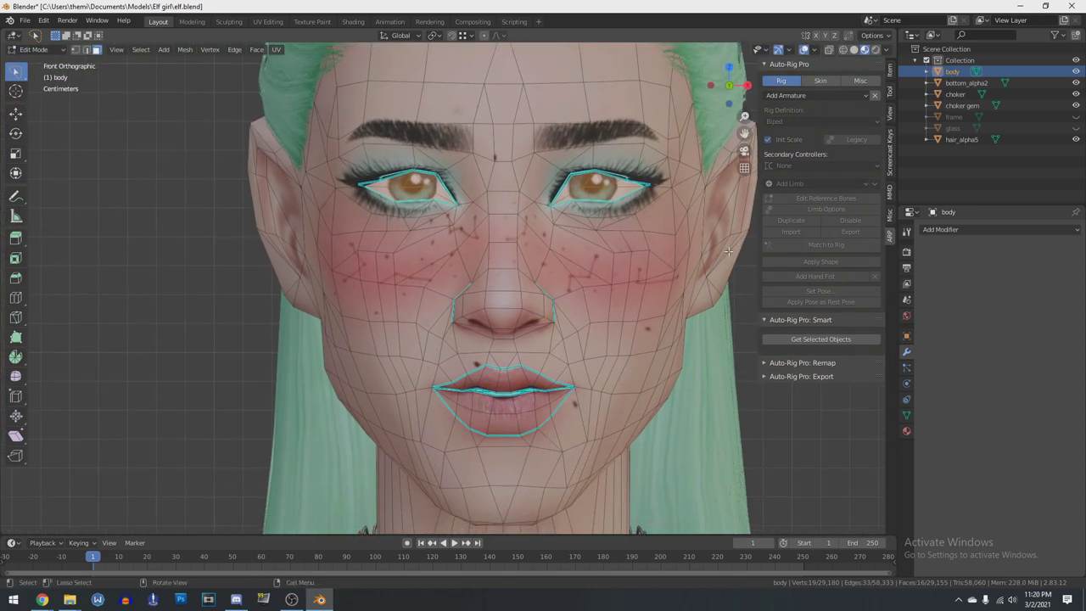
key(shift+d)
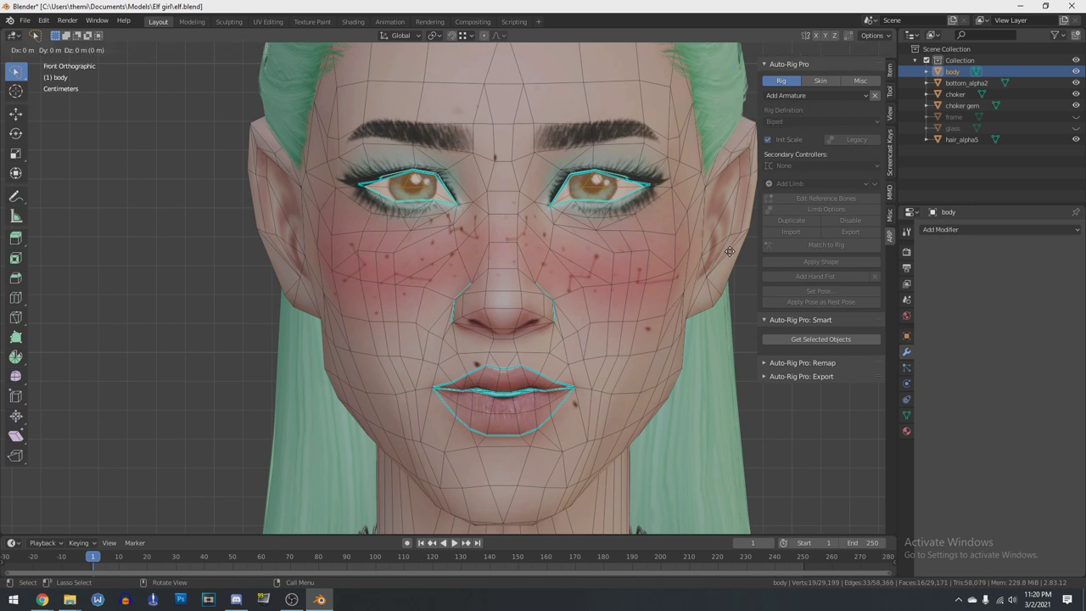
click(730, 251)
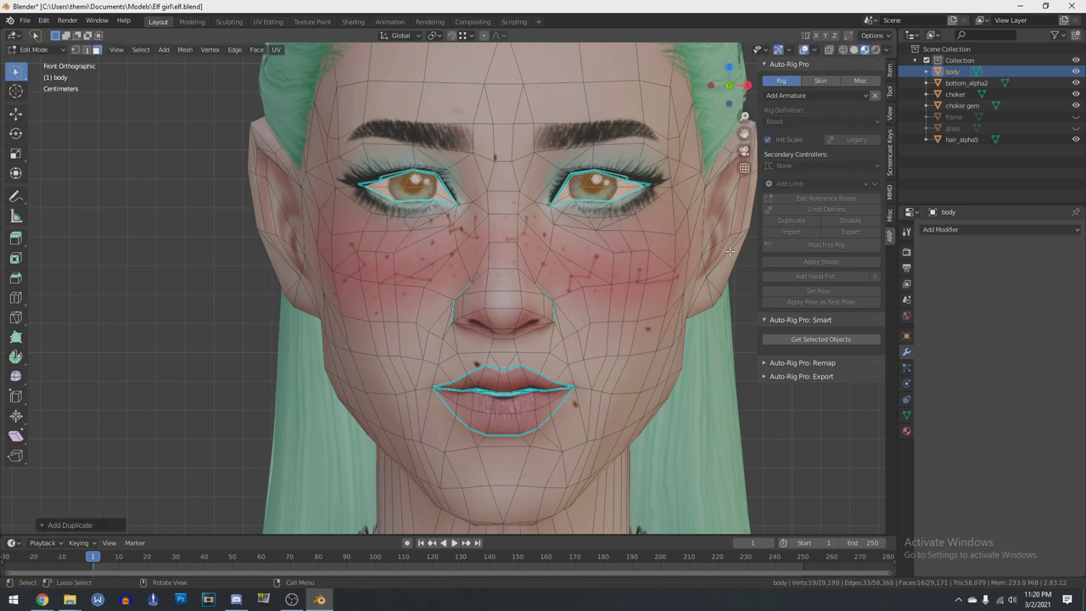
Separate the duplicated eye faces into their own object and merge all vertices of the character's left eye into a single vertex
key(p)
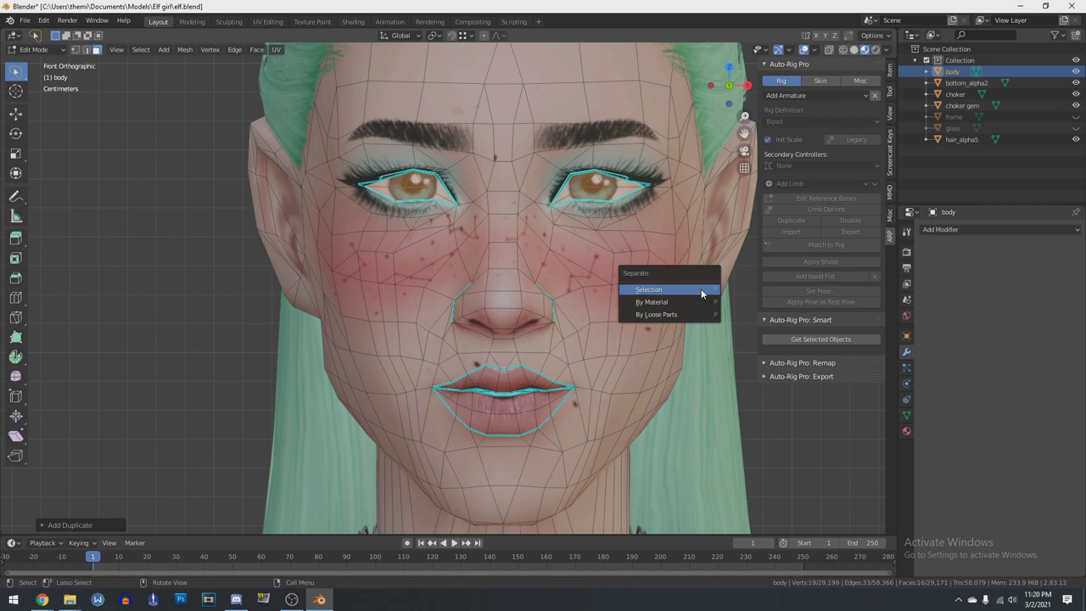
click(702, 293)
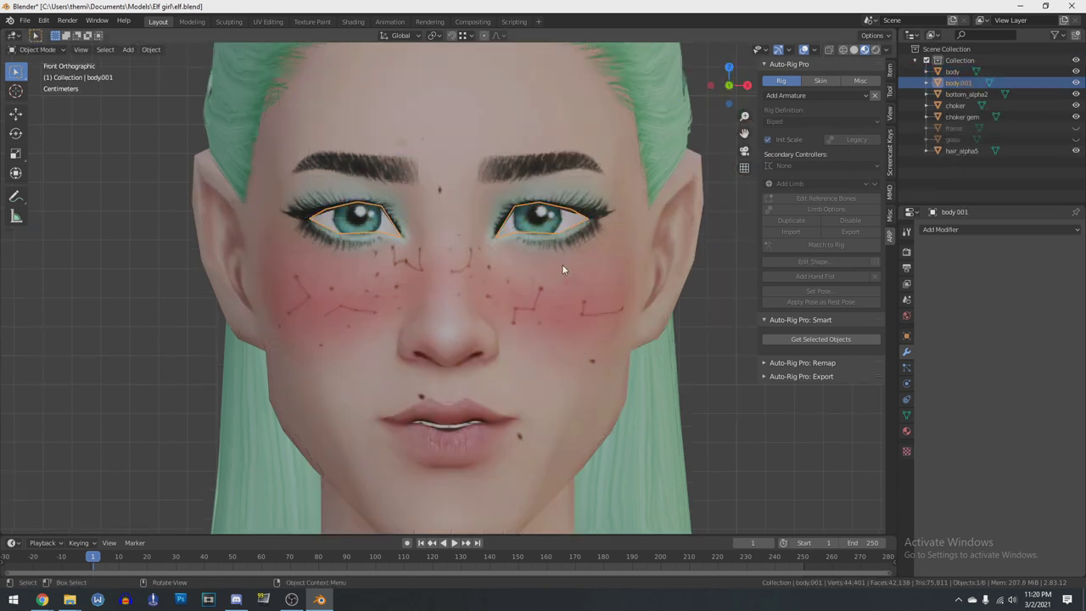
key(Tab)
key(b)
drag(640, 301, 481, 158)
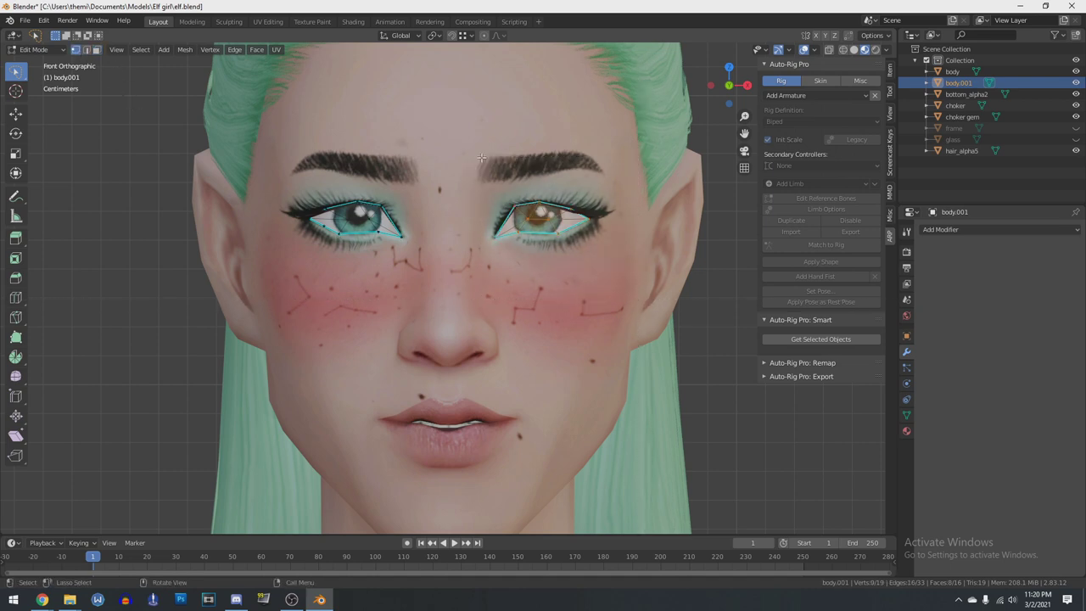
key(m)
click(481, 158)
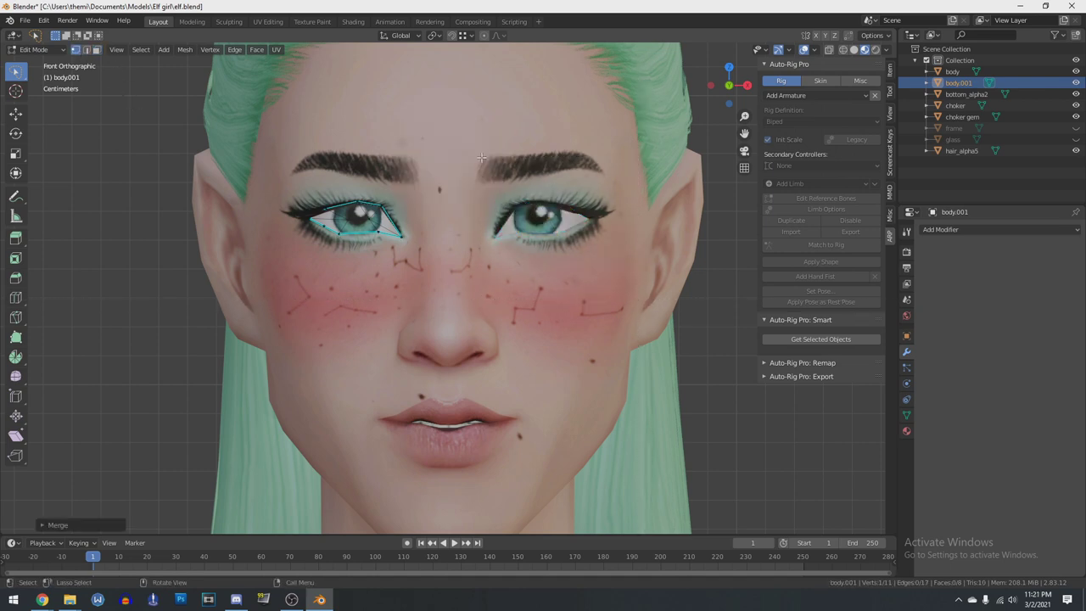
Merge the vertices of the character's right eye into a single vertex and rename the separated object eyes
key(b)
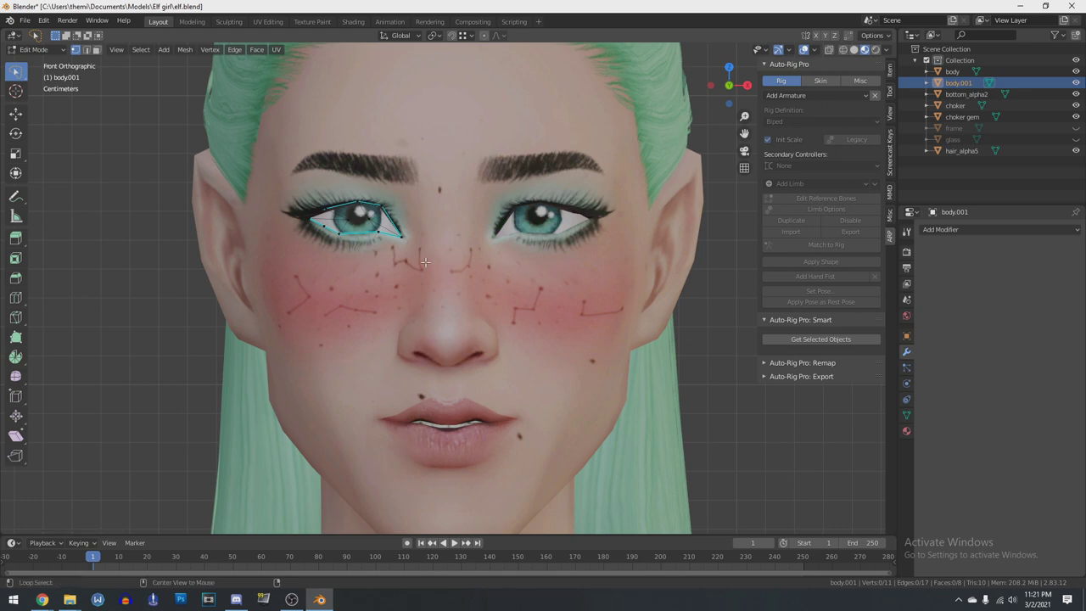
drag(432, 271, 244, 183)
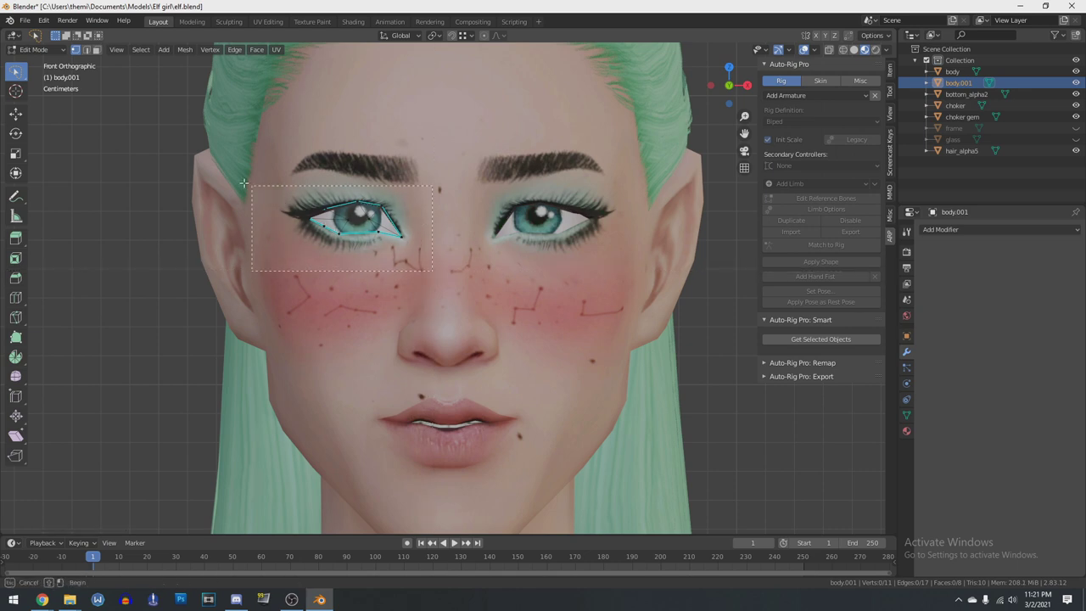
key(m)
click(493, 225)
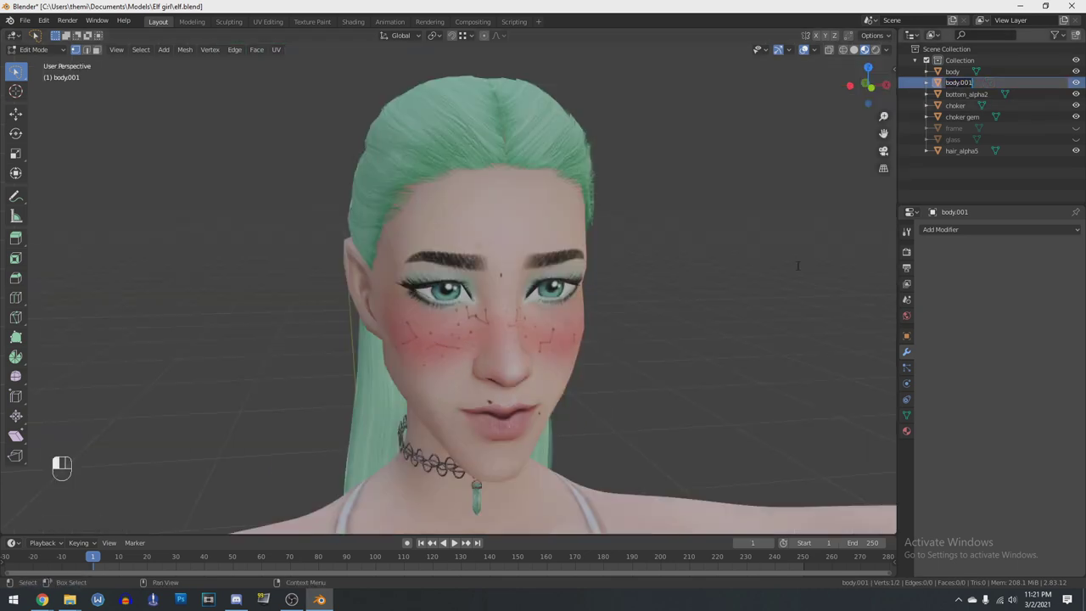
key(Return)
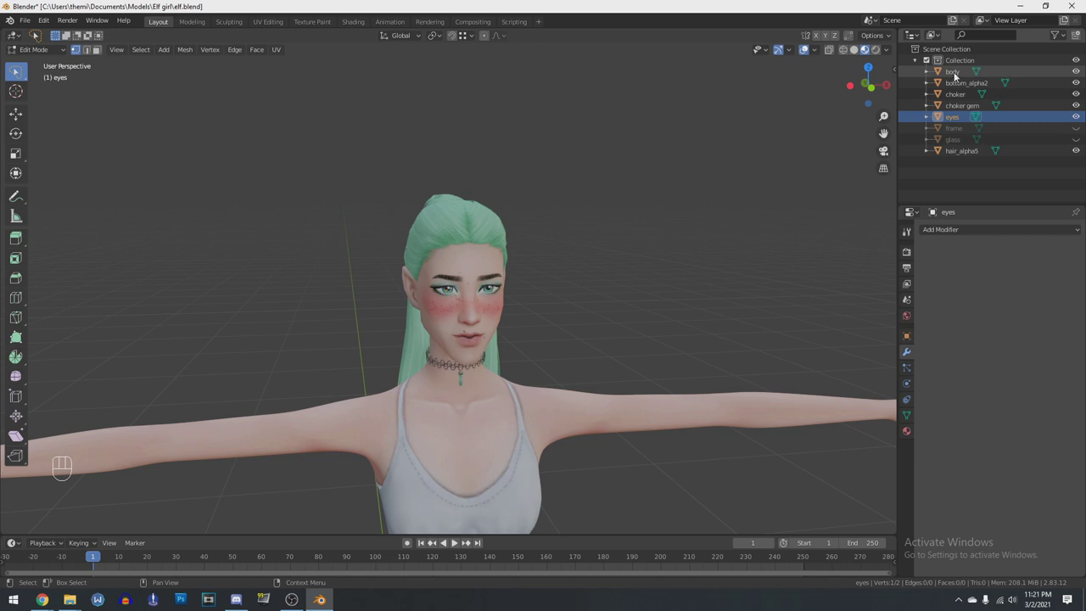
Select the body object and load it into Auto-Rig Pro's Smart marker setup
click(953, 72)
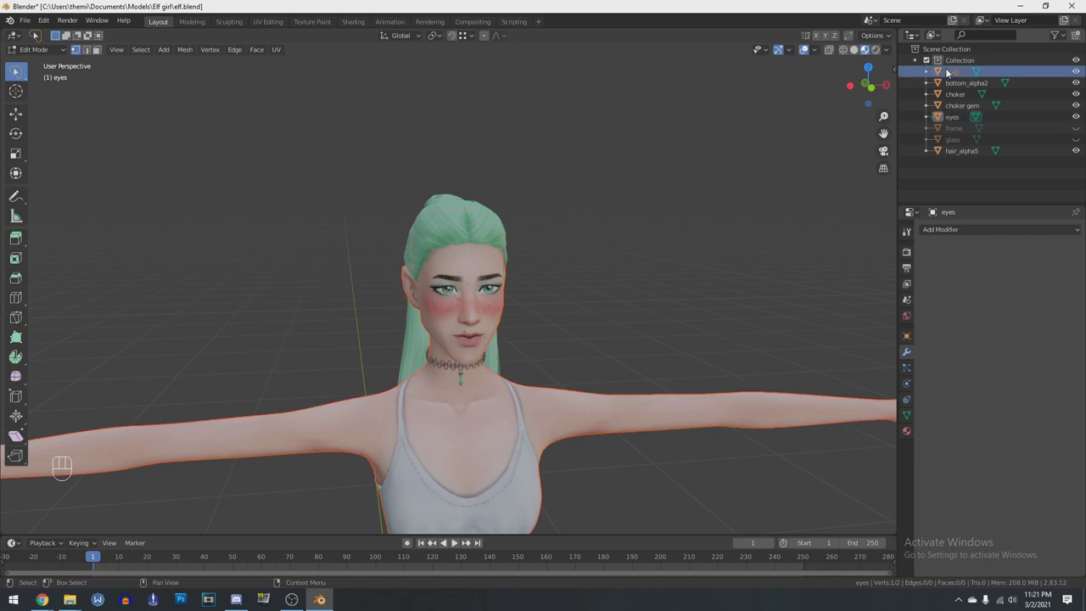
scroll(560, 384, down, 4)
shift+middle_drag(588, 455, 604, 402)
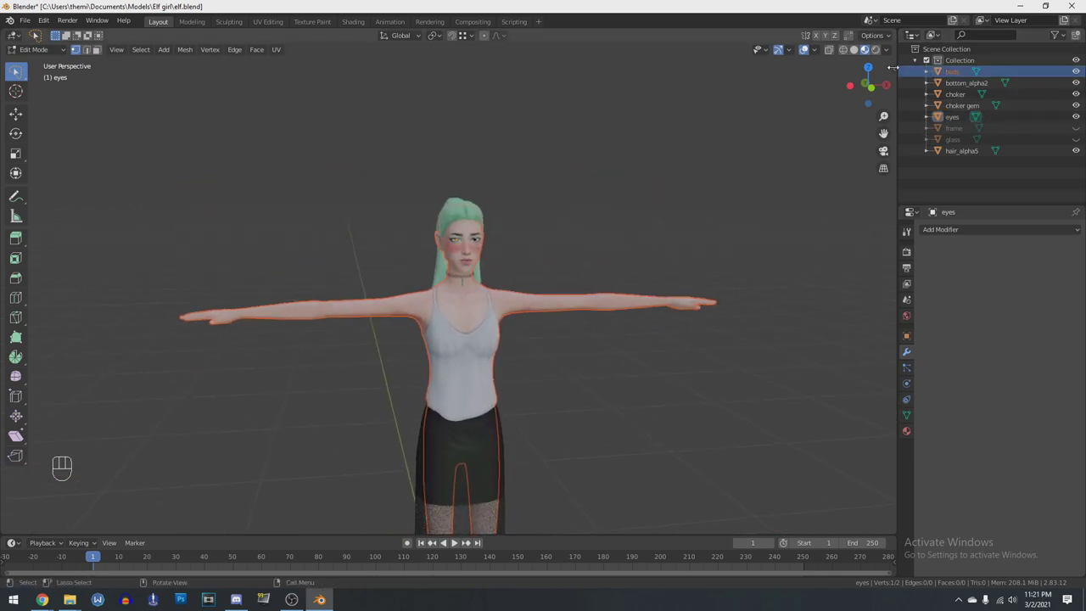
key(n)
click(890, 234)
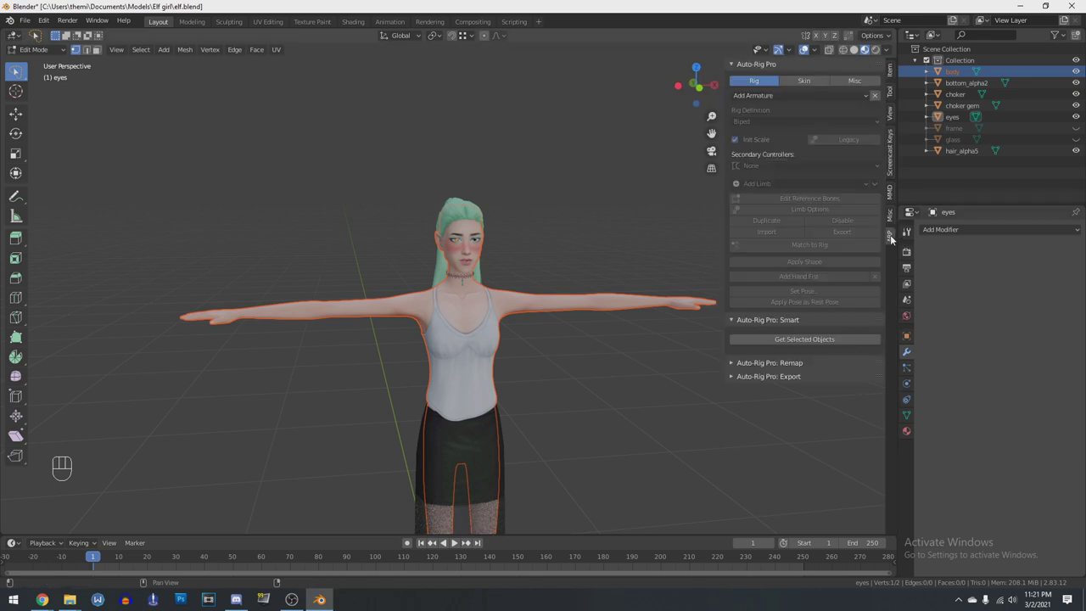
click(779, 338)
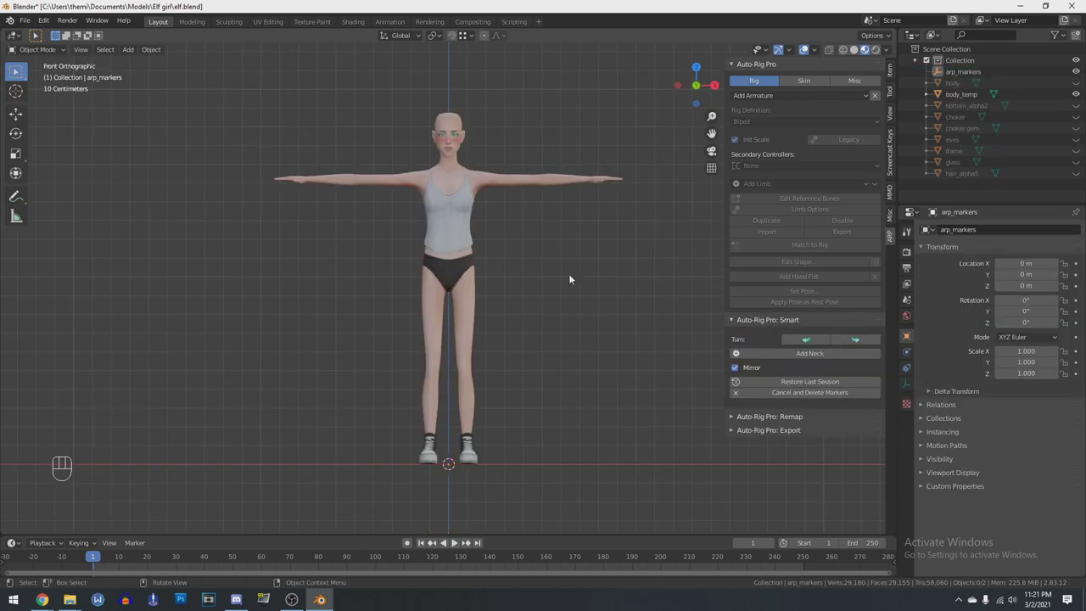
Place the neck marker mid-neck at about 1.61 m height and the chin marker on the chin at about 1.65 m
click(785, 352)
click(455, 351)
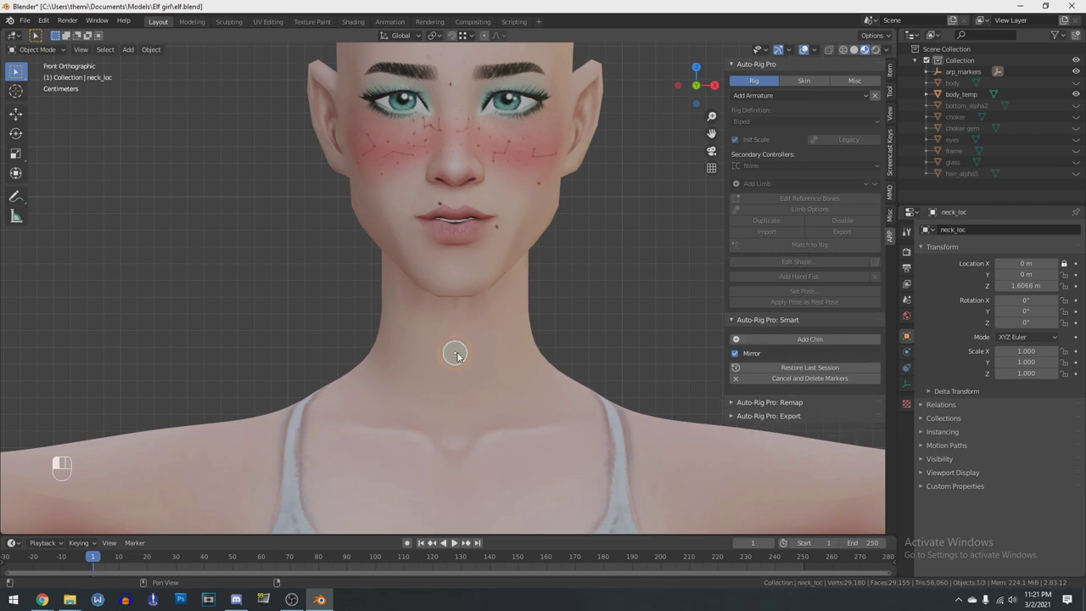
click(809, 339)
click(454, 283)
scroll(671, 367, down, 5)
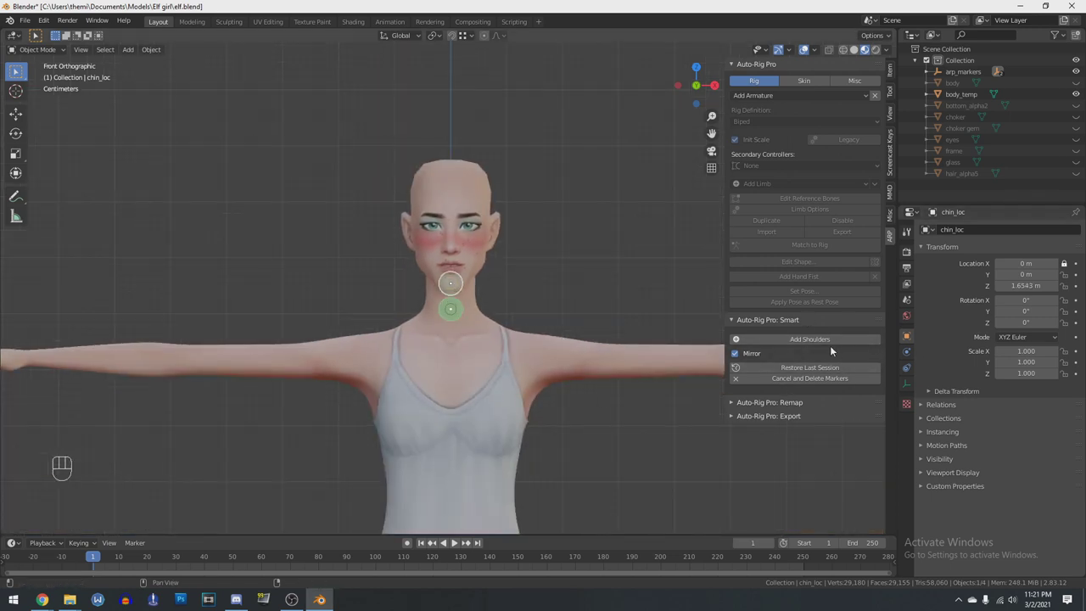
Place the mirrored shoulder and wrist markers on the arms and adjust the position of the shoulder marker
click(787, 338)
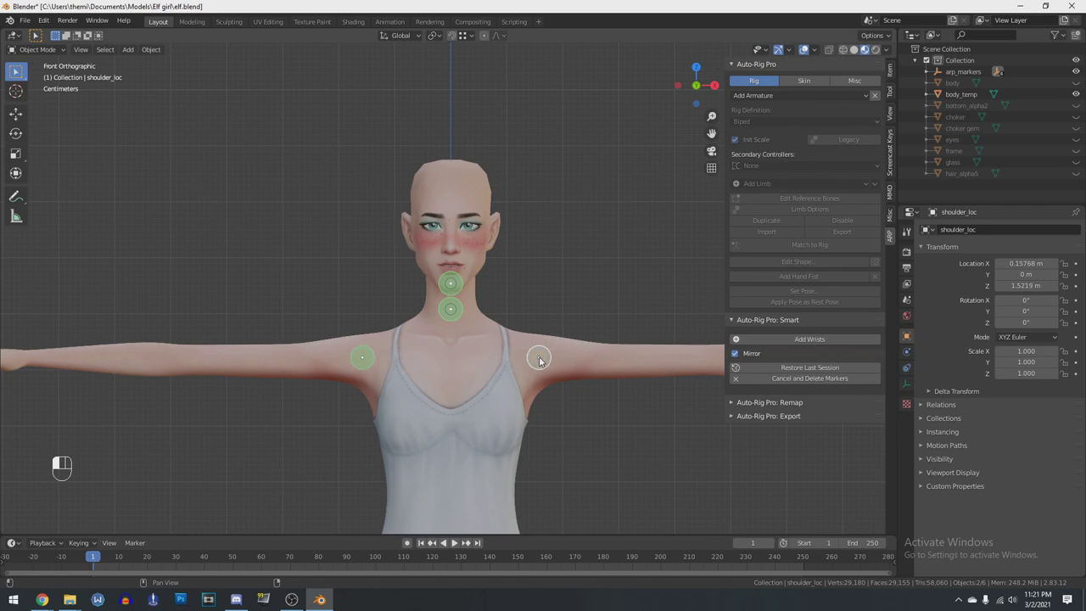
click(538, 357)
click(518, 324)
click(339, 322)
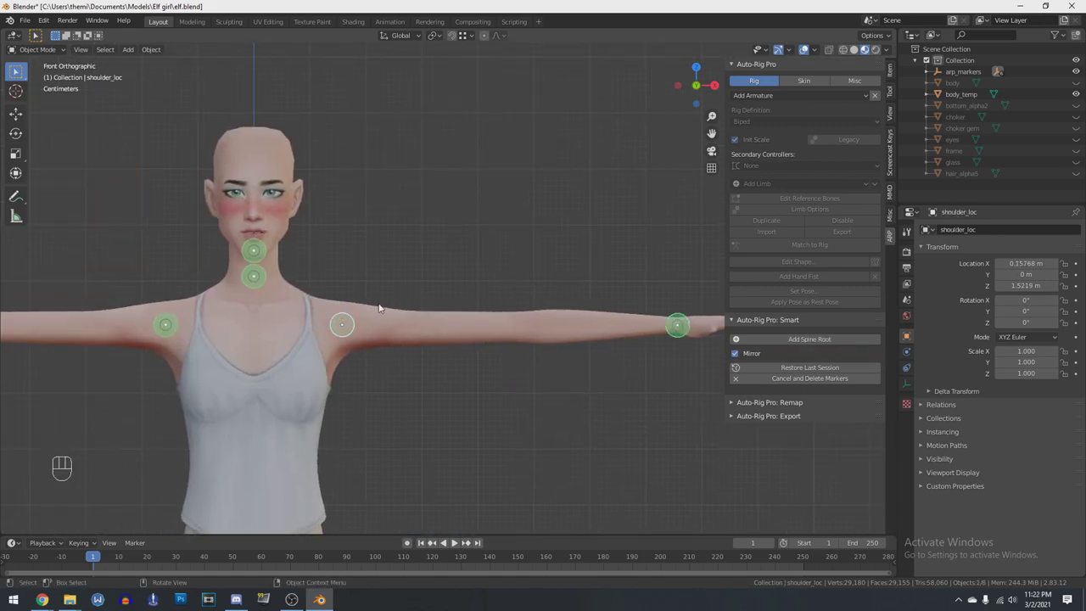
key(g)
click(378, 303)
Add the spine root marker at the centre of the pelvis
shift+middle_drag(449, 458, 509, 130)
shift+middle_drag(538, 378, 627, 337)
click(798, 339)
click(448, 216)
Add the mirrored foot markers on the ankles, about 0.10 m from the centre and 0.10 m above the ground
scroll(413, 197, down, 4)
shift+middle_drag(492, 401, 627, 248)
scroll(505, 356, up, 3)
click(797, 339)
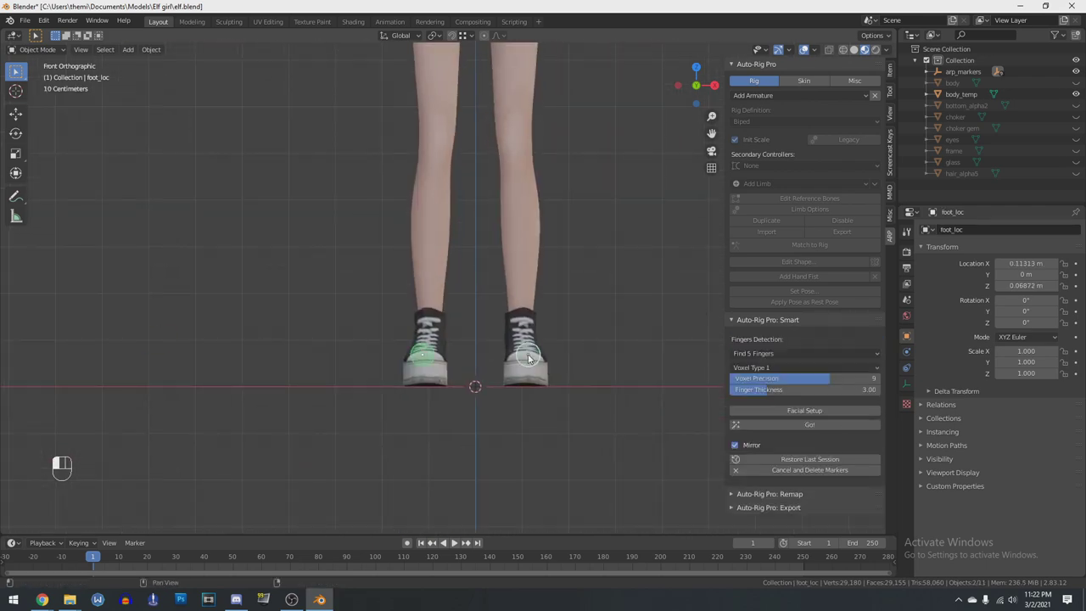
click(526, 341)
Add the Facial Setup markers to the head and hide the frame and glass objects of the eyeglasses
scroll(527, 341, down, 5)
shift+middle_drag(594, 212, 519, 458)
scroll(483, 286, up, 10)
shift+middle_drag(483, 285, 603, 353)
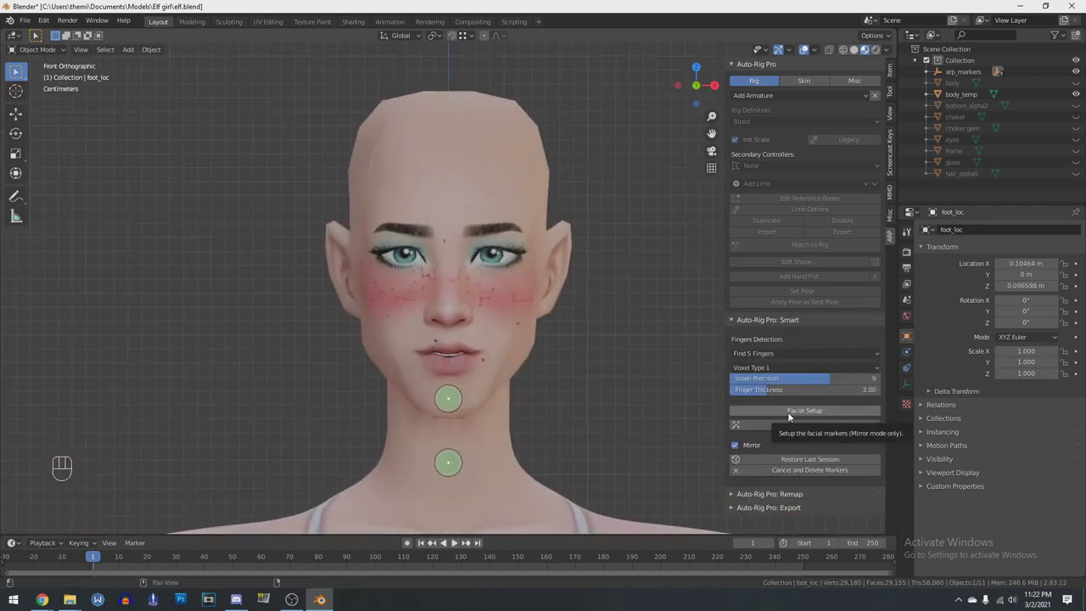
click(787, 412)
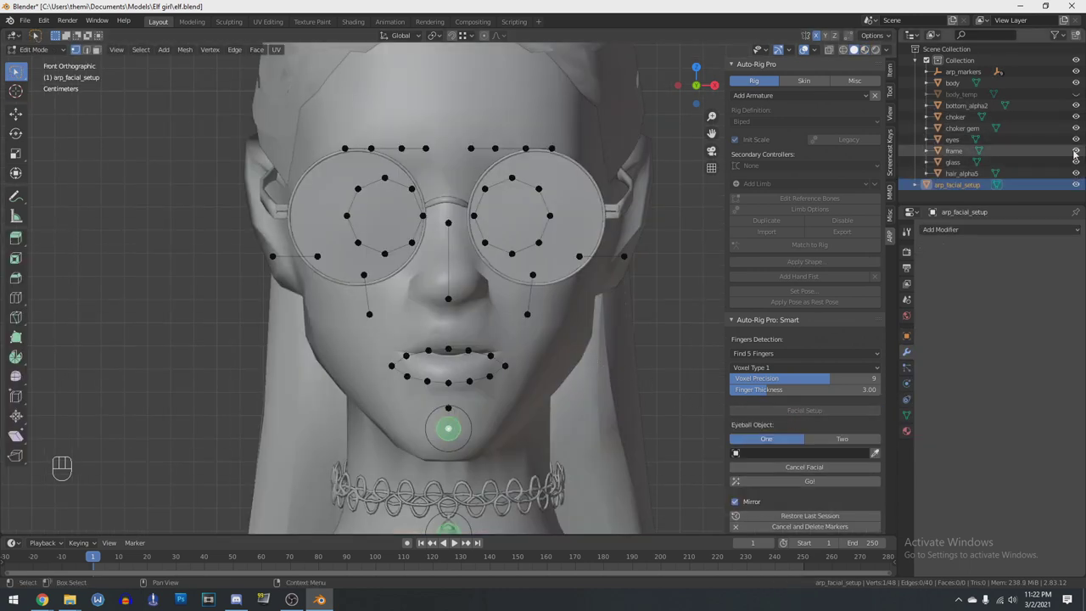
click(1076, 151)
click(1077, 162)
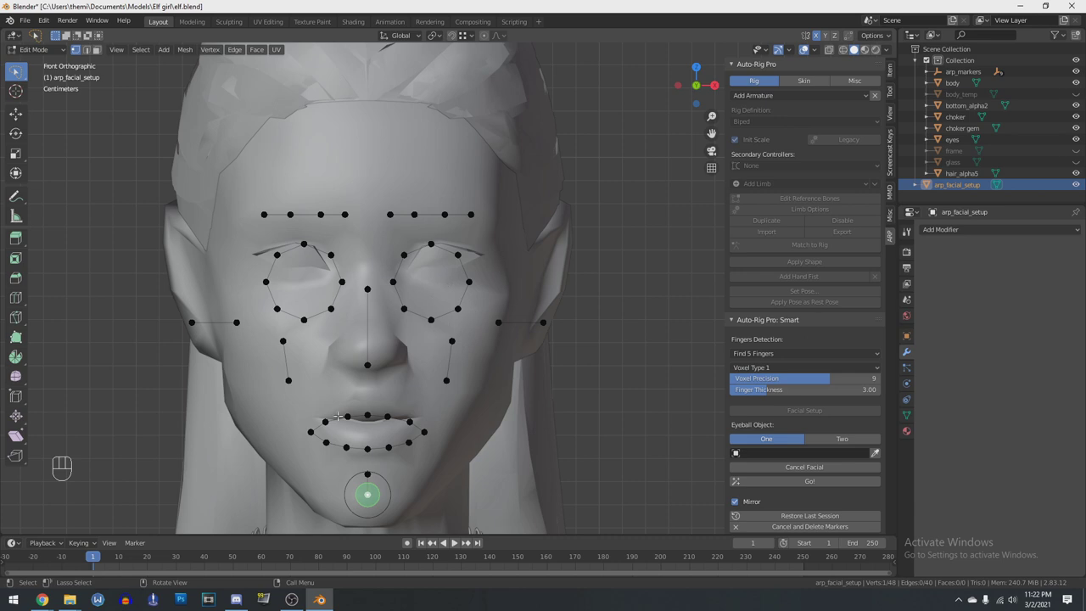
Move the lowest facial marker down onto the tip of the chin
shift+middle_drag(542, 423, 582, 214)
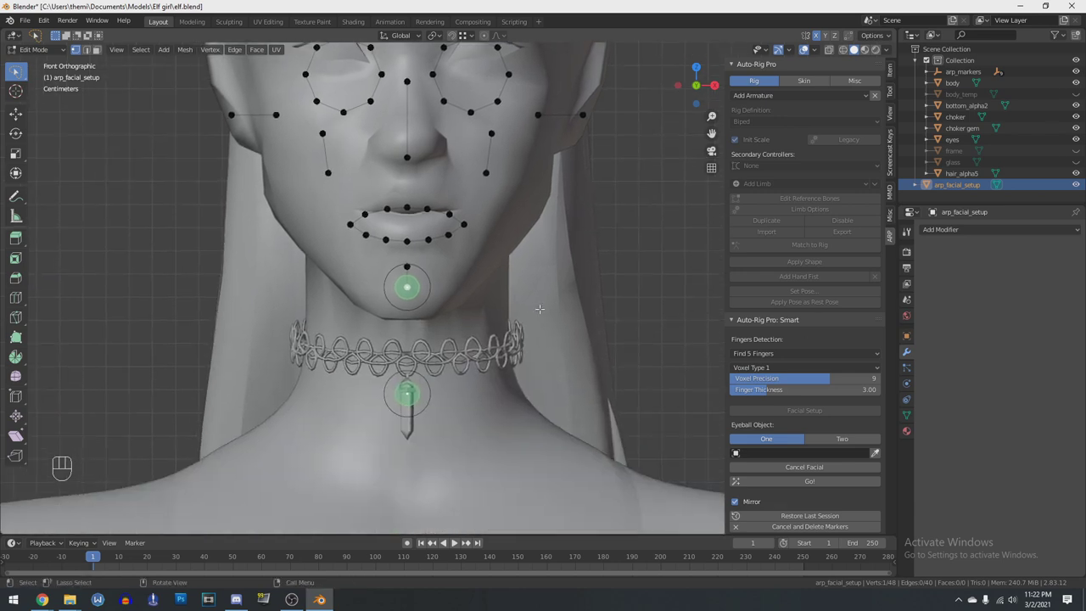
scroll(448, 287, up, 5)
key(g)
click(373, 349)
Move the upper-lip and mouth-corner markers onto the outline of the mesh's upper lip and the corner of the mouth
shift+middle_drag(425, 293, 514, 442)
click(439, 231)
key(g)
click(475, 141)
click(486, 229)
key(g)
click(517, 198)
click(574, 276)
key(g)
click(575, 238)
Reposition the lower-lip markers along the lower outline of the mouth
click(538, 304)
key(g)
click(534, 299)
click(485, 315)
click(482, 329)
click(436, 321)
key(g)
click(436, 337)
Move the upper nose marker up to the bridge of the nose between the eyes
shift+middle_drag(509, 190, 504, 358)
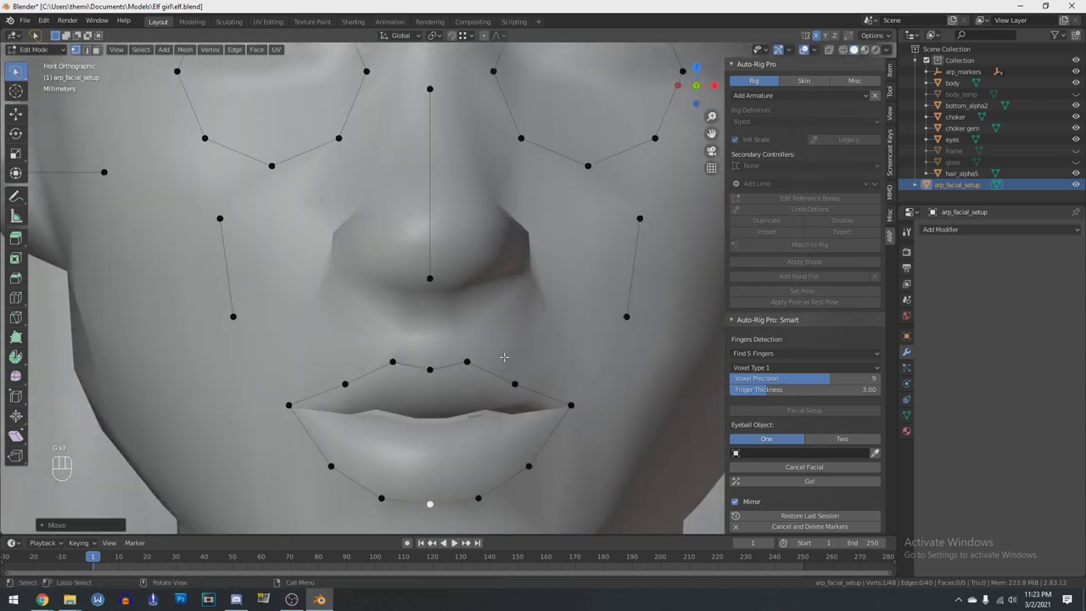
shift+middle_drag(469, 197, 471, 322)
click(433, 211)
key(g)
click(441, 140)
Move the two ear markers onto the upper part and the lobe of the character's left ear
scroll(508, 220, down, 2)
click(581, 327)
key(g)
click(610, 302)
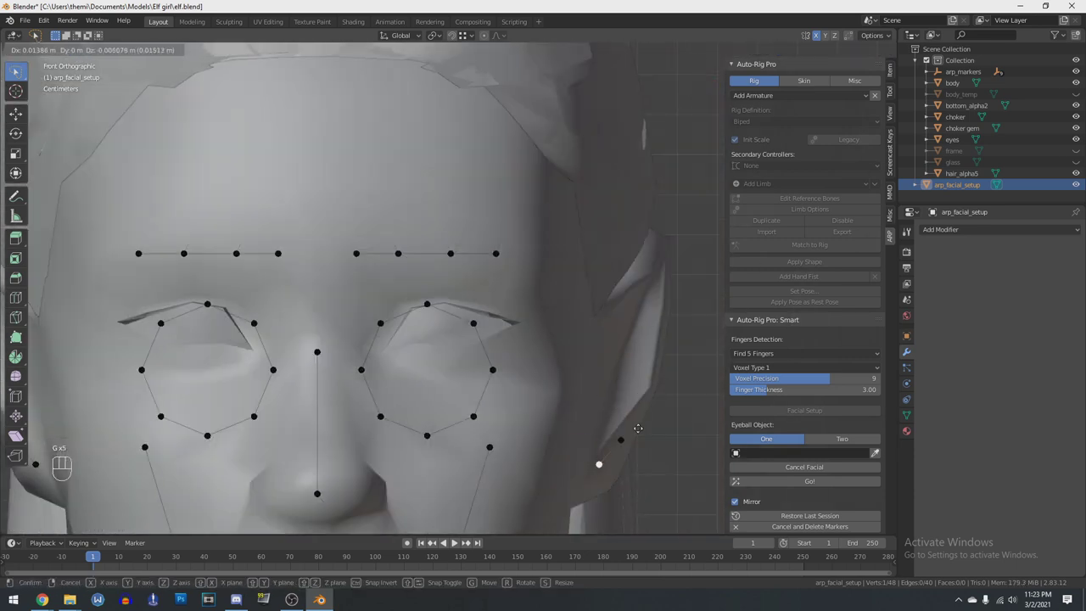
click(637, 428)
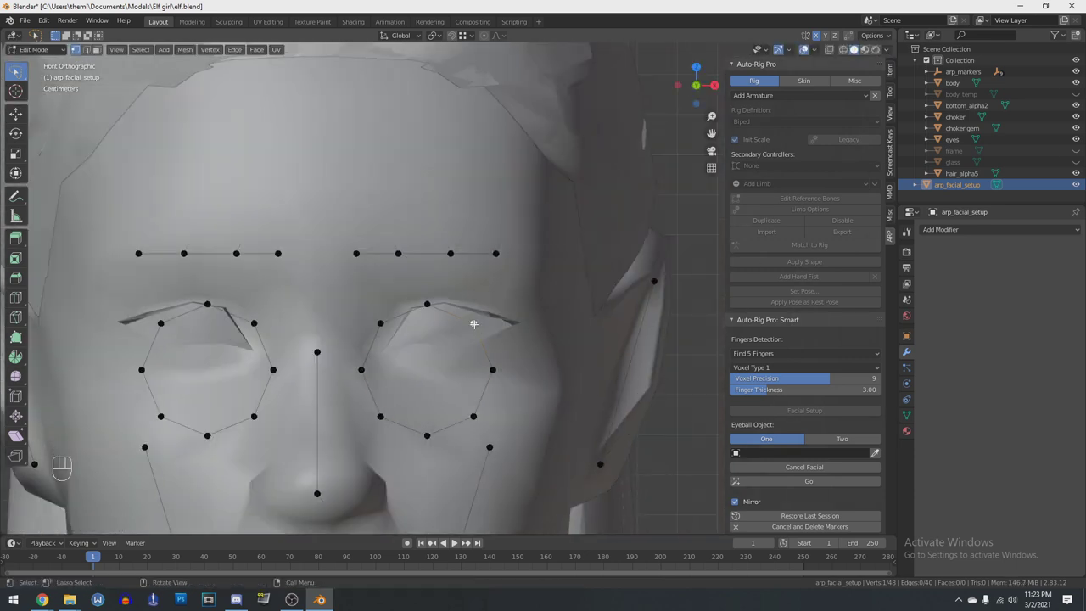
Select the whole linked eye marker loop and move it up and outward over the eye
key(l)
scroll(487, 395, up, 3)
key(g)
click(532, 335)
Fit the top, upper-outer and outer-corner eye markers to the edge of the upper eyelid
click(457, 252)
key(g)
click(444, 308)
click(540, 282)
key(g)
click(531, 328)
click(572, 370)
key(g)
click(563, 352)
click(527, 337)
key(g)
click(524, 333)
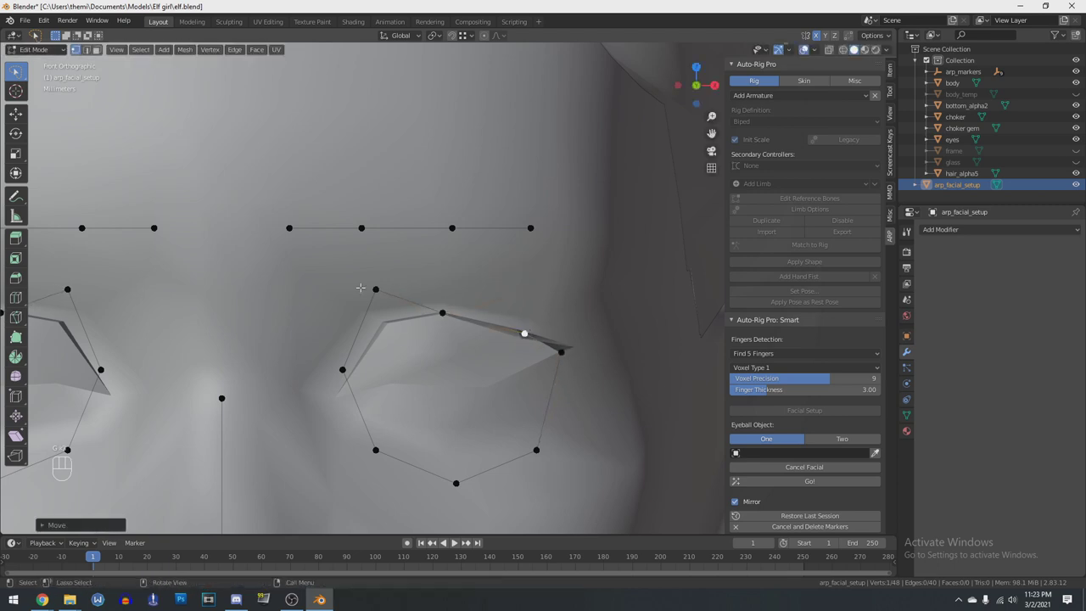
Move the upper-inner eye marker onto the eyelid edge and the inner marker to the inner corner of the eye
click(376, 289)
click(383, 323)
click(343, 370)
key(g)
click(339, 396)
Raise the lower eye markers onto the lower eyelid line and space them between the two eye corners
click(377, 449)
key(g)
click(389, 383)
click(460, 473)
click(465, 375)
click(539, 451)
key(g)
click(528, 370)
click(473, 356)
key(g)
click(502, 353)
Compare the facial marker placement with the textured face by alternating between Material Preview and Solid shading
scroll(507, 339, down, 6)
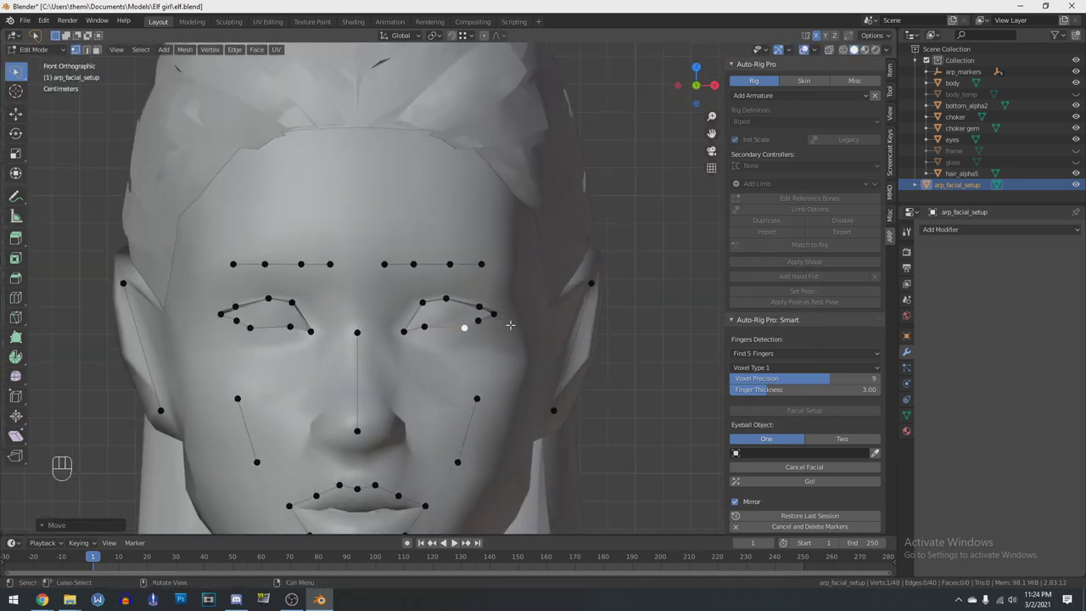
key(z)
click(512, 374)
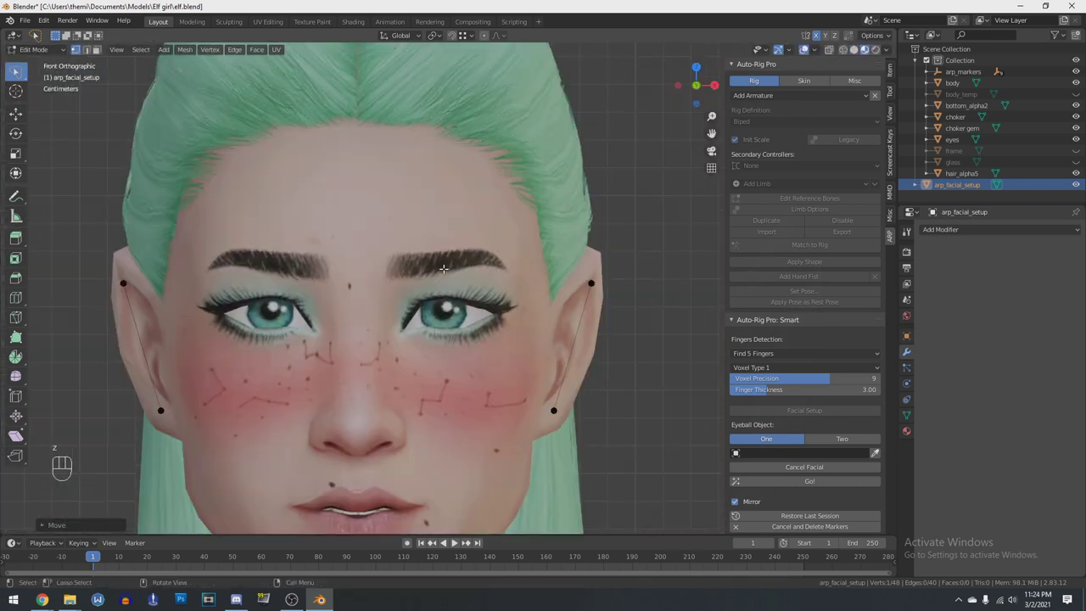
scroll(495, 319, down, 3)
key(z)
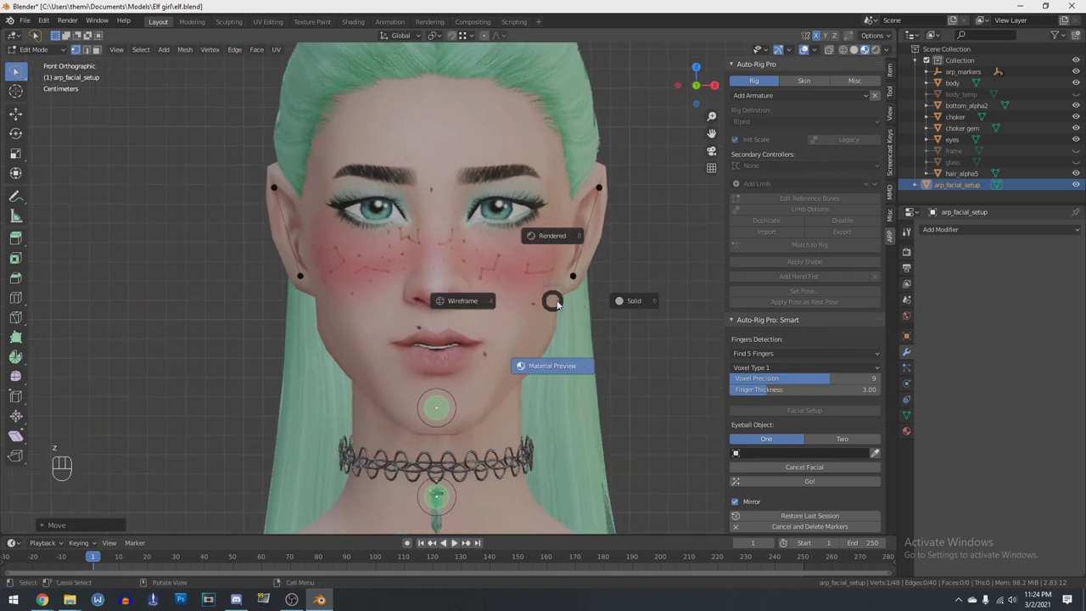
click(589, 303)
key(z)
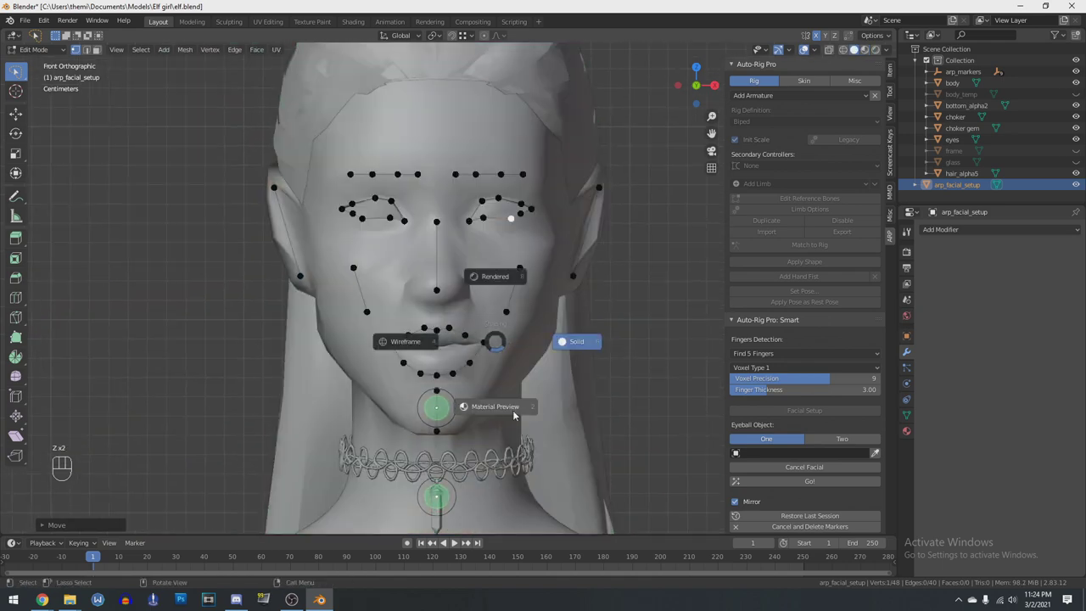
click(500, 406)
Select the lower-lip markers together and shift them to match the textured lower lip, checking them in Material Preview
scroll(495, 339, up, 4)
mouse_move(488, 318)
shift+middle_down()
mouse_move(542, 311)
mouse_move(569, 244)
shift+middle_up()
key(z)
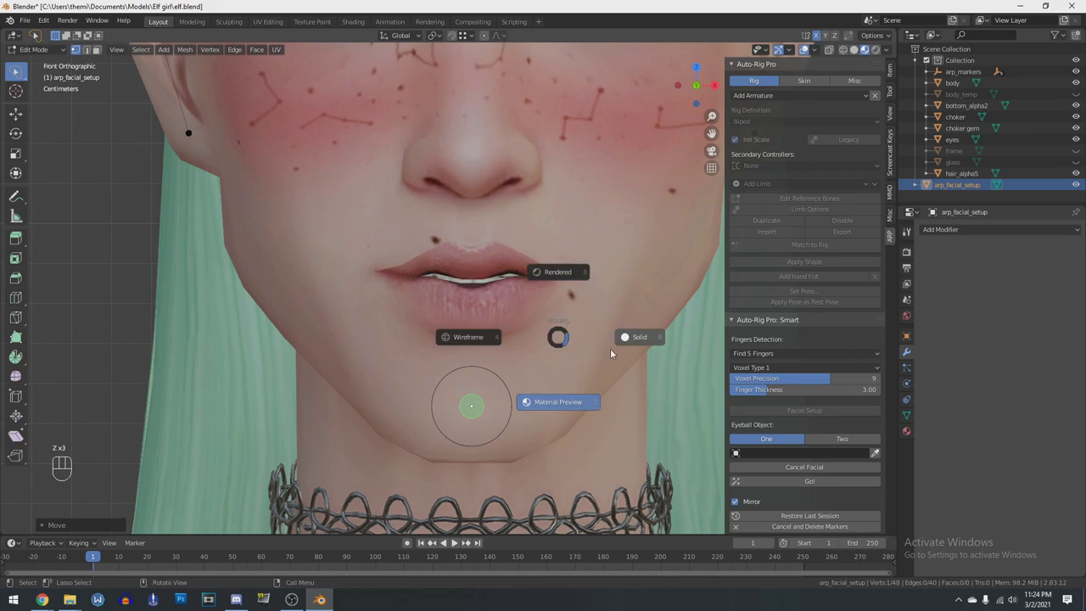
click(615, 349)
scroll(609, 346, up, 2)
drag(419, 378, 588, 309)
key(z)
click(565, 359)
key(g)
click(586, 358)
key(z)
click(630, 360)
key(g)
click(549, 339)
Check the lips in Material Preview and nudge the upper-lip markers as a group in Solid shading
key(z)
click(560, 378)
key(z)
click(645, 373)
drag(586, 249, 549, 206)
key(g)
click(552, 211)
Reposition the four eyebrow markers from the inner to the outer end so they form an arch along the brow
scroll(550, 214, down, 5)
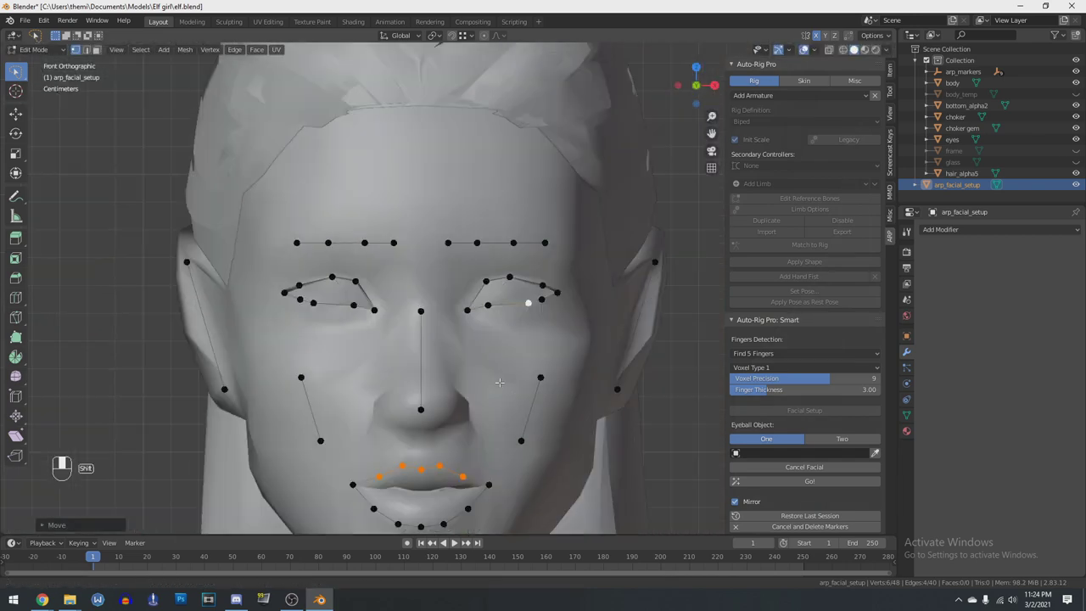
scroll(543, 339, up, 4)
key(z)
click(633, 357)
click(426, 278)
key(g)
click(459, 287)
click(480, 280)
key(g)
click(537, 274)
click(556, 282)
key(g)
click(581, 270)
click(621, 284)
key(g)
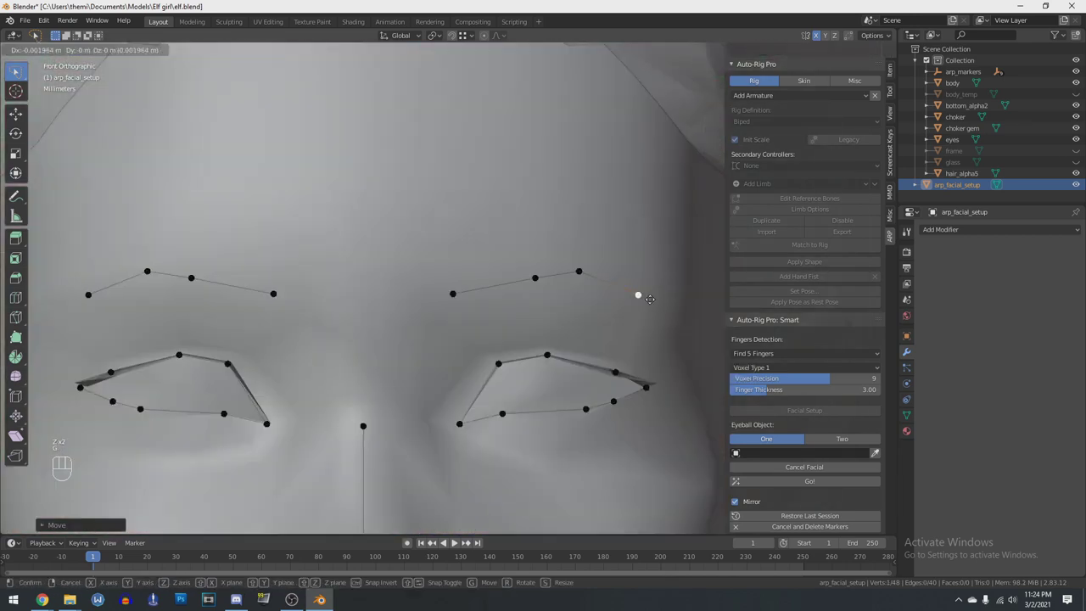
click(649, 294)
Compare the eyebrow markers with the textured face in Material Preview and readjust the innermost eyebrow marker
key(z)
key(z)
click(453, 294)
key(g)
click(480, 243)
key(z)
key(z)
Assign the eyes mesh as the single eyeball object for the facial setup
scroll(548, 373, down, 10)
shift+middle_drag(544, 416, 568, 281)
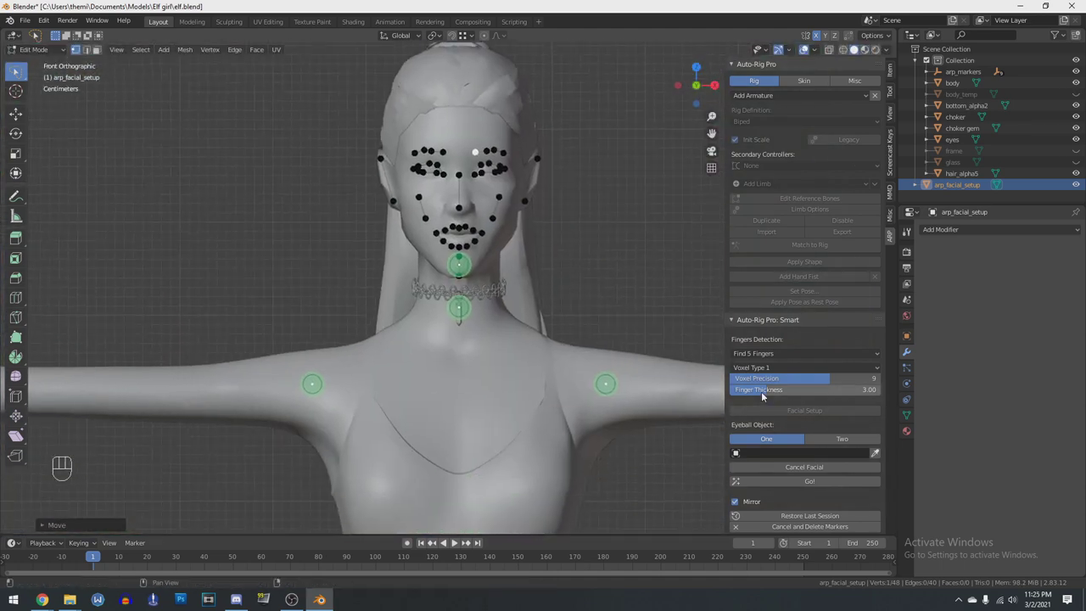
click(854, 455)
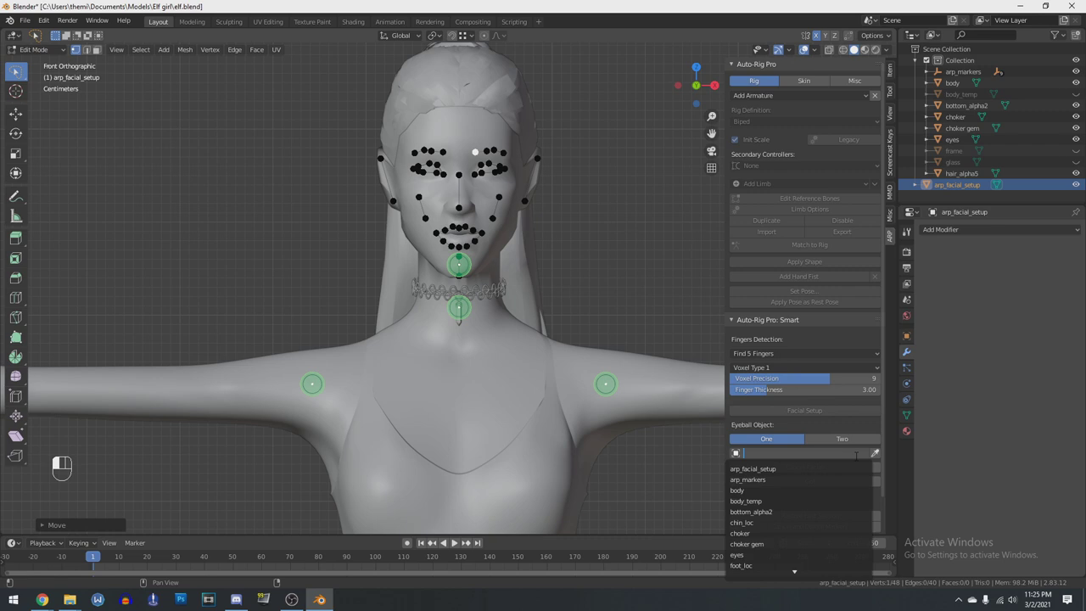
click(747, 555)
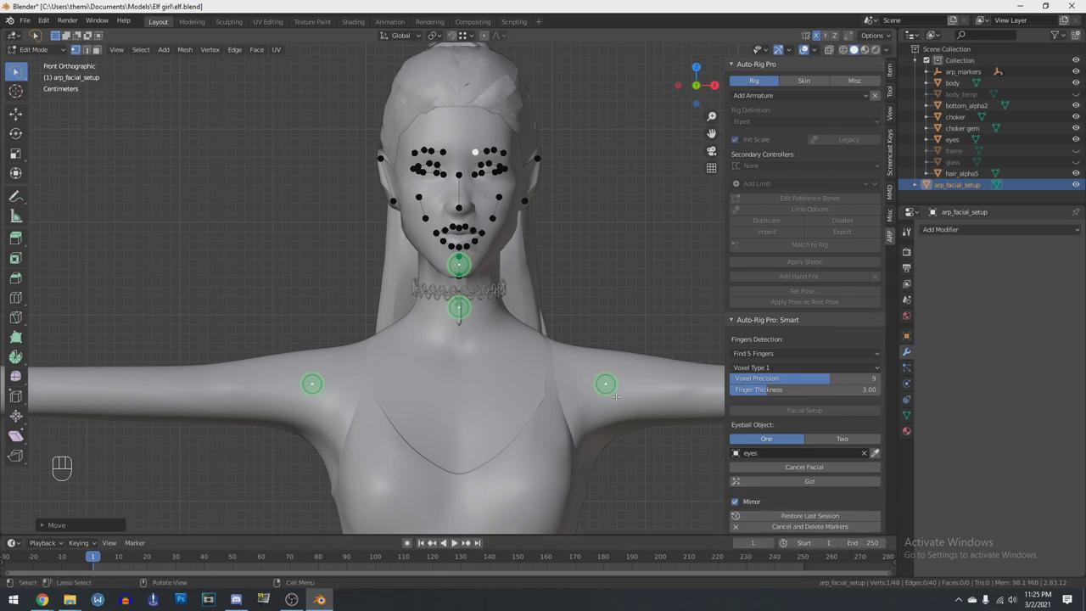
Run the Smart detection to generate the reference bones from the body and facial markers
scroll(555, 416, down, 5)
shift+middle_drag(554, 416, 547, 328)
click(824, 482)
scroll(509, 421, down, 4)
shift+middle_drag(509, 421, 393, 308)
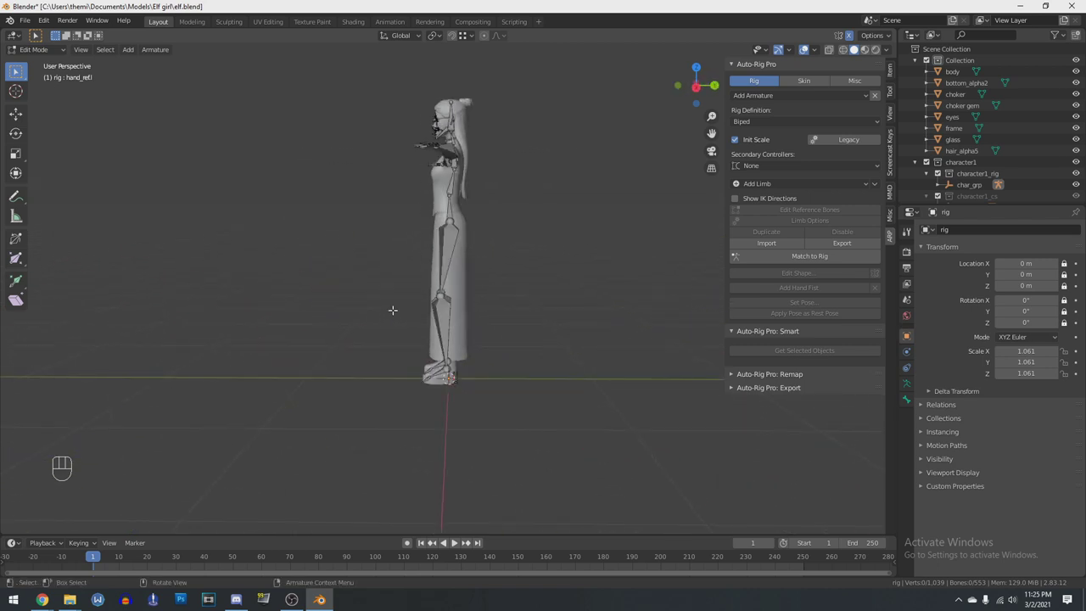
Hide bottom_alpha2 and adjust the knee joint of the leg reference bones inside the leg in the side view
key(KP_3)
scroll(392, 308, up, 5)
click(1076, 83)
scroll(568, 337, up, 4)
key(g)
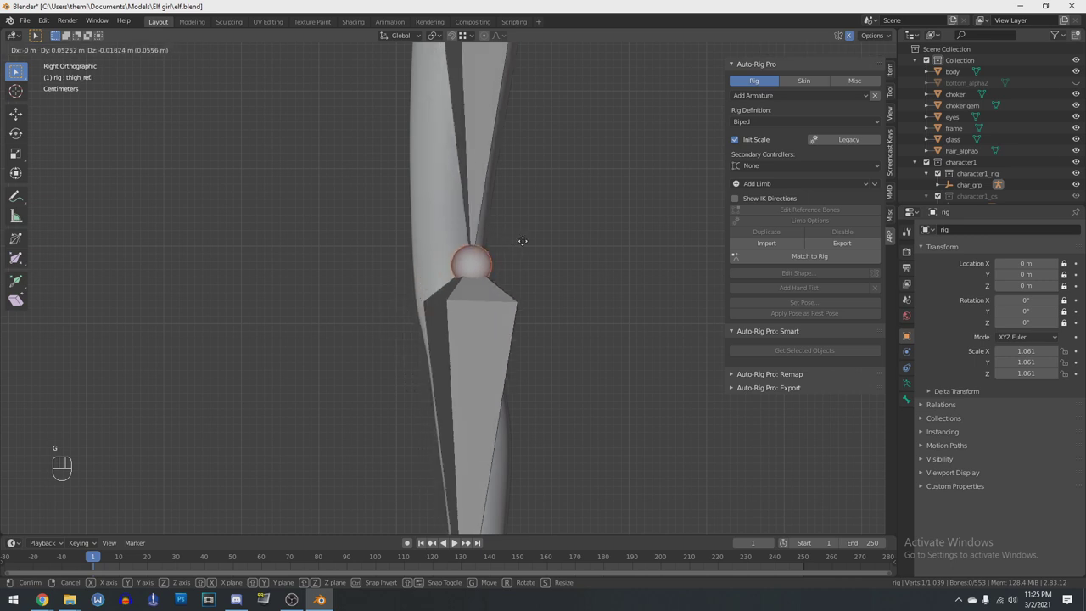
click(498, 264)
Raise the toe tip and the ball-of-foot joint of the foot reference bones to the upper part of the shoe
shift+middle_drag(523, 329, 601, 93)
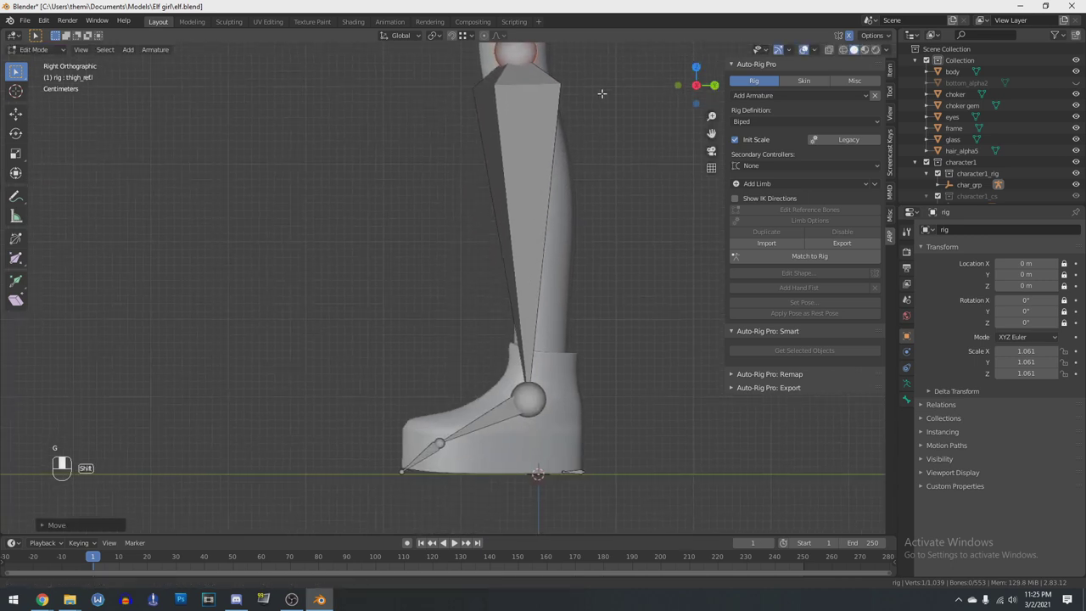
click(405, 472)
key(g)
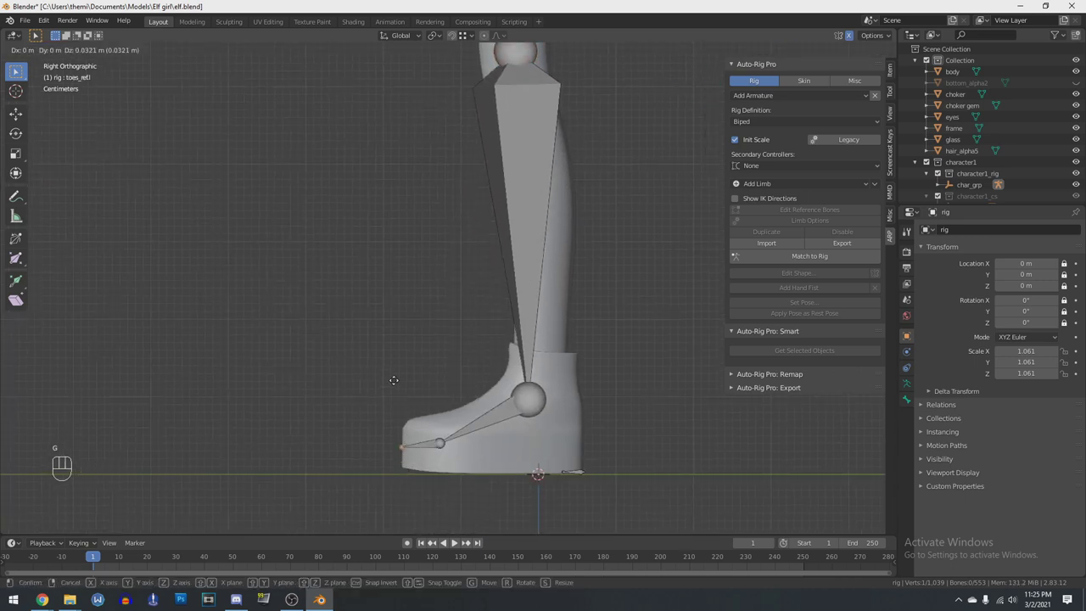
click(398, 438)
click(440, 442)
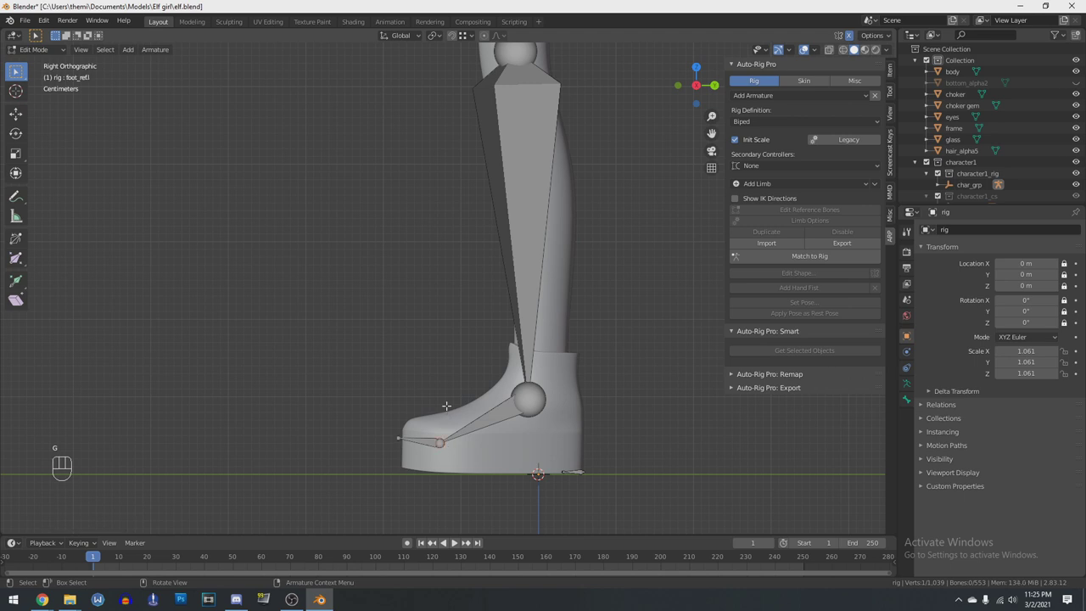
key(g)
click(442, 385)
click(403, 434)
key(g)
click(403, 383)
Shift the left elbow joint of the arm reference bones slightly in the top view to fit the arm
scroll(499, 161, down, 5)
shift+middle_drag(501, 150, 496, 372)
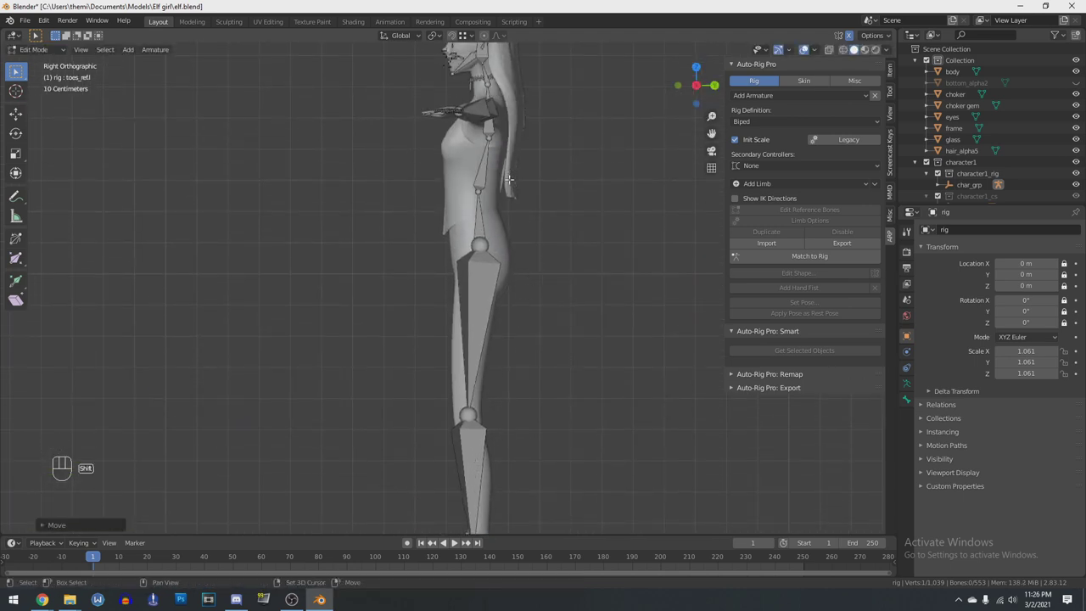
shift+middle_drag(414, 153, 424, 356)
key(KP_7)
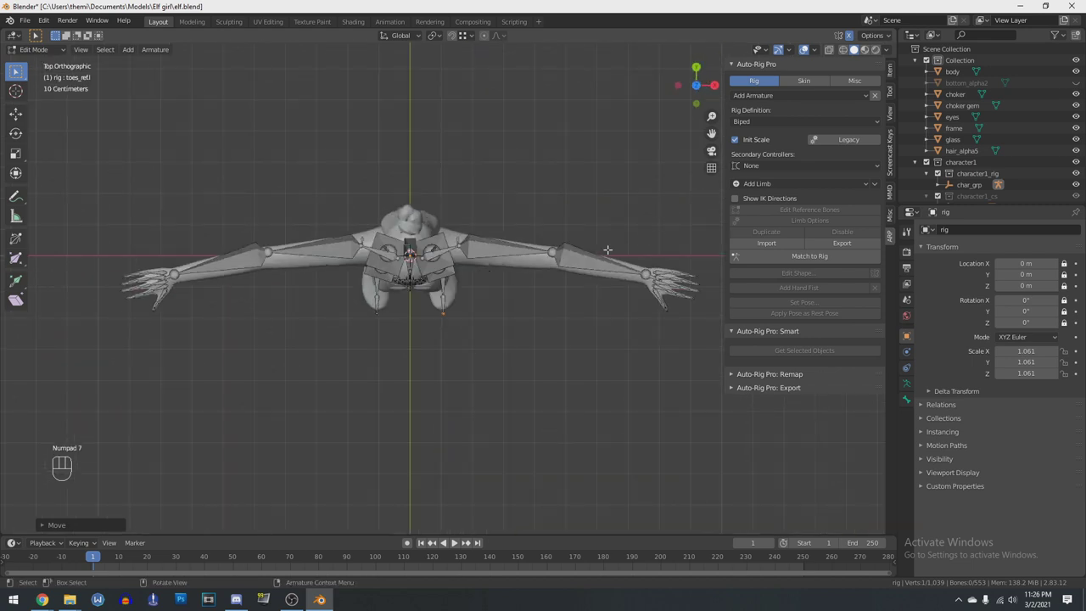
scroll(608, 250, up, 6)
shift+middle_drag(585, 290, 464, 347)
click(492, 343)
key(g)
click(498, 348)
Save the file and generate the final rig from the reference bones with Match to Rig
middle_drag(568, 369, 556, 294)
scroll(531, 272, down, 3)
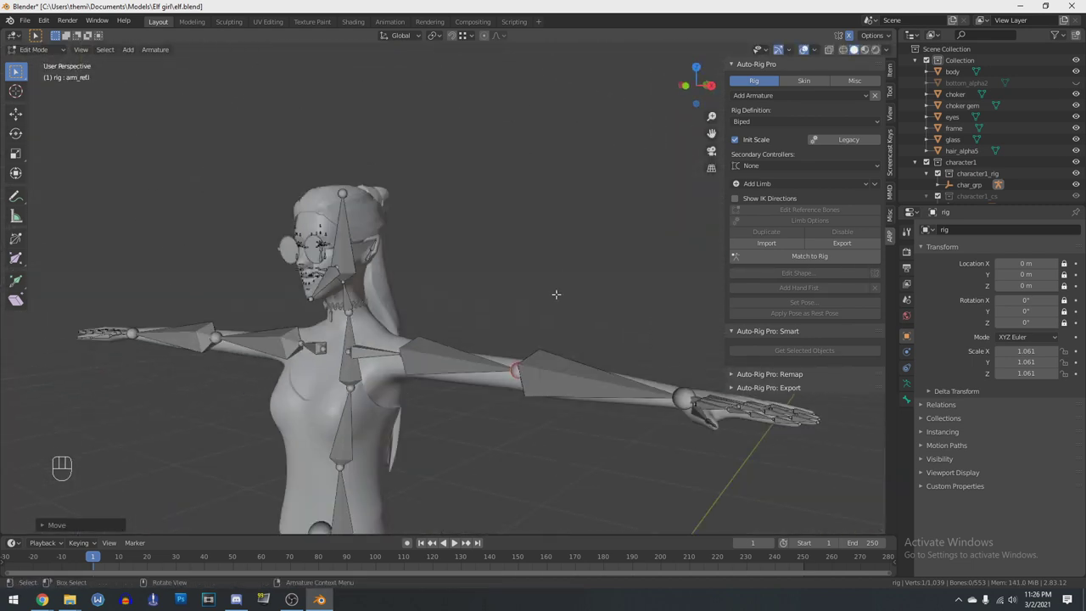
key(ctrl+s)
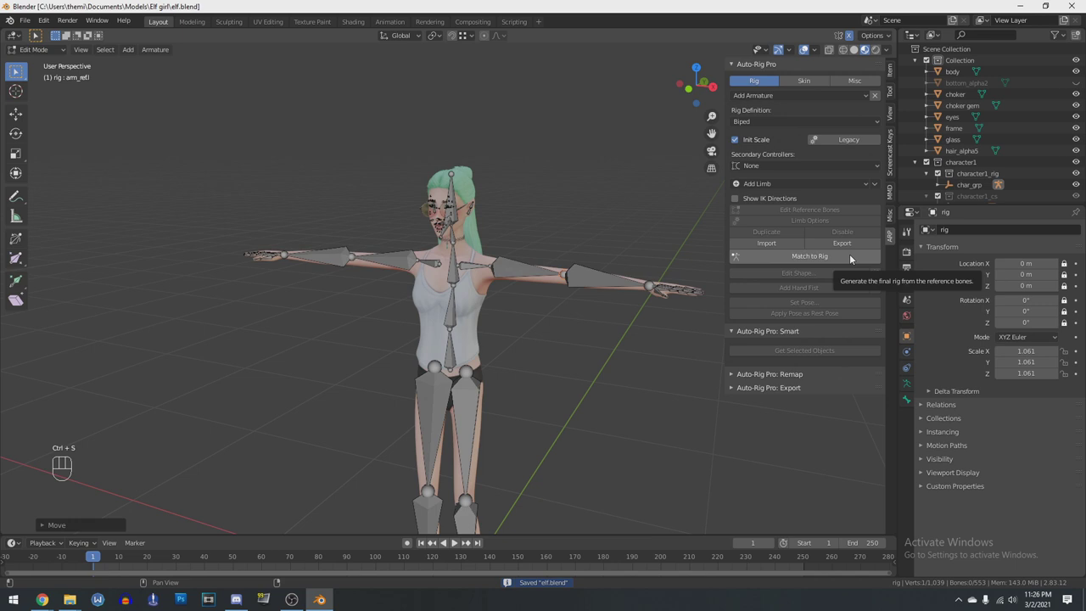
click(850, 258)
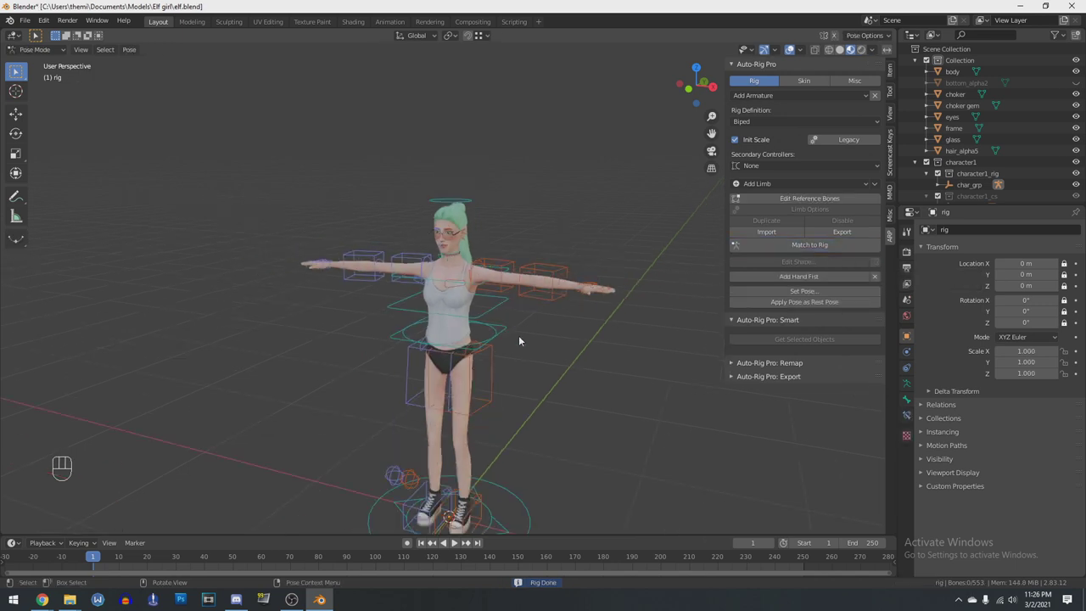
Examine the body mesh's density and triangle count in Edit Mode, and return to Object Mode
scroll(514, 360, up, 4)
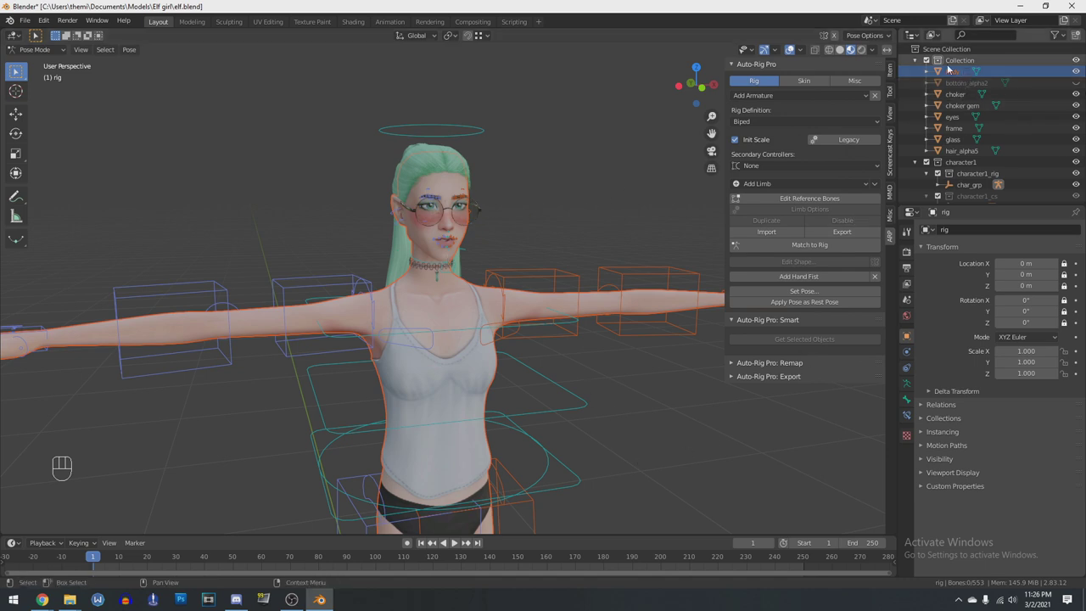
click(976, 71)
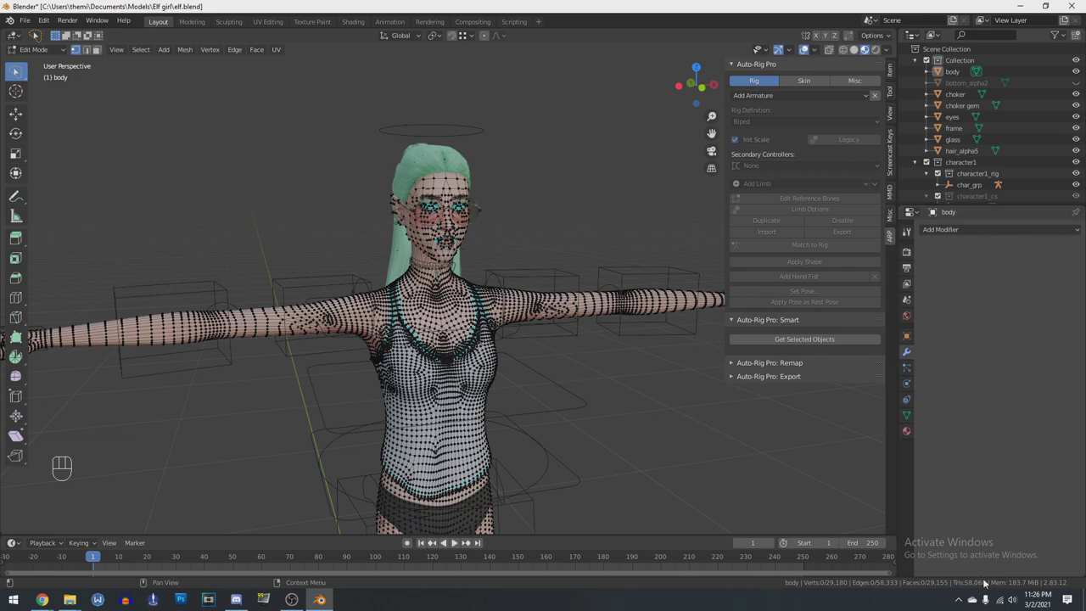
scroll(789, 466, up, 1)
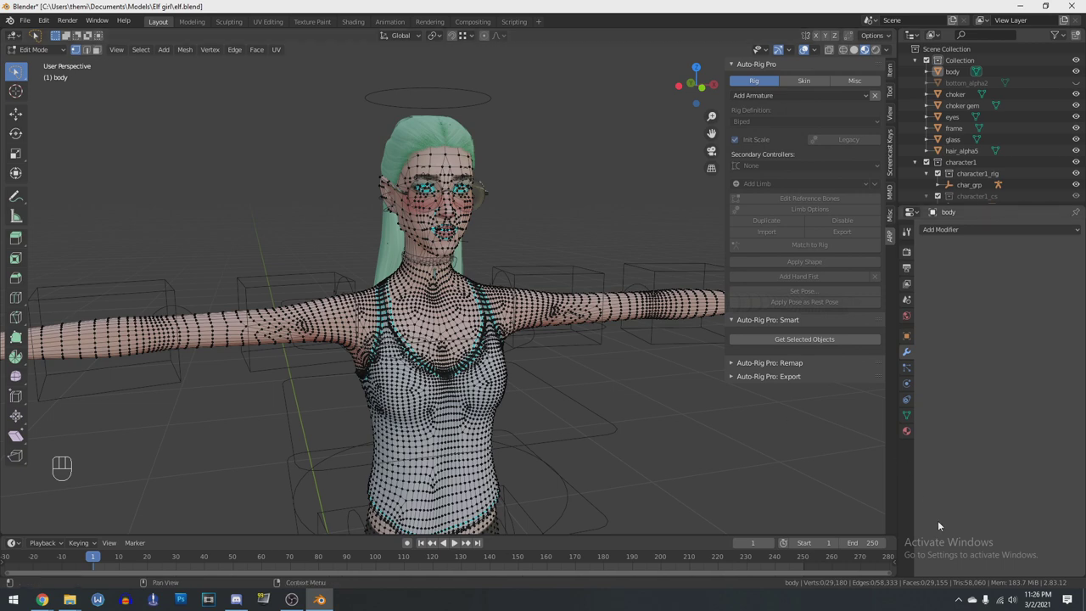
scroll(606, 429, down, 6)
scroll(605, 414, up, 6)
middle_drag(577, 271, 550, 292)
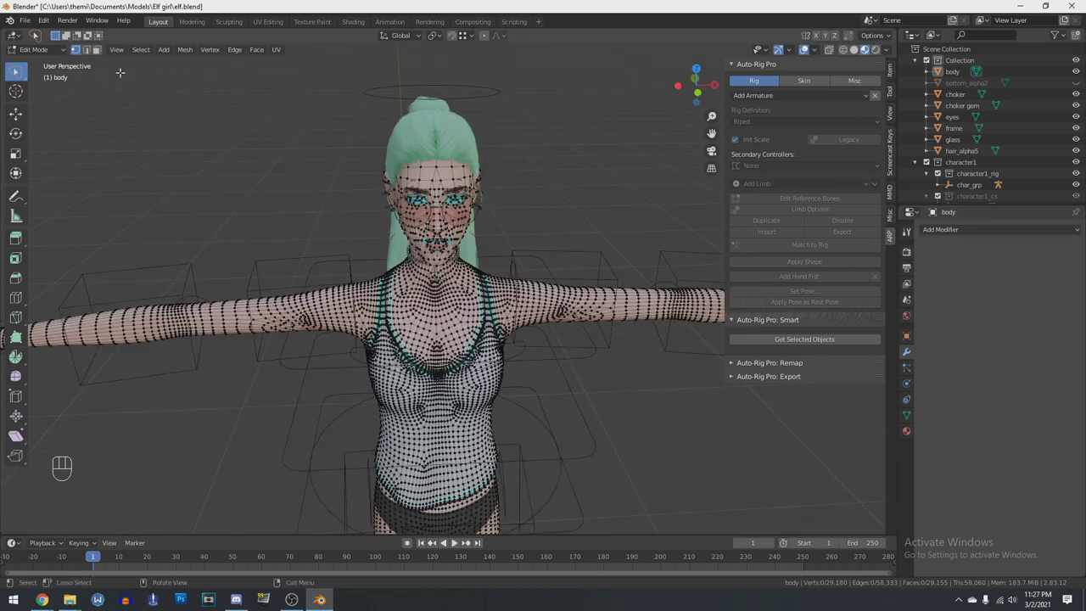
click(53, 50)
click(34, 47)
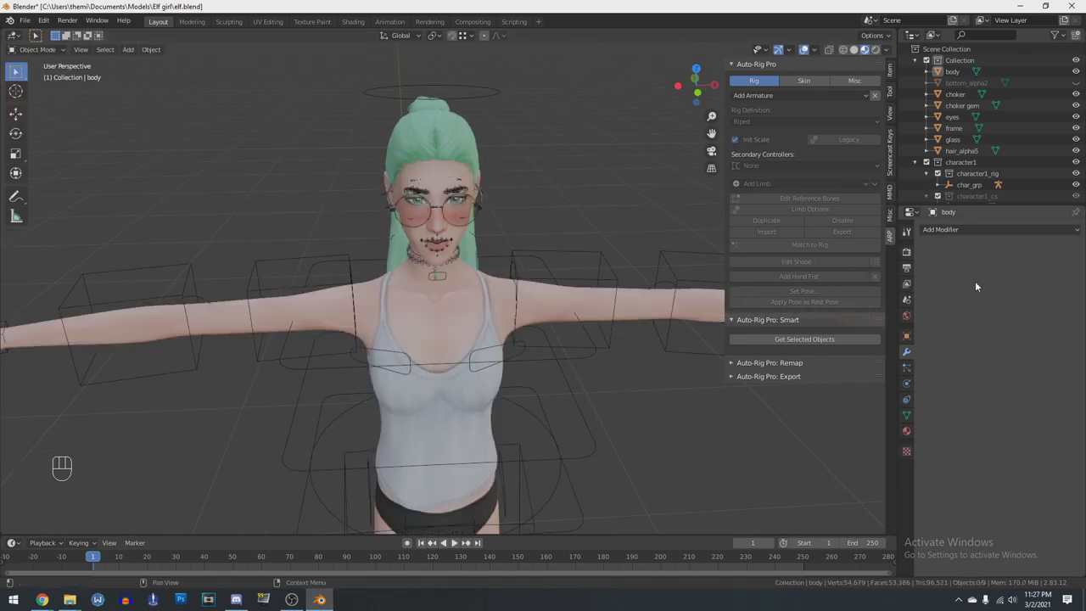
Try a Planar Decimate modifier on the body with a 2.5° angle limit and all delimit options, and remove it
click(966, 228)
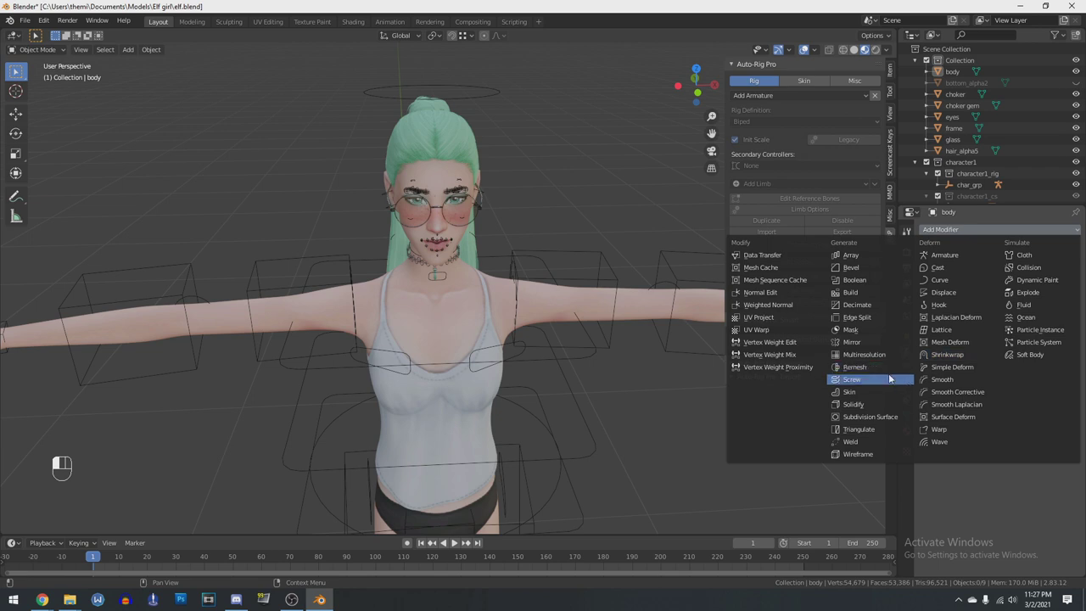
click(874, 305)
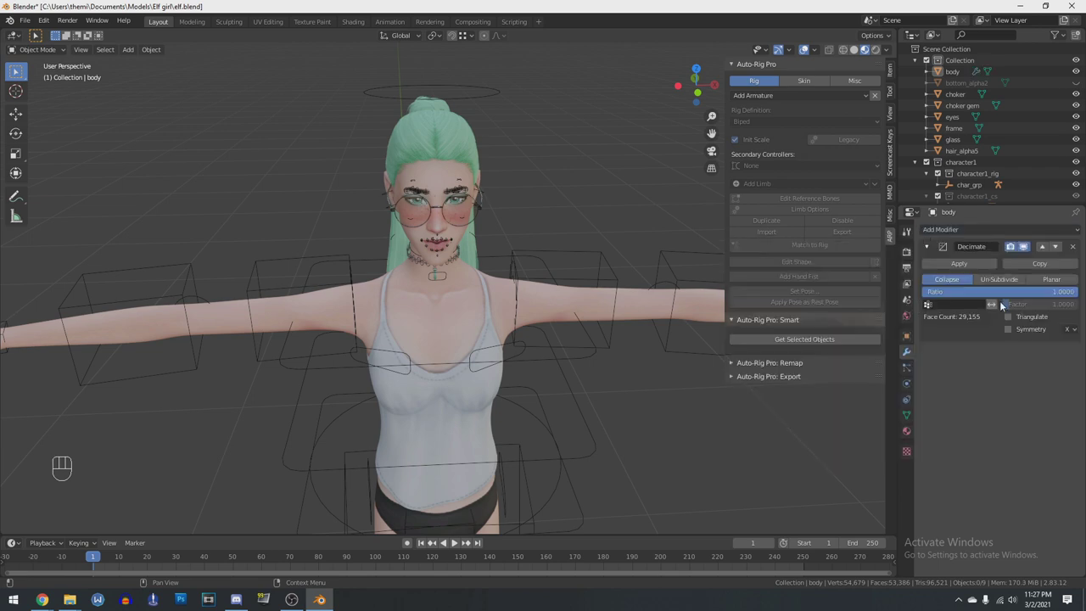
click(1054, 281)
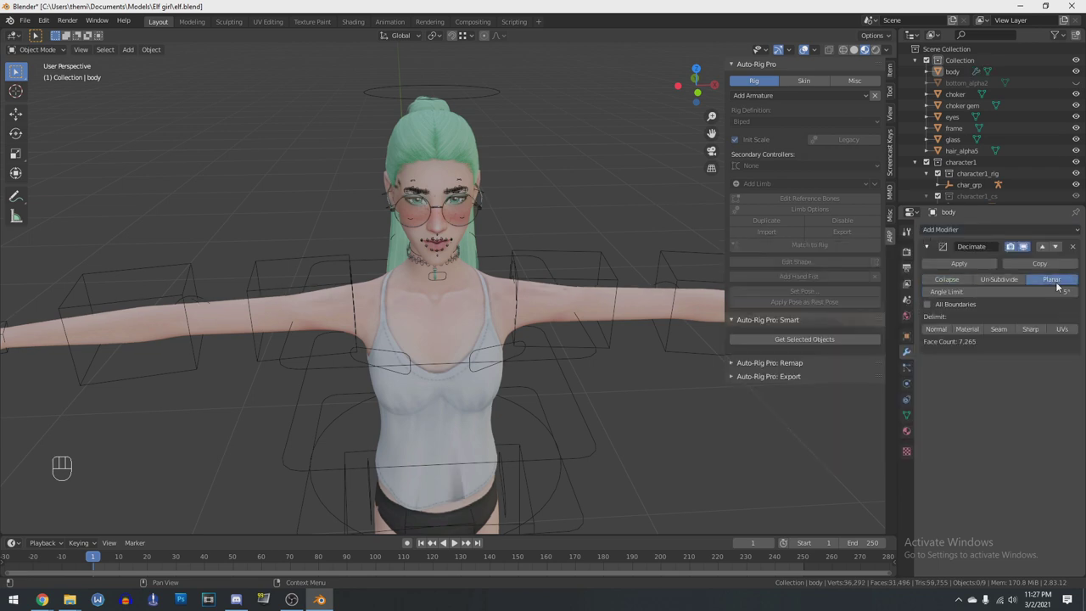
click(998, 291)
text(2.5)
key(Return)
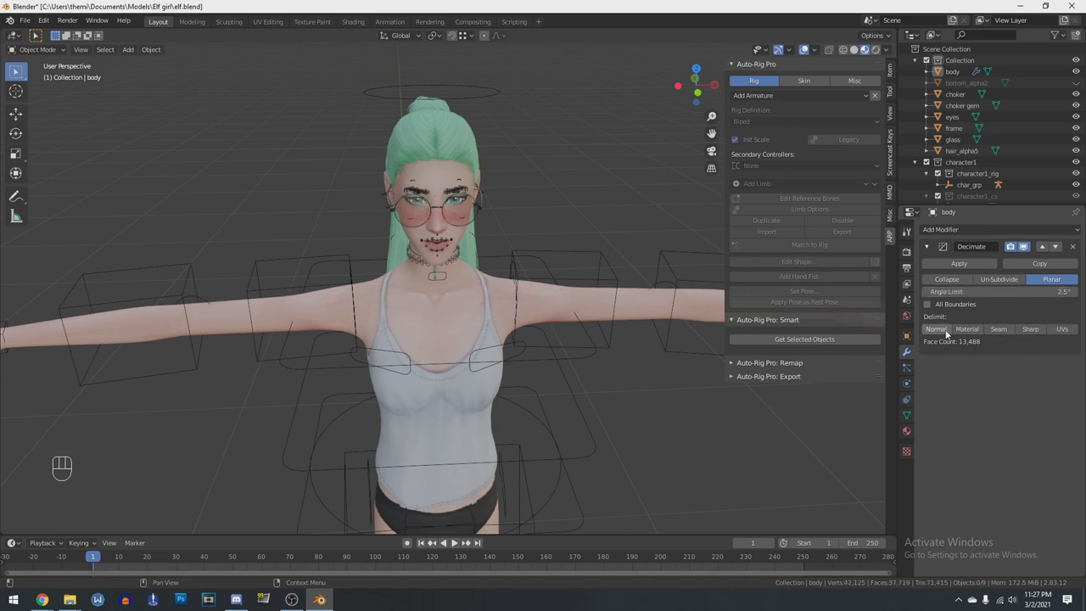
shift+click(1029, 329)
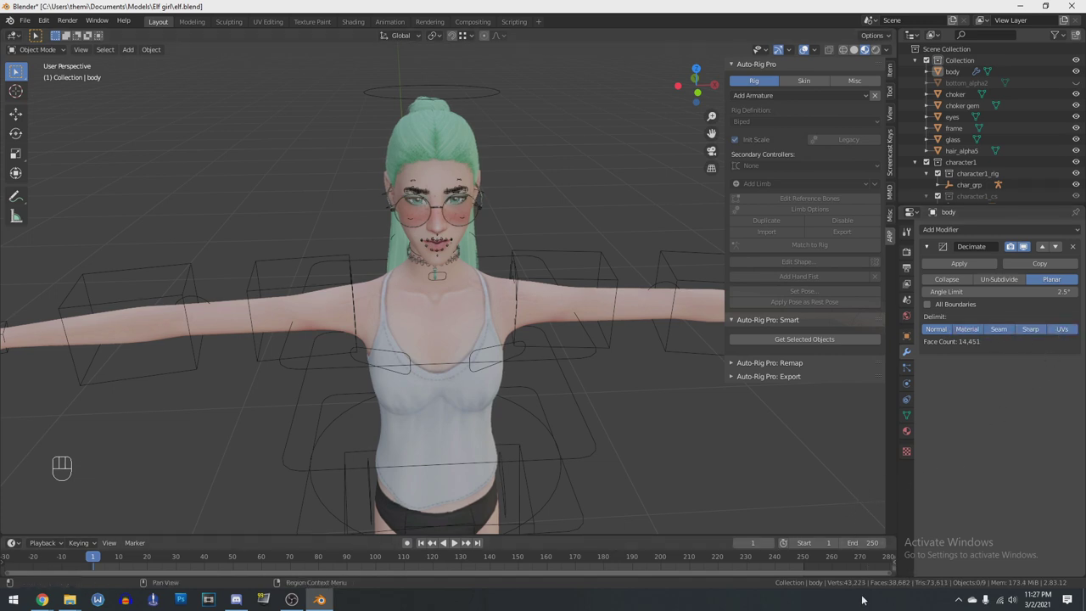
click(1073, 247)
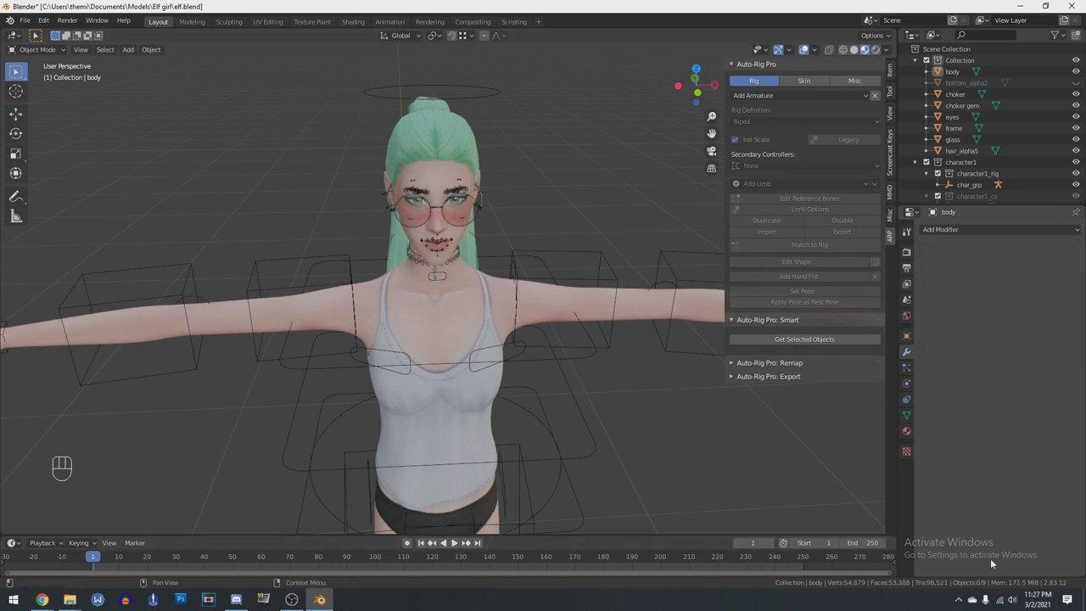
Select the body mesh together with the rig as the active object and save the file
click(949, 184)
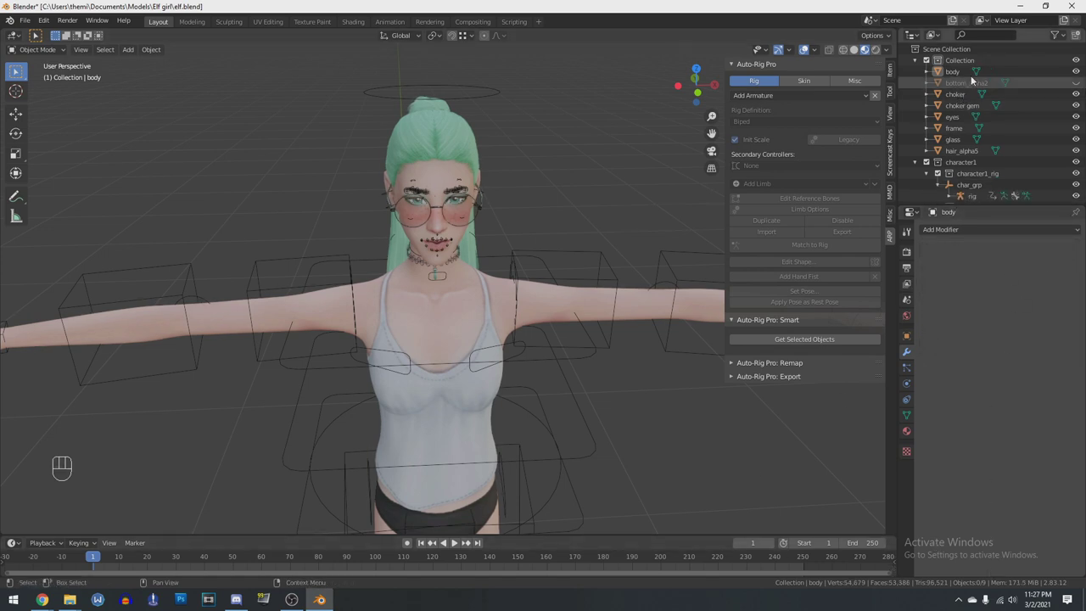
click(952, 73)
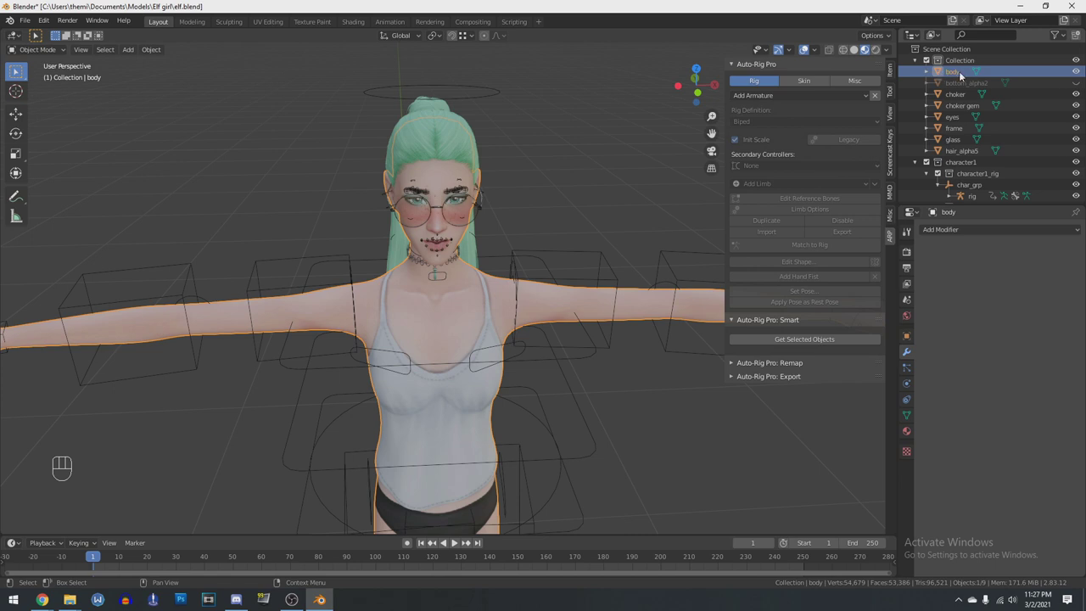
scroll(967, 119, down, 1)
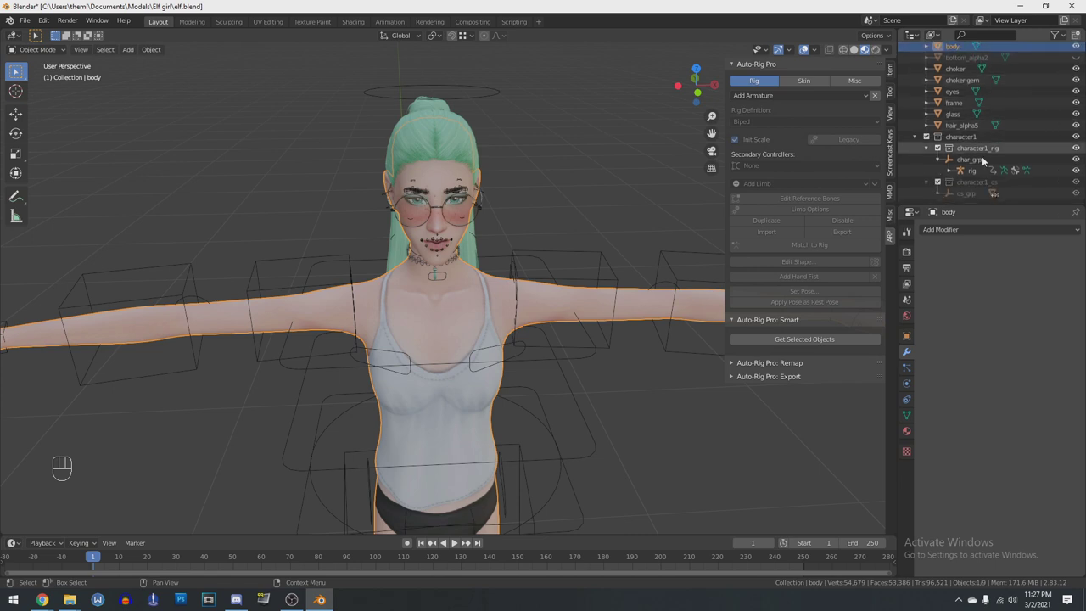
key(ctrl)
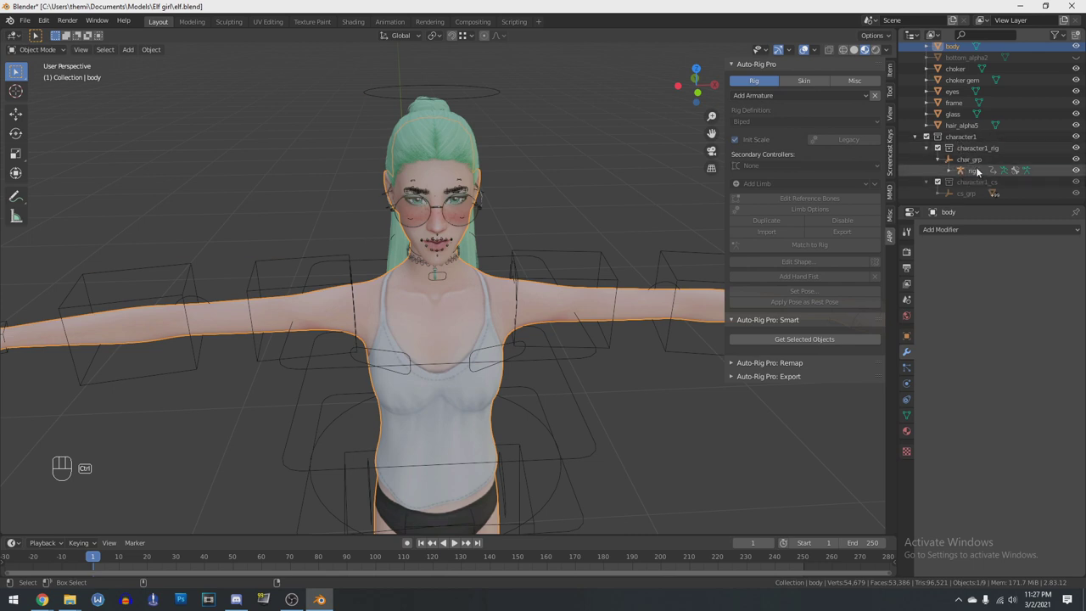
ctrl+click(972, 170)
key(ctrl+s)
Bind the body mesh to the rig with Split Parts and Preserve Volume enabled
click(790, 80)
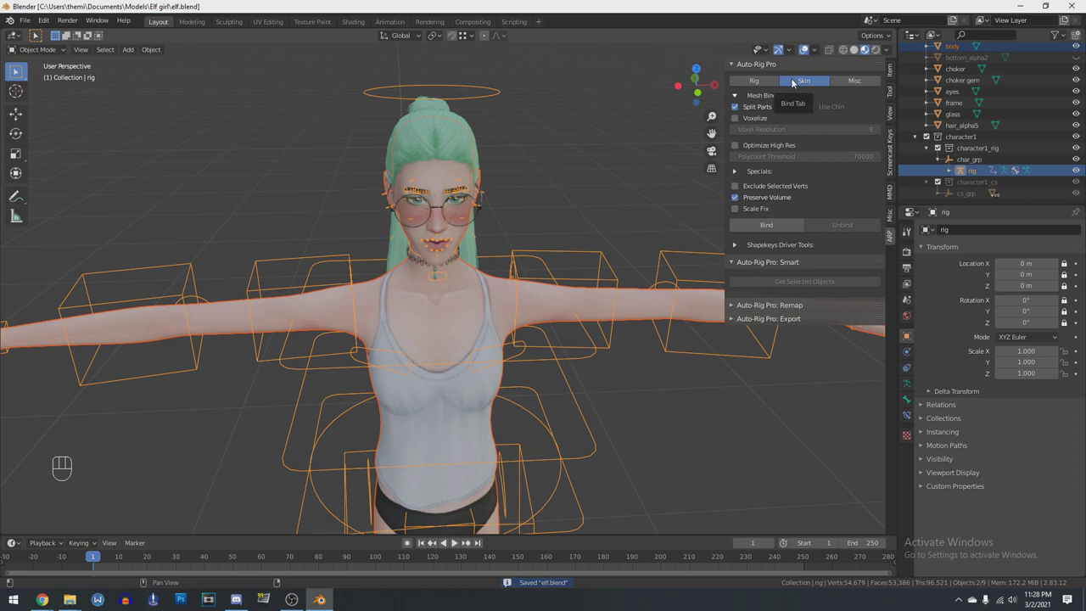
click(785, 225)
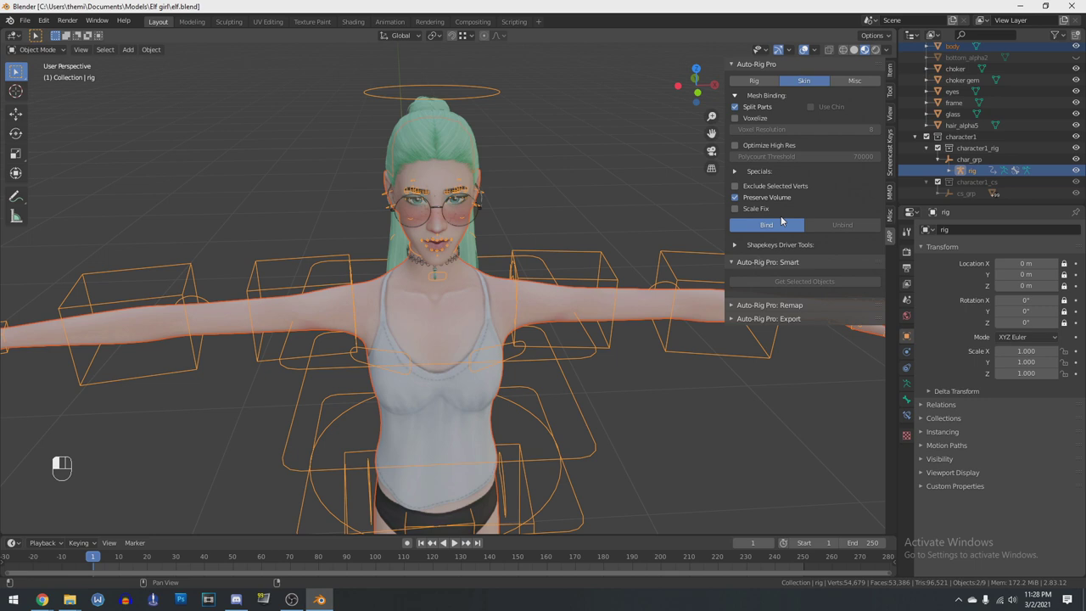
click(782, 222)
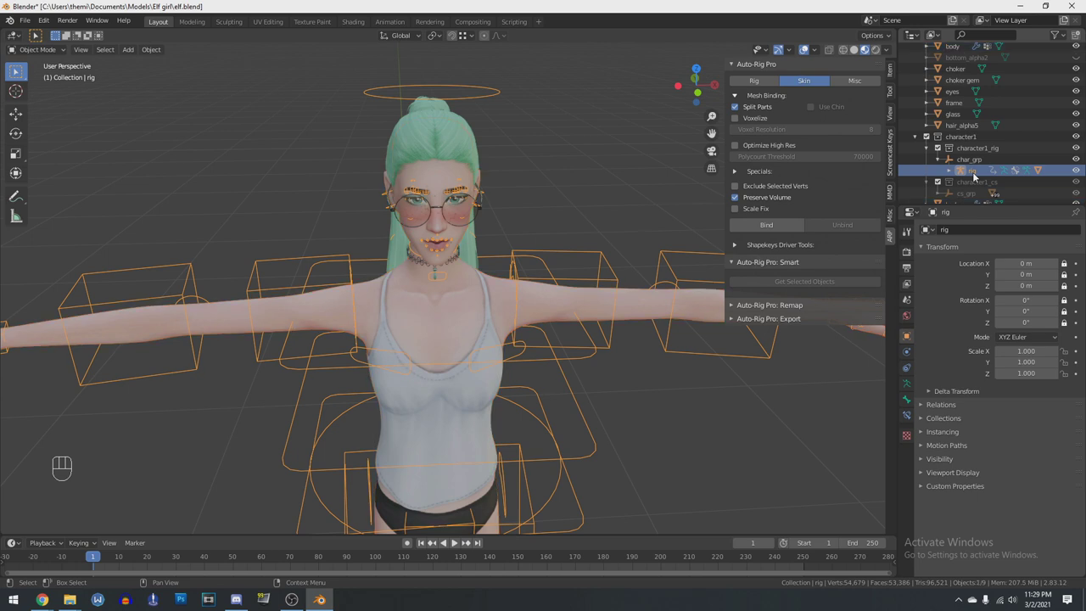
Switch the rig to Pose Mode and select the left upper-arm FK controller
click(26, 54)
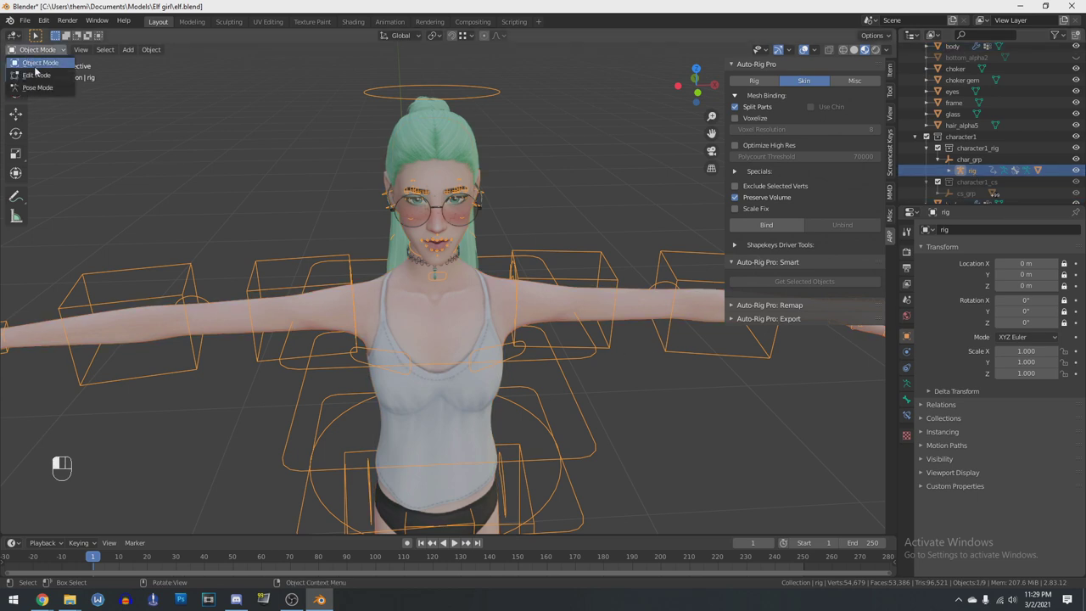
click(37, 89)
click(518, 280)
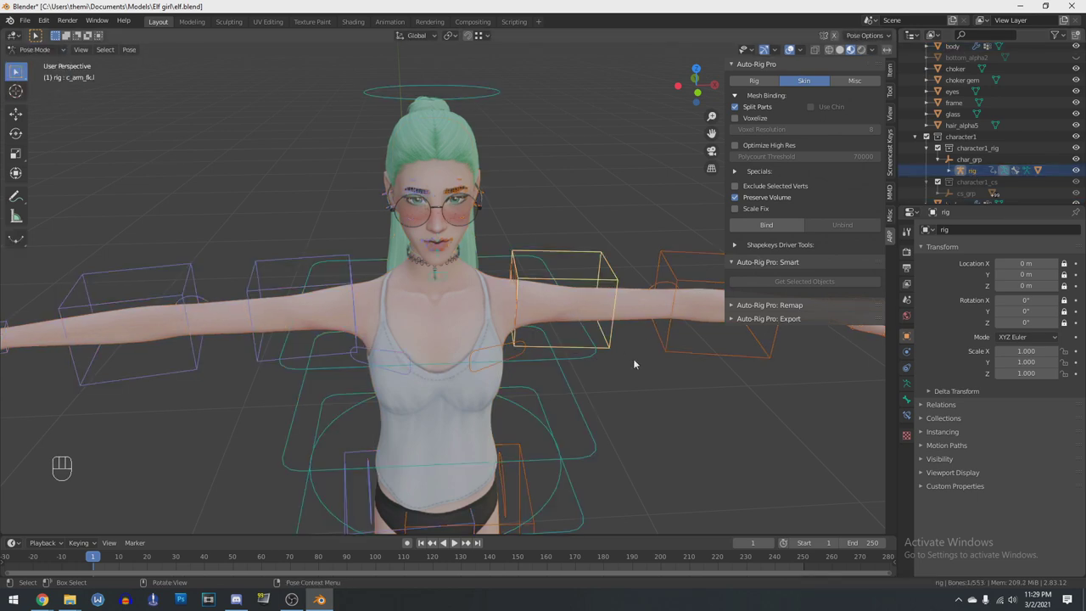
Try rotating the left upper-arm FK controller downward to test how the arm follows the rig
scroll(607, 313, down, 3)
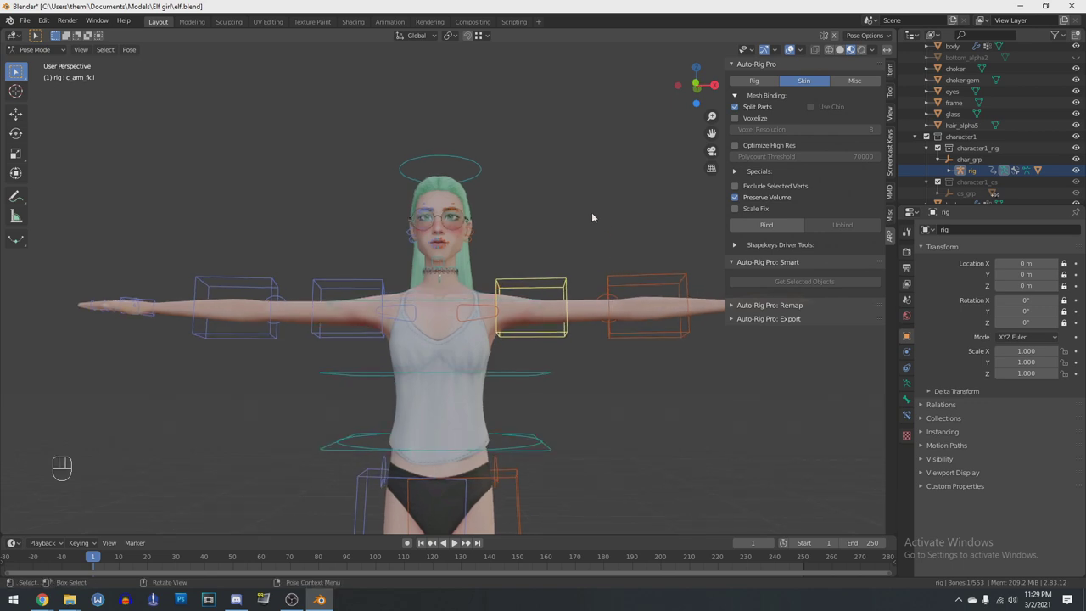
key(r)
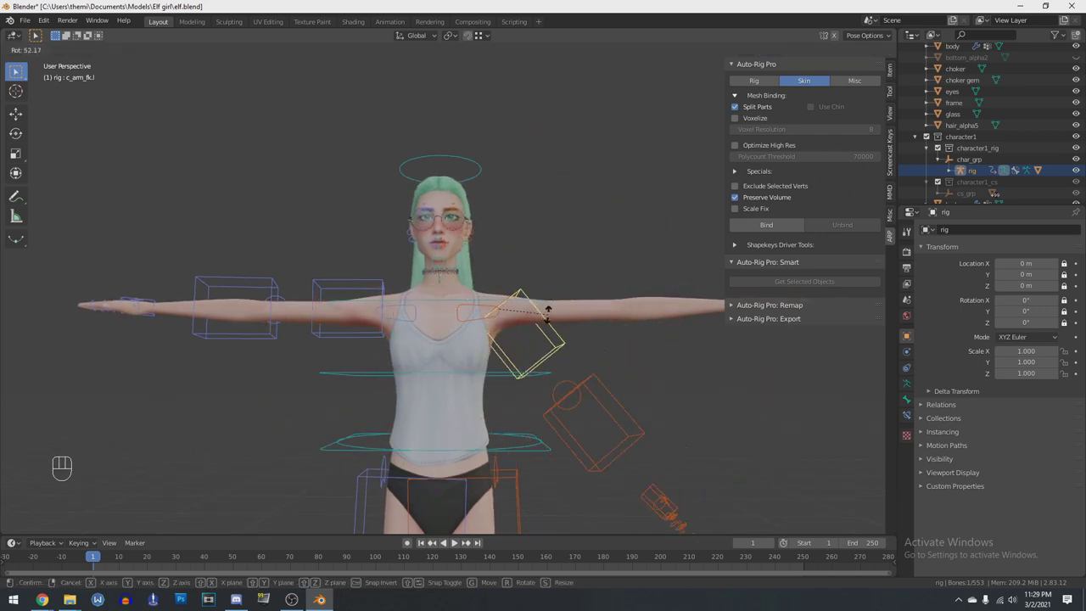
right_click(532, 287)
Reopen the recent elf.blend file and discard the unsaved changes
click(29, 21)
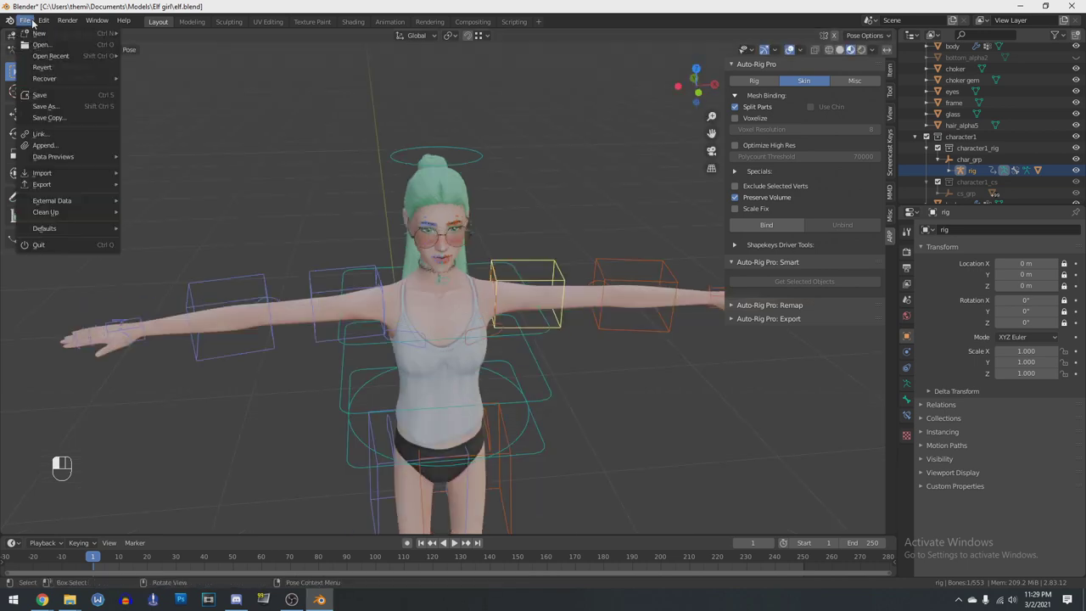
click(25, 23)
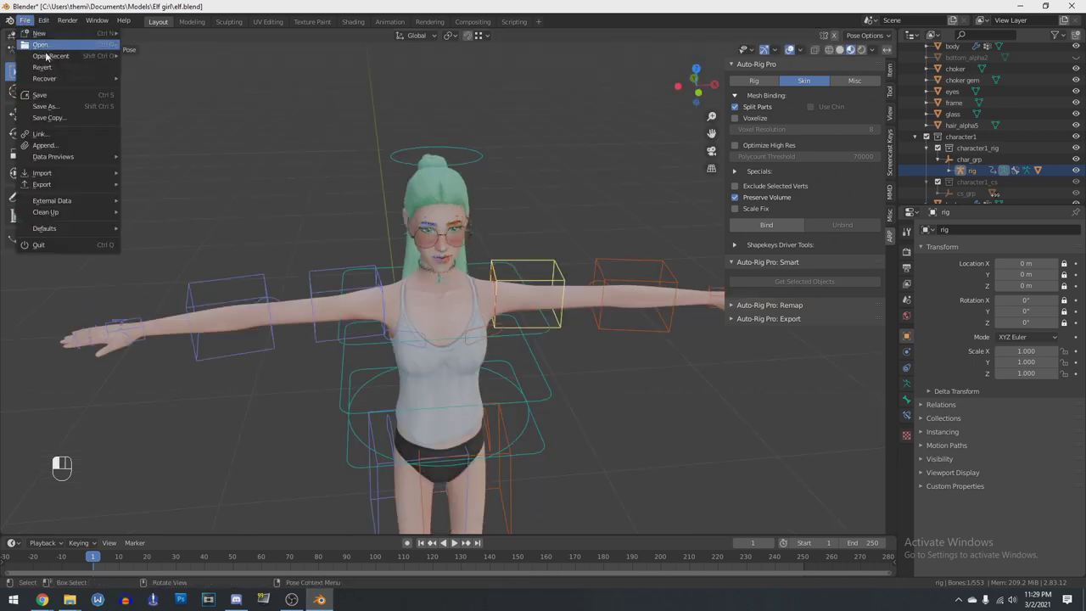
mouse_move(48, 56)
click(148, 59)
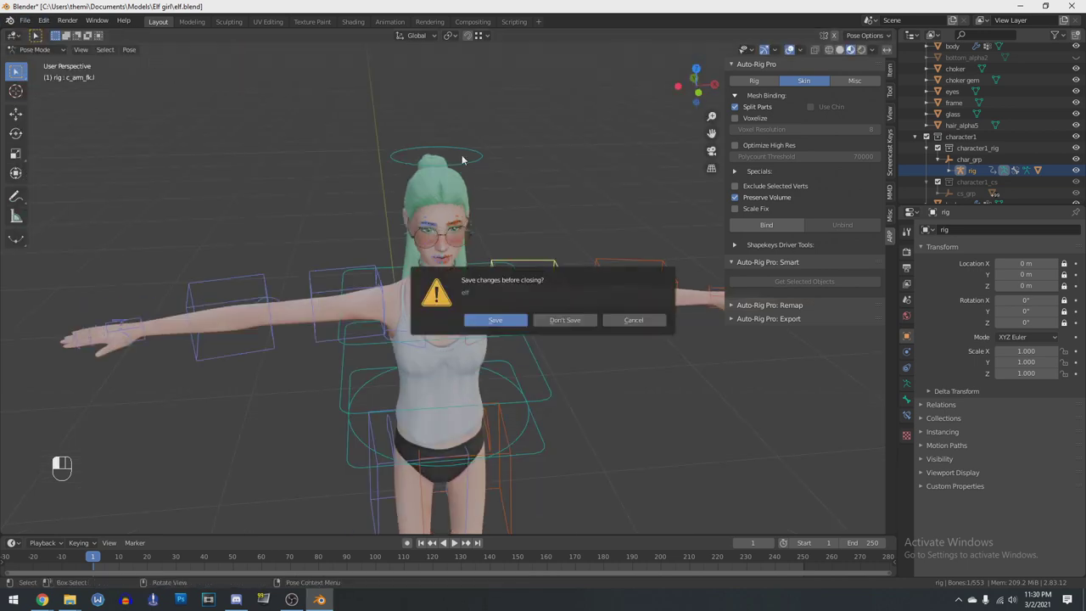
click(557, 322)
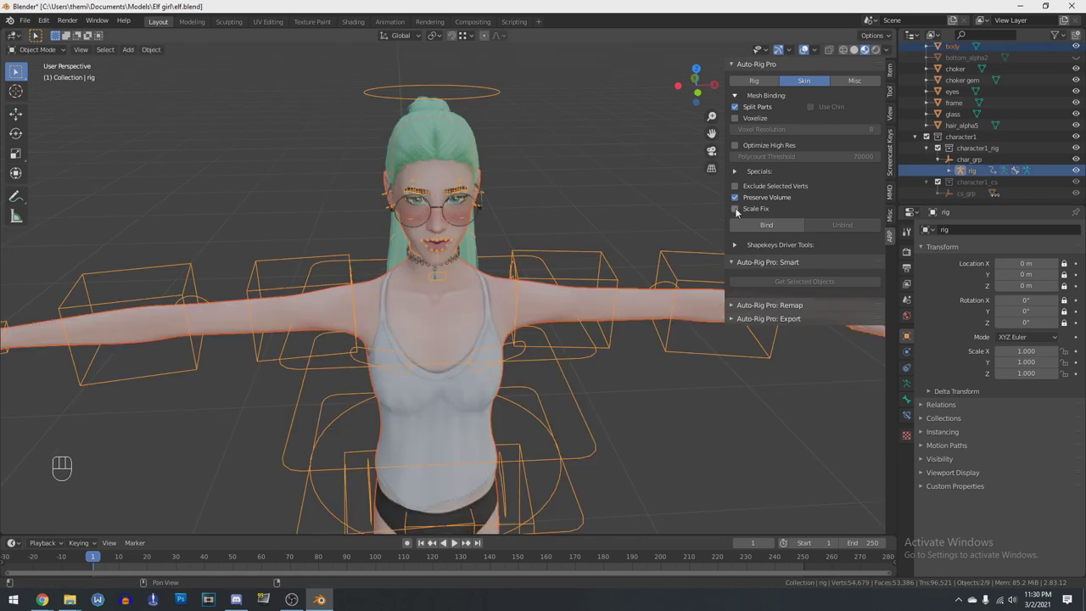
Bind the body mesh to the rig with Scale Fix also enabled, and switch the rig to Pose Mode
click(735, 209)
click(765, 225)
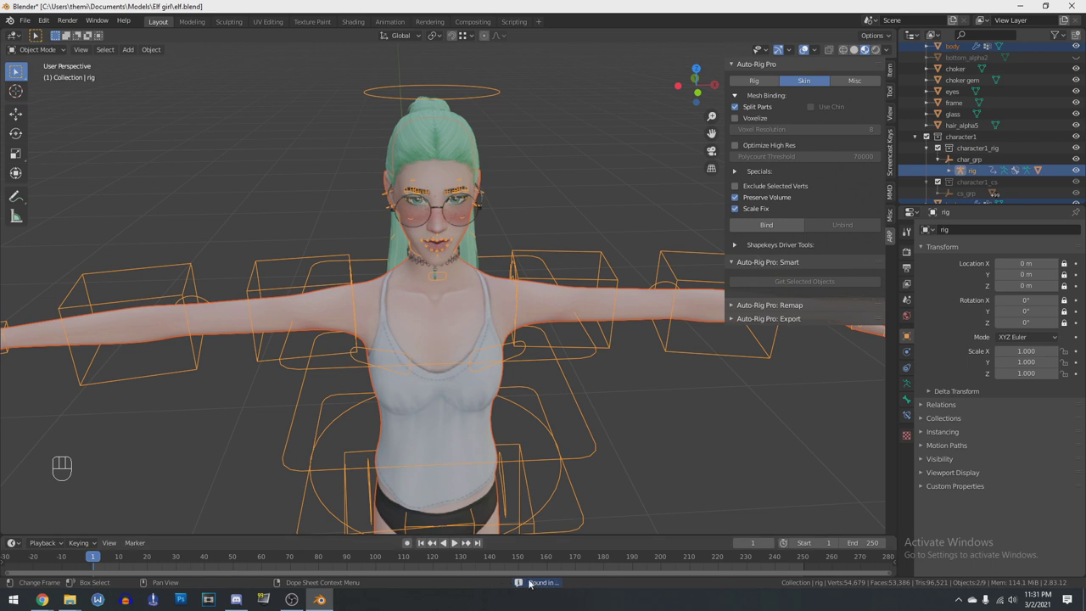
click(38, 49)
click(38, 88)
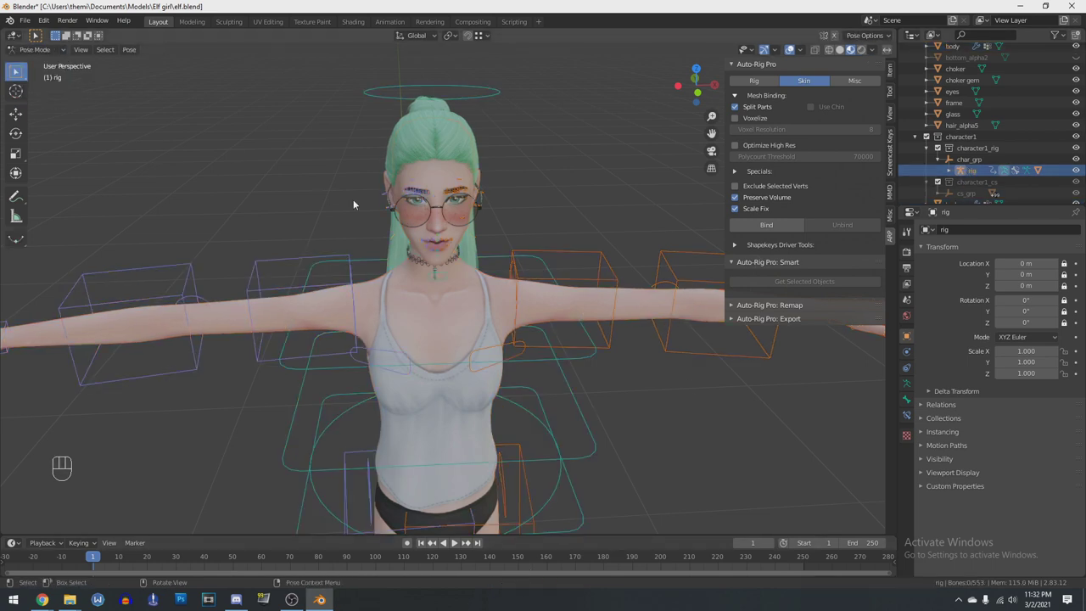
Rotate the left upper-arm FK controller to lower the arm and inspect the shoulder from the side
click(576, 280)
middle_drag(626, 375, 651, 360)
key(r)
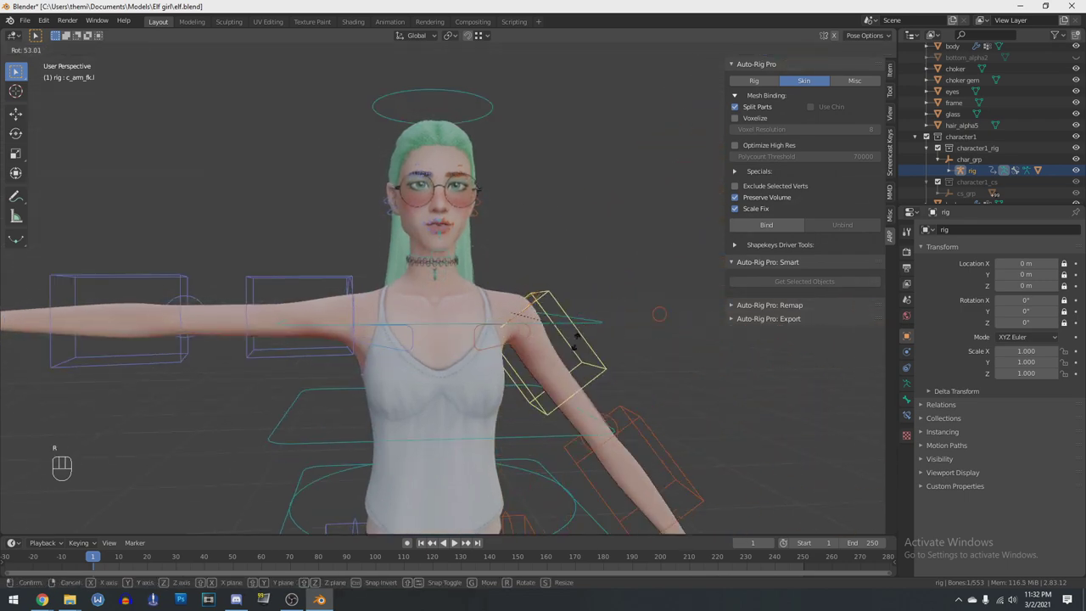
click(594, 356)
middle_drag(593, 356, 484, 389)
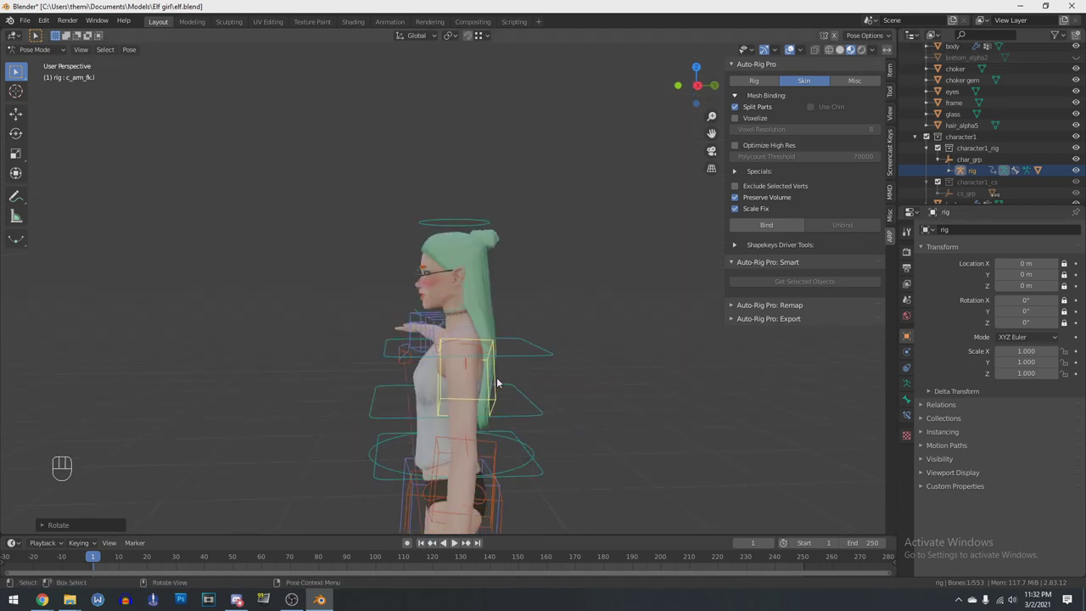
Try tilting the head controller forward and back to test the head deformation in side view
scroll(500, 369, up, 5)
click(525, 110)
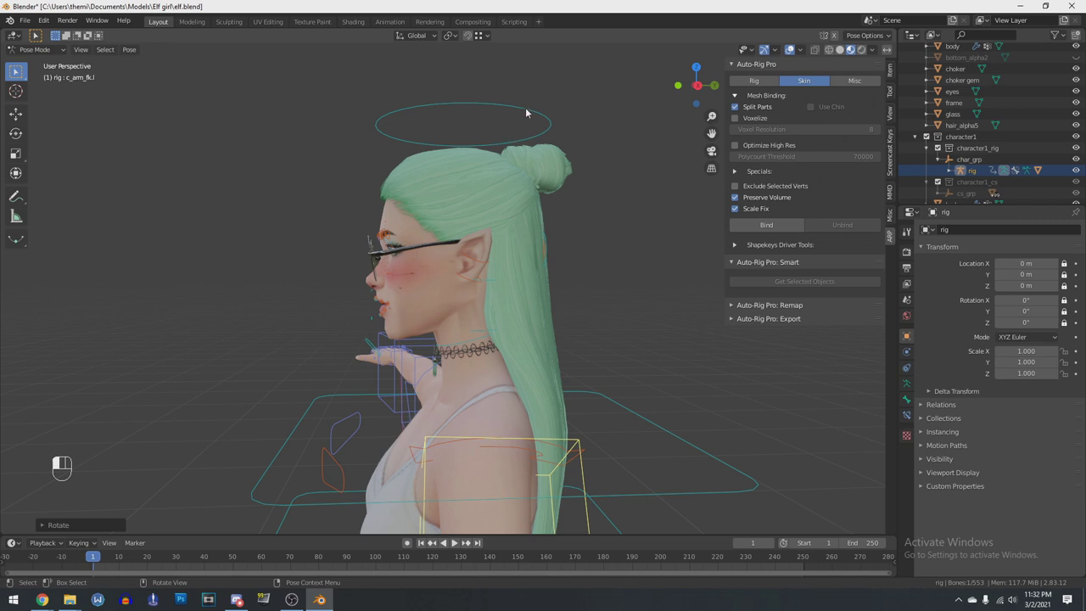
click(524, 107)
key(r)
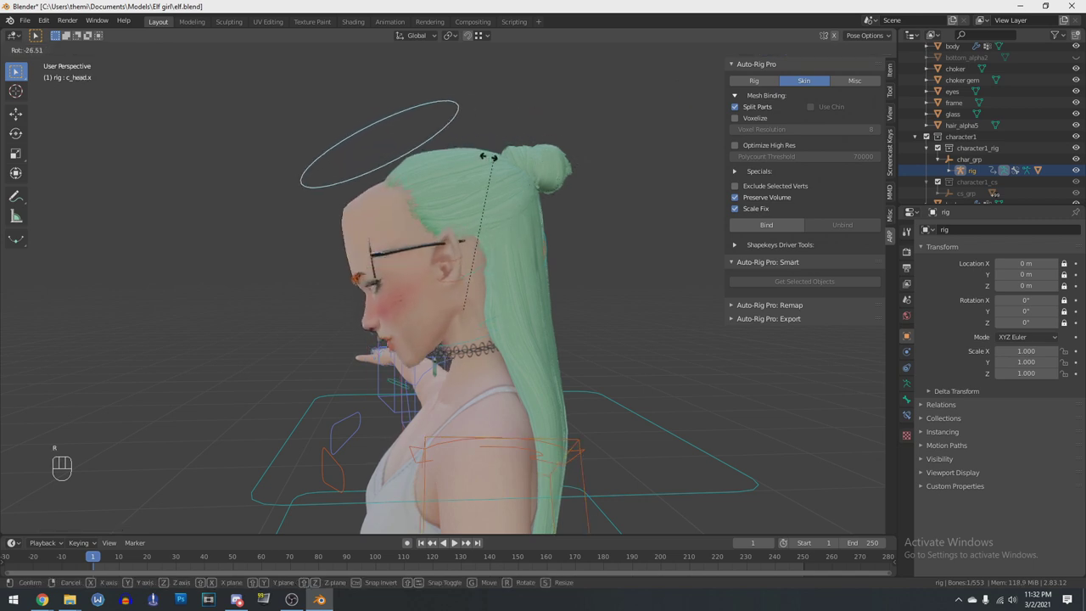
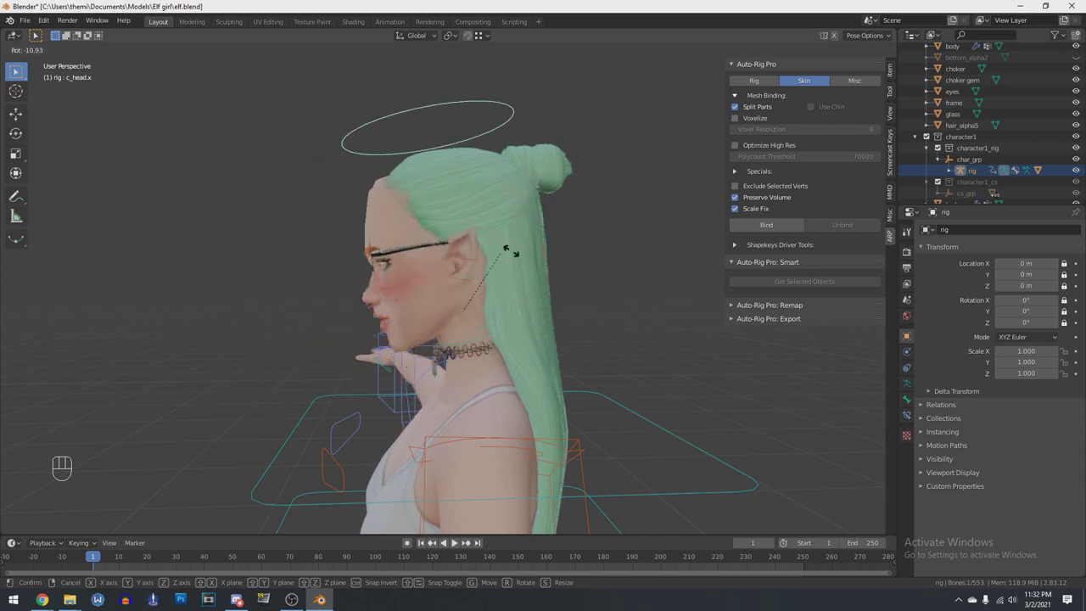
Clear all transforms on every rig controller and return to Object Mode
key(a)
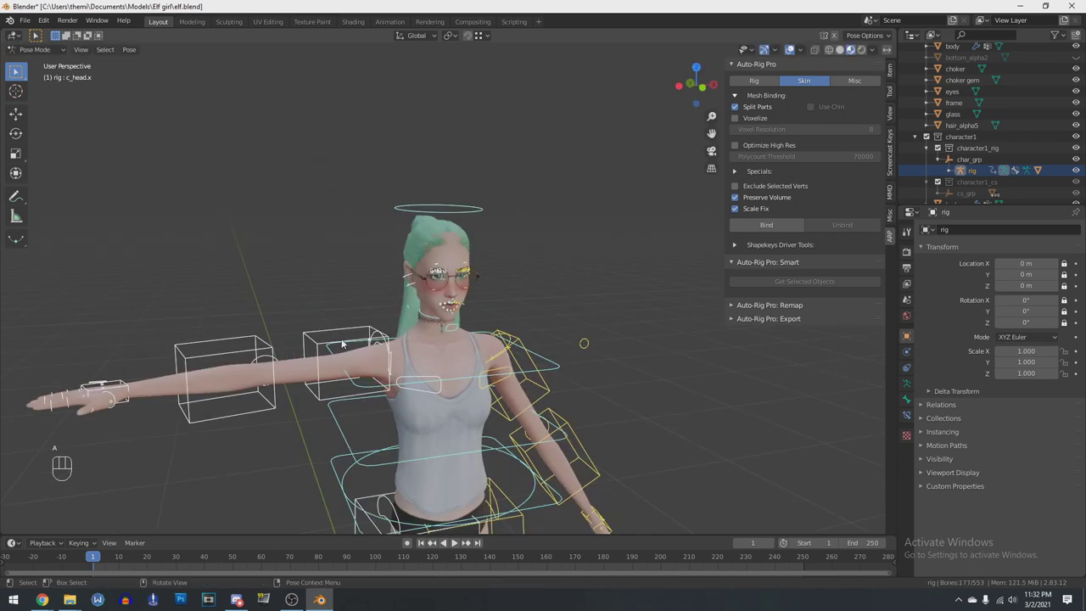
click(129, 49)
mouse_move(194, 73)
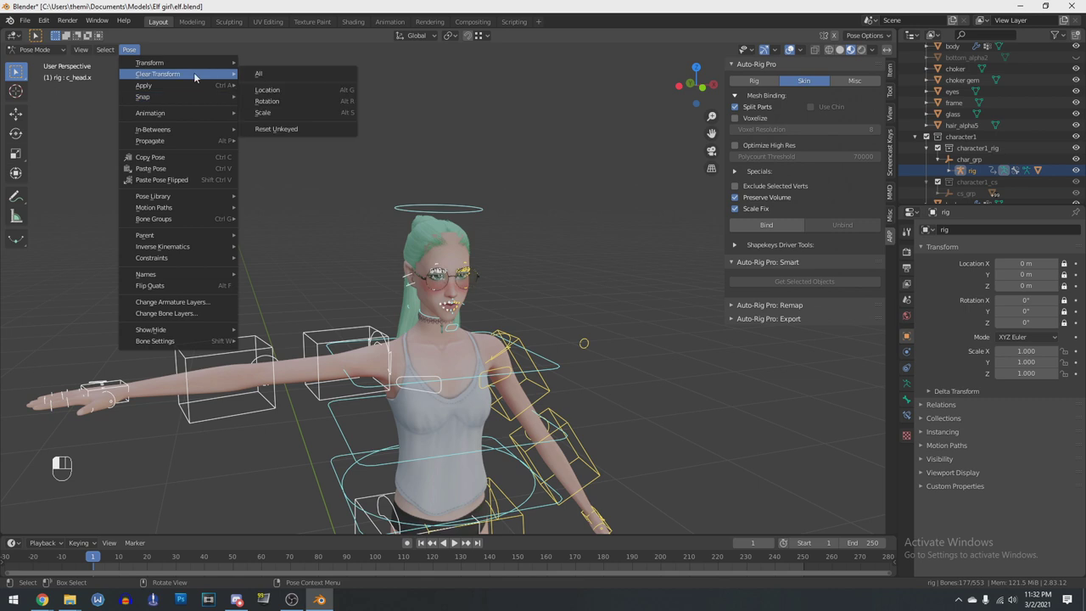
click(284, 68)
key(ctrl+Tab)
Add a Data Transfer modifier to the hair_alpha5 mesh with the body as the source object
scroll(972, 105, up, 2)
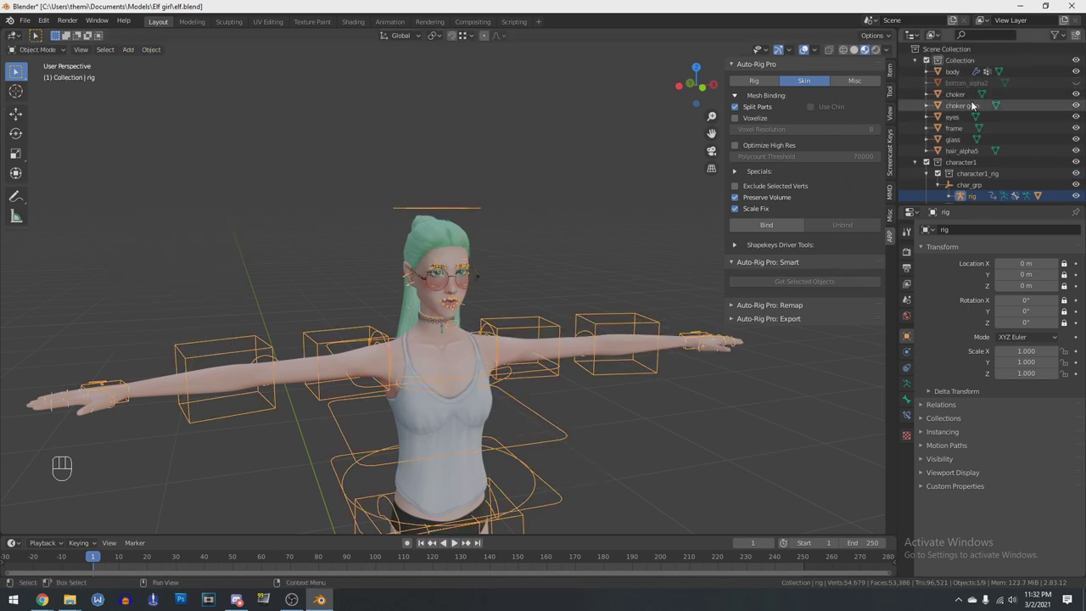
click(961, 150)
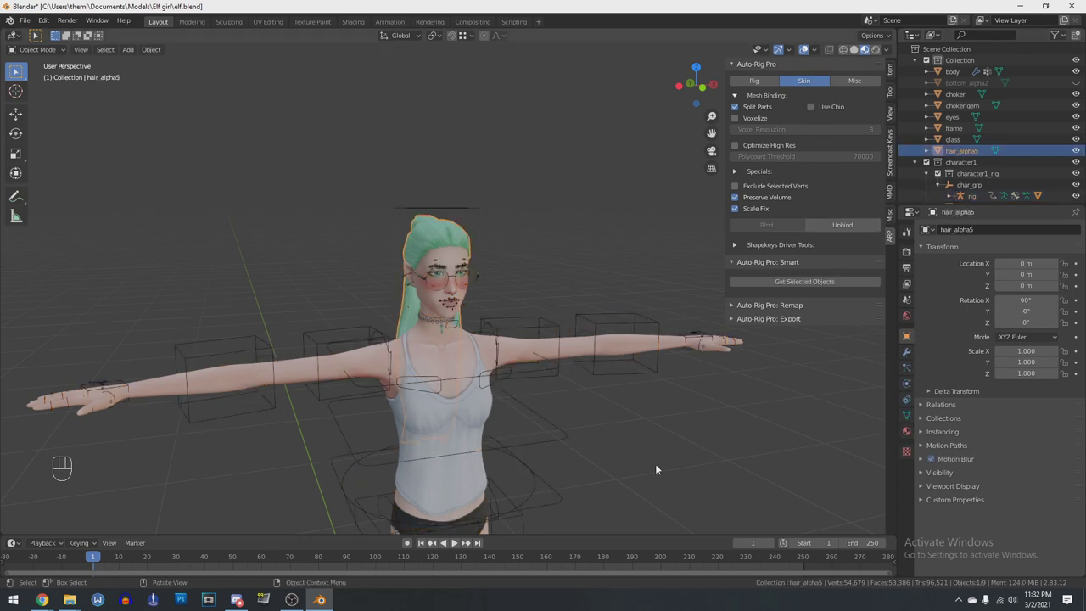
key(KP_Decimal)
middle_drag(519, 384, 581, 392)
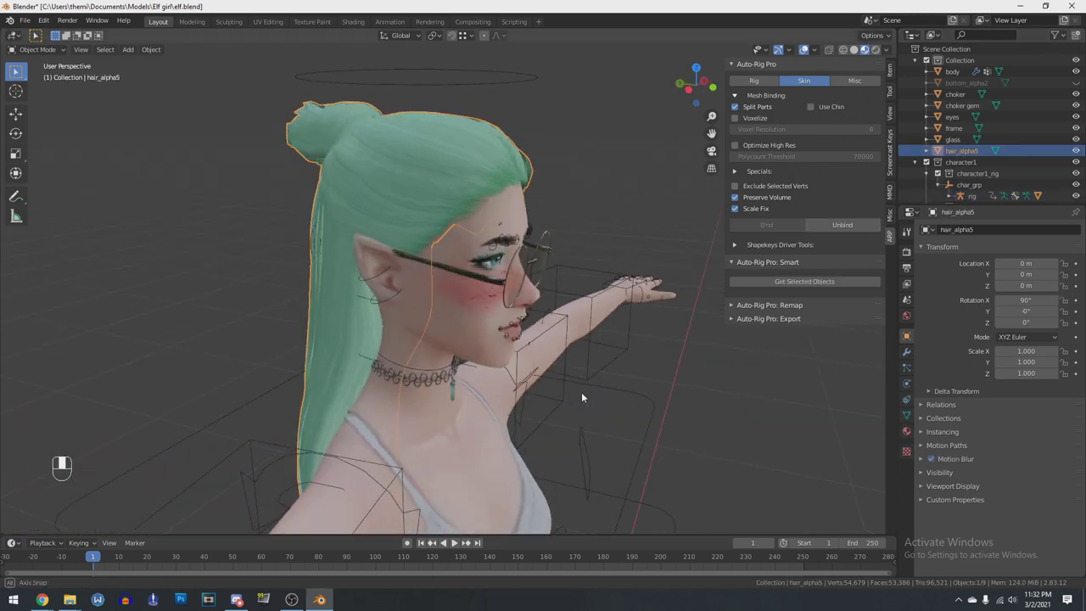
click(906, 352)
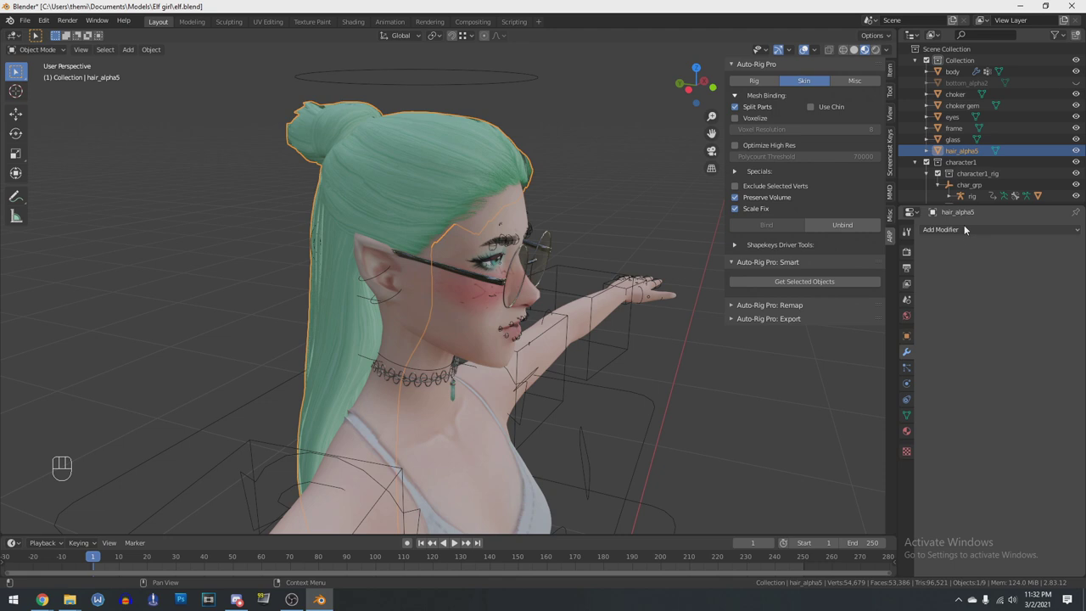
click(958, 229)
click(773, 254)
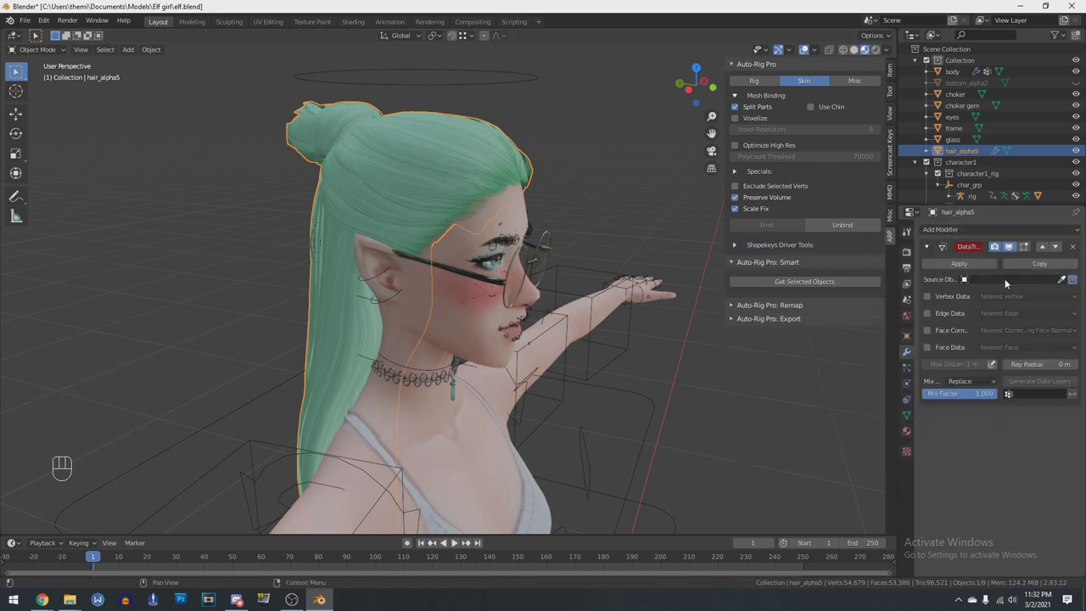
click(1061, 280)
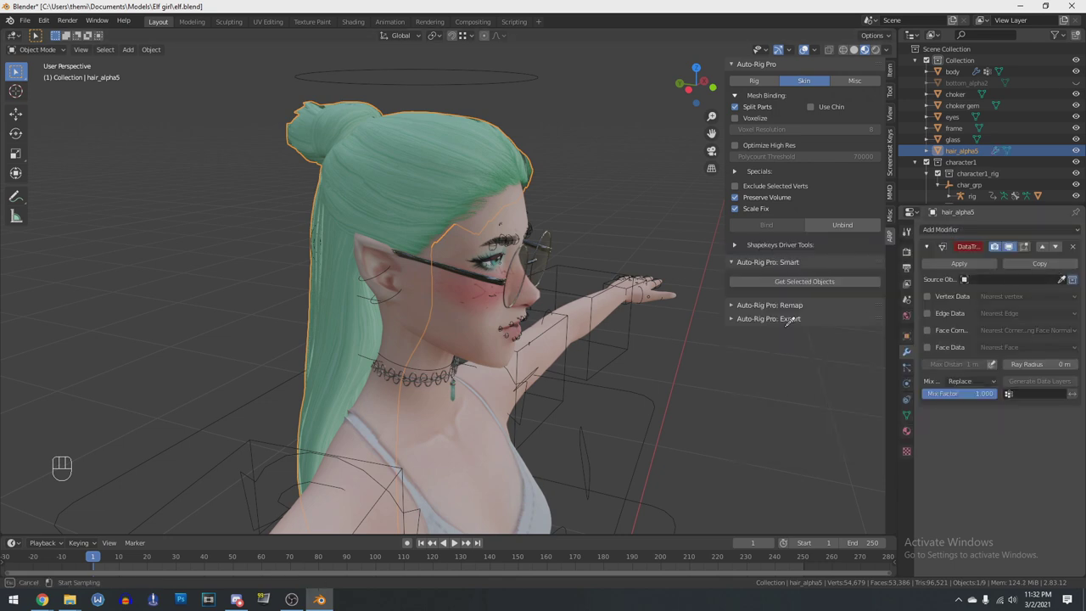
click(488, 416)
Set the Data Transfer to copy vertex groups from vertex data, generate the data layers and apply the modifier
click(961, 296)
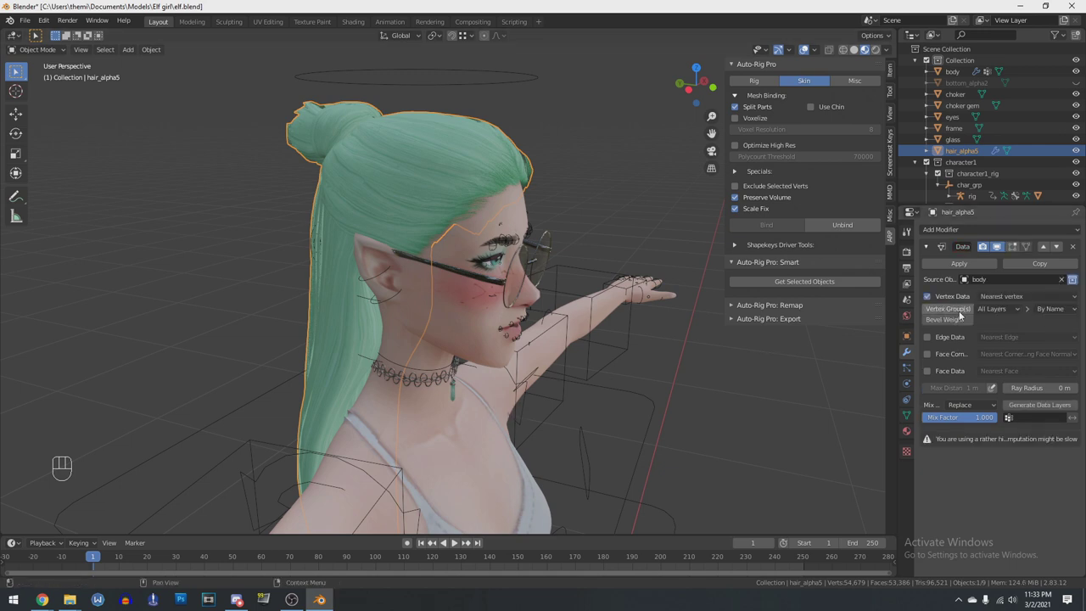
click(947, 308)
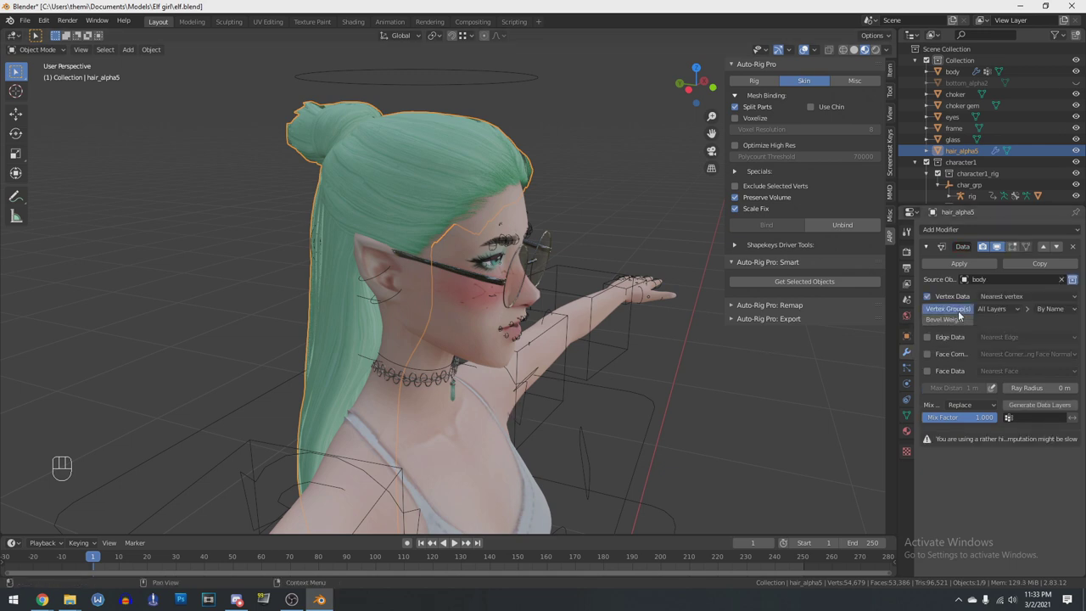
click(1028, 406)
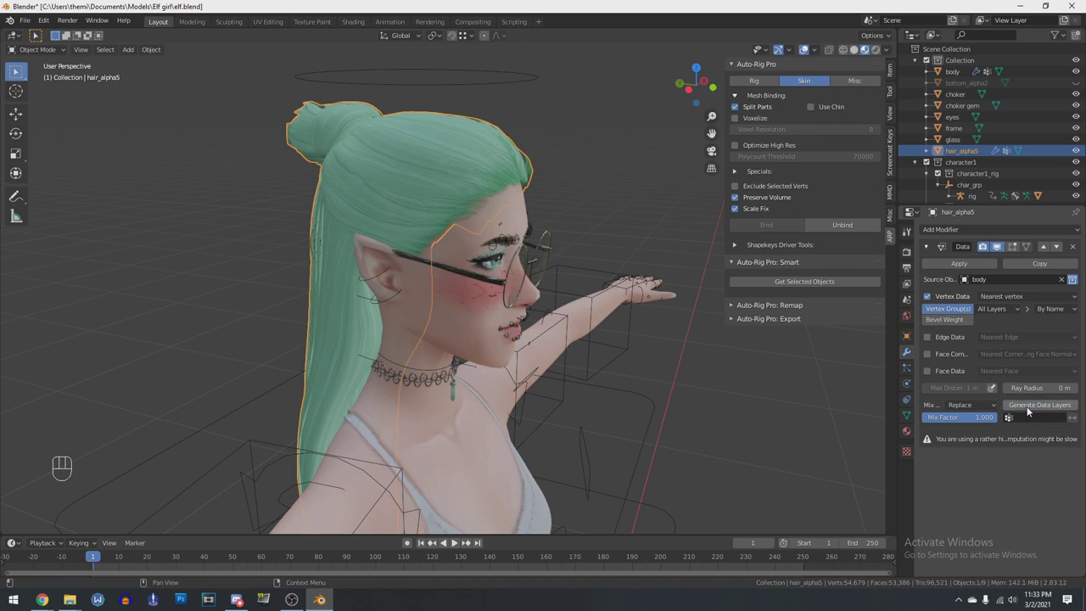
click(967, 263)
Add an Armature modifier to the hair mesh with the rig as its object
click(974, 229)
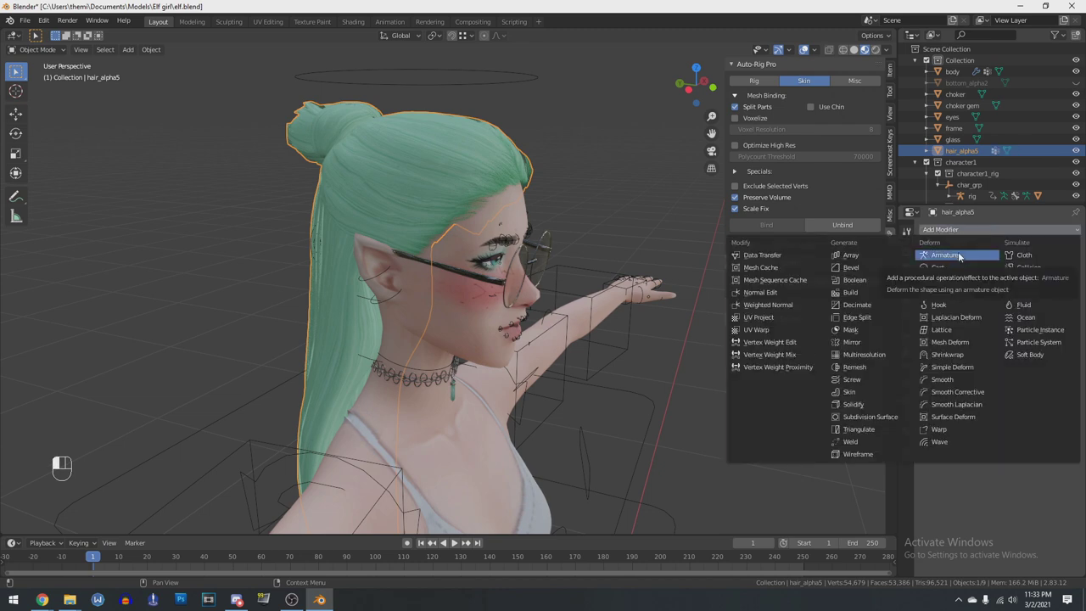
click(958, 256)
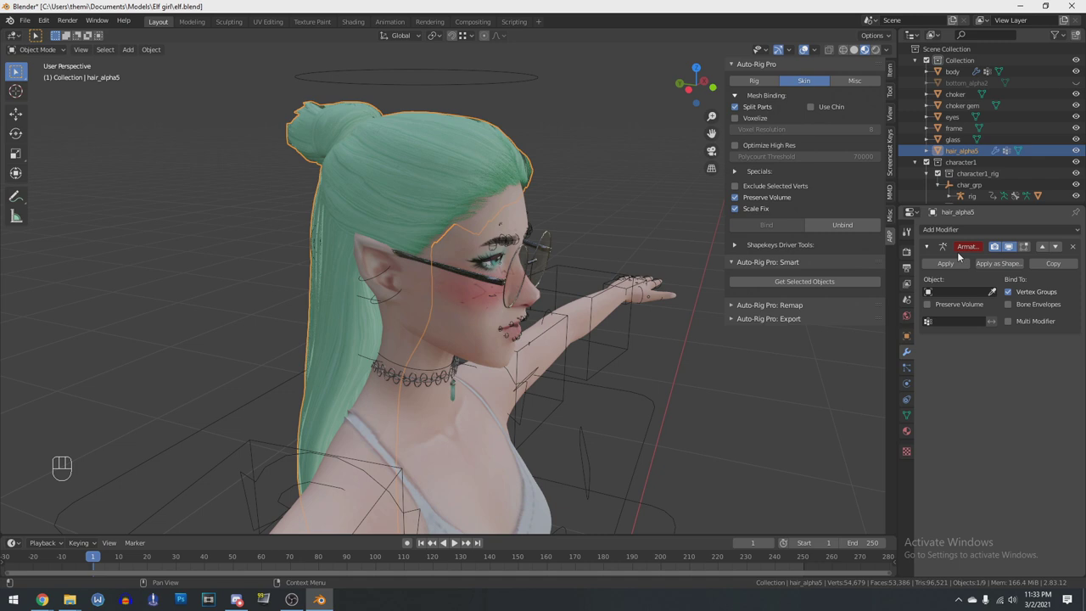
click(972, 296)
click(936, 307)
Put the rig in Pose Mode and rotate the head controller forward to test how the hair follows
scroll(975, 136, down, 2)
click(971, 158)
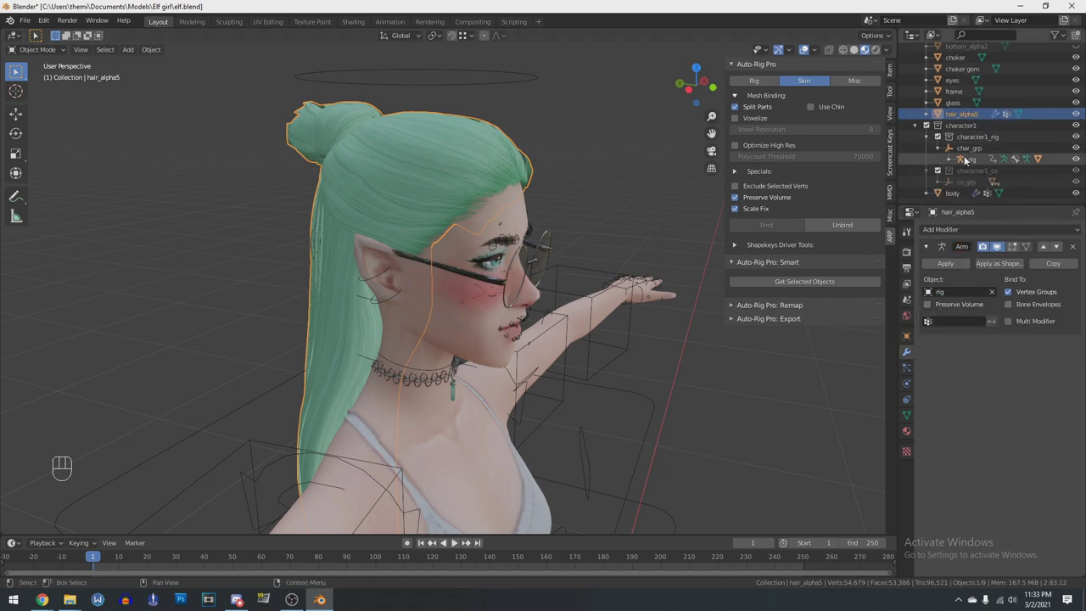
click(37, 49)
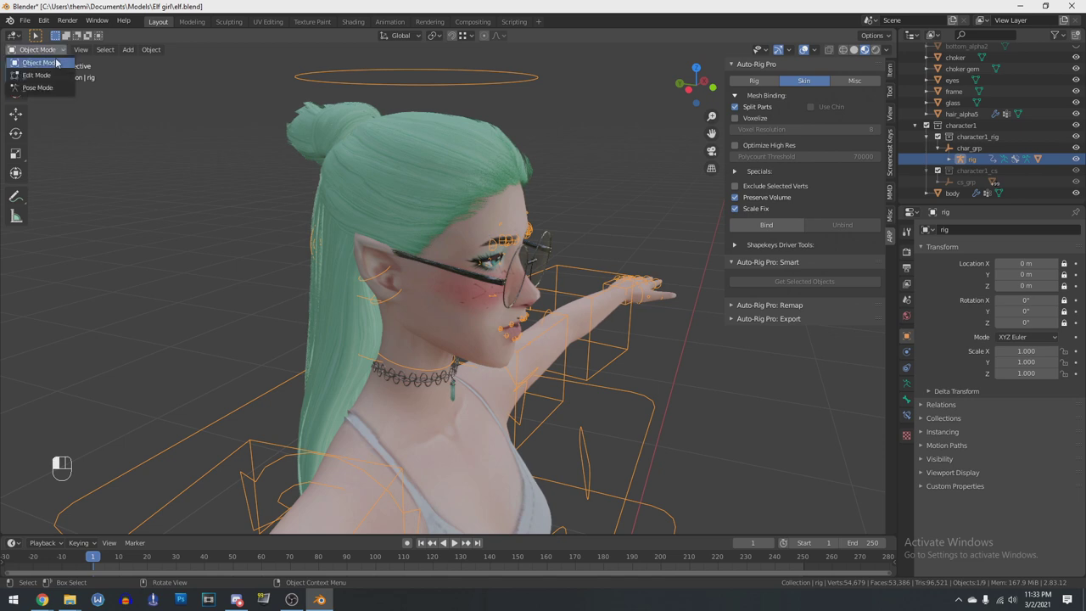
click(41, 90)
middle_drag(513, 234, 586, 211)
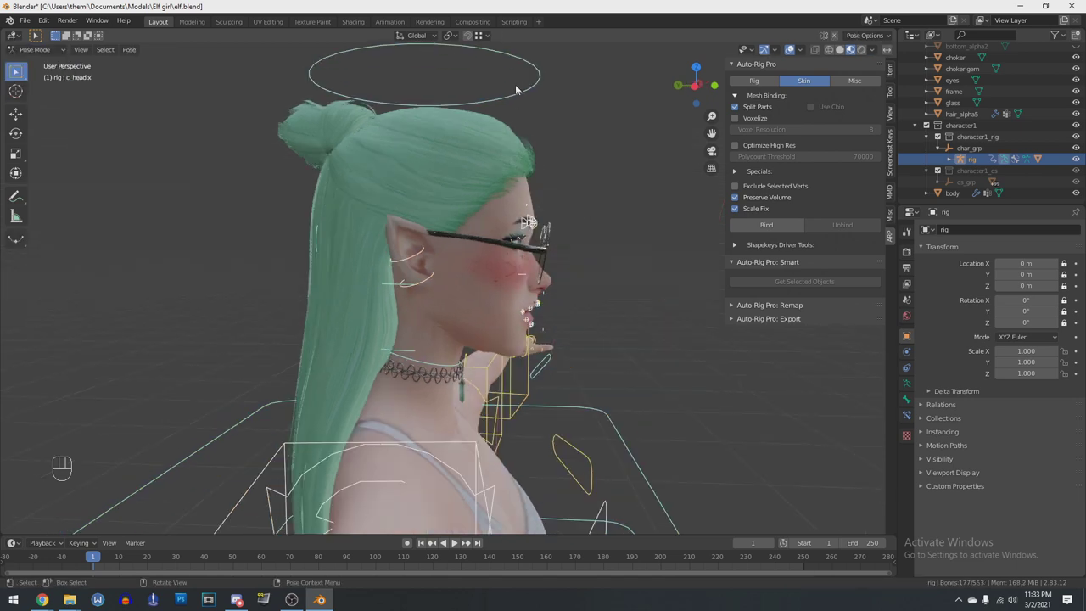
key(r)
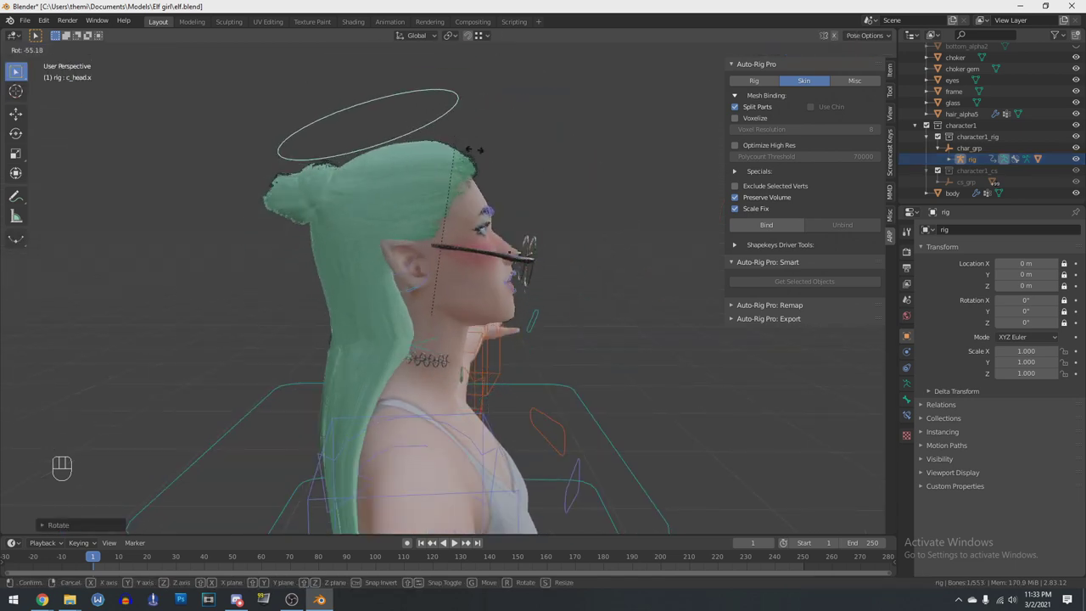
click(455, 316)
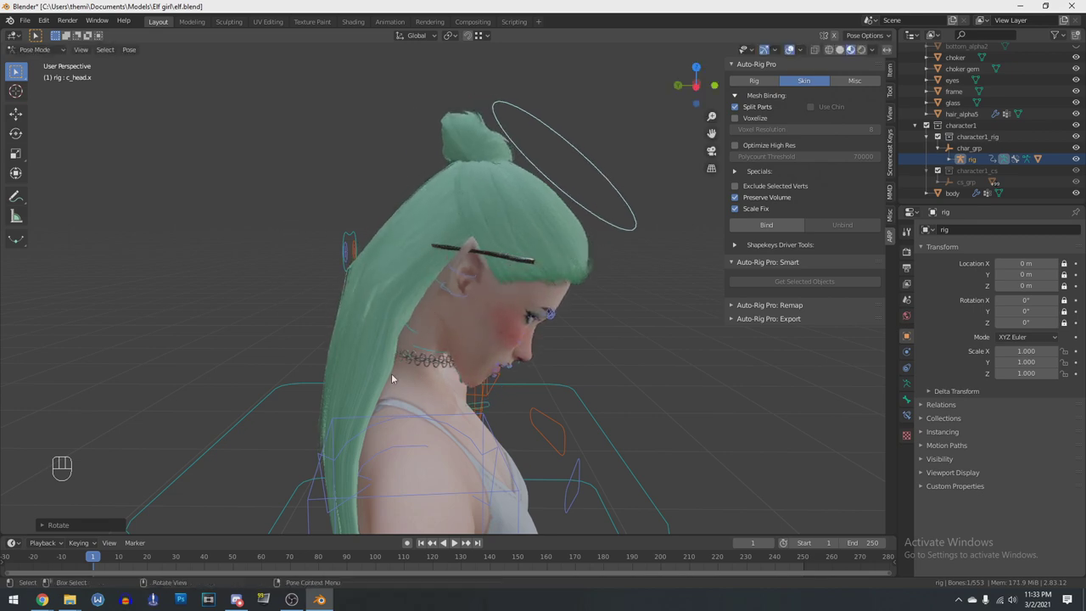
middle_drag(391, 378, 176, 341)
middle_drag(383, 341, 526, 336)
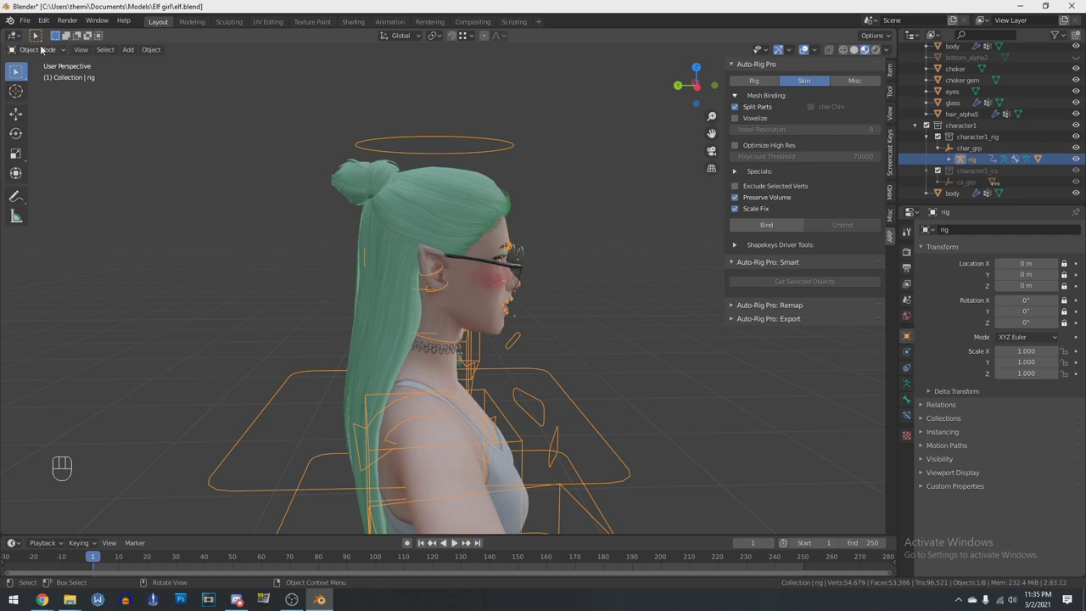
Switch the rig back to Pose Mode, select the head controller and try rotating it to test the glasses
click(42, 48)
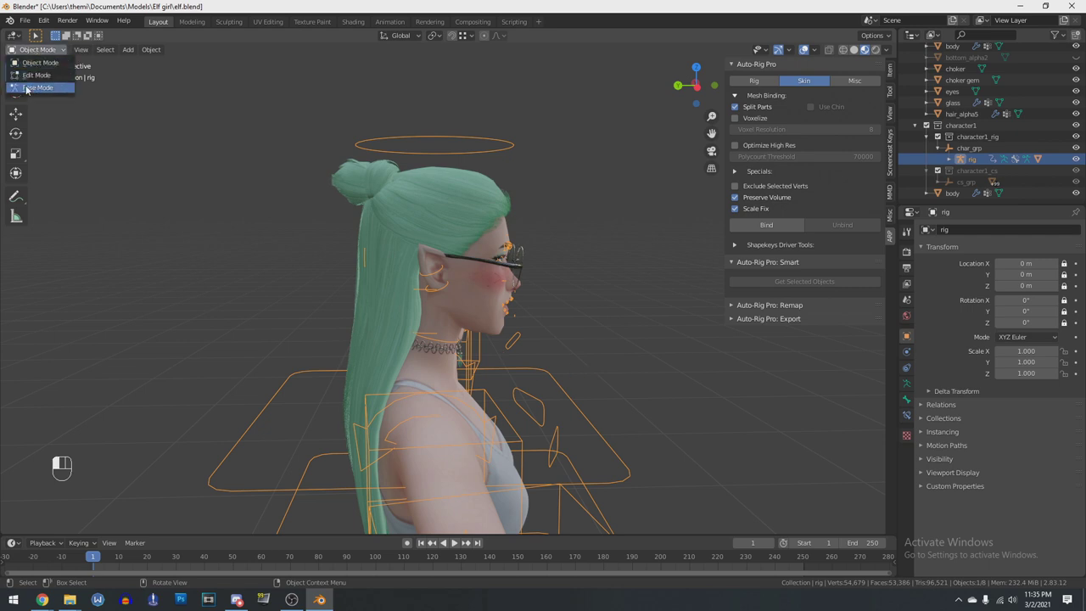
click(37, 87)
click(507, 151)
key(r)
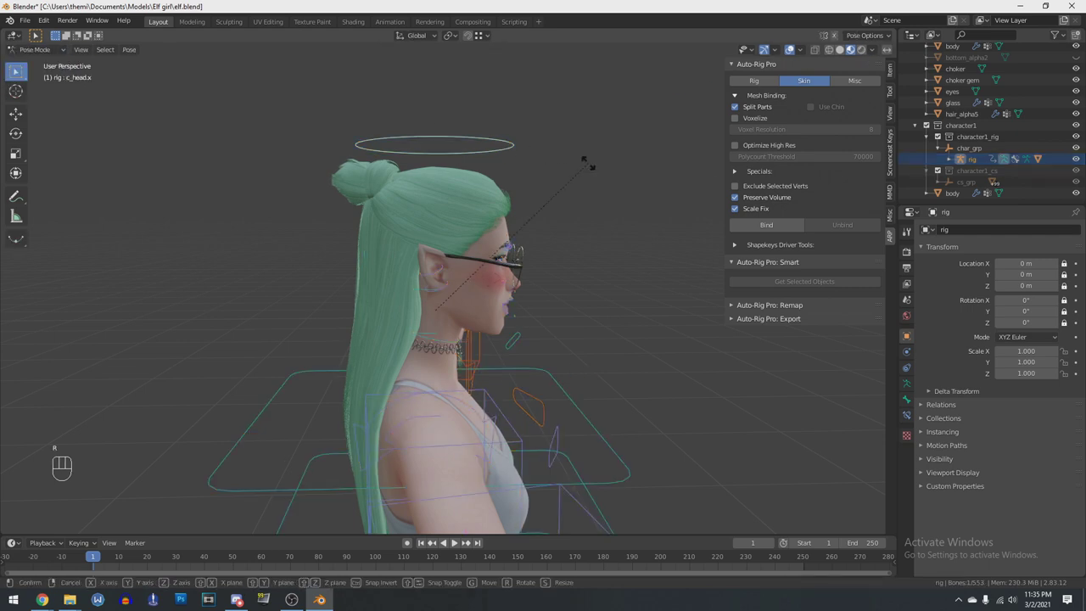
right_click(543, 176)
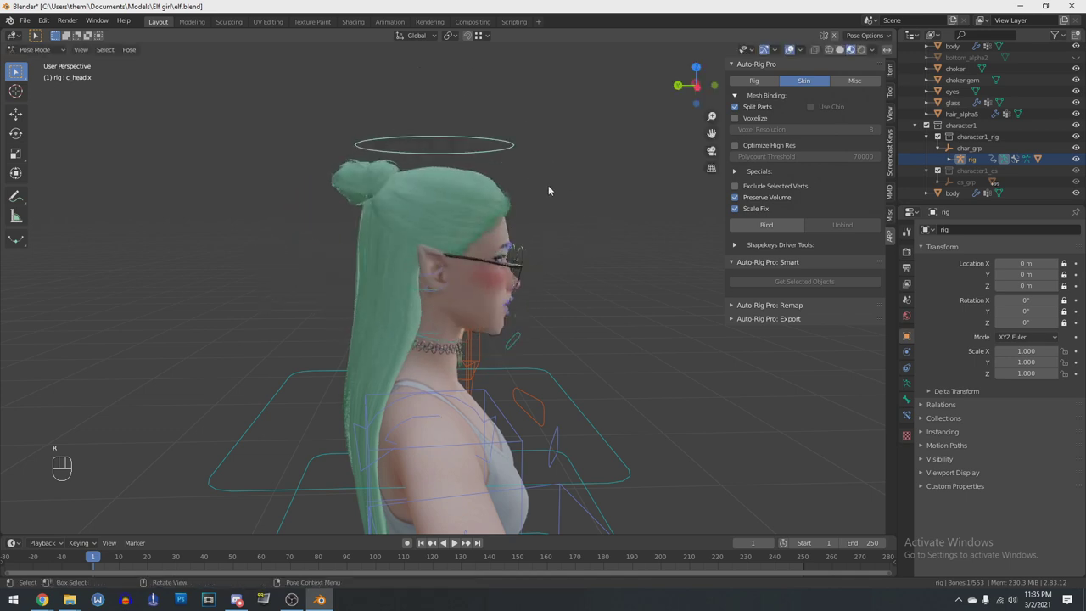
Try moving the left smile controller and the left full-eyebrow controller to test the face and glasses, reverting both moves
scroll(587, 280, up, 2)
middle_drag(588, 283, 524, 379)
click(524, 379)
key(g)
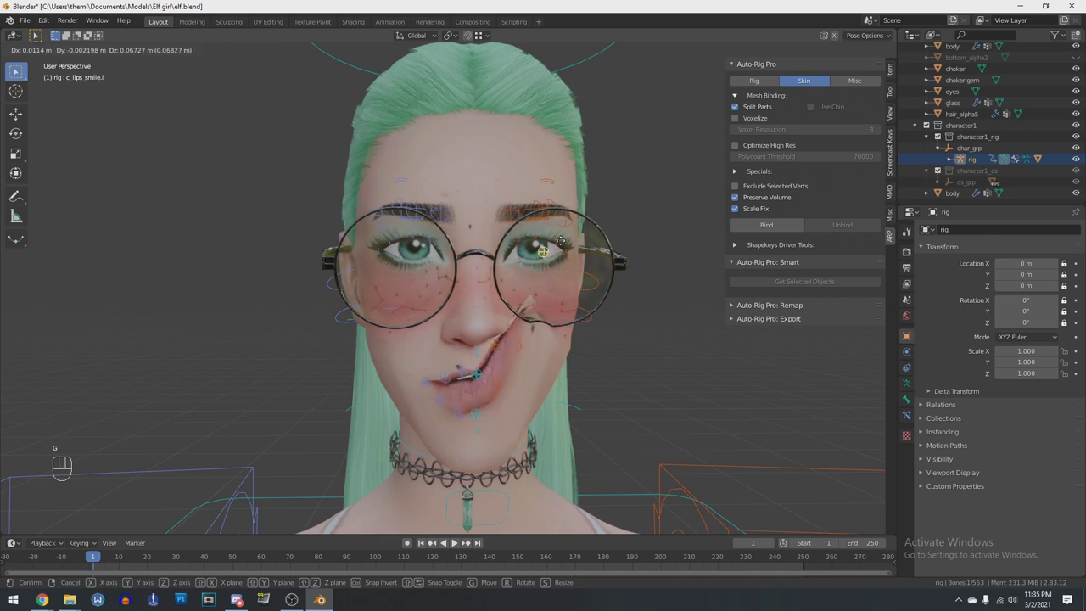
click(578, 286)
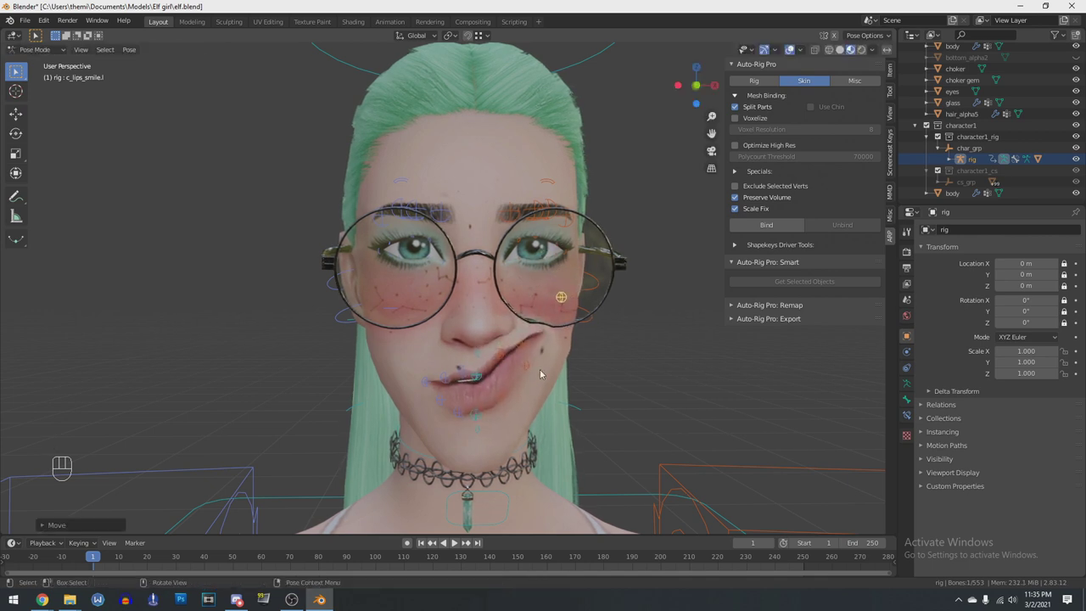
key(ctrl+z)
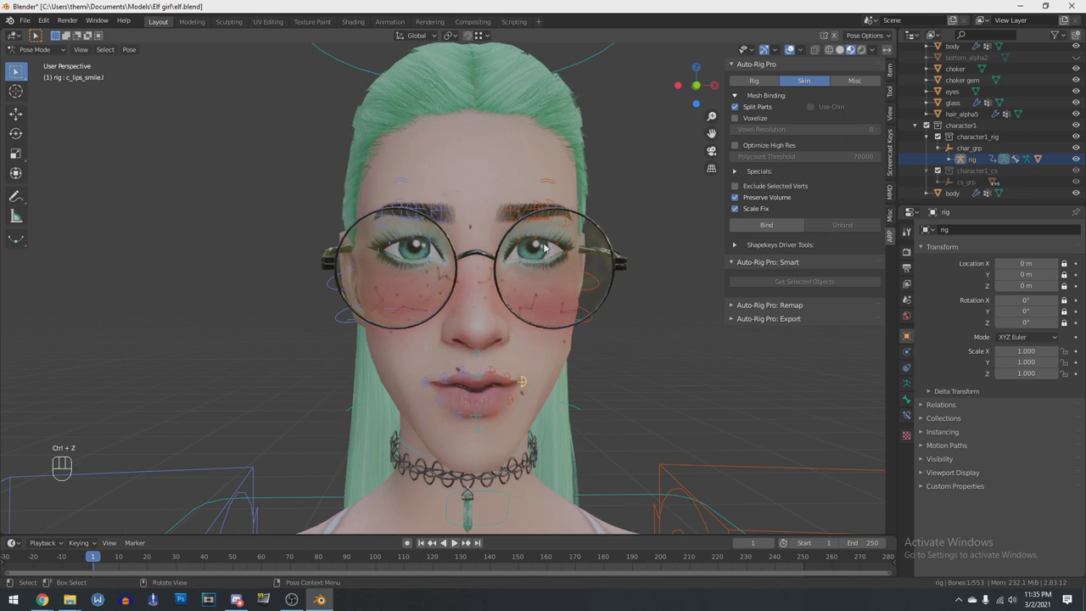
click(535, 207)
key(g)
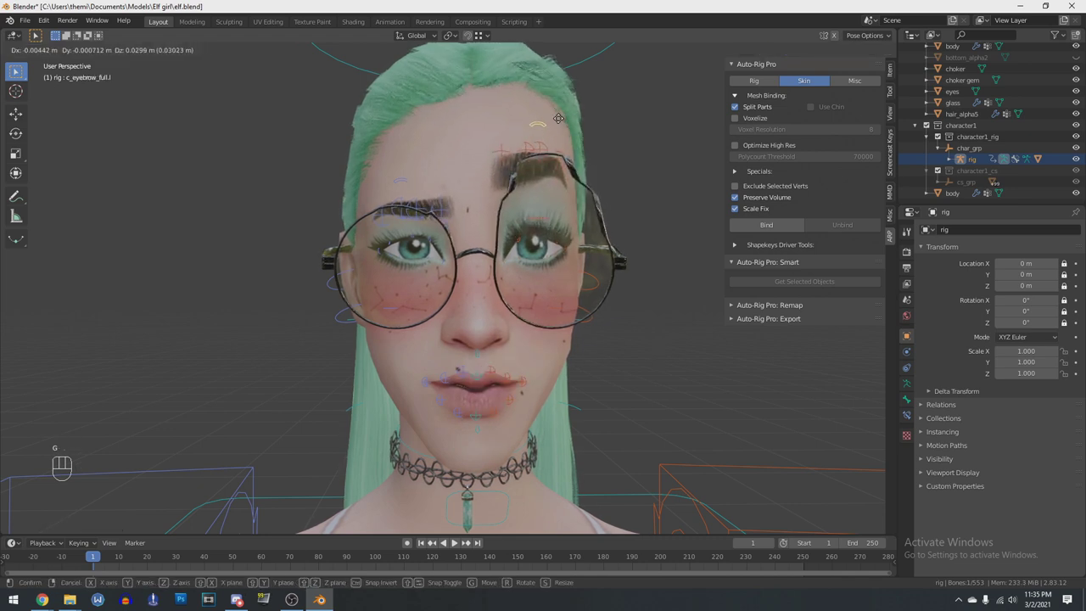
right_click(558, 119)
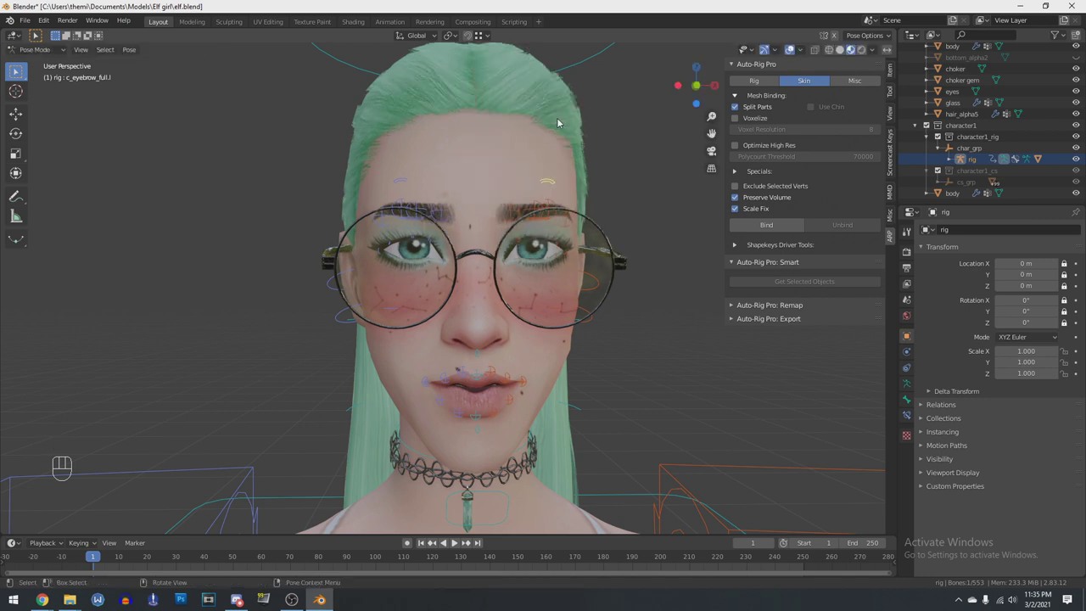
Select the glasses mesh, select all its vertices in Edit Mode and look through its vertex groups
click(961, 103)
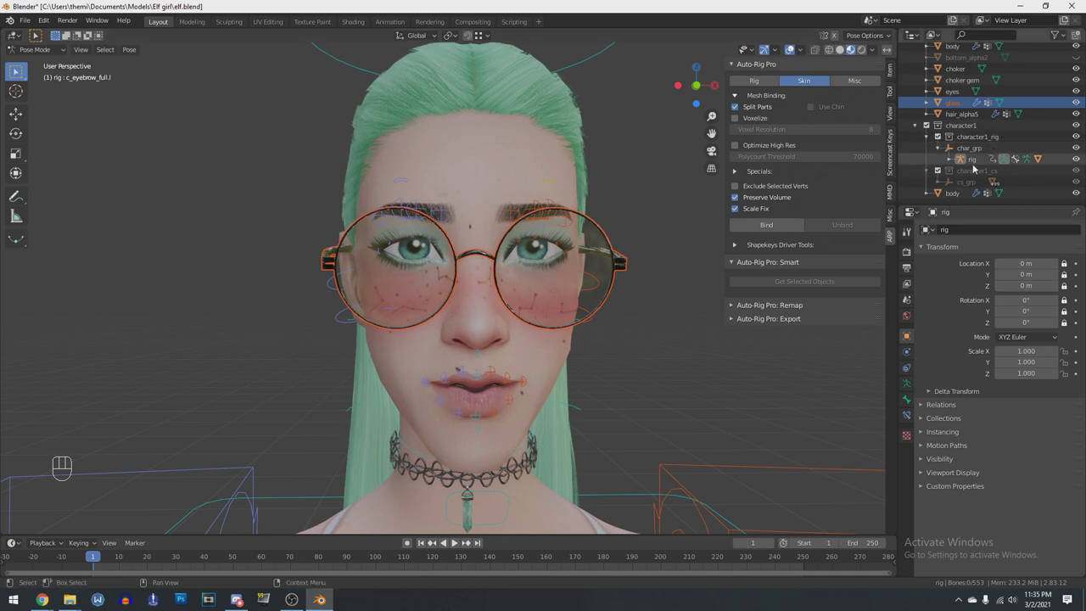
click(510, 204)
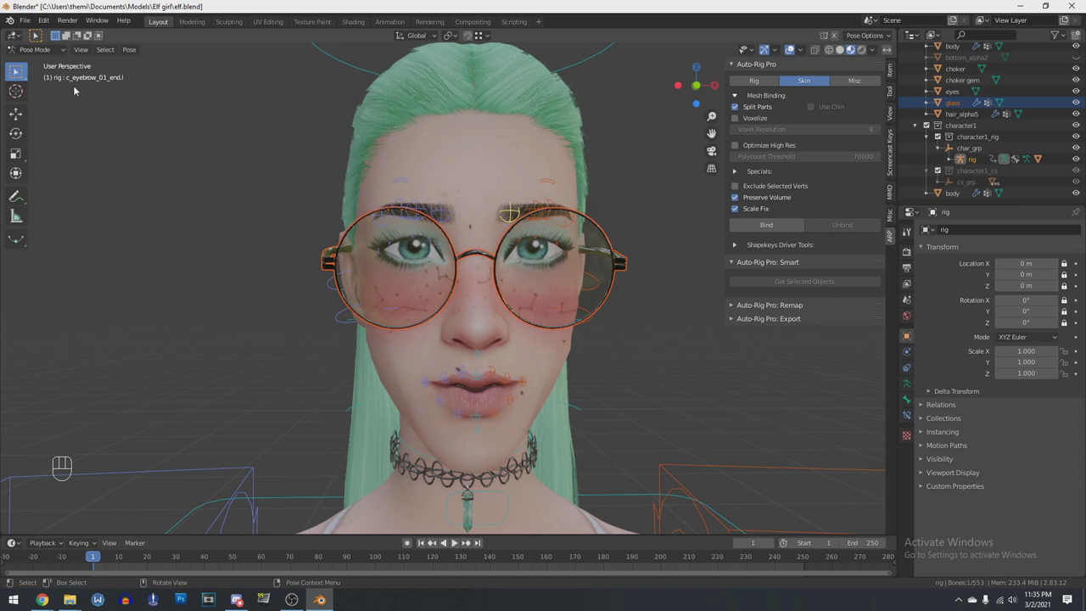
click(1001, 104)
key(a)
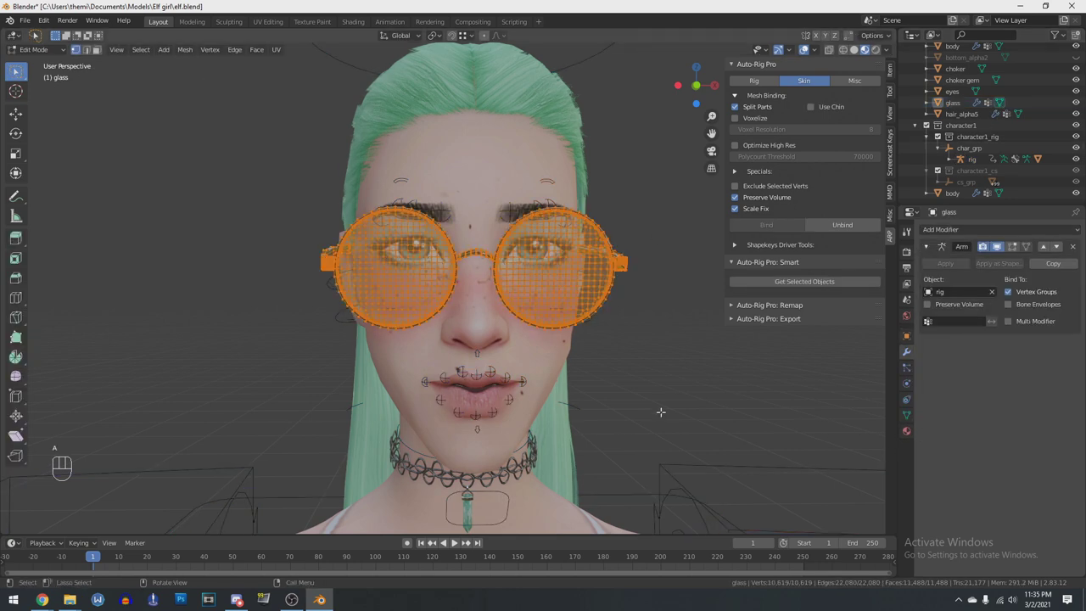
click(906, 415)
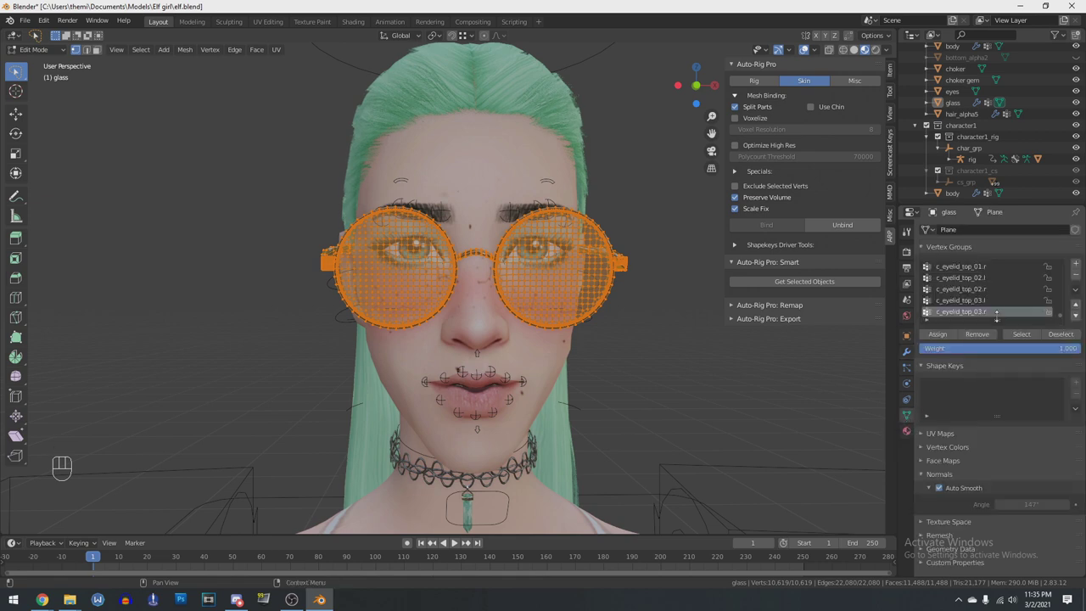
scroll(979, 291, down, 5)
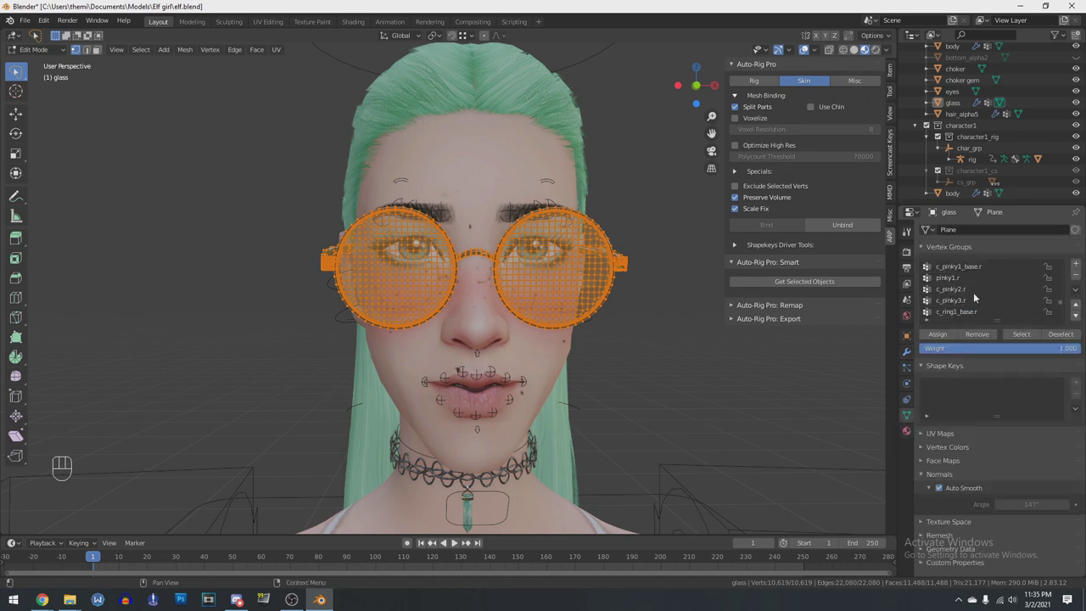
scroll(975, 280, up, 6)
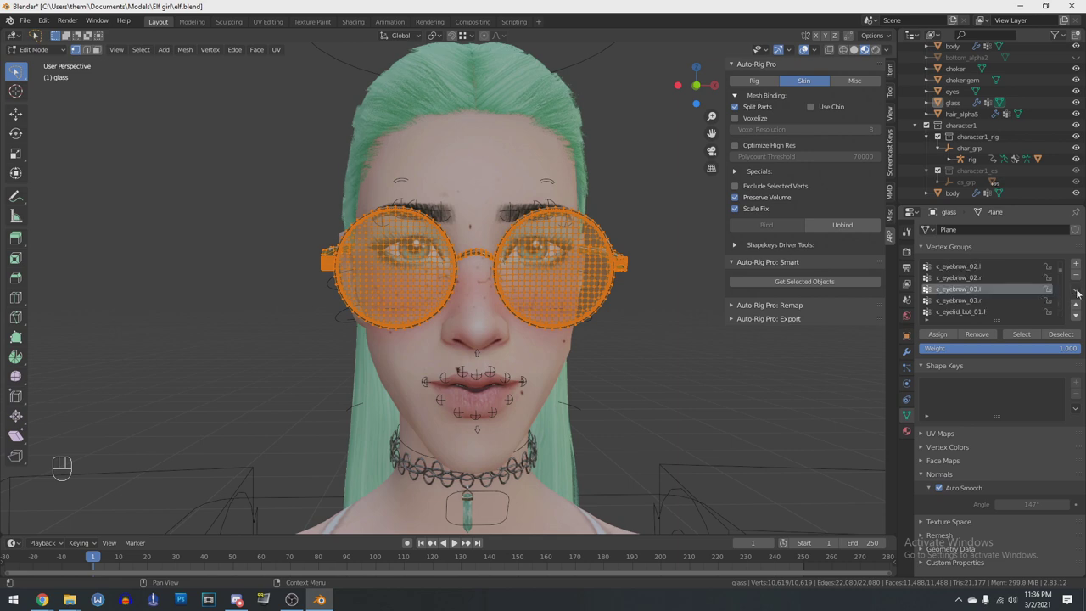
Clear the glasses' active vertex group and remove the selected vertices from all groups
click(1075, 289)
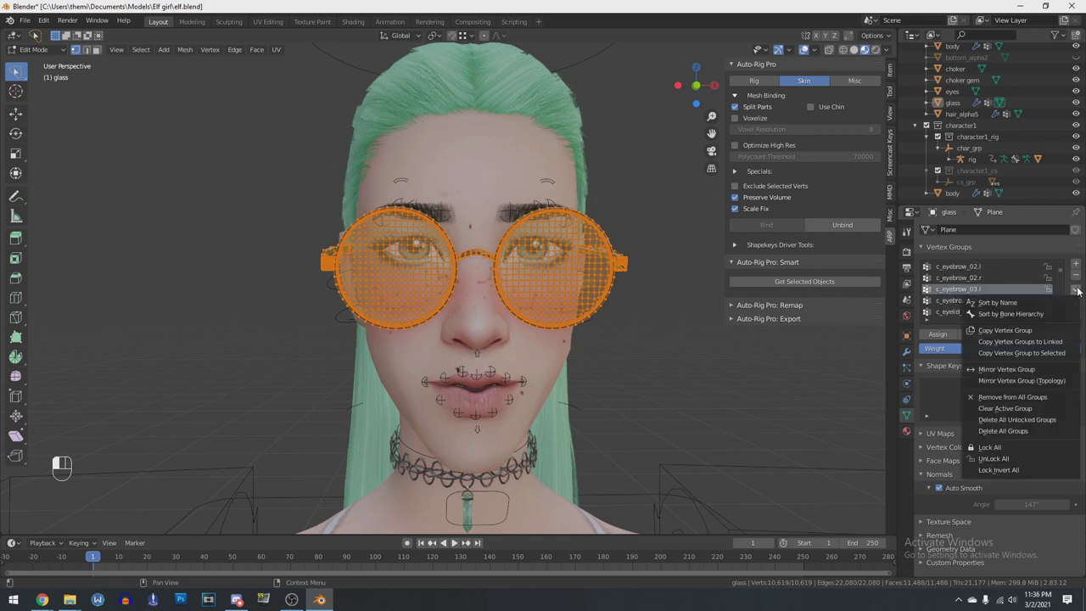
click(1042, 409)
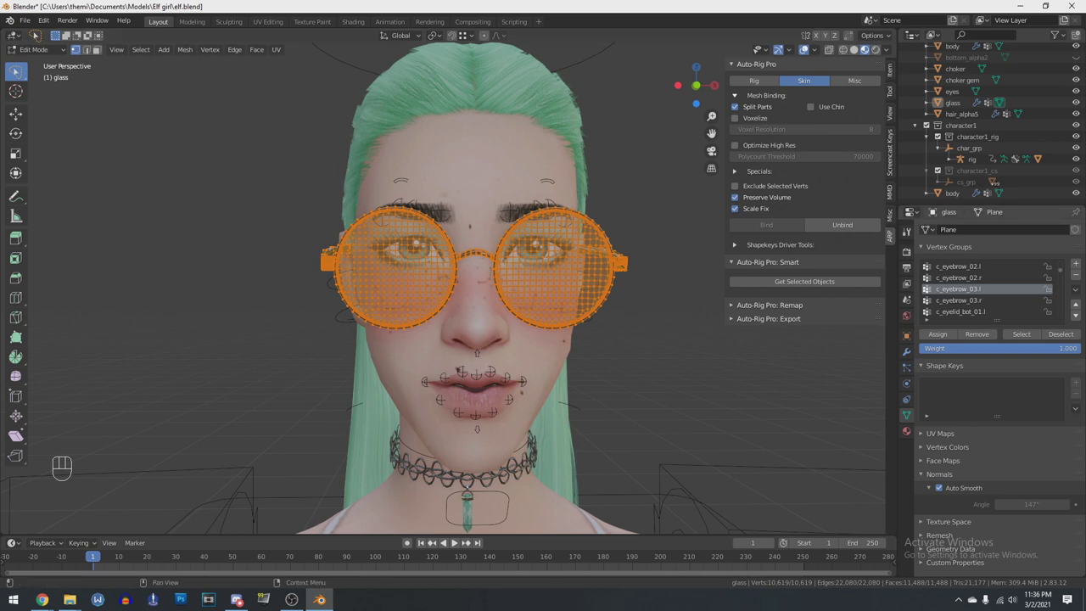
click(1075, 292)
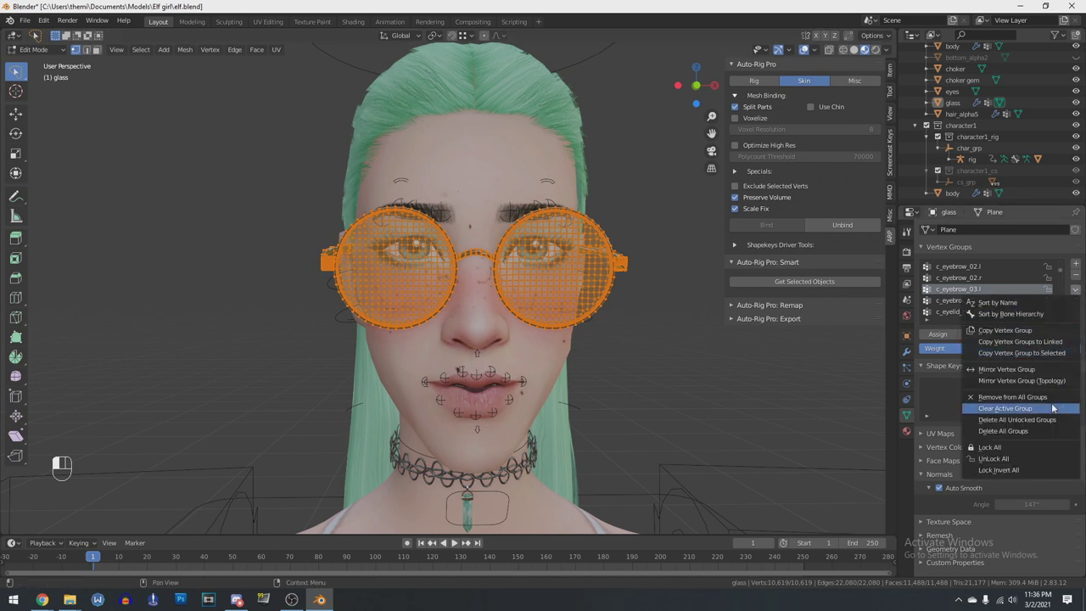
click(1043, 397)
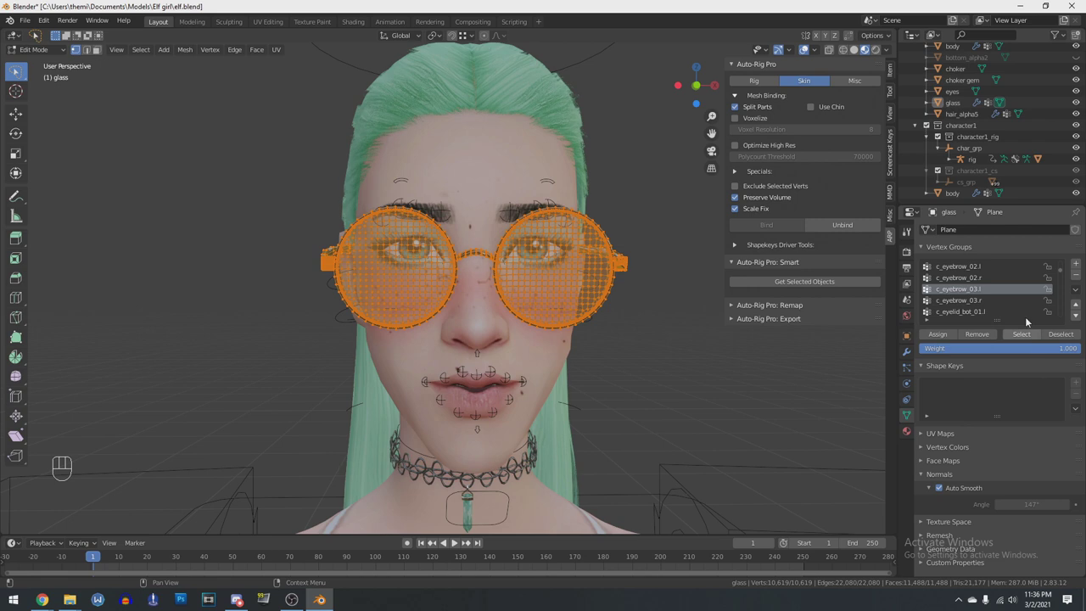
Assign all the glasses vertices to the head.x vertex group with a weight of 1.000
scroll(994, 288, down, 3)
scroll(993, 293, down, 10)
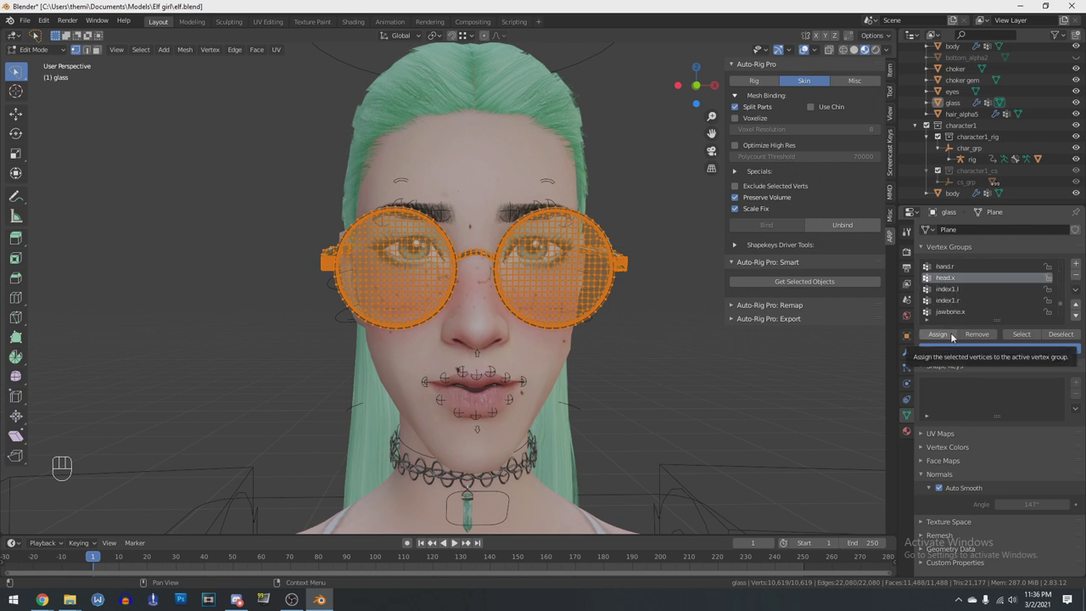
click(952, 335)
middle_drag(407, 328, 588, 277)
scroll(528, 328, down, 5)
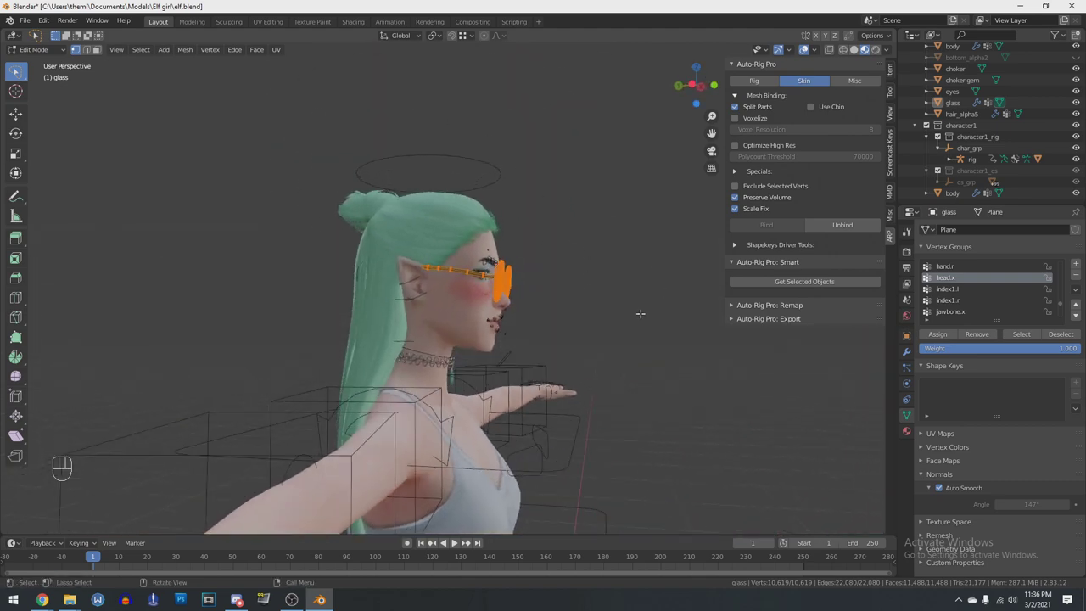
scroll(611, 319, up, 2)
middle_drag(611, 320, 615, 272)
middle_drag(577, 399, 573, 368)
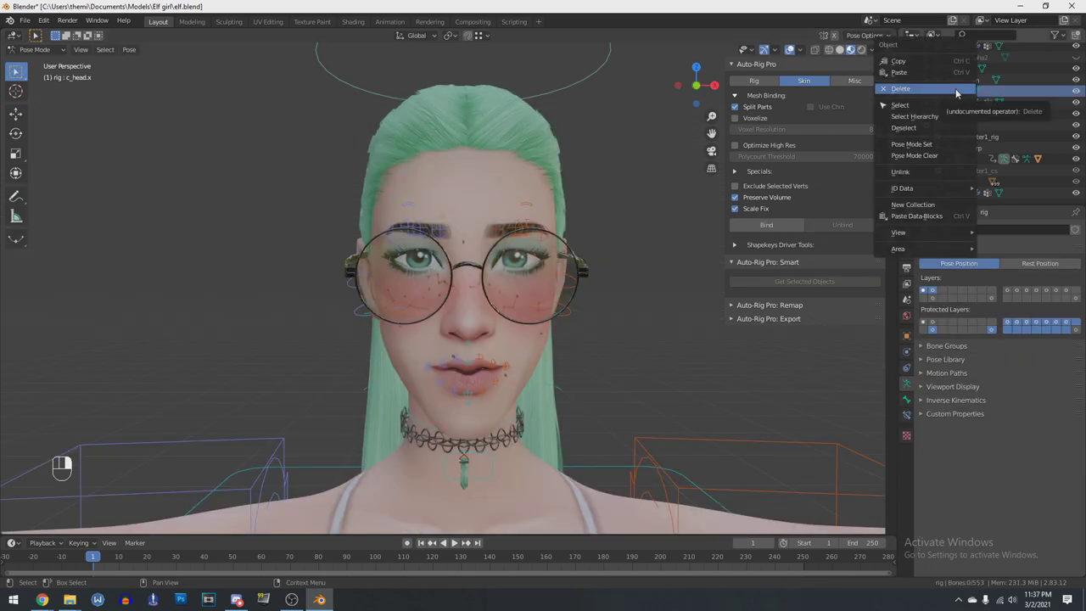
Delete the eyes object and join the choker gem into the choker in Object Mode
click(955, 88)
click(962, 92)
ctrl+click(955, 80)
key(Tab)
click(38, 49)
click(43, 62)
key(ctrl+j)
Add a Data Transfer modifier to the choker and apply it to copy over the body's weights
middle_drag(696, 277, 755, 280)
scroll(721, 280, down, 2)
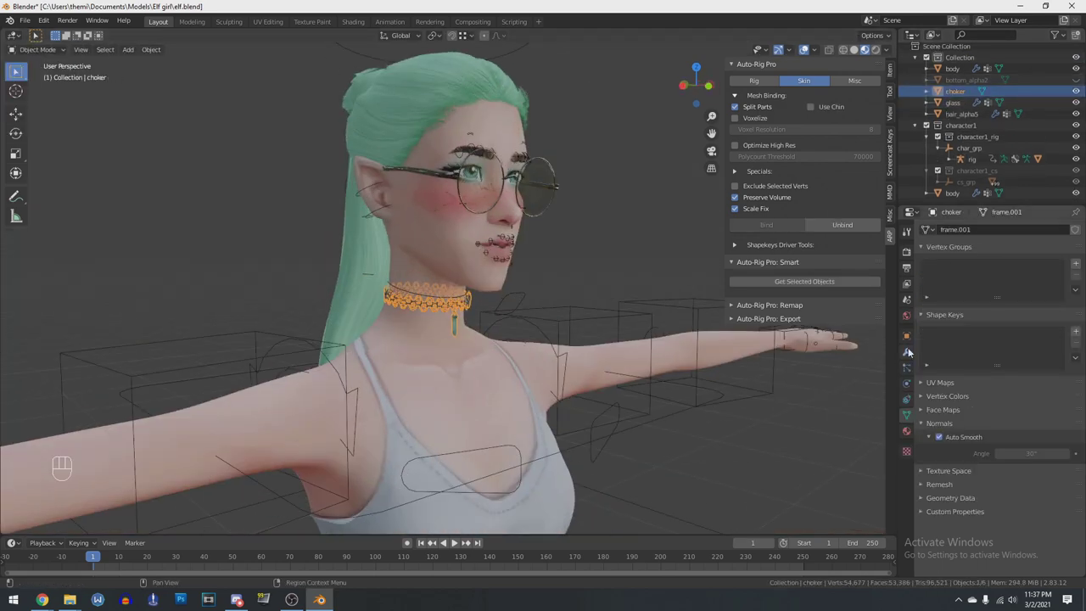
click(907, 352)
click(1000, 229)
click(1030, 407)
click(959, 263)
Unhide bottom_alpha2, apply a Data Transfer modifier with body as source and vertex data enabled, and add an Armature modifier
click(1075, 79)
click(966, 79)
click(999, 229)
click(1057, 280)
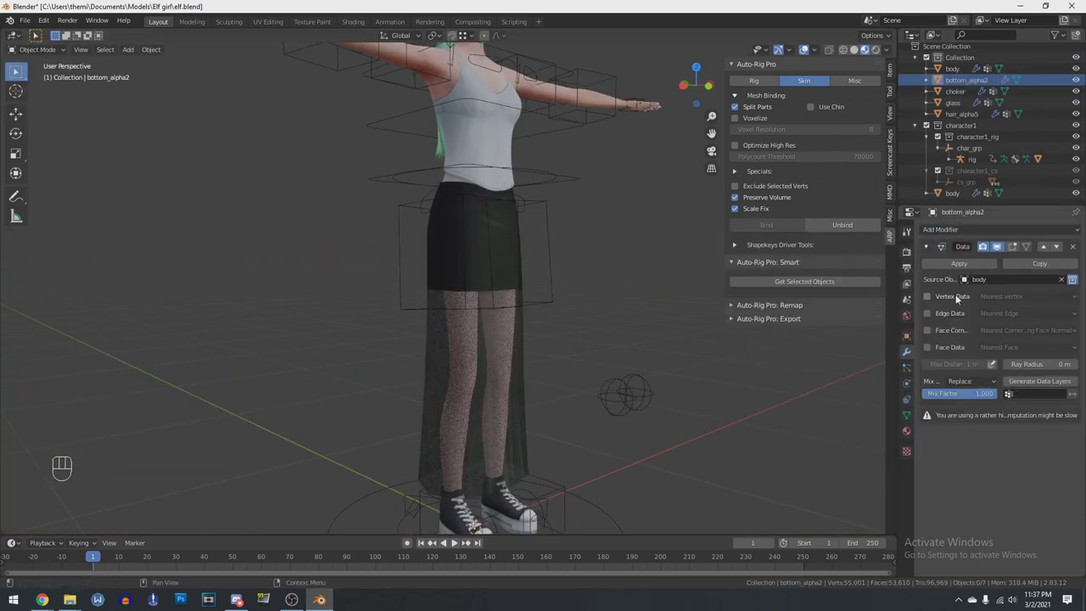
click(956, 297)
click(958, 263)
click(999, 229)
Put the rig in Pose Mode and move the right foot IK controller to test how the skirt follows
click(972, 159)
key(ctrl+Tab)
click(519, 429)
key(g)
middle_drag(528, 431, 451, 427)
scroll(450, 427, down, 4)
Clear the pose transforms of all the rig's bones and deselect them
key(a)
click(129, 50)
click(258, 73)
key(alt+a)
scroll(475, 339, up, 4)
Select the hair mesh, hide the viewport sidebar and save the file
click(959, 114)
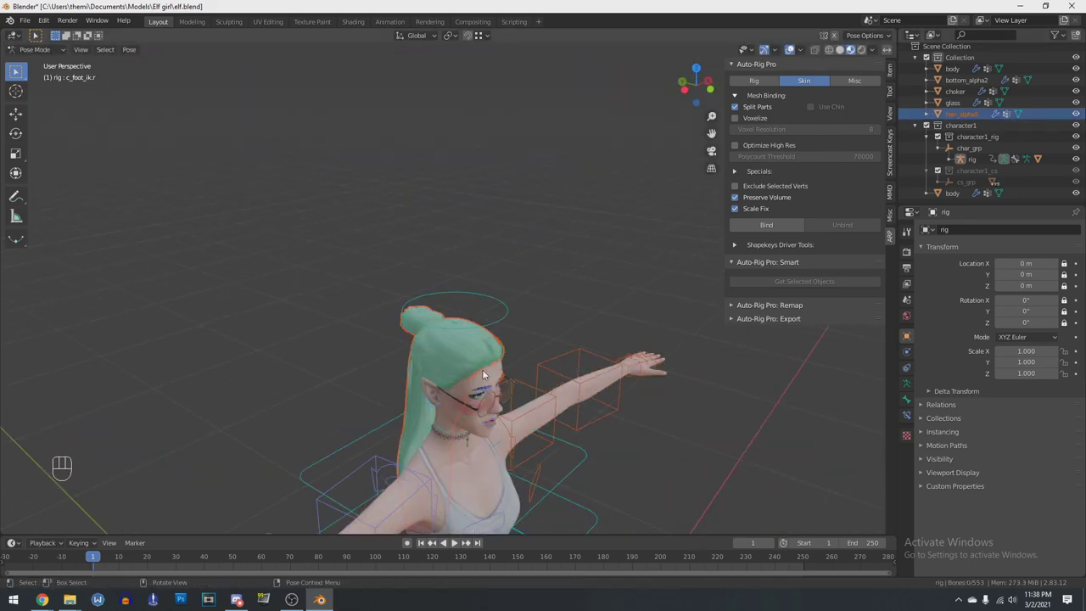
middle_drag(484, 374, 582, 391)
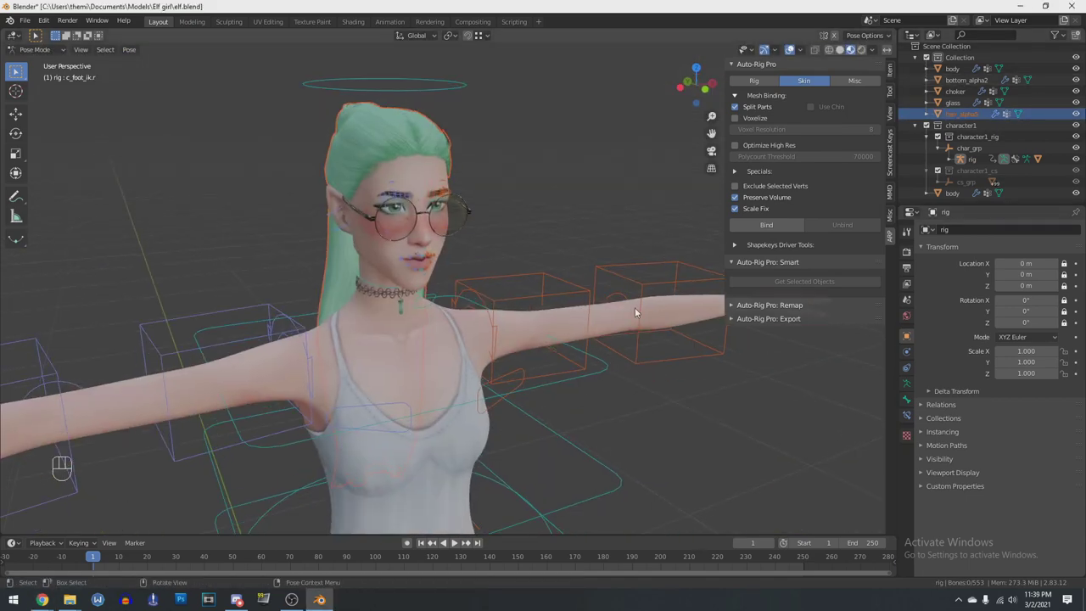
key(n)
middle_drag(635, 312, 664, 390)
key(ctrl+s)
Leave Pose Mode, put the hair_alpha5 mesh in Weight Paint mode and show its vertex groups
key(ctrl+Tab)
click(976, 116)
click(36, 49)
click(52, 111)
click(906, 415)
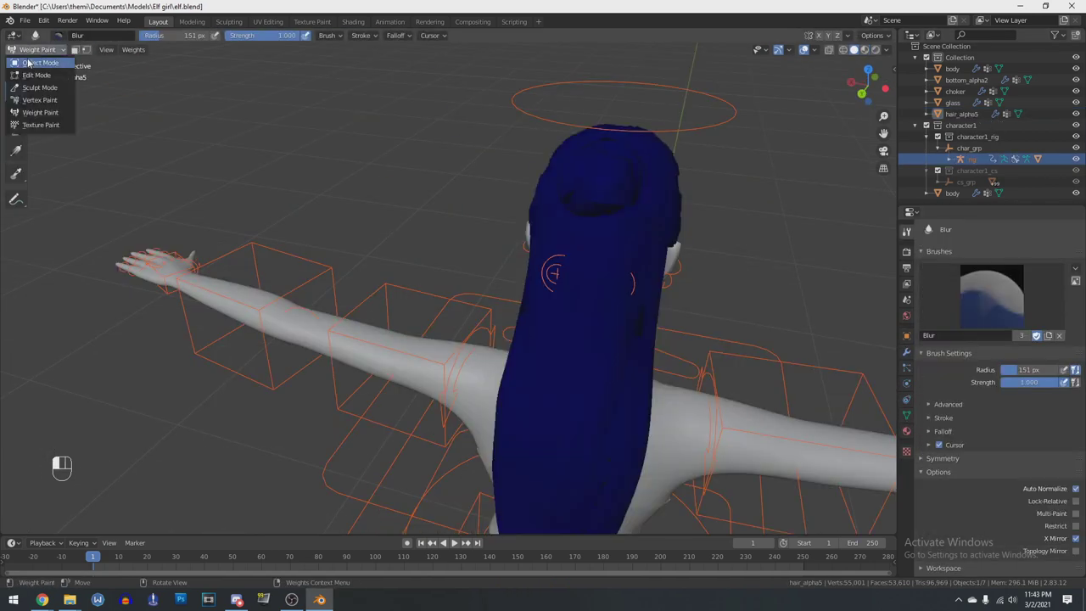
Re-enter Weight Paint mode on the hair and try to select the head controller
click(38, 68)
click(52, 112)
ctrl+click(696, 131)
middle_drag(657, 297, 997, 297)
Select the rig together with the hair mesh, enter Weight Paint mode, pick a head bone and save the file
click(965, 161)
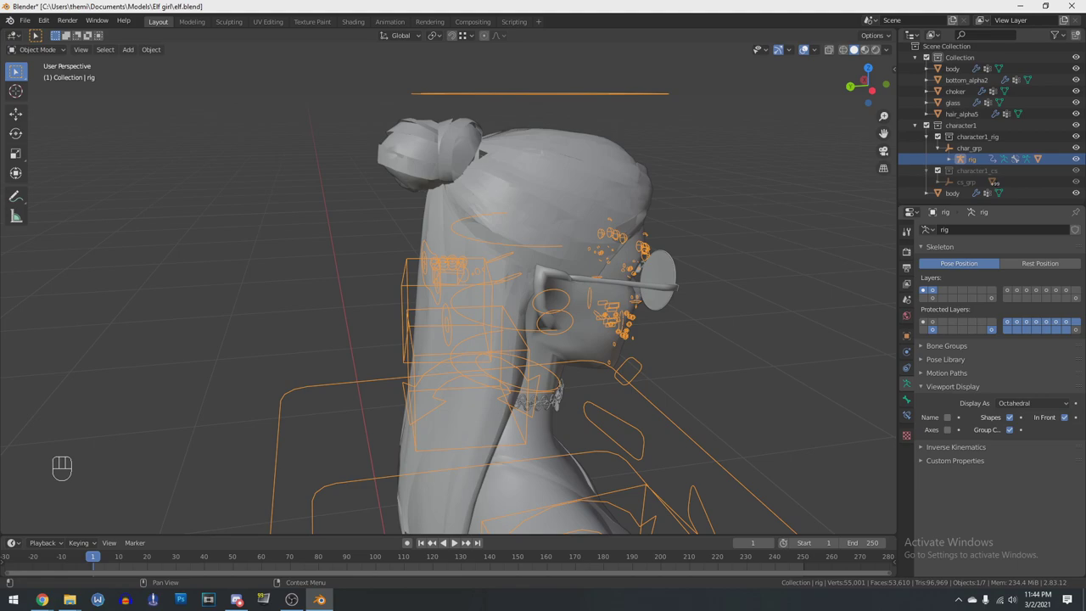
shift+click(612, 160)
click(38, 49)
click(52, 112)
middle_drag(521, 227, 605, 234)
ctrl+click(467, 213)
key(ctrl+s)
Pick bones influencing the hair and rotate the neck controller to test the hair weights
mouse_move(415, 204)
middle_down()
mouse_move(561, 245)
mouse_move(458, 242)
middle_up()
right_click(553, 241)
ctrl+shift+click(501, 247)
mouse_move(472, 170)
middle_down()
mouse_move(528, 194)
mouse_move(475, 170)
middle_up()
ctrl+shift+click(550, 82)
middle_drag(594, 289, 712, 302)
ctrl+click(454, 375)
key(r)
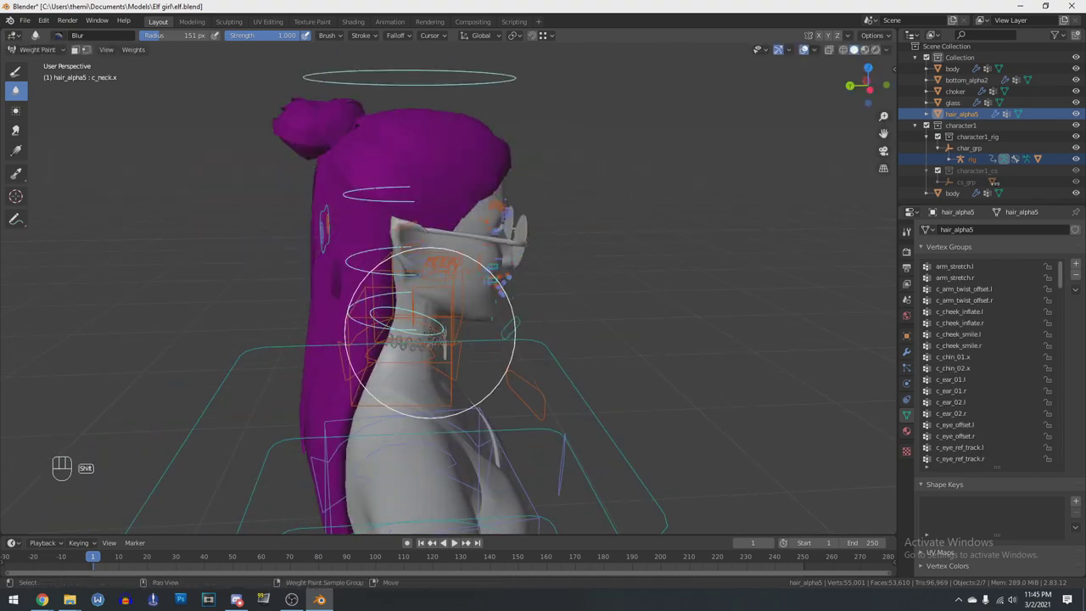
Try rotating the upper spine controller c_spine_02.x to test how the hair follows
middle_drag(430, 339, 475, 340)
ctrl+click(436, 344)
mouse_move(542, 364)
middle_down()
mouse_move(436, 381)
mouse_move(551, 350)
middle_up()
ctrl+click(560, 344)
key(r)
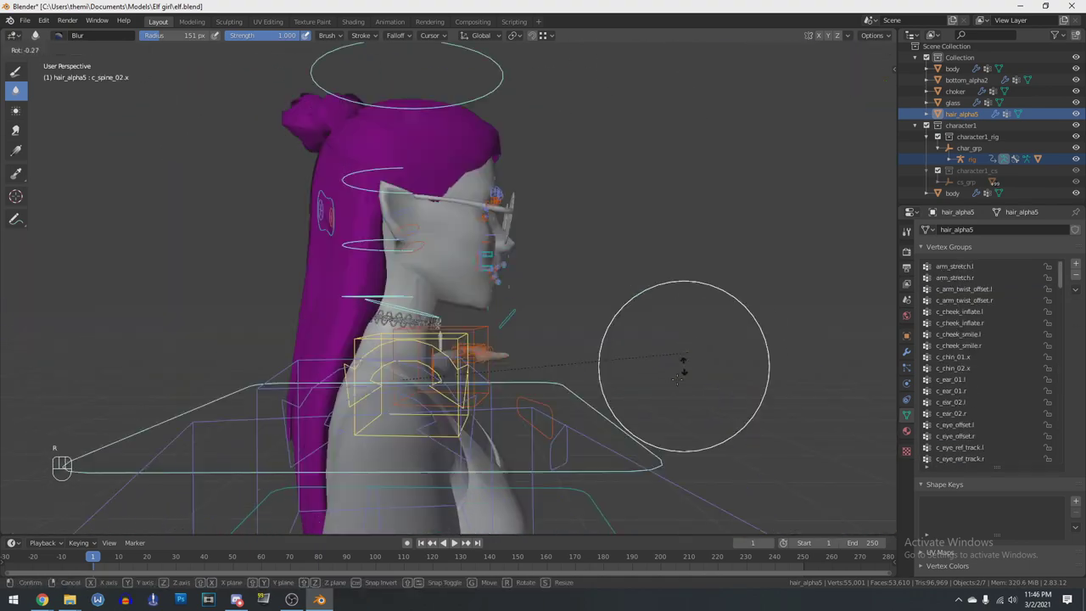
key(Escape)
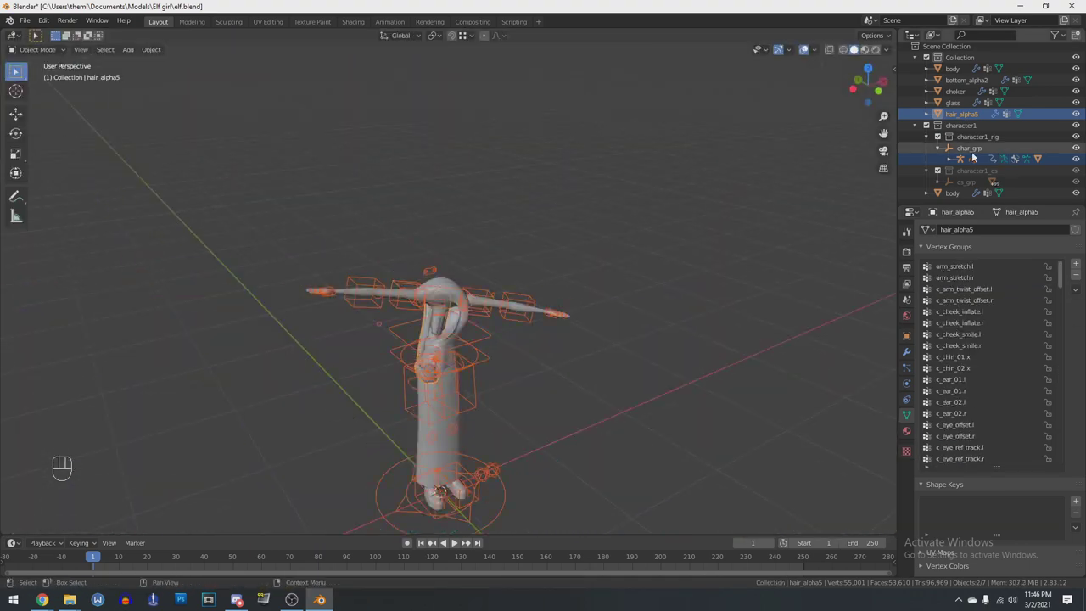
Rotate the neck controller in the choker's Weight Paint mode to test how the choker follows
middle_drag(666, 313, 588, 302)
scroll(543, 279, up, 3)
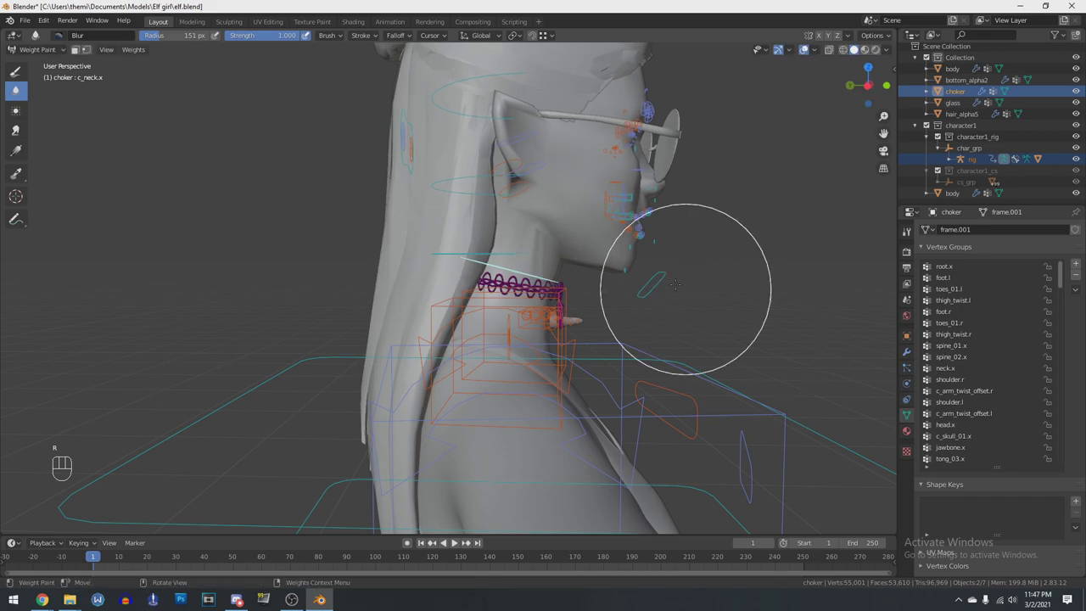
key(r)
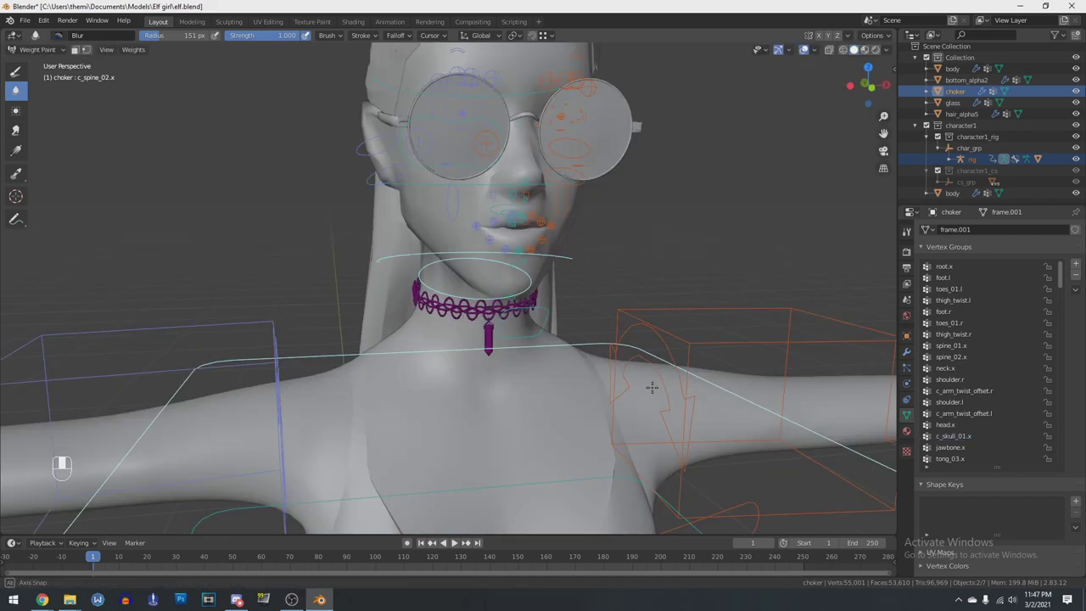
scroll(618, 364, down, 3)
middle_drag(619, 364, 512, 284)
Try moving the jawbone controller downward to test its influence on the choker
ctrl+click(511, 284)
ctrl+click(494, 297)
key(g)
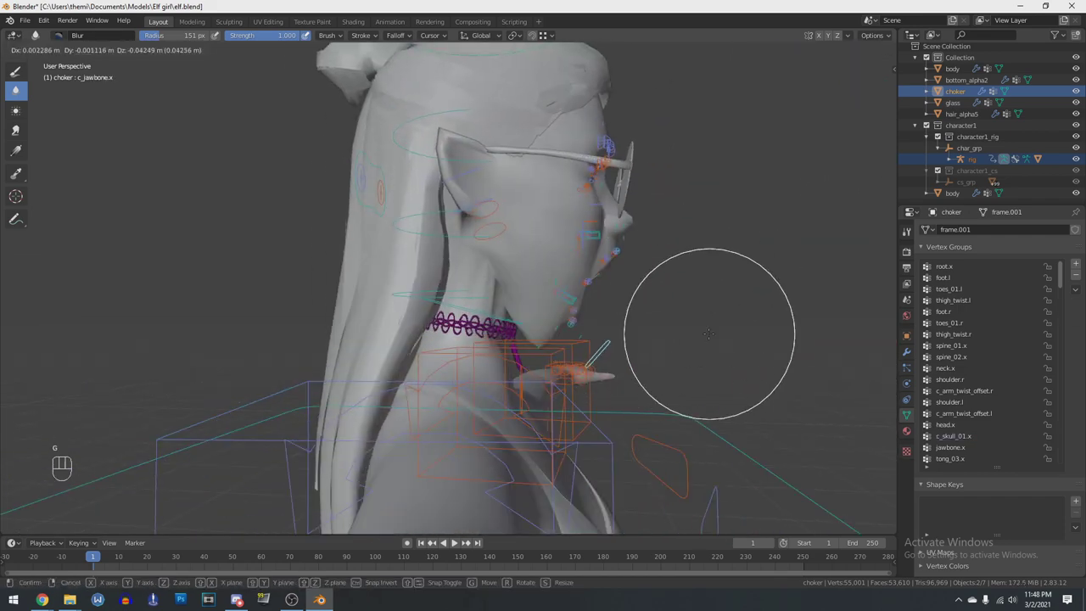
right_click(707, 332)
Try rotating the c_skull_01.x controller and check the choker's weights for other bones, including the right arm twist
ctrl+click(494, 297)
key(r)
right_click(587, 339)
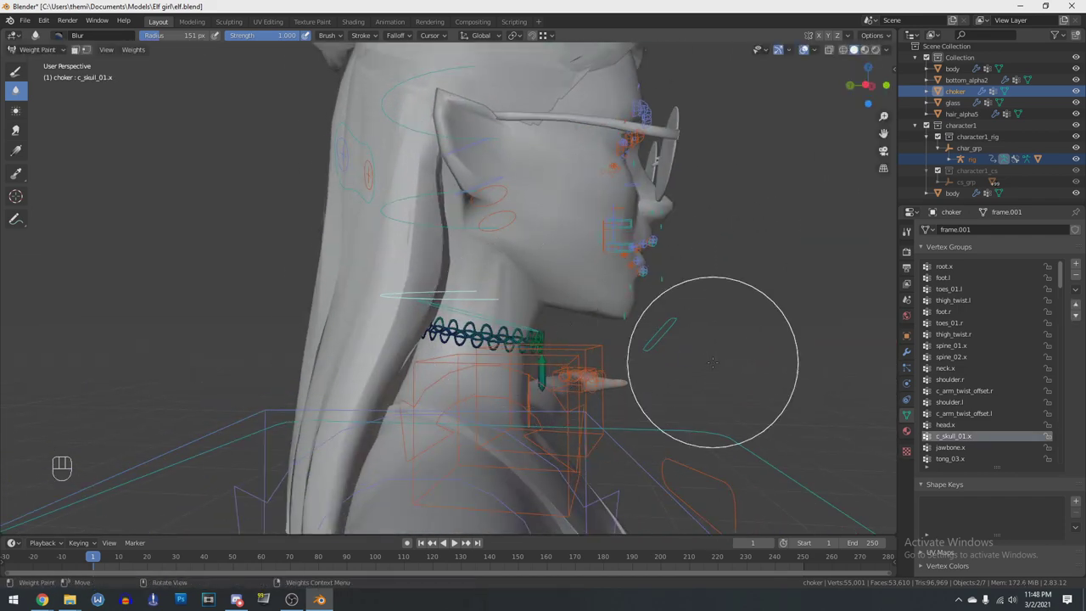
ctrl+click(492, 227)
key(r)
ctrl+click(487, 323)
scroll(543, 347, down, 3)
ctrl+click(702, 437)
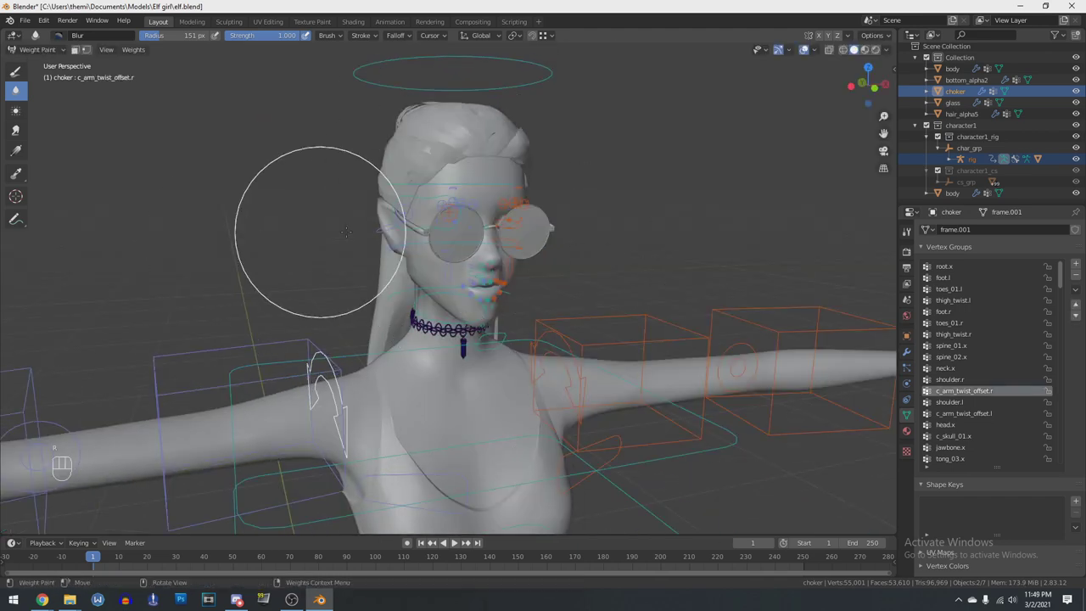
Show the Draw brush settings and set its weight to 0.565 and radius to 98 px for painting the choker
scroll(449, 288, up, 4)
click(906, 230)
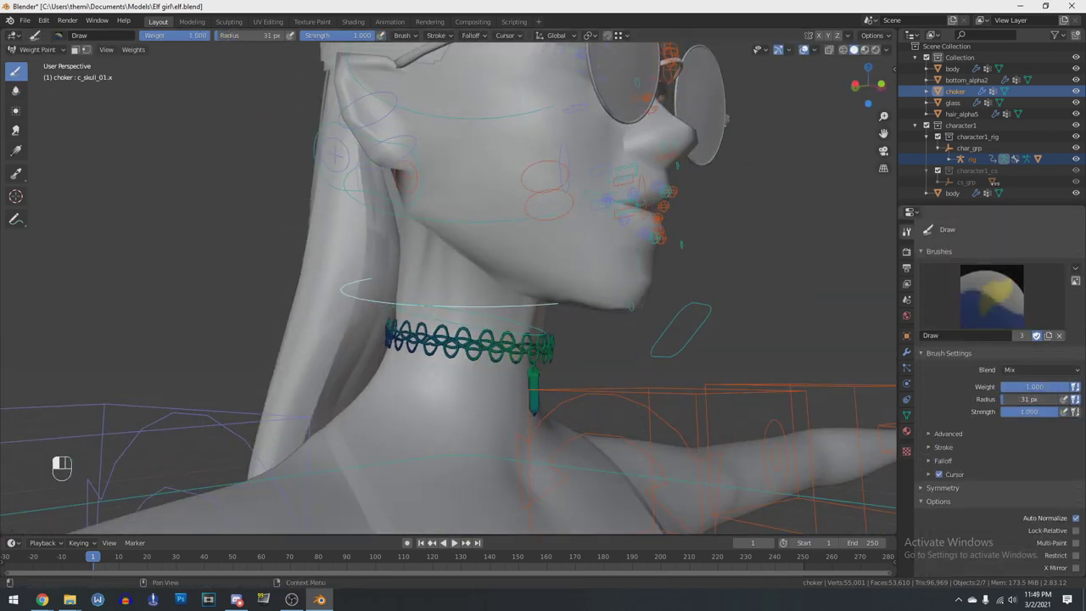
middle_drag(594, 399, 483, 429)
drag(1051, 386, 1028, 386)
key(KP_1)
scroll(450, 340, up, 4)
shift+middle_drag(424, 475, 463, 64)
click(1029, 398)
middle_drag(419, 224, 483, 119)
Rotate the head controller in several directions to test how the choker deforms
key(r)
scroll(448, 237, down, 4)
ctrl+click(496, 66)
key(r)
middle_drag(551, 246, 365, 255)
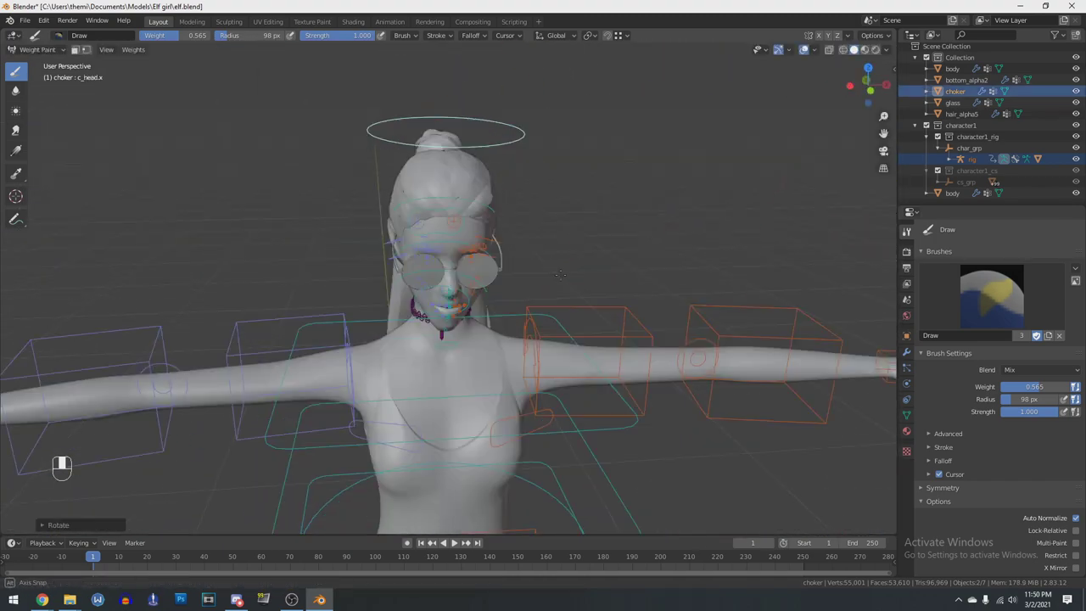
key(r)
Leave Weight Paint mode, select all the rig's bones and return the rig to Object Mode
click(39, 50)
click(44, 63)
key(a)
scroll(473, 397, down, 2)
shift+middle_drag(552, 458, 562, 282)
click(37, 50)
click(42, 64)
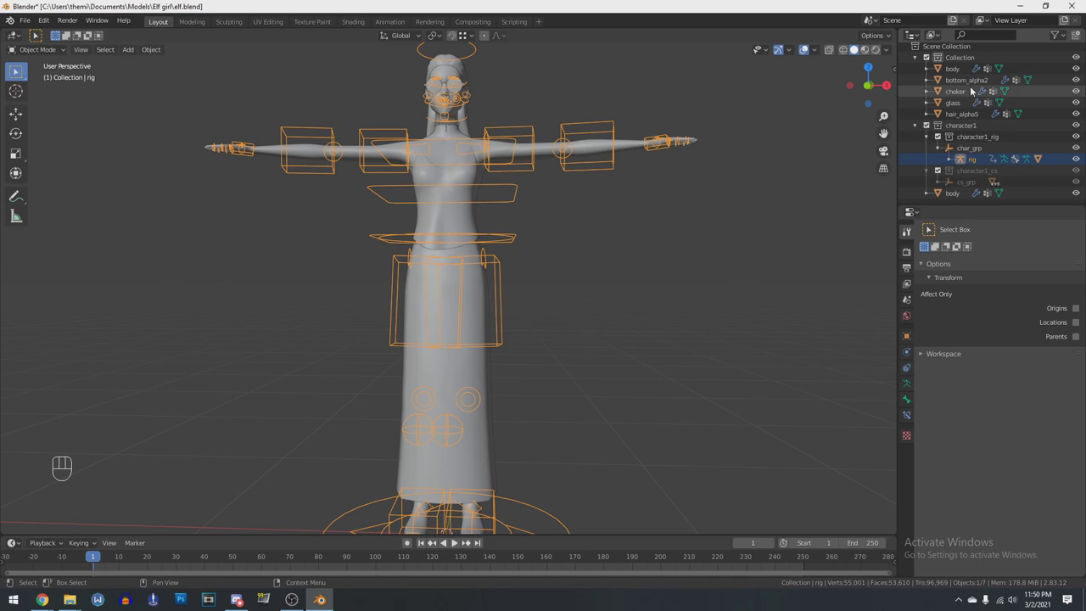
Select the rig together with the skirt and enter Weight Paint mode on bottom_alpha2
shift+middle_drag(509, 348, 526, 263)
shift+click(475, 288)
click(38, 50)
click(39, 111)
ctrl+click(443, 405)
scroll(585, 399, down, 2)
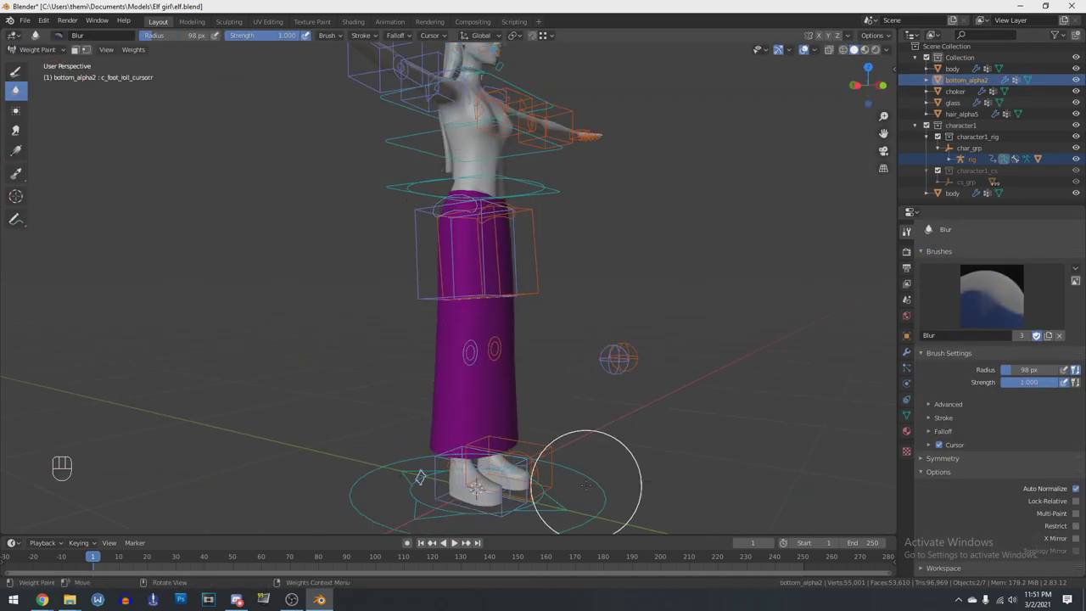
Try moving the foot controllers to test how the skirt deforms with the legs
middle_drag(543, 356, 610, 358)
shift+middle_drag(546, 280, 560, 378)
key(g)
click(394, 386)
ctrl+click(334, 434)
middle_drag(394, 386, 590, 414)
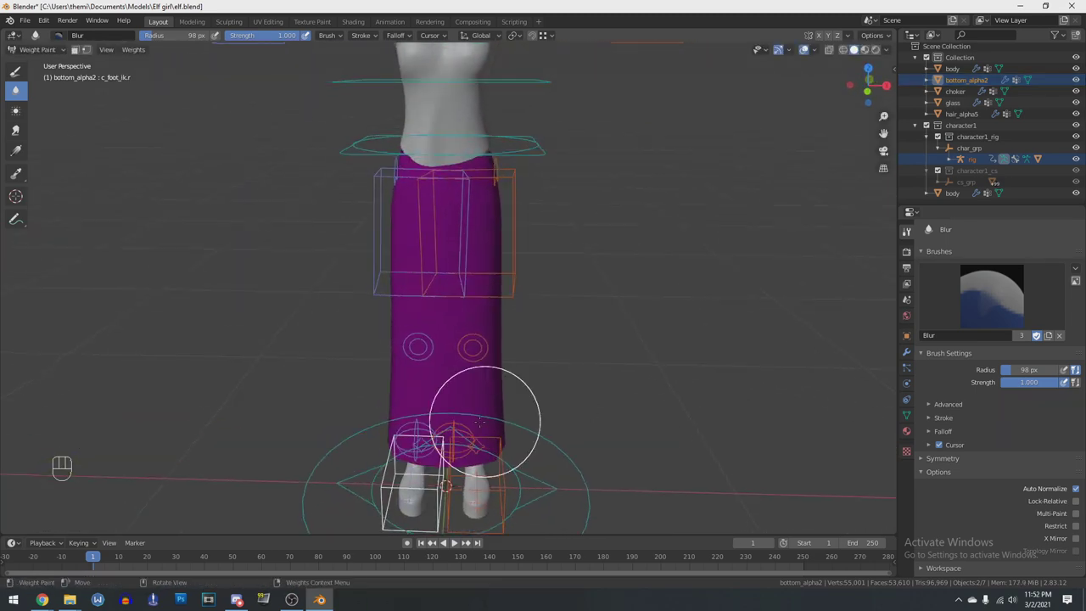
Select the c_pos controller and show the skirt's vertex group list
scroll(502, 280, up, 3)
ctrl+click(484, 504)
shift+middle_drag(485, 503, 472, 395)
ctrl+click(557, 416)
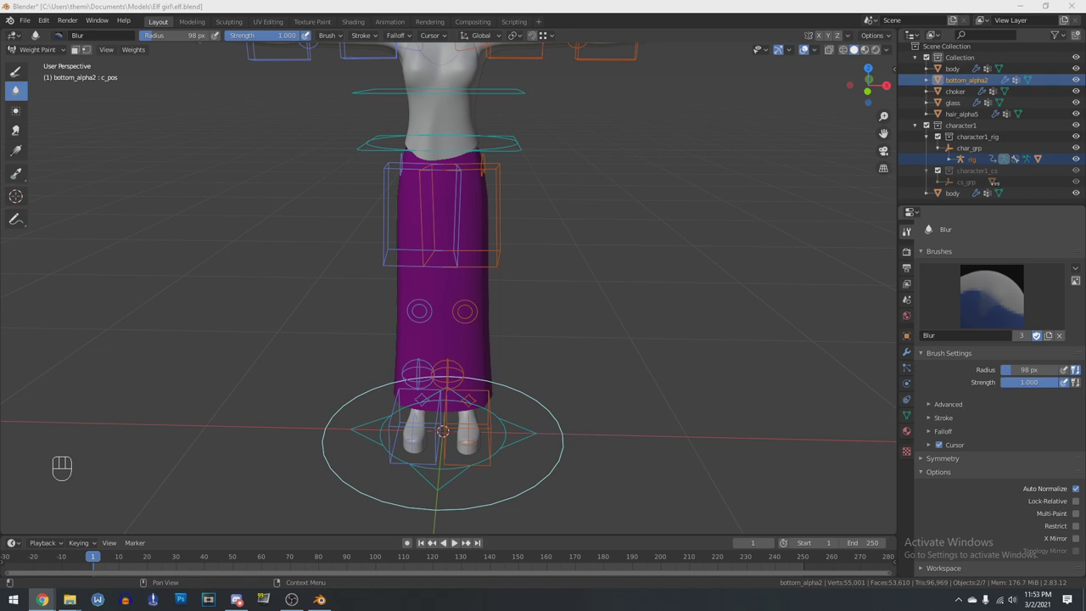
click(906, 415)
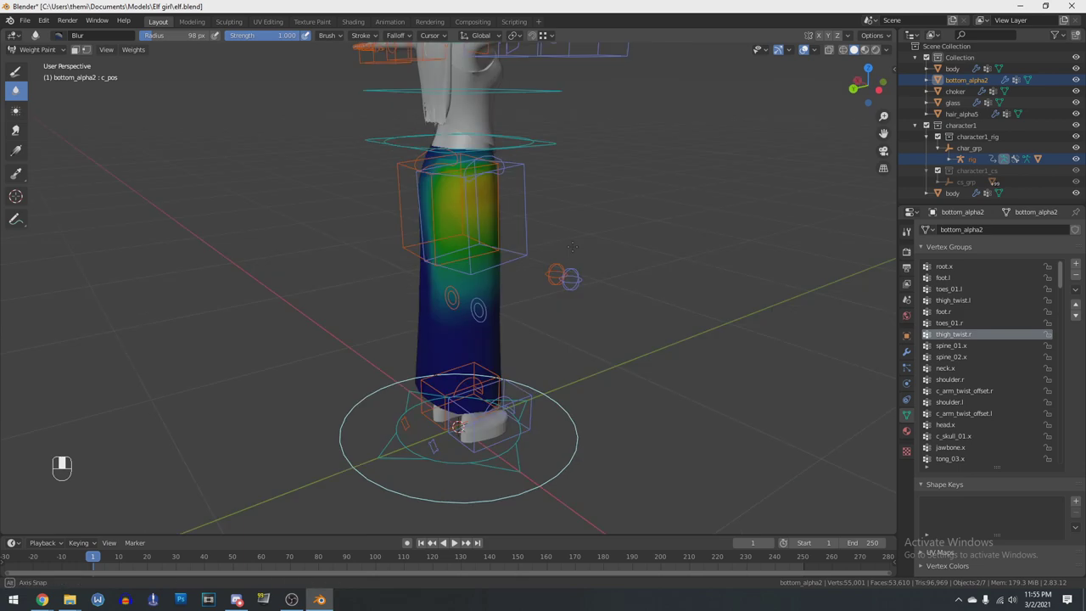
Move the c_foot_ik.l controller and check the skirt's thigh_twist.l weights
click(683, 331)
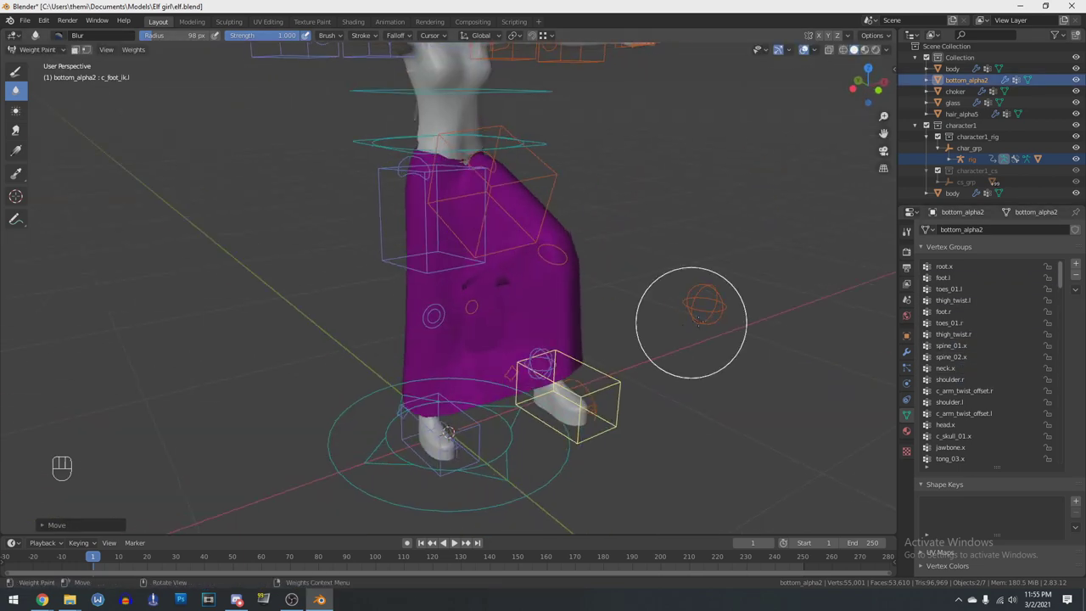
click(957, 303)
middle_drag(644, 272, 573, 289)
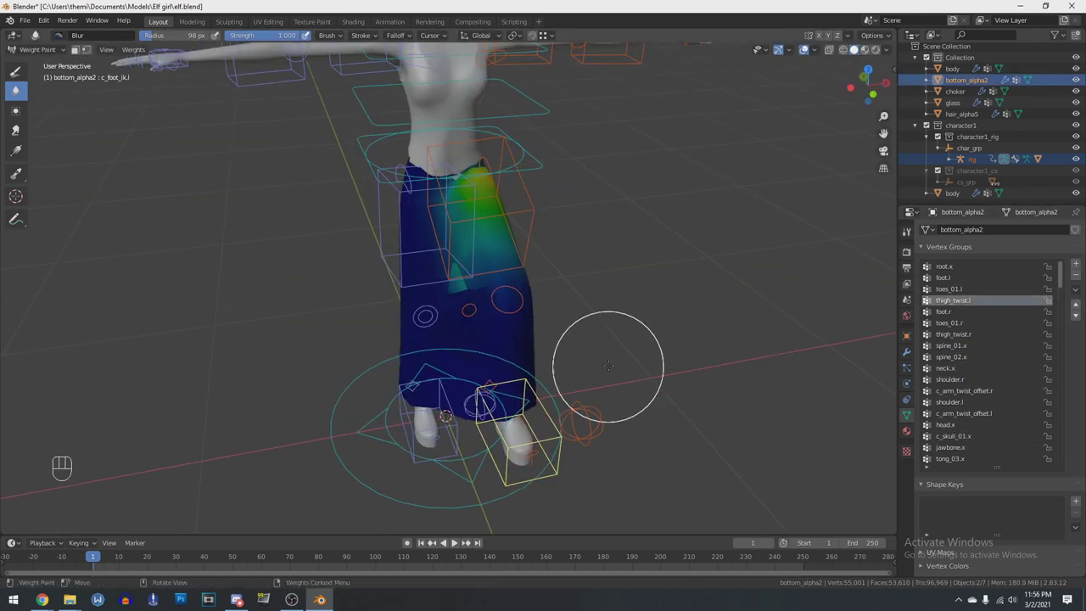
middle_drag(608, 365, 455, 387)
key(g)
Check the skirt's leg_stretch.l weights while moving the left foot controller
scroll(956, 391, down, 10)
drag(424, 327, 450, 303)
key(g)
middle_drag(543, 314, 434, 259)
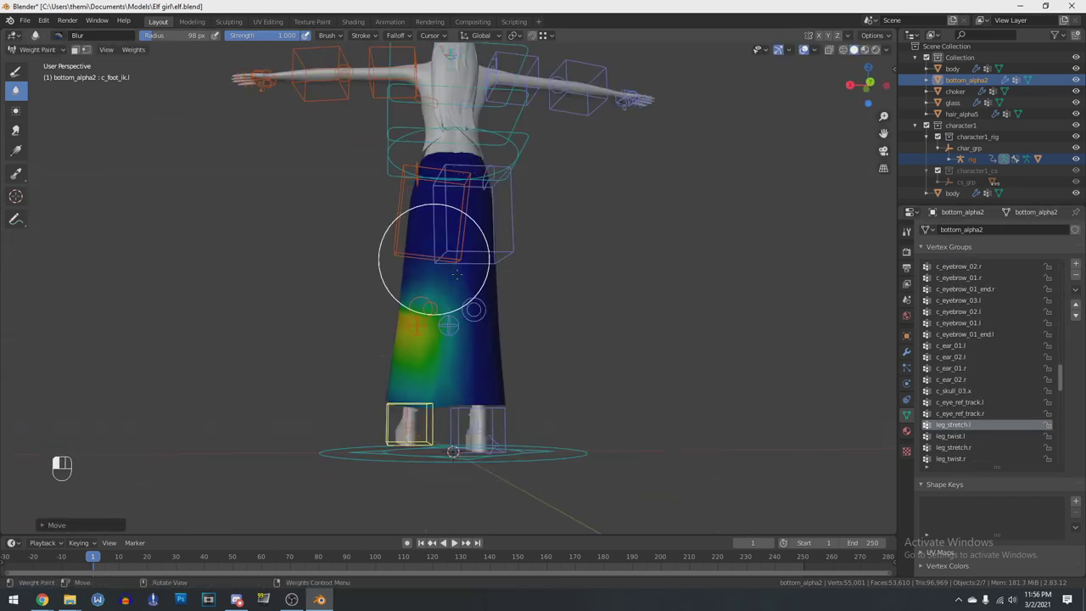
Check the skirt's leg_twist.l weights while moving the left foot controller
click(952, 436)
mouse_move(560, 310)
middle_down()
mouse_move(451, 310)
mouse_move(568, 307)
middle_up()
key(g)
click(477, 376)
middle_drag(477, 356, 581, 340)
Check the skirt's leg_stretch.r and leg_twist.r weights from several sides
click(954, 447)
middle_drag(671, 416, 427, 439)
middle_drag(721, 394, 598, 364)
click(950, 459)
middle_drag(559, 331, 598, 364)
Compare the skirt's thigh_stretch.l and thigh_stretch.r weights while moving the left foot controller
scroll(955, 450, down, 4)
click(956, 425)
middle_drag(653, 339, 662, 387)
key(g)
click(962, 437)
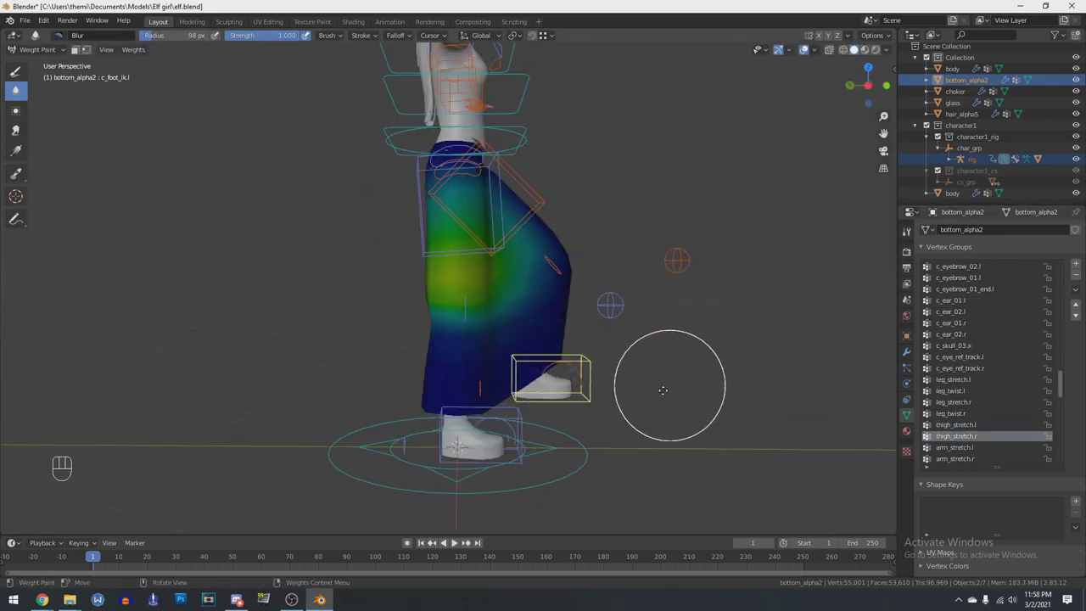
click(963, 426)
Look through the skirt's remaining vertex groups and test the leg movement once more
scroll(973, 438, down, 20)
scroll(574, 426, down, 6)
scroll(574, 407, up, 6)
key(g)
mouse_move(543, 339)
middle_down()
mouse_move(628, 317)
mouse_move(518, 319)
mouse_move(534, 344)
middle_up()
Switch the viewport to Material Preview shading and return the skirt to Object Mode
click(865, 51)
click(42, 50)
click(42, 64)
Examine the textured character and its rig up close and from all sides
shift+middle_drag(458, 195, 432, 402)
mouse_move(432, 403)
middle_down()
mouse_move(544, 414)
mouse_move(472, 428)
middle_up()
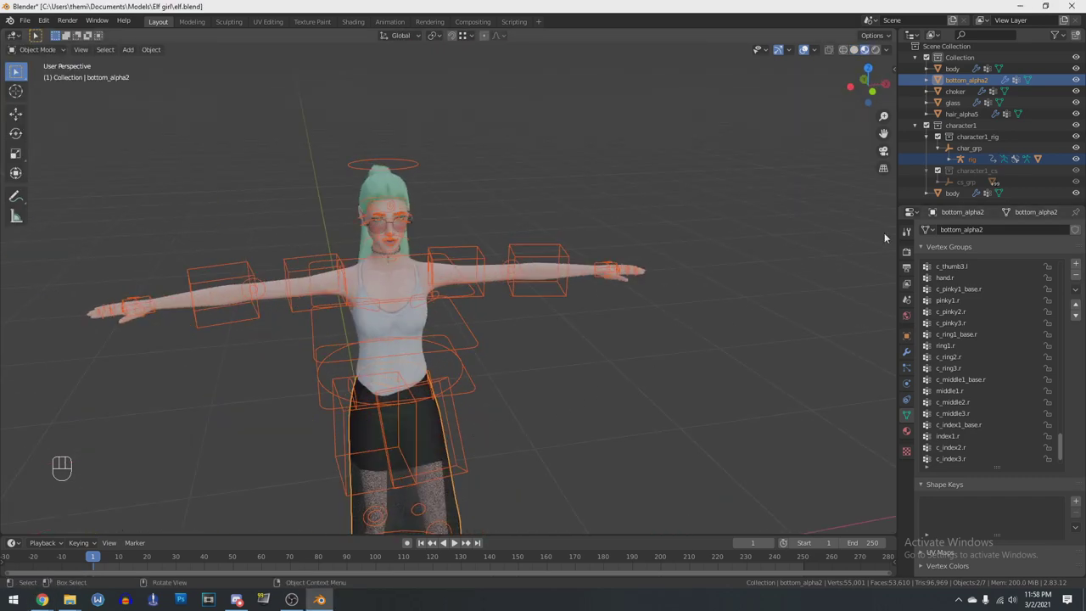
scroll(550, 266, down, 2)
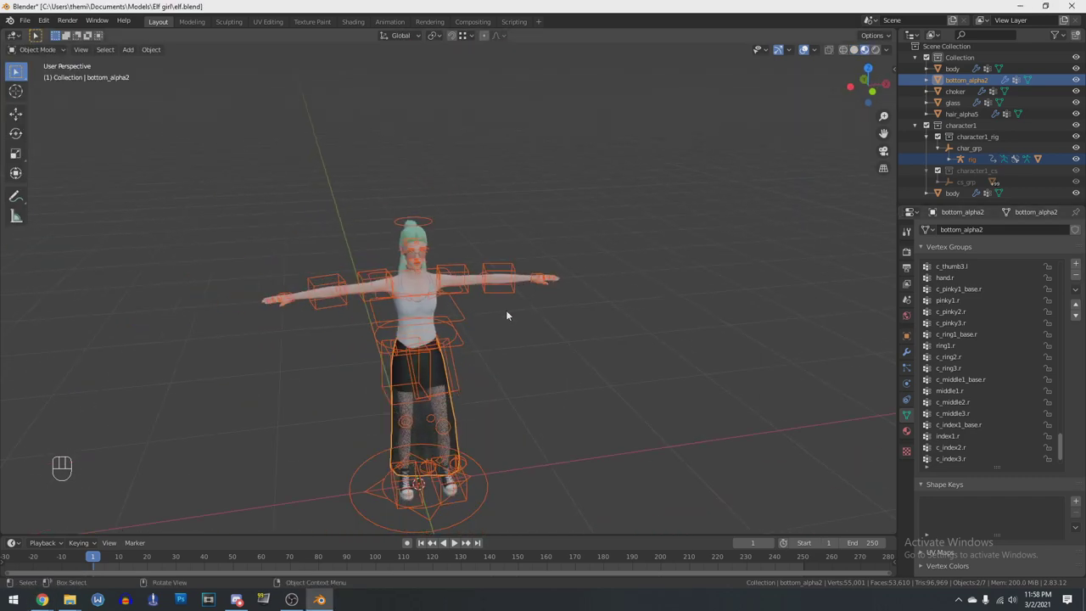
scroll(509, 311, up, 5)
middle_drag(303, 293, 435, 368)
middle_drag(472, 433, 600, 348)
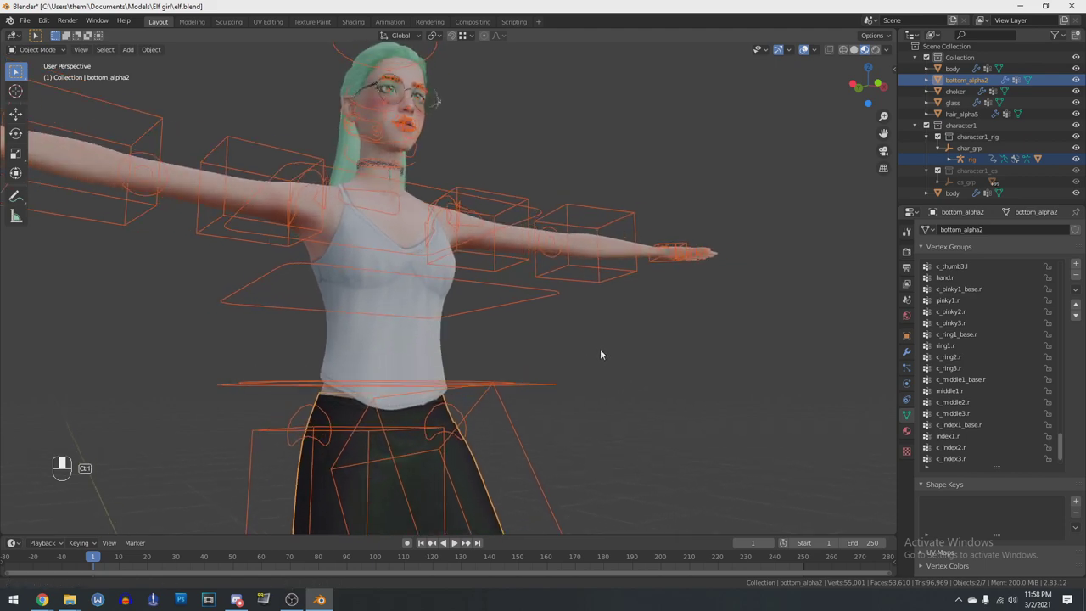
shift+middle_drag(541, 324, 584, 389)
scroll(613, 425, up, 2)
scroll(613, 426, down, 4)
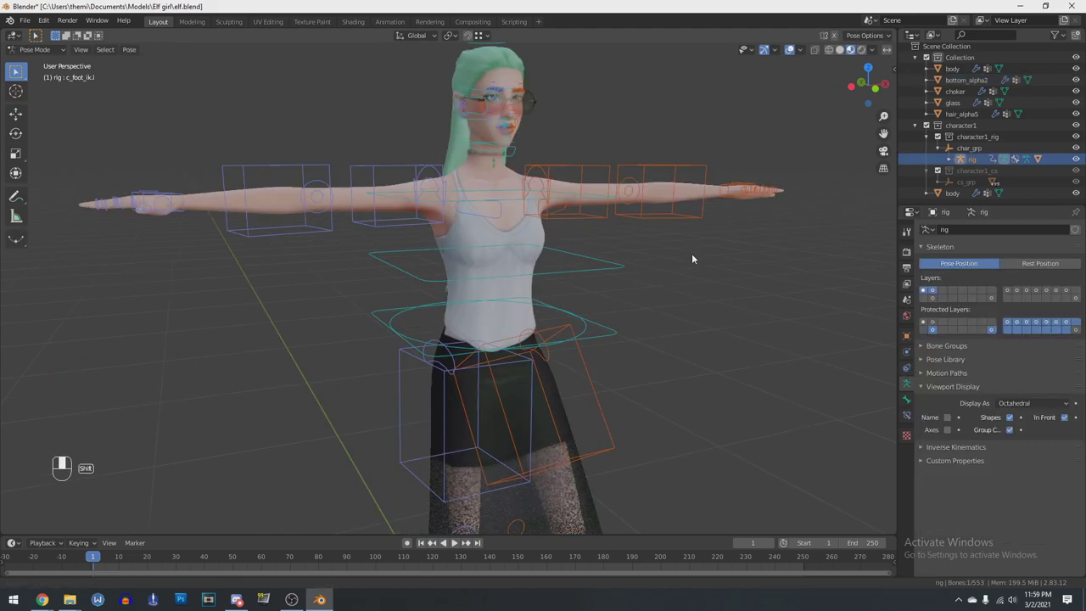
ctrl+middle_drag(691, 253, 661, 263)
scroll(594, 192, down, 2)
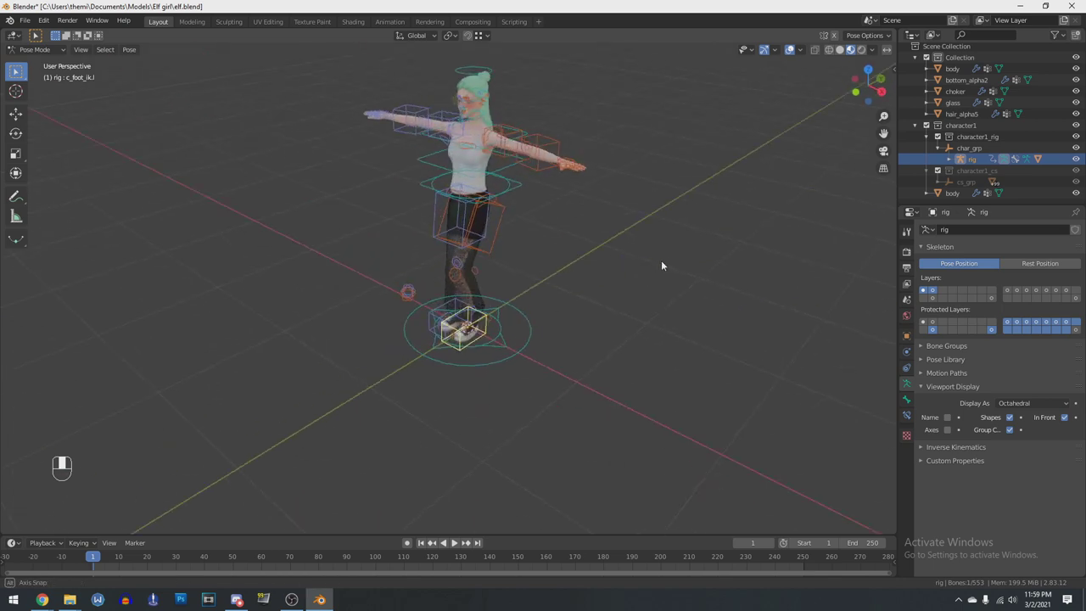
middle_drag(677, 333, 724, 316)
middle_drag(605, 294, 346, 303)
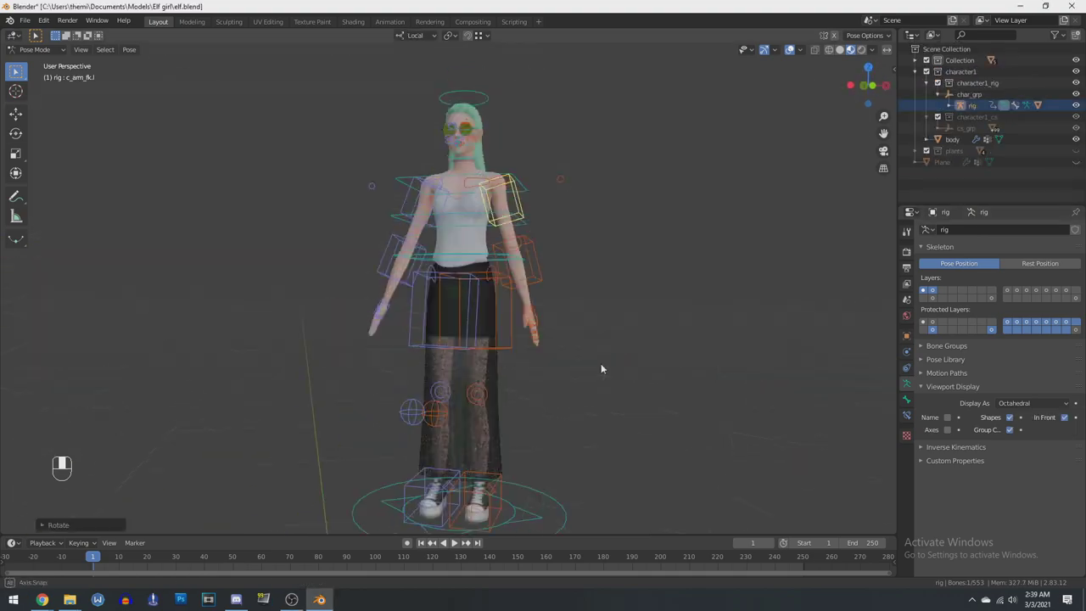
Rotate the left upper arm controller, c_arm_fk.l, about its local Z axis to pose the raised arm
middle_drag(600, 363, 611, 169)
key(r)
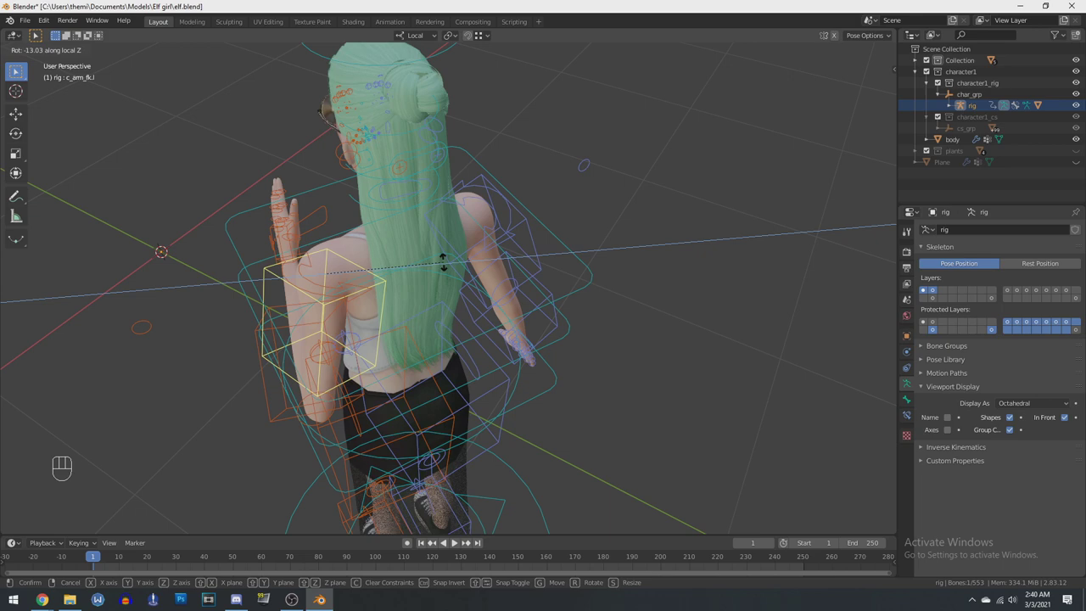
click(443, 262)
middle_drag(443, 262, 456, 145)
key(r)
key(z)
click(509, 187)
Adjust the shoulder pose by rotating the c_shoulder.r controller
middle_drag(509, 186, 623, 254)
key(r)
key(z)
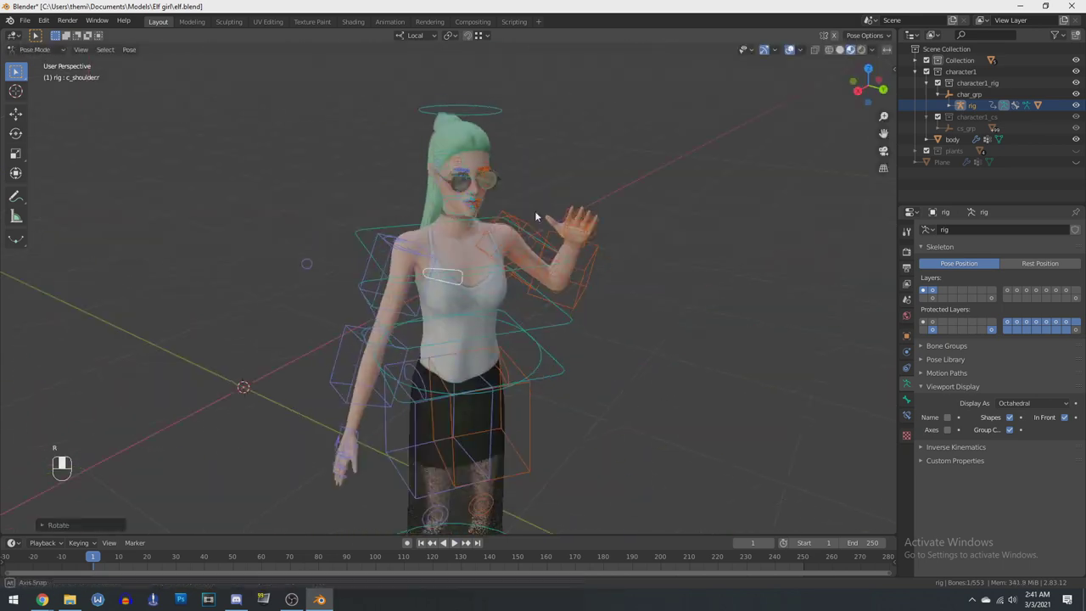
middle_drag(537, 218, 749, 245)
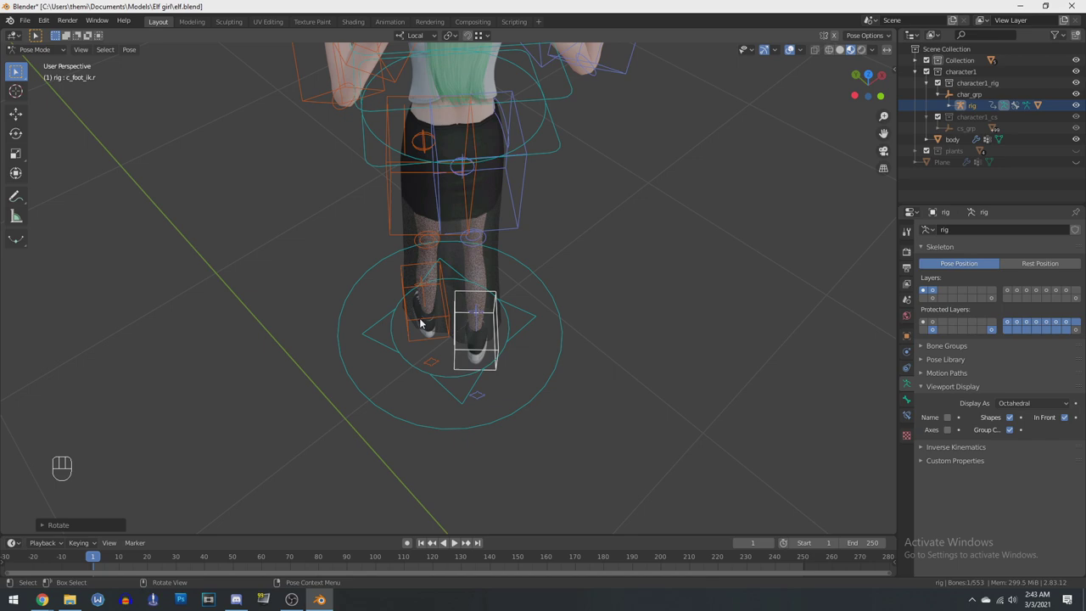
Tilt the hips by rotating the c_root_master.x controller about 12 degrees around its local X axis
key(KP_5)
middle_drag(464, 325, 580, 283)
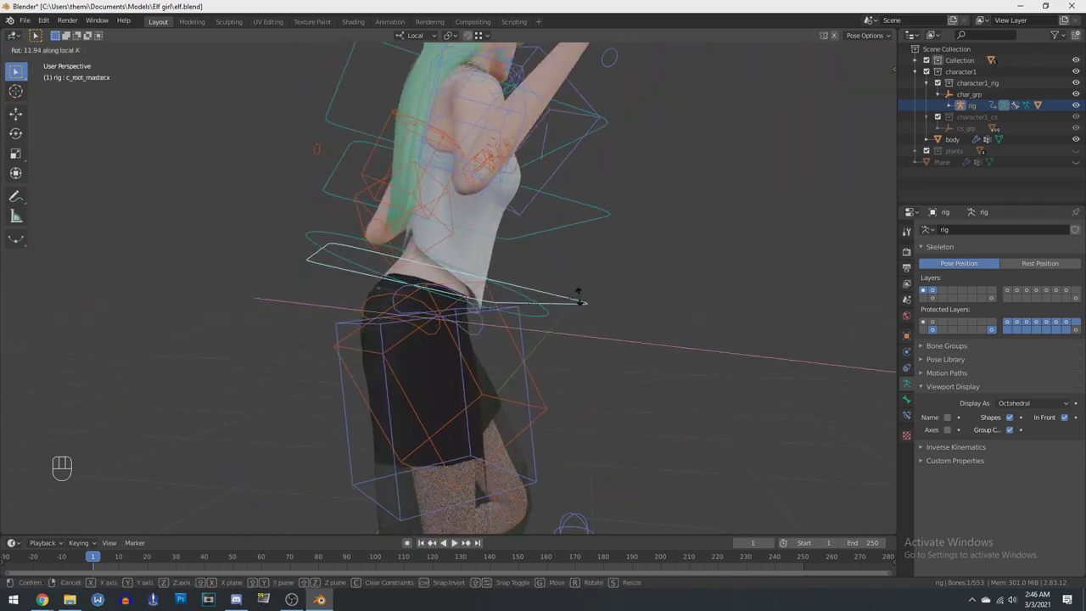
middle_drag(594, 305, 654, 299)
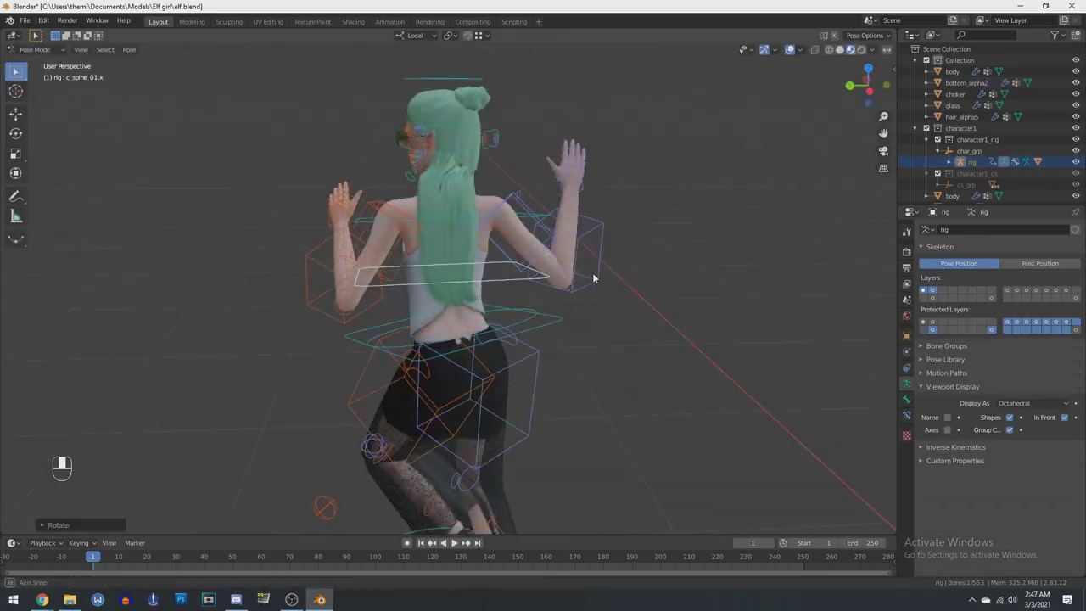
Rotate the c_spine_01.x and c_spine_02.x controllers to twist the torso
key(r)
click(545, 221)
middle_drag(546, 222, 500, 299)
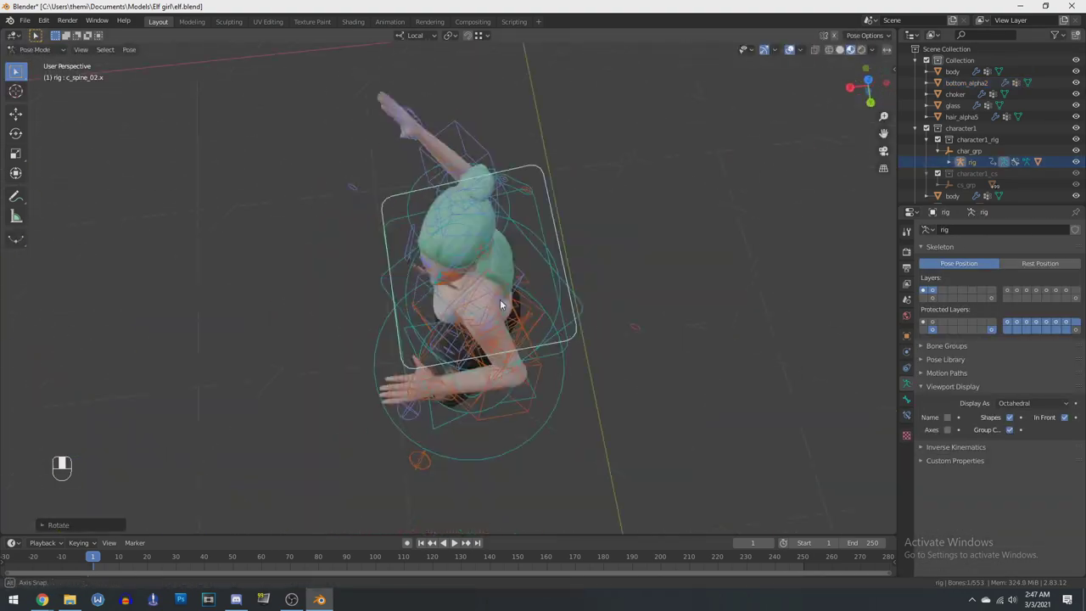
Rotate the c_arm_fk.l controller to match the left arm to the twisted torso
click(513, 295)
key(r)
click(613, 174)
click(354, 258)
middle_drag(613, 175, 529, 205)
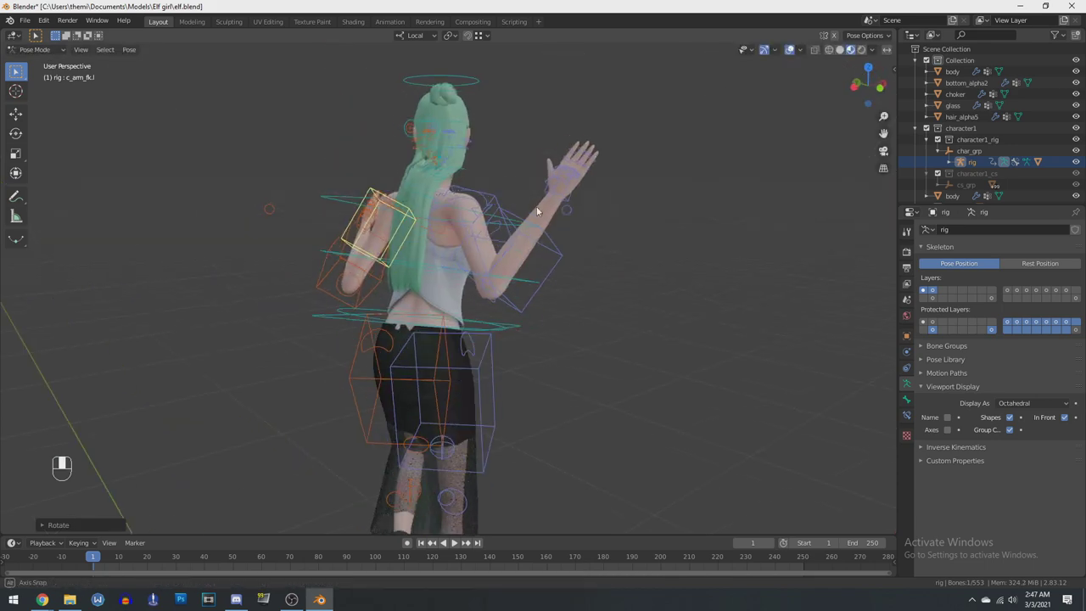
Adjust the lower torso by rotating the c_spine_01.x controller
middle_drag(469, 310, 628, 255)
key(r)
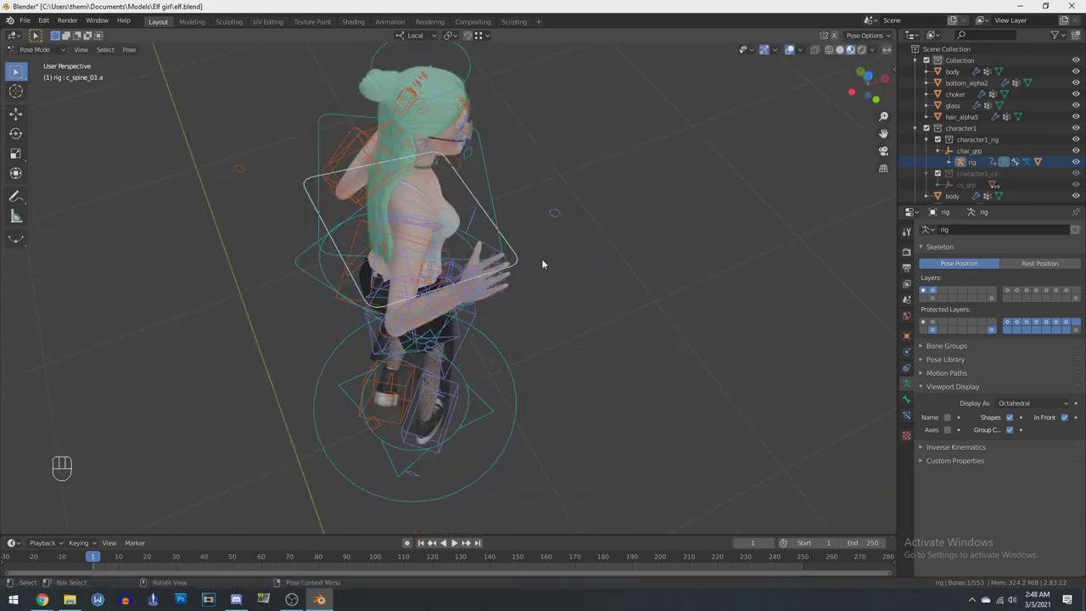
middle_drag(550, 272, 482, 217)
middle_drag(397, 326, 580, 260)
key(r)
key(r)
key(r)
click(471, 200)
Refine the upper-body pose with further controller rotations
click(579, 260)
key(r)
click(503, 222)
middle_drag(503, 222, 536, 282)
key(r)
click(548, 232)
middle_drag(548, 232, 741, 314)
Turn the head by rotating the c_head.x controller about its local Z axis
key(r)
click(501, 189)
click(466, 175)
scroll(545, 242, up, 4)
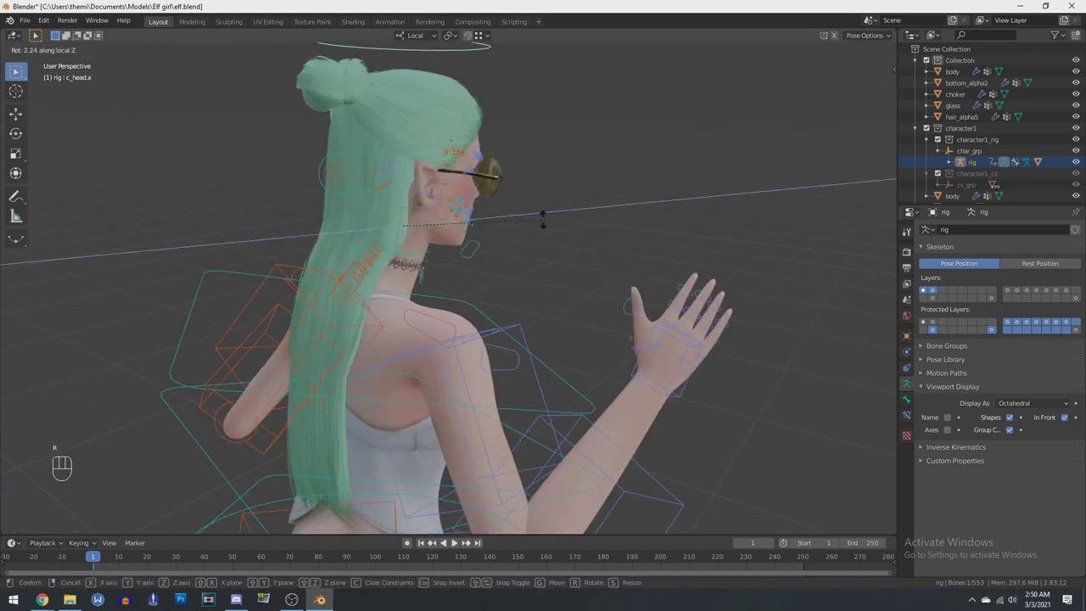
click(503, 280)
Hide the rig to check the pose near and far, and show the rig again
middle_drag(504, 280, 569, 355)
scroll(531, 308, down, 8)
click(1075, 161)
scroll(512, 242, up, 9)
scroll(569, 355, down, 5)
click(1075, 161)
Continue refining the upper-body pose, rotating a controller about its local X axis
click(386, 333)
middle_drag(542, 165, 649, 171)
click(544, 240)
key(r)
key(x)
click(619, 229)
key(r)
middle_drag(619, 229, 644, 414)
Rotate the right hand controller, c_hand_fk.r, to pose the wrist
click(565, 274)
scroll(644, 414, up, 3)
click(631, 366)
key(r)
click(716, 312)
middle_drag(716, 313, 580, 316)
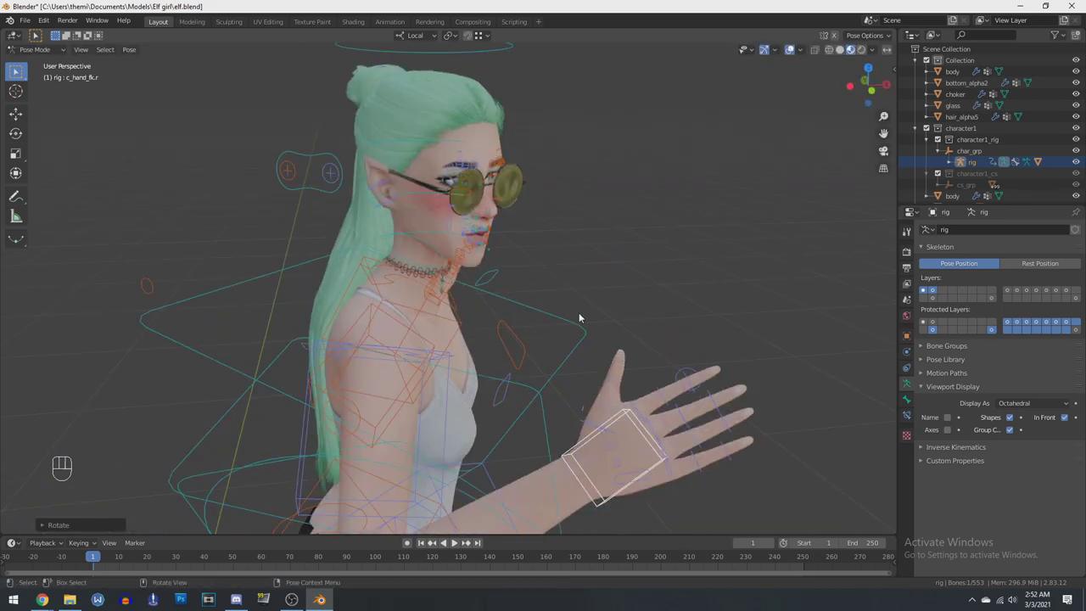
Rotate the base joint of the right thumb, c_thumb1.r, about its local X axis
middle_drag(596, 428, 662, 373)
click(534, 291)
middle_drag(623, 313, 637, 276)
key(r)
key(x)
click(634, 227)
middle_drag(634, 227, 560, 262)
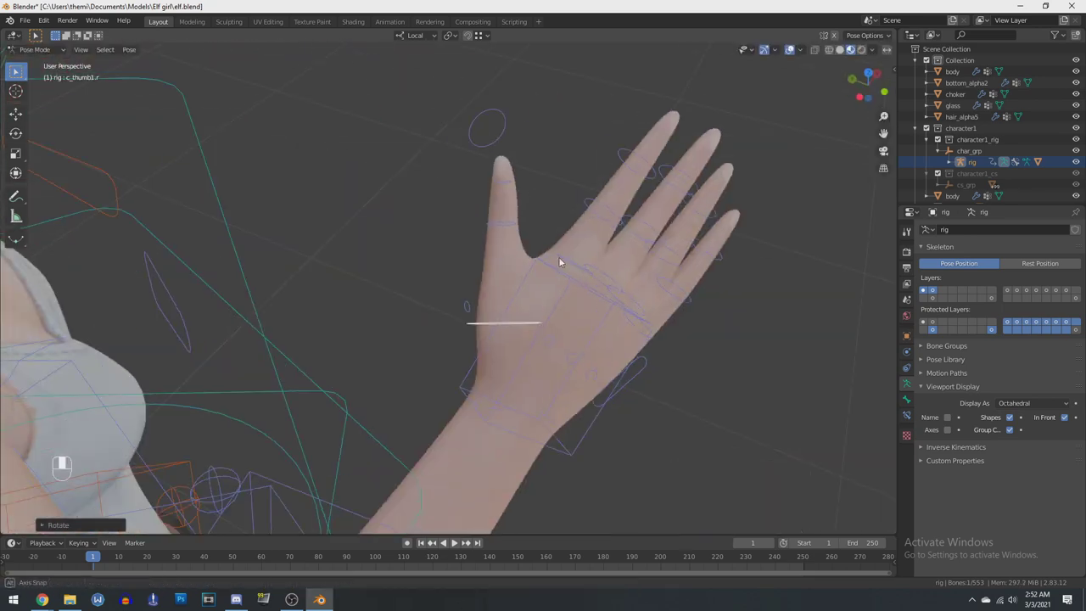
Bend the right thumb inward across the palm by rotating its joint controllers
click(639, 262)
middle_drag(640, 262, 377, 267)
key(r)
click(492, 277)
key(r)
click(542, 331)
key(r)
key(x)
click(441, 289)
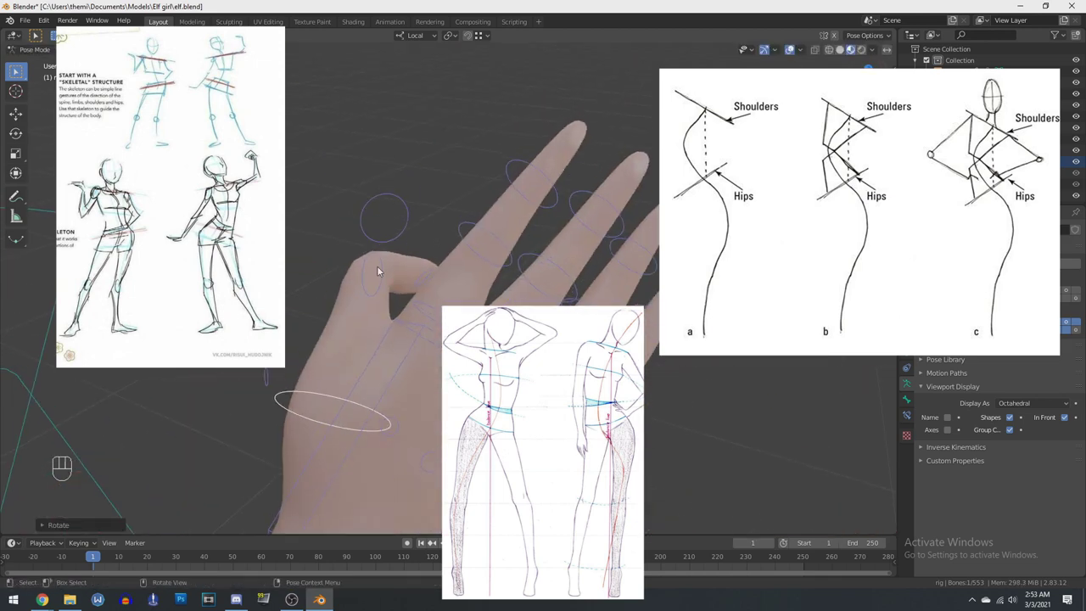
Curl the fingers of the right hand, including the pinky's c_pinky2.r joint
click(509, 354)
middle_drag(509, 354, 551, 302)
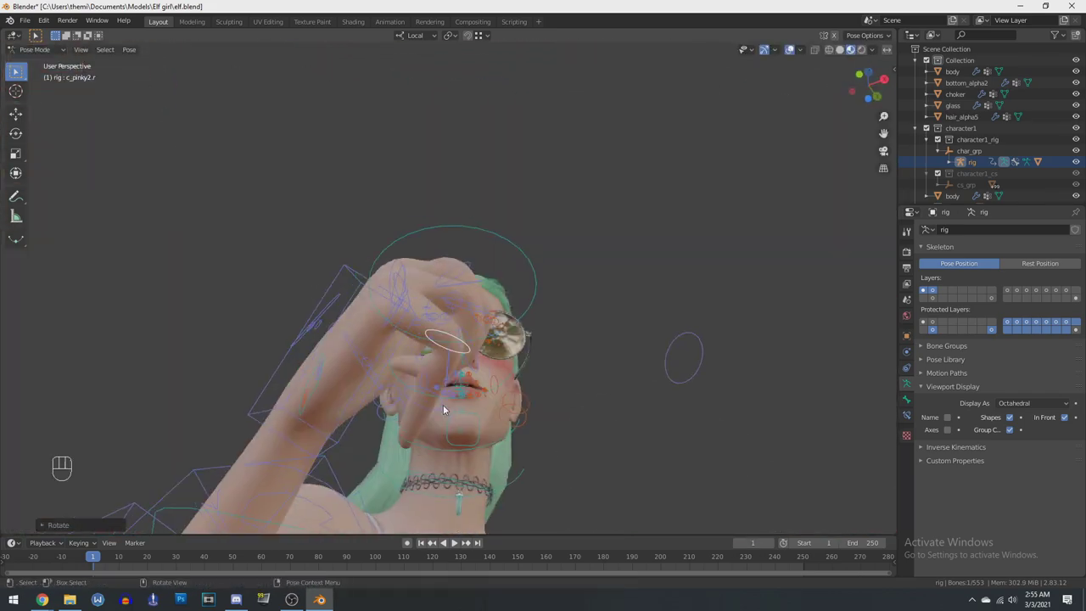
key(r)
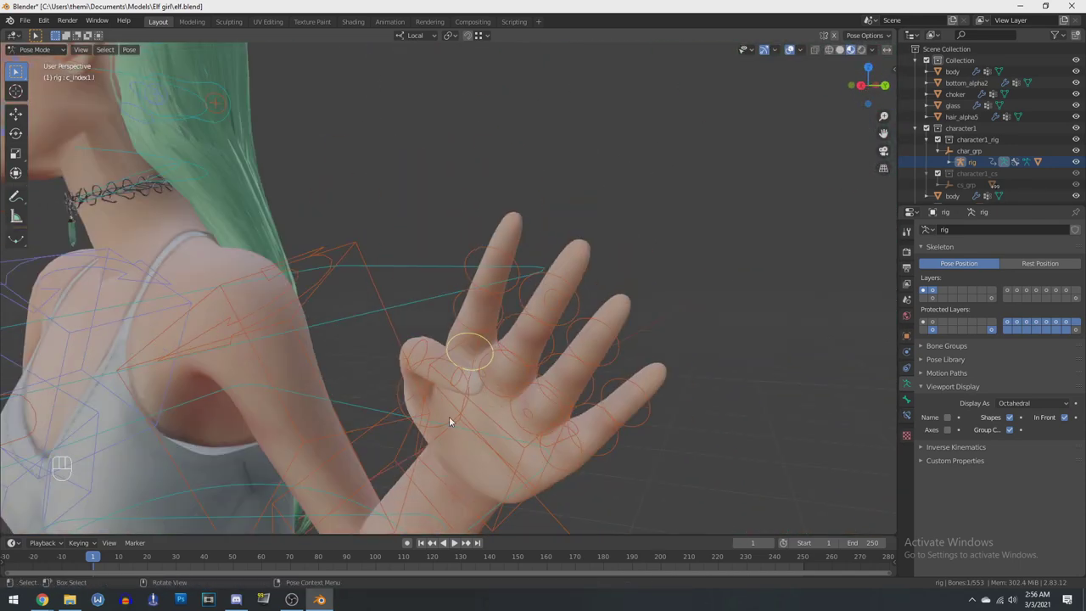
Curl the left hand's fingers by rotating joints such as c_middle3.l and c_ring3.l about local X
click(685, 332)
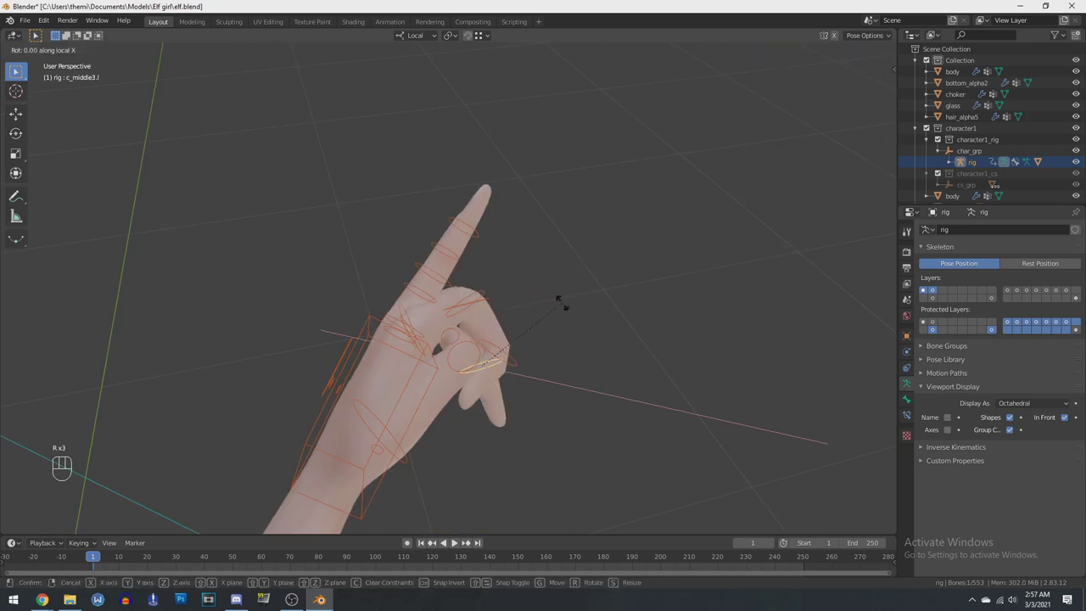
key(r)
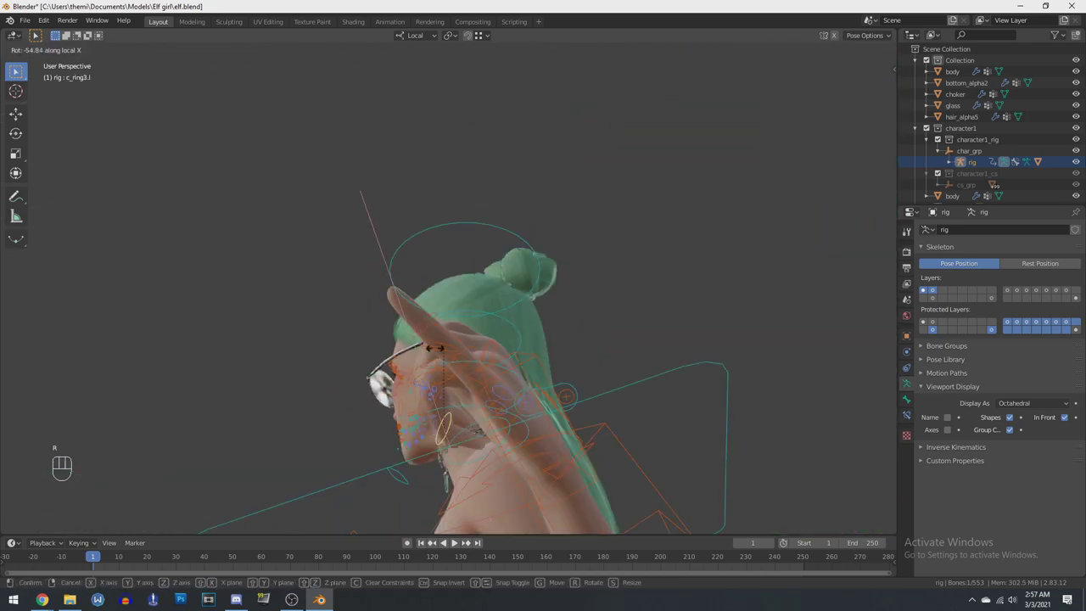
click(434, 348)
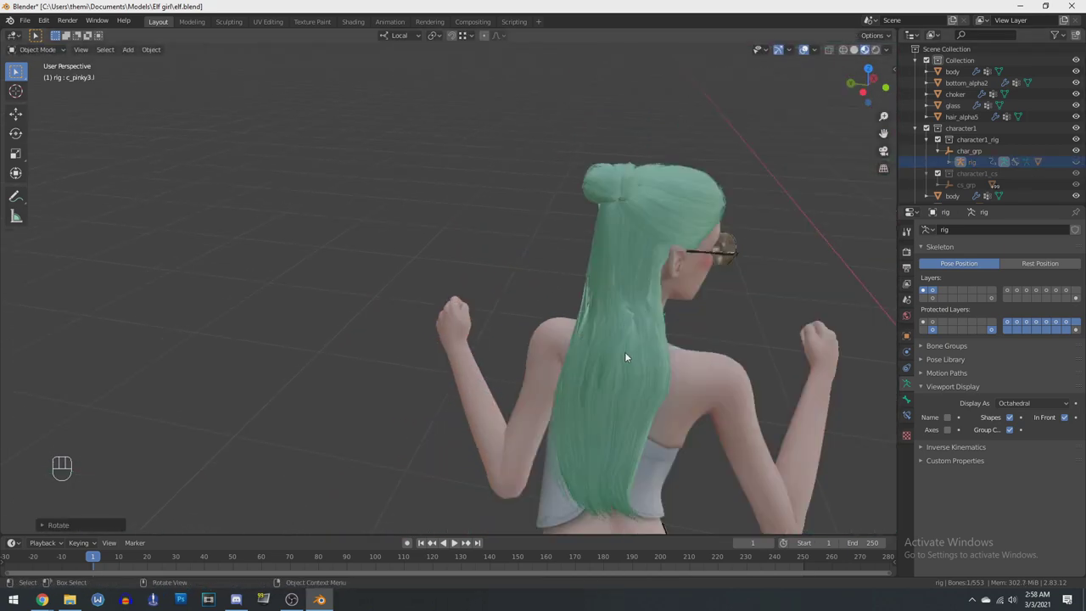
Examine the pose in Rendered shading with the rig hidden, and switch back to Material Preview
middle_drag(624, 351, 729, 336)
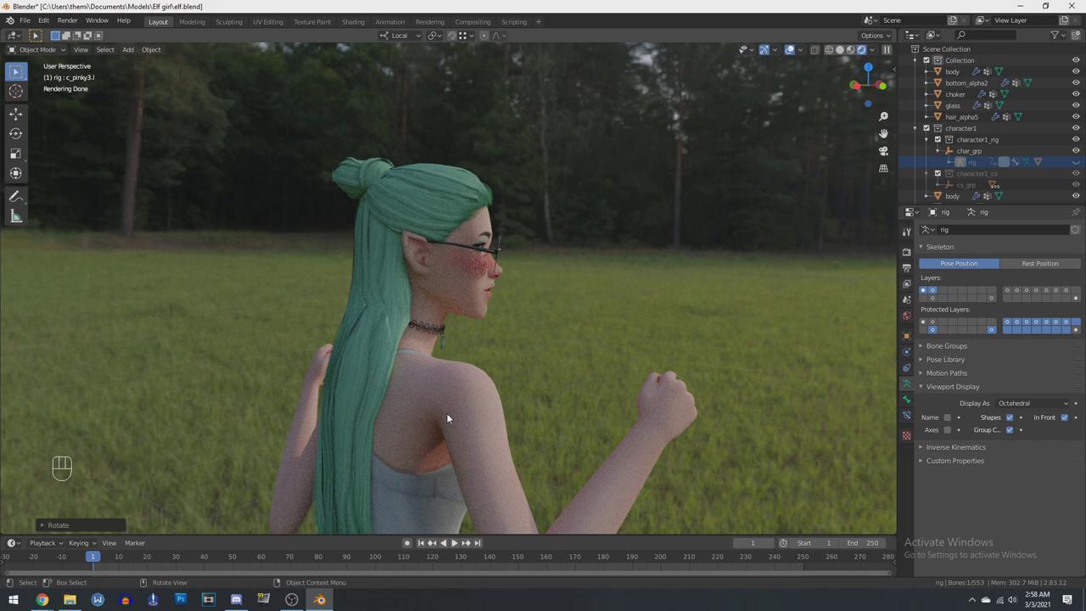
scroll(447, 412, down, 5)
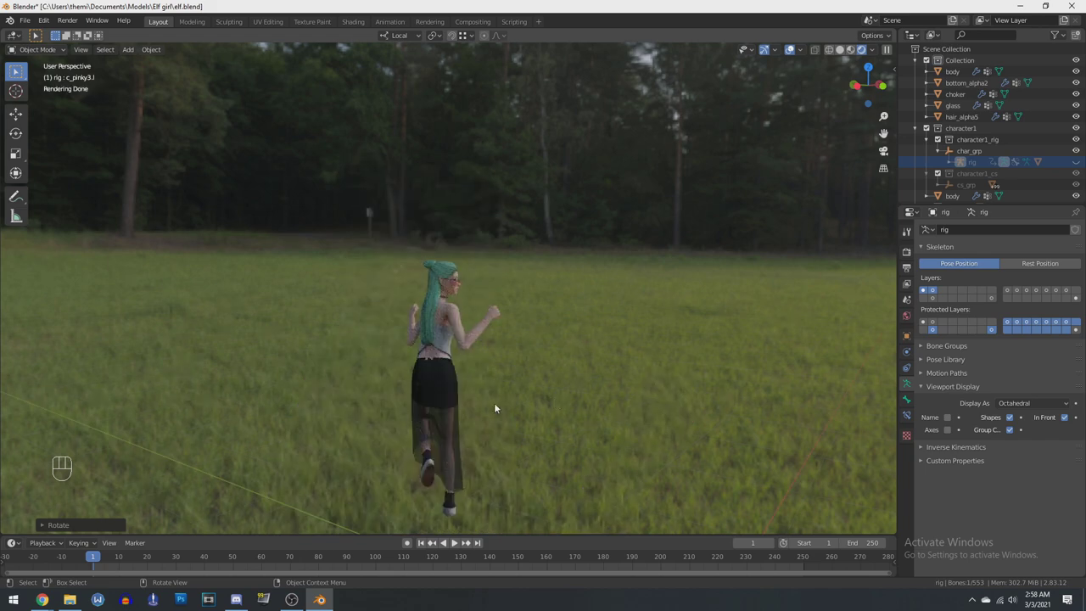
scroll(494, 402, up, 2)
shift+middle_drag(494, 402, 509, 248)
middle_drag(553, 243, 532, 239)
scroll(533, 239, up, 1)
mouse_move(563, 285)
shift+middle_down()
mouse_move(614, 259)
mouse_move(644, 291)
shift+middle_up()
click(850, 50)
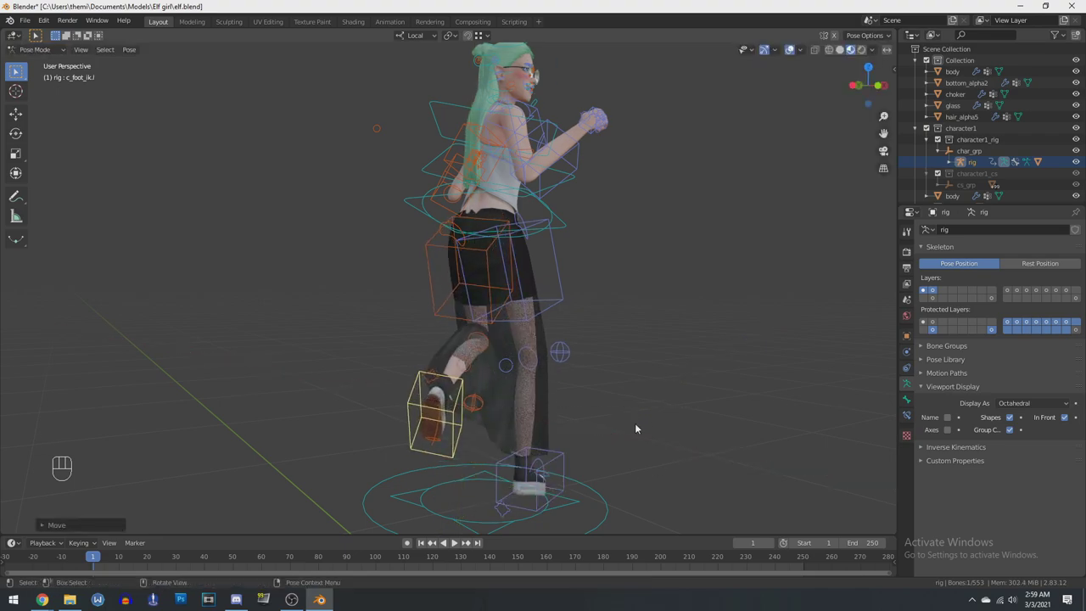
Move the right foot controller, c_foot_ik.r, to adjust the supporting leg
click(580, 445)
scroll(598, 415, down, 1)
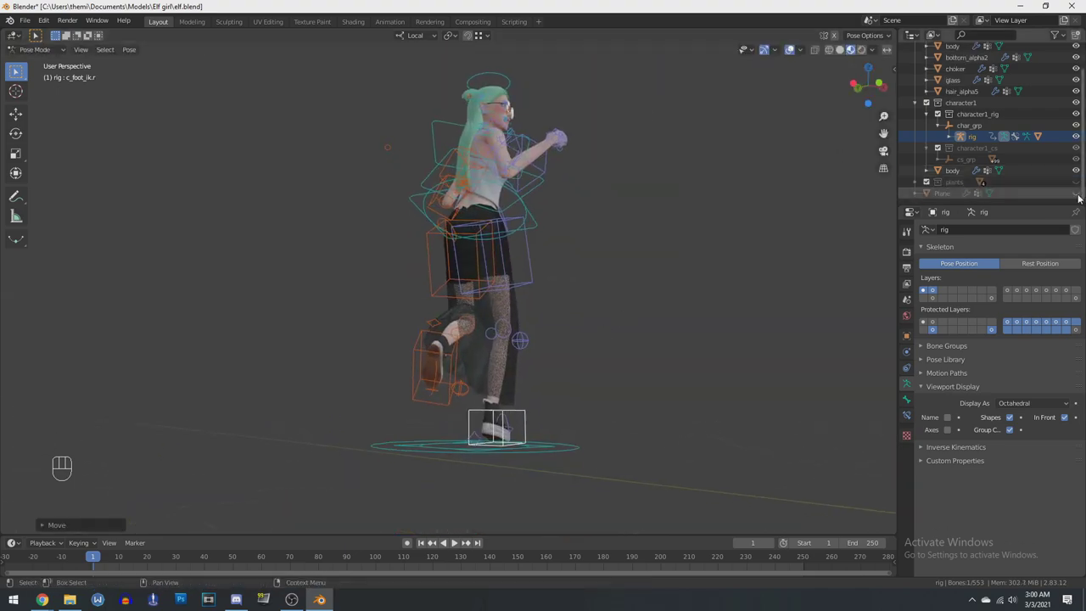
Unhide the ground Plane under the posed character and save the file
click(1076, 193)
shift+middle_drag(620, 258, 643, 265)
key(ctrl+s)
Add a camera to the scene in Object Mode and align it to the current view of the character
click(37, 50)
click(44, 64)
key(shift+a)
click(715, 288)
key(ctrl+shift+KP_0)
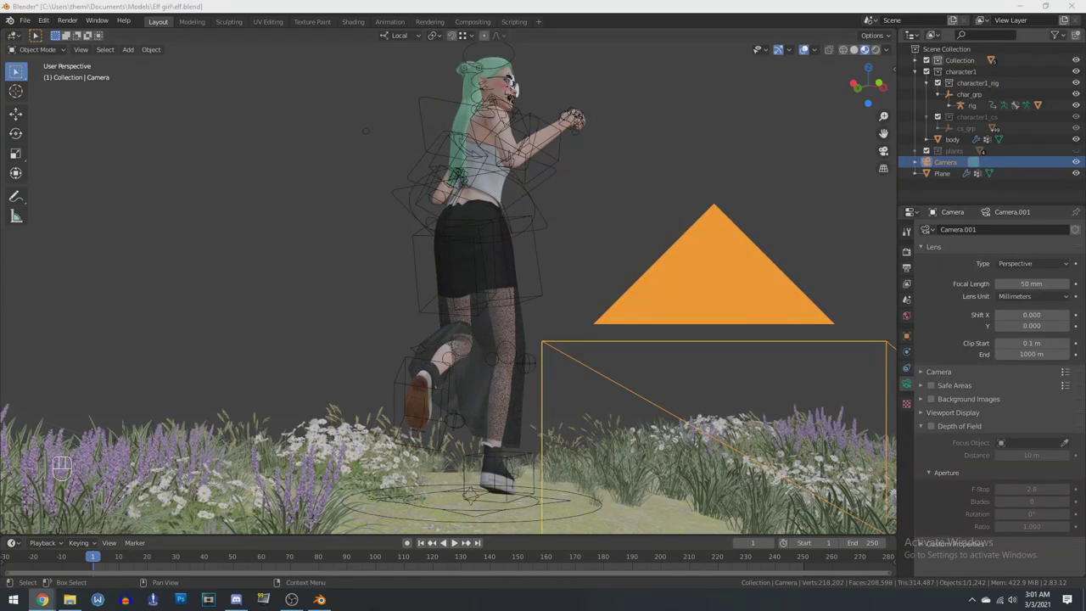
key(ctrl+alt+KP_0)
Set the camera's focal length to 27 mm and its Shift Y to 0.020
drag(1032, 284, 1011, 284)
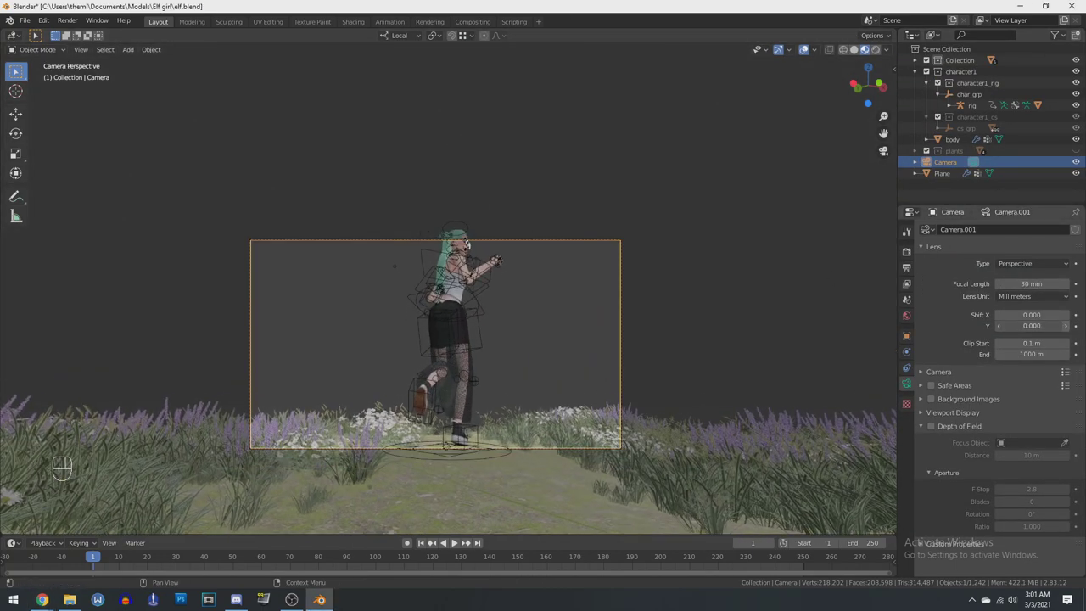
click(1000, 285)
click(999, 326)
scroll(449, 288, up, 4)
Hide the rig, switch the camera view to Rendered shading and save the file
click(1076, 106)
scroll(560, 321, down, 3)
key(z)
click(561, 321)
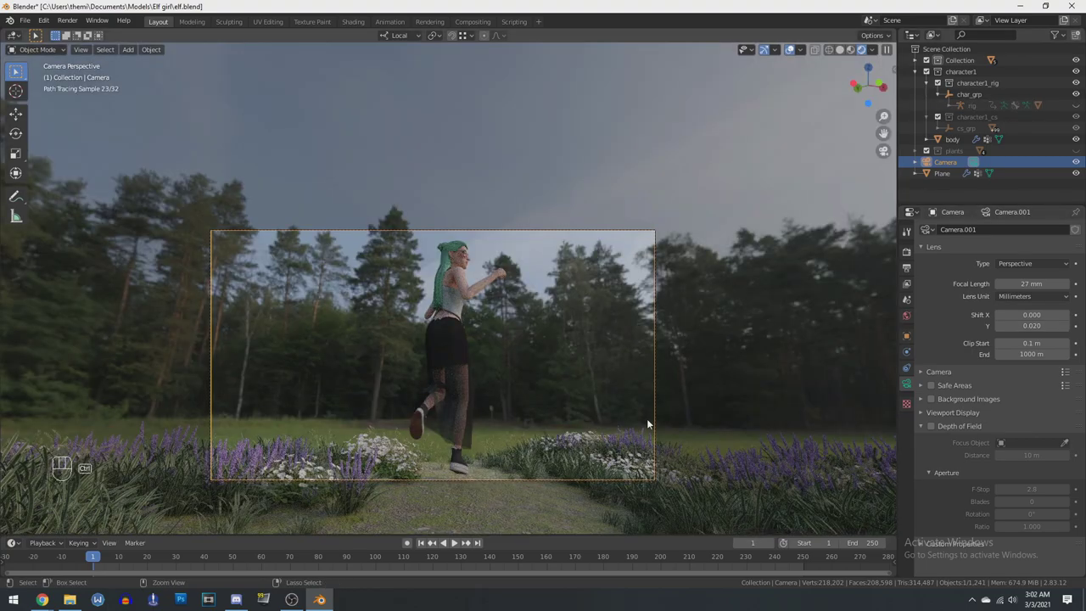
key(ctrl+s)
Inspect the rendered character up close, return to Material Preview and show the rig again
scroll(558, 251, up, 14)
shift+middle_drag(556, 170, 558, 250)
key(z)
click(561, 292)
shift+middle_drag(730, 288, 562, 410)
scroll(561, 410, up, 4)
click(1076, 106)
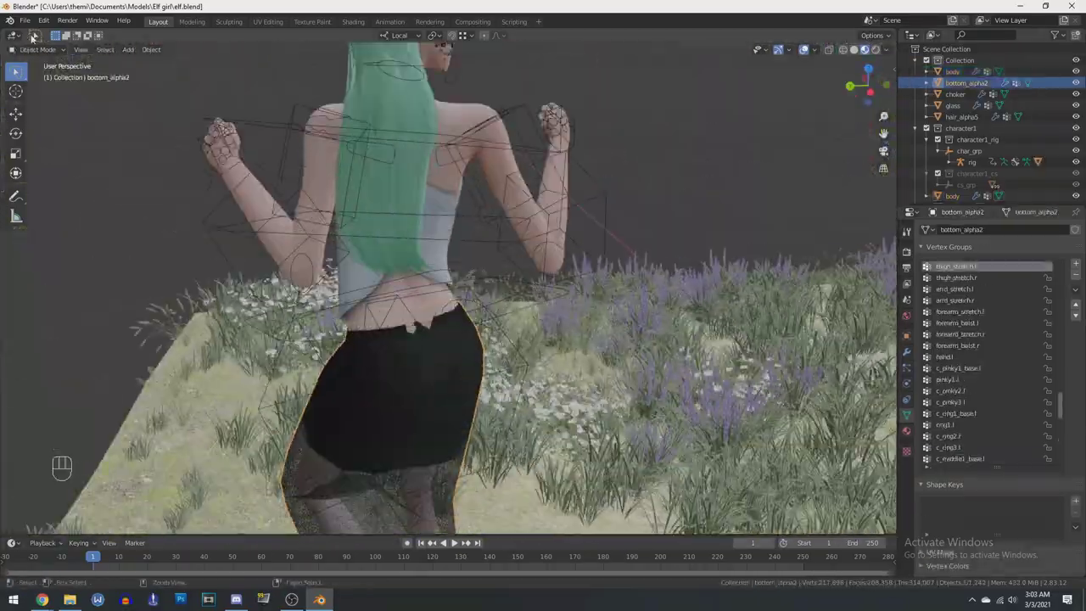
Rework the elf girl's lips in Sculpt Mode with the Grab brush at 0.400 strength
middle_drag(509, 272, 553, 265)
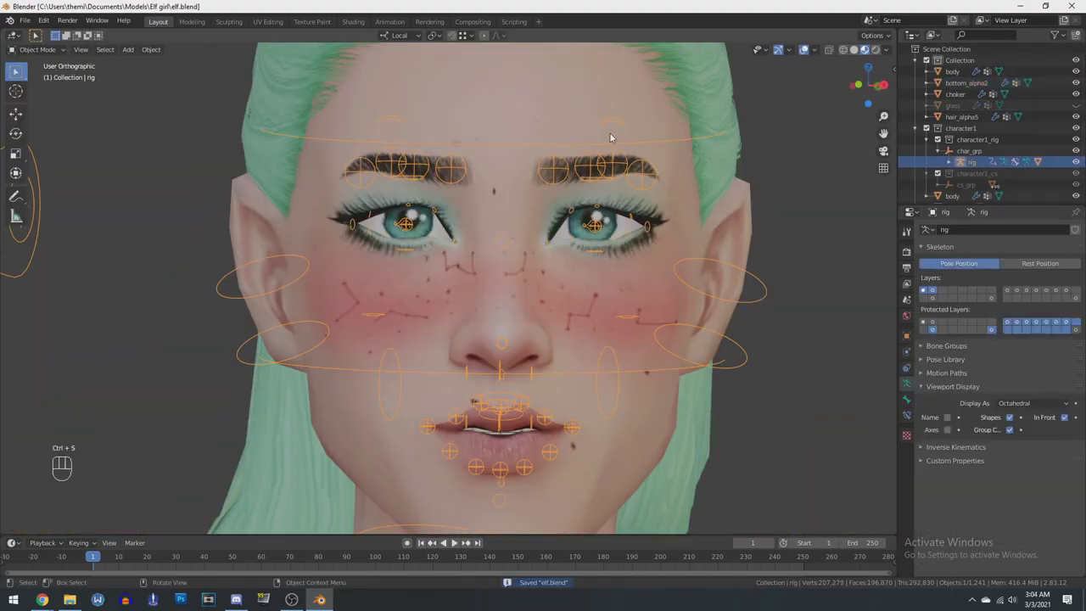
click(38, 49)
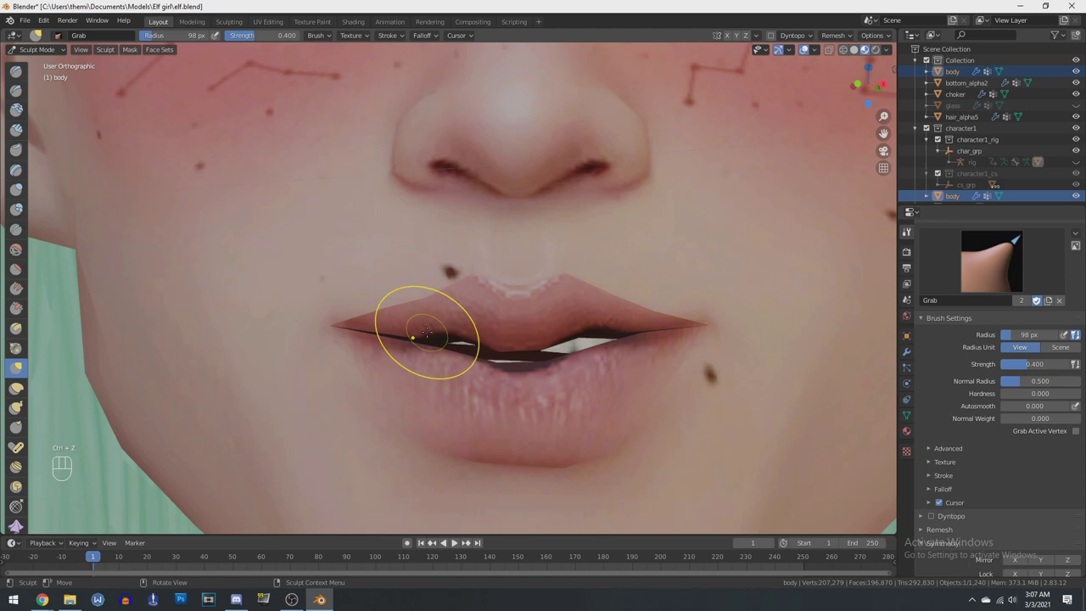
ctrl+middle_drag(427, 332, 405, 499)
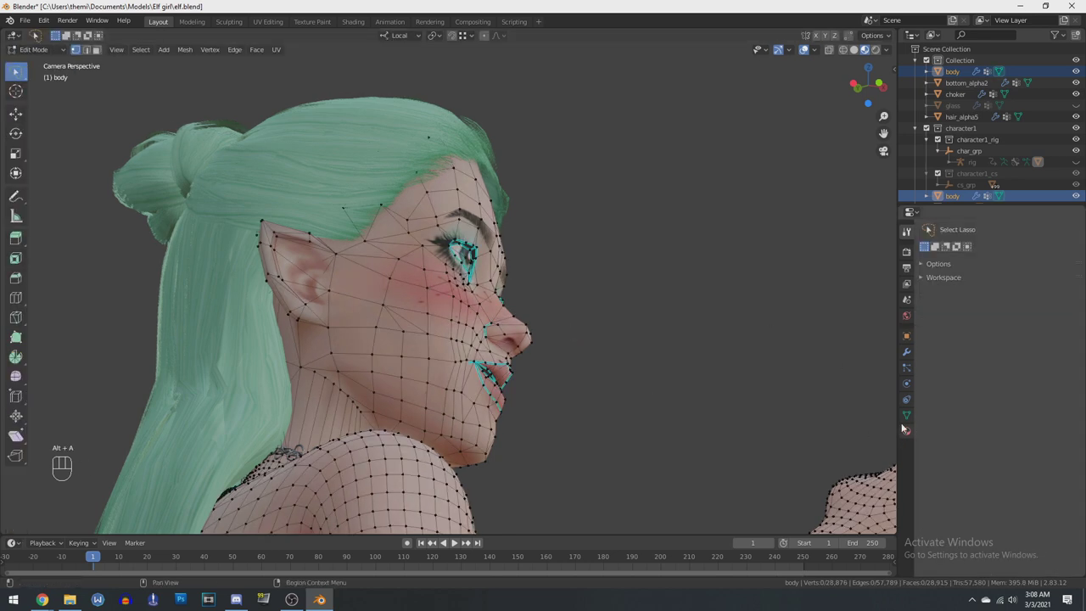
Select the body mesh's geometry assigned to the face material and open a UV Editor beside the 3D viewport
click(906, 430)
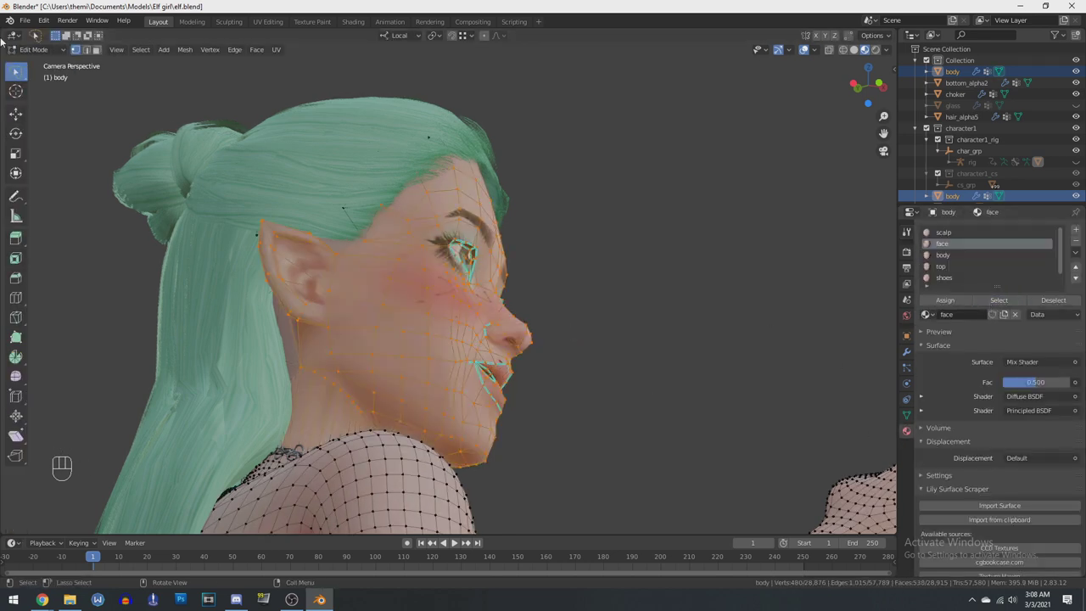
drag(6, 34, 272, 89)
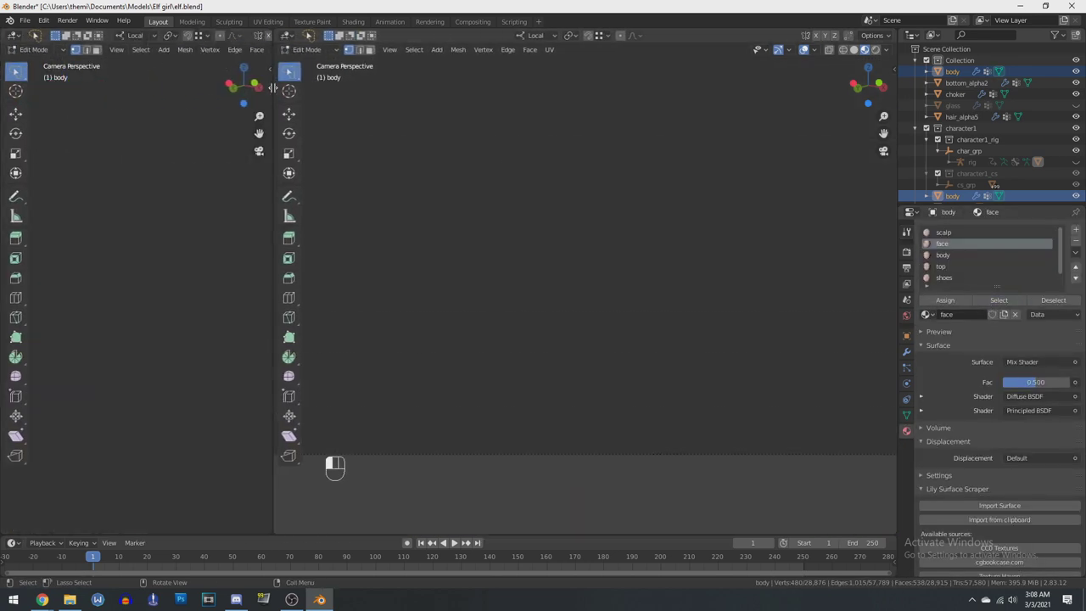
click(12, 36)
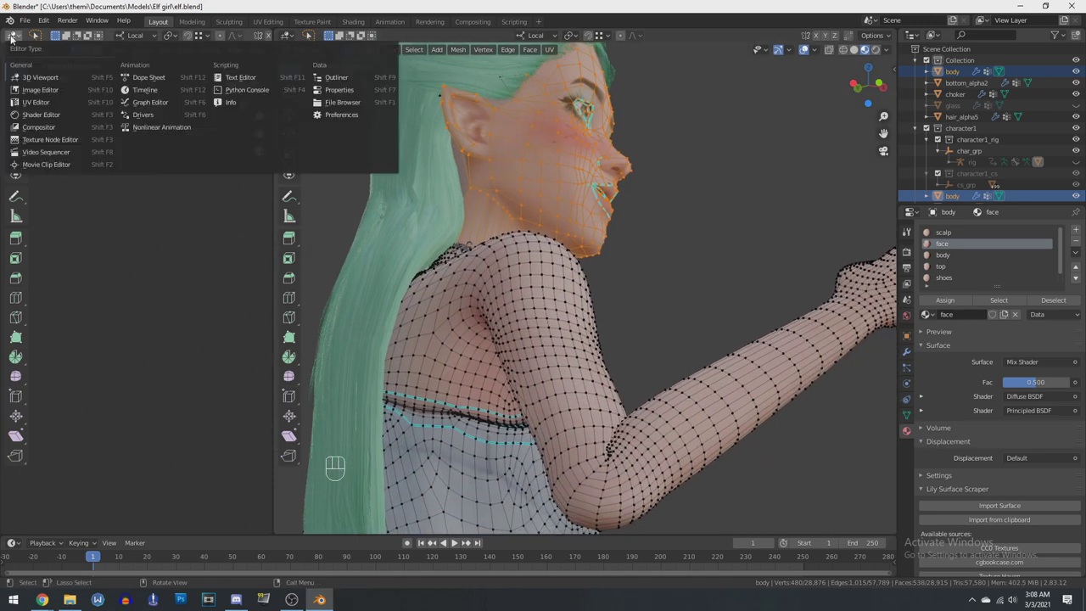
click(41, 102)
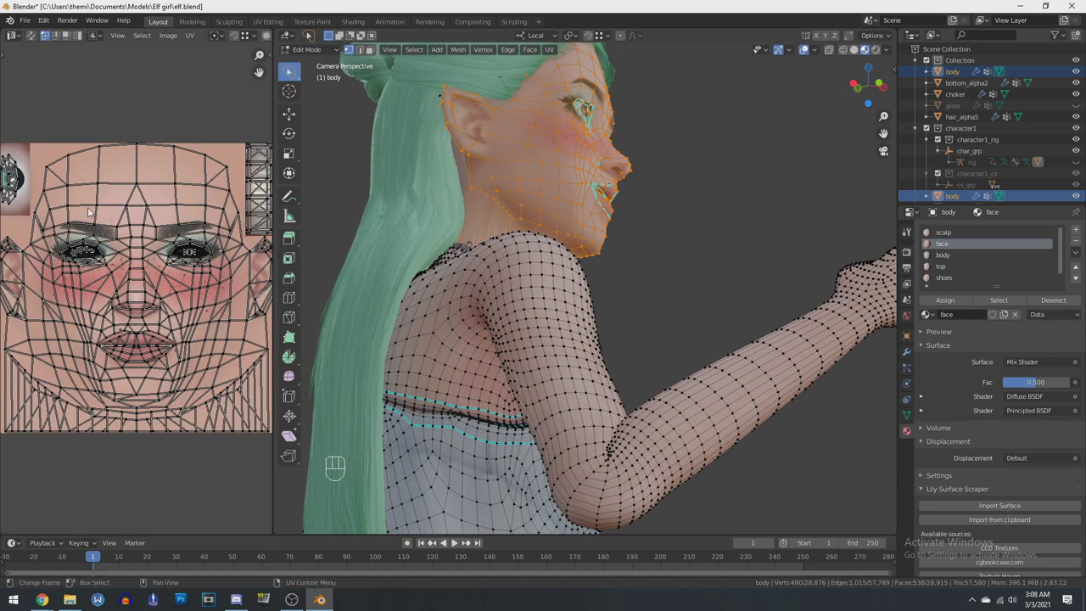
Select the eye's UVs over the iris texture and move them to redirect the character's gaze
middle_drag(151, 209, 231, 257)
scroll(227, 293, up, 6)
middle_drag(222, 361, 118, 36)
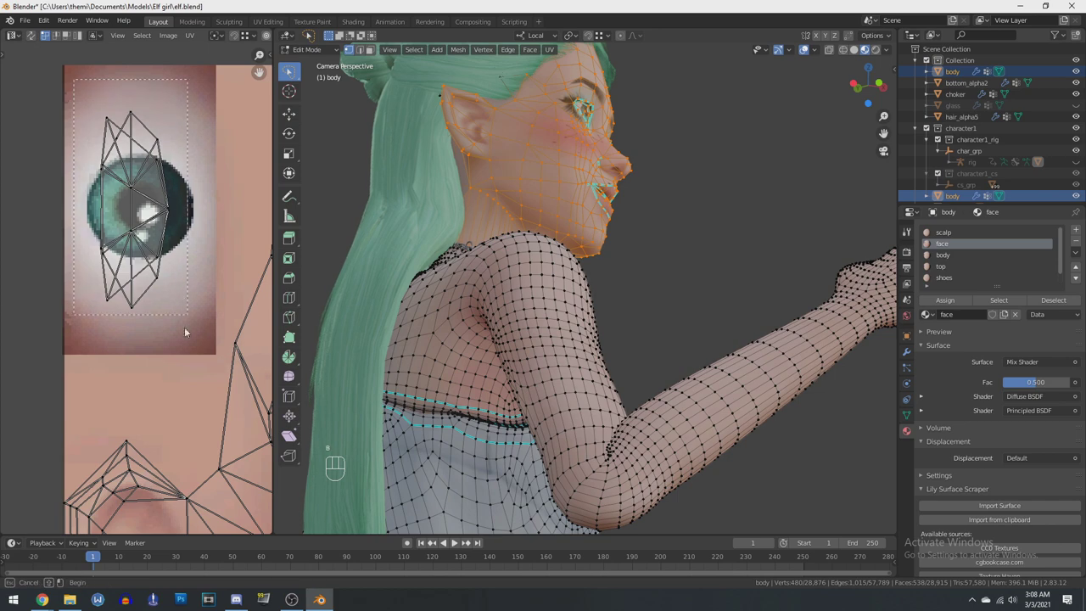
scroll(608, 140, up, 6)
shift+middle_drag(615, 144, 659, 519)
shift+middle_drag(700, 111, 636, 265)
scroll(642, 321, up, 4)
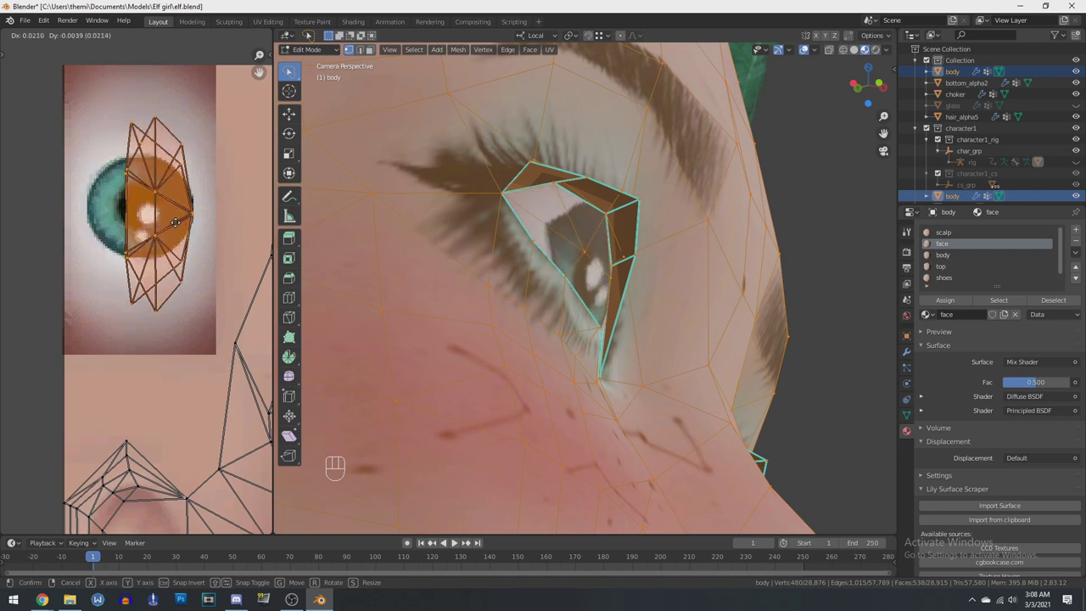
click(163, 264)
Examine the character through the camera in Rendered shading to judge the adjusted eyes
scroll(662, 312, down, 10)
shift+middle_drag(675, 322, 686, 262)
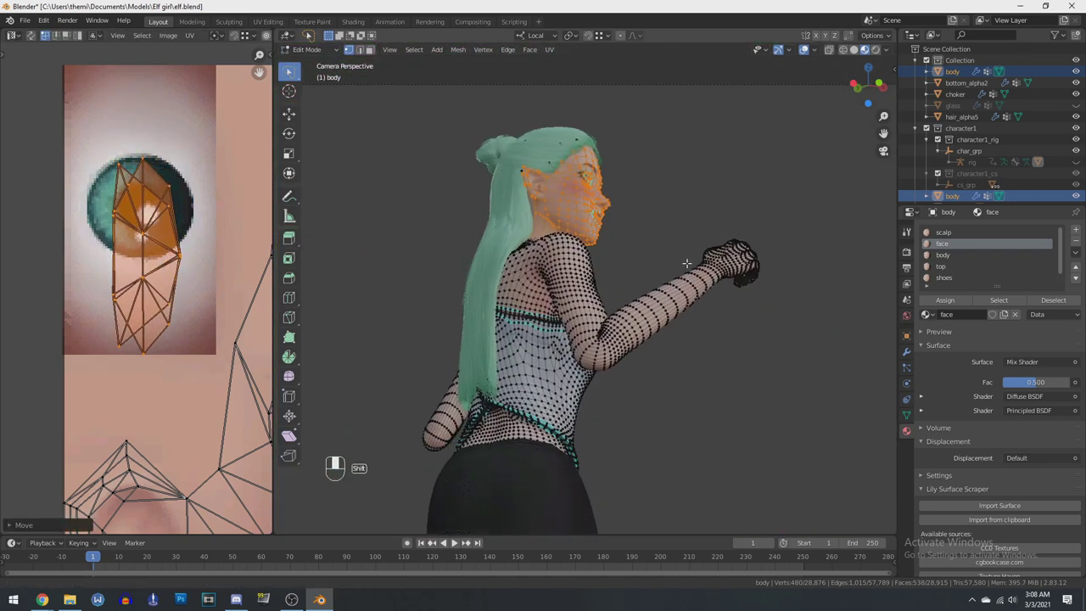
scroll(687, 277, down, 3)
scroll(676, 348, down, 4)
scroll(673, 359, up, 8)
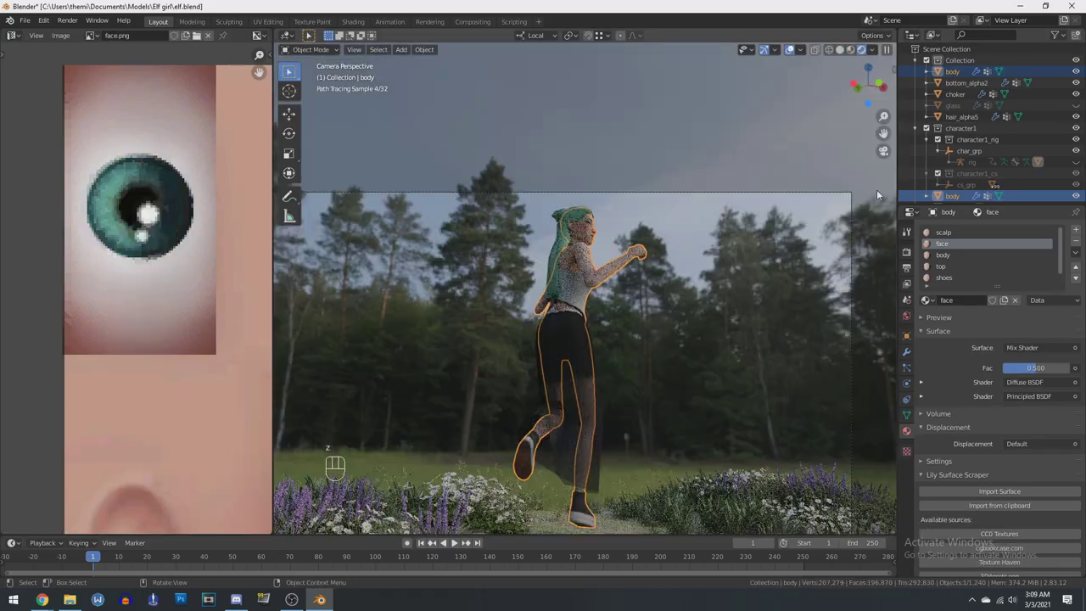
scroll(688, 433, up, 6)
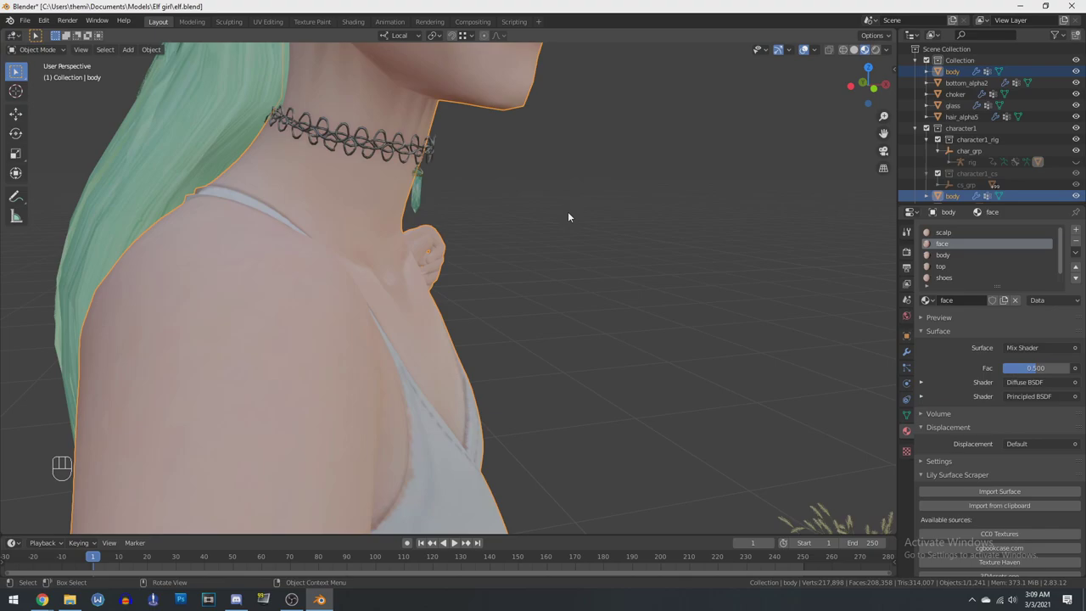
Adjust vertices around the lower face of the body mesh and reposition the eye's UVs over the iris texture
key(alt+a)
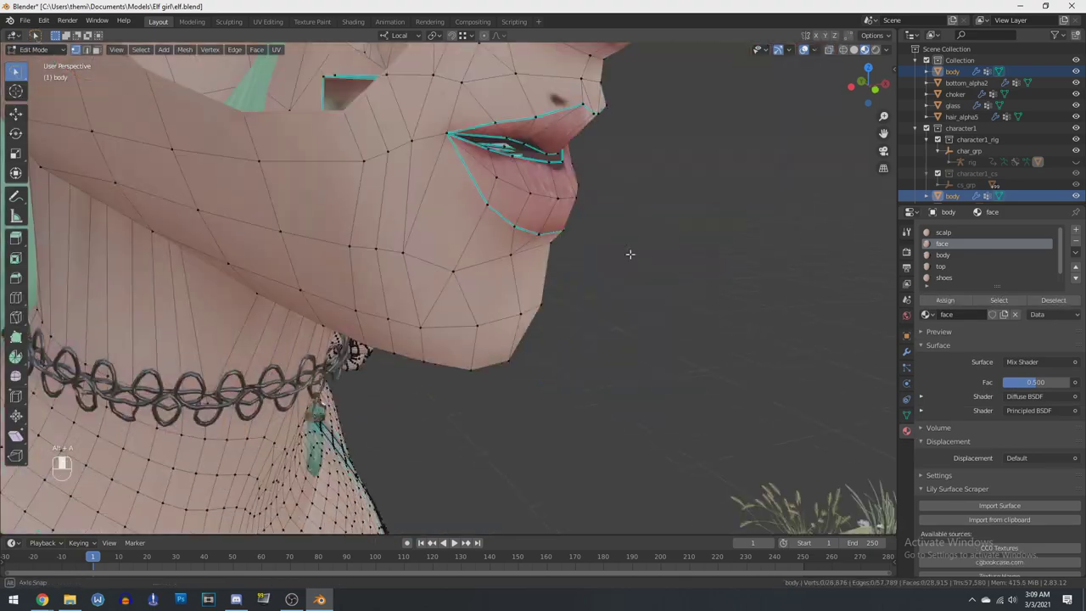
key(g)
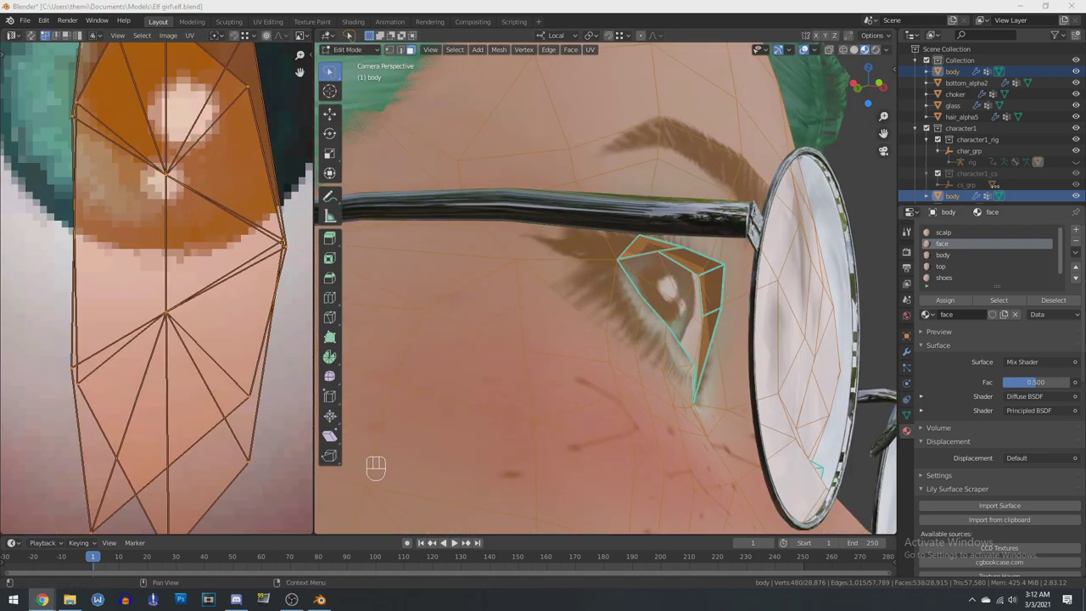
key(g)
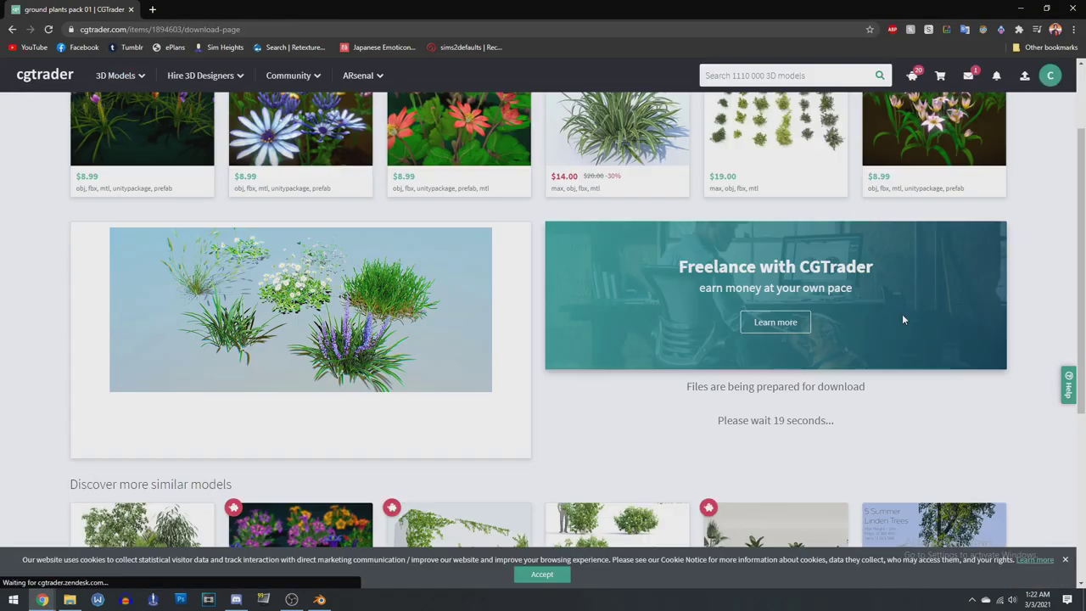
Download ground plants pack 01 from CGTrader and extract its files into the Grass folder under BG Stuff
scroll(902, 314, down, 2)
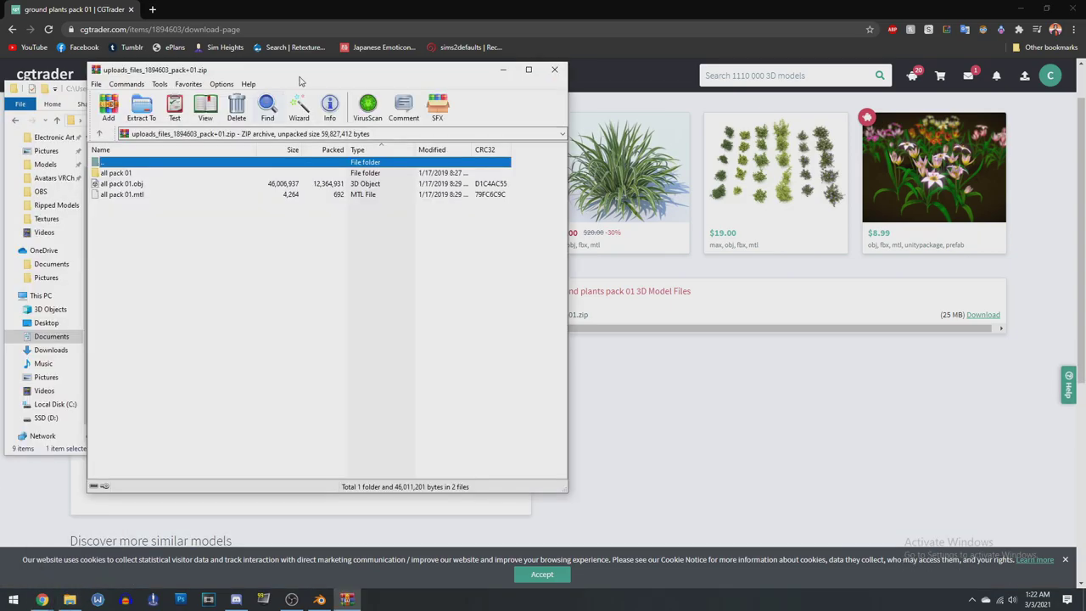
click(966, 89)
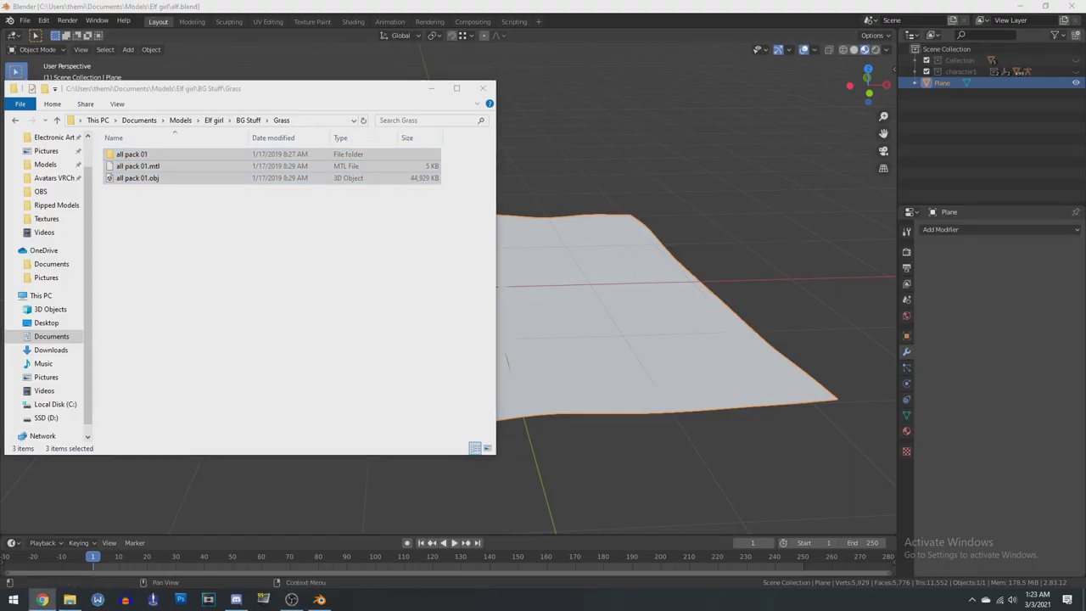
Switch to Blender and import all pack 01.obj from the Grass folder as a Wavefront model
click(24, 20)
mouse_move(62, 174)
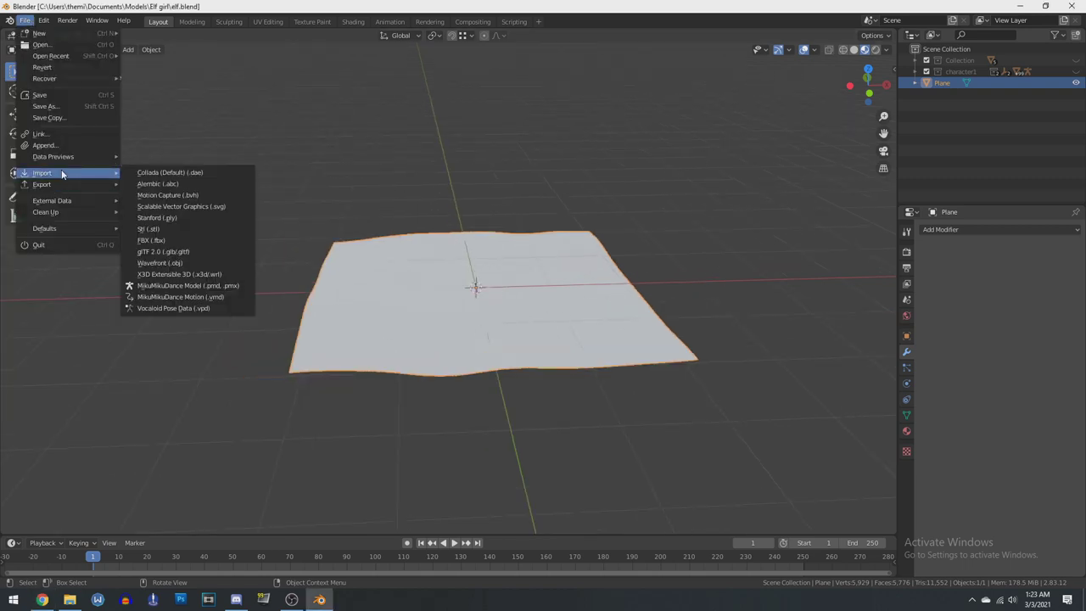
click(191, 273)
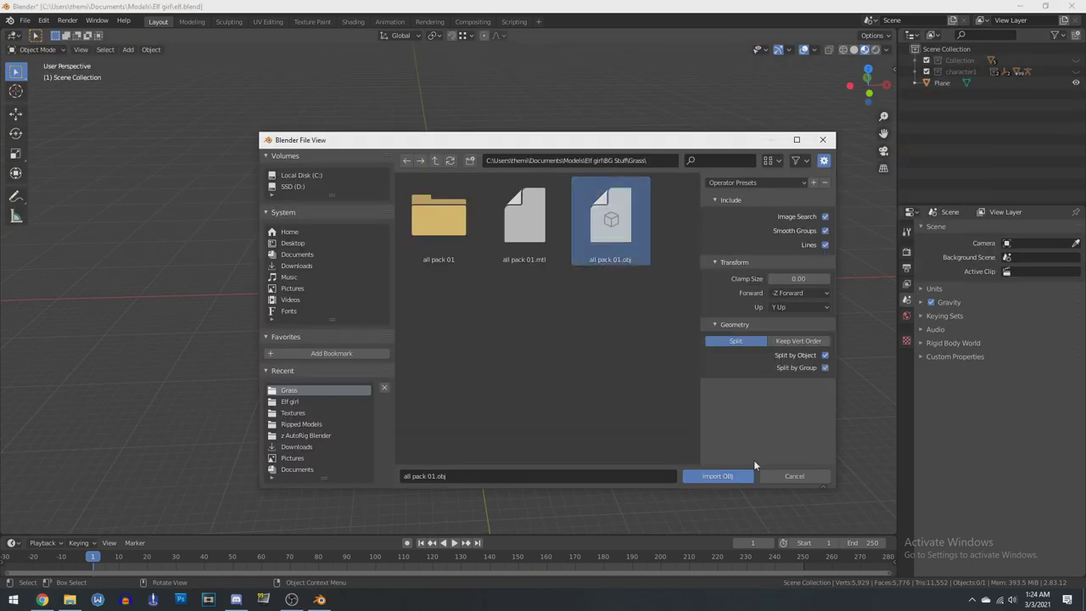
click(753, 462)
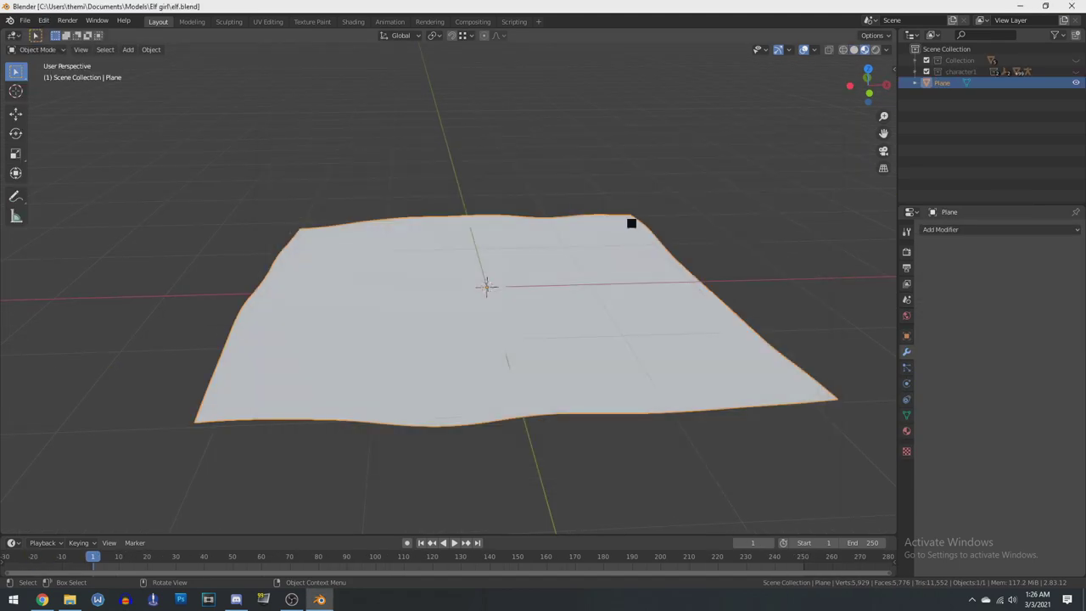
Select the imported grass geometry that uses the leaf_04_A material and reopen the all pack 01 mesh in Edit Mode
scroll(594, 242, down, 4)
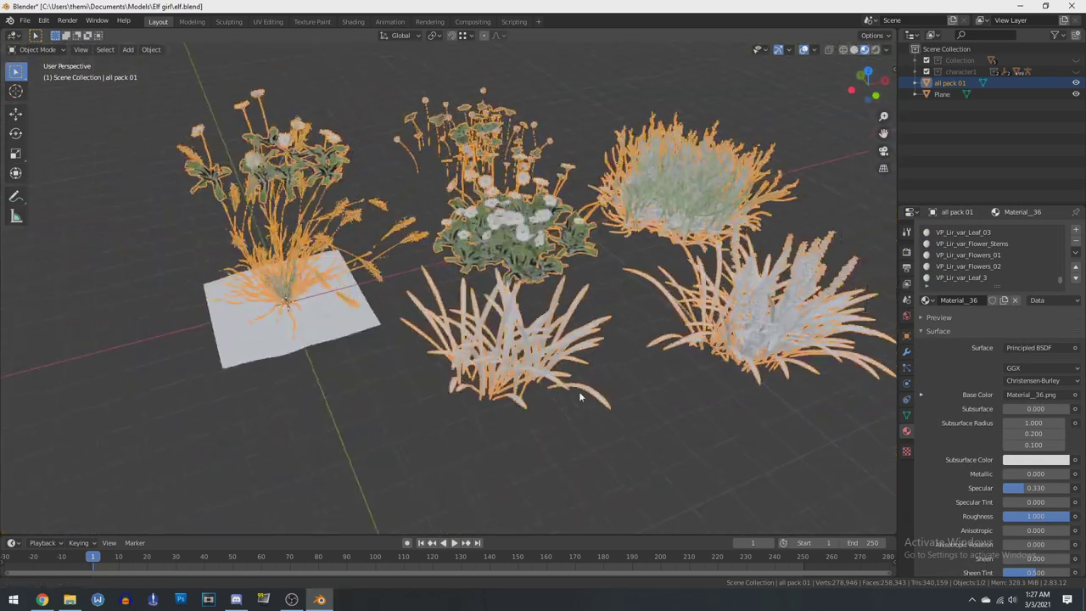
middle_drag(579, 391, 719, 351)
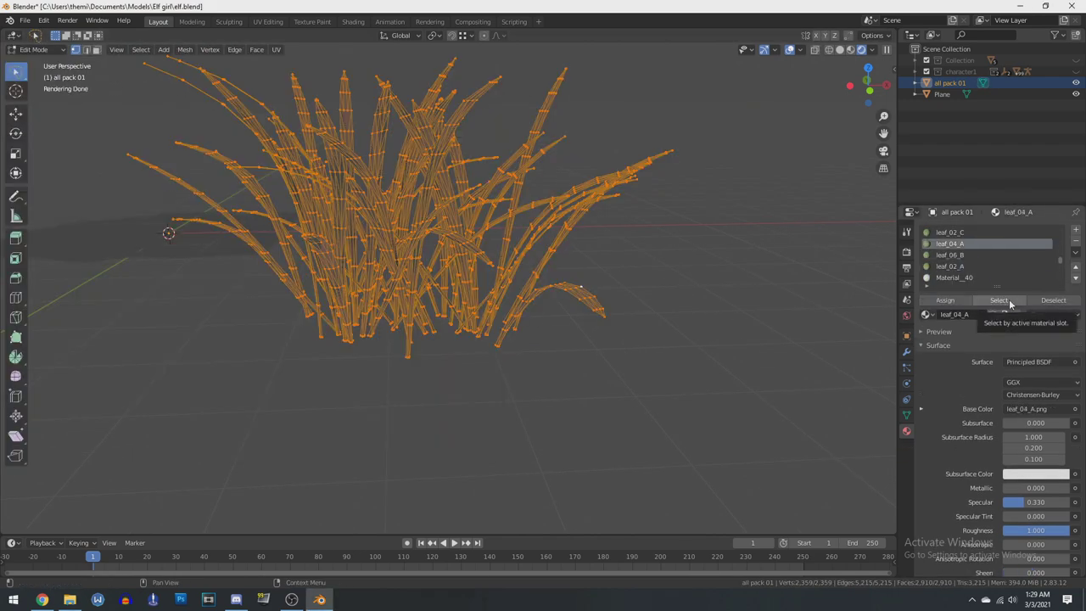
click(1006, 299)
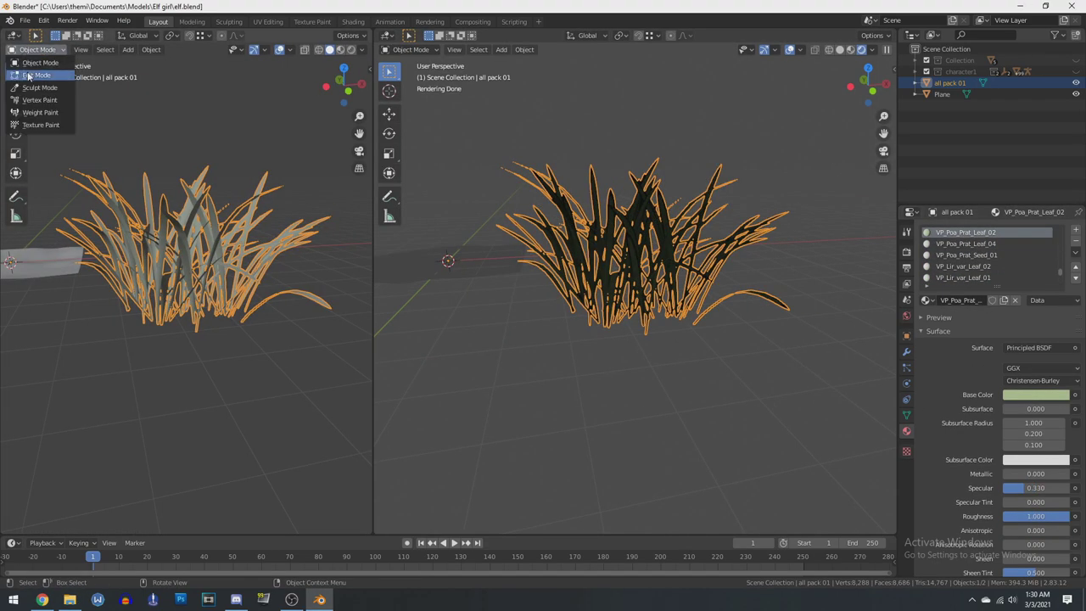
click(28, 75)
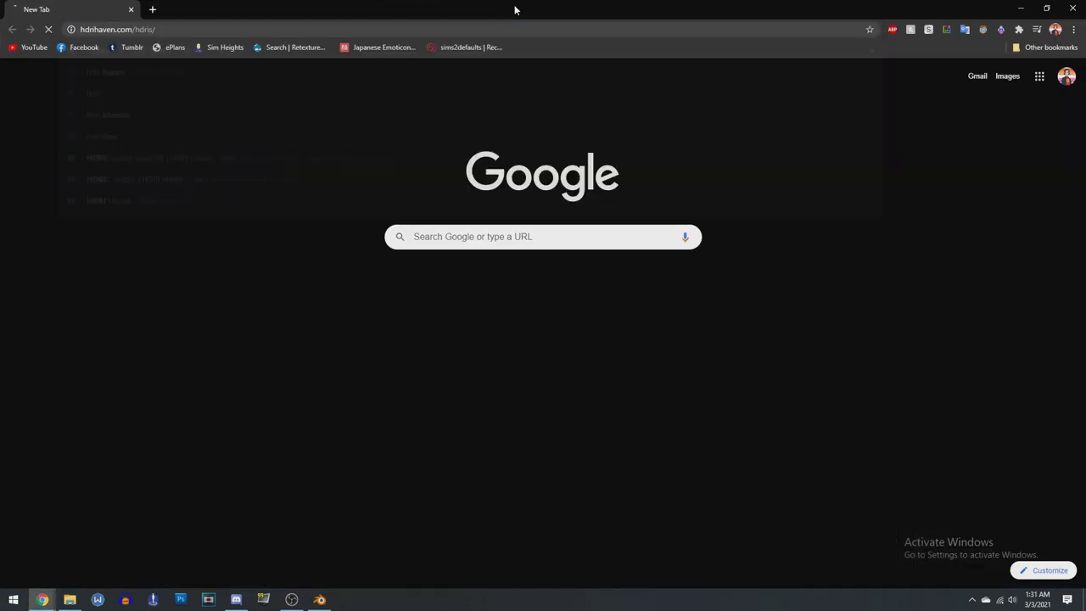
Download the 2k Lilienstein HDR from HDRI Haven, use it as the world's environment texture and save the file
click(392, 410)
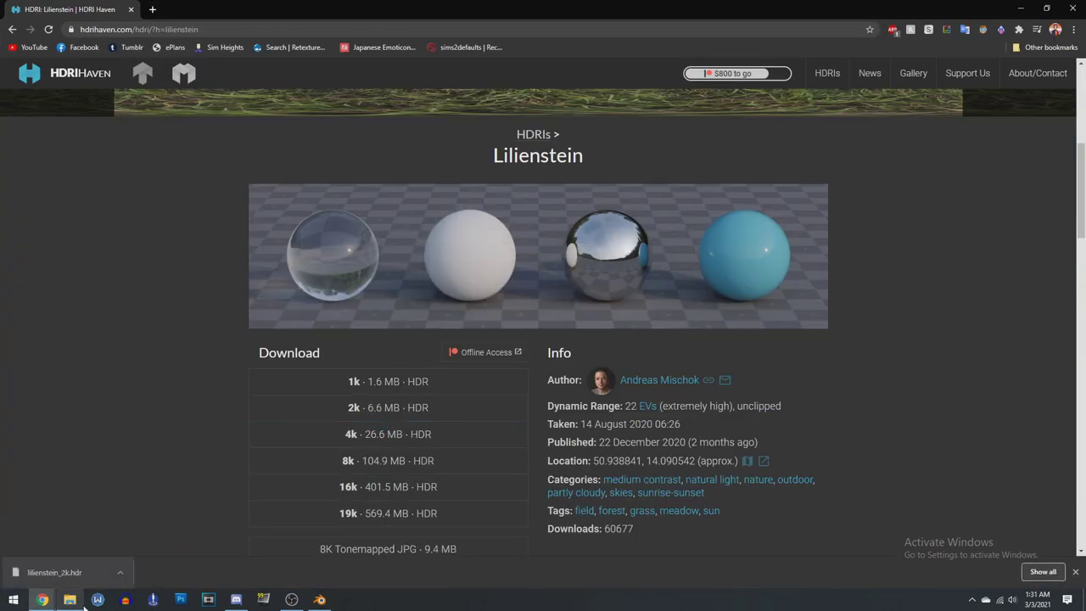
click(80, 601)
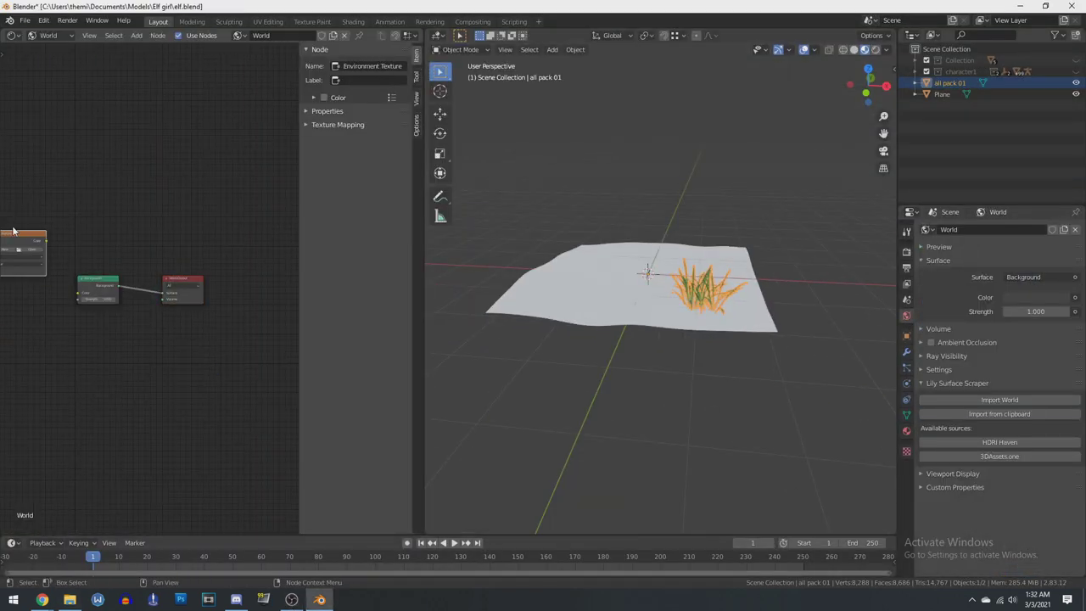
key(ctrl+s)
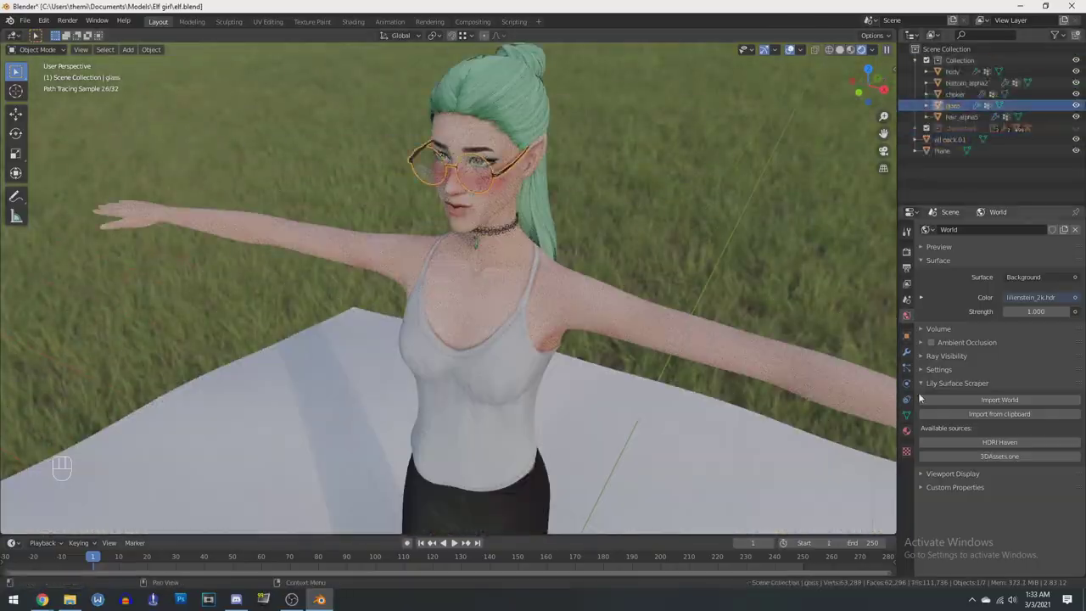
Change the glass material on the character's glasses to a Principled BSDF surface and save the file
click(906, 431)
middle_drag(466, 271, 594, 280)
scroll(475, 272, up, 4)
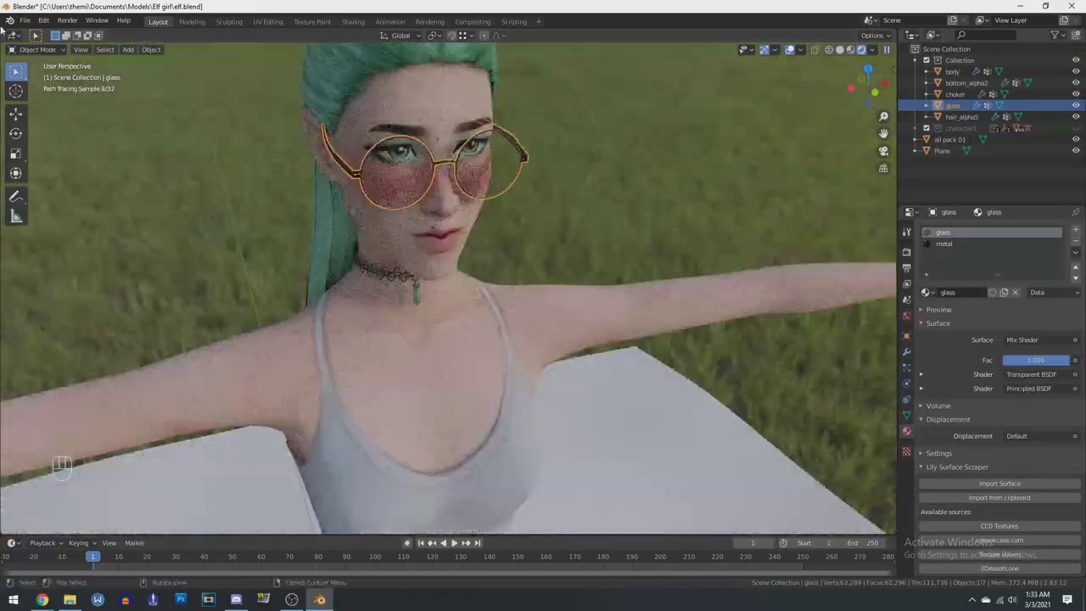
key(ctrl+s)
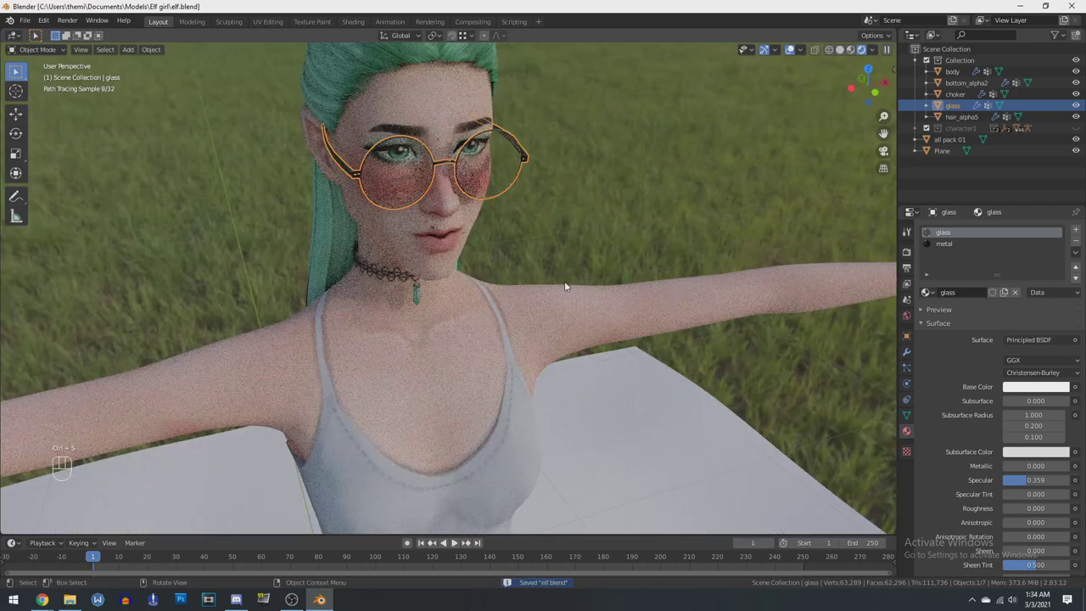
Add a particle system to the ground Plane
mouse_move(571, 299)
middle_down()
mouse_move(714, 442)
mouse_move(705, 172)
middle_up()
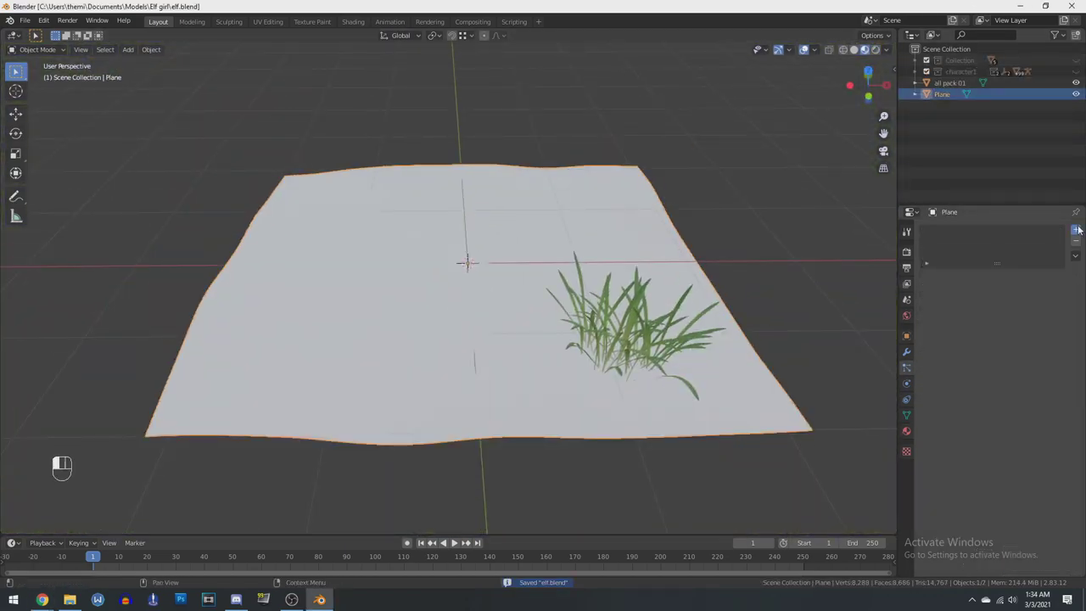
click(1075, 230)
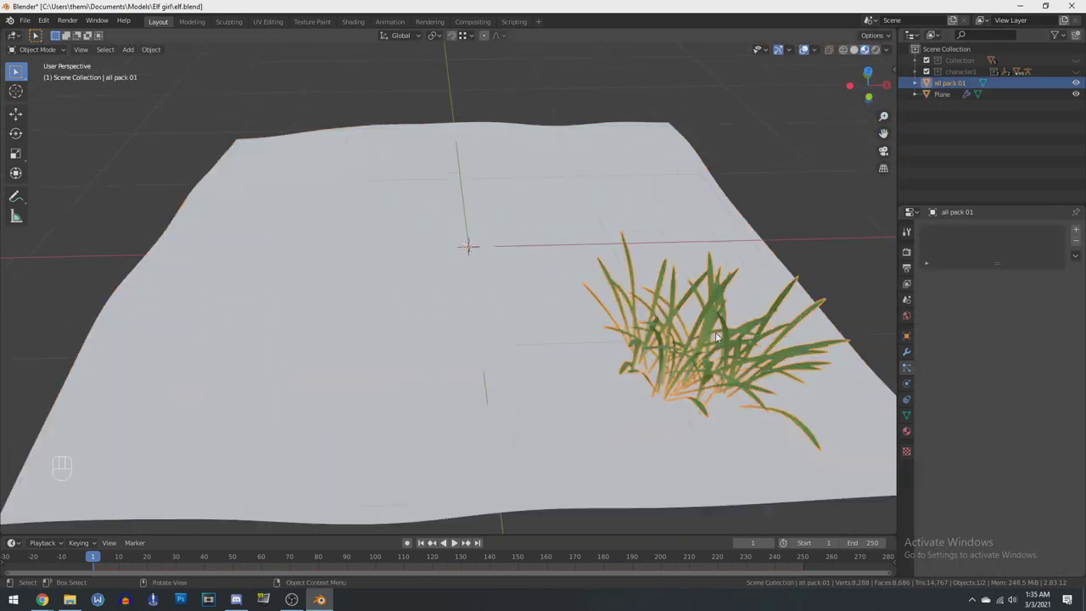
Render the Plane's hair particles as the all pack 01 object with scale 0.055 and scale randomness 0.381
key(Tab)
key(KP_7)
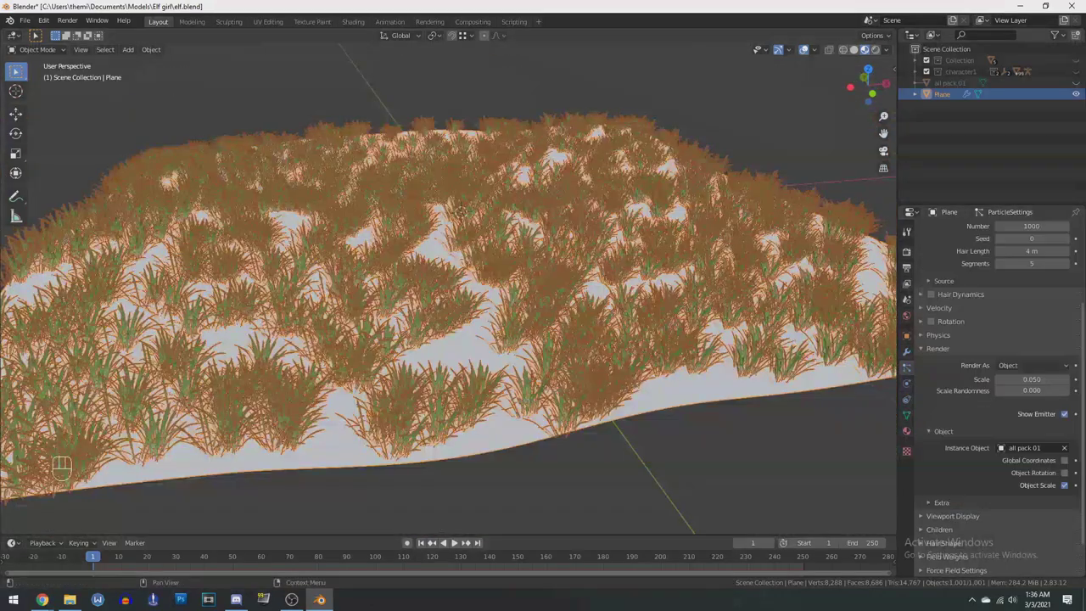
drag(1030, 390, 1052, 391)
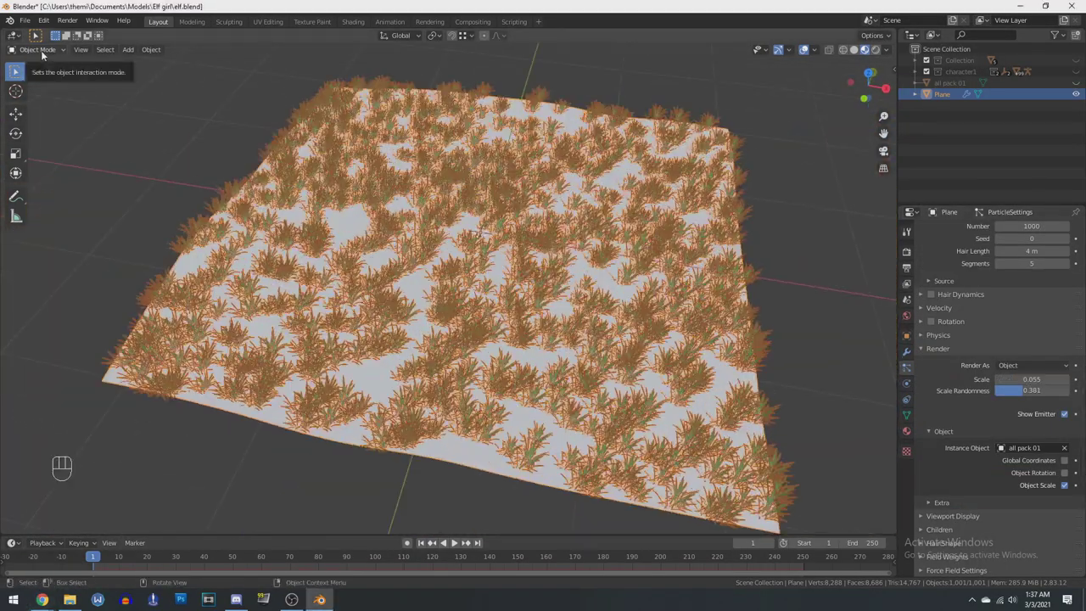
Name the Plane's vertex group grass1 and weight paint the areas for grass with the Add brush at weight 0.565
click(41, 50)
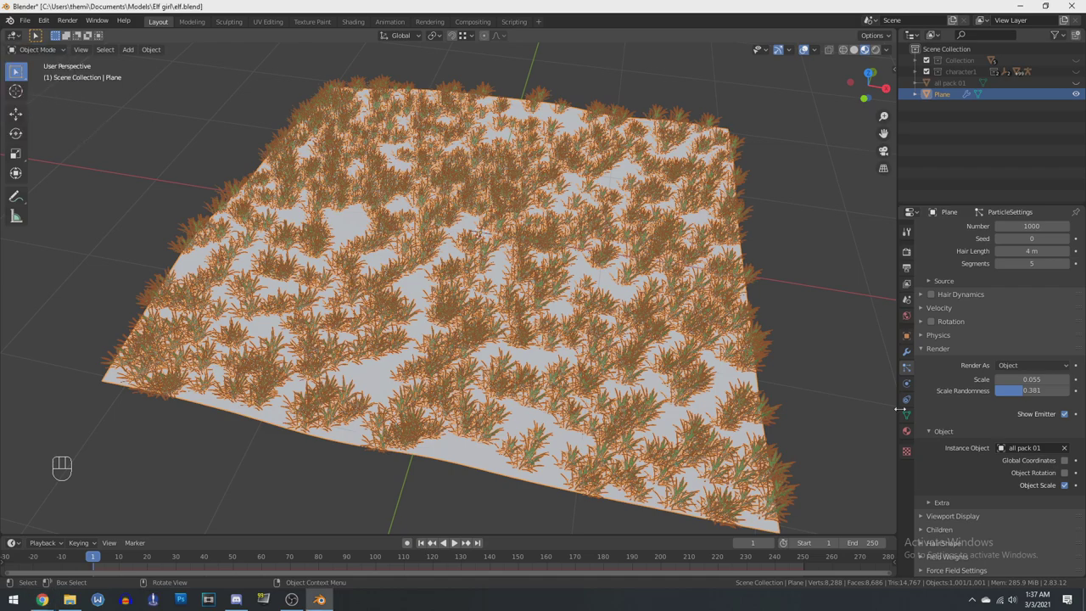
click(906, 415)
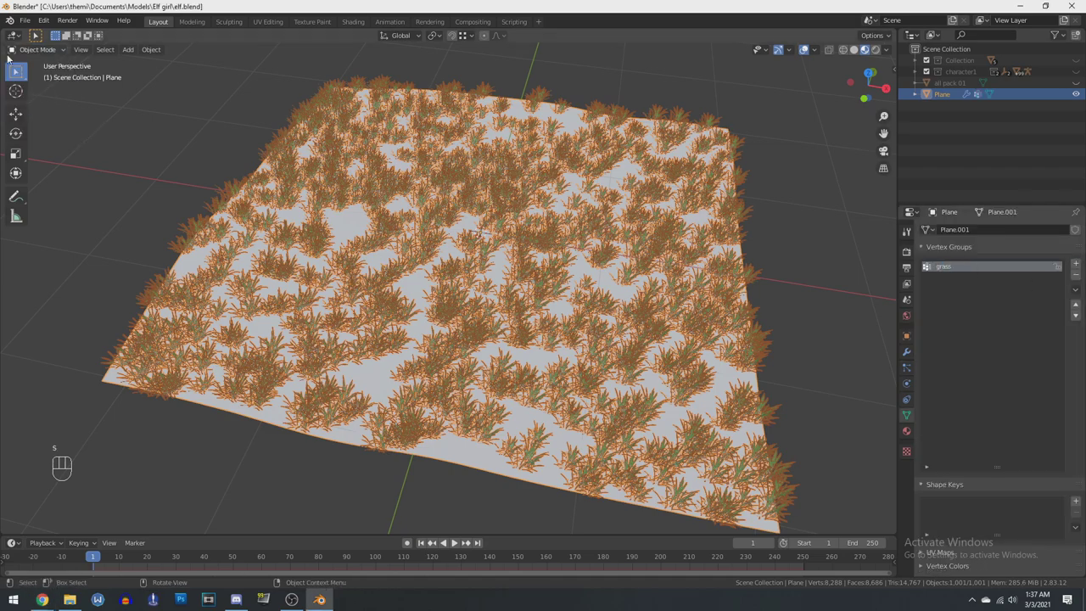
click(37, 50)
click(34, 96)
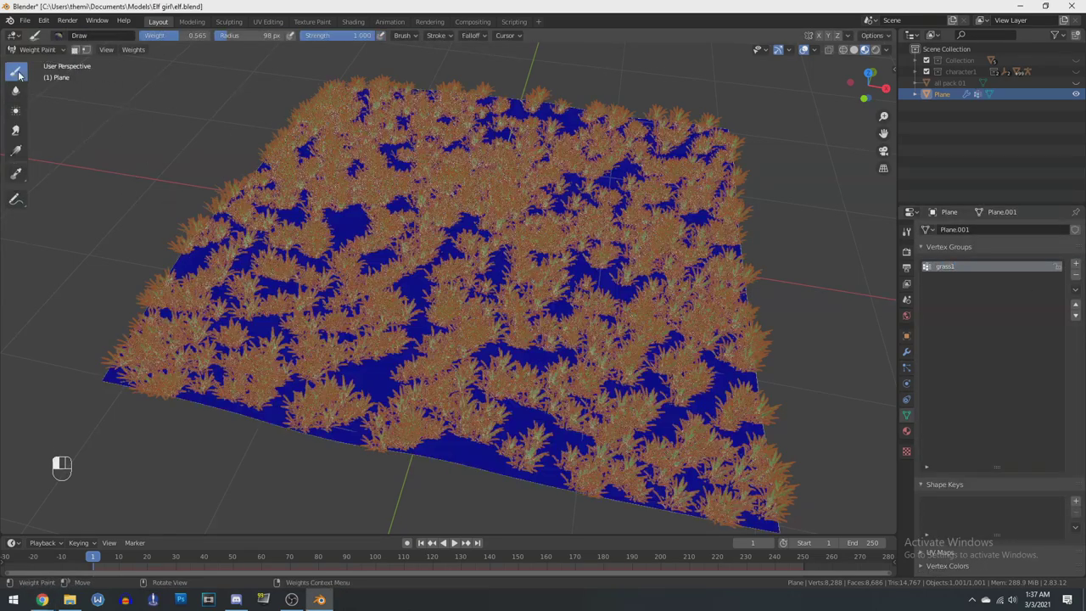
click(991, 297)
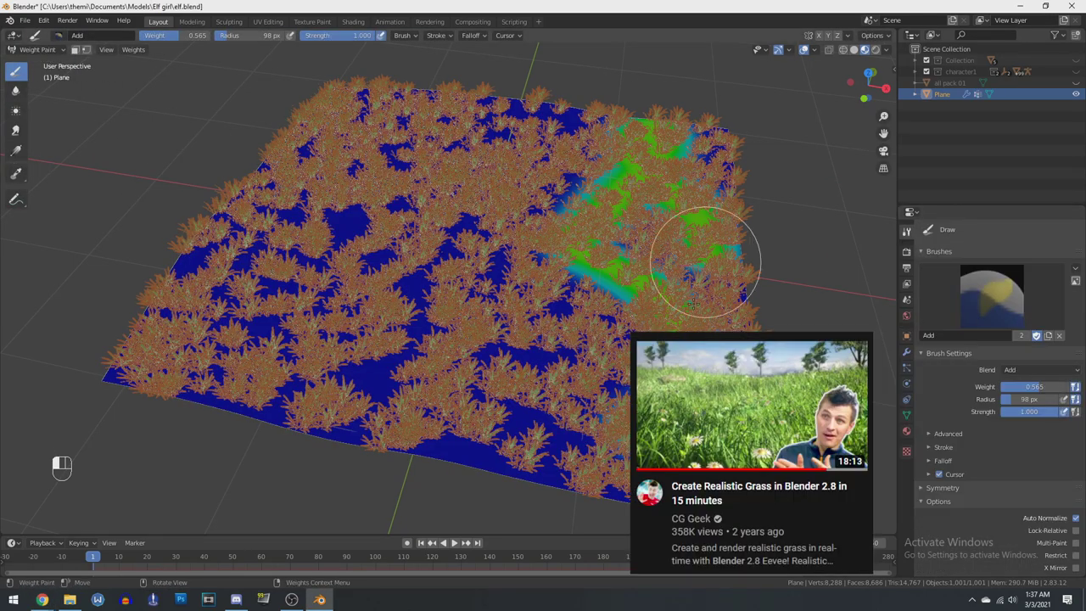
key(KP_7)
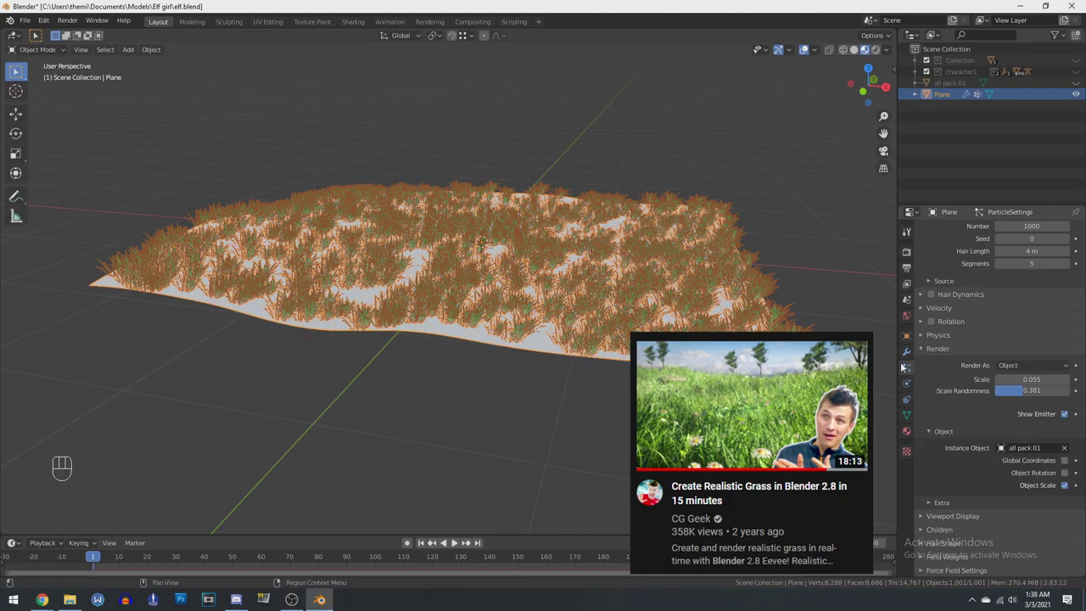
Assign the grass1 vertex group to the particle system's density and length
scroll(1020, 513, down, 5)
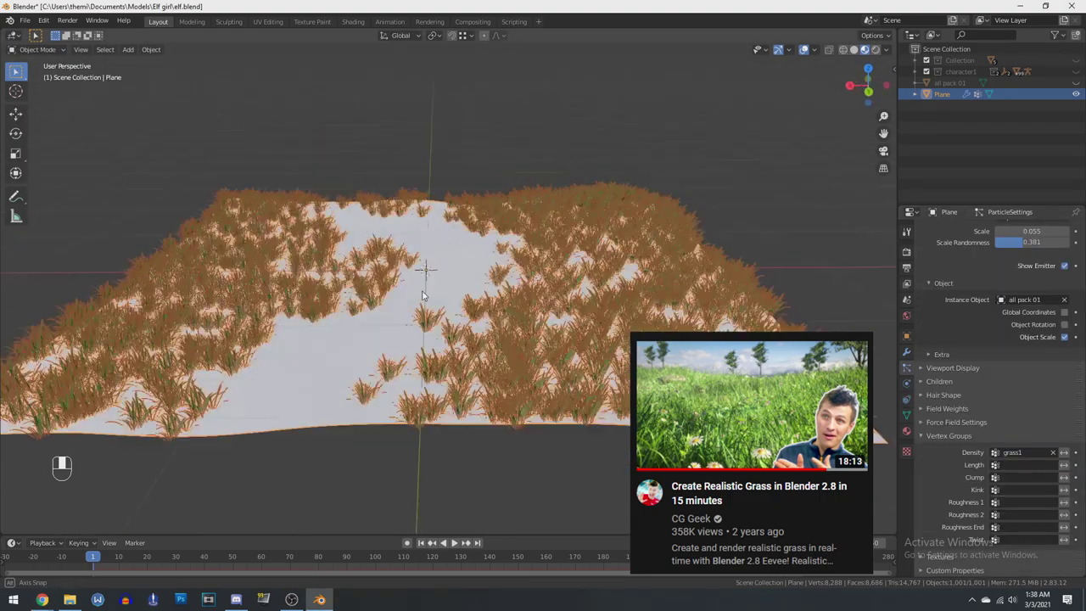
middle_drag(448, 255, 451, 299)
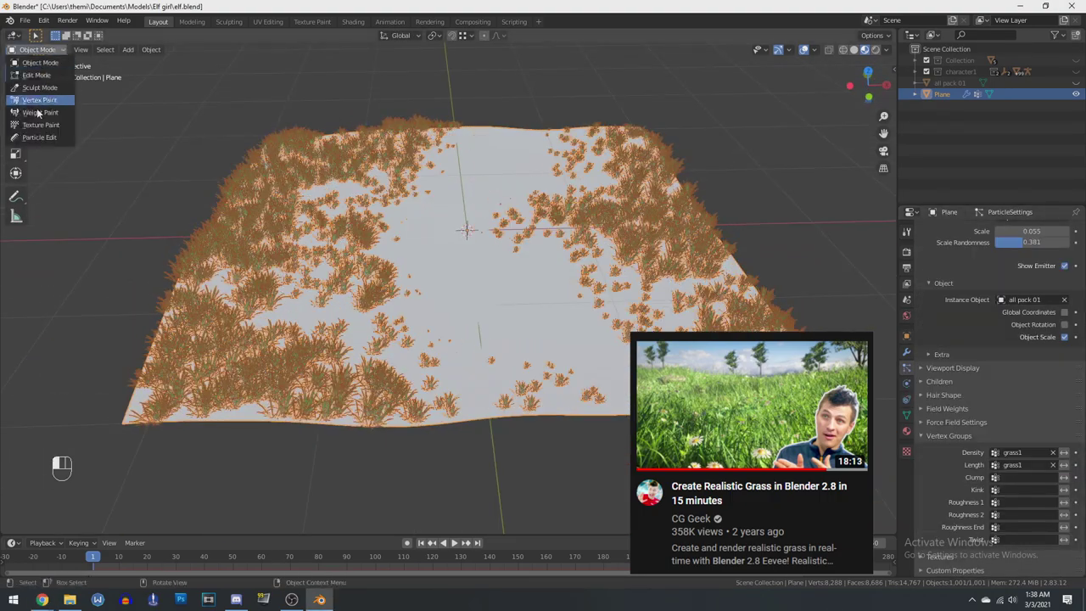
Refine the grass1 weights on the Plane in Weight Paint, return to Object Mode and save the file
click(37, 113)
click(906, 230)
mouse_move(328, 436)
middle_down()
mouse_move(246, 416)
mouse_move(606, 158)
middle_up()
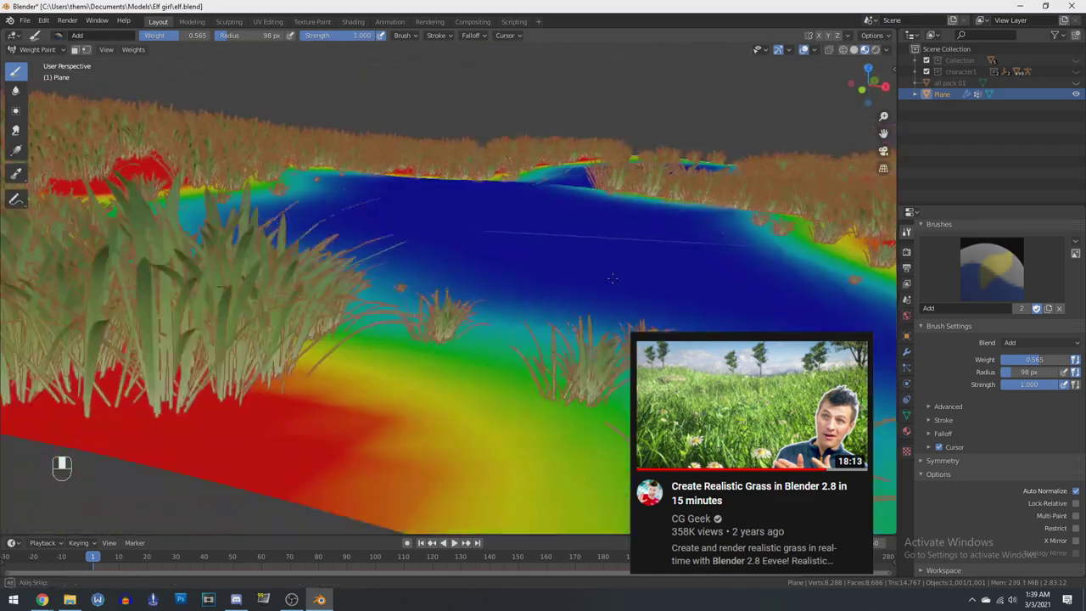
click(37, 49)
click(43, 61)
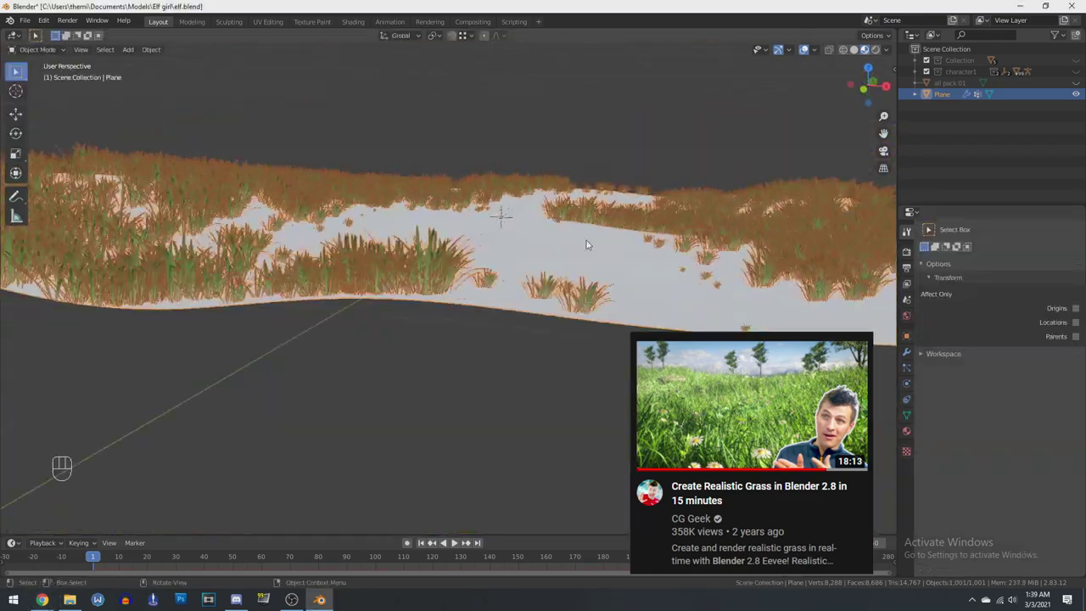
middle_drag(586, 245, 685, 319)
key(ctrl+s)
Enable rotation for the Plane's grass particles and adjust their orientation
scroll(685, 319, down, 2)
click(906, 367)
scroll(977, 386, down, 2)
click(940, 394)
click(940, 381)
drag(1026, 458, 1050, 458)
click(930, 367)
drag(1018, 425, 1060, 426)
click(921, 367)
click(921, 381)
click(921, 353)
Set the grass particles' object-aligned velocity to X 0.14 m/s with Y and Z at 0, and save the file
mouse_move(645, 339)
middle_down()
mouse_move(560, 373)
mouse_move(653, 335)
middle_up()
mouse_move(1026, 421)
mouse_down()
mouse_move(1046, 434)
mouse_move(1040, 411)
mouse_up()
double_click(1029, 433)
text(0)
key(Return)
middle_drag(636, 356, 593, 387)
key(ctrl+s)
click(768, 225)
scroll(672, 297, down, 2)
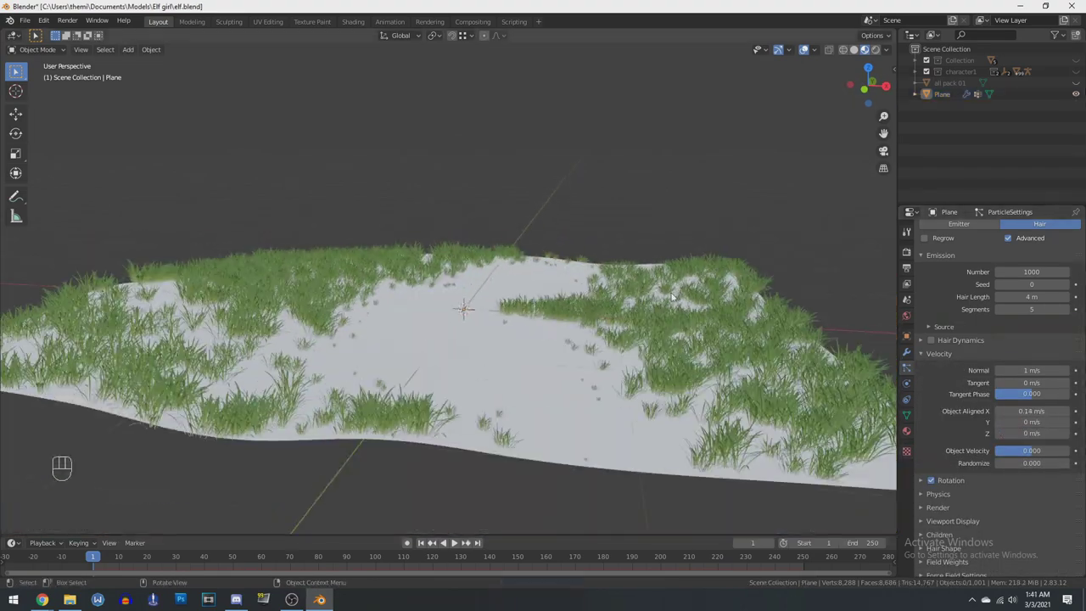
Select the ground Plane and scale it to suit the standing character
scroll(594, 255, down, 4)
click(492, 289)
middle_drag(594, 238, 553, 286)
key(s)
click(529, 289)
scroll(565, 371, up, 4)
mouse_move(565, 370)
middle_down()
mouse_move(529, 288)
mouse_move(567, 386)
middle_up()
Set the grass particles' render scale to 0.095 and save the file
click(43, 457)
click(905, 415)
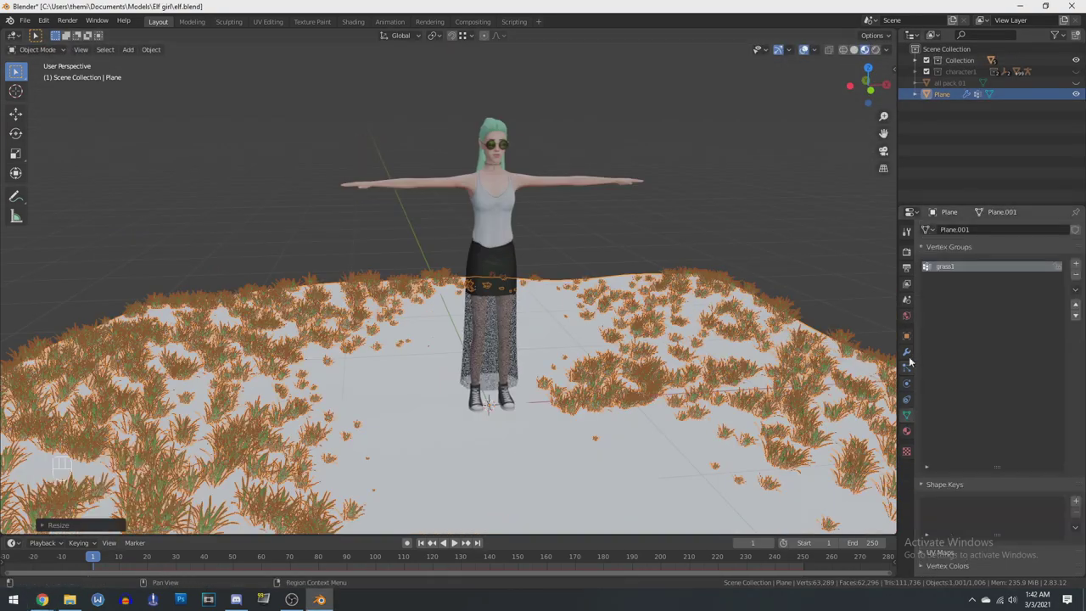
click(906, 368)
click(921, 323)
click(921, 351)
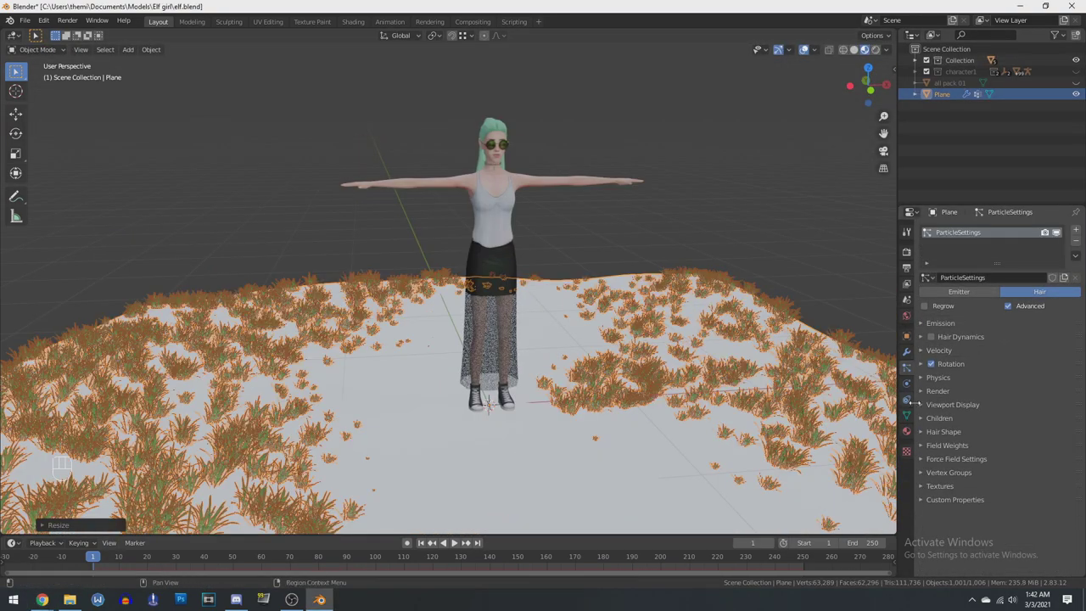
click(923, 391)
drag(1030, 422, 1051, 421)
scroll(646, 377, up, 1)
middle_drag(697, 406, 663, 356)
scroll(647, 377, down, 5)
scroll(662, 355, up, 2)
key(ctrl+s)
Import another all pack 01 plant model with flowers and tall grasses into the scene and rescale it
click(26, 20)
mouse_move(87, 173)
click(161, 240)
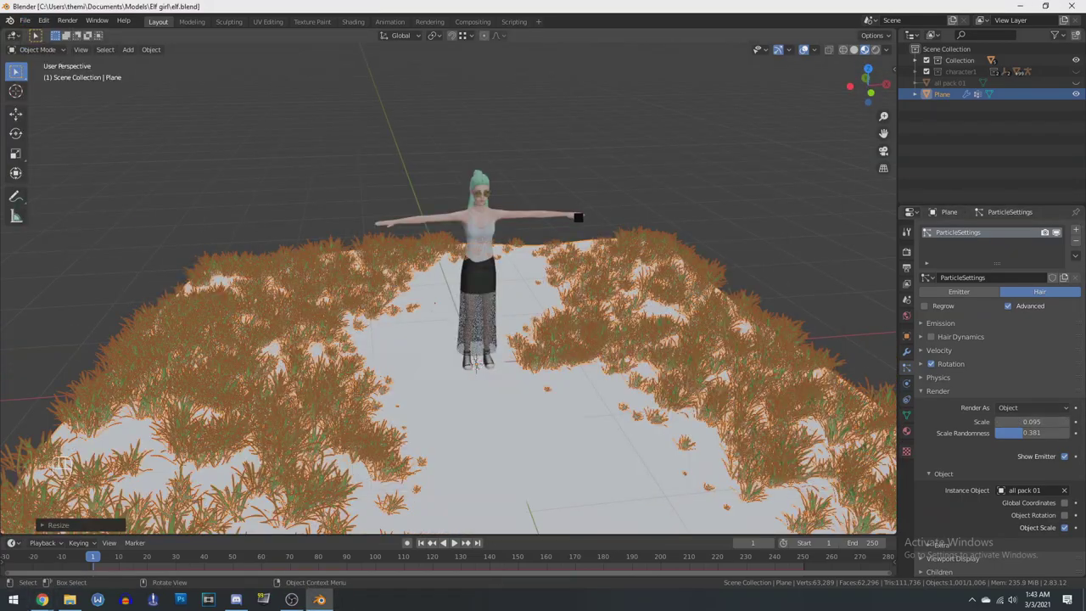
scroll(699, 387, down, 7)
key(s)
click(526, 333)
scroll(692, 365, up, 4)
Preview the imported plants in Rendered shading and return to Material Preview
key(z)
click(692, 314)
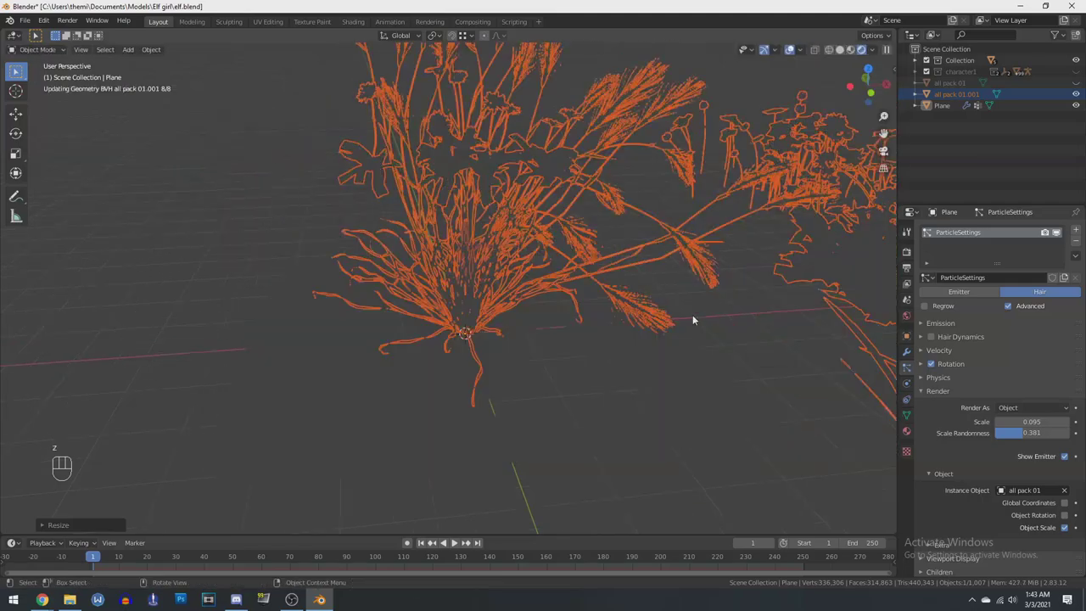
key(z)
click(738, 423)
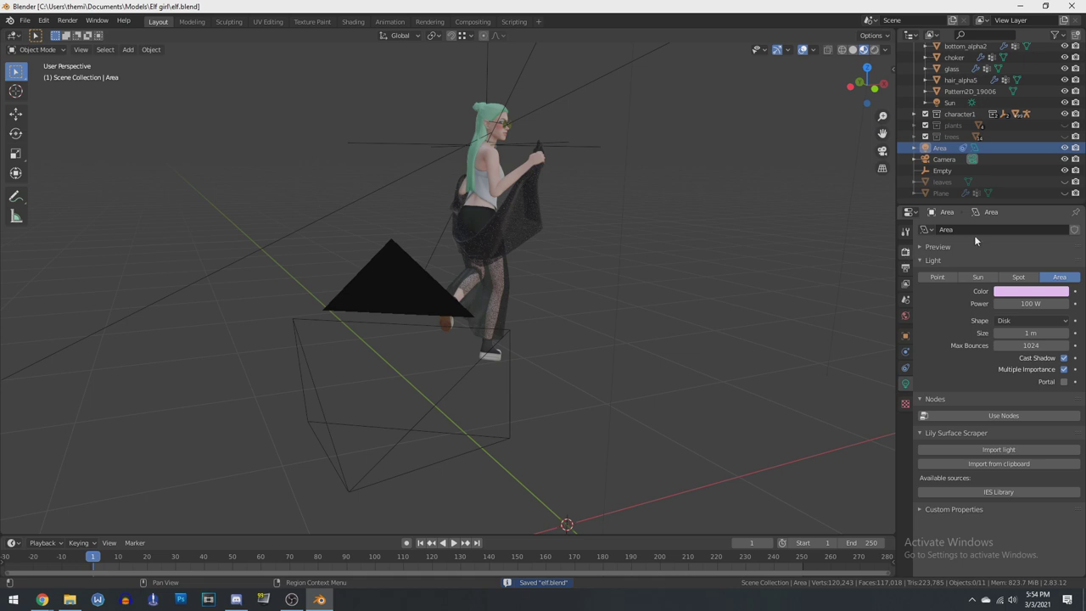
Set the Cycles render samples to 300
click(905, 252)
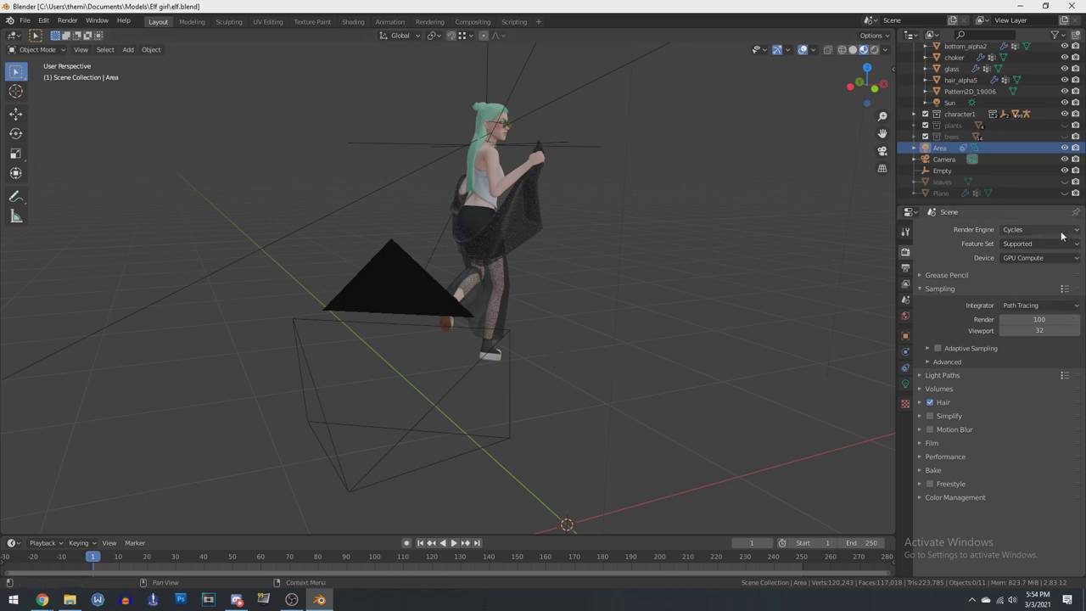
click(1048, 319)
text(300)
key(Return)
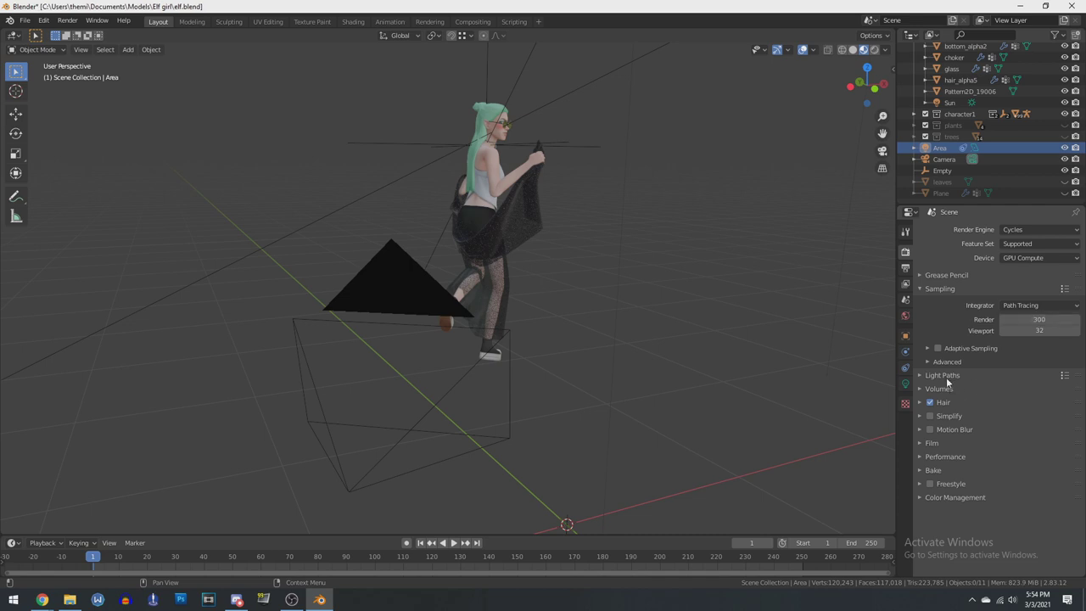
Set the output resolution to 1920 by 1080 px
click(905, 269)
click(1035, 245)
text(1920)
key(Tab)
text(1080)
key(Return)
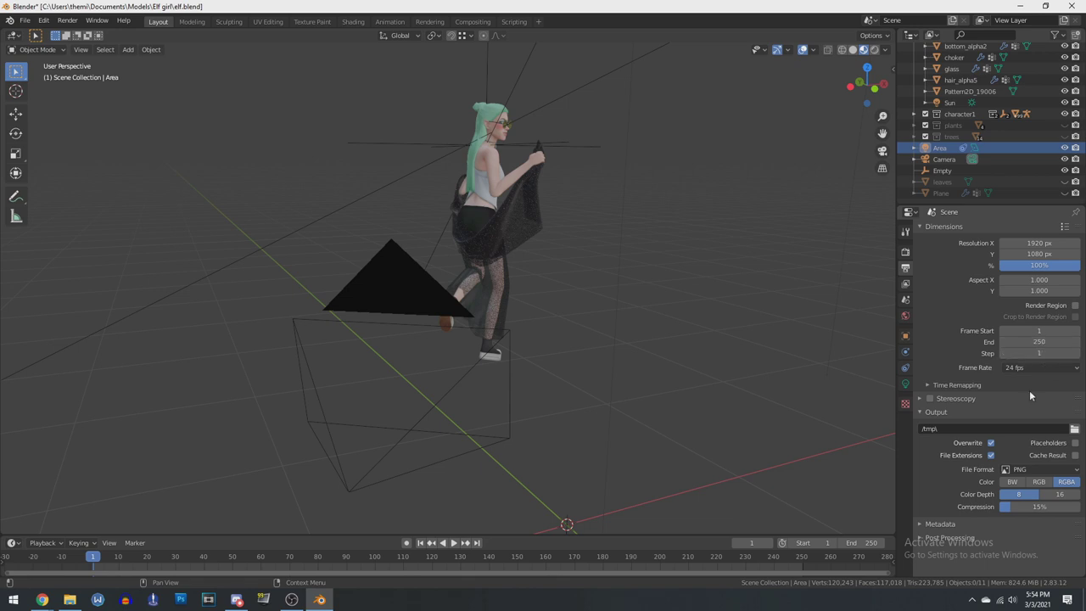
Examine the view layer's passes and denoising settings
click(905, 283)
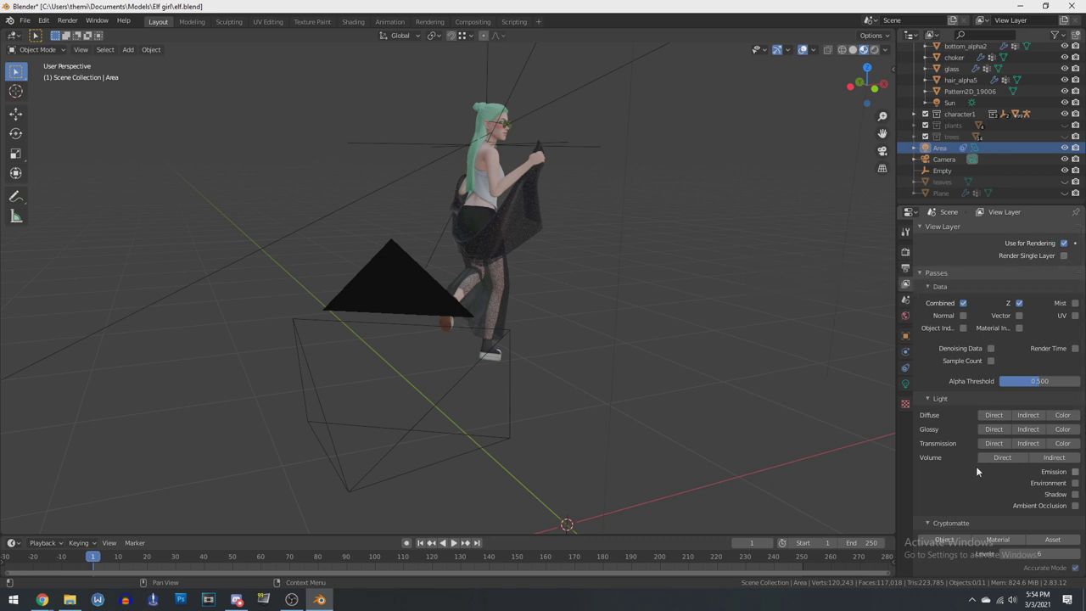
scroll(976, 471, down, 3)
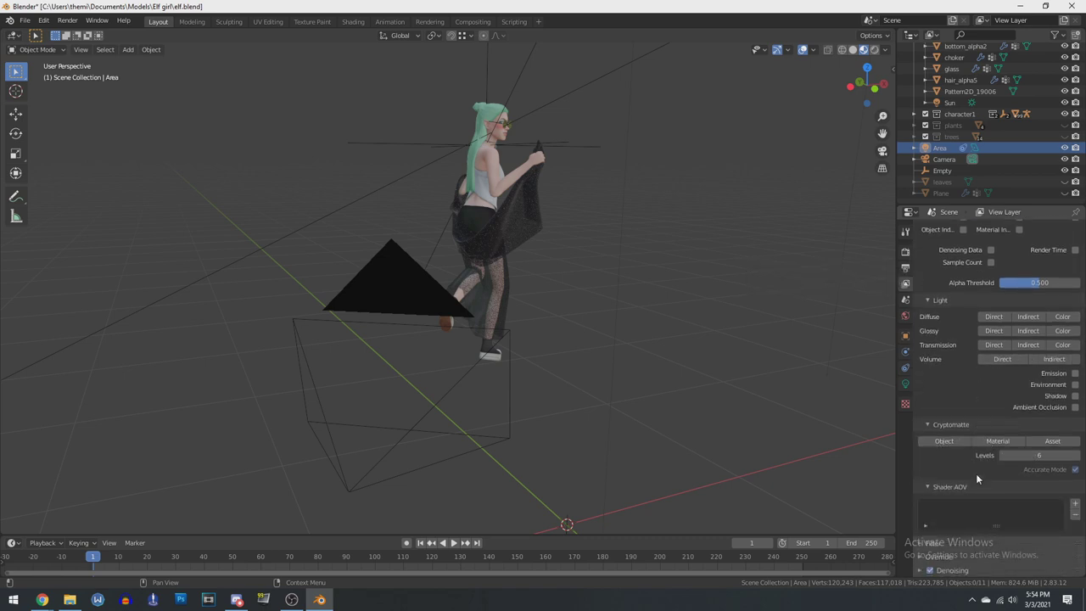
click(921, 571)
scroll(967, 492, down, 3)
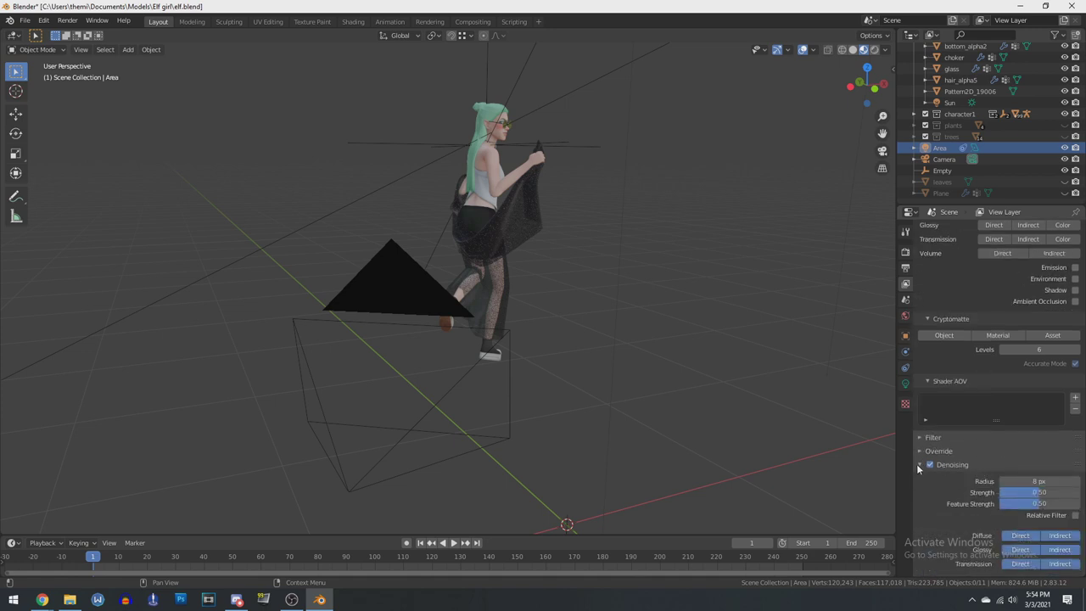
click(919, 465)
Save the file and render the scene as a still image
middle_drag(725, 340, 694, 337)
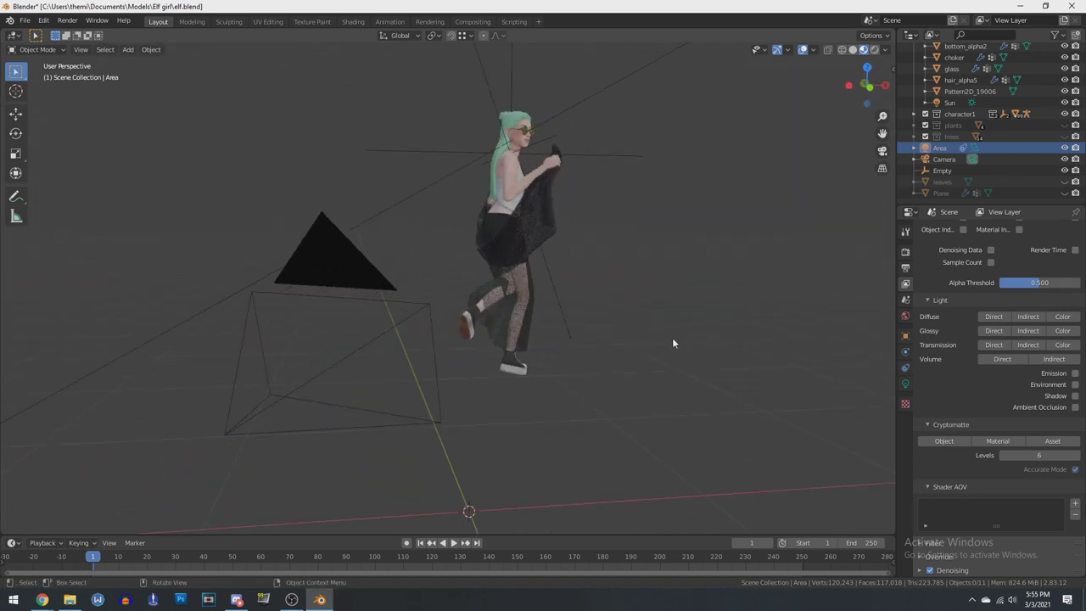
scroll(672, 343, up, 2)
key(ctrl+s)
click(79, 22)
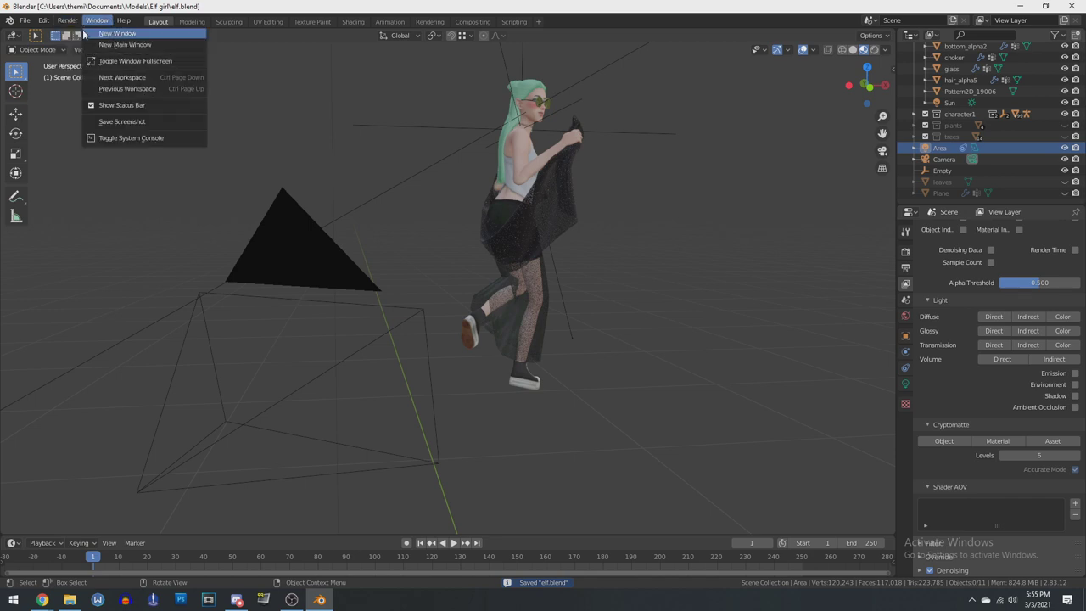
click(71, 21)
click(71, 21)
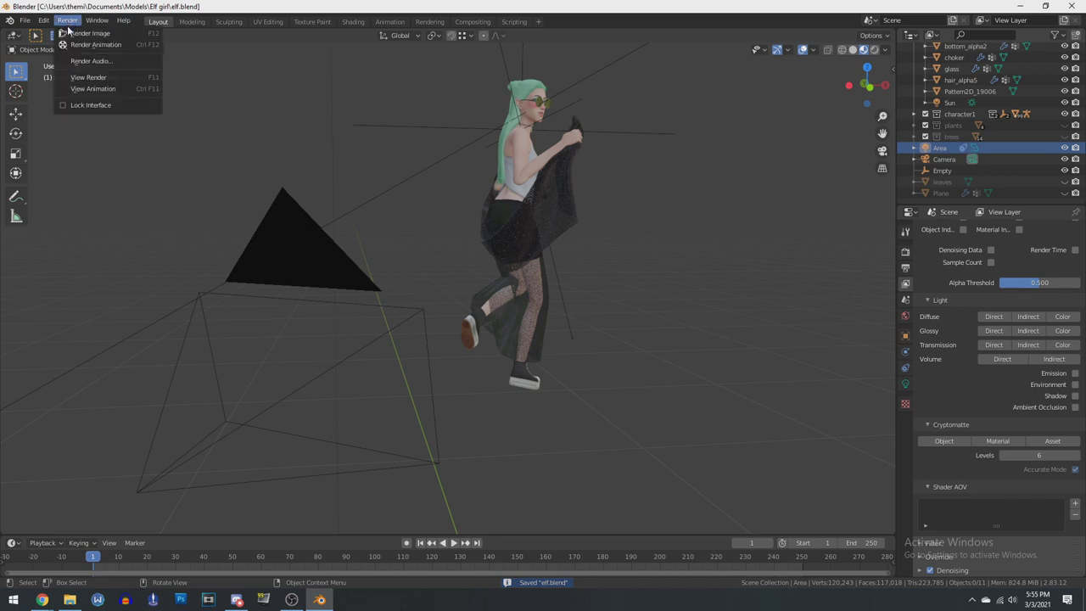
click(76, 35)
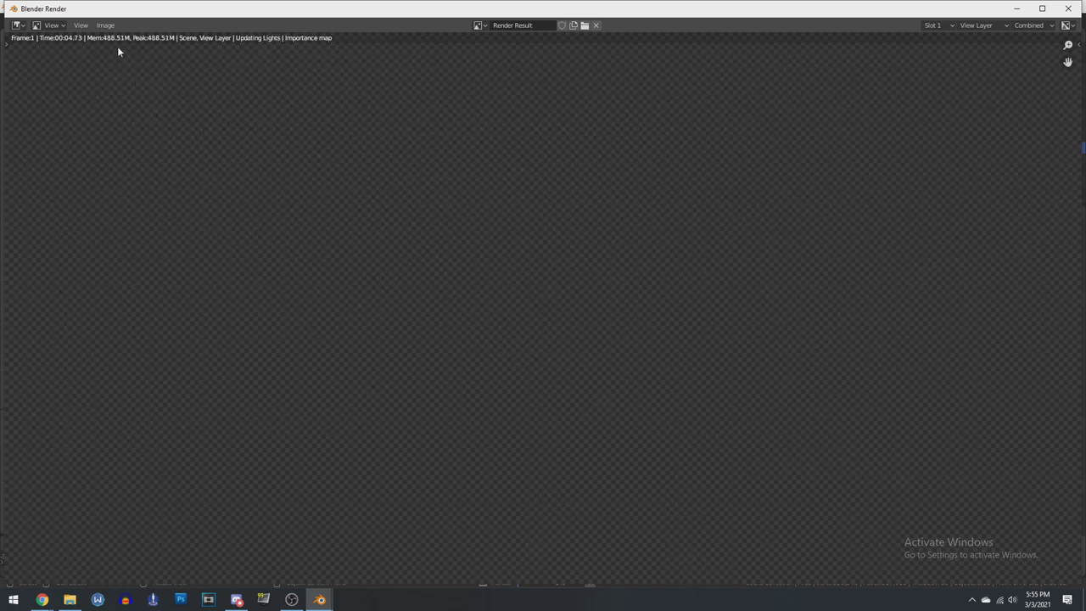
scroll(514, 321, up, 3)
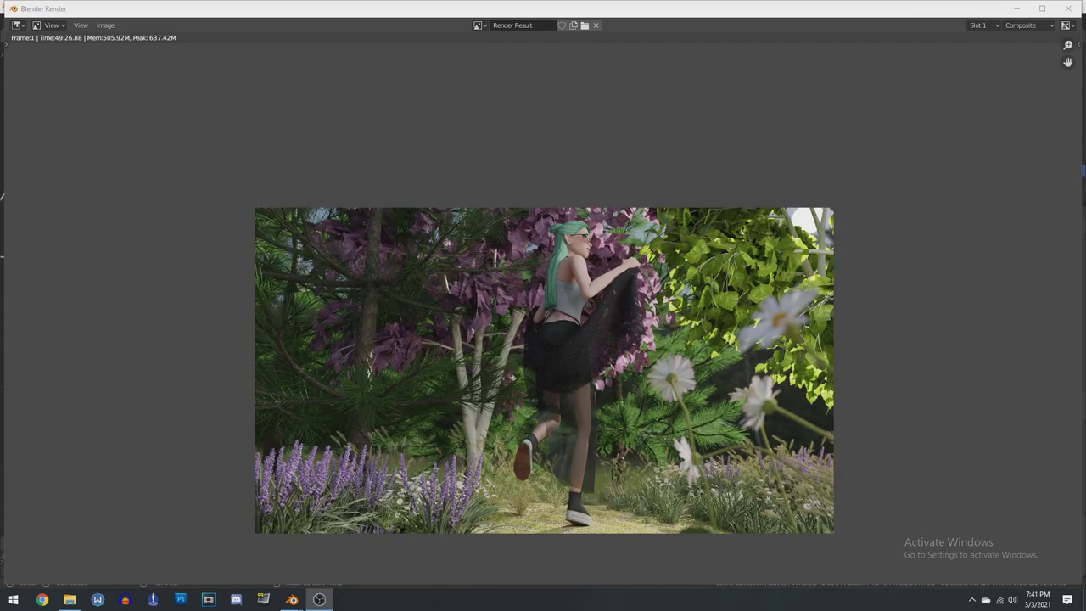
Save the finished render as elf.png in the Elf girl folder
click(105, 25)
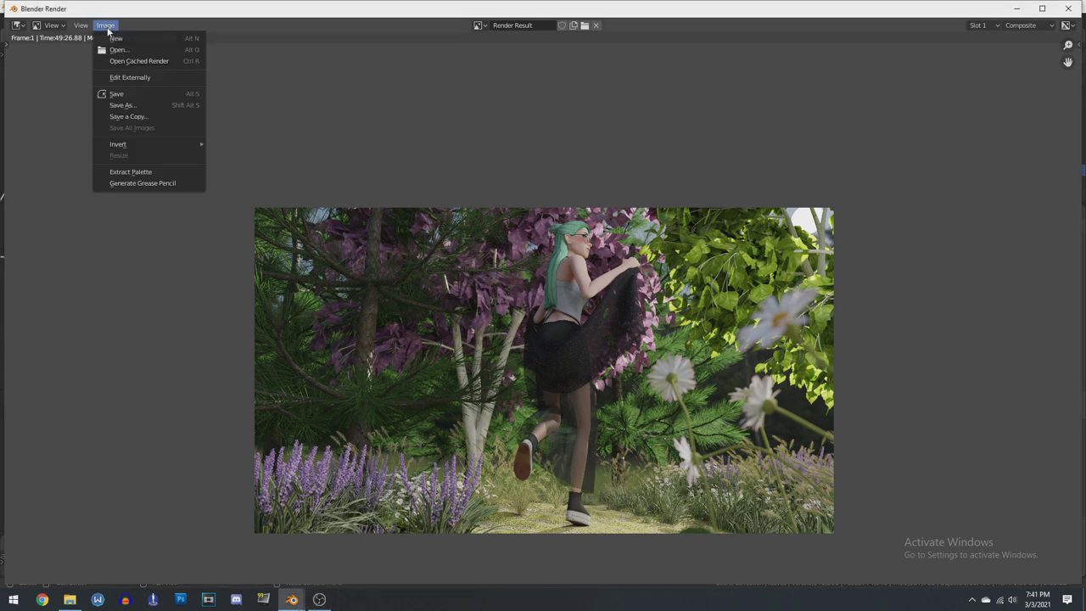
click(138, 104)
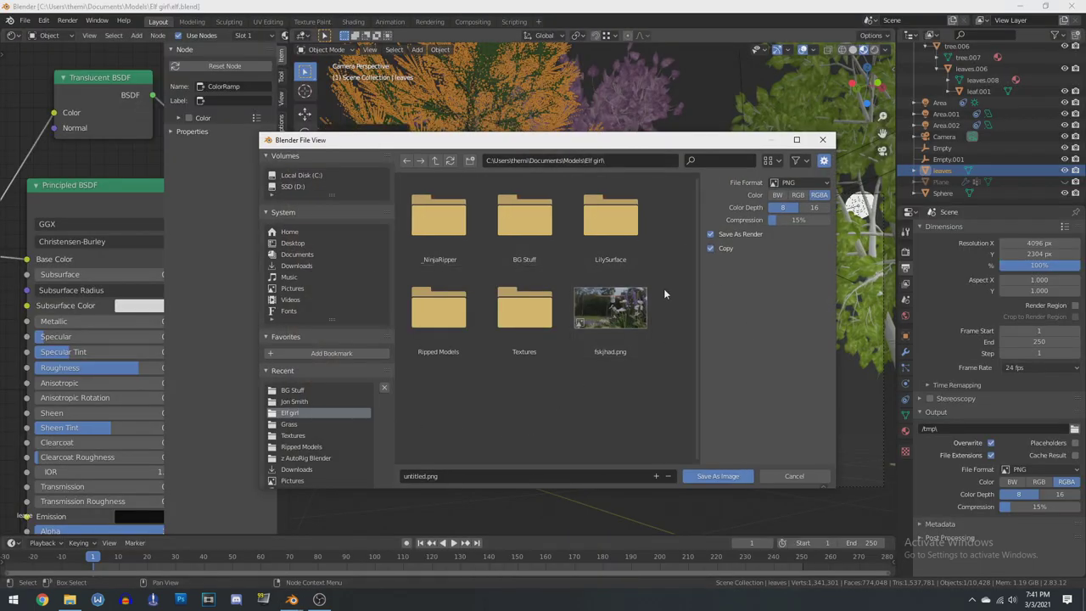
click(424, 476)
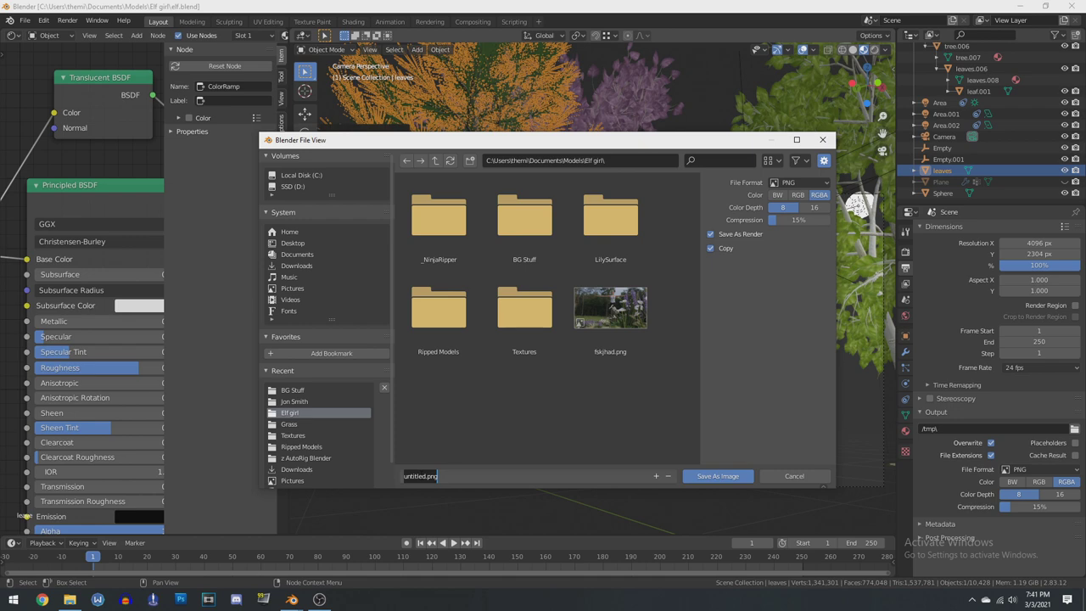
double_click(420, 476)
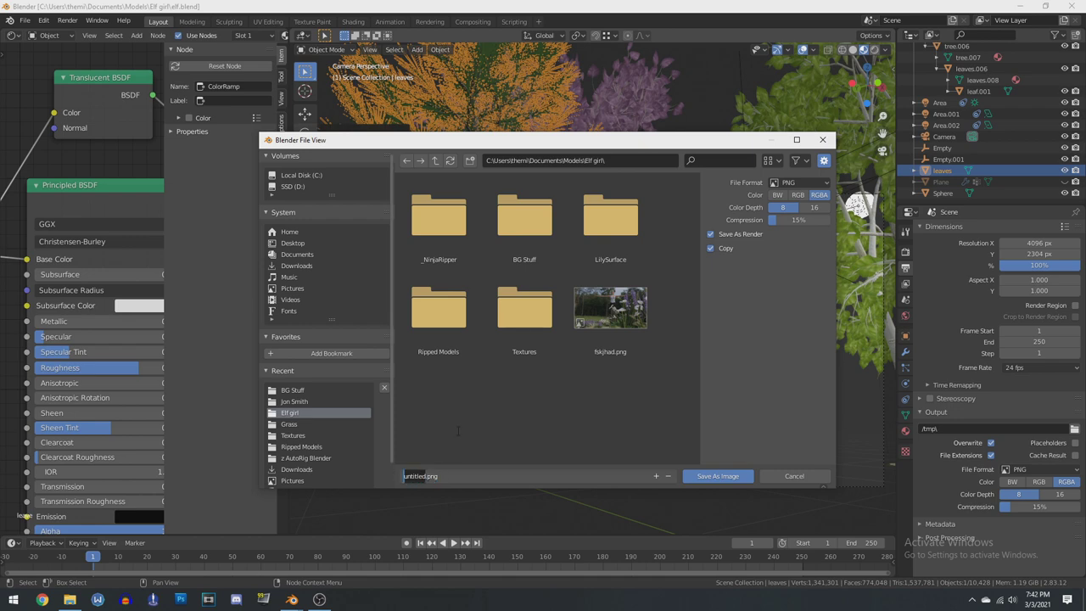
text(elf)
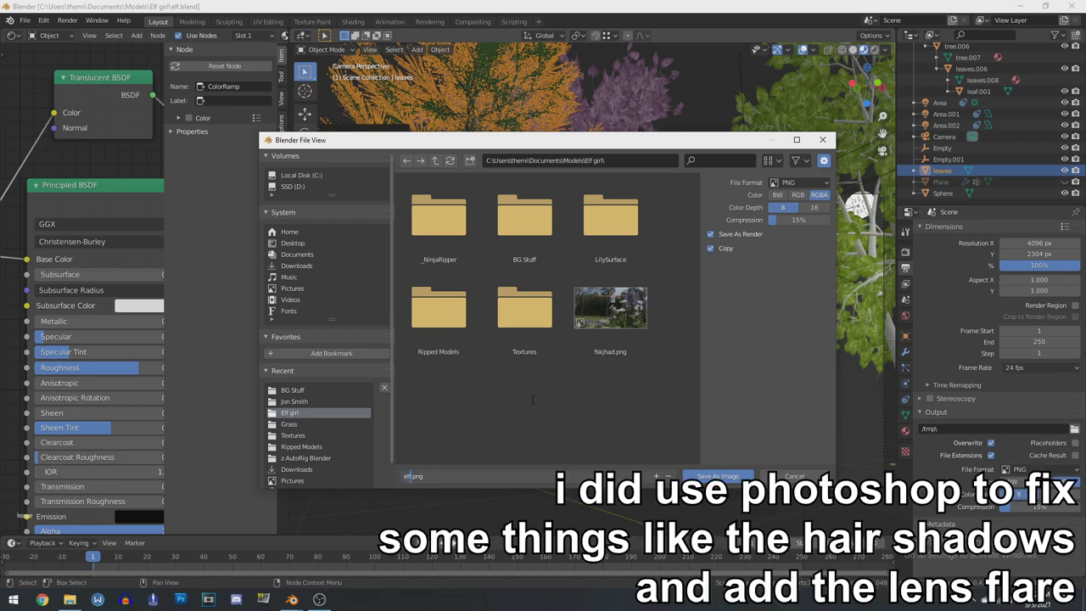
key(Return)
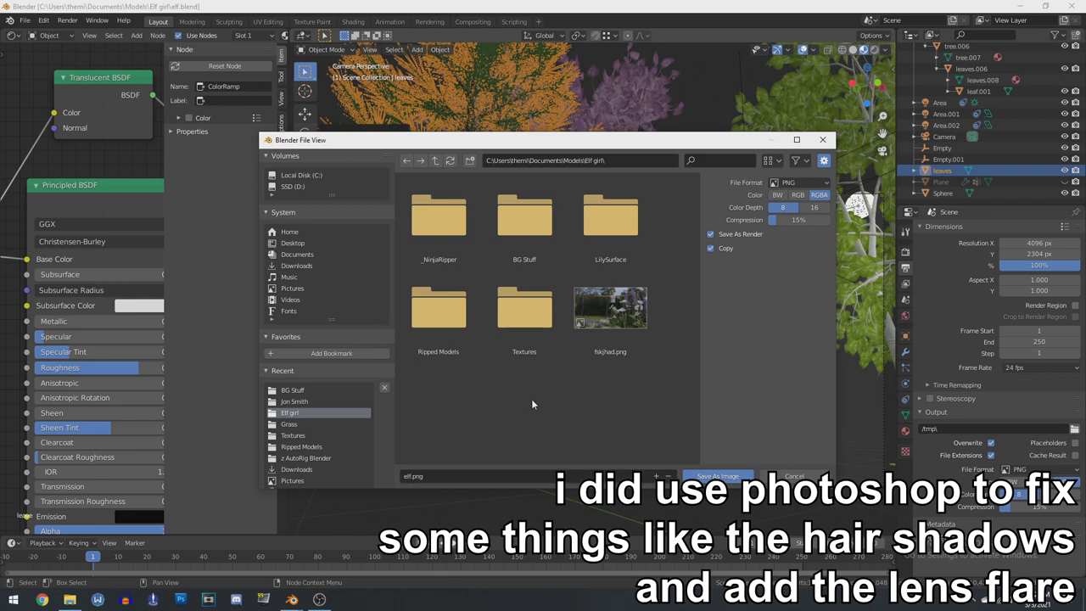
click(718, 476)
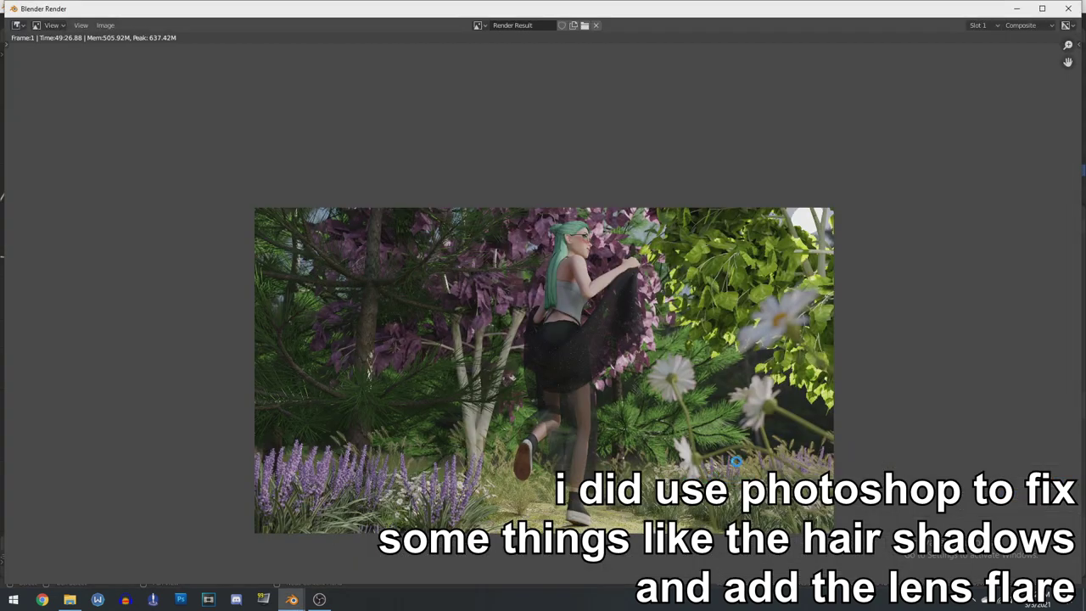